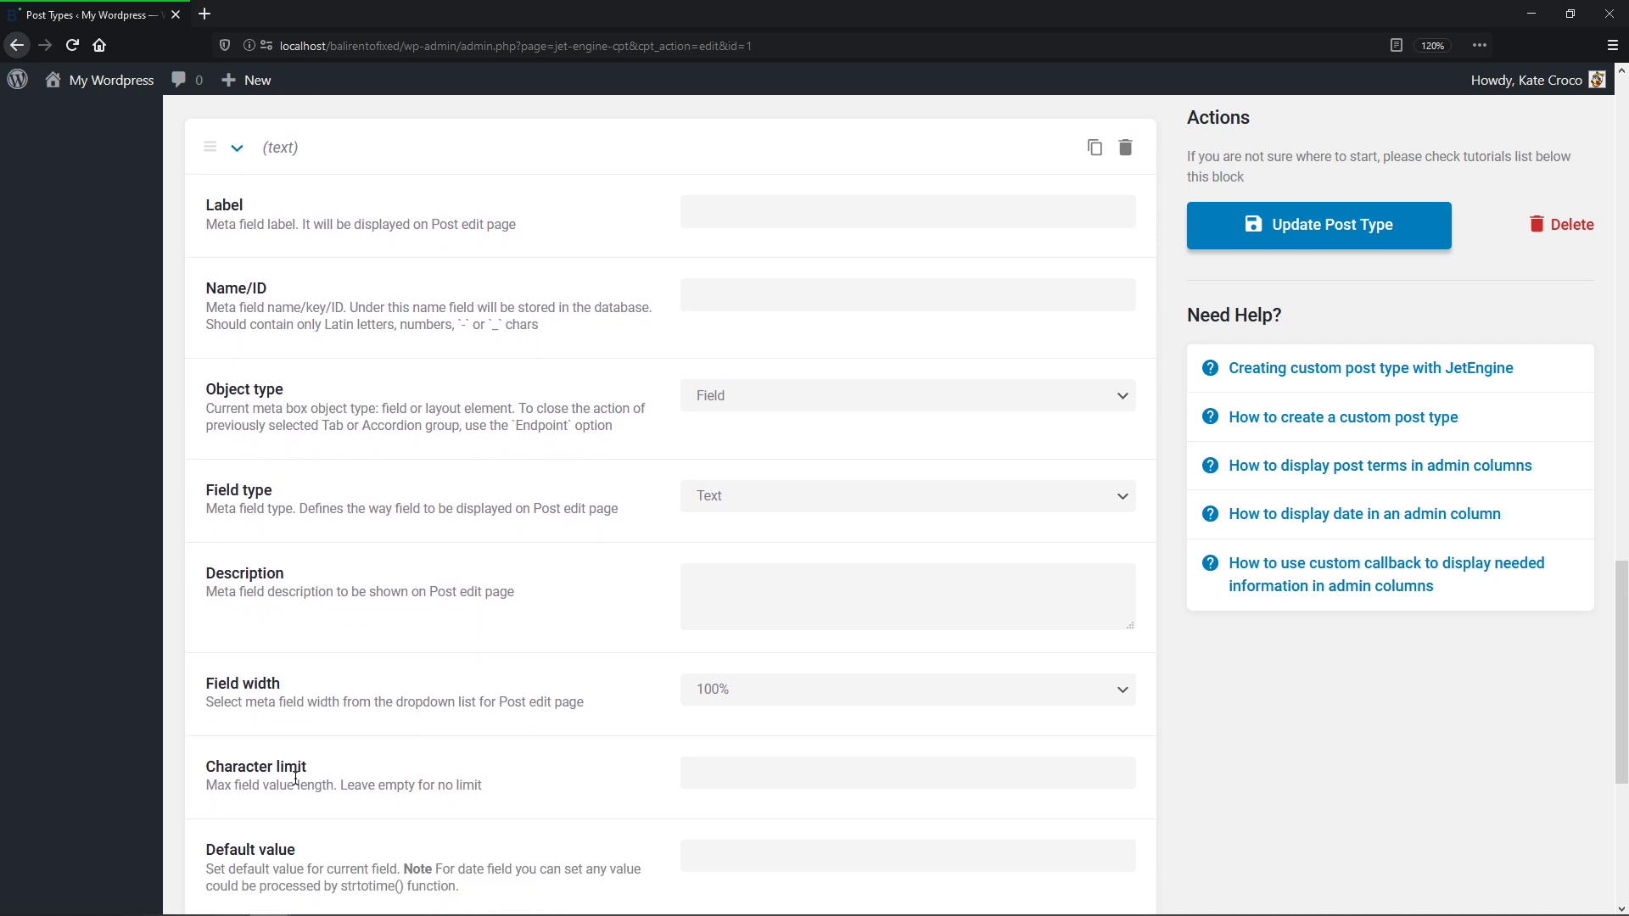
Step: Label the new meta field Pets and set its type to Radio
{"action": "left_click", "coordinate": [729, 214]}
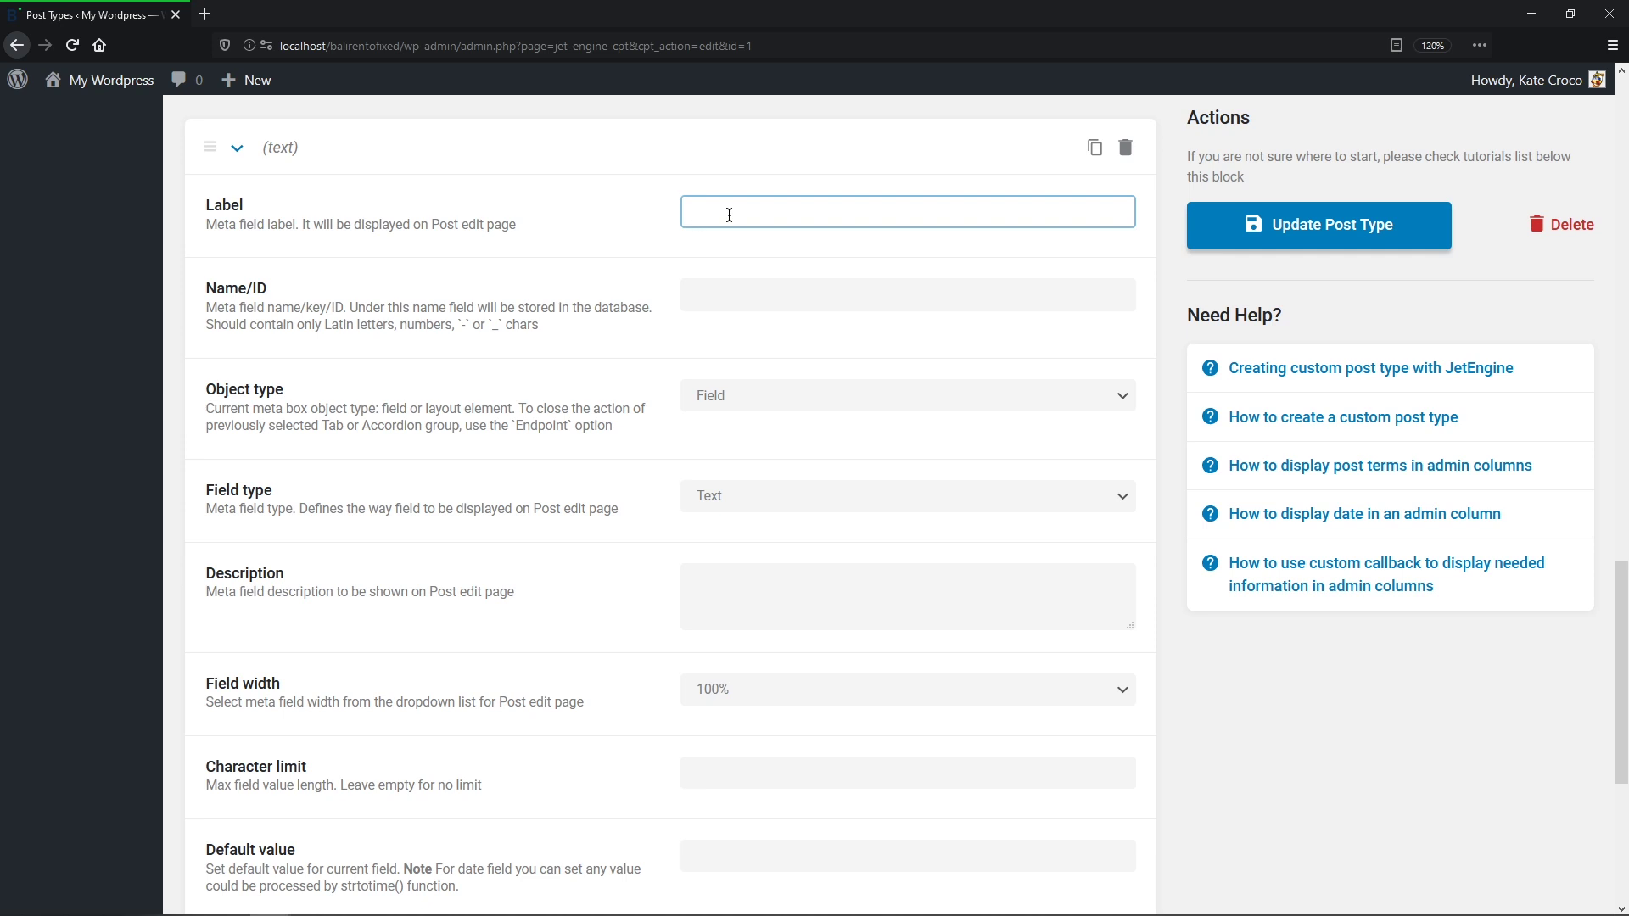
{"action": "type", "text": "Pets"}
{"action": "key", "text": "Tab"}
{"action": "key", "text": "Tab"}
{"action": "key", "text": "Tab"}
{"action": "left_click", "coordinate": [1114, 487]}
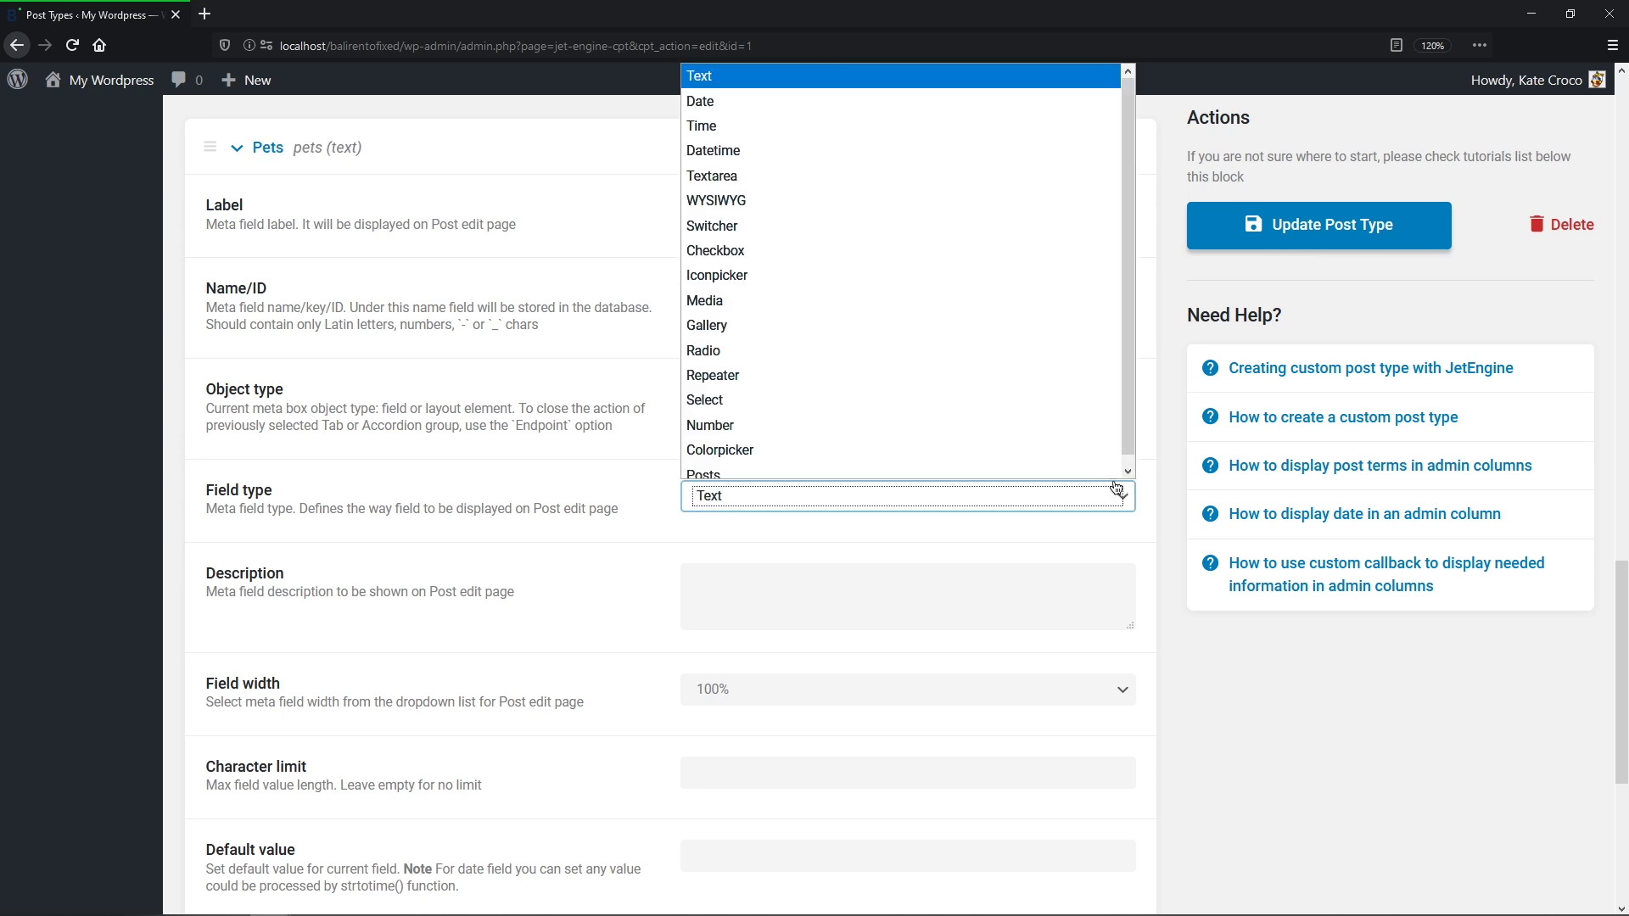
{"action": "left_click", "coordinate": [1062, 341]}
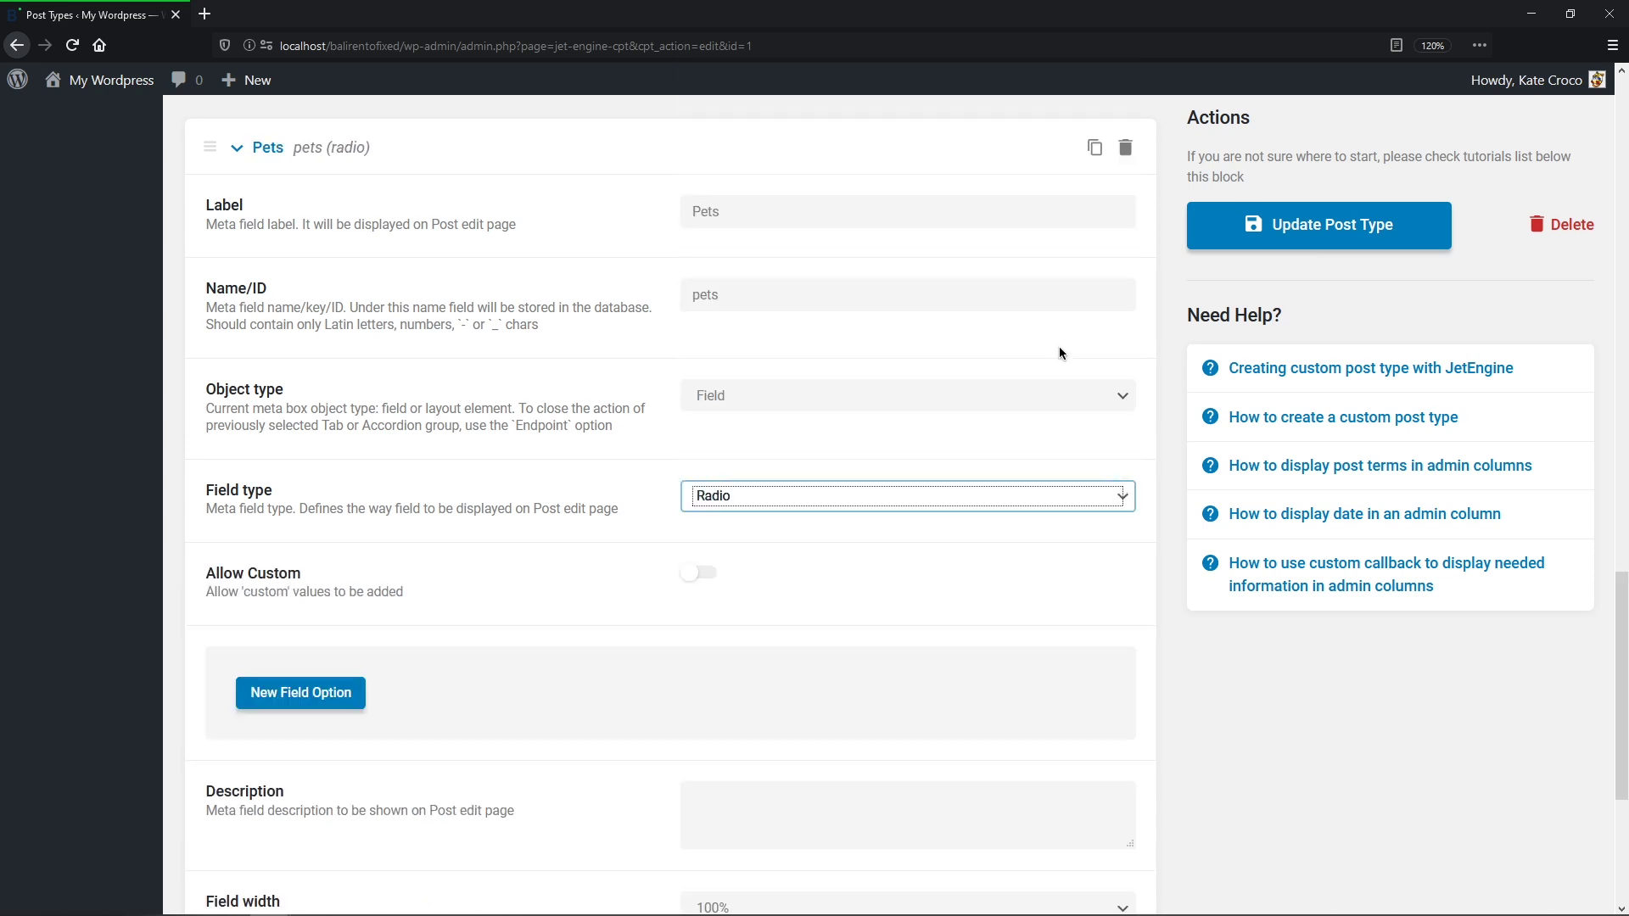
Step: Give Pets the options yes/Yes and no/No, then add another blank meta field
{"action": "left_click", "coordinate": [353, 692]}
{"action": "left_click", "coordinate": [756, 774]}
{"action": "type", "text": "yes"}
{"action": "key", "text": "Tab"}
{"action": "type", "text": "Yes"}
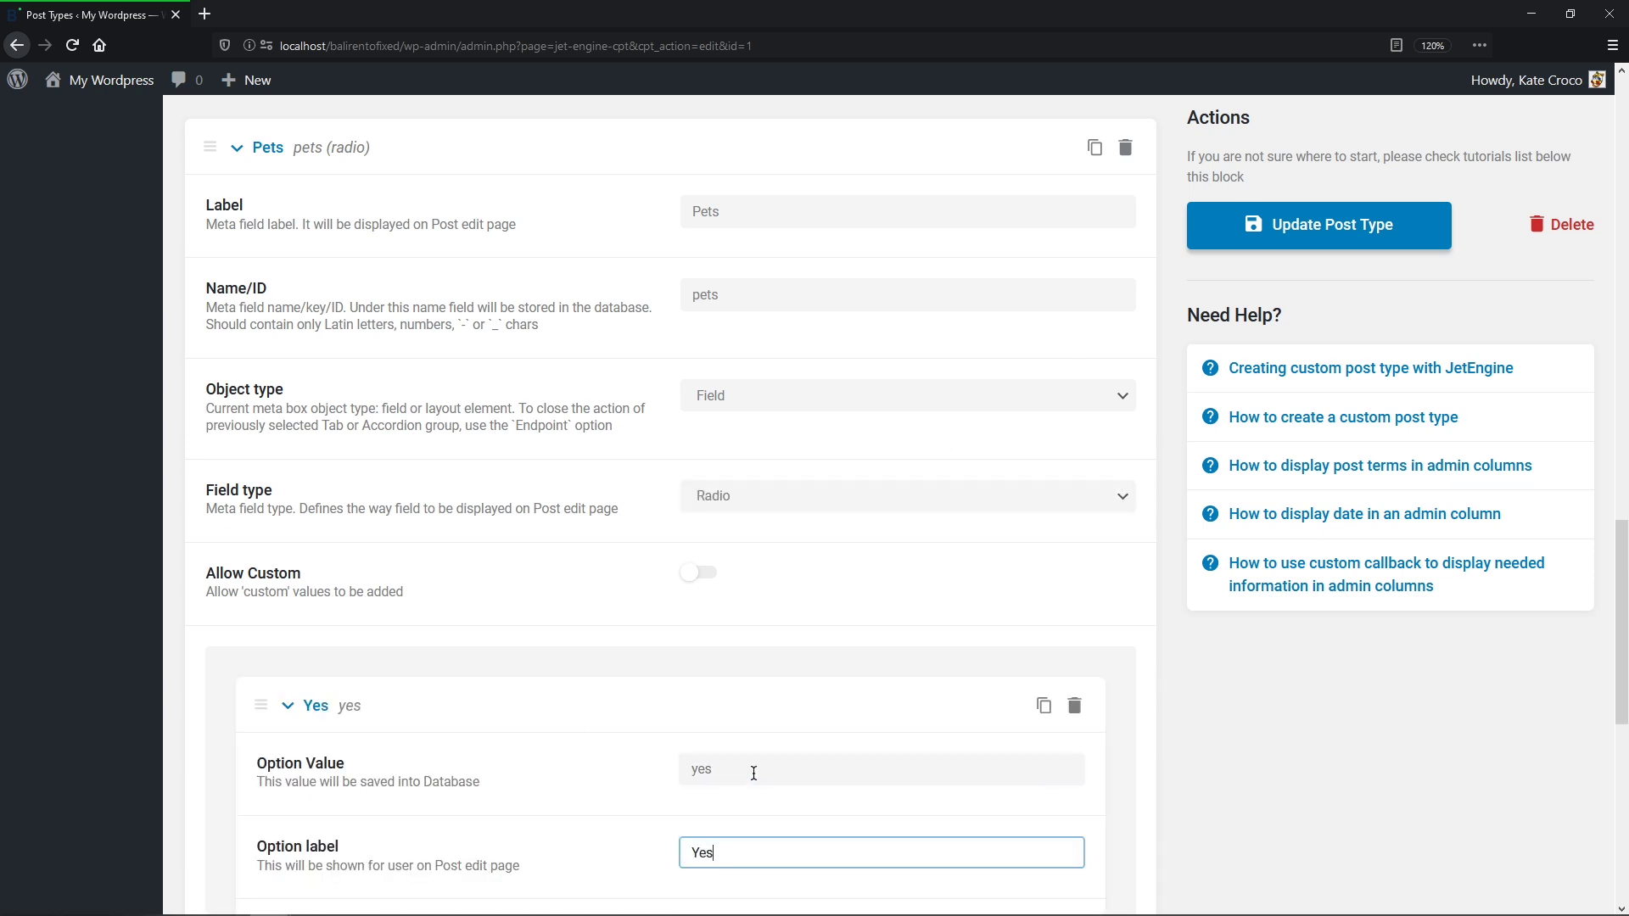
{"action": "middle_click", "coordinate": [753, 773]}
{"action": "left_click", "coordinate": [332, 492]}
{"action": "middle_click", "coordinate": [739, 565]}
{"action": "type", "text": "no"}
{"action": "key", "text": "Tab"}
{"action": "type", "text": "No"}
{"action": "key", "text": "shift+Tab"}
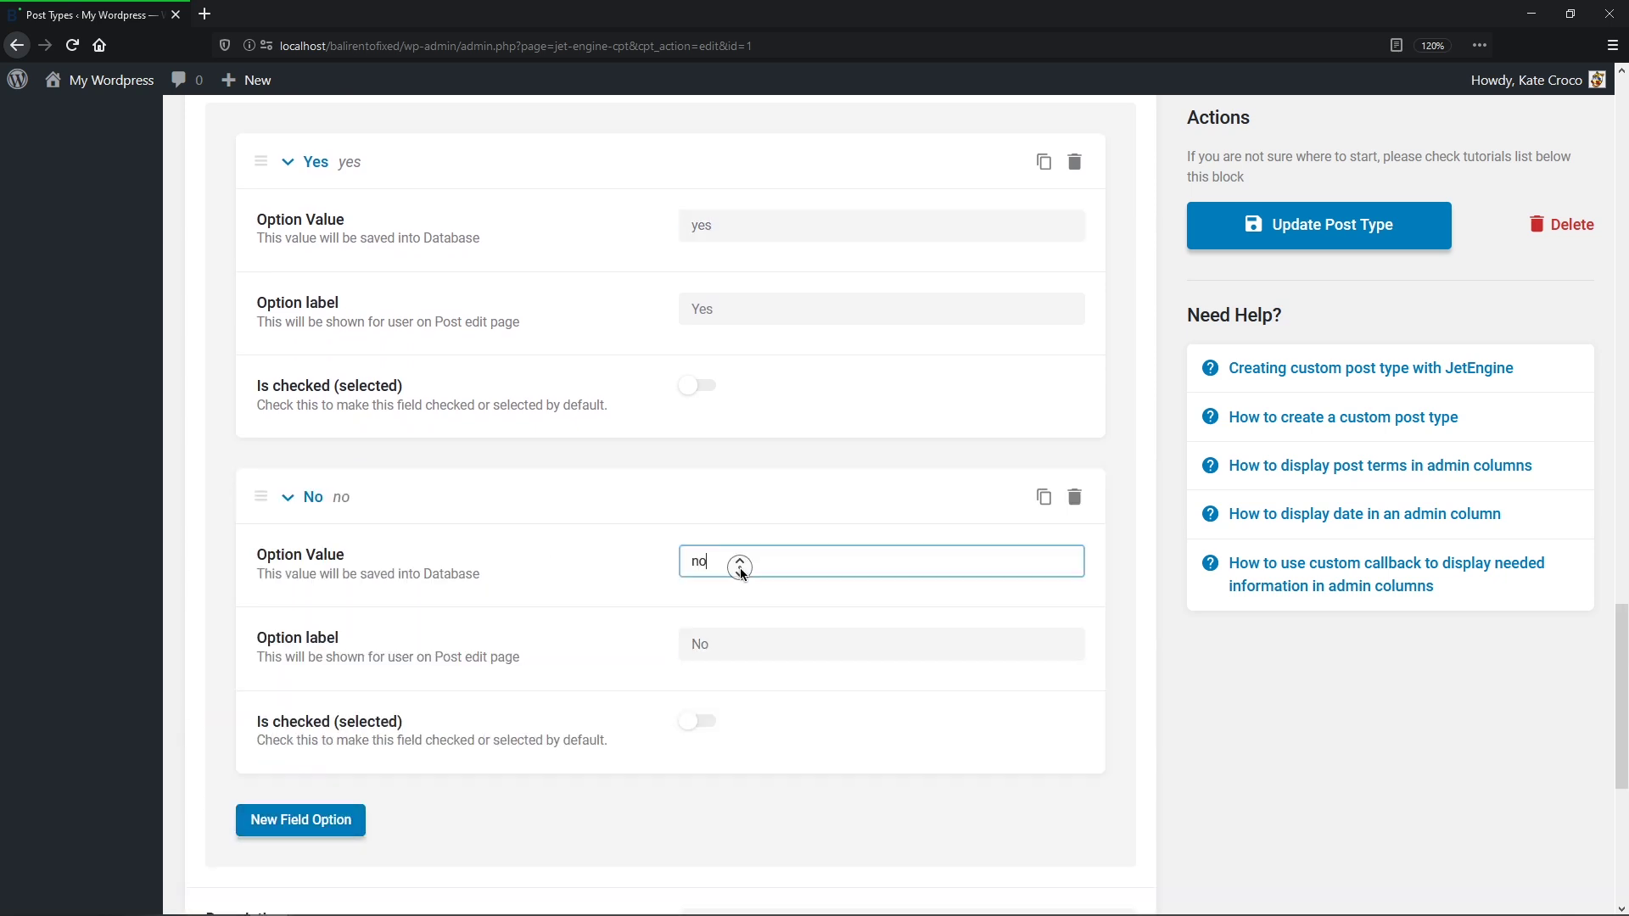
{"action": "scroll", "coordinate": [740, 564], "scroll_direction": "down", "scroll_amount": 5}
{"action": "left_click", "coordinate": [317, 727]}
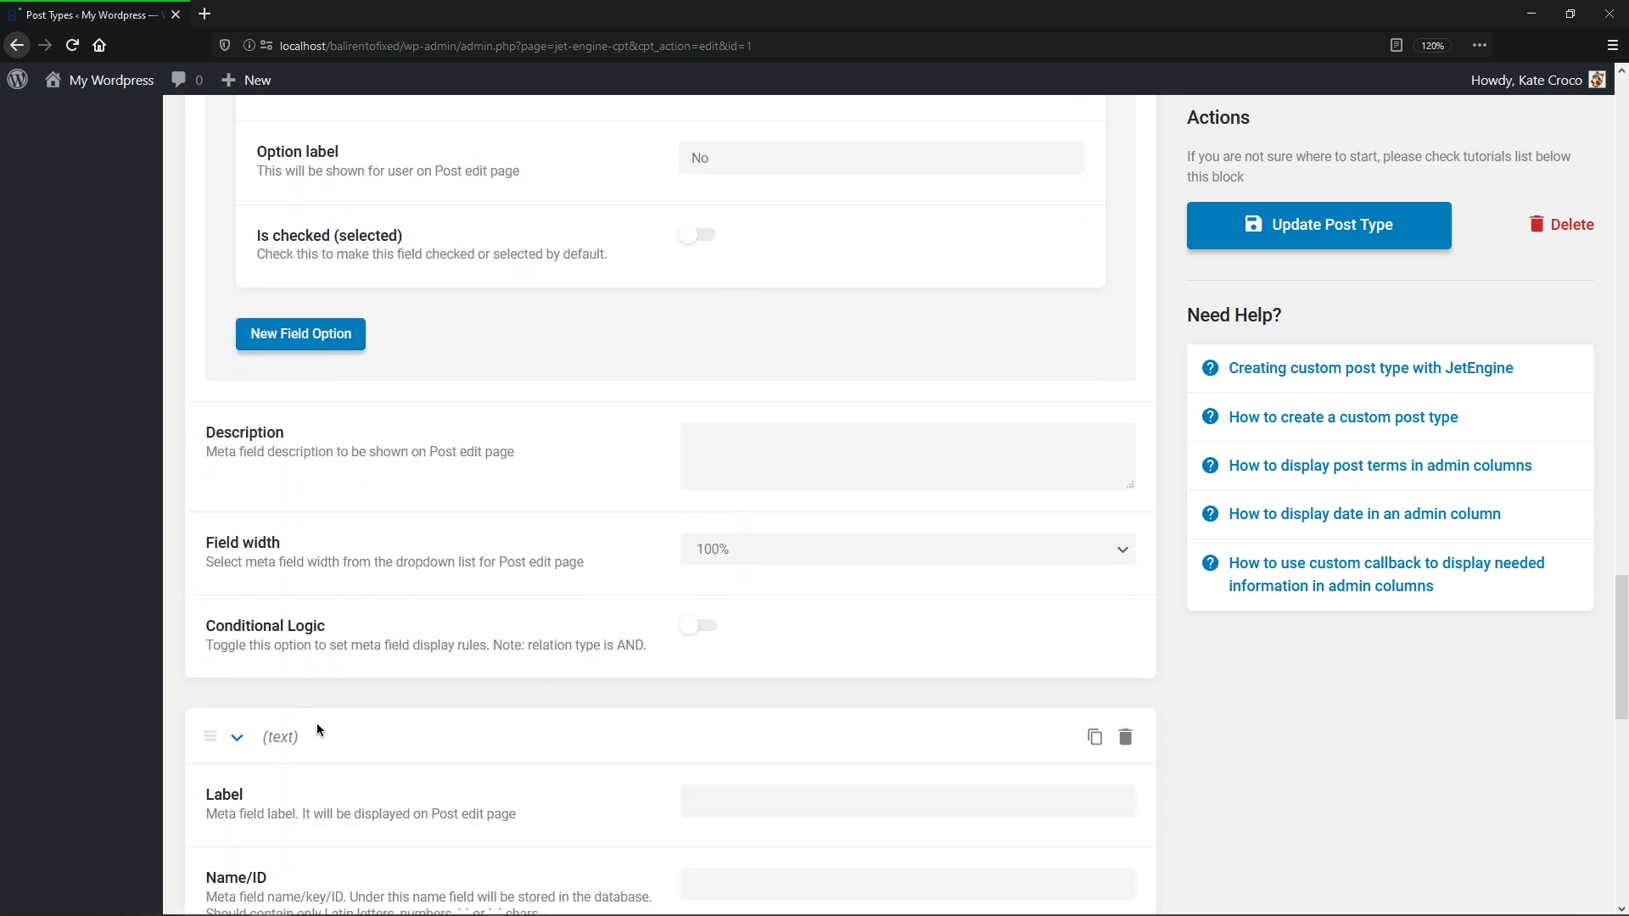
Step: Label the new meta field Types of Pets and make it a Checkbox field
{"action": "scroll", "coordinate": [313, 772], "scroll_direction": "down", "scroll_amount": 6}
{"action": "left_click", "coordinate": [713, 213]}
{"action": "type", "text": "Types of Pets"}
{"action": "key", "text": "Tab"}
{"action": "left_click", "coordinate": [1101, 507]}
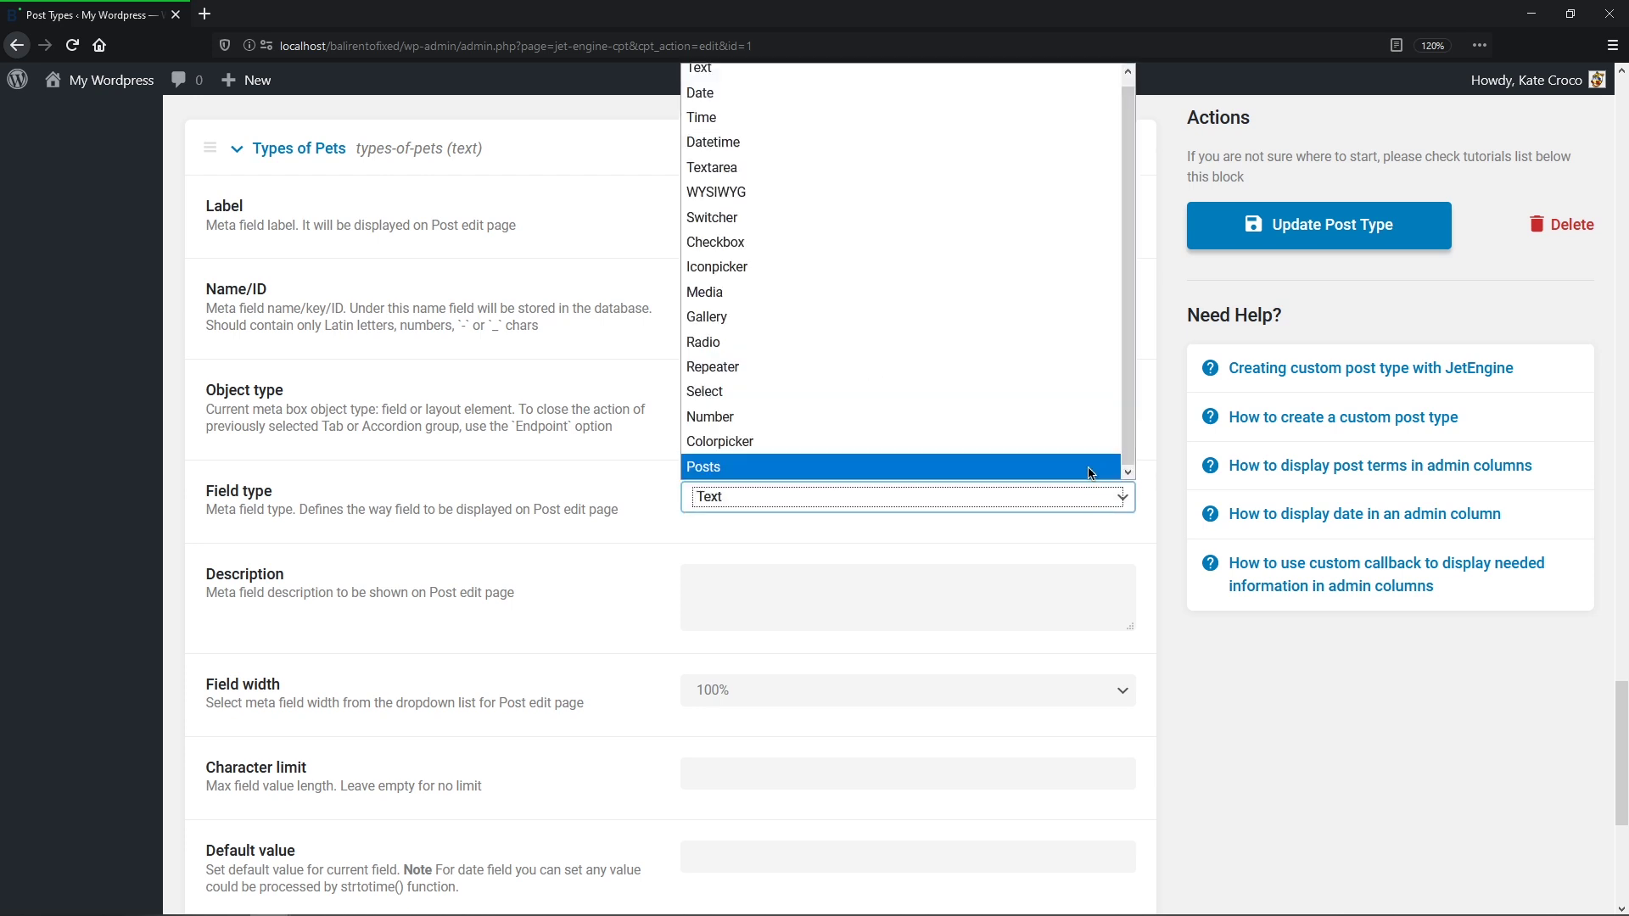
{"action": "left_click", "coordinate": [1050, 244]}
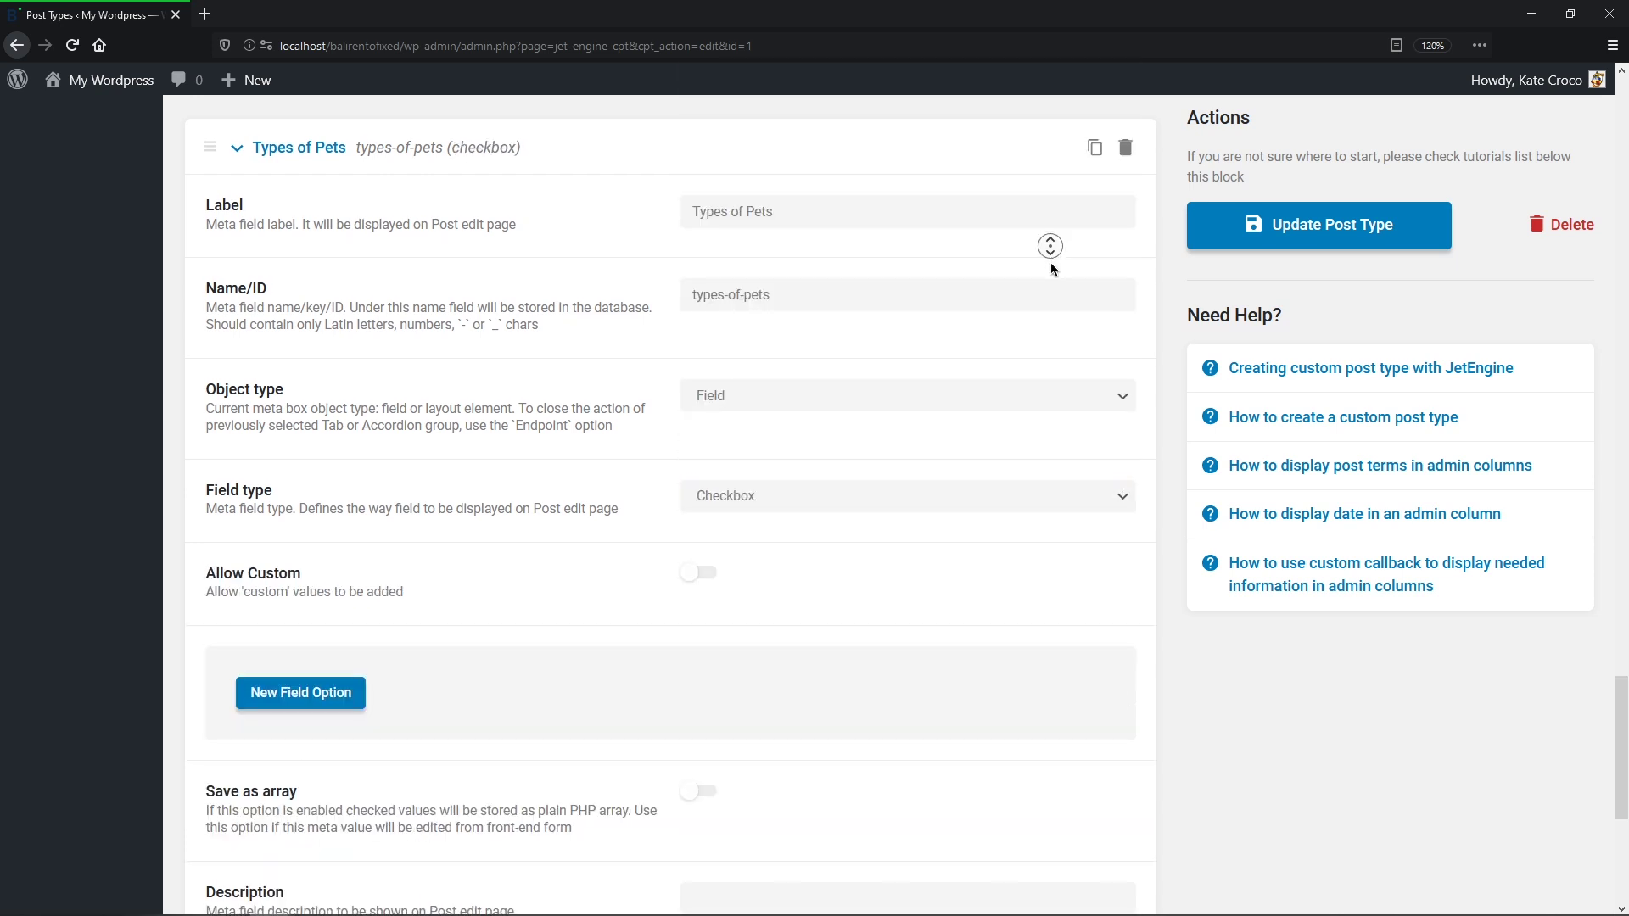
Step: Add the options cats/Cats and dogs/Dogs to Types of Pets
{"action": "scroll", "coordinate": [1050, 268], "scroll_direction": "down", "scroll_amount": 5}
{"action": "left_click", "coordinate": [339, 293]}
{"action": "left_click", "coordinate": [722, 349]}
{"action": "type", "text": "cats"}
{"action": "key", "text": "Tab"}
{"action": "type", "text": "Cats"}
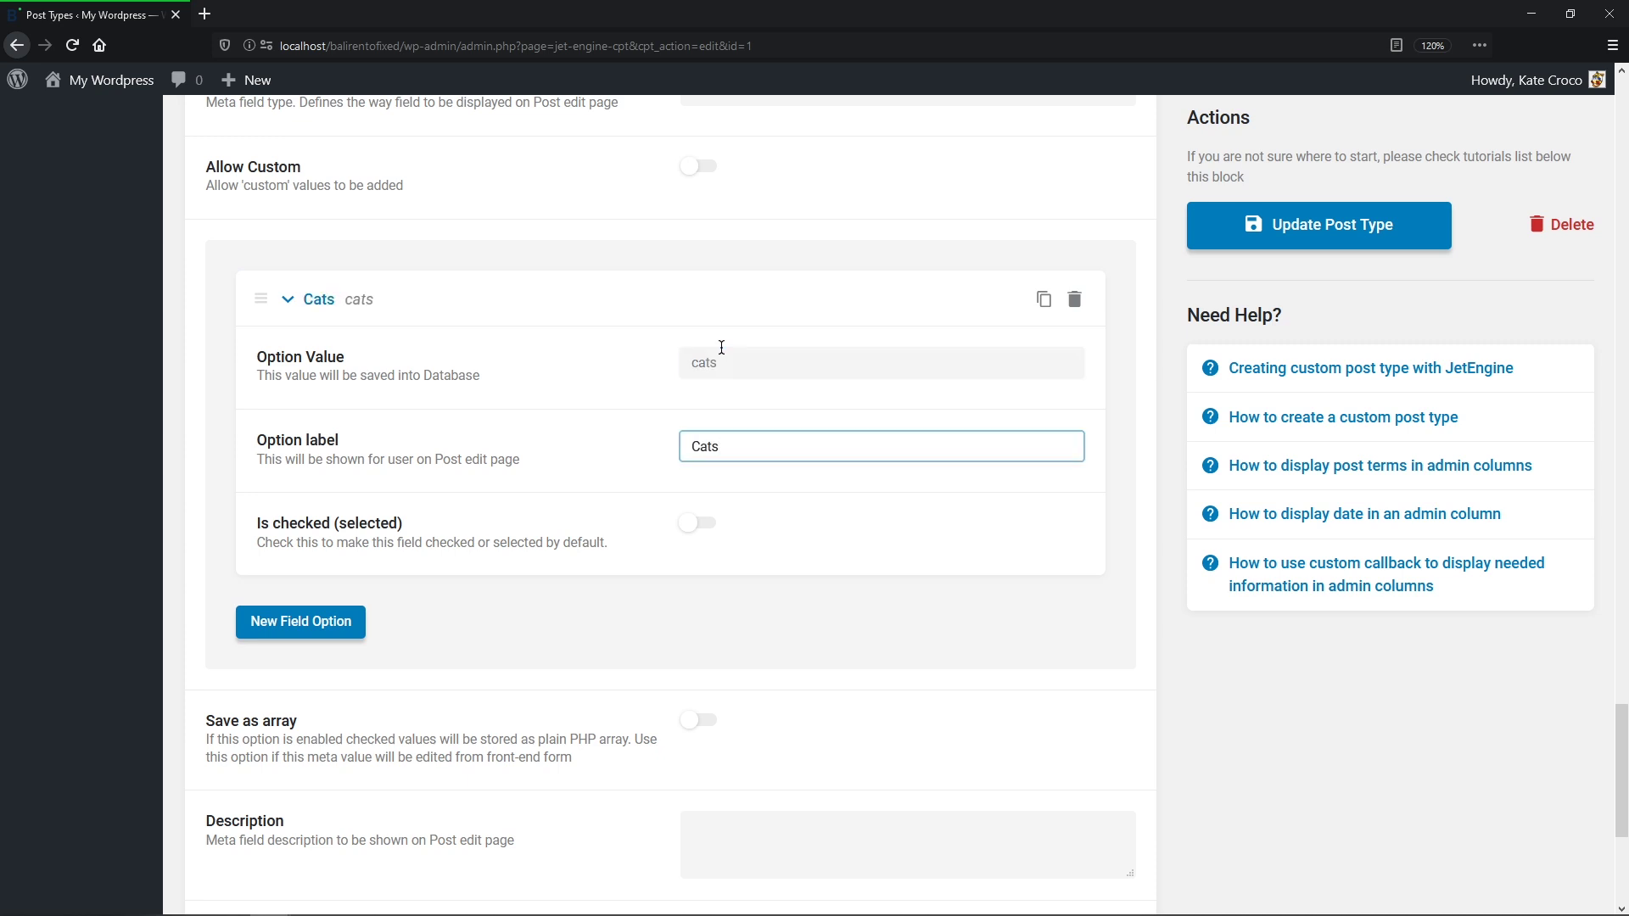
{"action": "left_click", "coordinate": [327, 632]}
{"action": "left_click", "coordinate": [701, 237]}
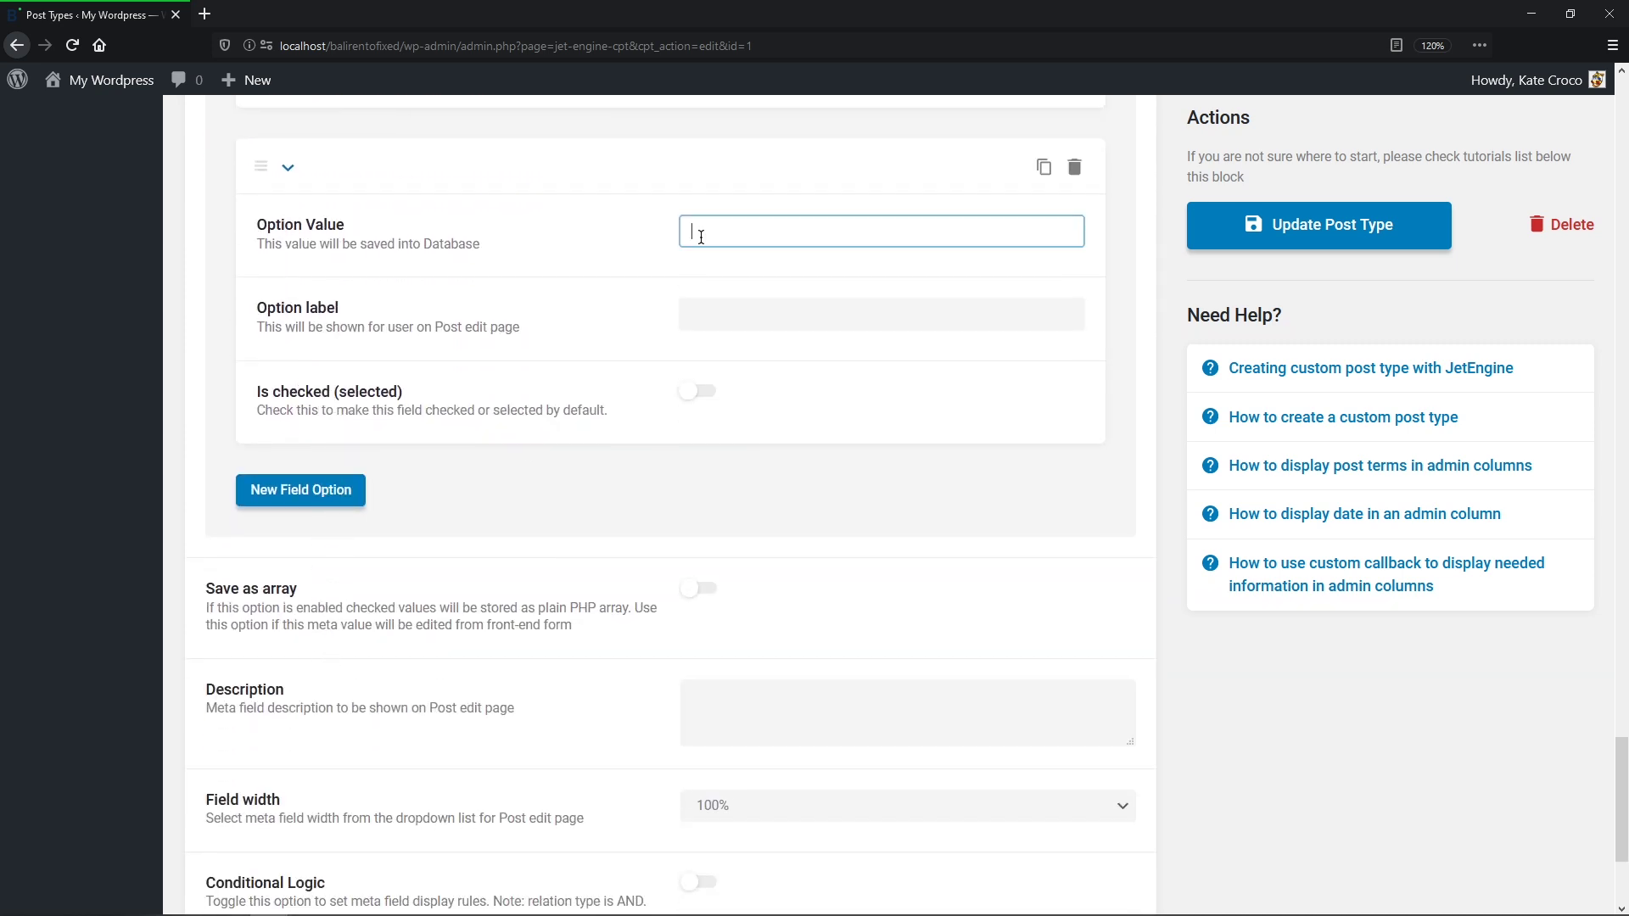
{"action": "type", "text": "dogs"}
{"action": "key", "text": "Tab"}
{"action": "type", "text": "Dogs"}
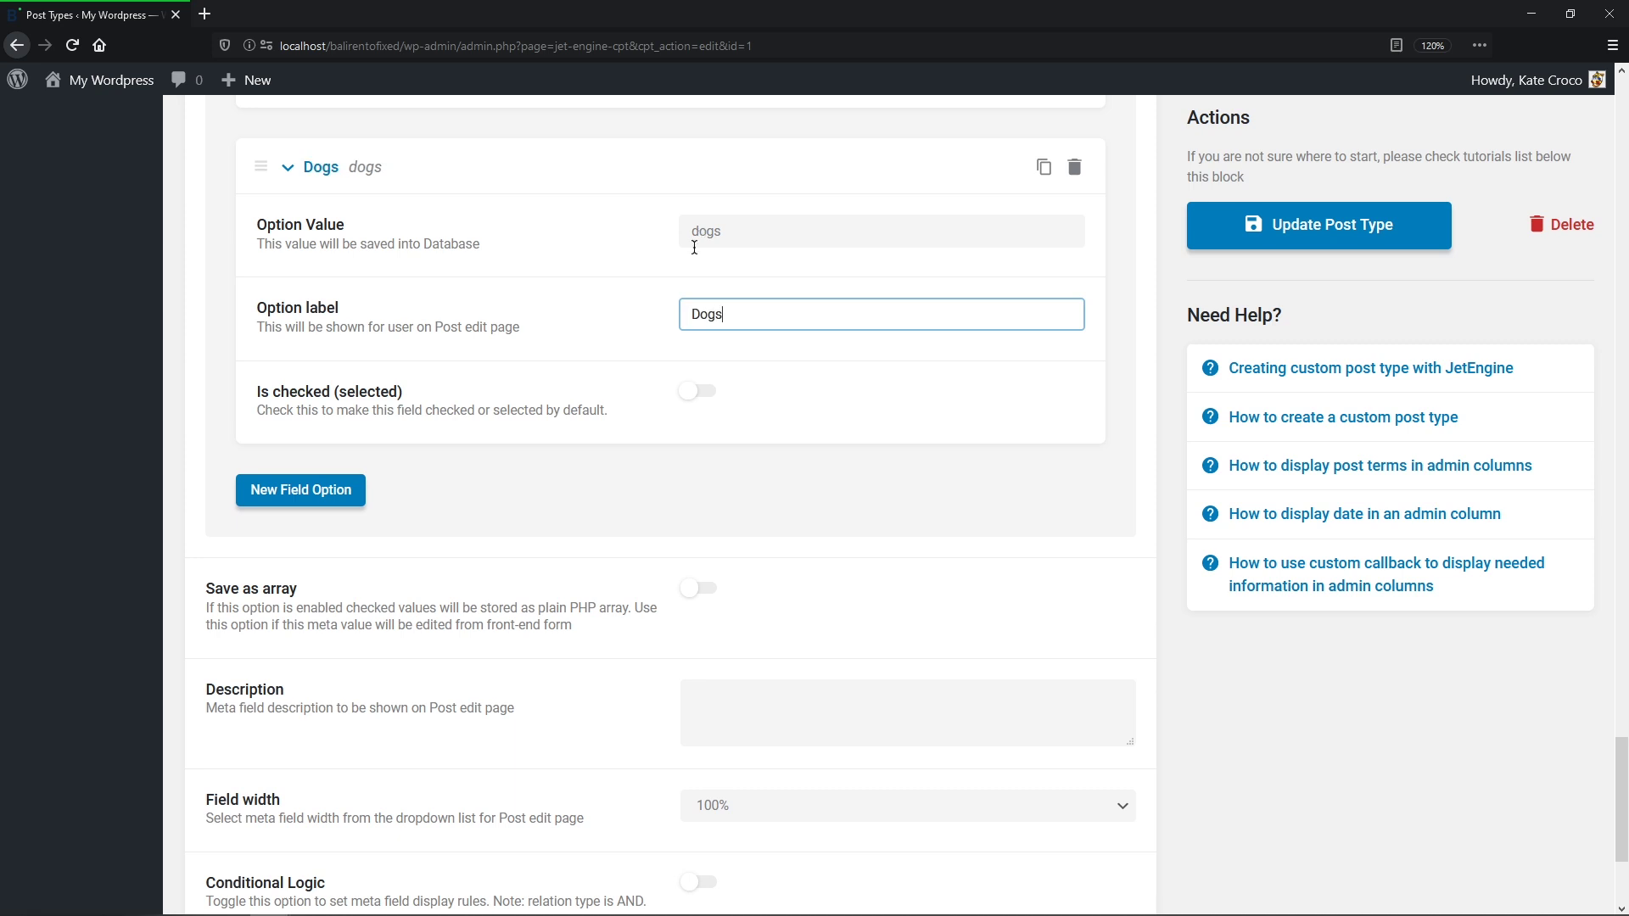
Step: Add a third option birds/Birds and switch on Save as array
{"action": "left_click", "coordinate": [321, 496]}
{"action": "left_click", "coordinate": [764, 208]}
{"action": "type", "text": "birds"}
{"action": "key", "text": "Tab"}
{"action": "type", "text": "Birds"}
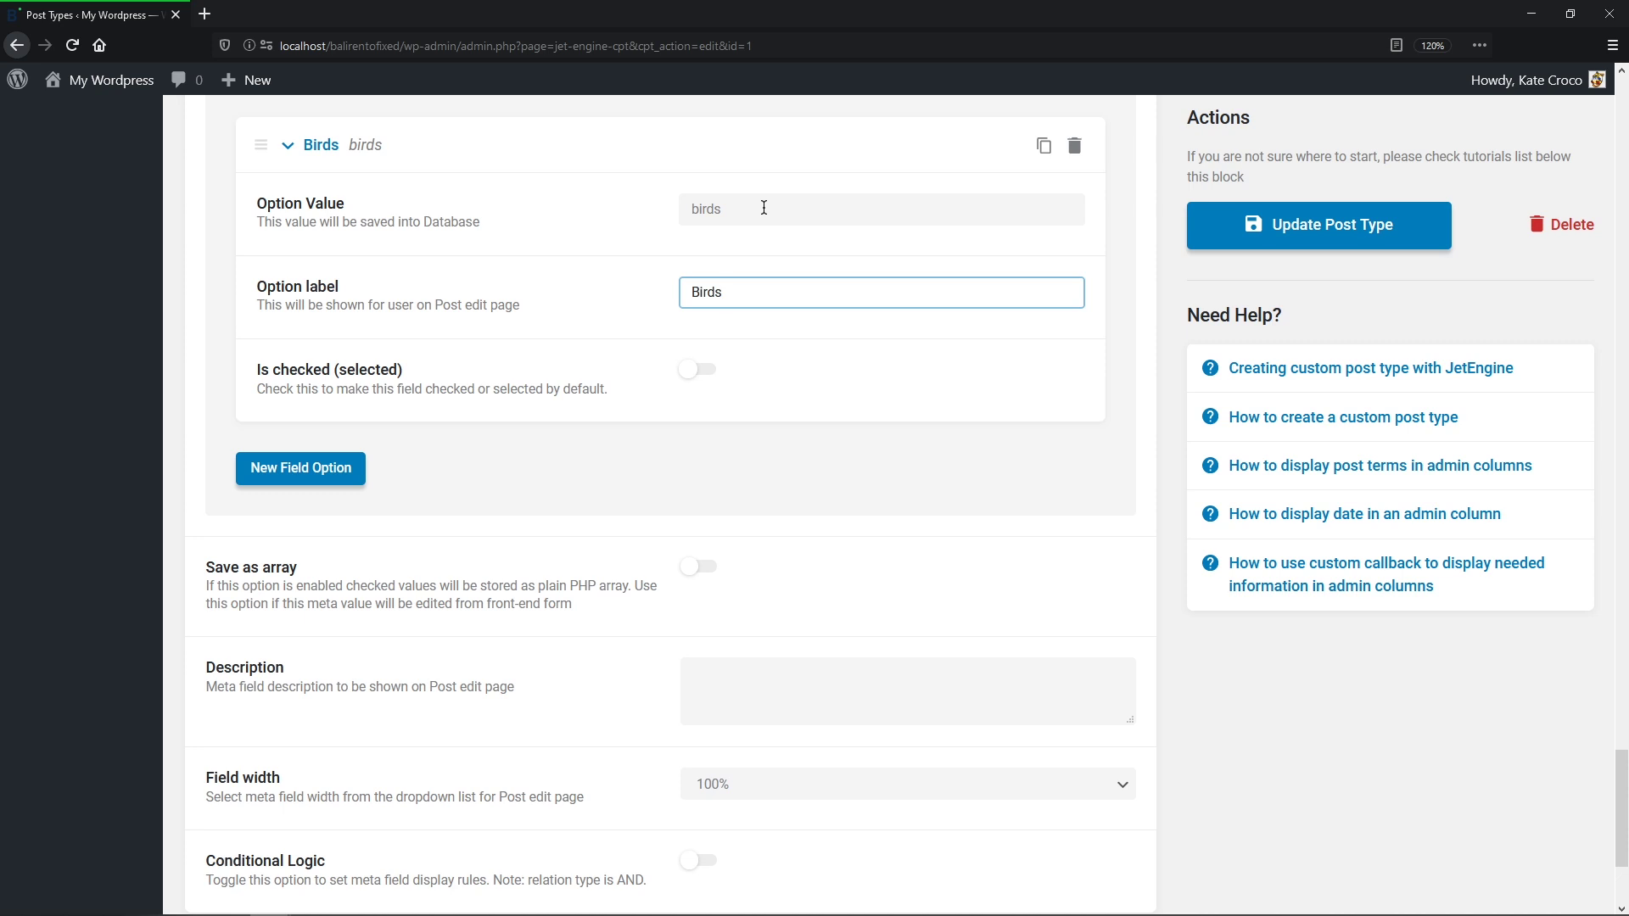
{"action": "scroll", "coordinate": [763, 229], "scroll_direction": "down", "scroll_amount": 3}
{"action": "left_click", "coordinate": [698, 331]}
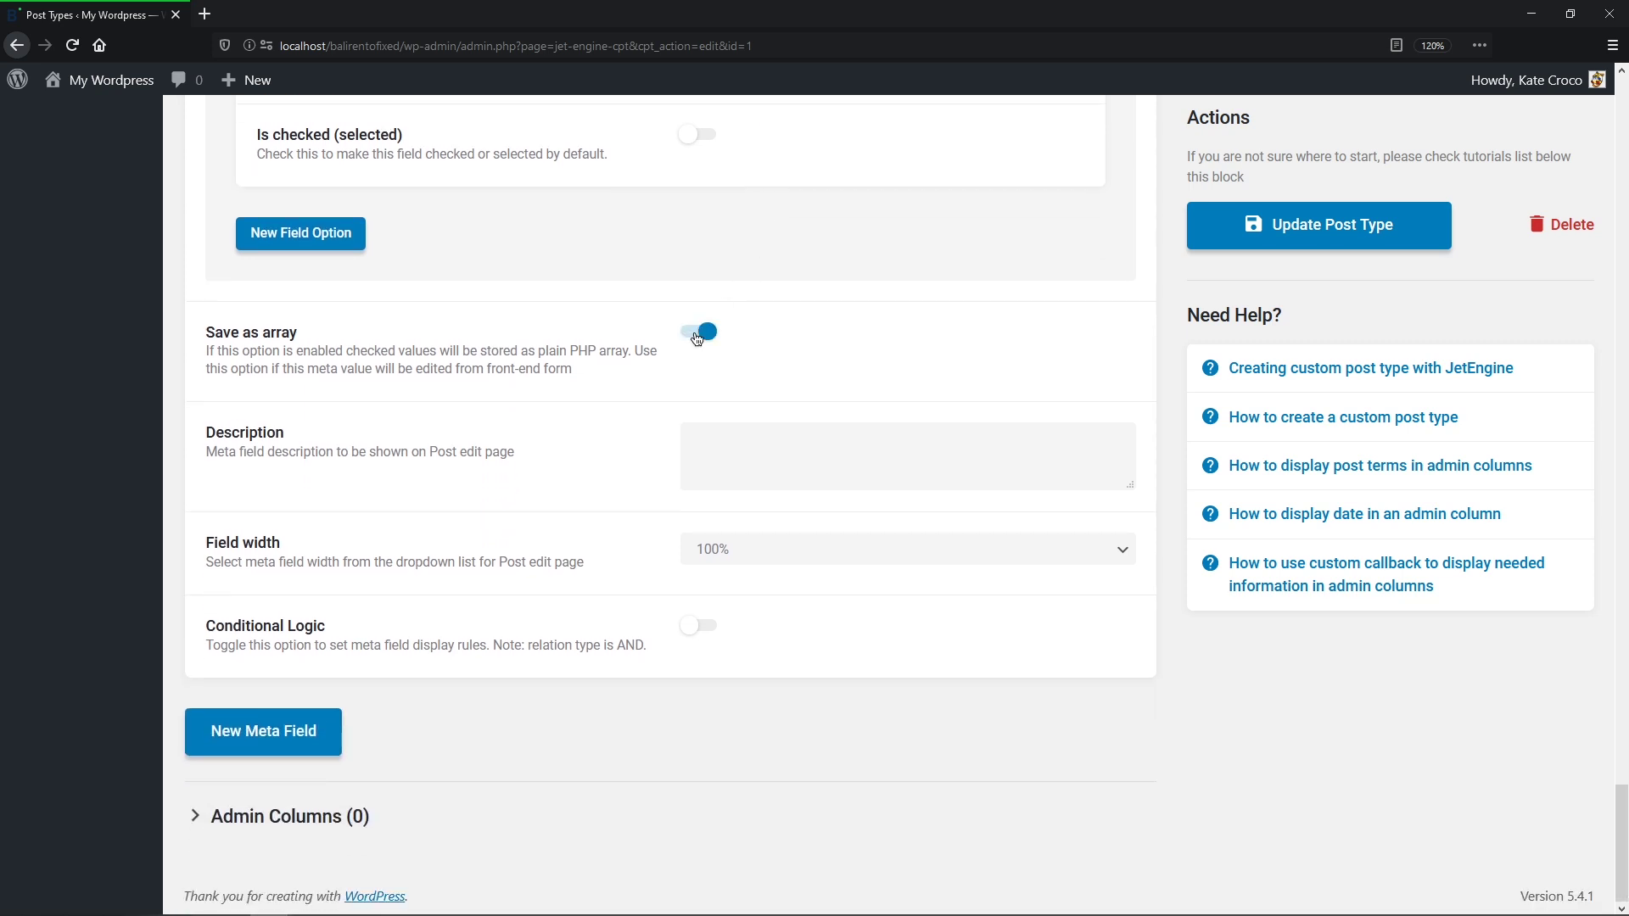
Step: Enable conditional logic on Types of Pets with the rule Pets Equal Yes
{"action": "left_click", "coordinate": [710, 626]}
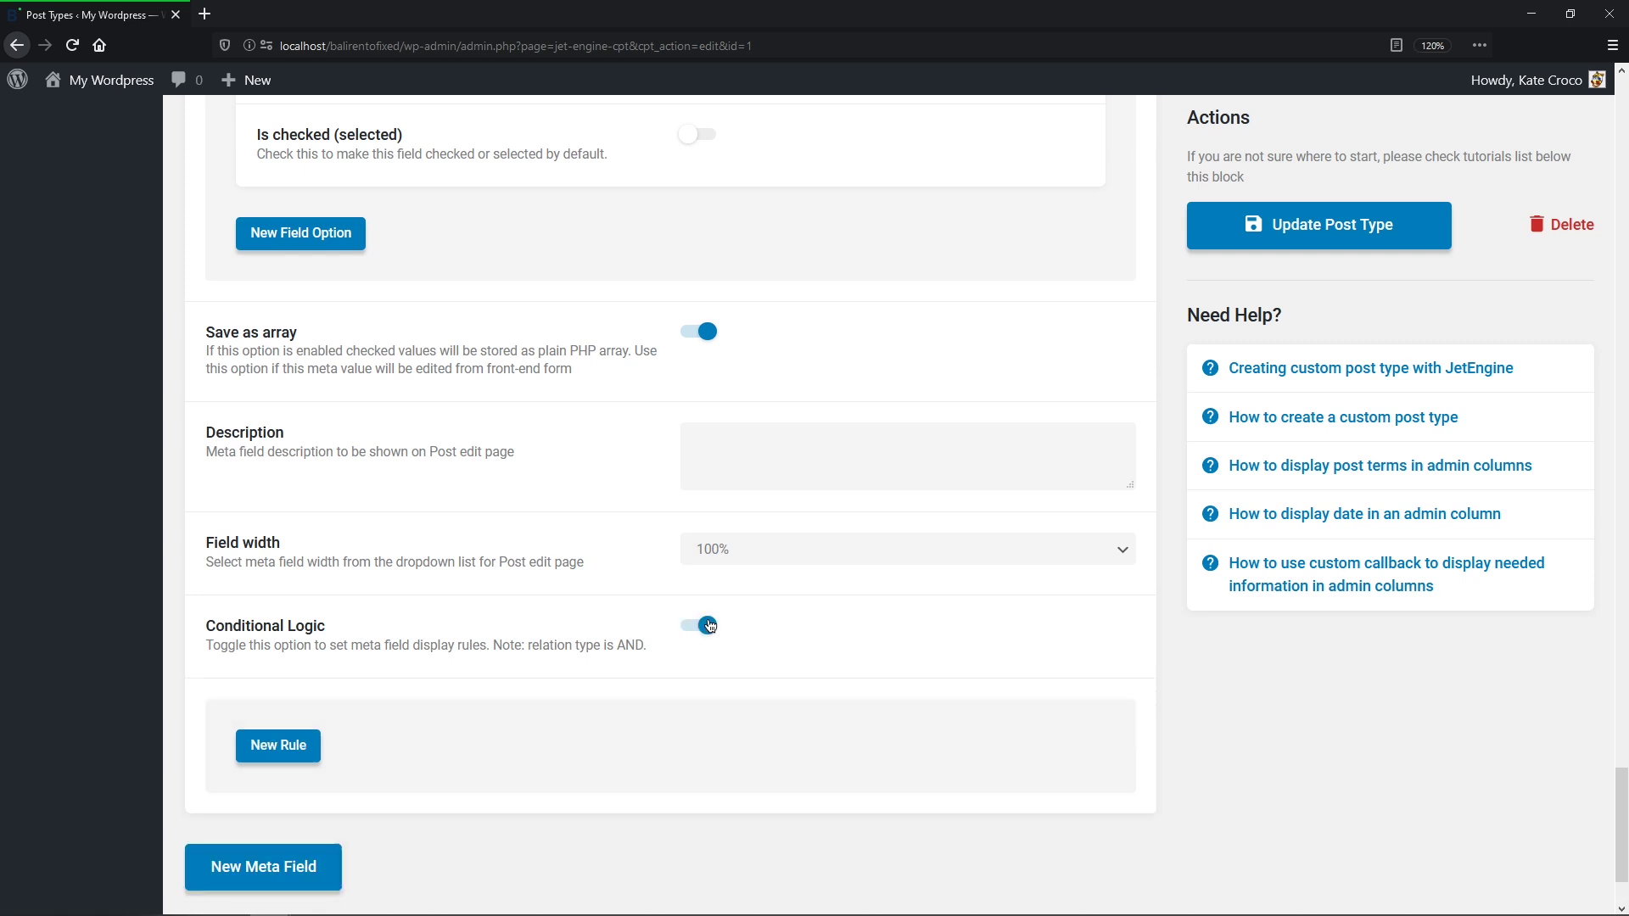
{"action": "scroll", "coordinate": [709, 648], "scroll_direction": "down", "scroll_amount": 2}
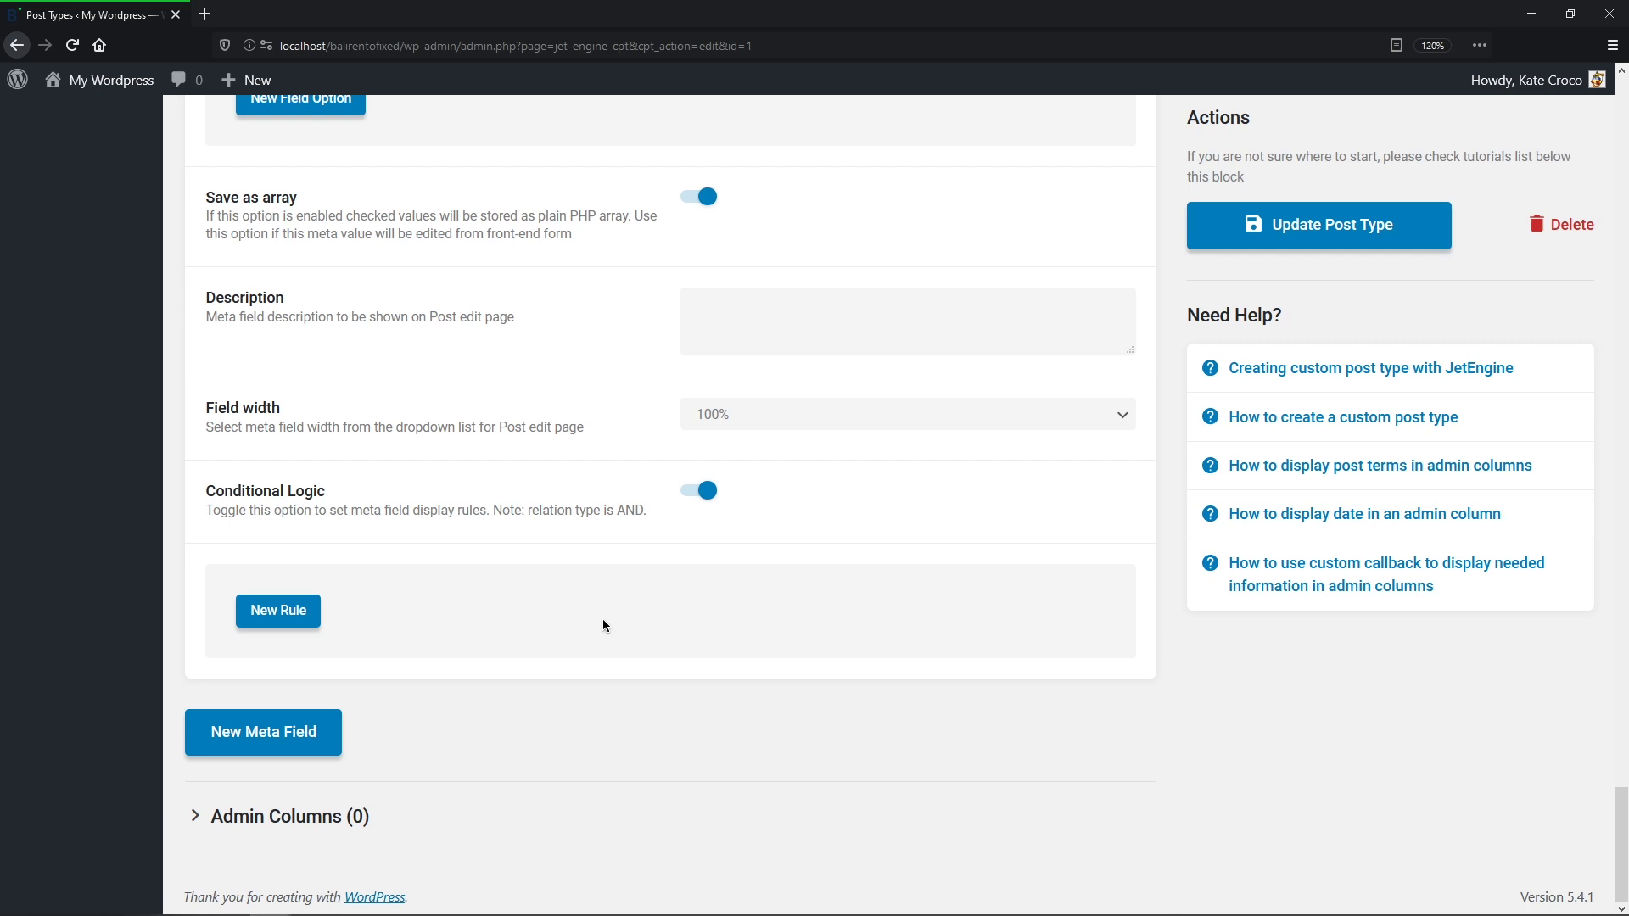
{"action": "left_click", "coordinate": [316, 625]}
{"action": "middle_click", "coordinate": [315, 625]}
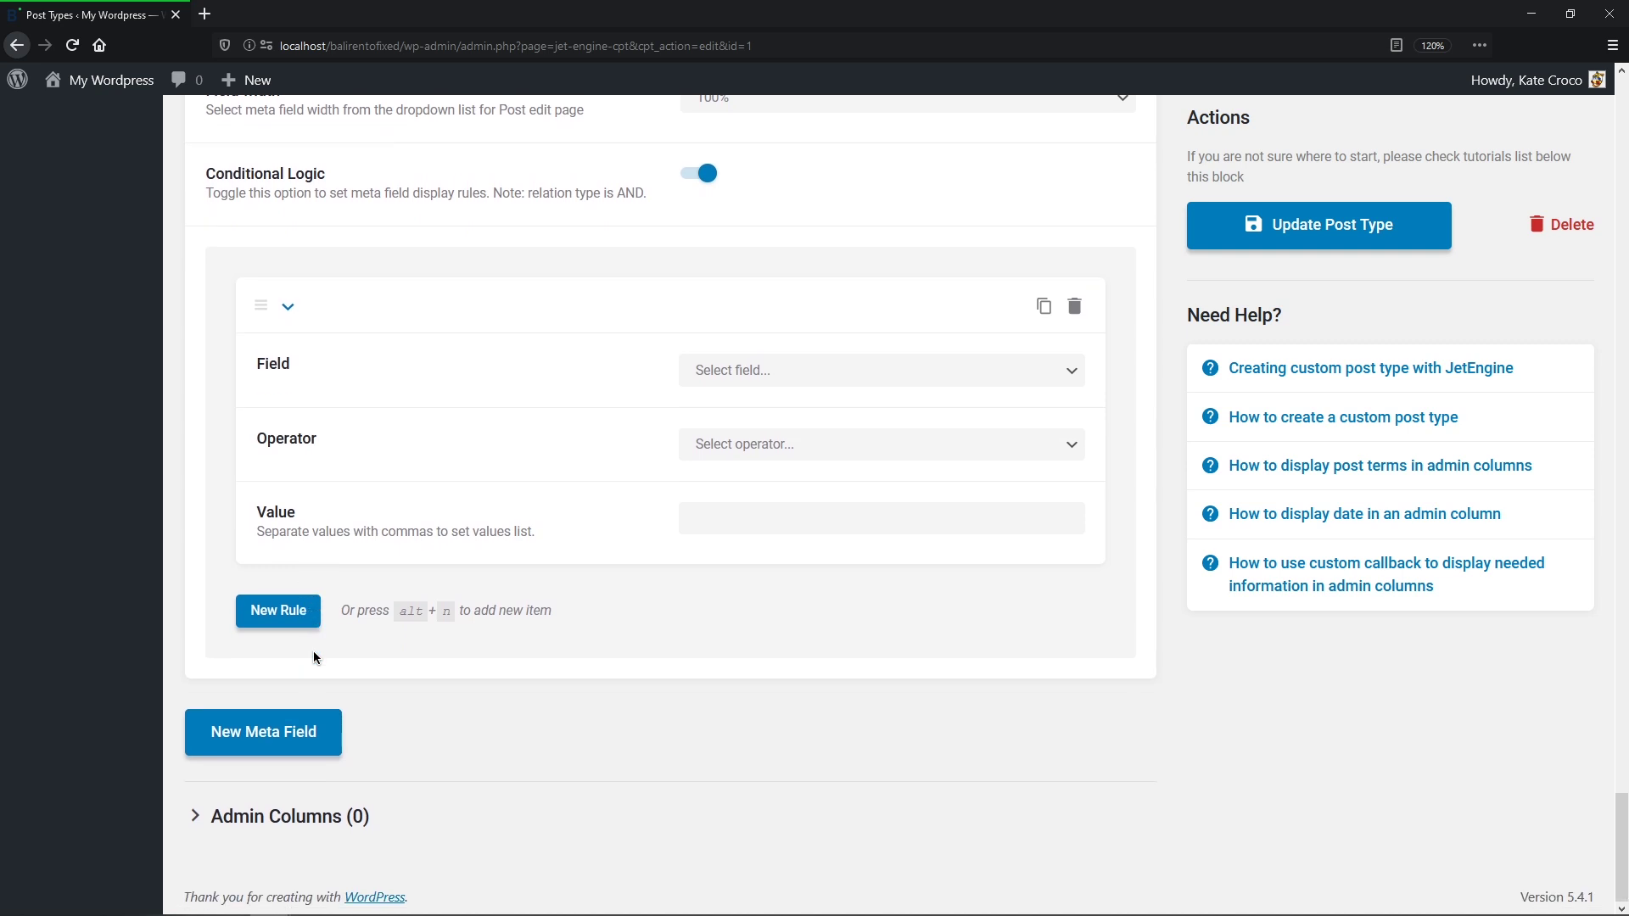
{"action": "left_click", "coordinate": [1060, 374]}
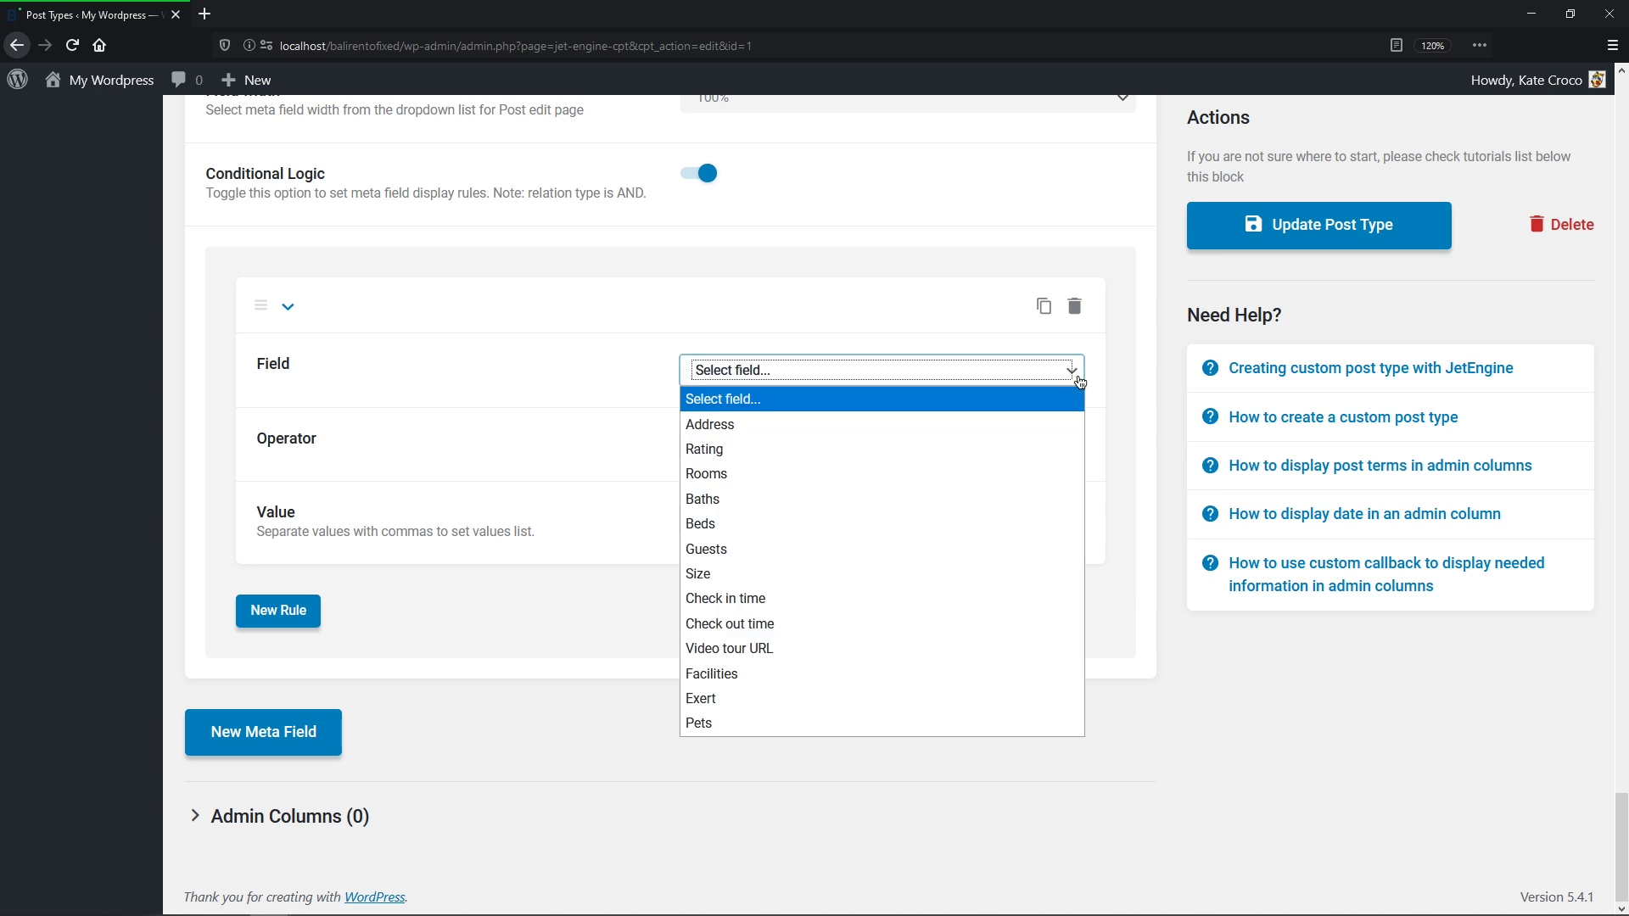
{"action": "left_click", "coordinate": [1032, 721]}
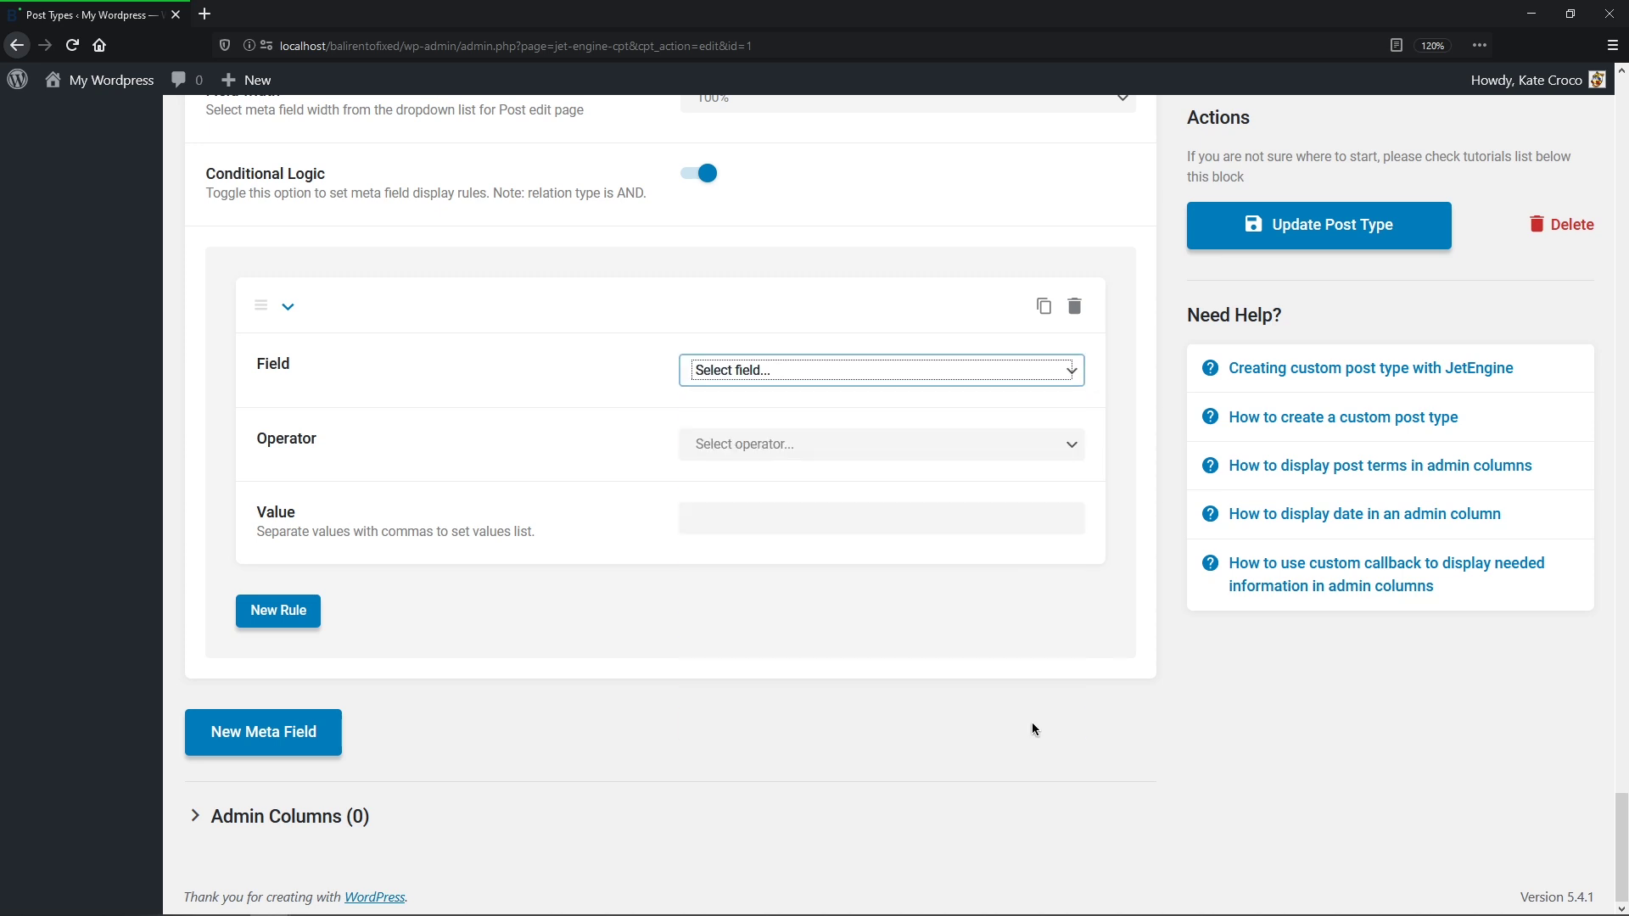
{"action": "left_click", "coordinate": [1069, 456]}
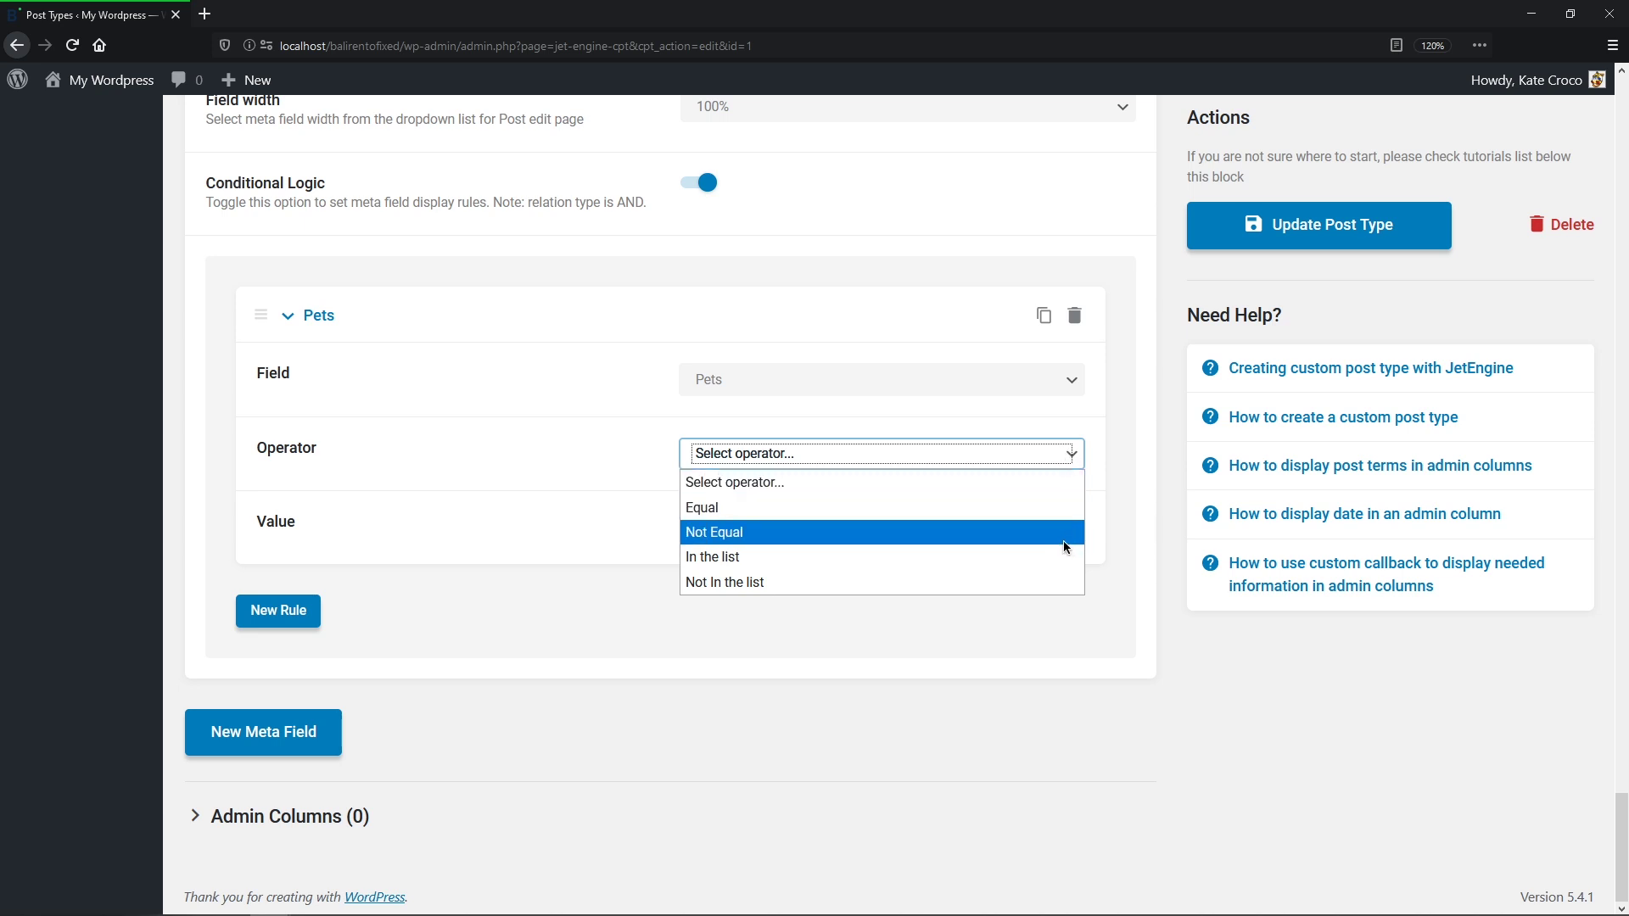
{"action": "left_click", "coordinate": [1062, 507]}
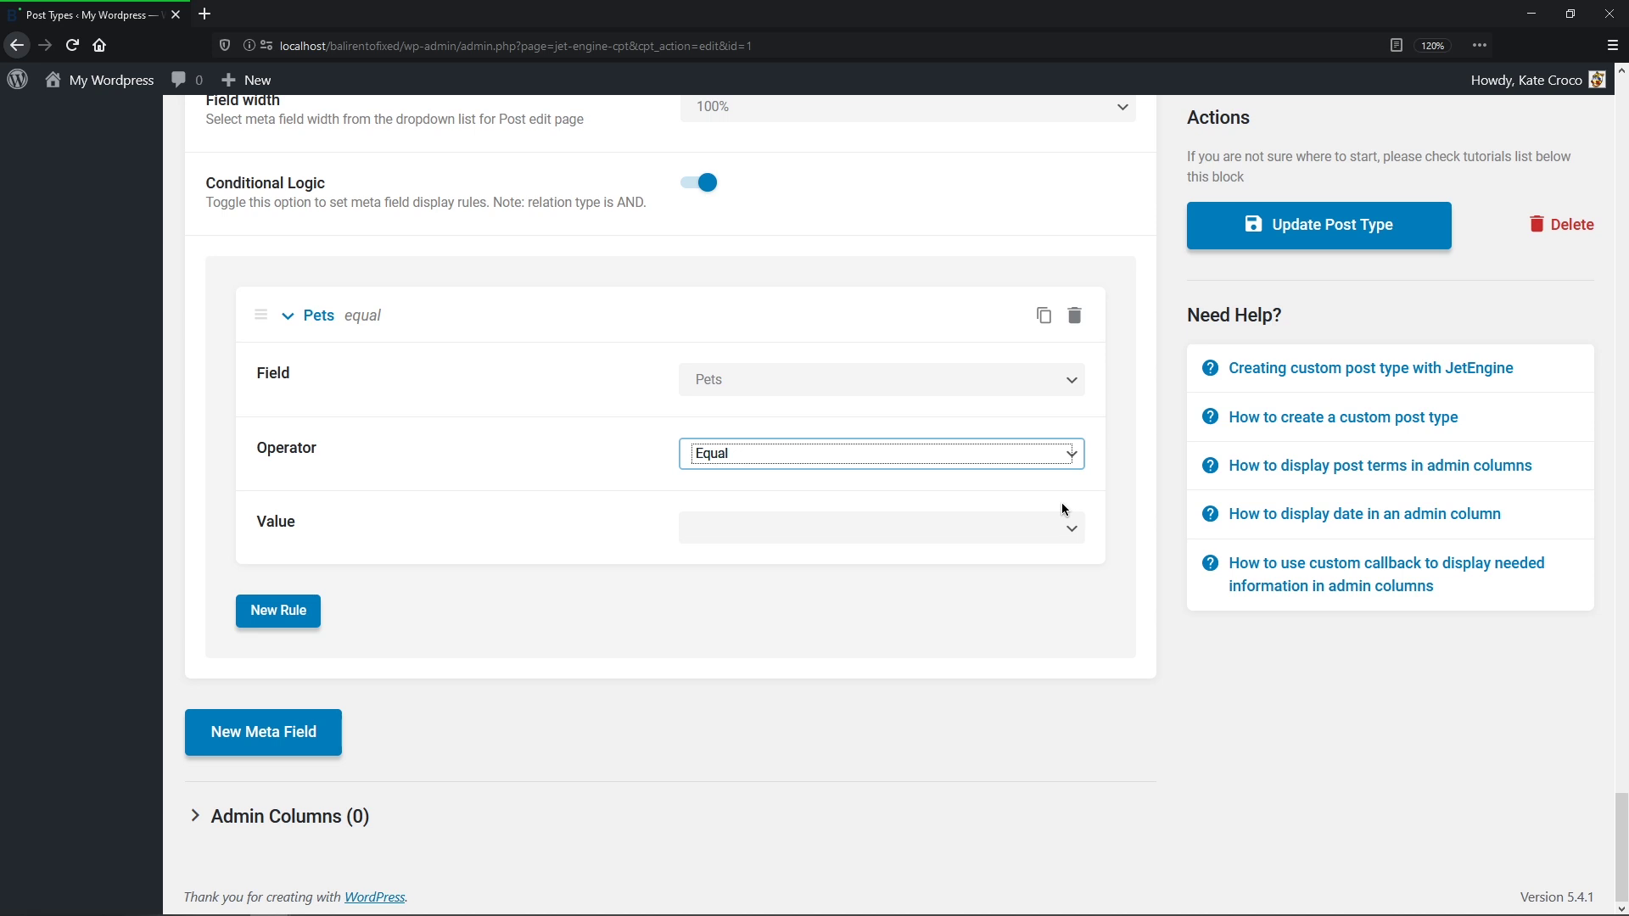
{"action": "left_click", "coordinate": [1113, 504]}
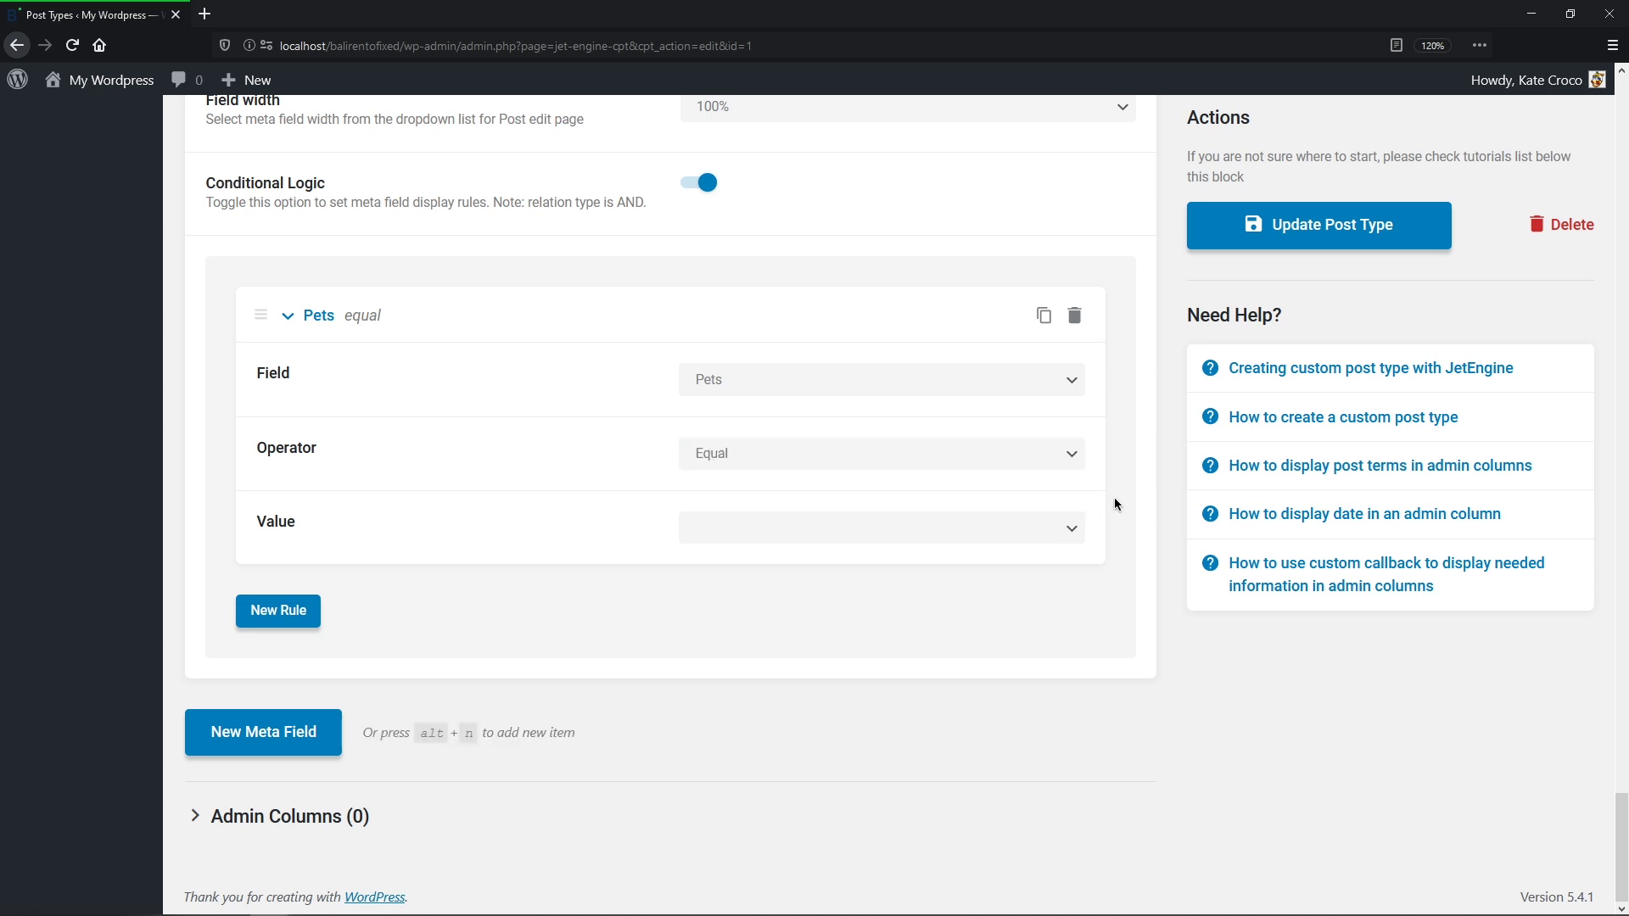
{"action": "left_click", "coordinate": [1076, 532]}
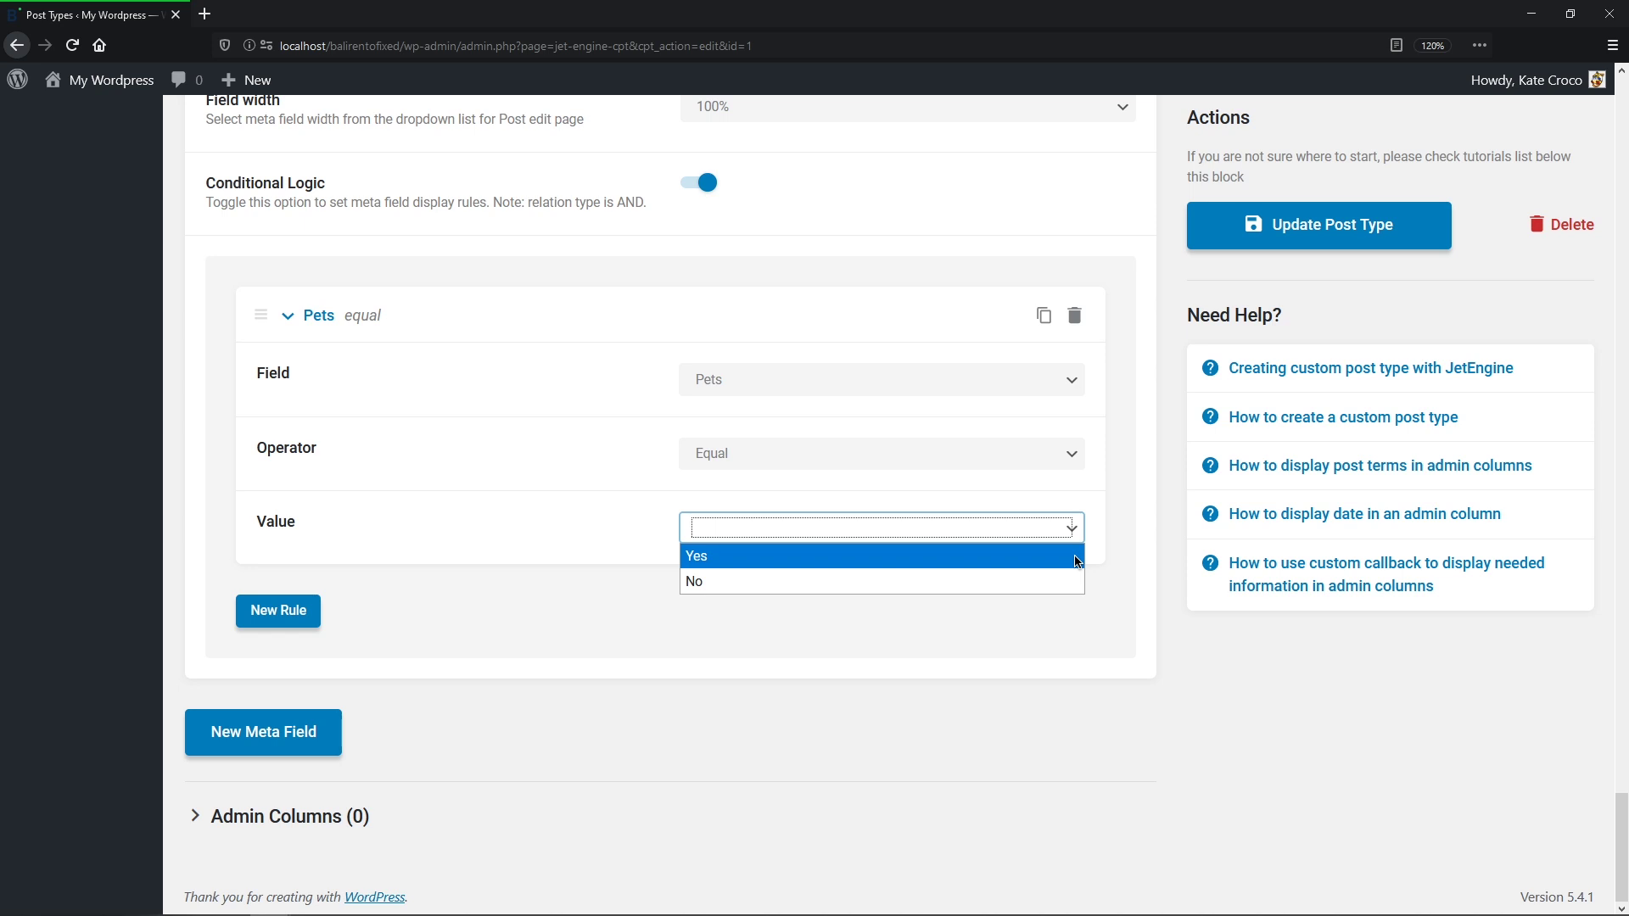
{"action": "left_click", "coordinate": [1076, 556]}
Step: Collapse the Types of Pets and Pets field settings panels
{"action": "middle_click", "coordinate": [1074, 555]}
{"action": "middle_click", "coordinate": [1074, 507]}
{"action": "left_click", "coordinate": [231, 556]}
{"action": "middle_click", "coordinate": [230, 554]}
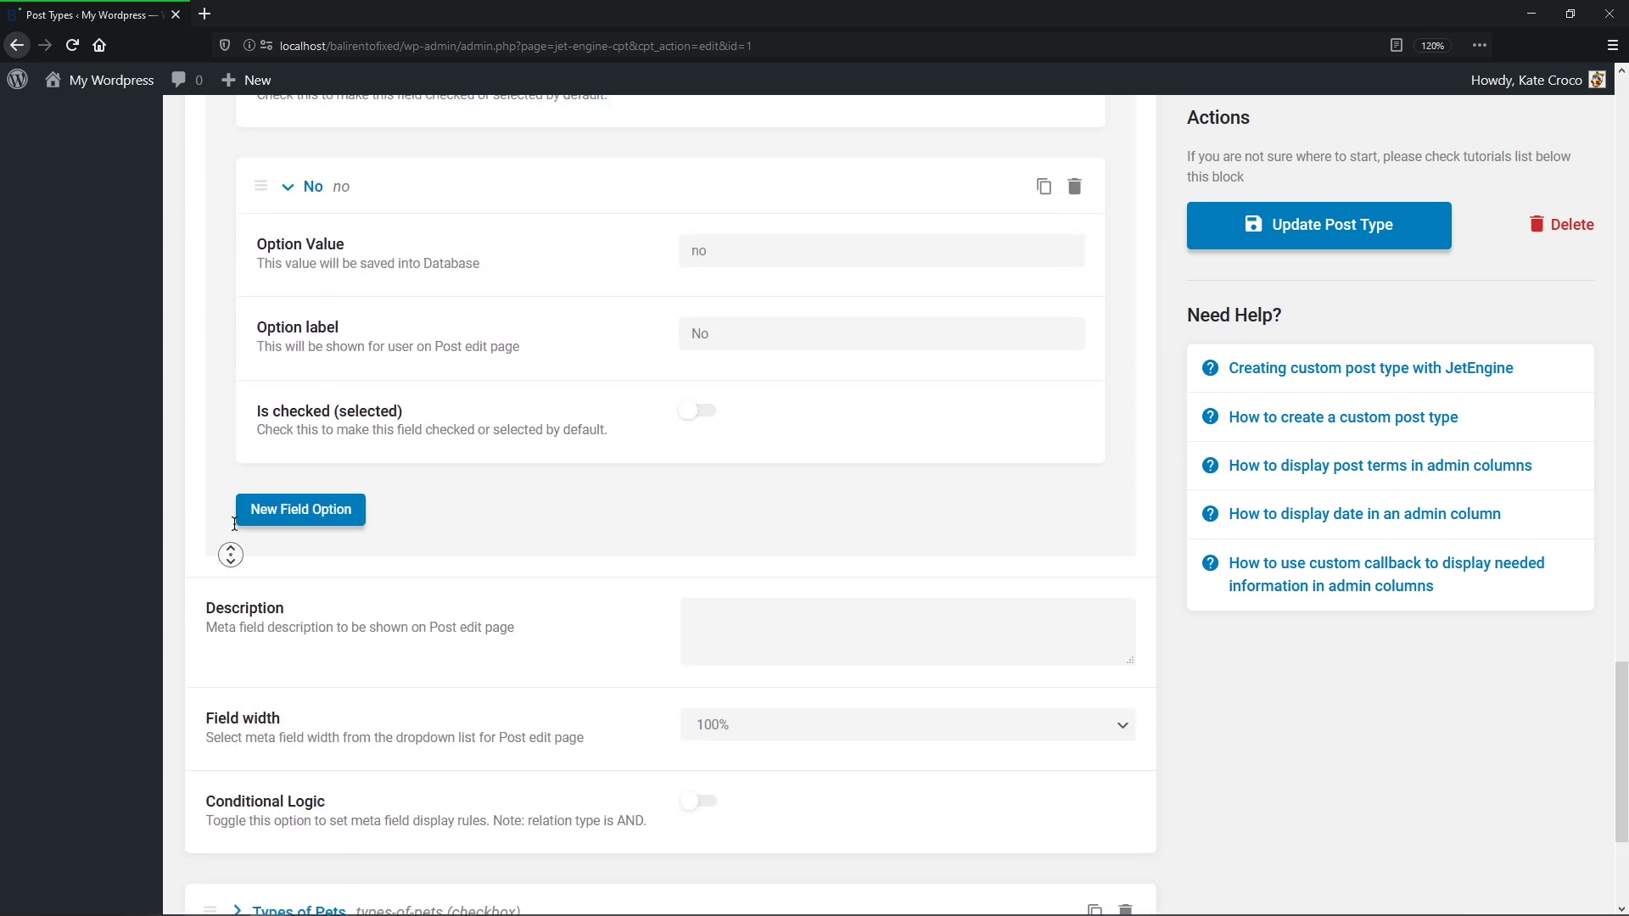
{"action": "middle_click", "coordinate": [238, 505]}
{"action": "left_click", "coordinate": [240, 486]}
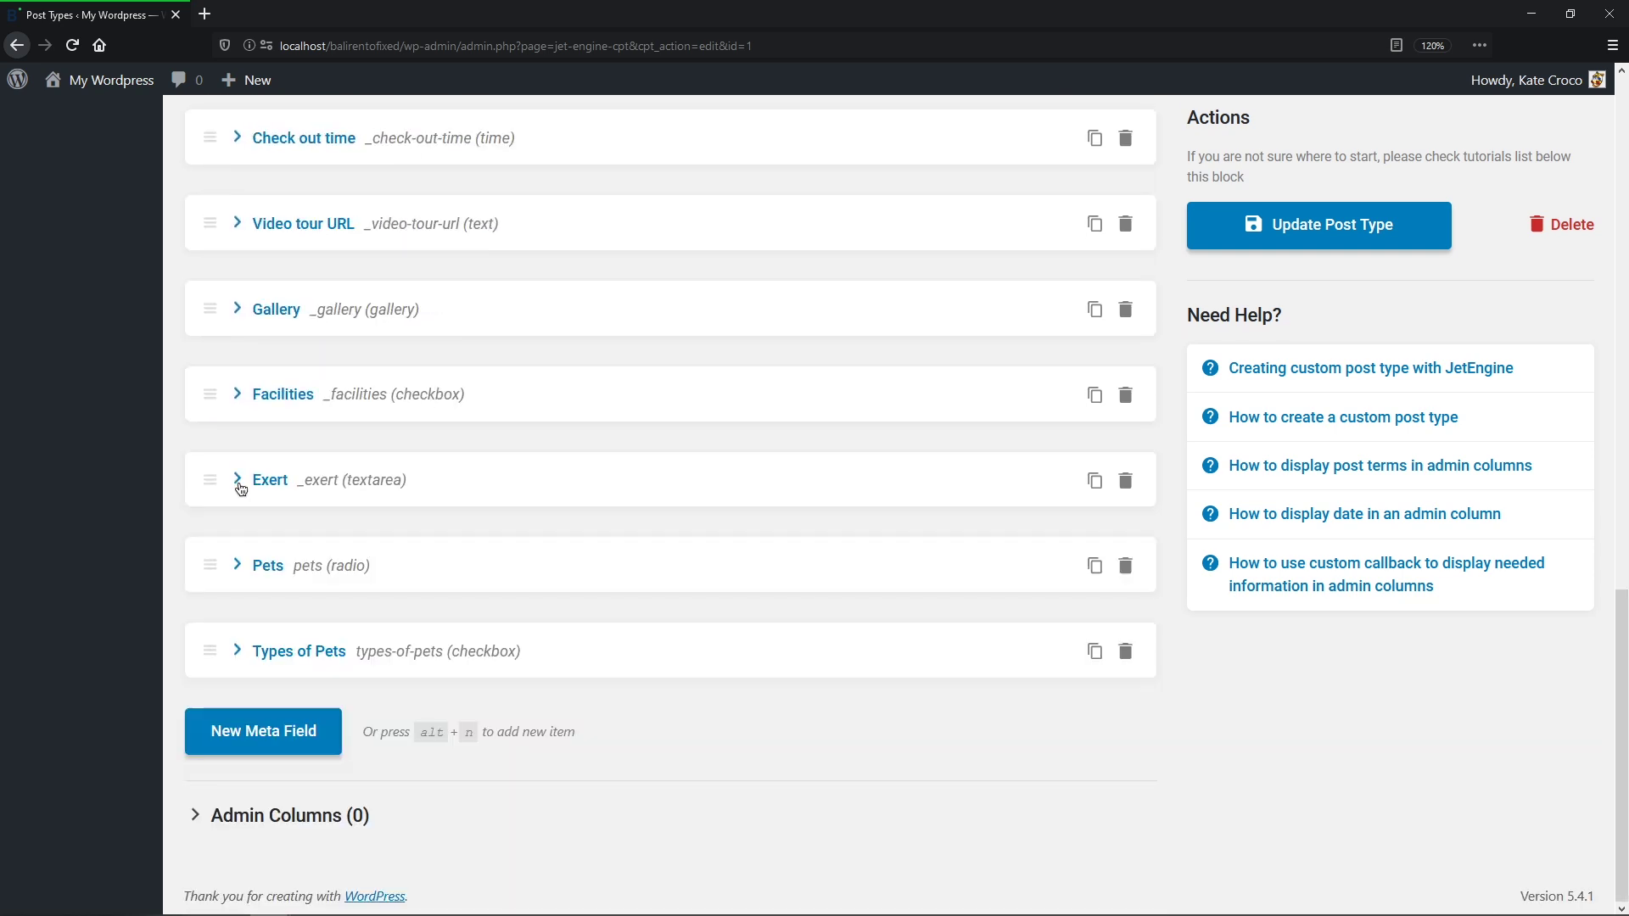
Step: Move Pets and then Types of Pets directly below Size and update the post type
{"action": "left_click_drag", "start_coordinate": [209, 564], "coordinate": [227, 110]}
{"action": "left_click_drag", "start_coordinate": [210, 649], "coordinate": [213, 465]}
{"action": "left_click", "coordinate": [1304, 234]}
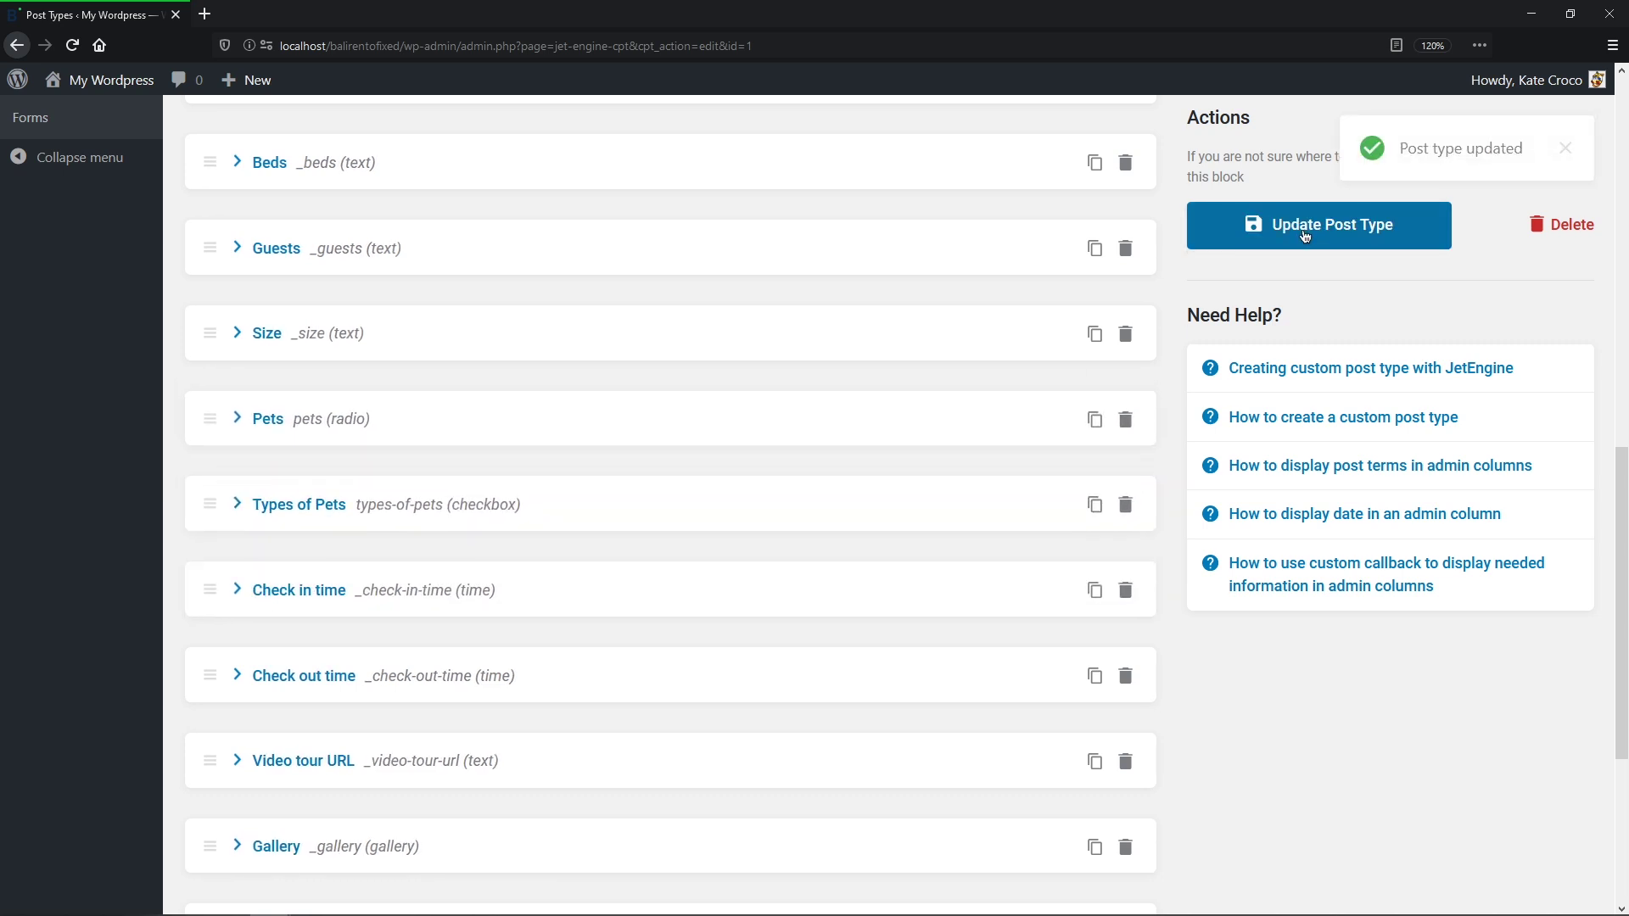
{"action": "middle_click", "coordinate": [1302, 227]}
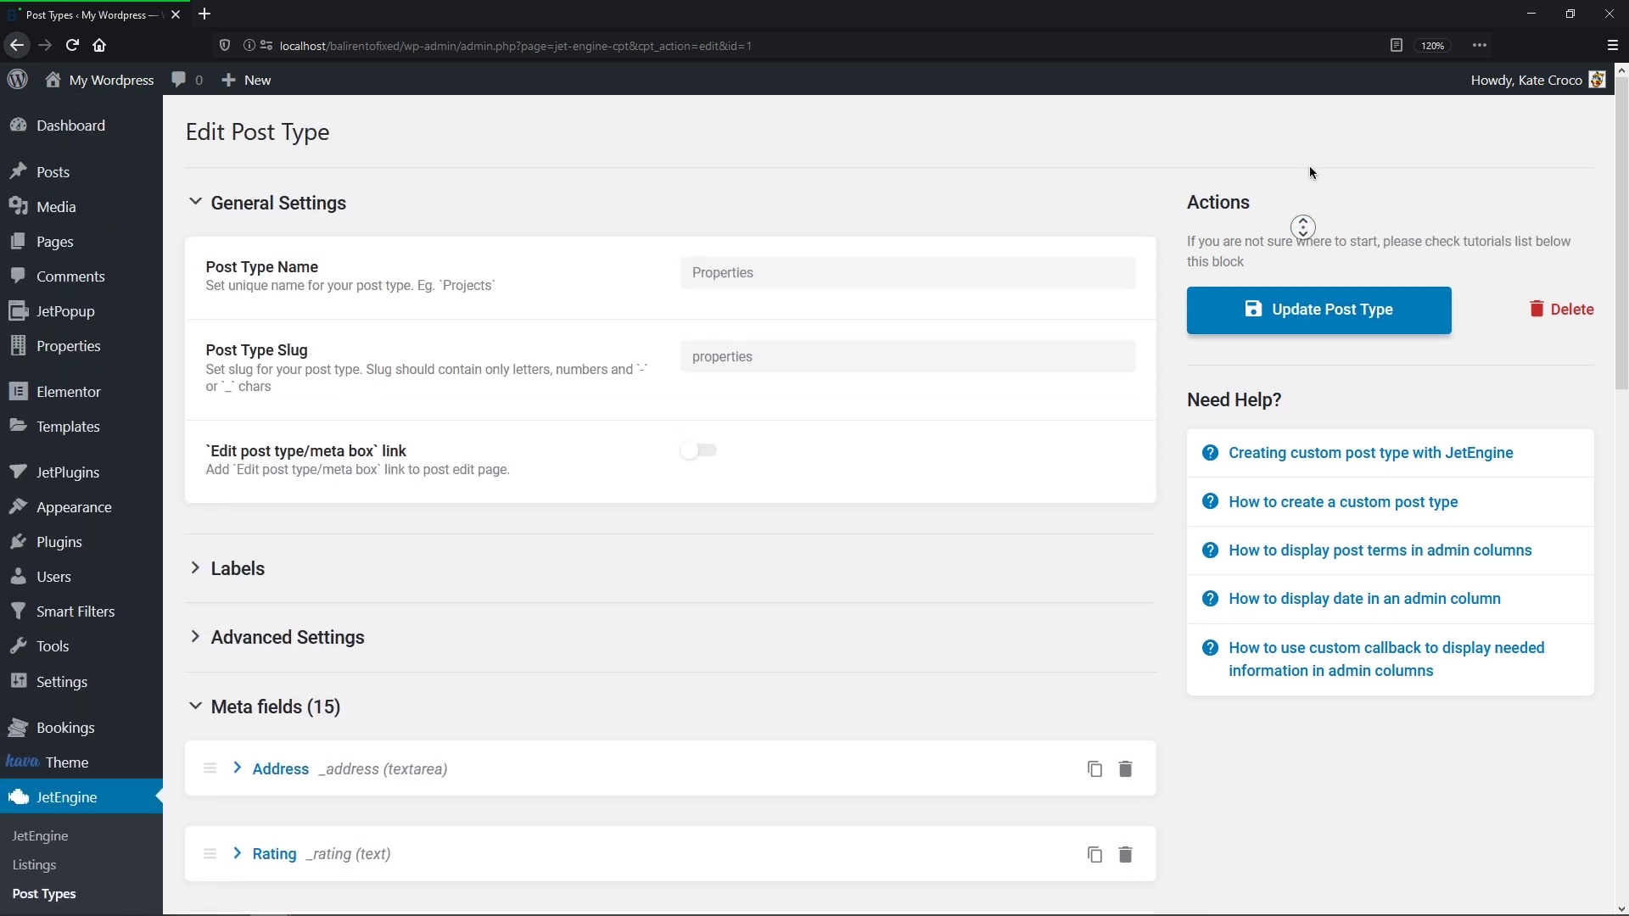
Step: Open the Rainforest Guest House property from the Properties list for editing
{"action": "left_click", "coordinate": [141, 349]}
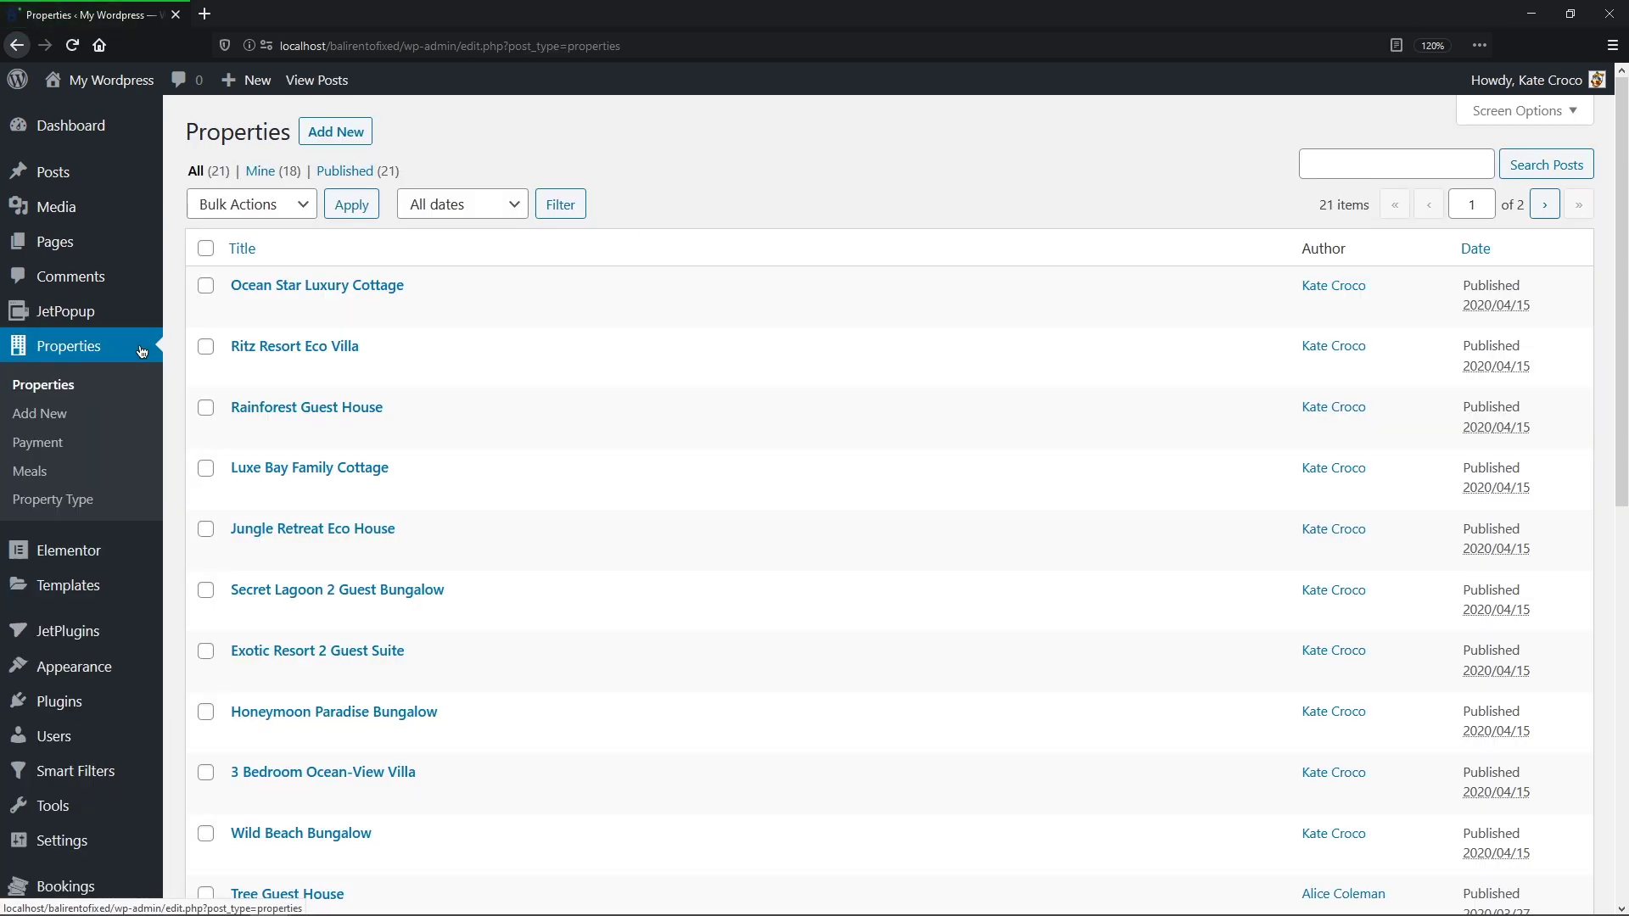
{"action": "left_click", "coordinate": [246, 430]}
{"action": "middle_click", "coordinate": [246, 430]}
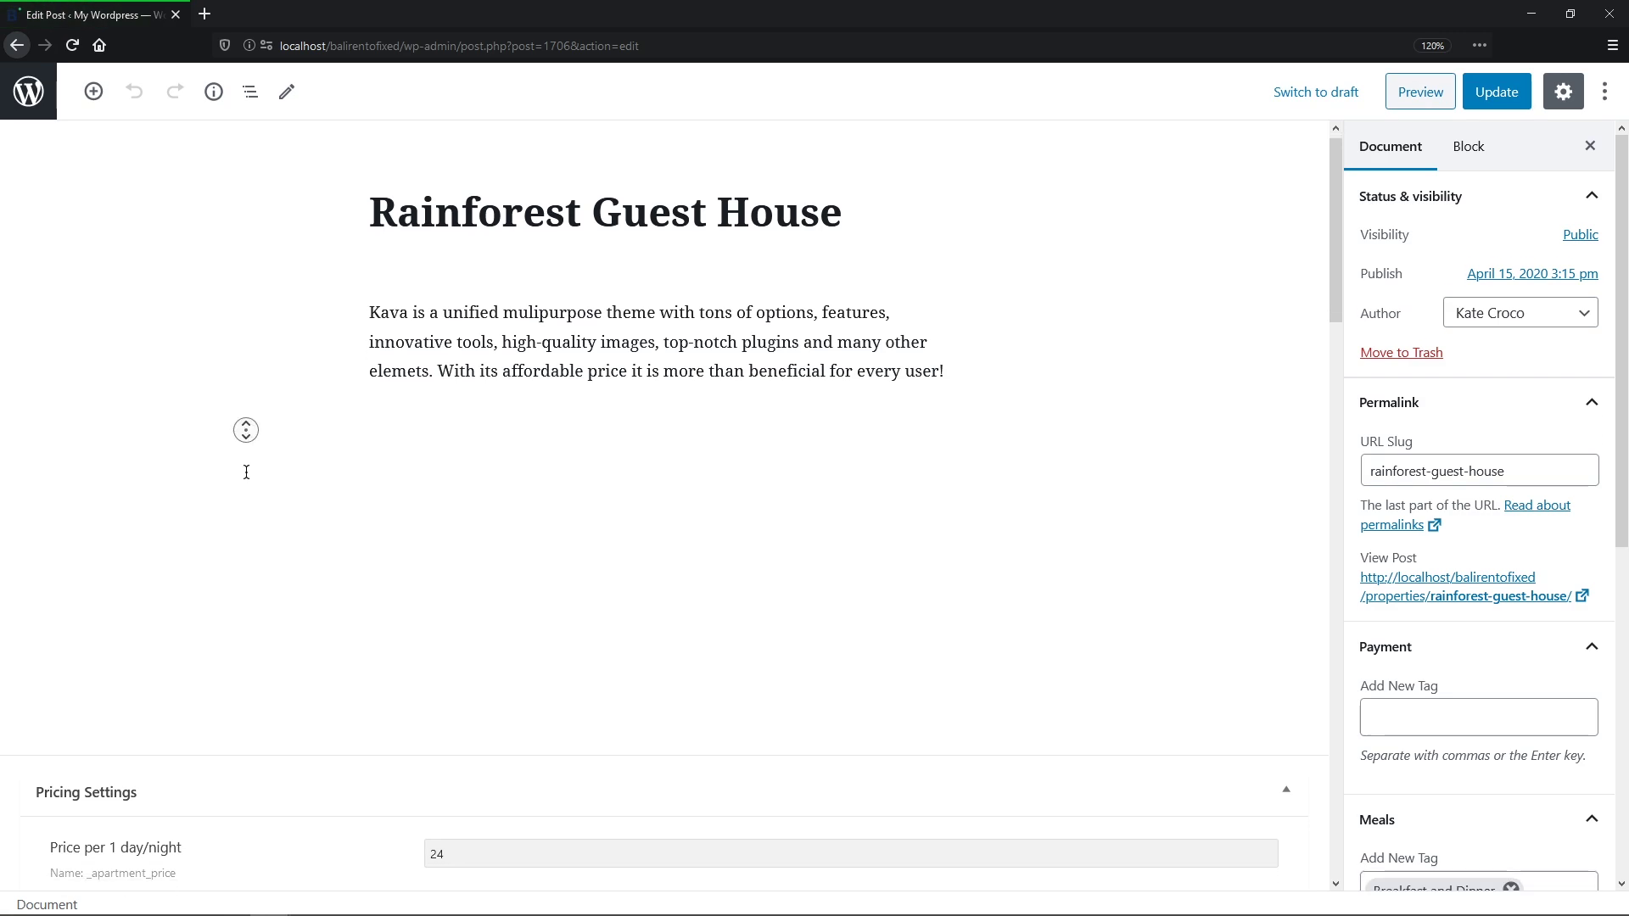
{"action": "middle_click", "coordinate": [246, 495]}
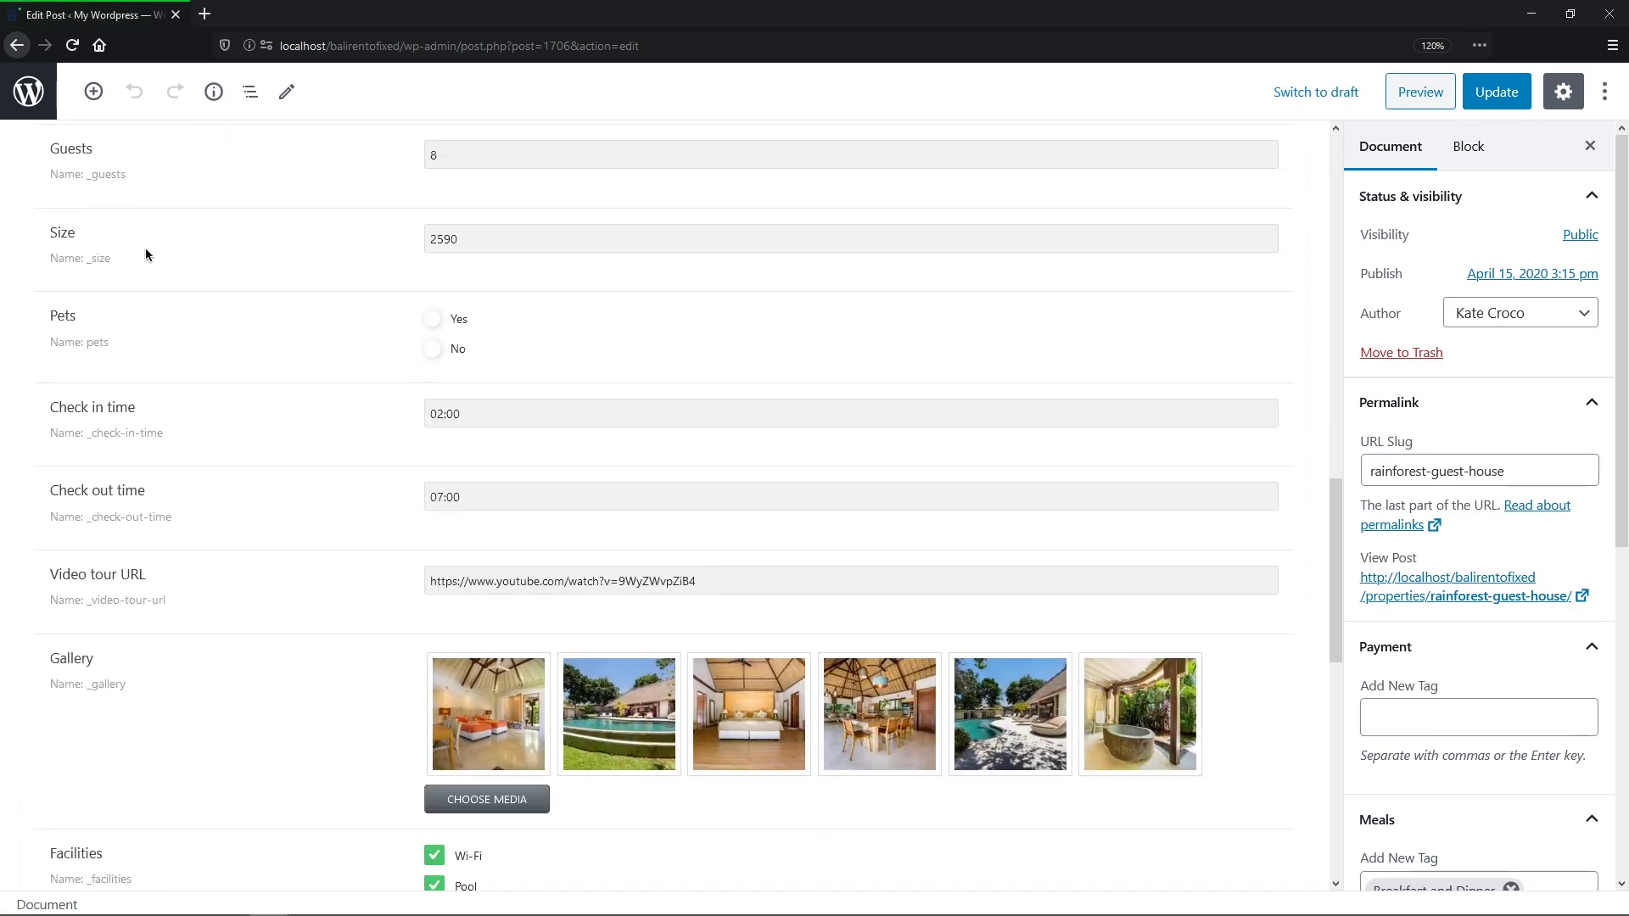
Step: Set the property's Pets option to Yes and update the property
{"action": "left_click", "coordinate": [435, 321]}
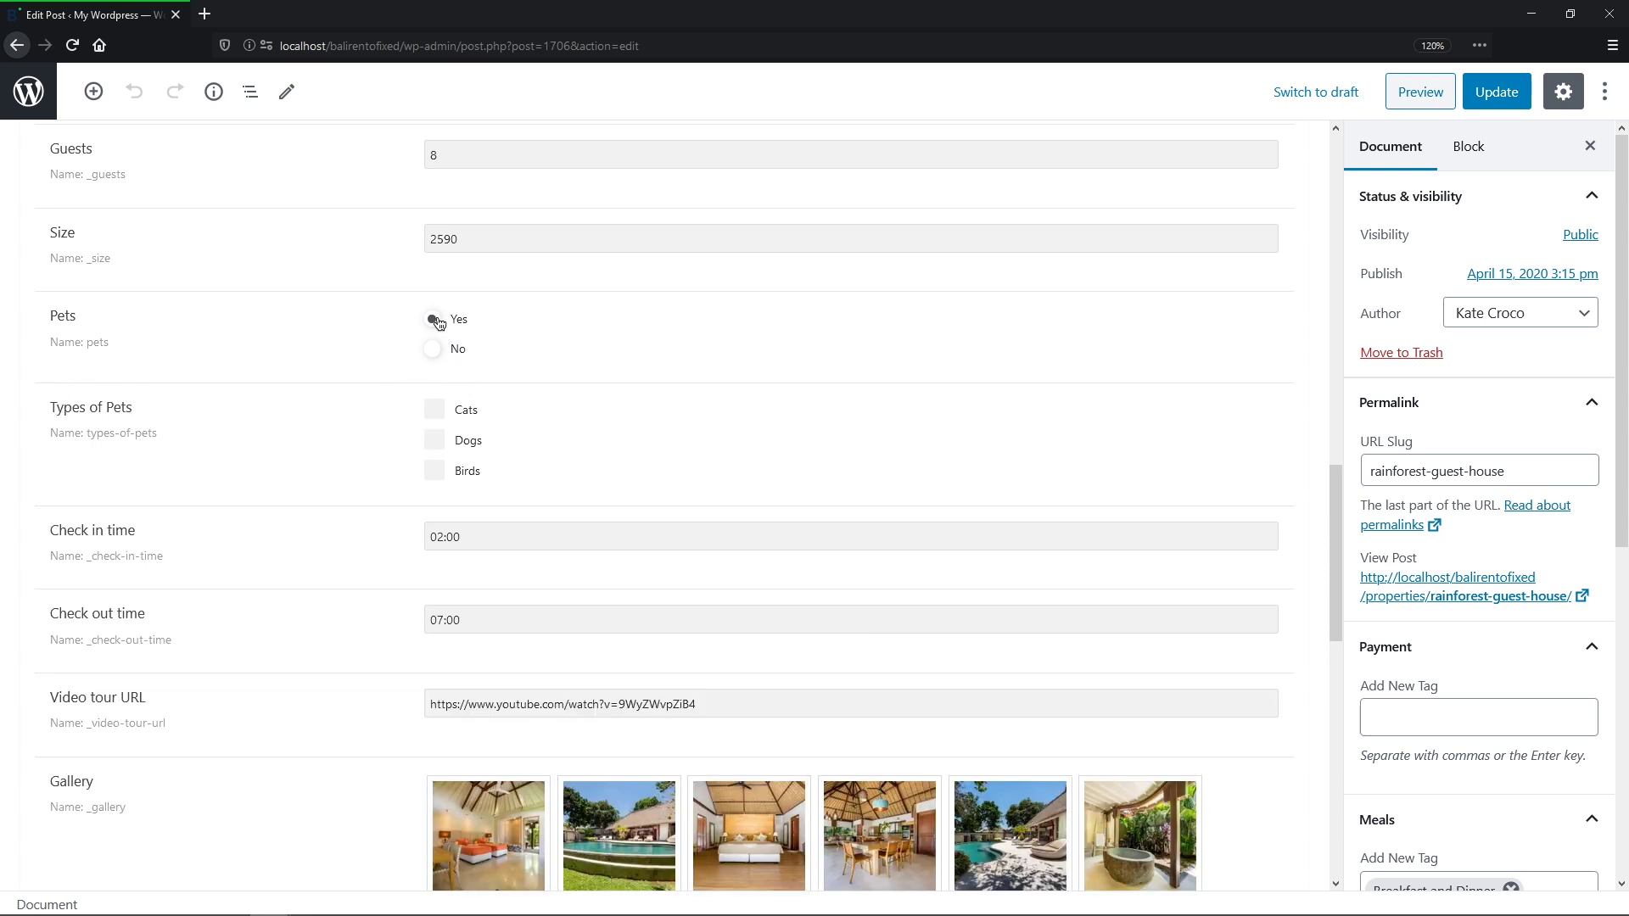
{"action": "left_click", "coordinate": [439, 418]}
{"action": "left_click", "coordinate": [435, 446]}
{"action": "left_click", "coordinate": [432, 352]}
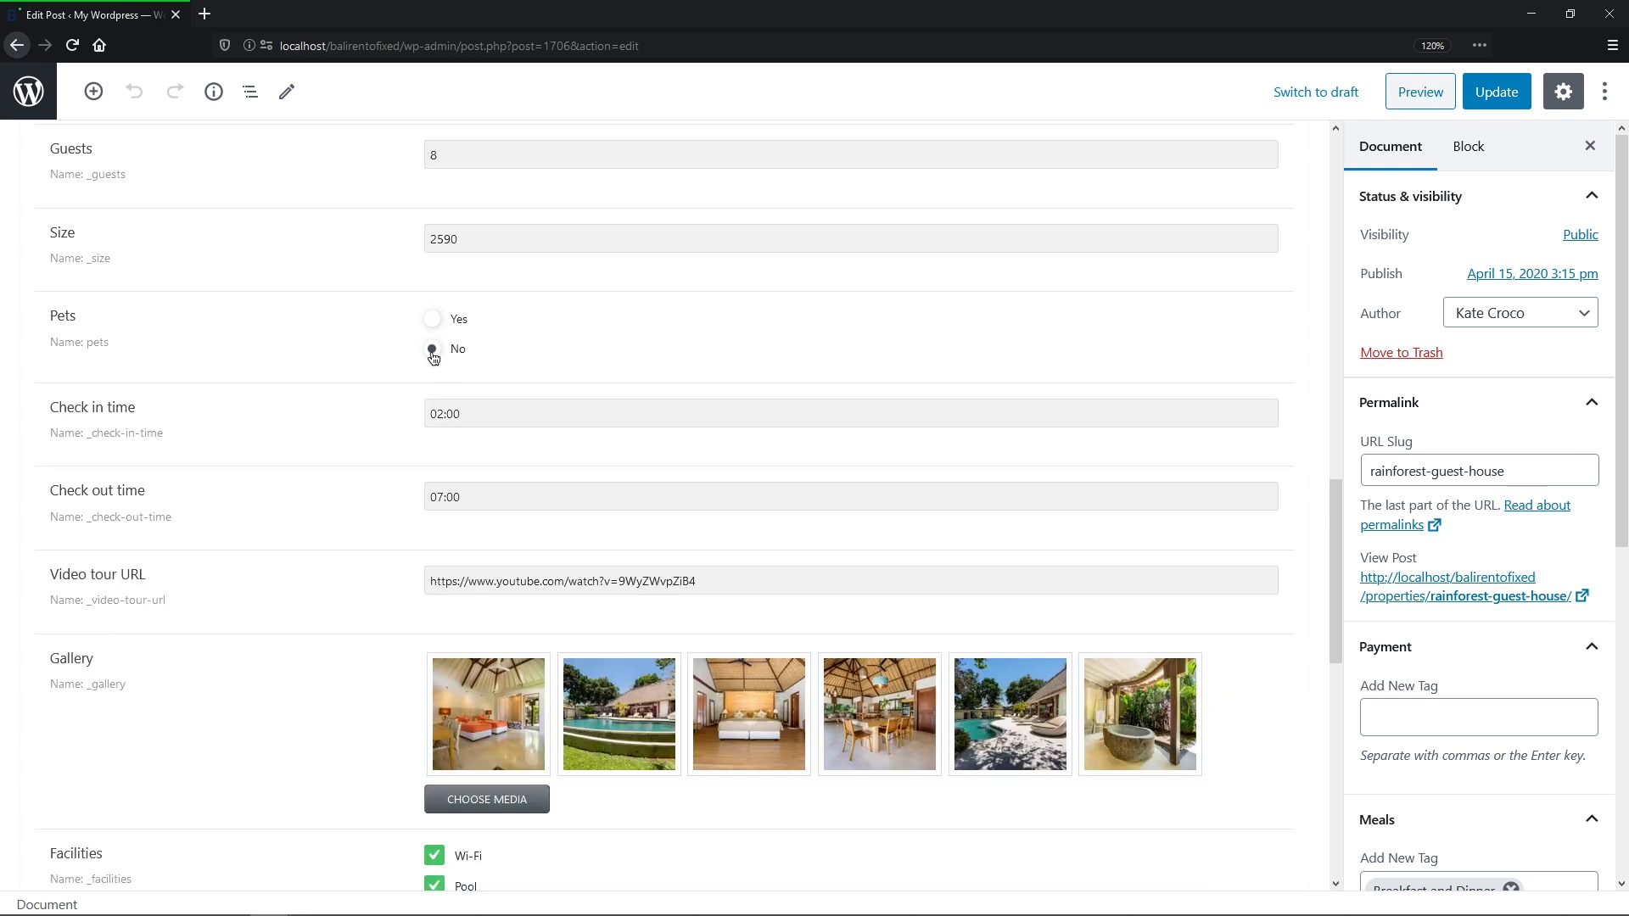
{"action": "left_click", "coordinate": [432, 319]}
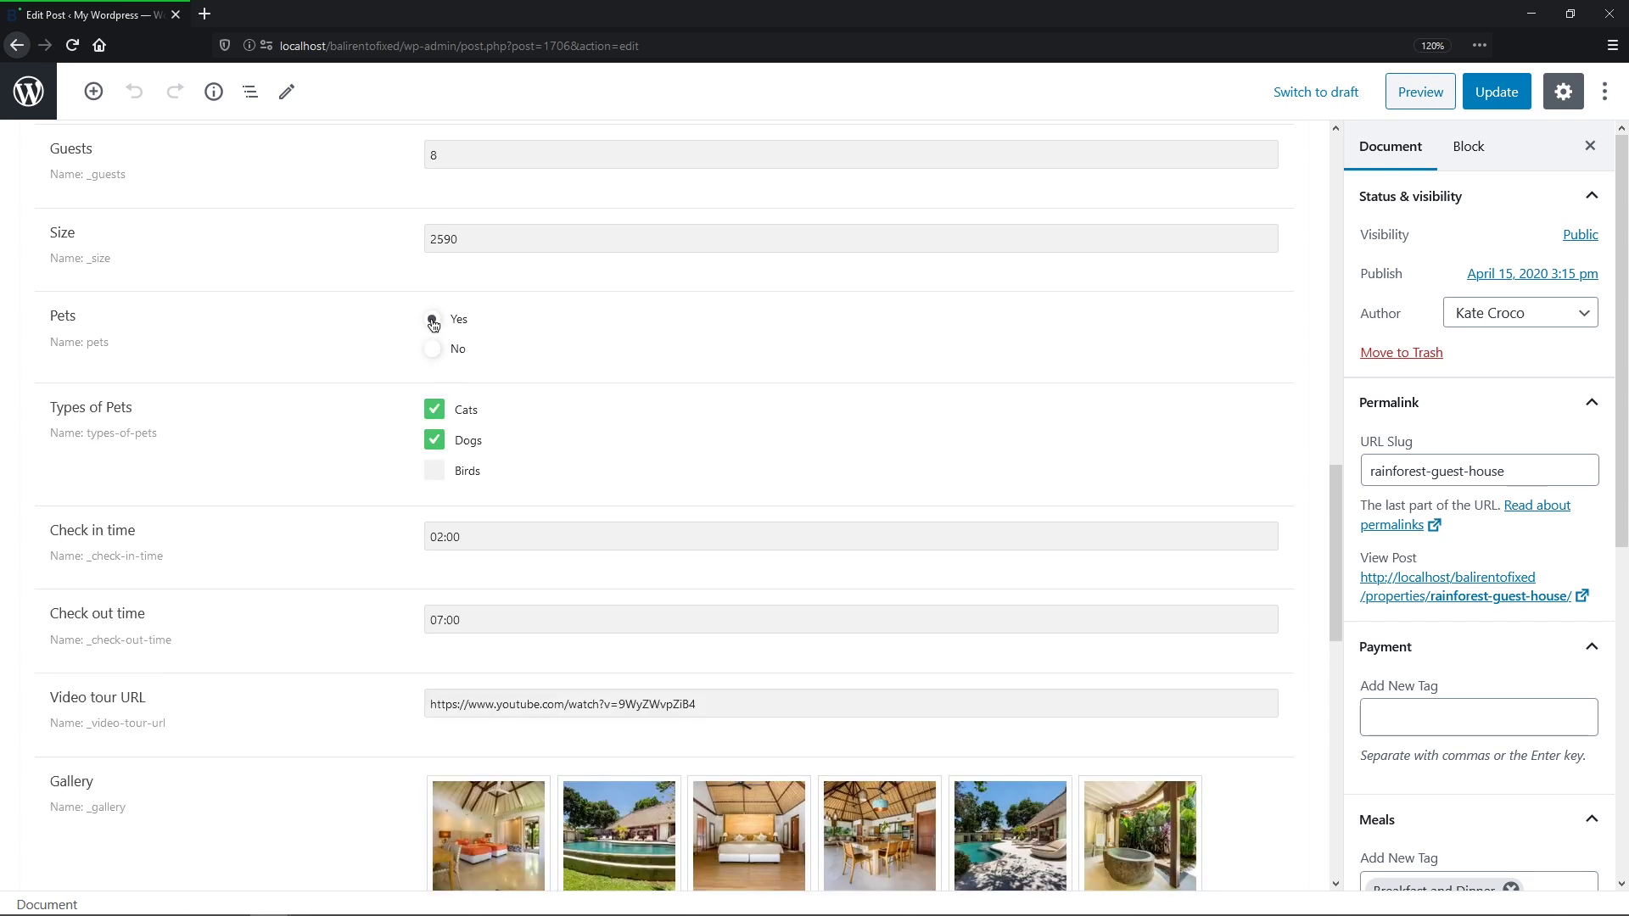
{"action": "left_click", "coordinate": [1484, 106]}
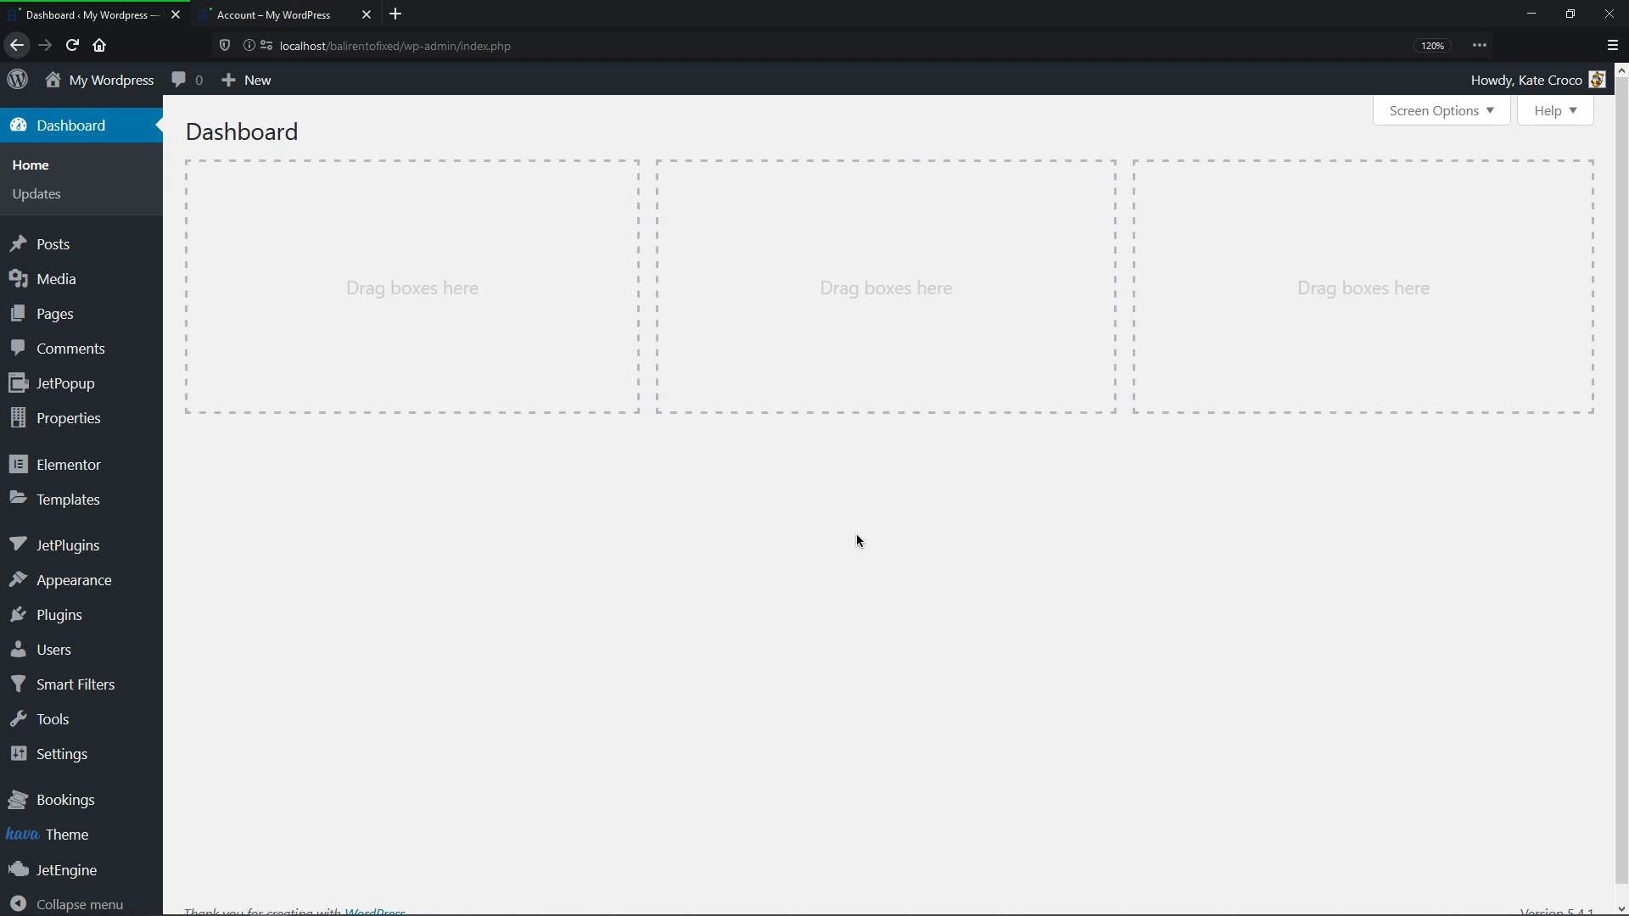
Step: Open the Edit Post form from JetEngine Forms and scroll to its field list
{"action": "mouse_move", "coordinate": [85, 871]}
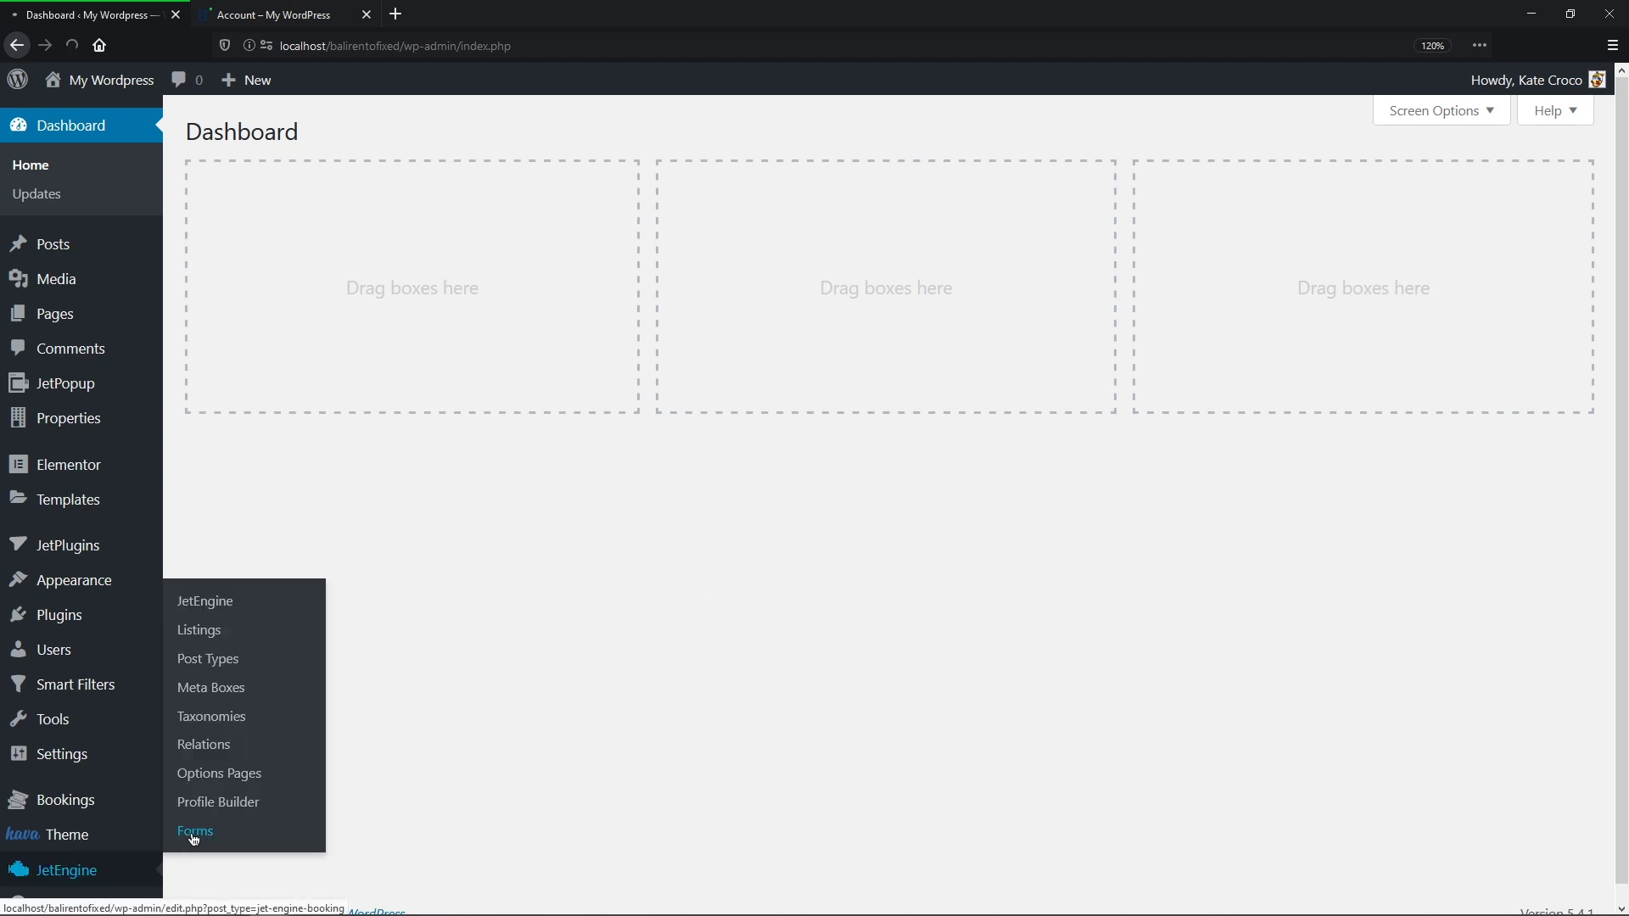
{"action": "left_click", "coordinate": [191, 834]}
{"action": "mouse_move", "coordinate": [251, 565]}
{"action": "left_click", "coordinate": [242, 552]}
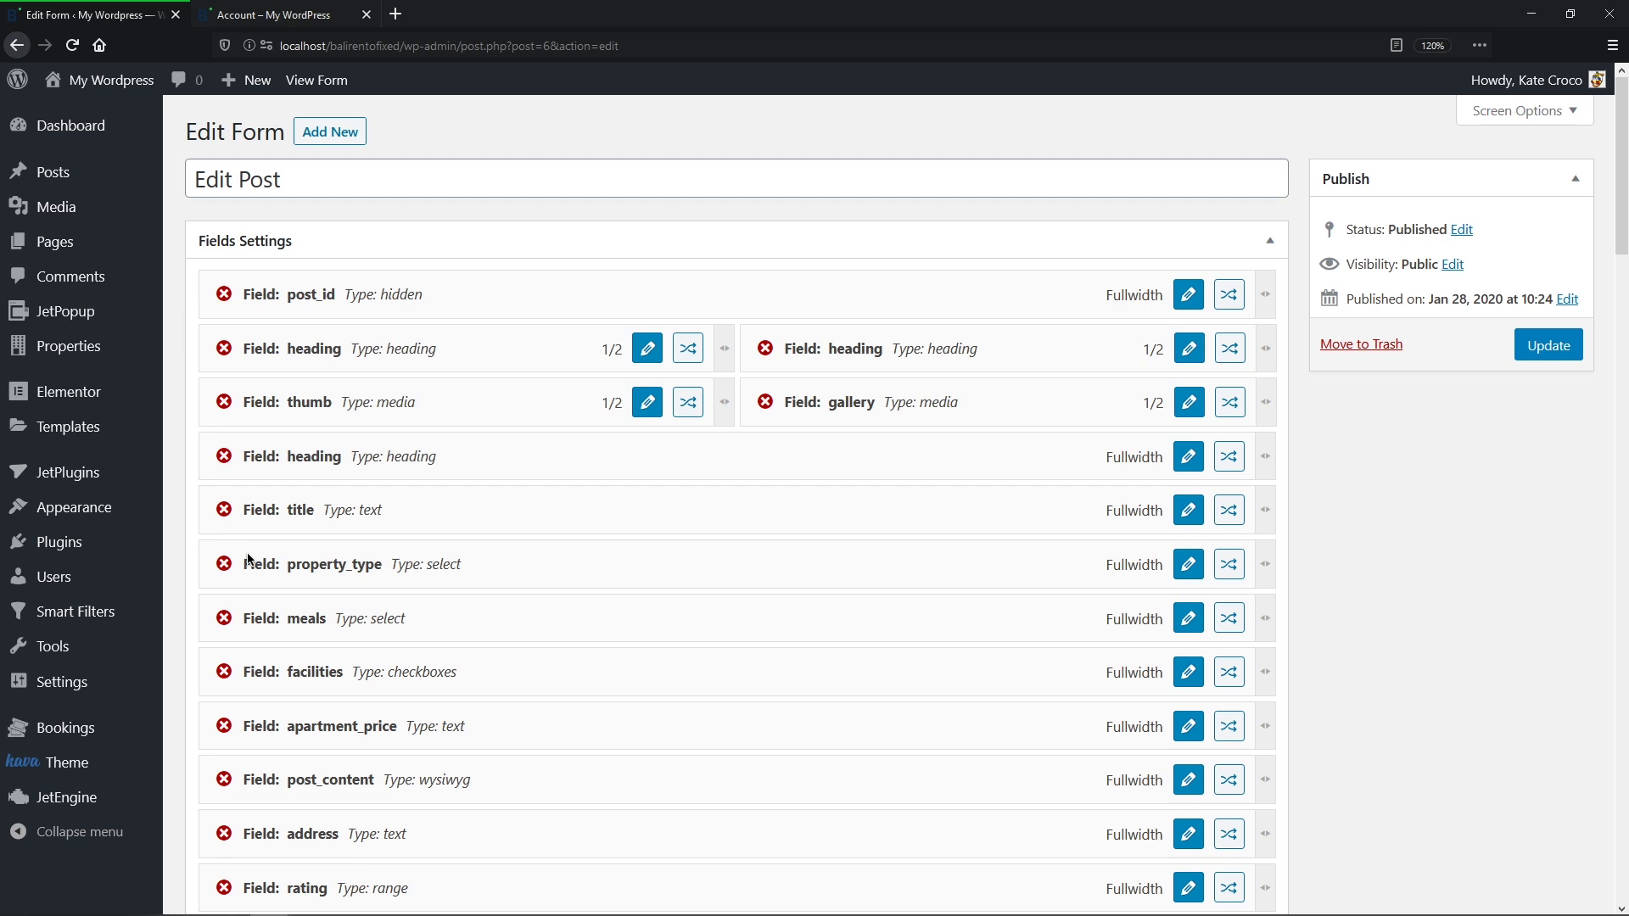
{"action": "middle_click", "coordinate": [248, 553]}
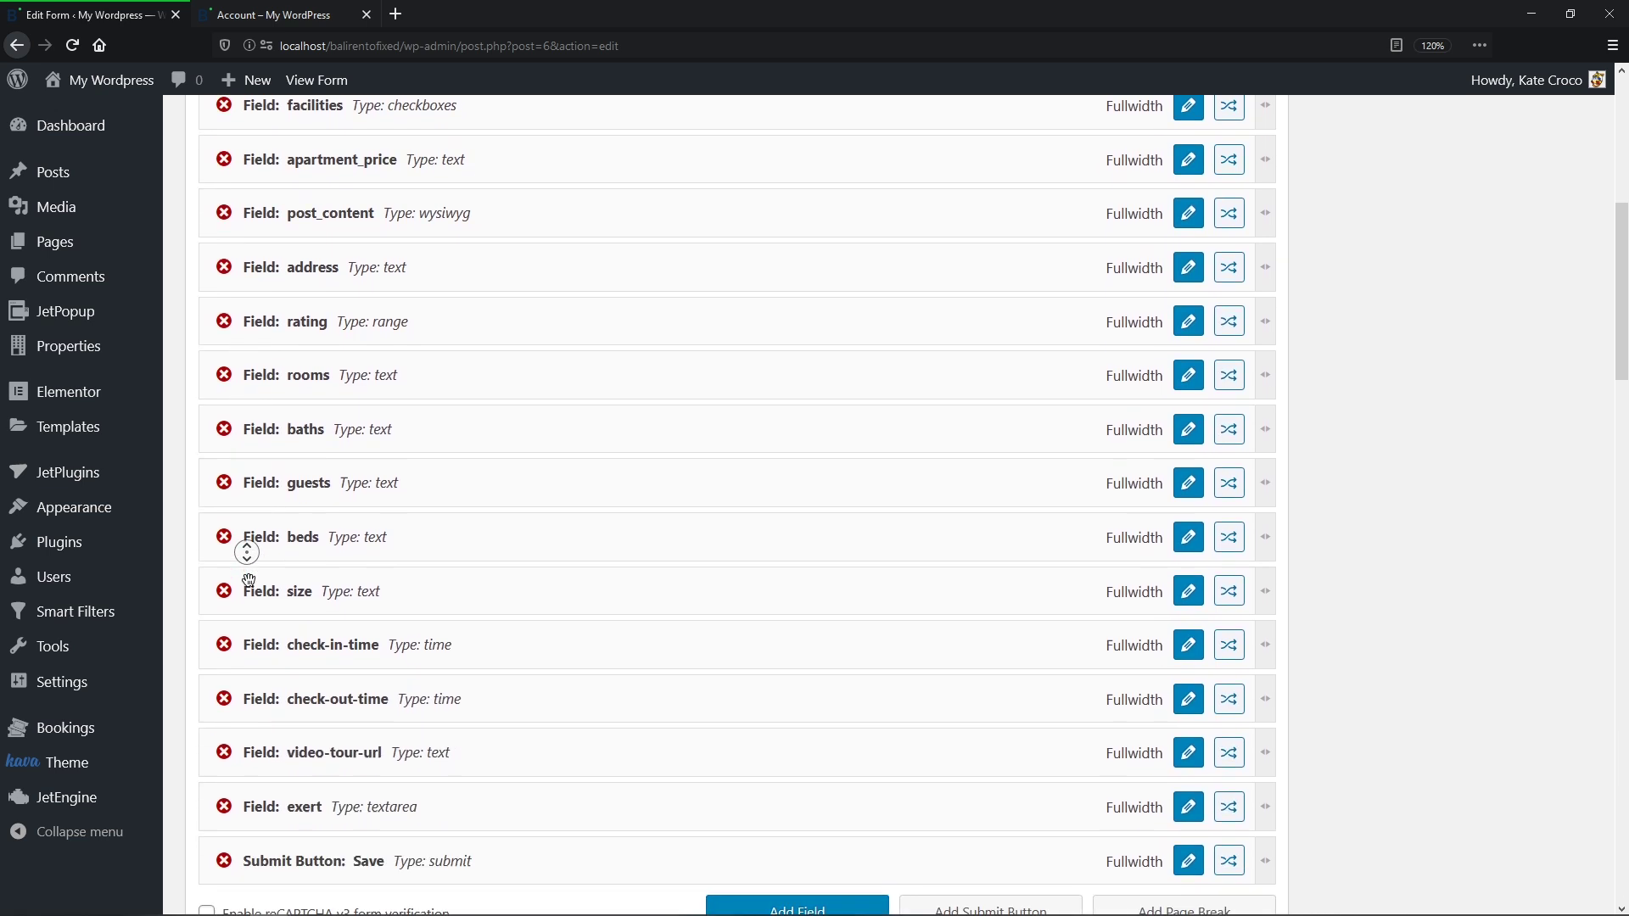
{"action": "middle_click", "coordinate": [249, 580]}
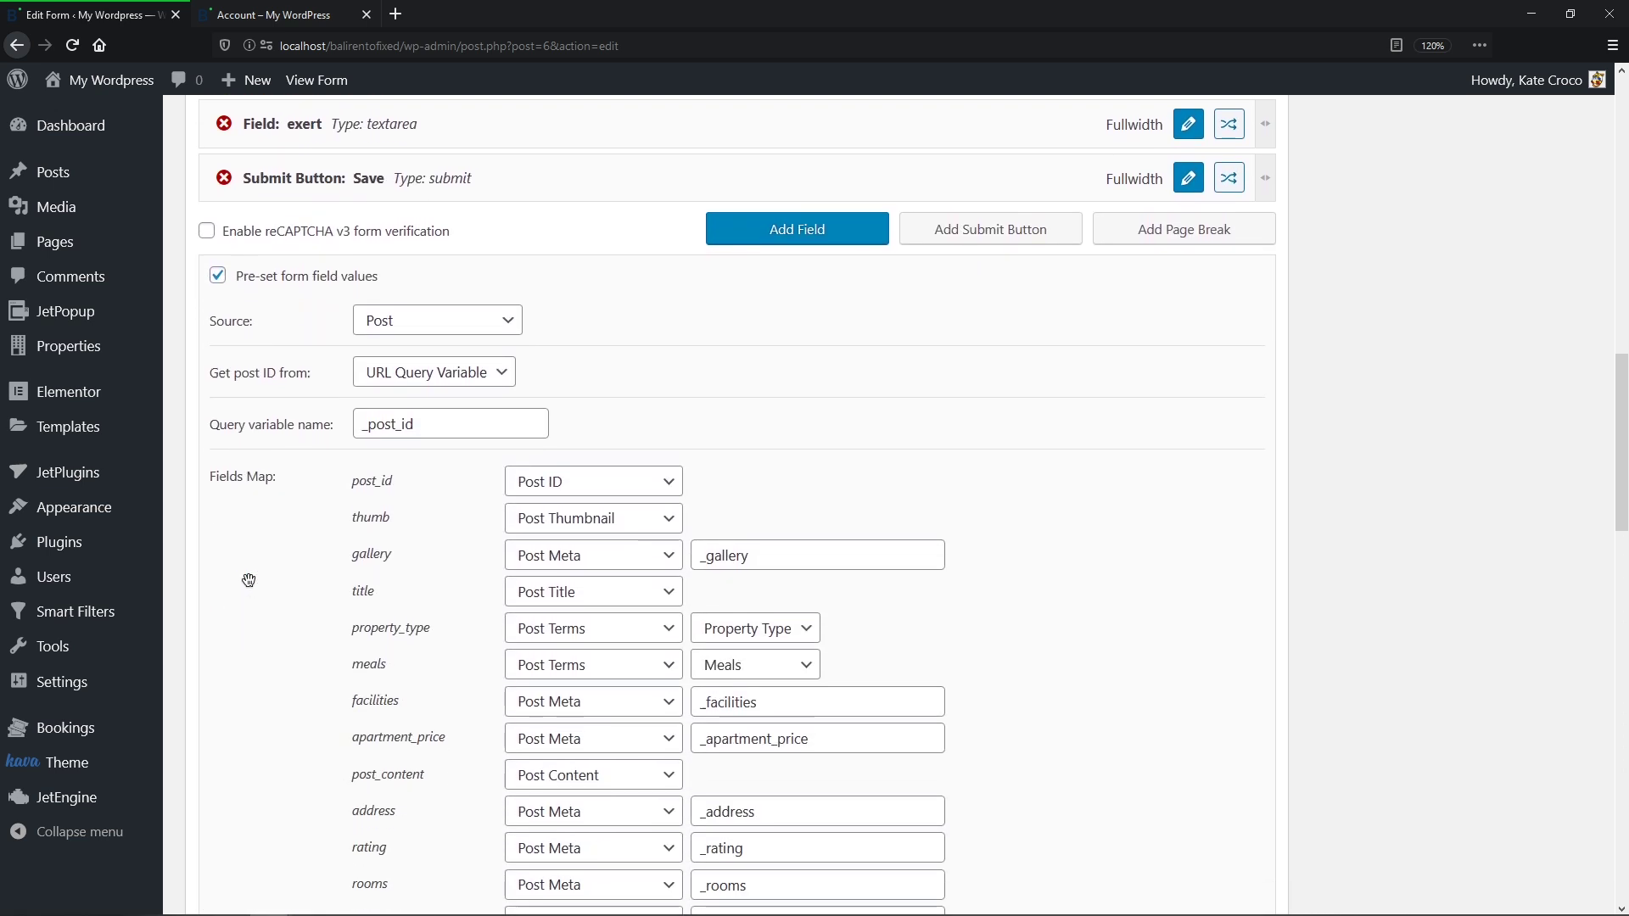
Step: Add two new form fields and drag both rows below the size field
{"action": "left_click", "coordinate": [810, 227]}
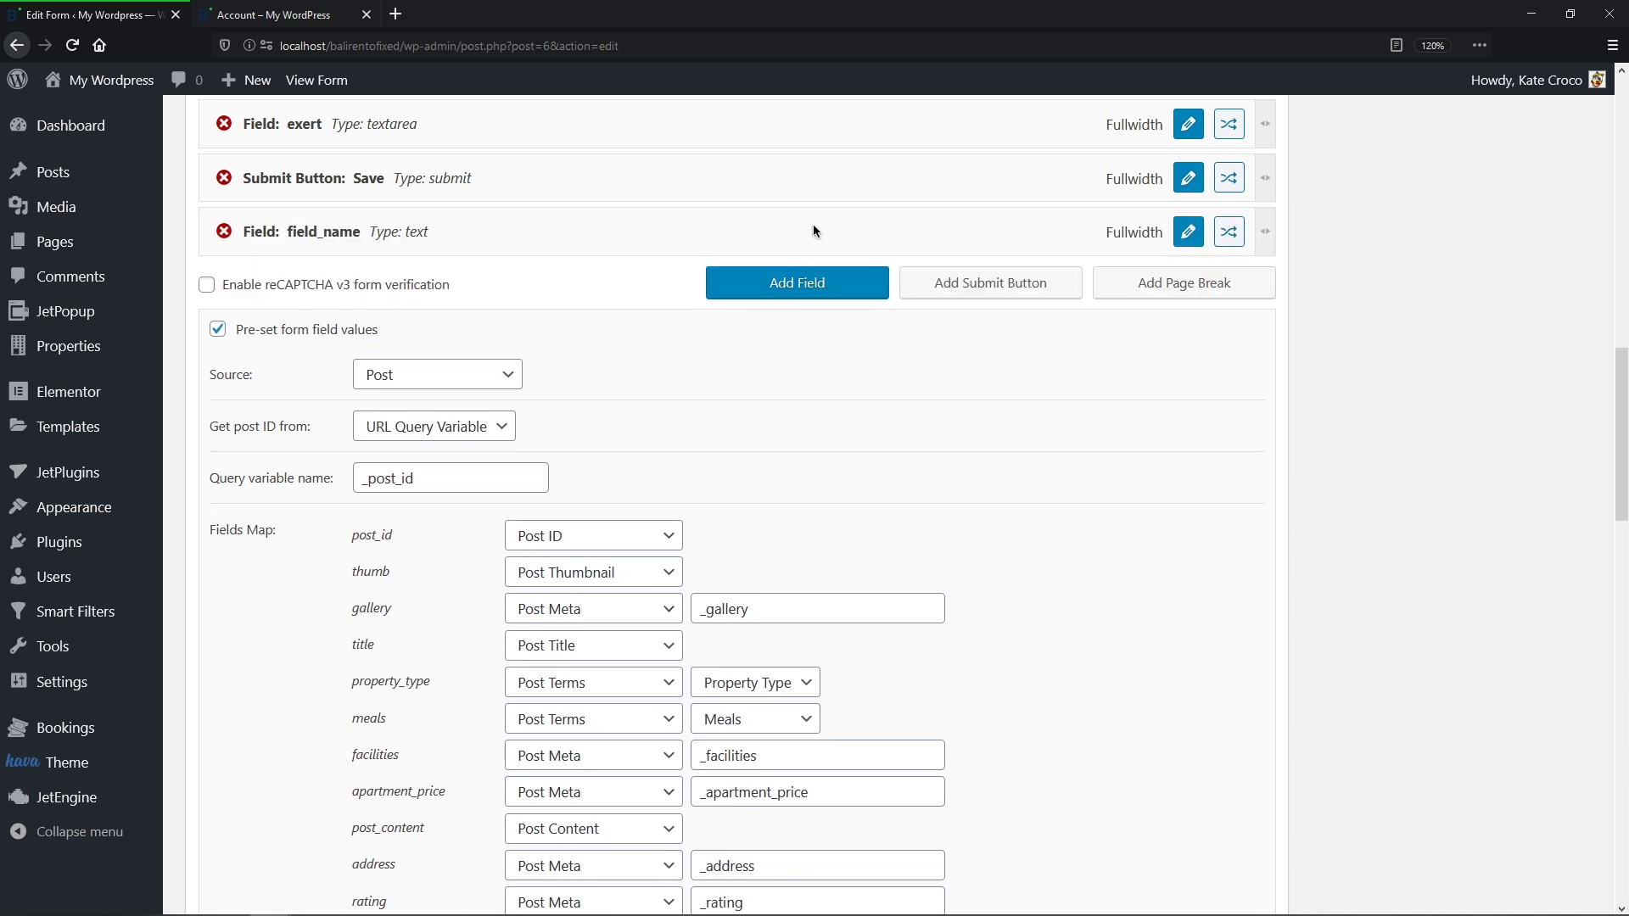
{"action": "left_click", "coordinate": [799, 284]}
{"action": "middle_click", "coordinate": [773, 285]}
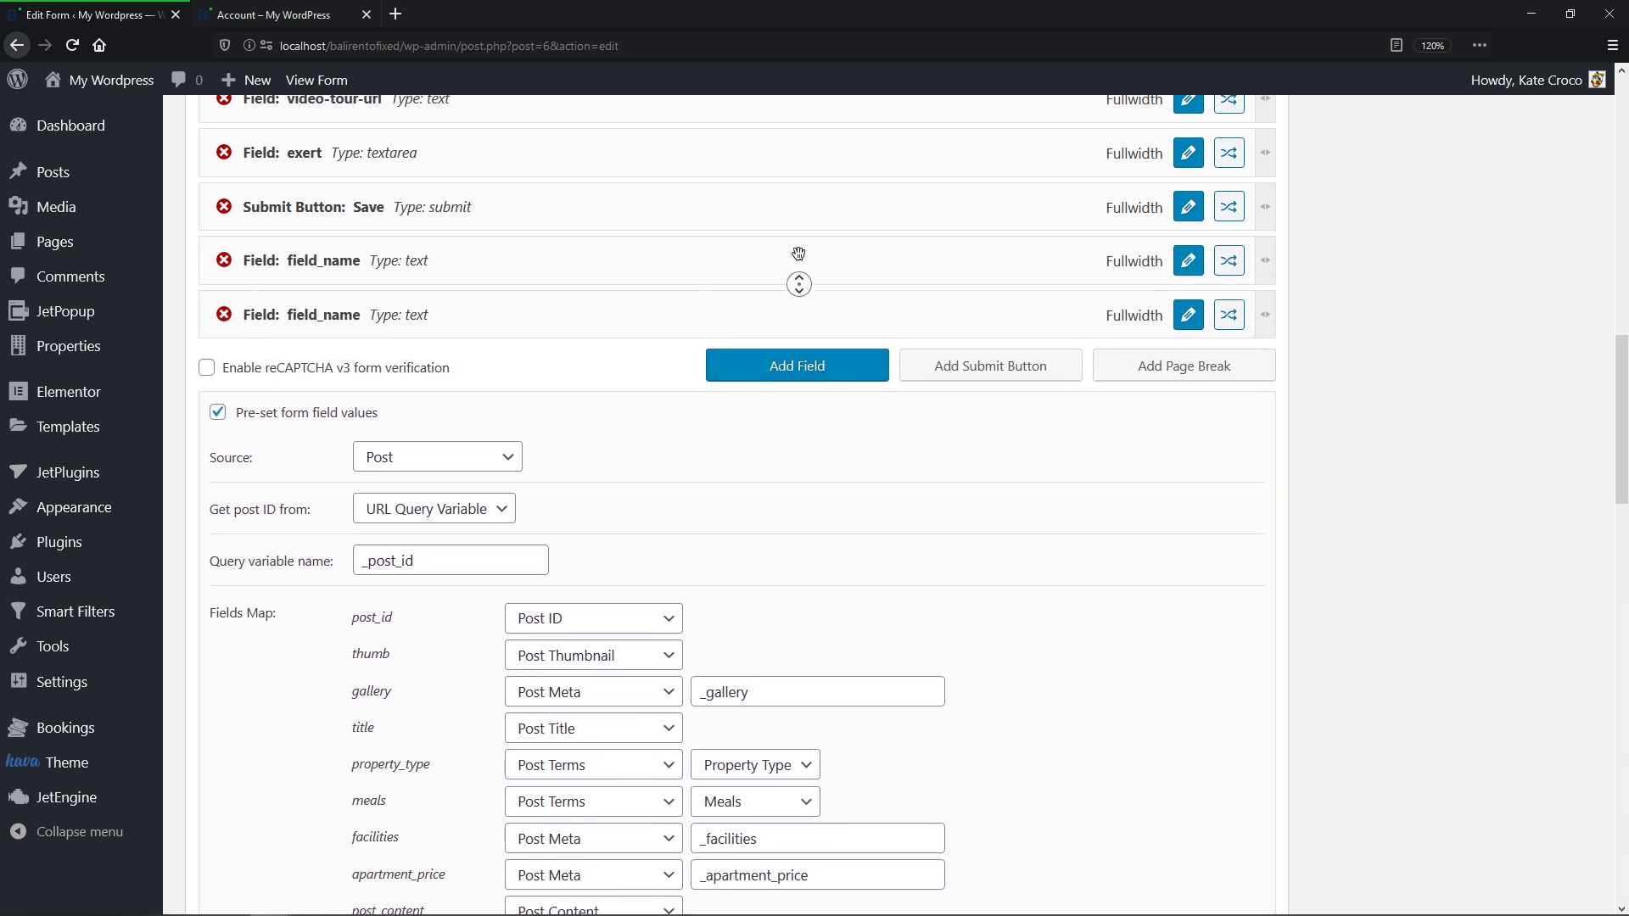
{"action": "left_click_drag", "start_coordinate": [308, 606], "coordinate": [344, 339]}
{"action": "left_click_drag", "start_coordinate": [319, 659], "coordinate": [349, 391]}
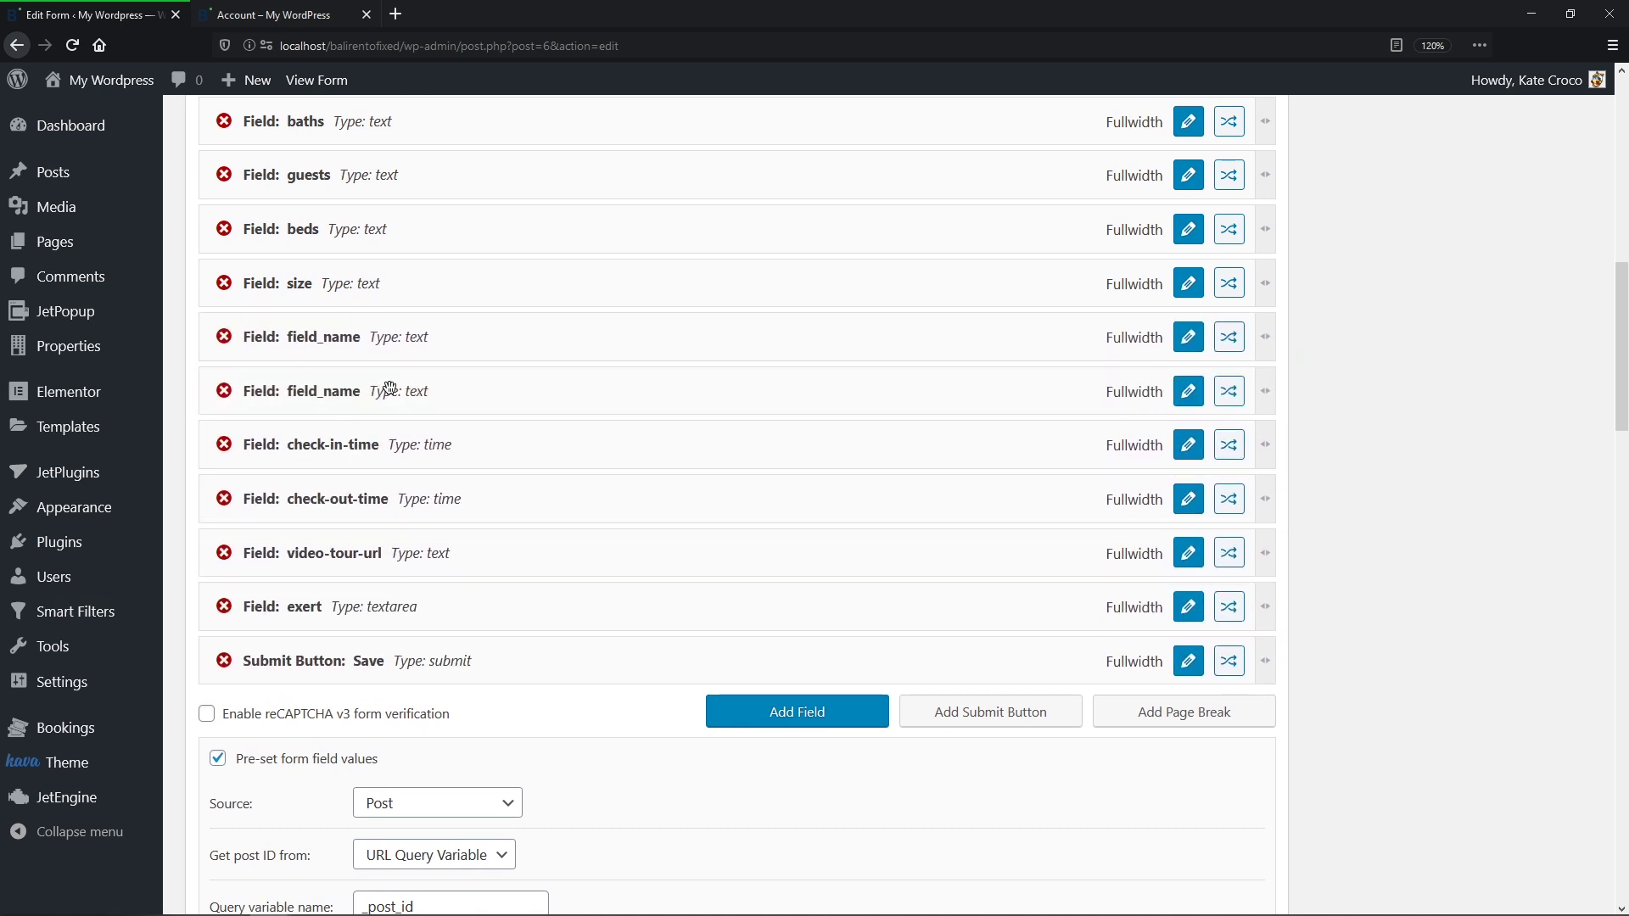
Step: Make the first new field a Radio field named pets with label Pets
{"action": "left_click", "coordinate": [1188, 337]}
{"action": "middle_click", "coordinate": [1182, 338]}
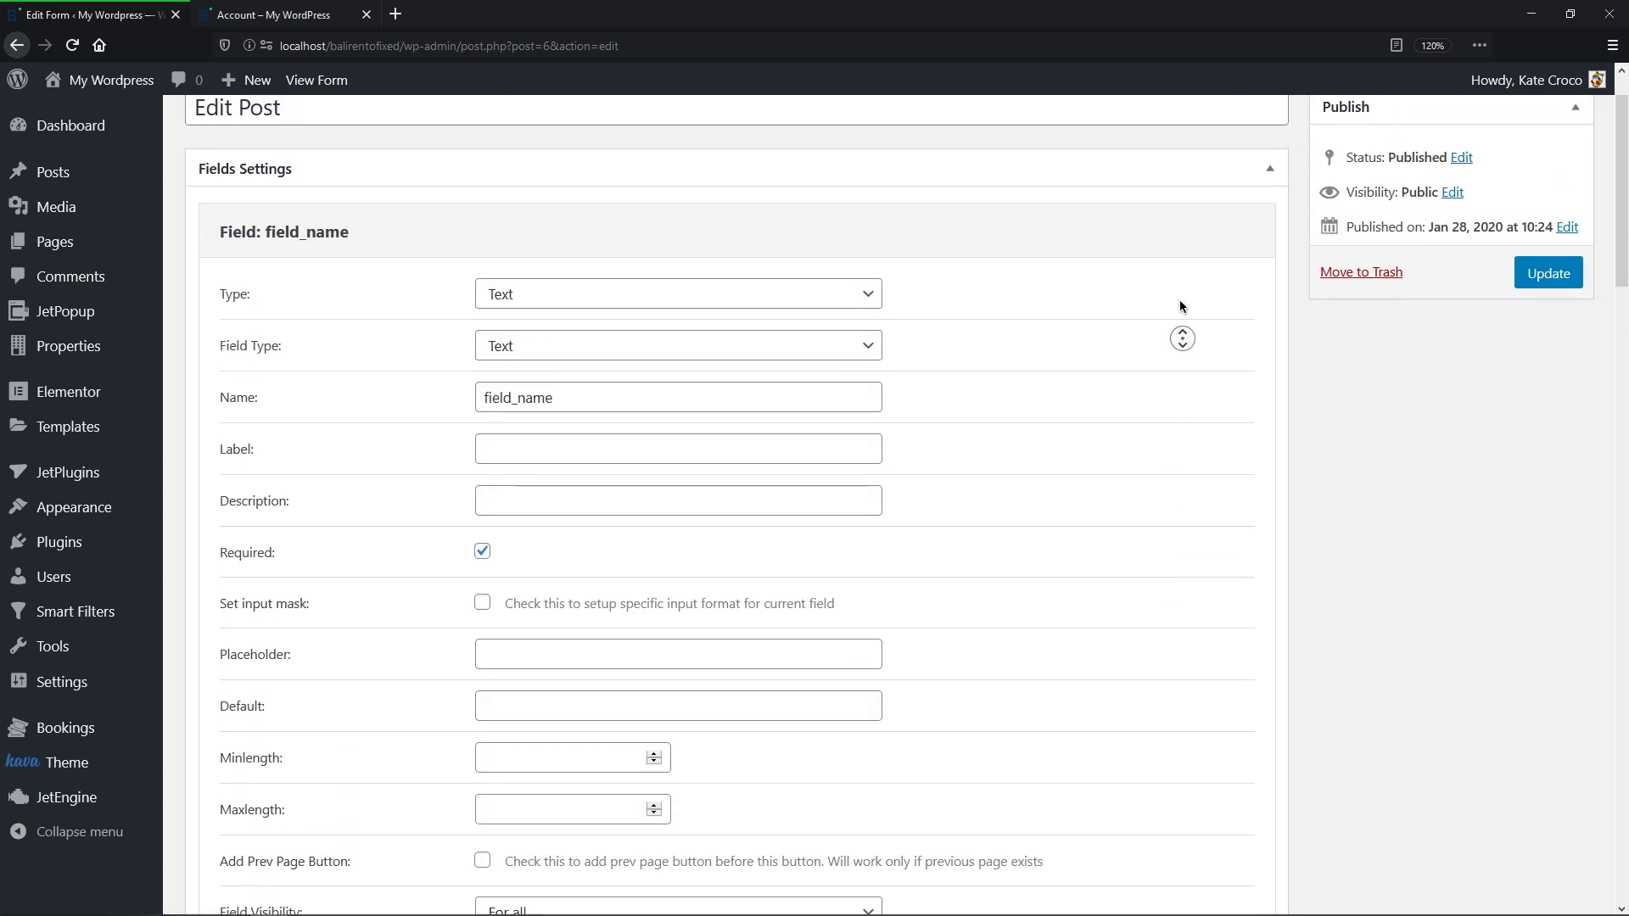
{"action": "left_click", "coordinate": [1179, 298]}
{"action": "left_click", "coordinate": [863, 363]}
{"action": "left_click", "coordinate": [830, 535]}
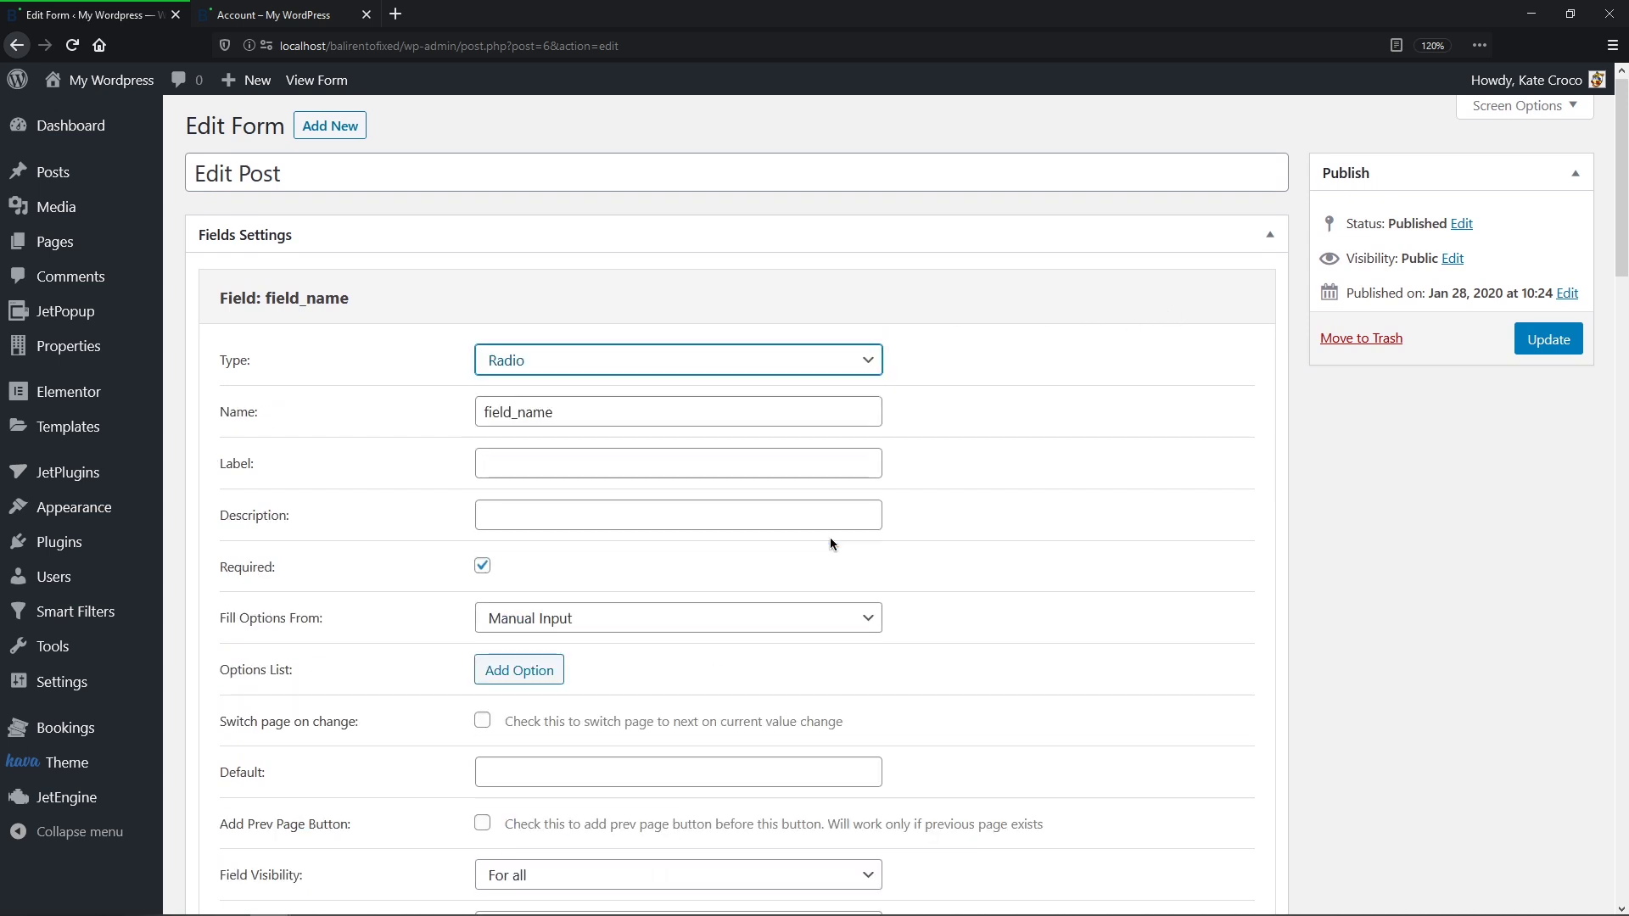
{"action": "double_click", "coordinate": [687, 419]}
{"action": "type", "text": "pets"}
{"action": "key", "text": "Tab"}
{"action": "type", "text": "Pe"}
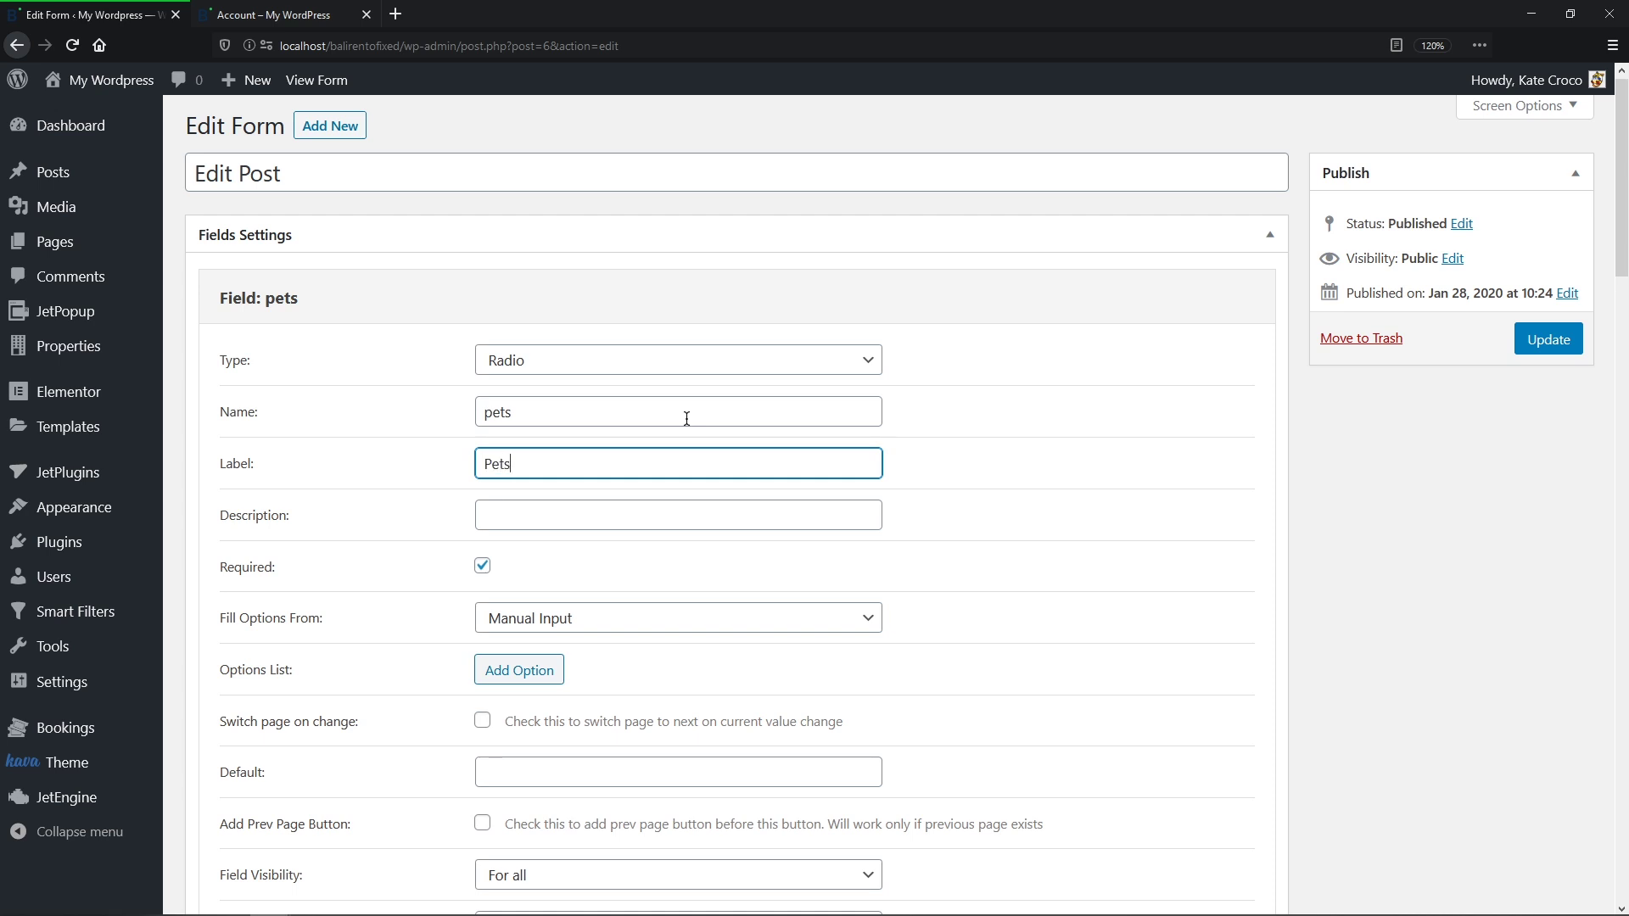
Step: Give the Pets field options yes/Yes and no/No and apply the changes
{"action": "left_click", "coordinate": [546, 675]}
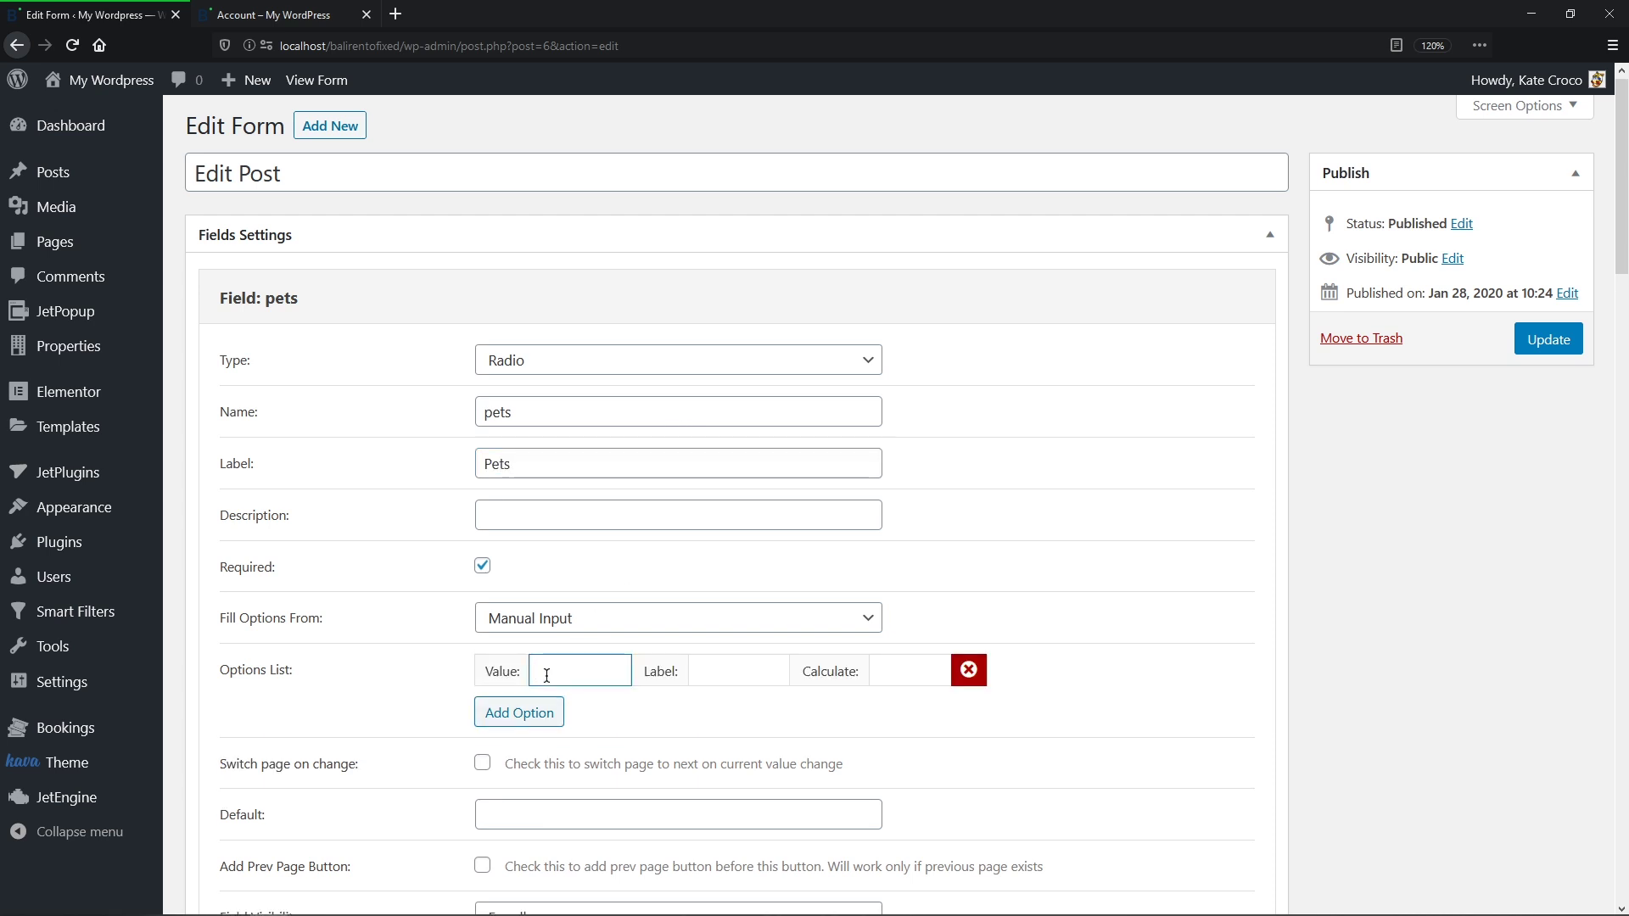
{"action": "type", "text": "yes"}
{"action": "key", "text": "Tab"}
{"action": "type", "text": "Yes"}
{"action": "key", "text": "Tab"}
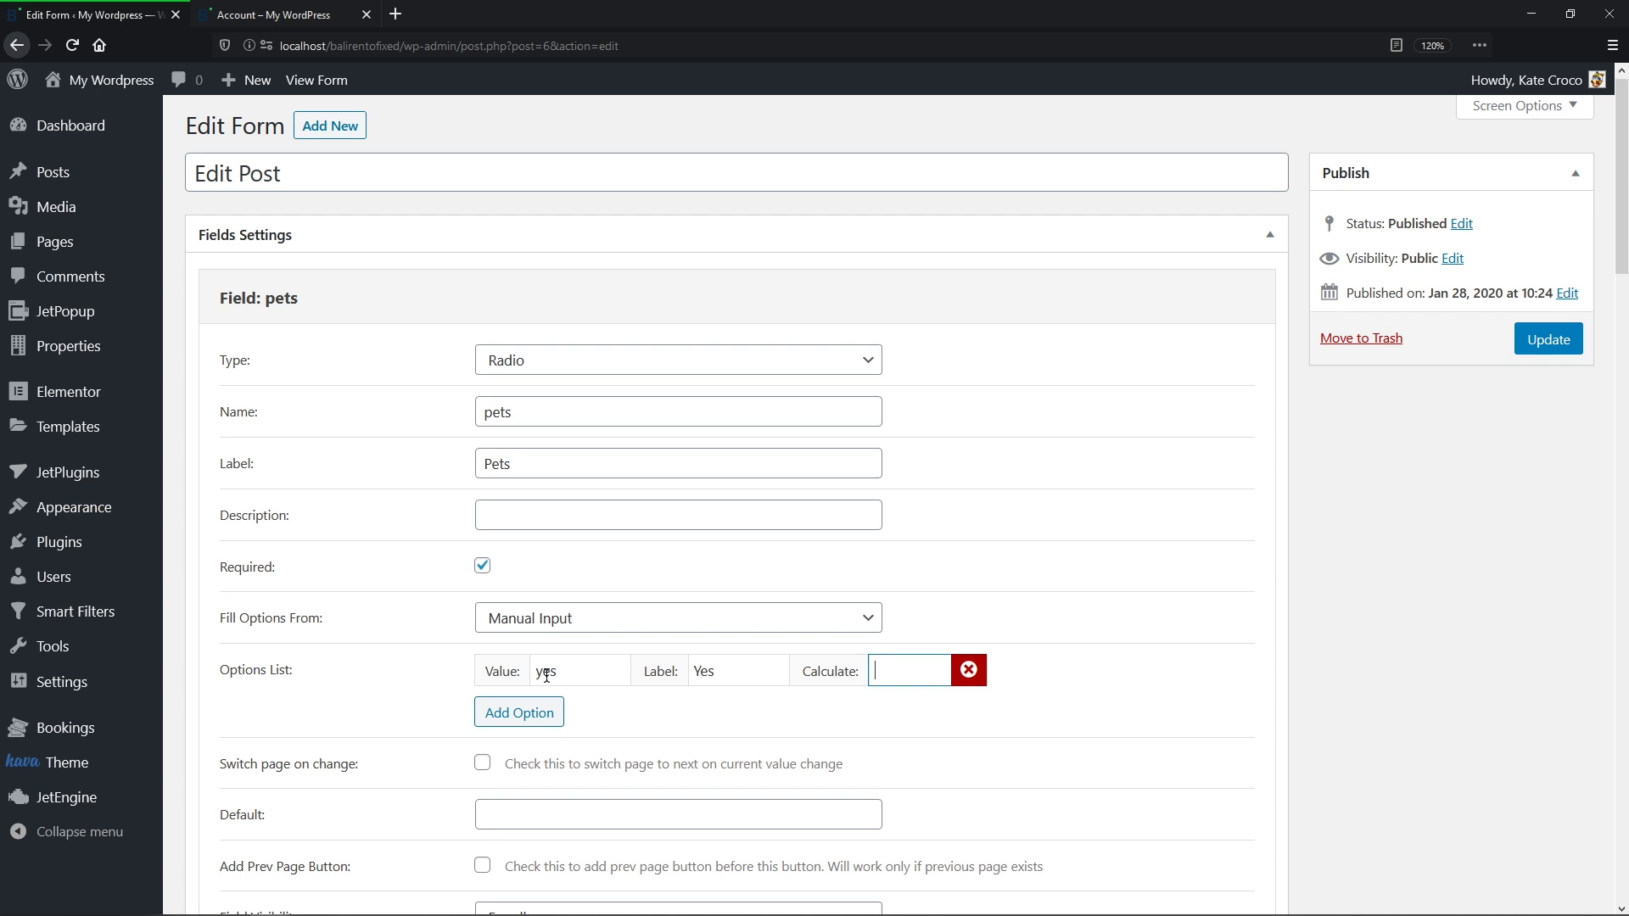
{"action": "left_click", "coordinate": [537, 711]}
{"action": "left_click", "coordinate": [536, 704]}
{"action": "type", "text": "no"}
{"action": "key", "text": "Tab"}
{"action": "type", "text": "No"}
{"action": "scroll", "coordinate": [536, 707], "scroll_direction": "down", "scroll_amount": 5}
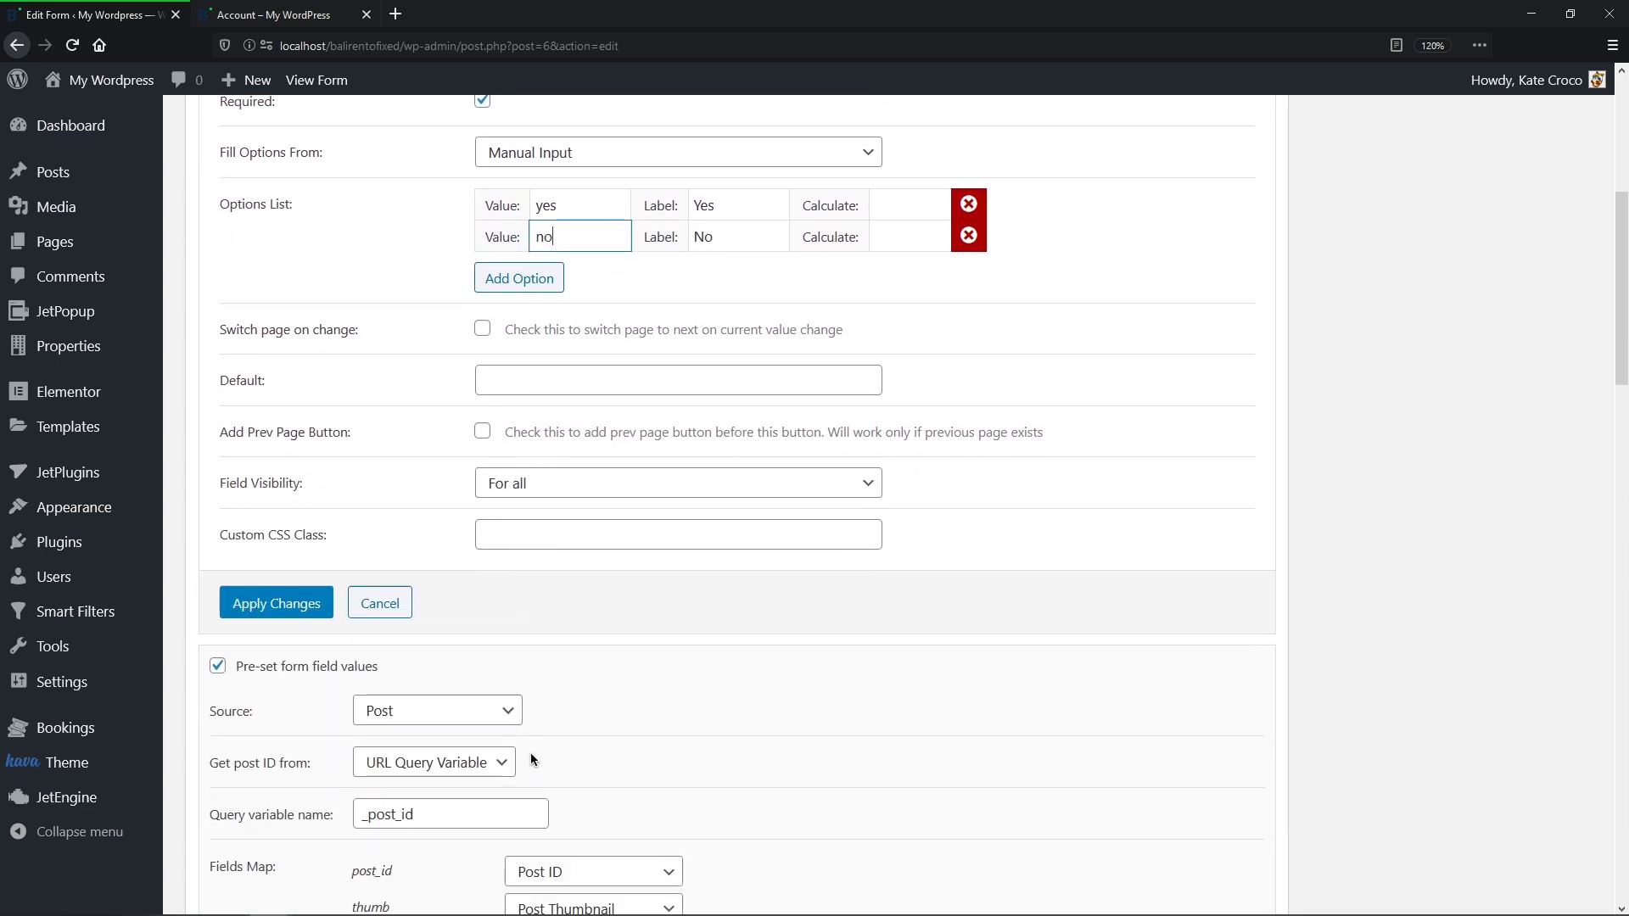
{"action": "left_click", "coordinate": [313, 602]}
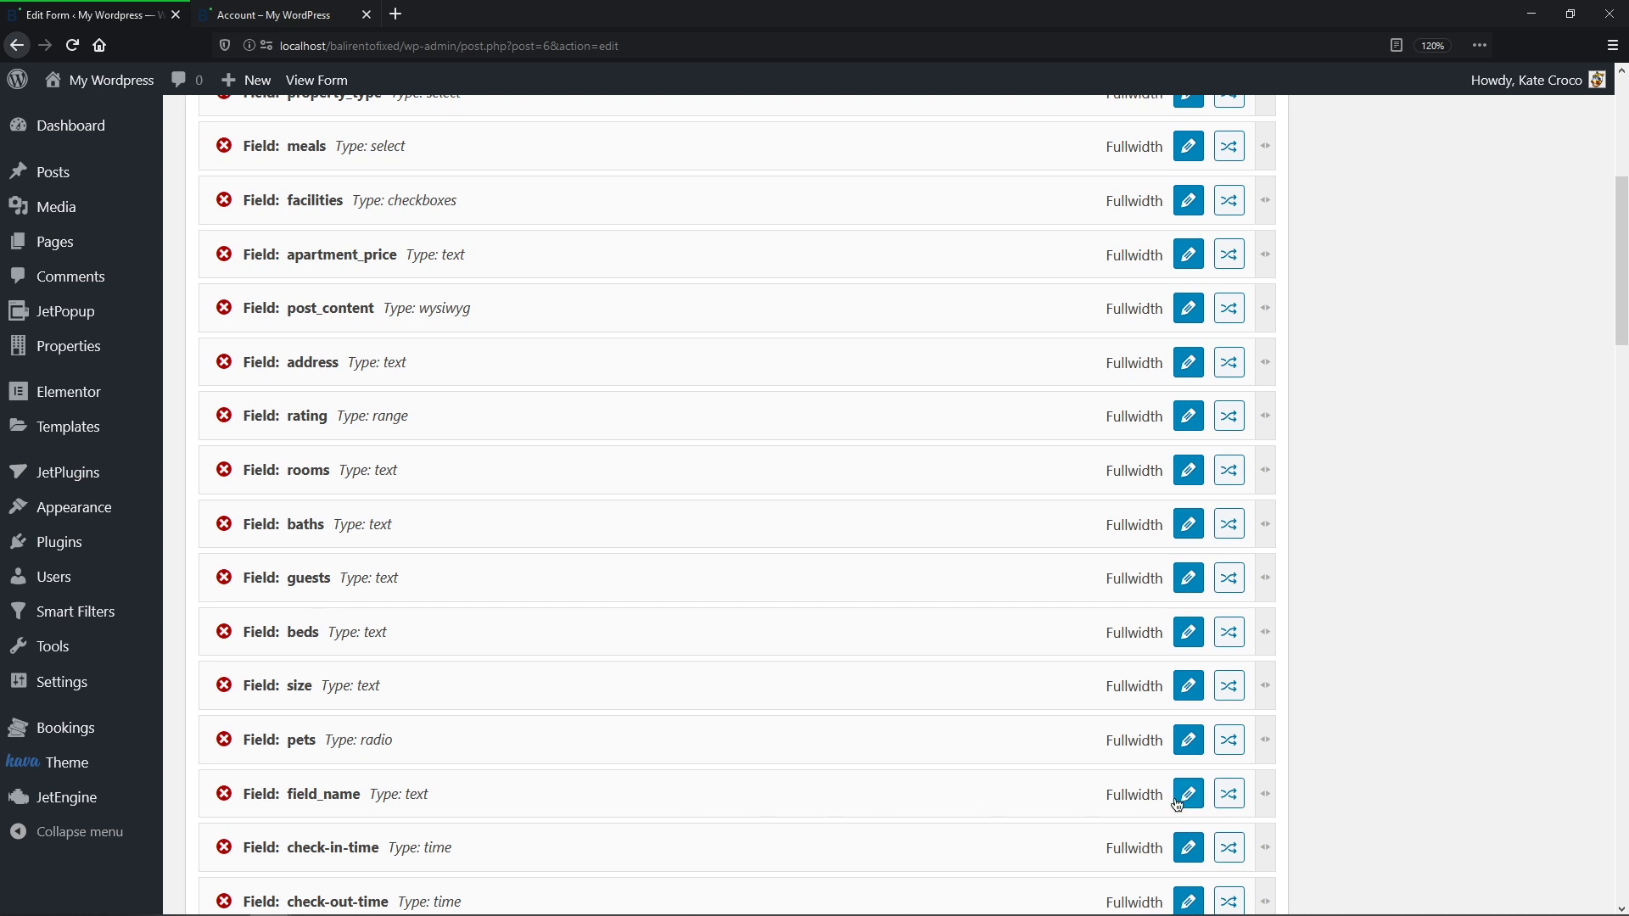
Step: Make the remaining new field Checkboxes, named types-of-pets with label Types of Pets
{"action": "left_click", "coordinate": [1188, 794]}
{"action": "scroll", "coordinate": [1168, 763], "scroll_direction": "up", "scroll_amount": 5}
{"action": "left_click", "coordinate": [865, 374]}
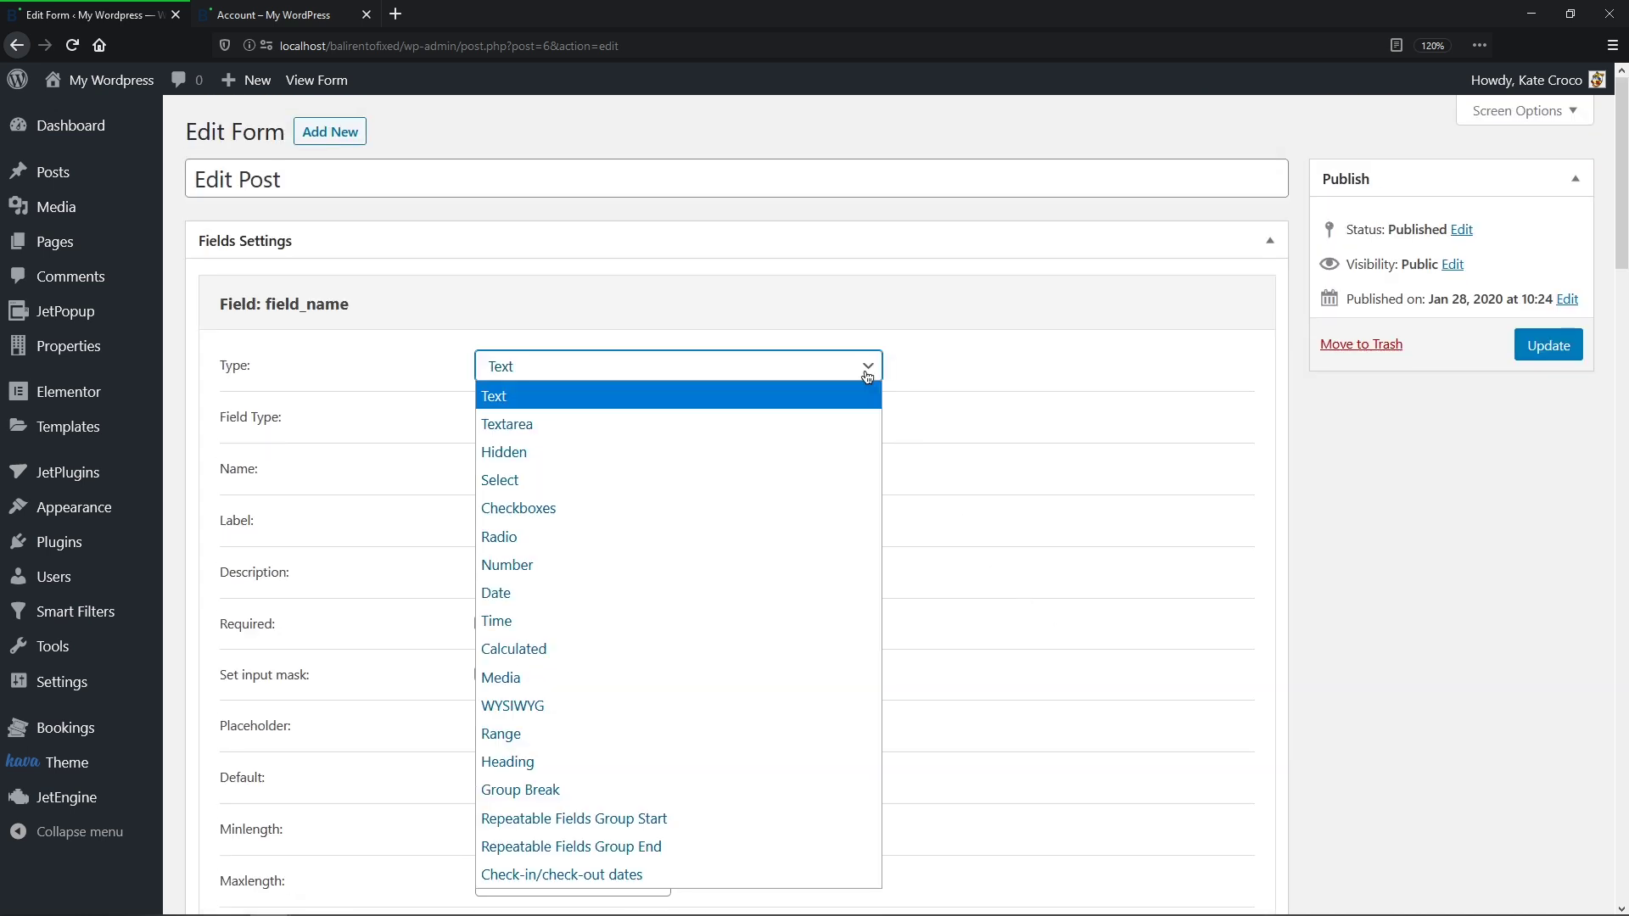
{"action": "left_click", "coordinate": [857, 507]}
{"action": "left_click", "coordinate": [834, 413]}
{"action": "key", "text": "ctrl+a"}
{"action": "type", "text": "types-of-pets"}
{"action": "key", "text": "Tab"}
{"action": "type", "text": "Types of Pet"}
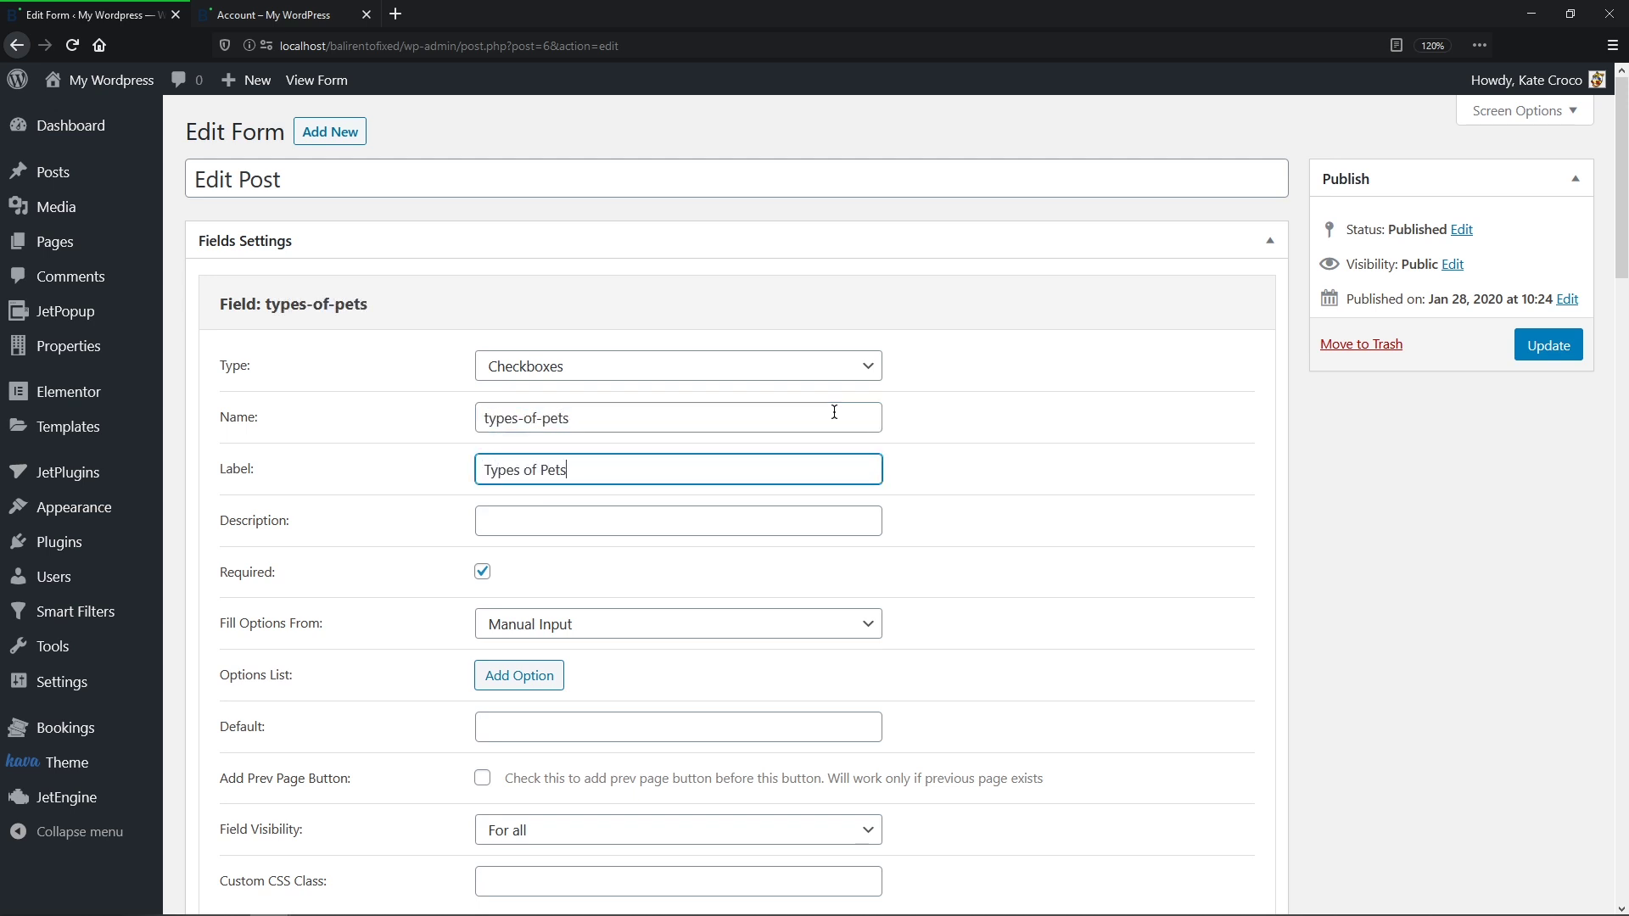
Step: Add the checkbox options cats/Cats, dogs/Dogs and birds/Birds
{"action": "left_click", "coordinate": [518, 675]}
{"action": "left_click", "coordinate": [547, 676]}
{"action": "type", "text": "cats"}
{"action": "key", "text": "Tab"}
{"action": "type", "text": "Cats"}
{"action": "left_click", "coordinate": [536, 718]}
{"action": "type", "text": "dogs"}
{"action": "key", "text": "Tab"}
{"action": "type", "text": "Dogs"}
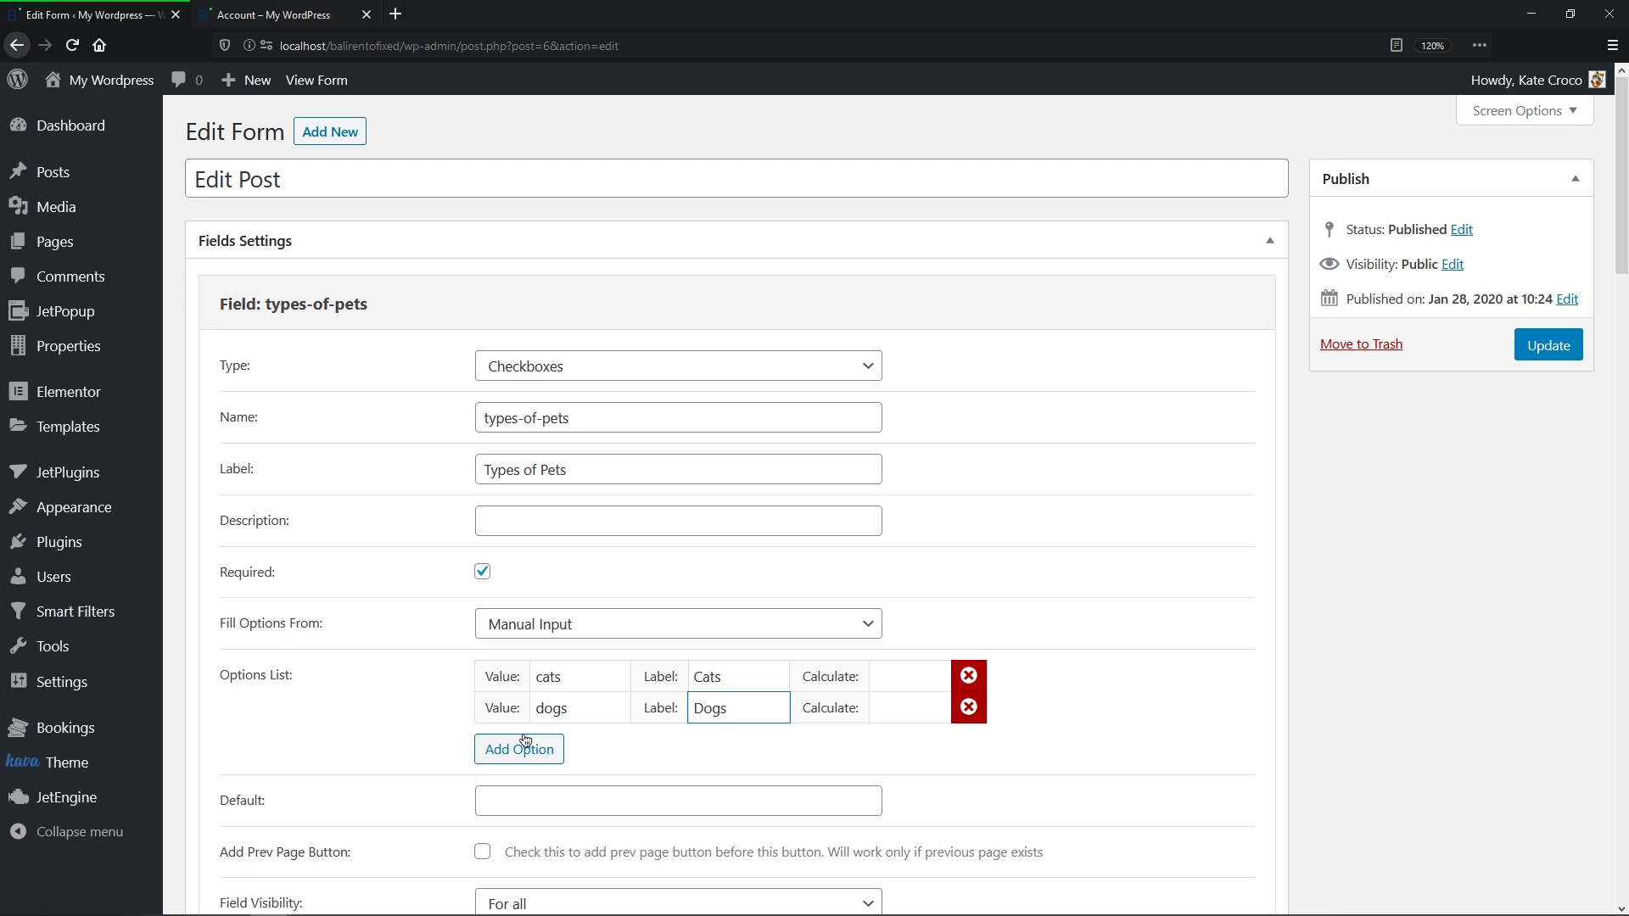
{"action": "left_click", "coordinate": [524, 748]}
{"action": "left_click", "coordinate": [530, 738]}
{"action": "type", "text": "birds"}
{"action": "key", "text": "Tab"}
{"action": "type", "text": "Birds"}
{"action": "scroll", "coordinate": [530, 738], "scroll_direction": "down", "scroll_amount": 15}
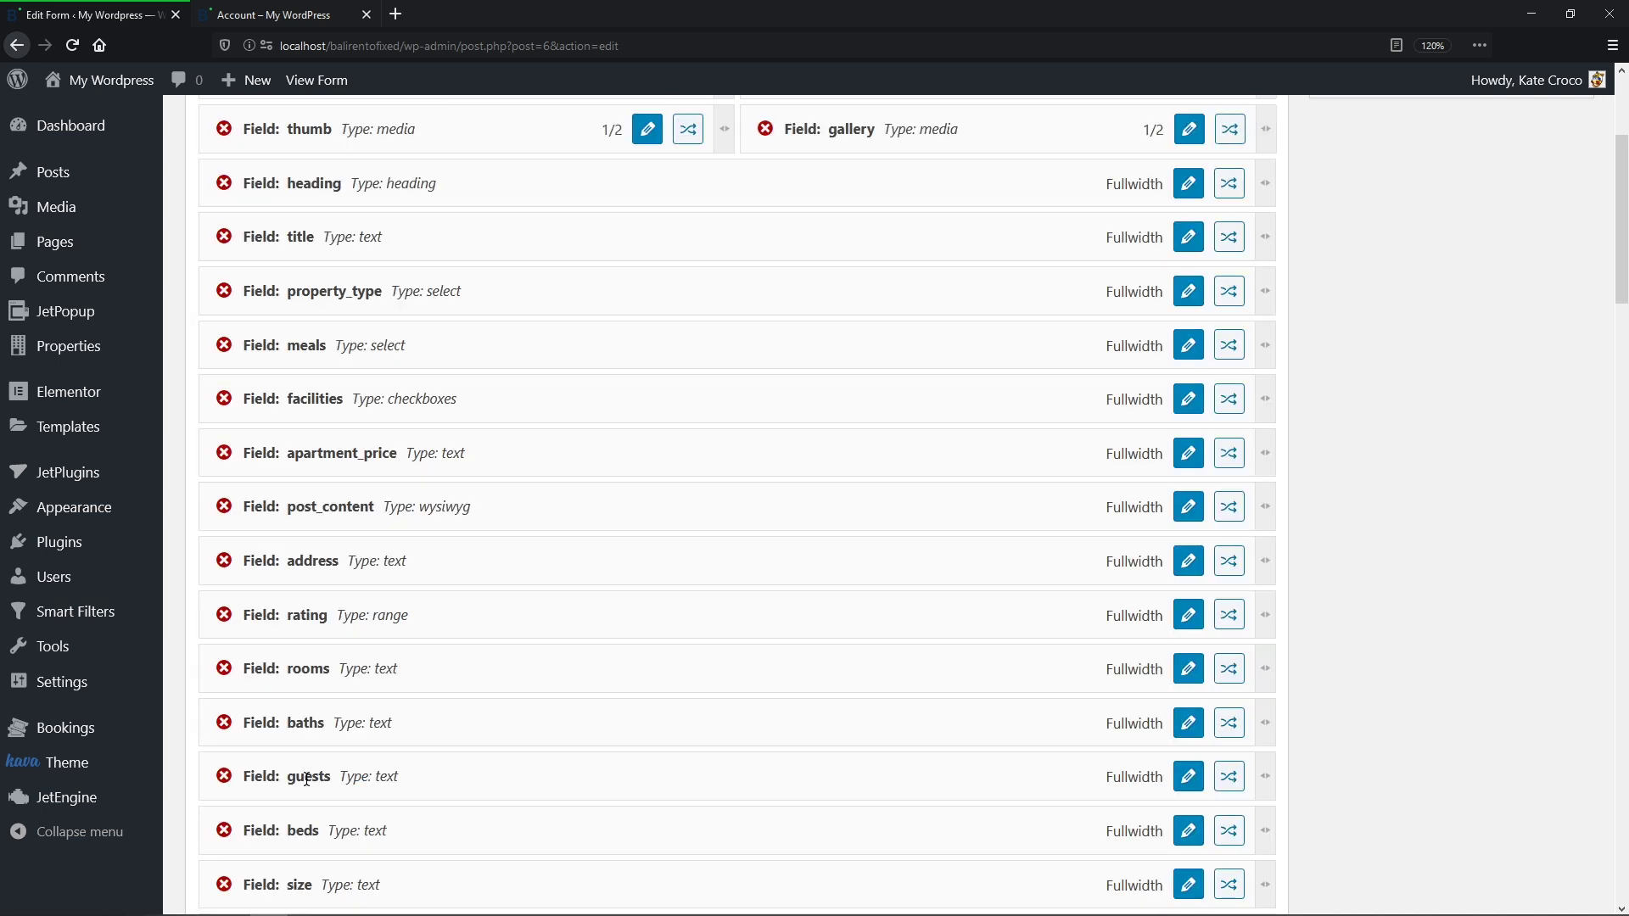
Step: Open the conditional rules setup for the types-of-pets field
{"action": "scroll", "coordinate": [307, 778], "scroll_direction": "down", "scroll_amount": 6}
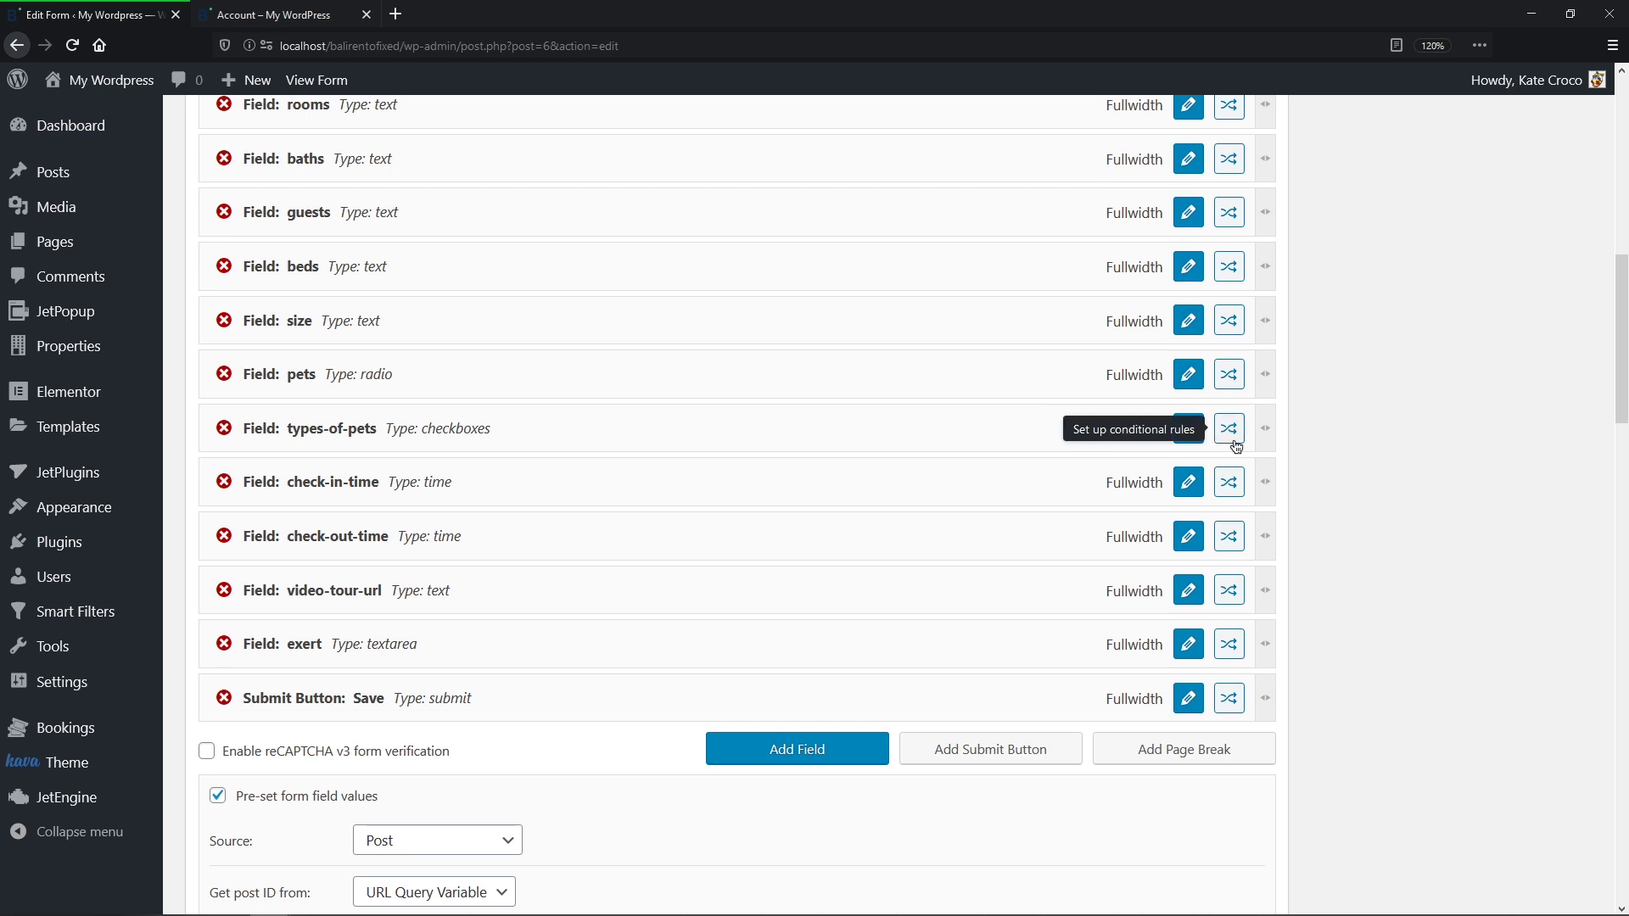
{"action": "left_click", "coordinate": [1229, 429]}
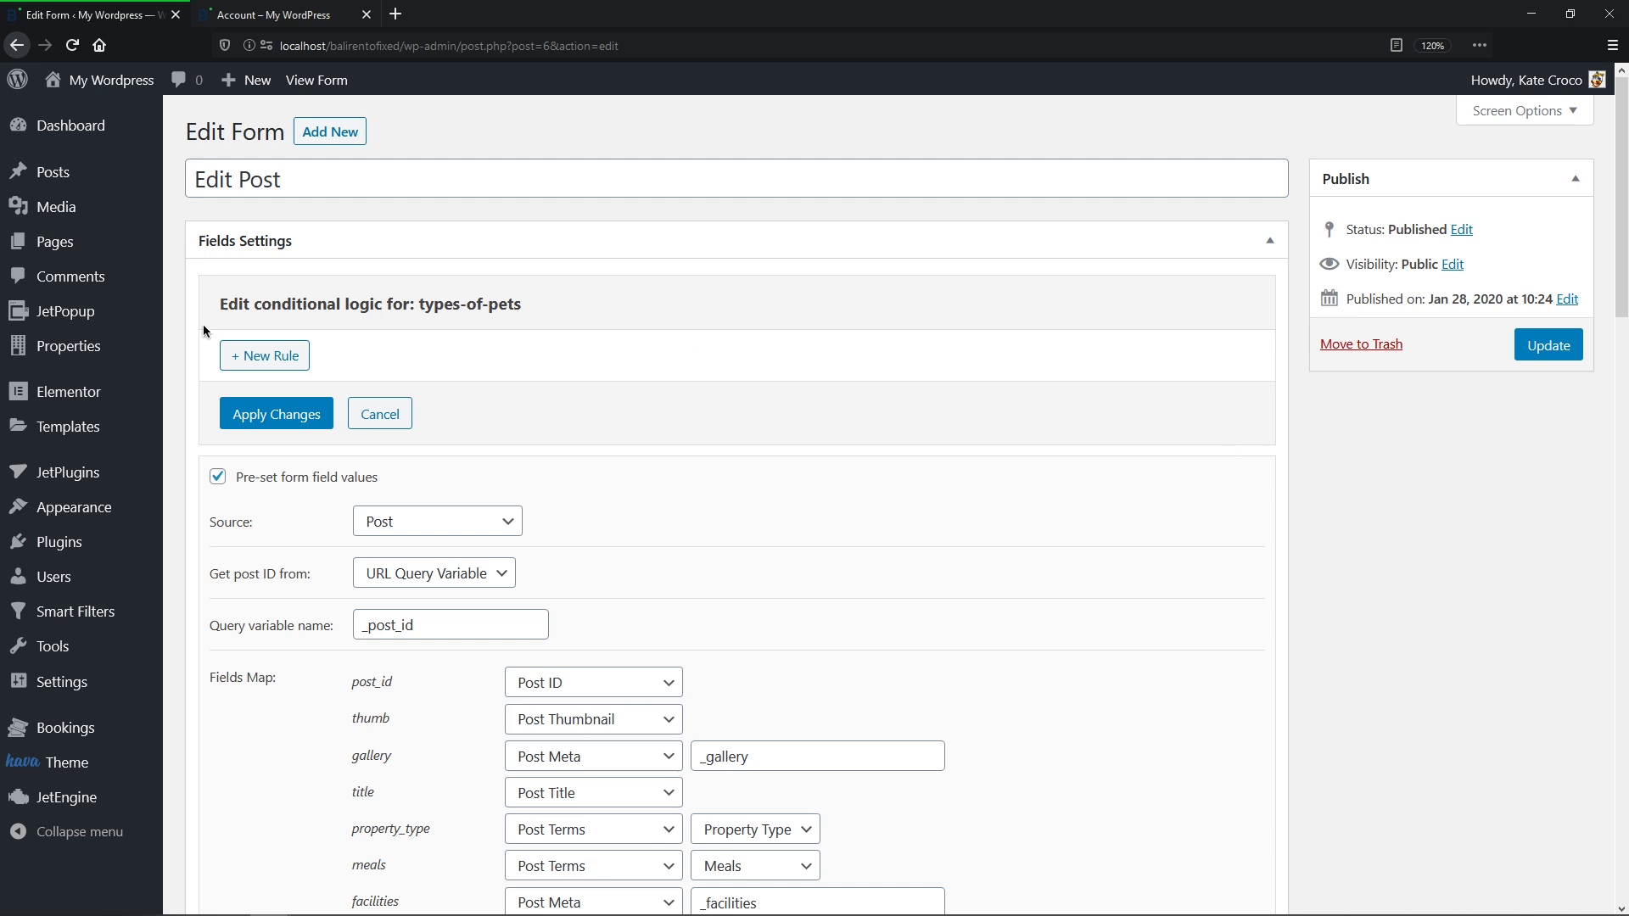
Step: Add a 'Show this field if' rule that checks the pets field with the In the list operator
{"action": "left_click", "coordinate": [285, 356]}
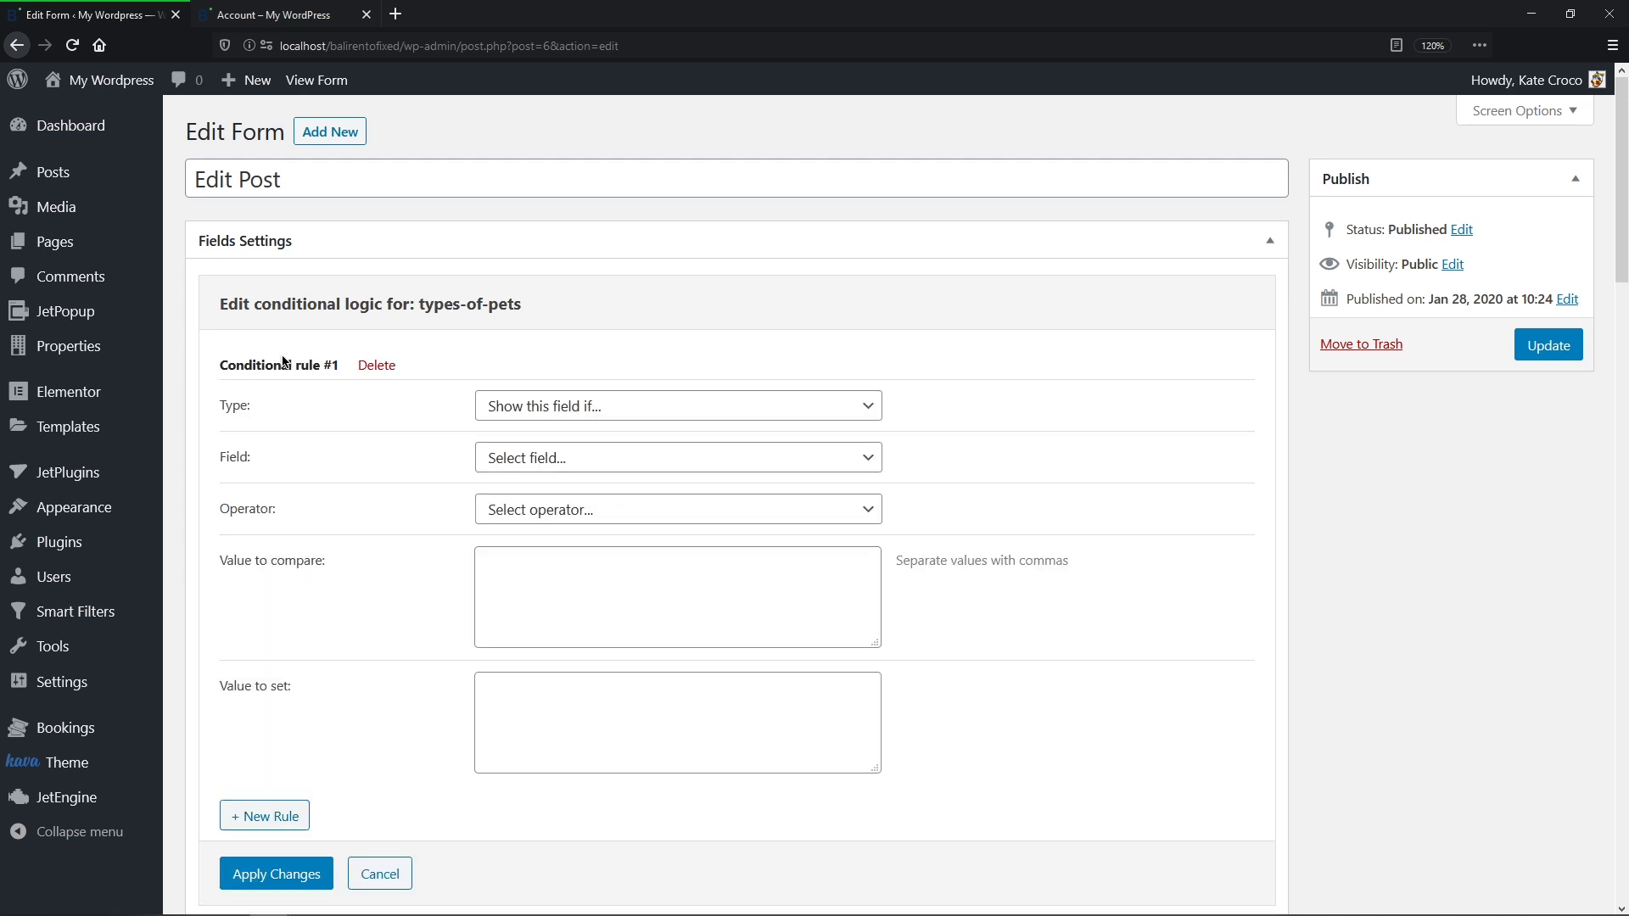
{"action": "left_click", "coordinate": [869, 414]}
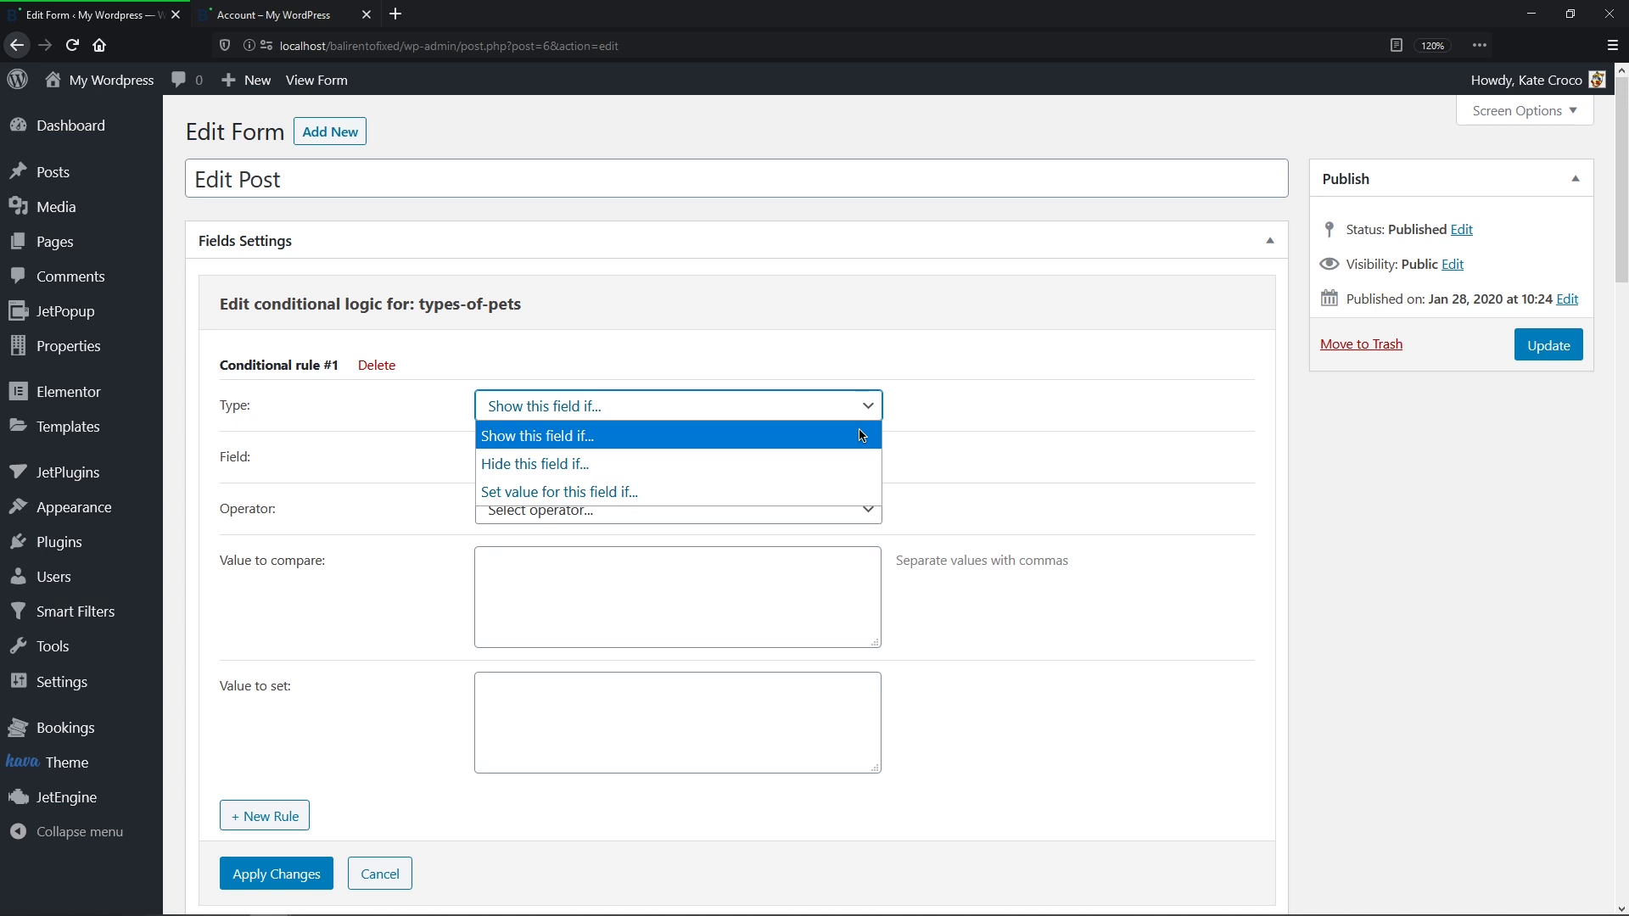
{"action": "left_click", "coordinate": [861, 436]}
{"action": "left_click", "coordinate": [872, 459]}
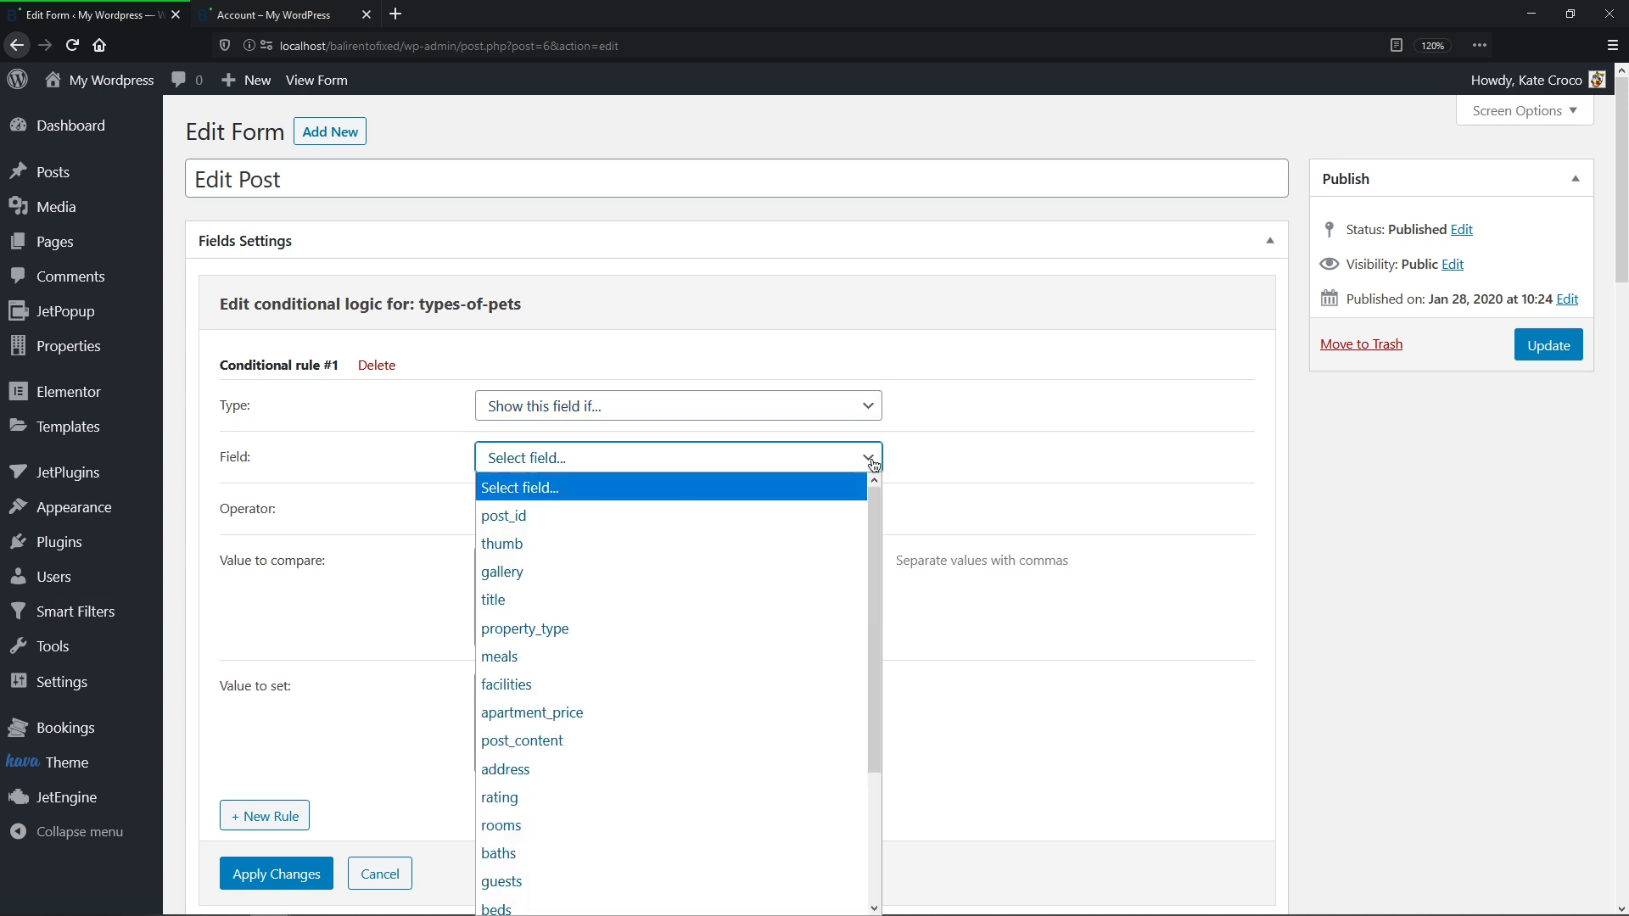
{"action": "left_click_drag", "start_coordinate": [877, 492], "coordinate": [876, 655]}
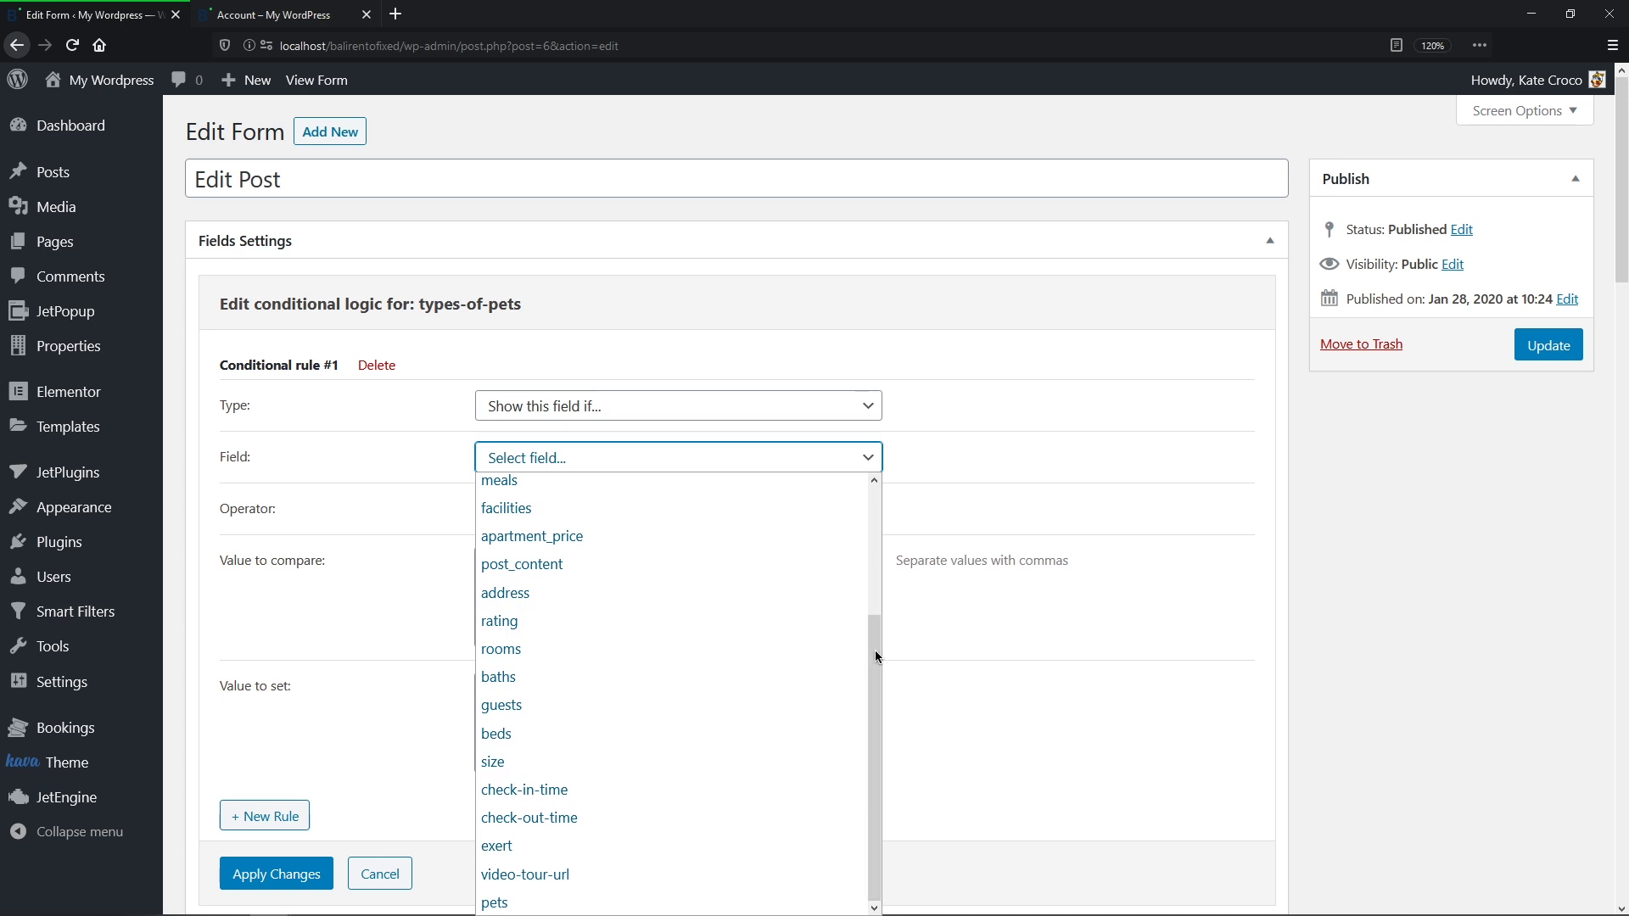
{"action": "left_click", "coordinate": [723, 903]}
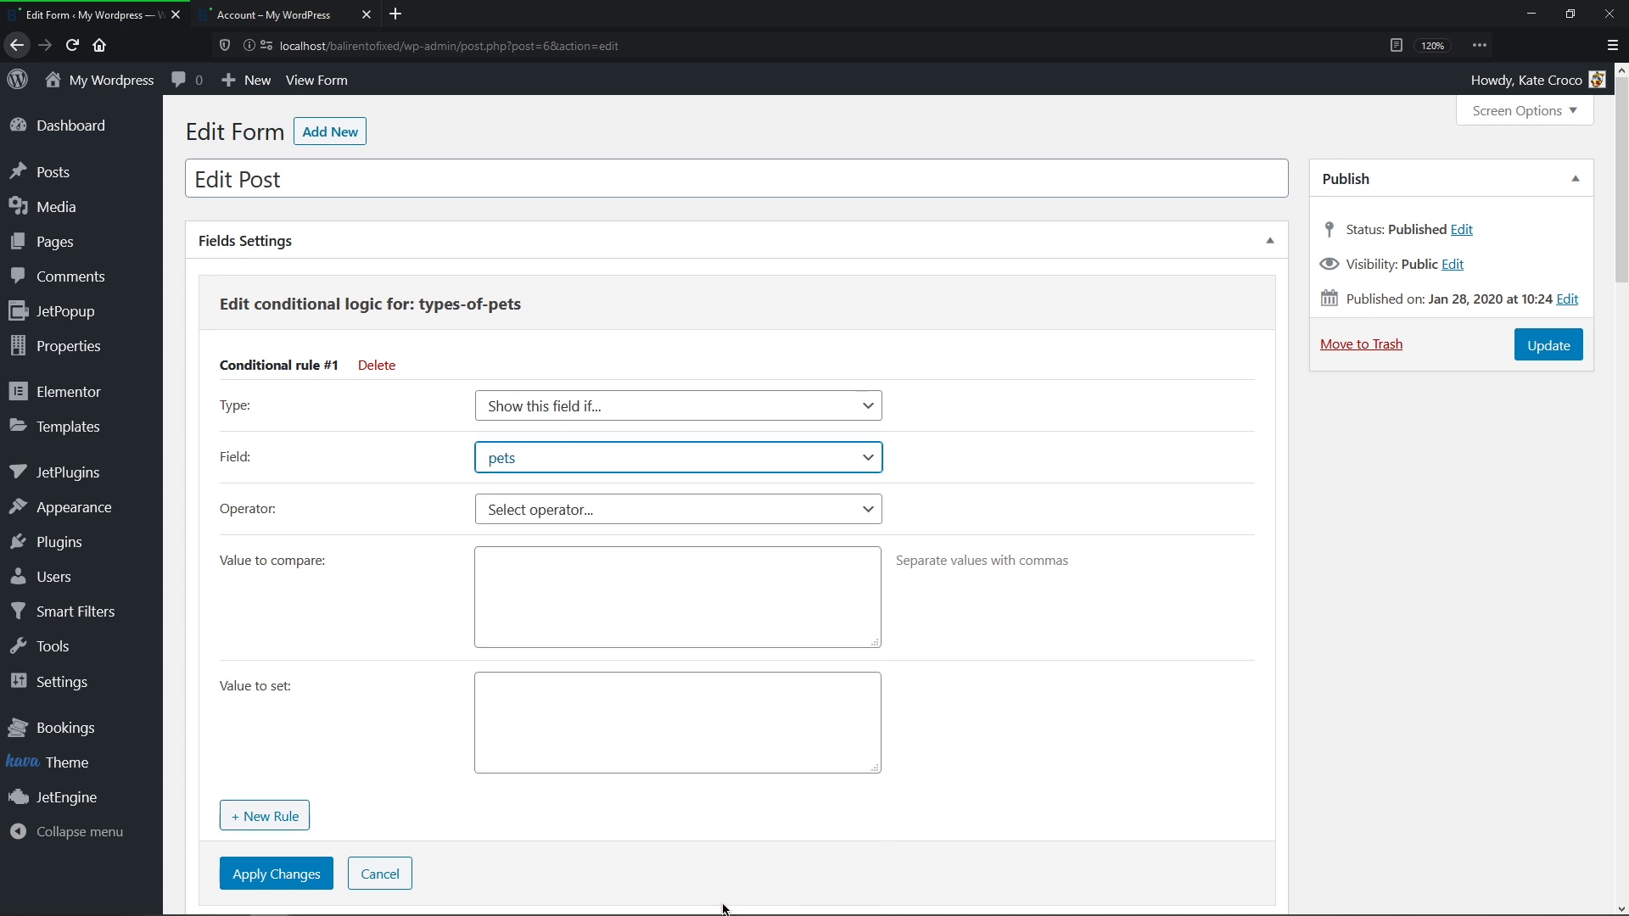
{"action": "left_click", "coordinate": [869, 515]}
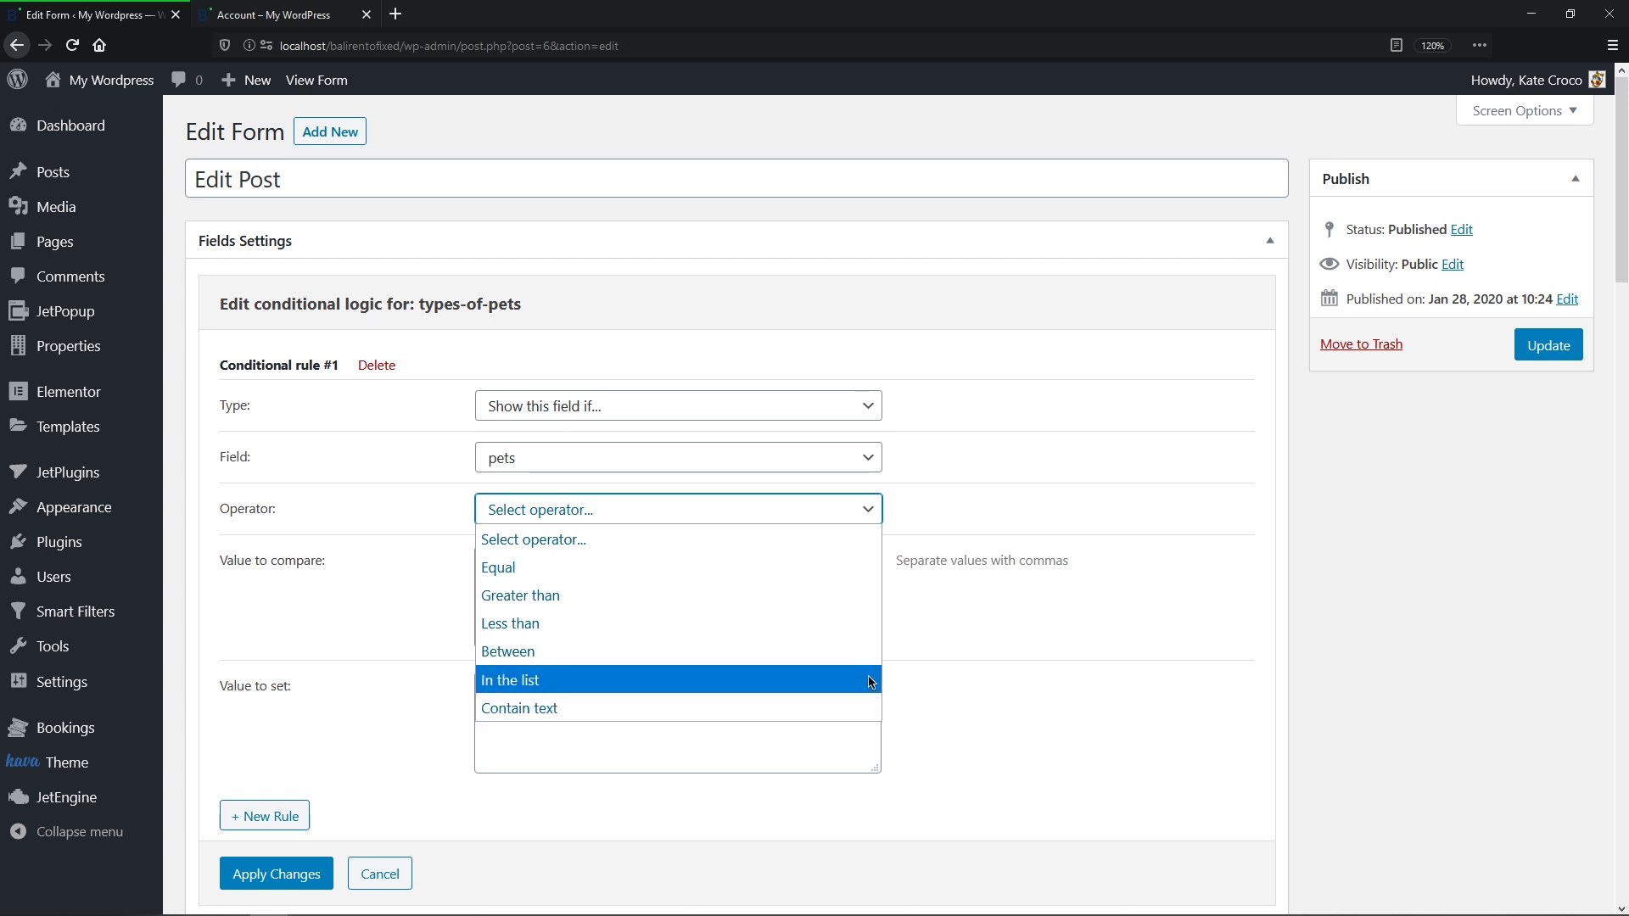
{"action": "left_click", "coordinate": [871, 682]}
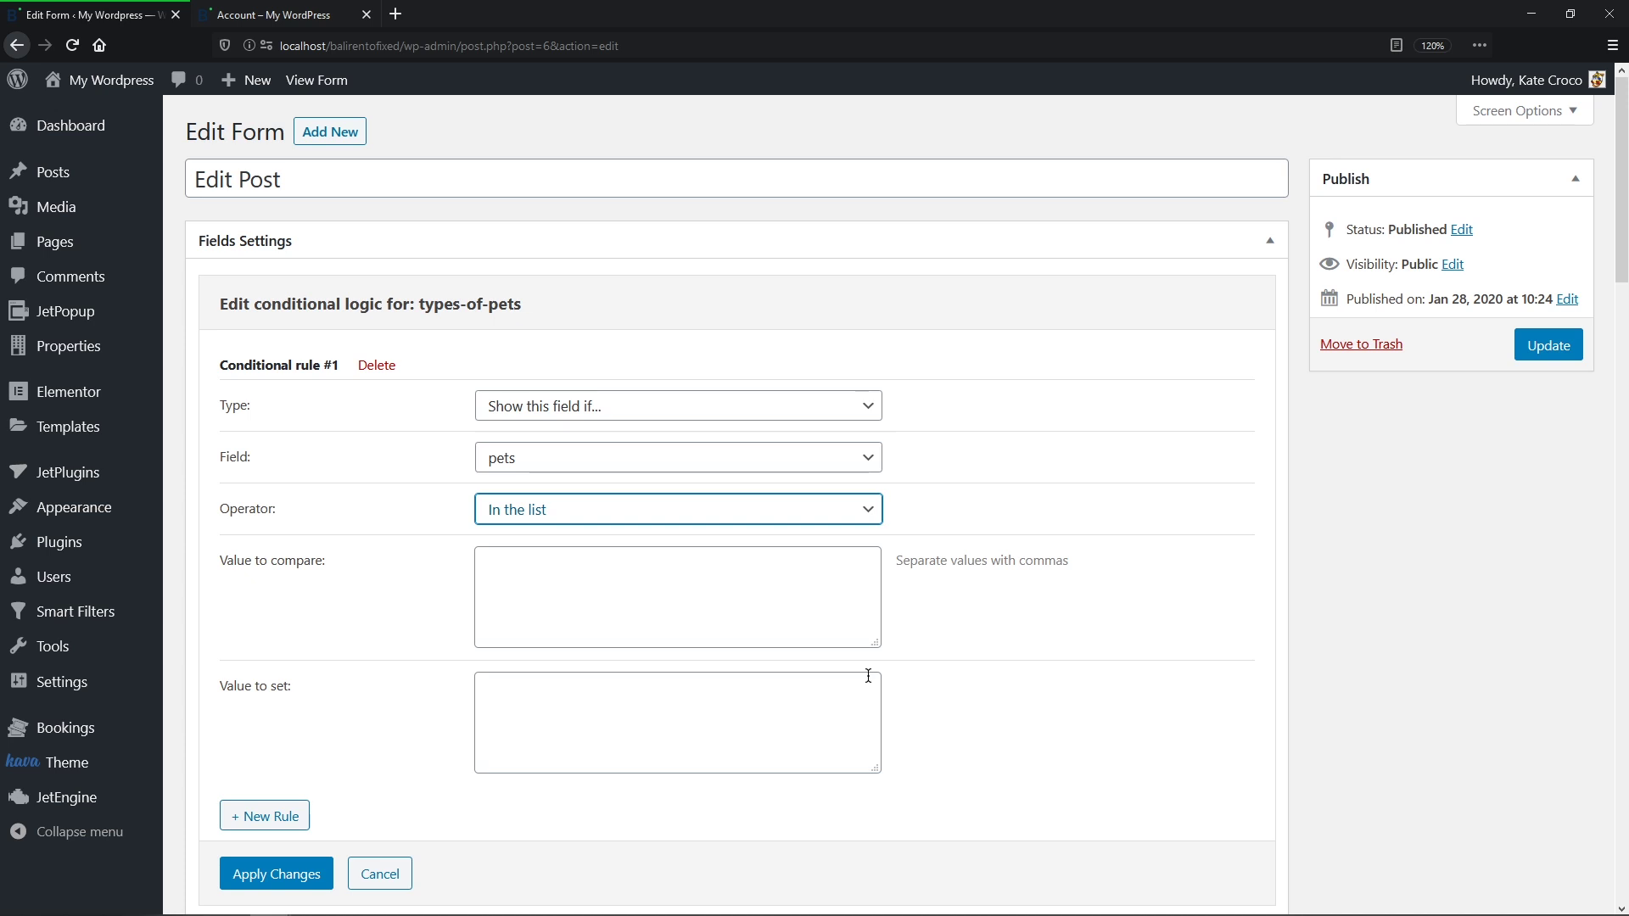
Step: Enter 'yes' as the value the pets field is compared against
{"action": "left_click", "coordinate": [833, 589]}
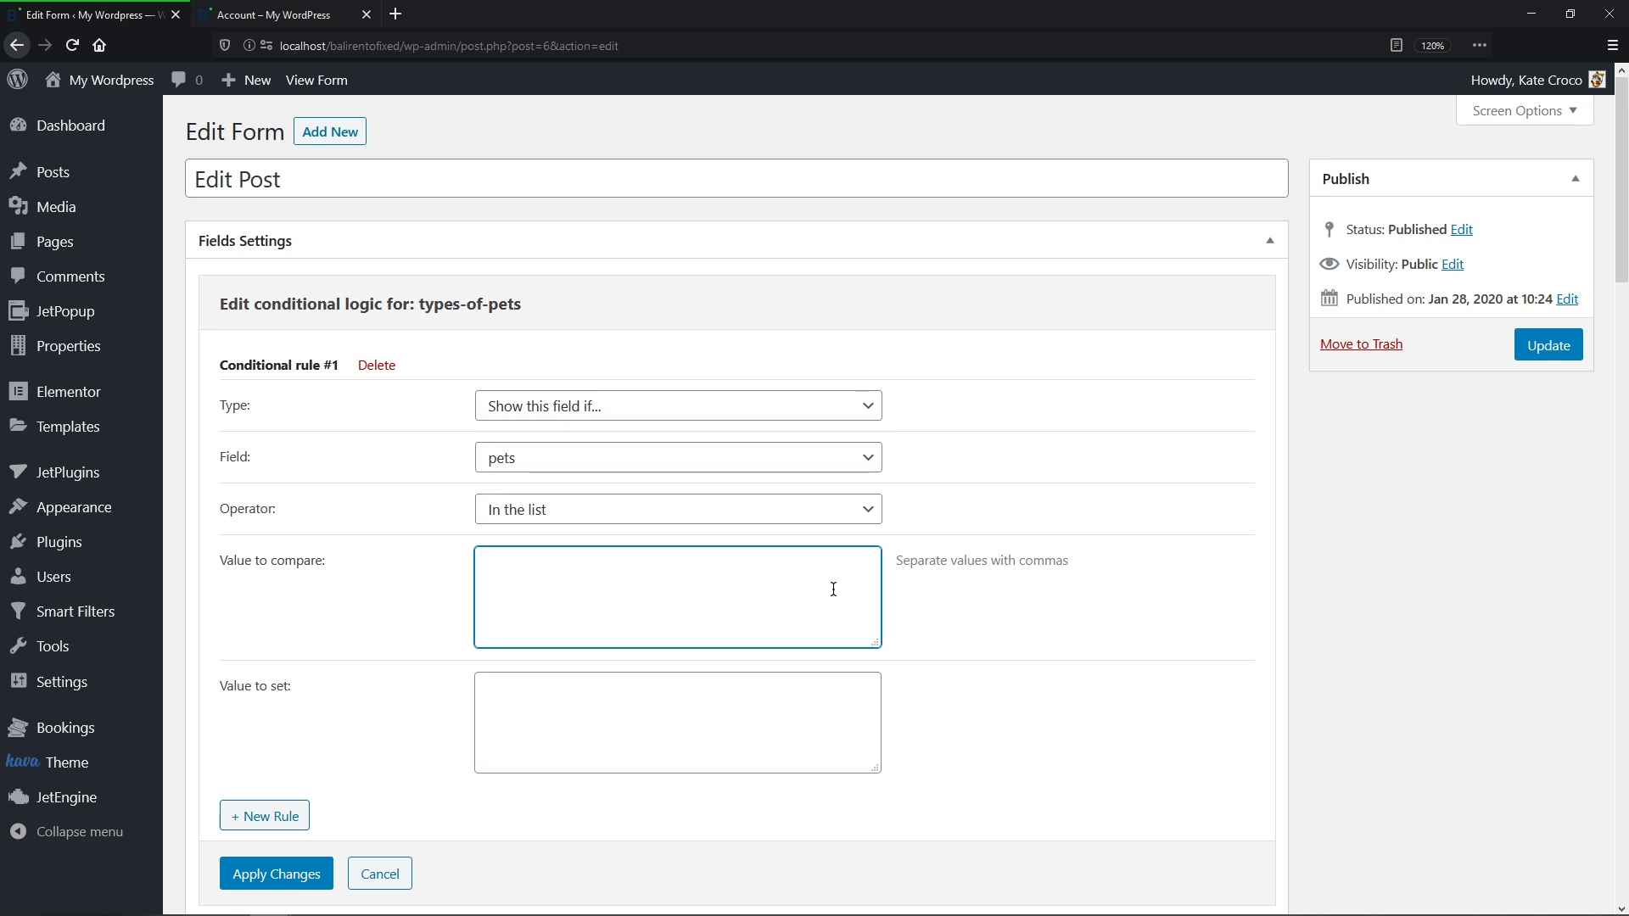
{"action": "type", "text": "yes"}
{"action": "type", "text": ", no"}
{"action": "key", "text": "BackSpace"}
{"action": "key", "text": "BackSpace"}
{"action": "key", "text": "BackSpace"}
{"action": "left_click", "coordinate": [752, 696]}
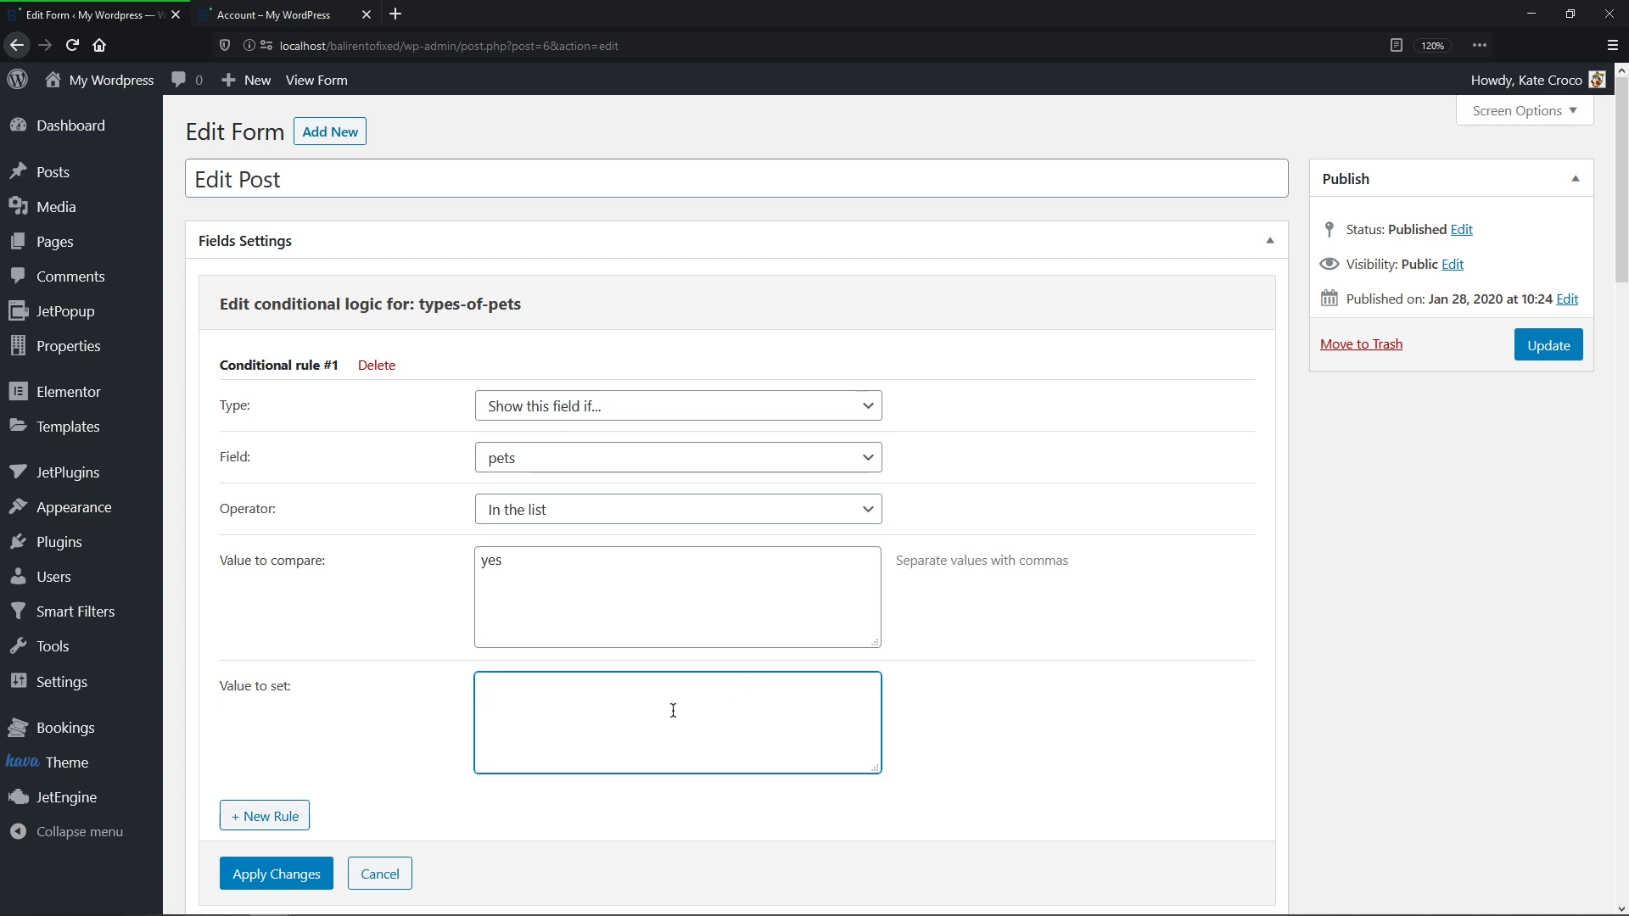
Step: Add a second conditional rule, then begin deleting that empty extra rule
{"action": "left_click", "coordinate": [293, 827]}
{"action": "middle_click", "coordinate": [288, 820]}
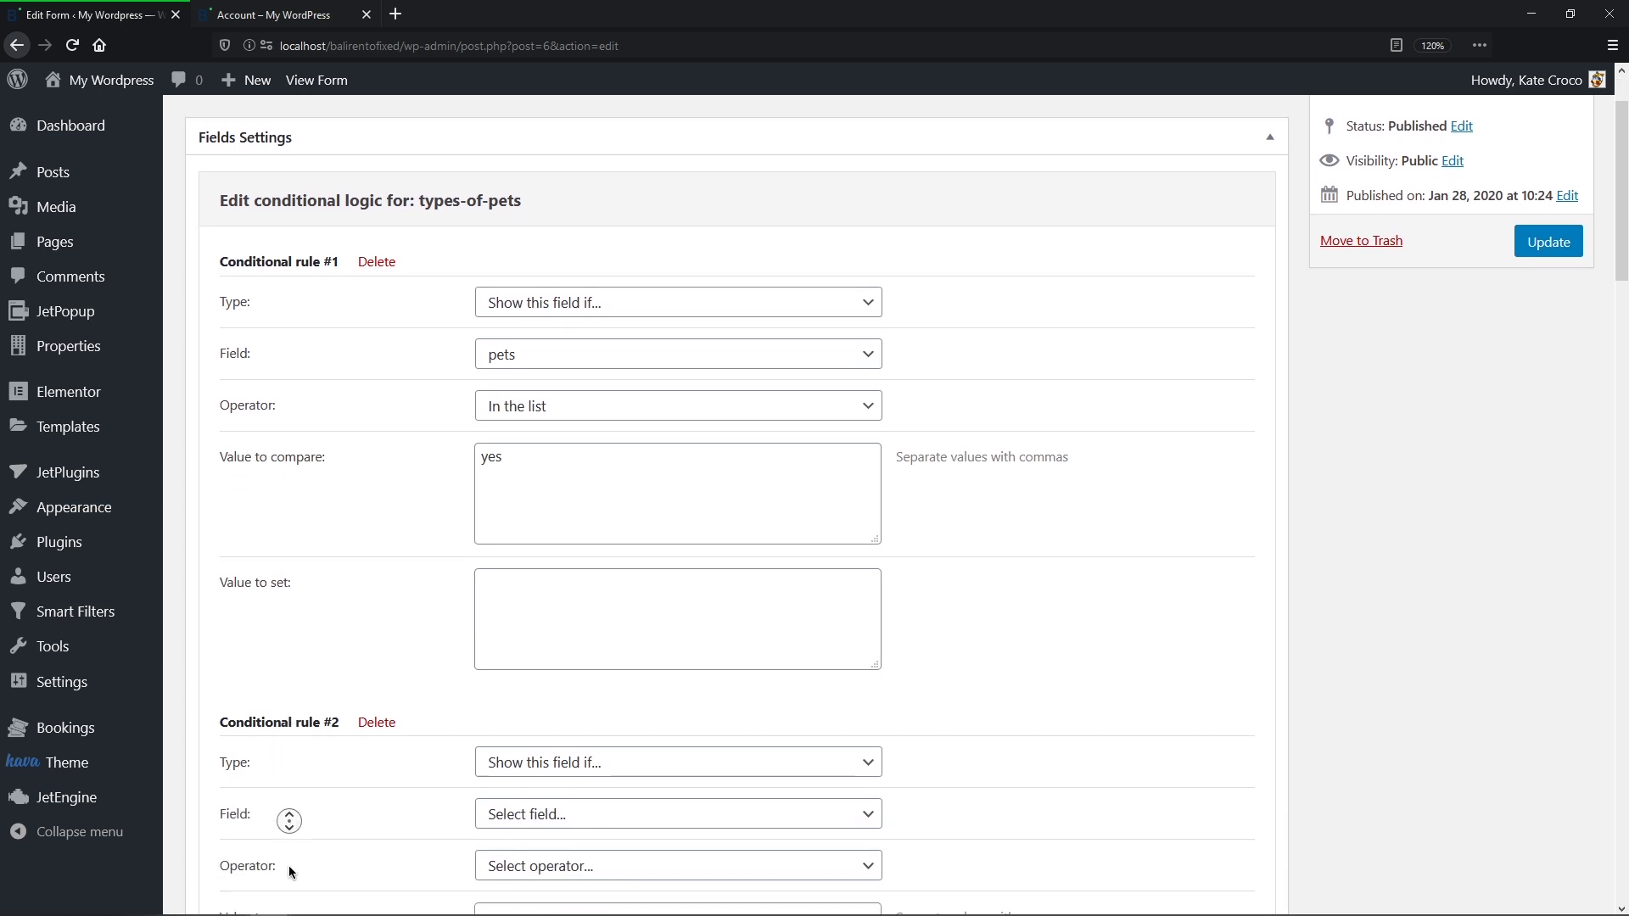
{"action": "middle_click", "coordinate": [287, 860]}
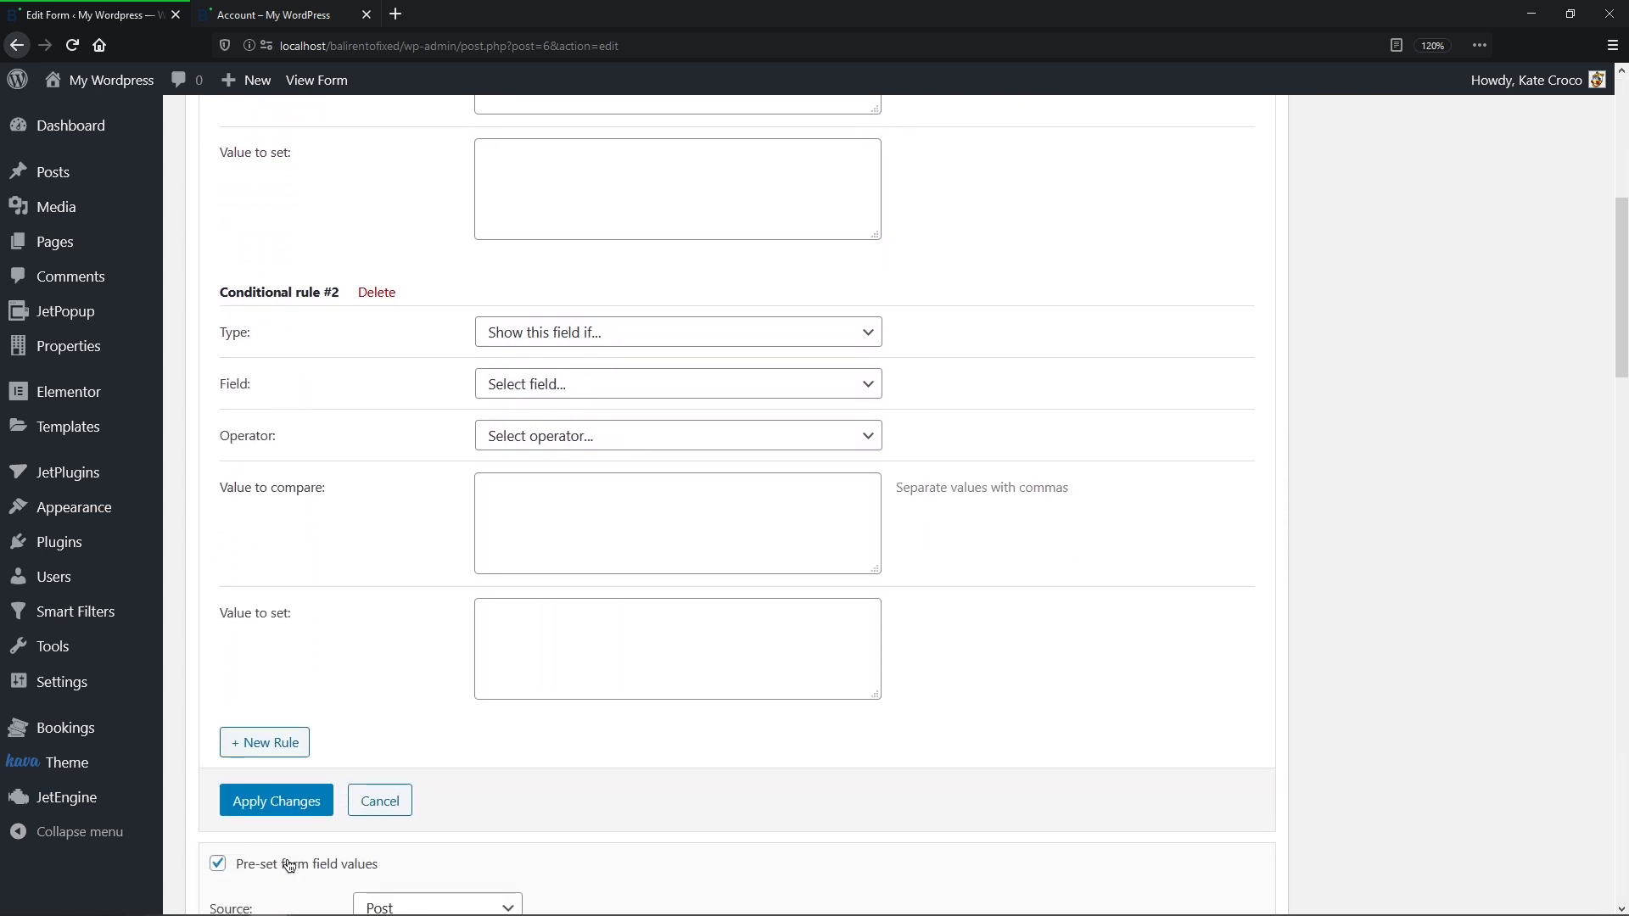
{"action": "left_click", "coordinate": [384, 291]}
Step: Delete empty conditional rule #2 and apply the conditional logic changes
{"action": "left_click", "coordinate": [509, 293]}
{"action": "left_click", "coordinate": [307, 341]}
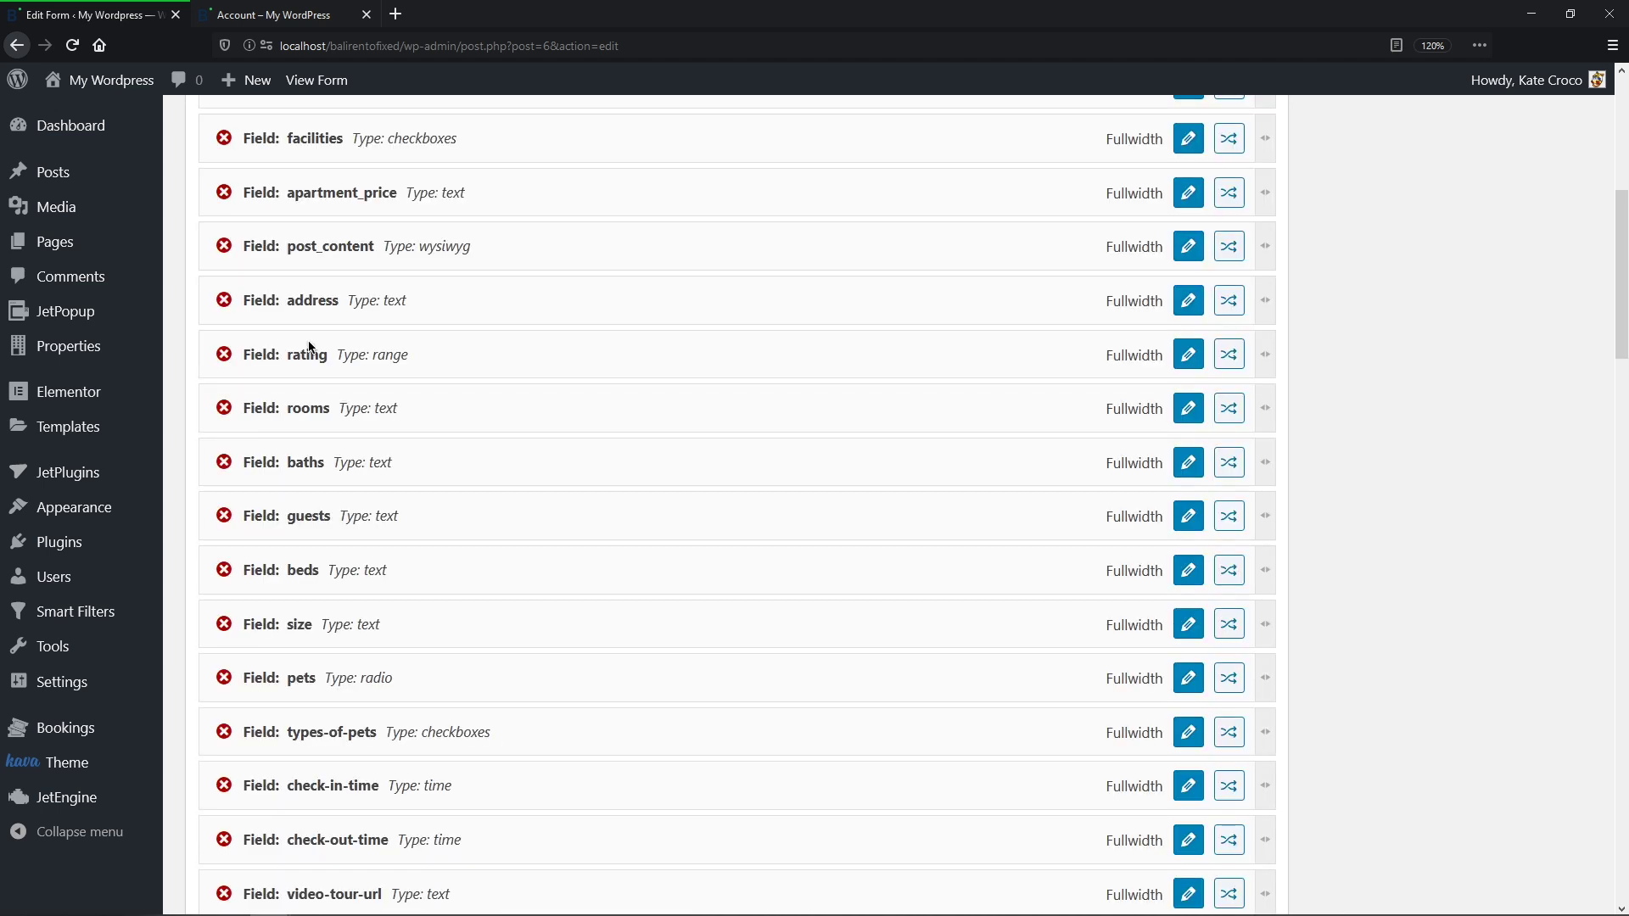
{"action": "middle_click", "coordinate": [308, 340]}
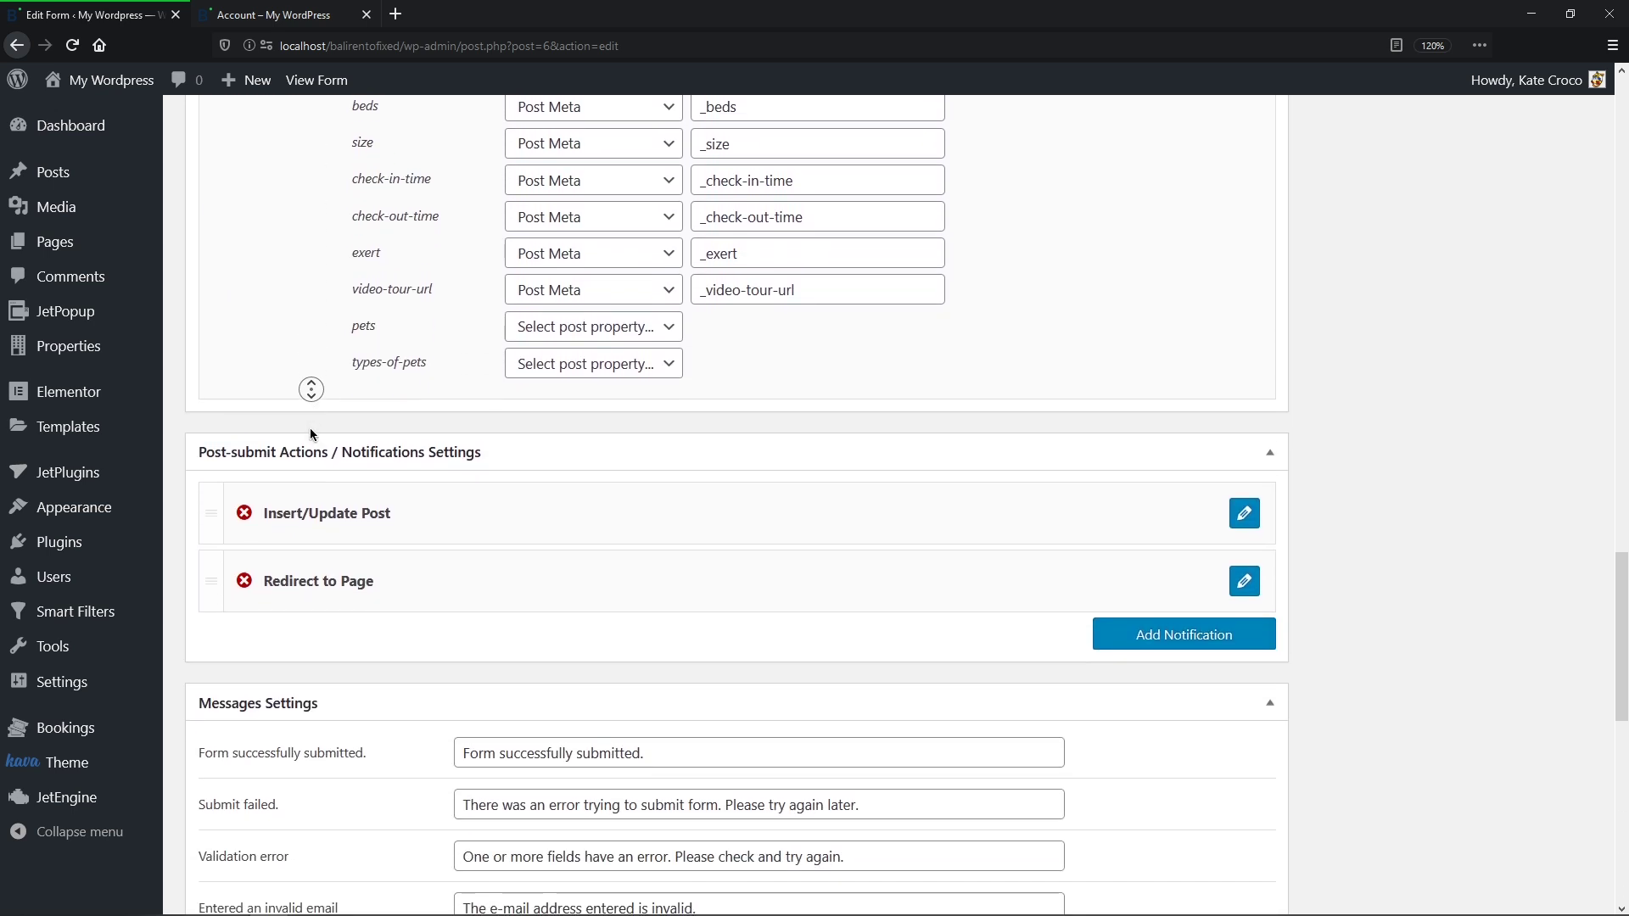
Step: In the Fields Map, store pets and types-of-pets as Post Meta with matching keys
{"action": "left_click", "coordinate": [670, 156]}
{"action": "left_click", "coordinate": [601, 354]}
{"action": "left_click", "coordinate": [718, 156]}
{"action": "type", "text": "pets"}
{"action": "left_click", "coordinate": [645, 195]}
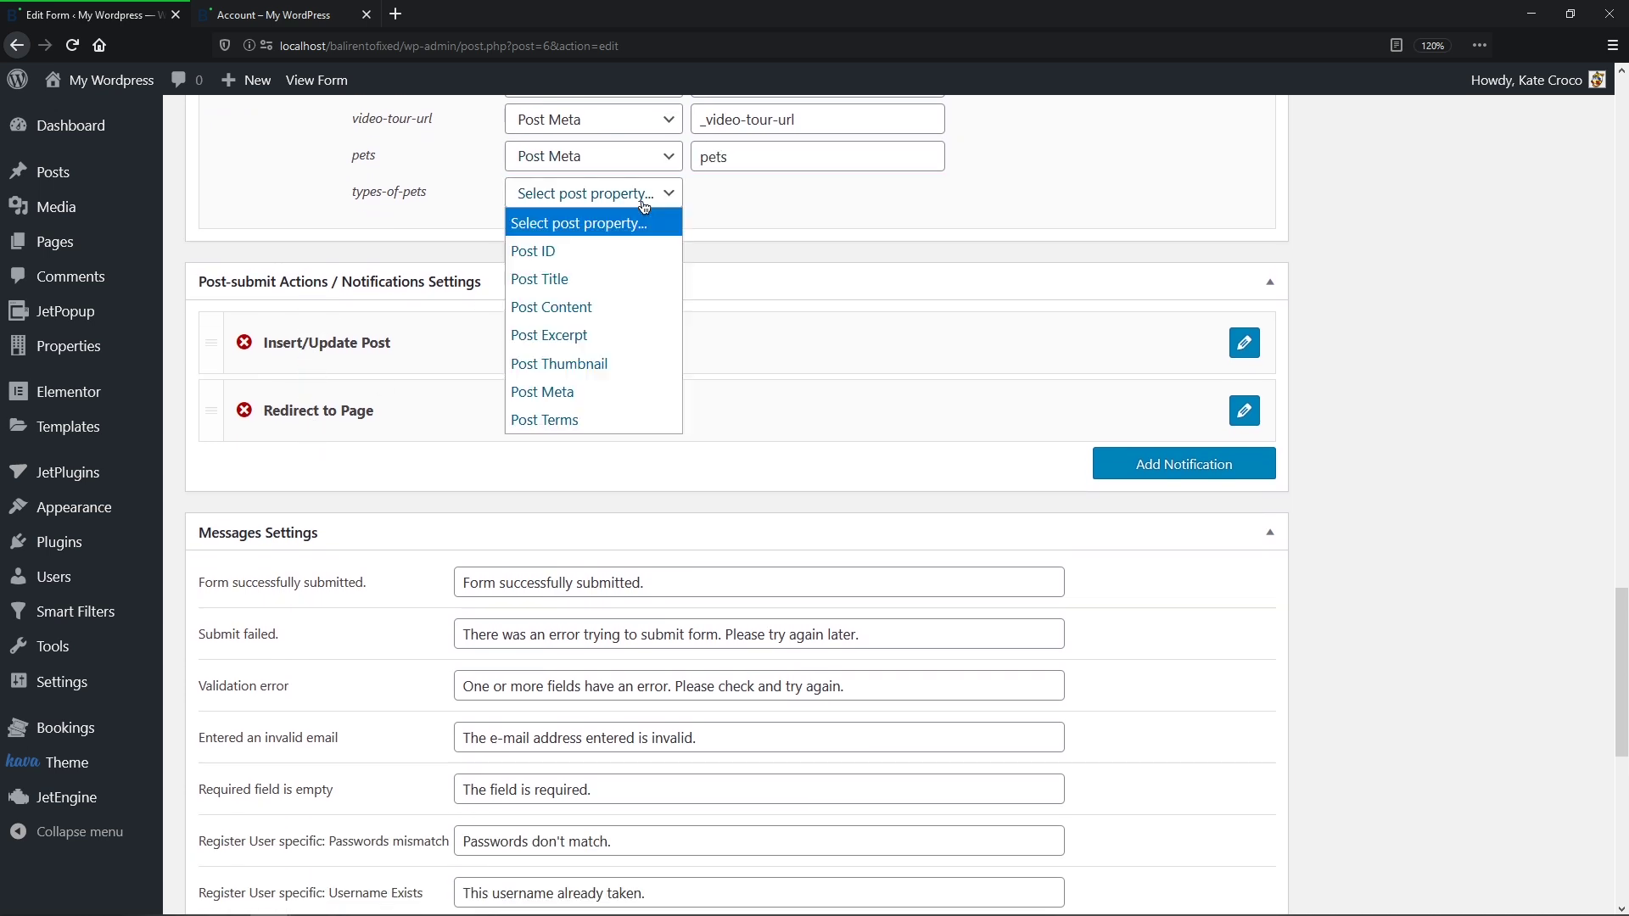
{"action": "left_click", "coordinate": [596, 386]}
{"action": "left_click", "coordinate": [738, 195]}
{"action": "type", "text": "typ"}
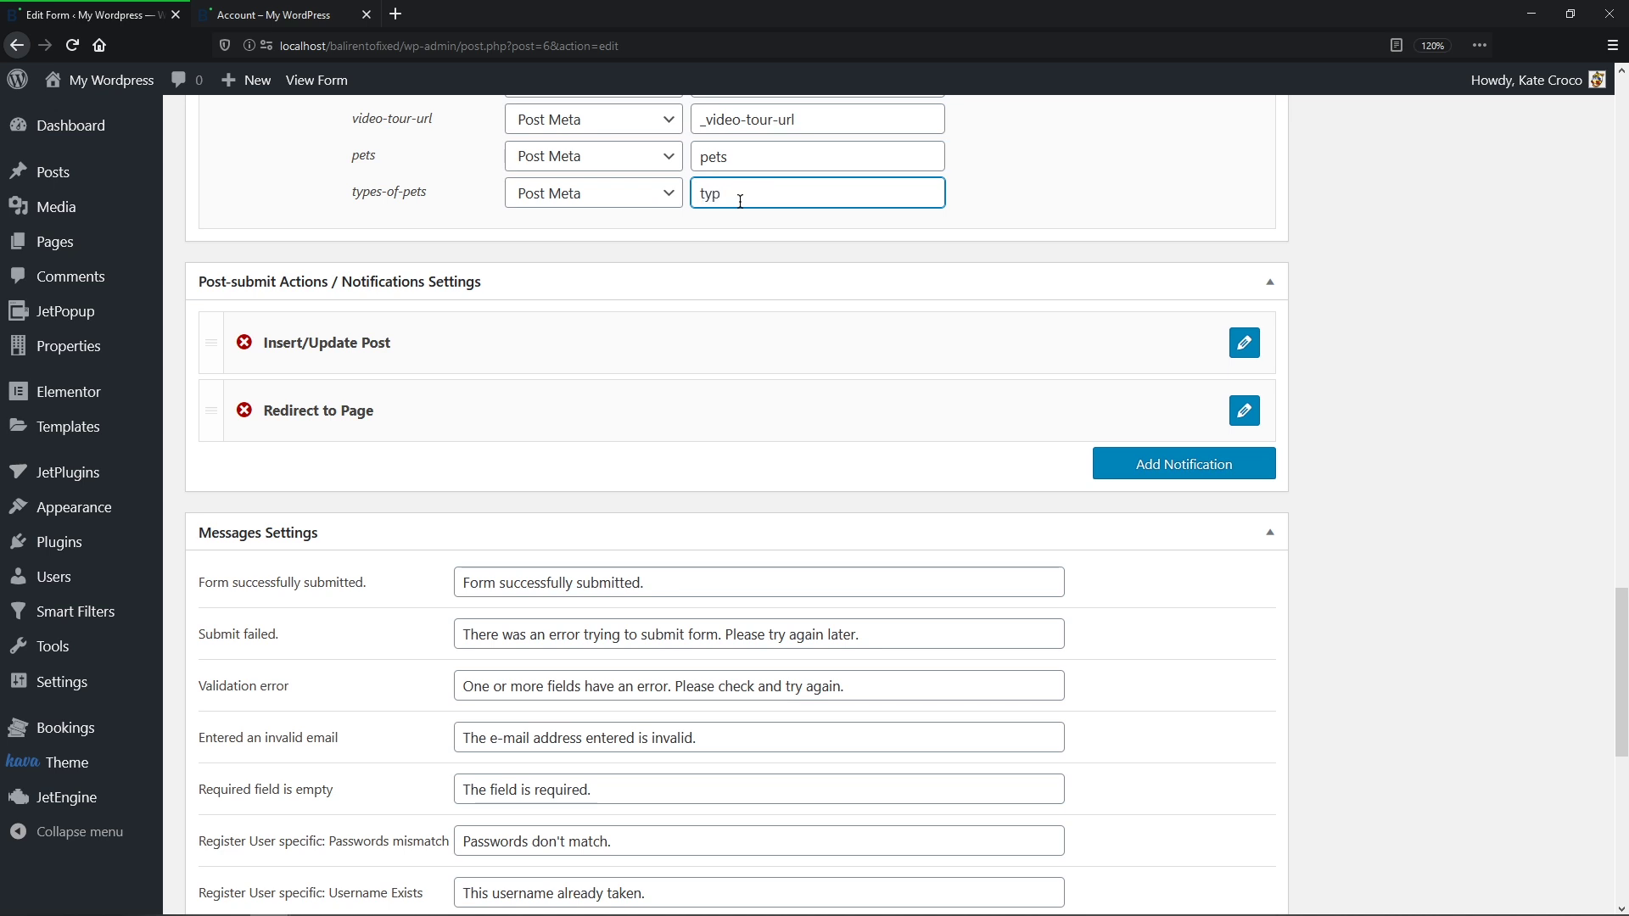
{"action": "type", "text": "es-of-pets"}
Step: In Insert/Update Post, map pets and types-of-pets to Post Meta keys pets and types-of-pets, then apply
{"action": "left_click", "coordinate": [1244, 346]}
{"action": "middle_click", "coordinate": [1247, 349]}
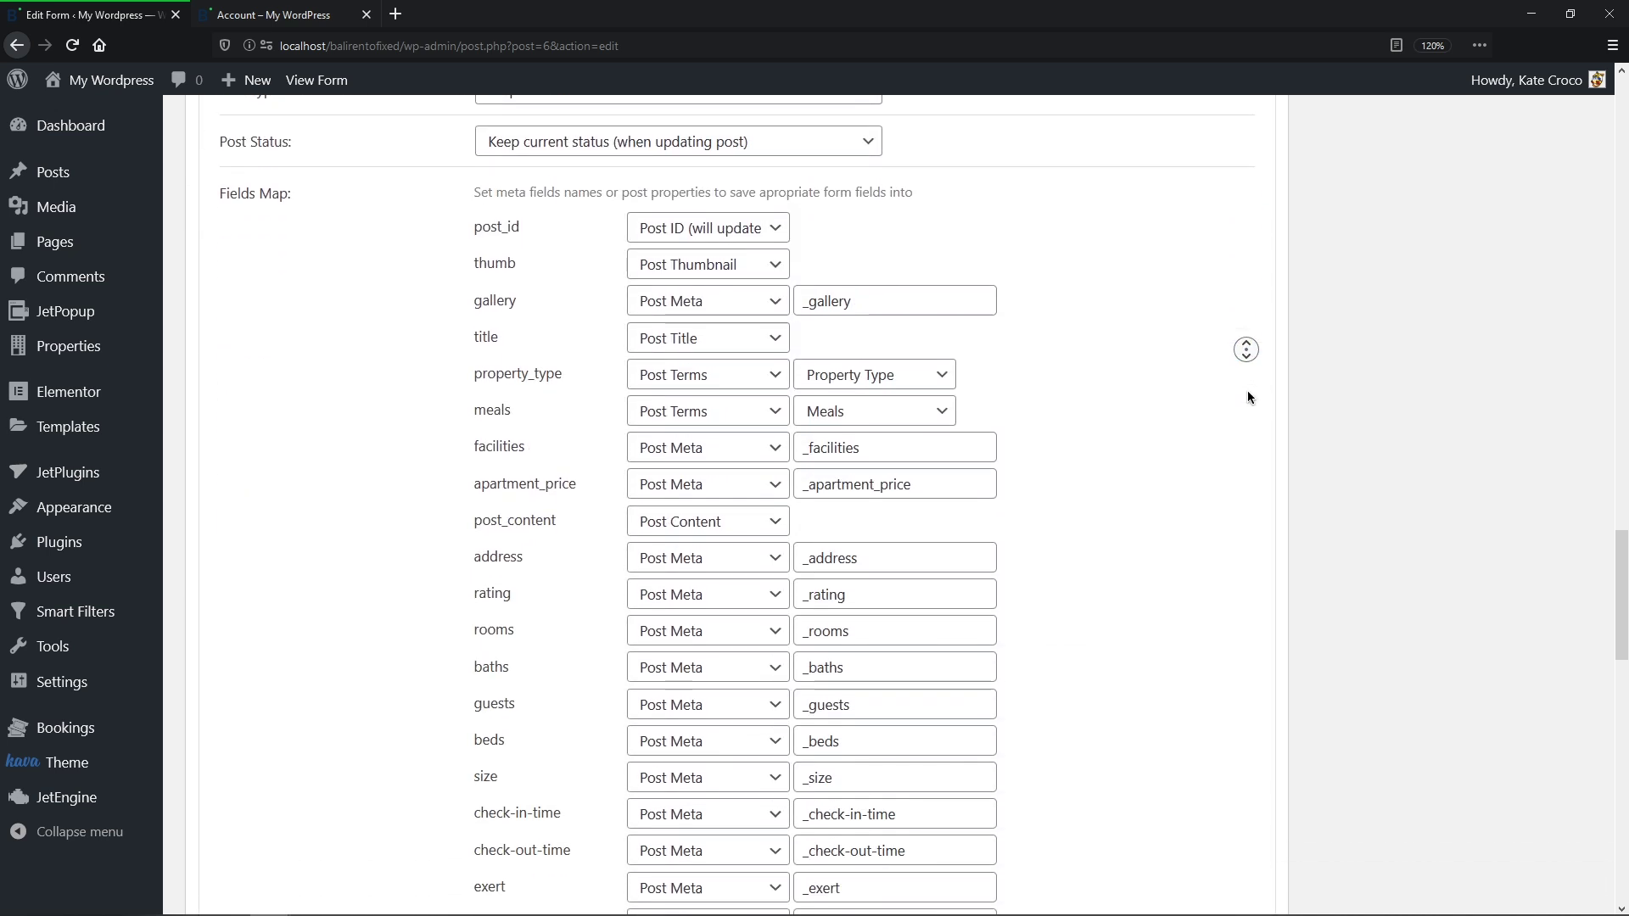
{"action": "left_click", "coordinate": [1247, 390]}
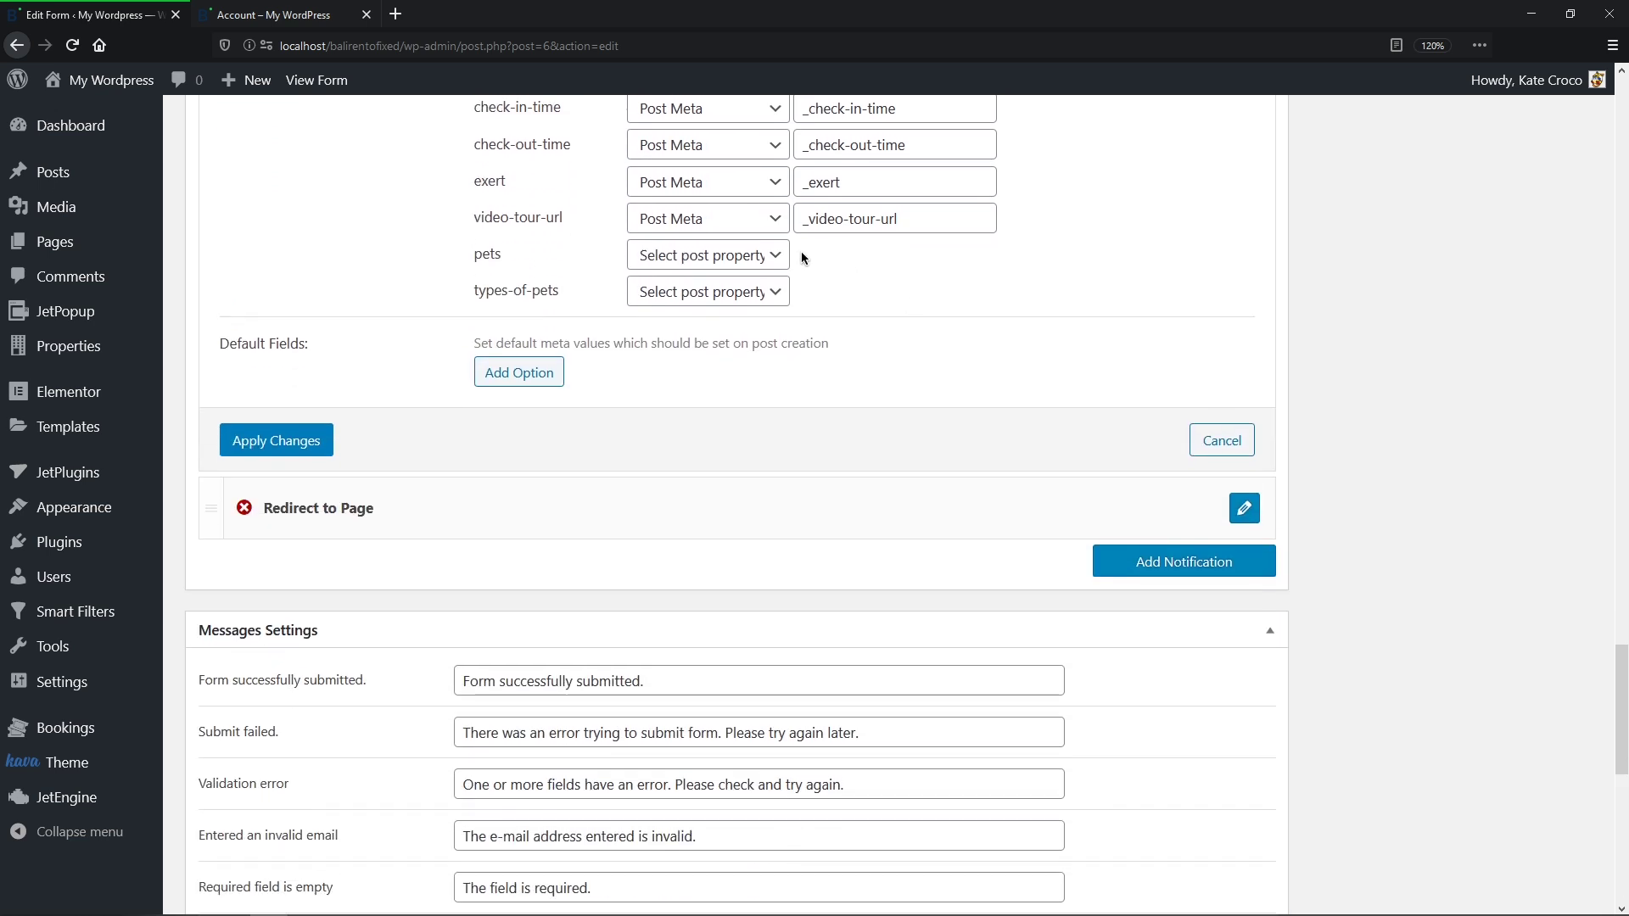
{"action": "left_click", "coordinate": [709, 255]}
{"action": "left_click", "coordinate": [758, 455]}
{"action": "left_click", "coordinate": [822, 246]}
{"action": "type", "text": "pets"}
{"action": "left_click", "coordinate": [779, 292]}
{"action": "left_click", "coordinate": [755, 491]}
{"action": "left_click", "coordinate": [813, 301]}
{"action": "type", "text": "types-of-pets"}
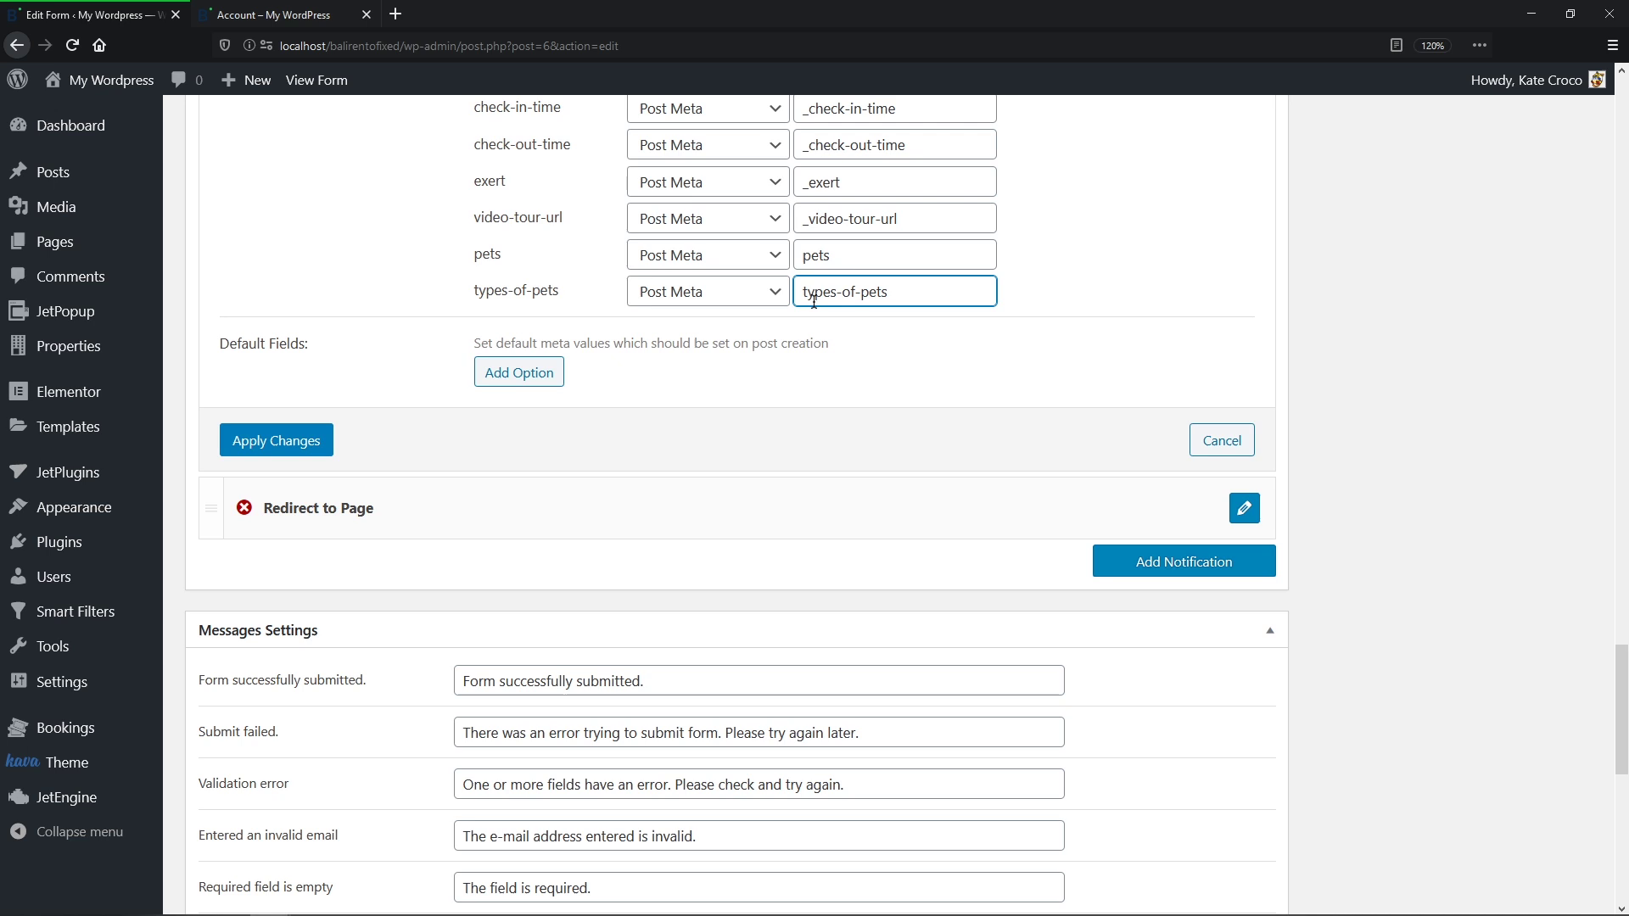
{"action": "left_click", "coordinate": [308, 441]}
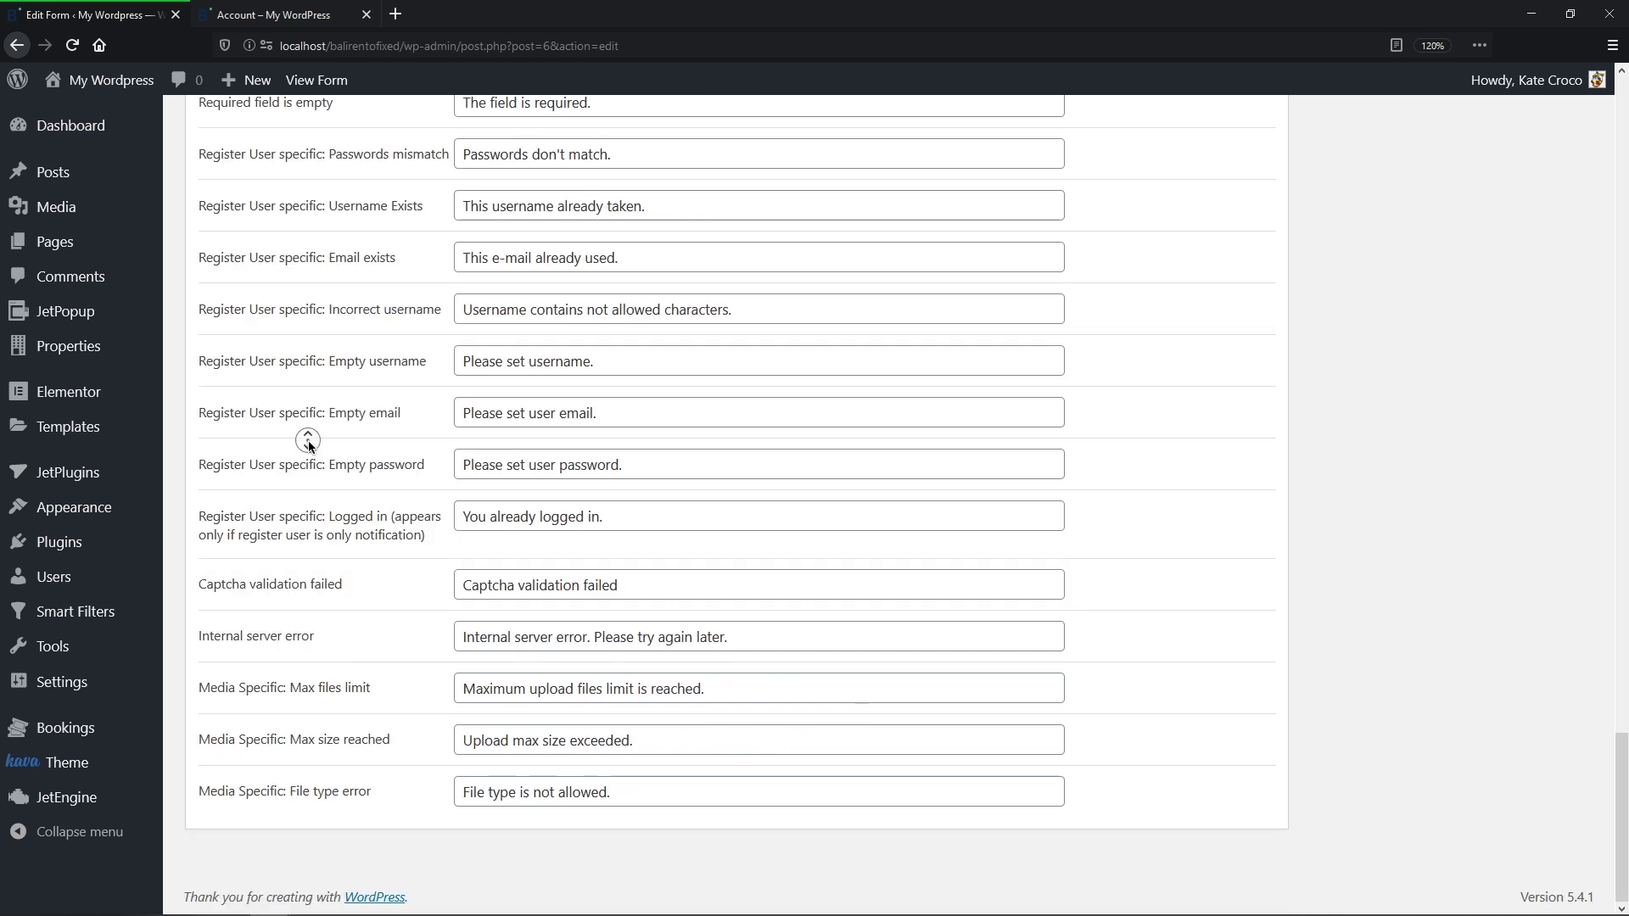
{"action": "scroll", "coordinate": [308, 440], "scroll_direction": "up", "scroll_amount": 15}
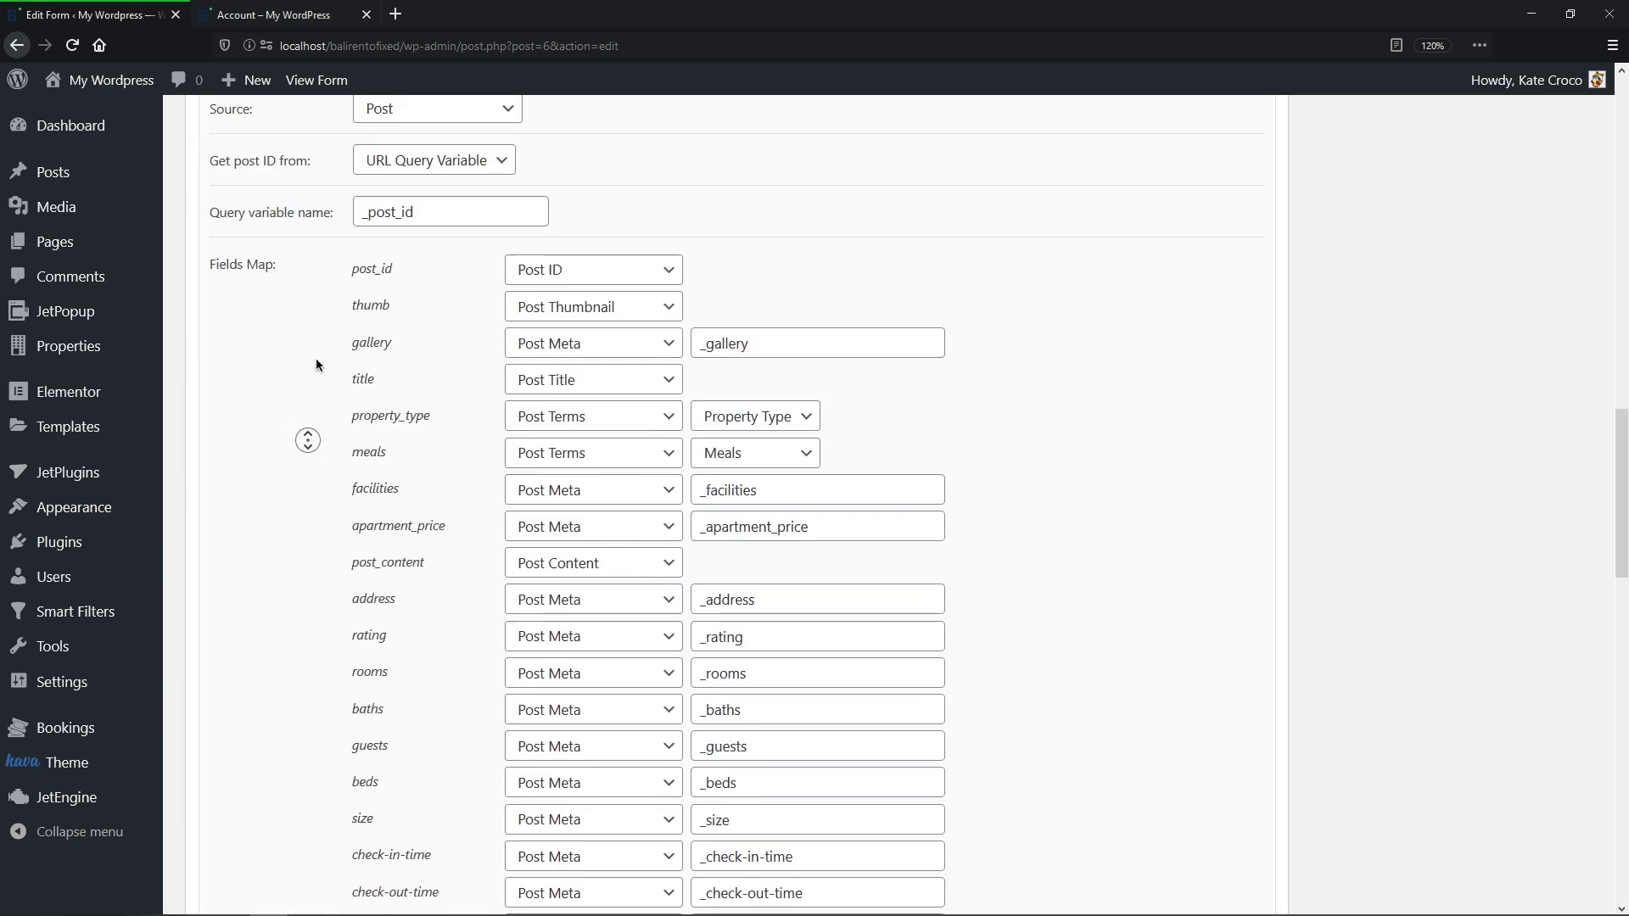
{"action": "scroll", "coordinate": [315, 363], "scroll_direction": "up", "scroll_amount": 15}
{"action": "middle_click", "coordinate": [315, 363]}
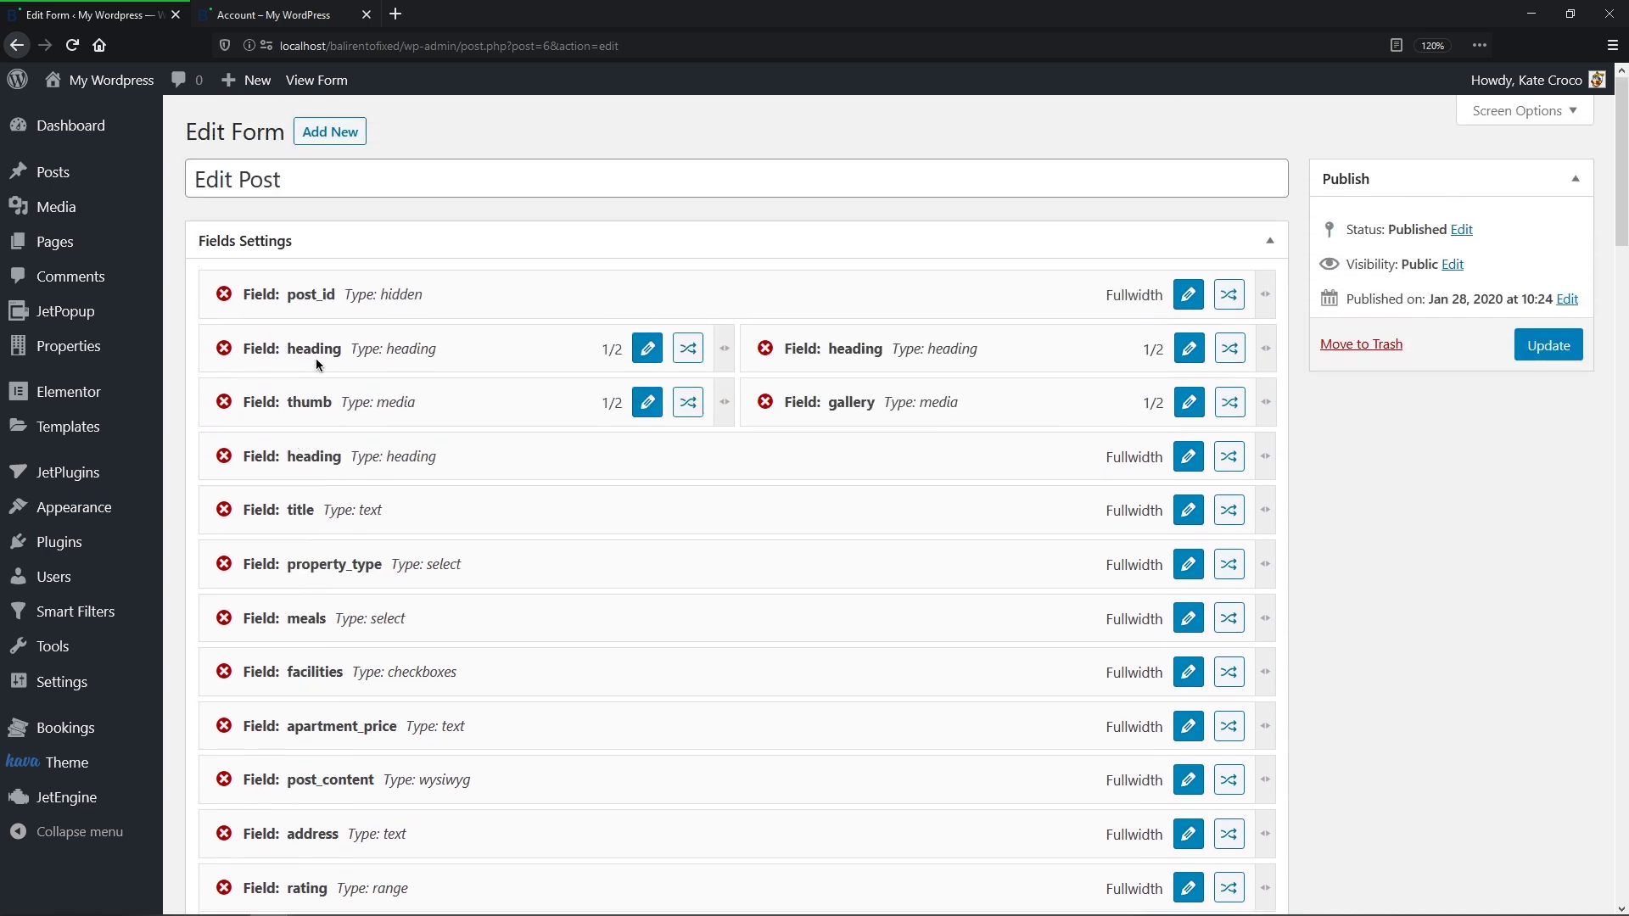
Step: Update the edit form, then open Jungle Retreat Eco House for editing on the front-end account page
{"action": "left_click", "coordinate": [1558, 351]}
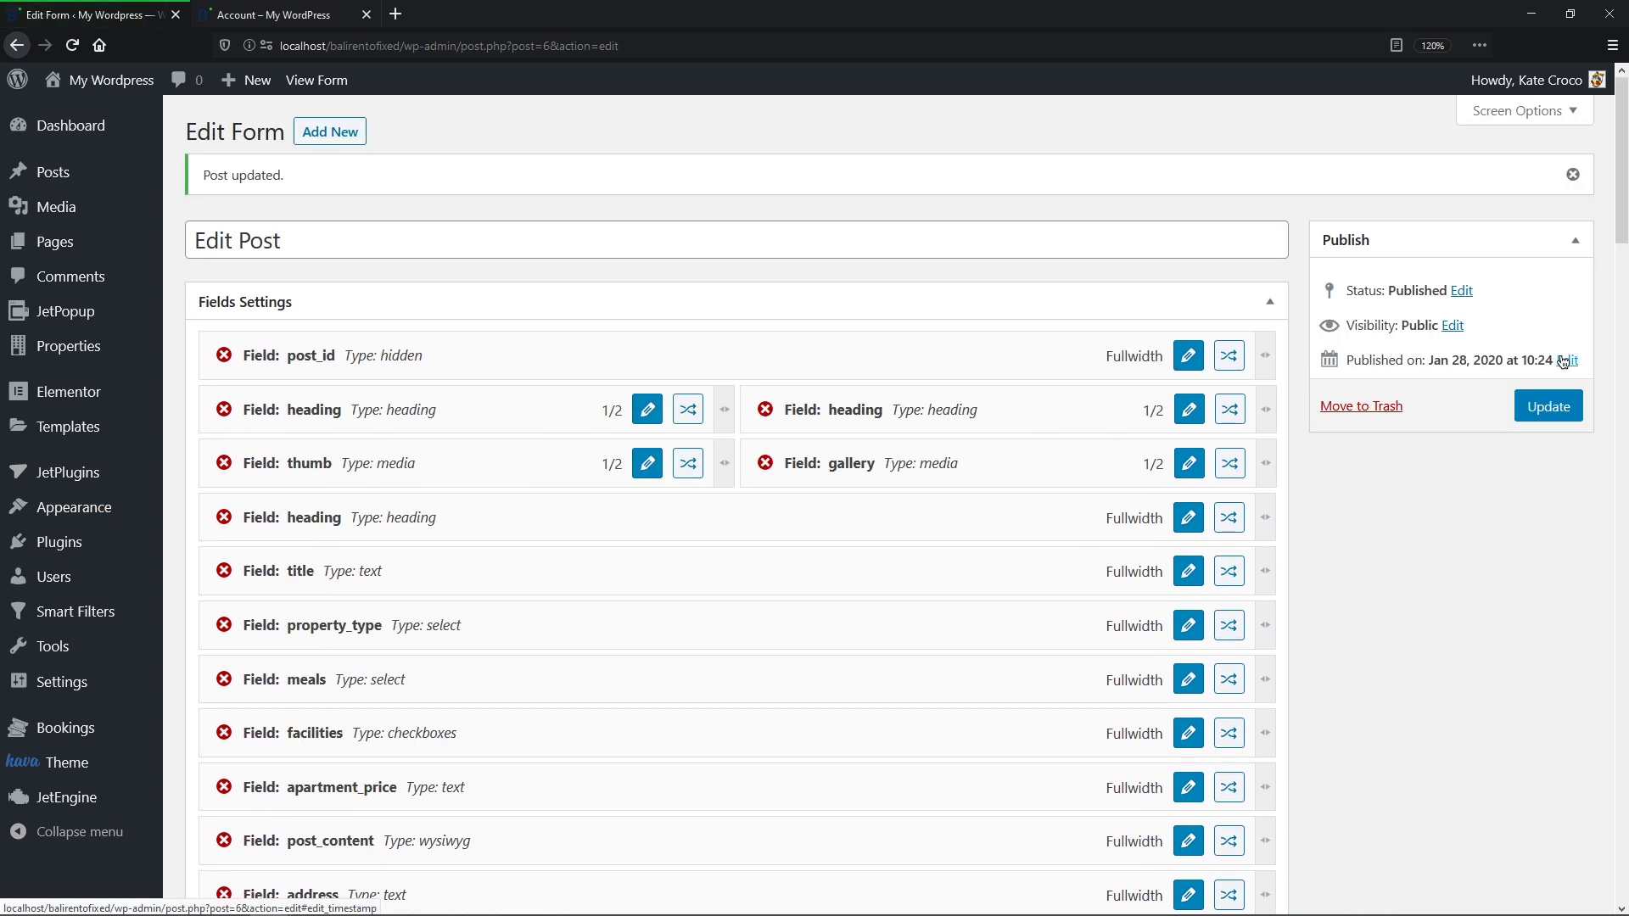
{"action": "key", "text": "ctrl+Tab"}
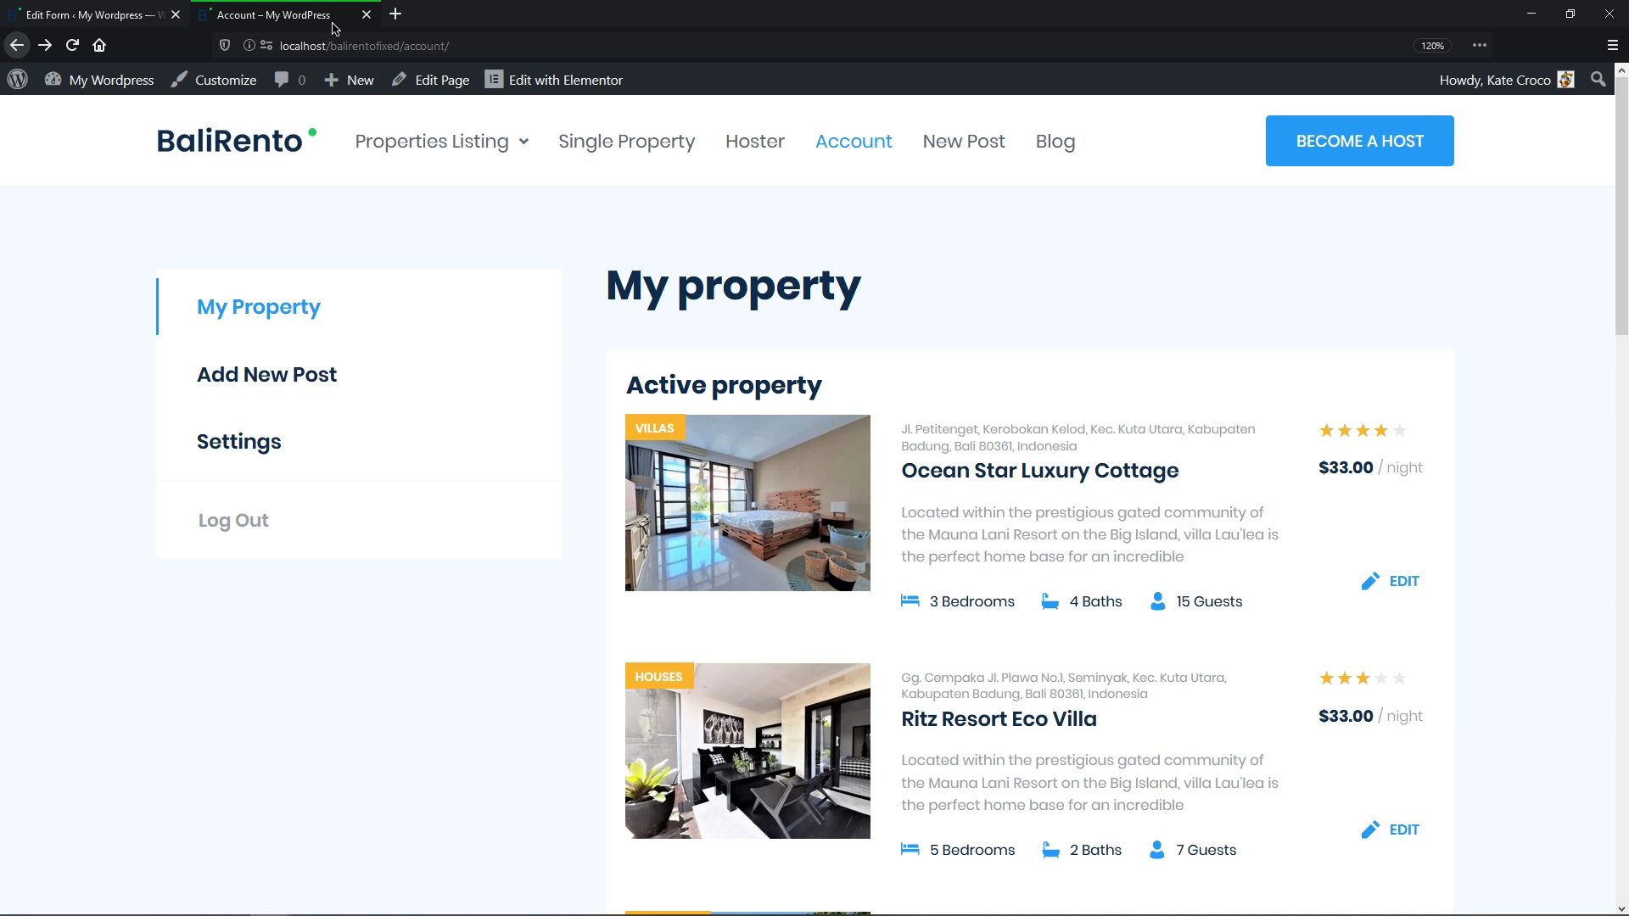
{"action": "middle_click", "coordinate": [1550, 299]}
{"action": "scroll", "coordinate": [1550, 300], "scroll_direction": "down", "scroll_amount": 9}
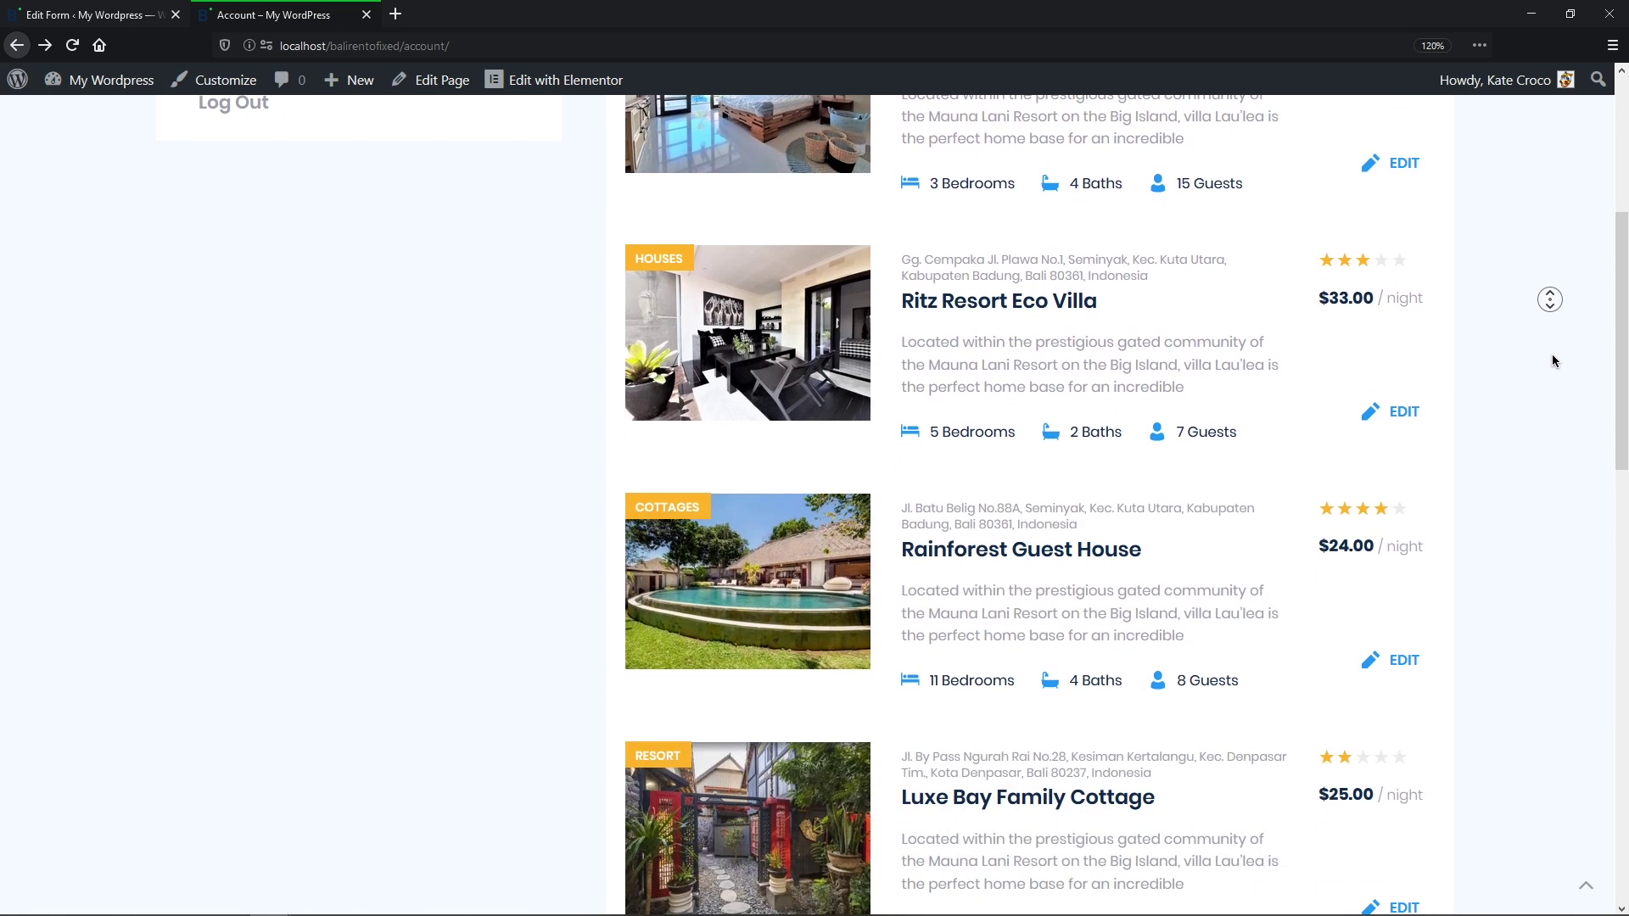
{"action": "middle_click", "coordinate": [1552, 355]}
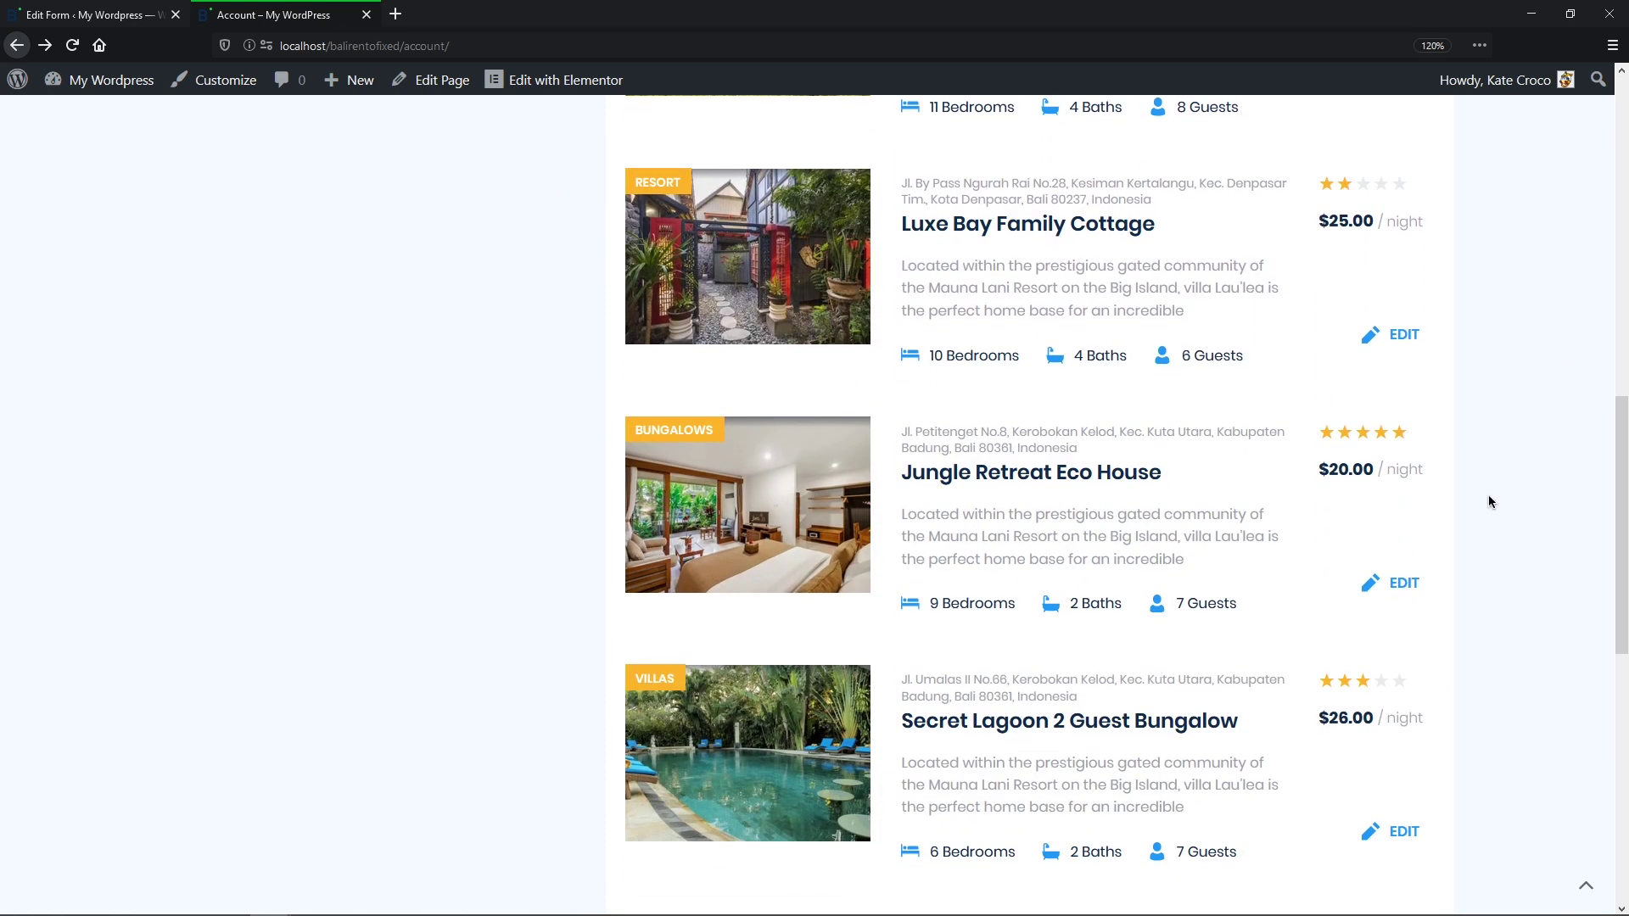
{"action": "left_click", "coordinate": [1417, 581]}
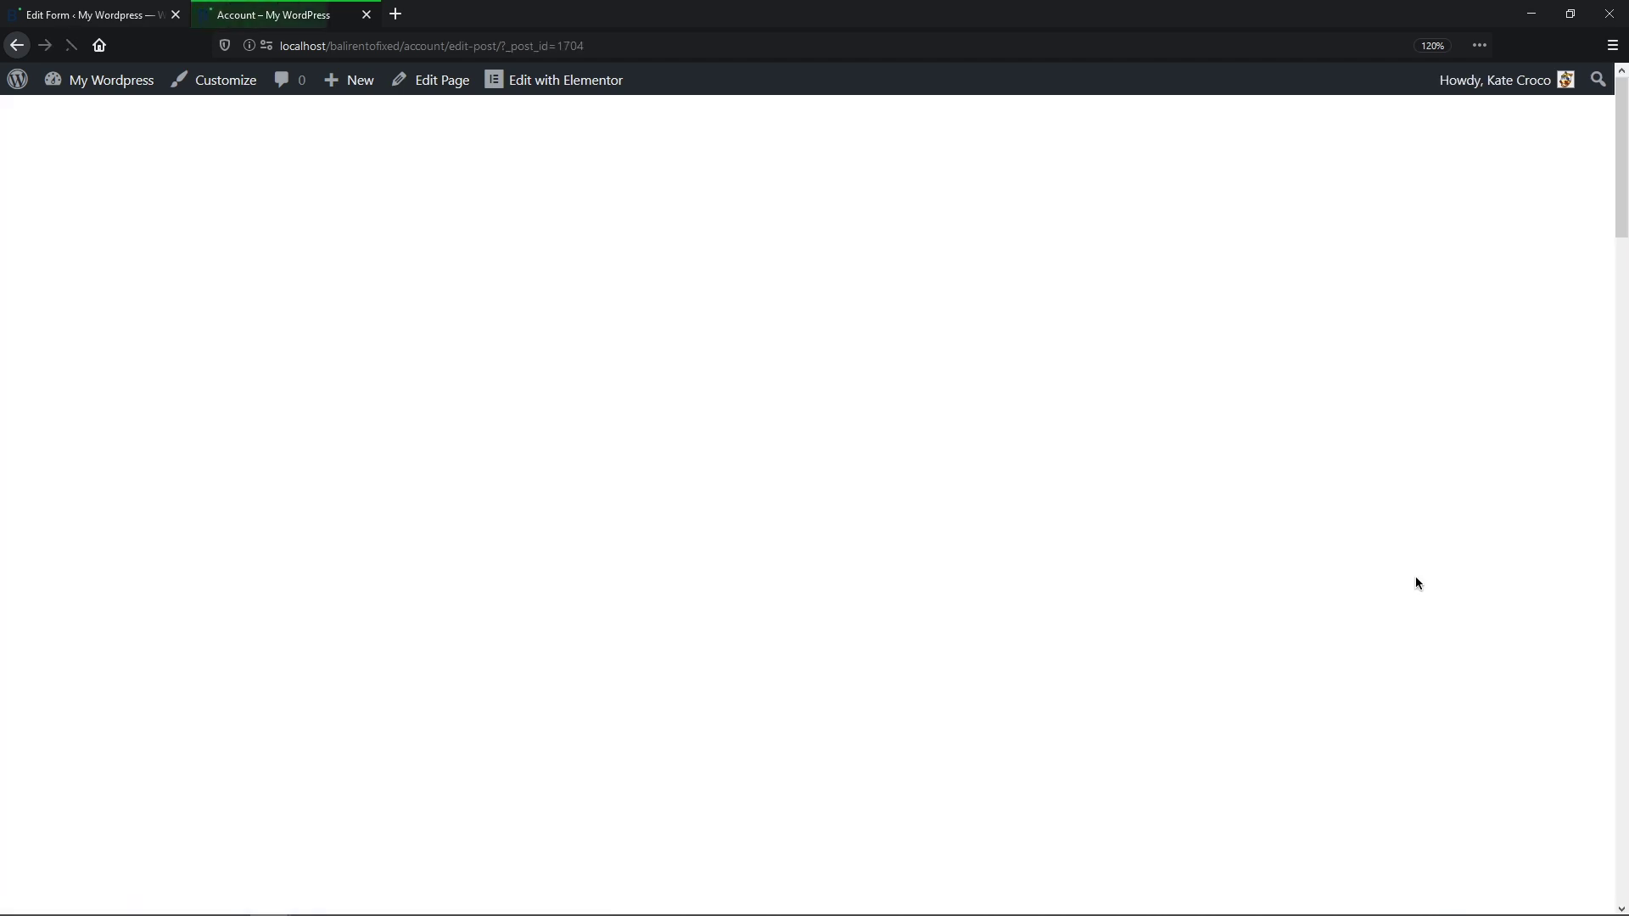
Step: Set Pets to Yes after testing that No hides Types of Pets, tick Dogs, and save the property
{"action": "scroll", "coordinate": [1415, 611], "scroll_direction": "down", "scroll_amount": 8}
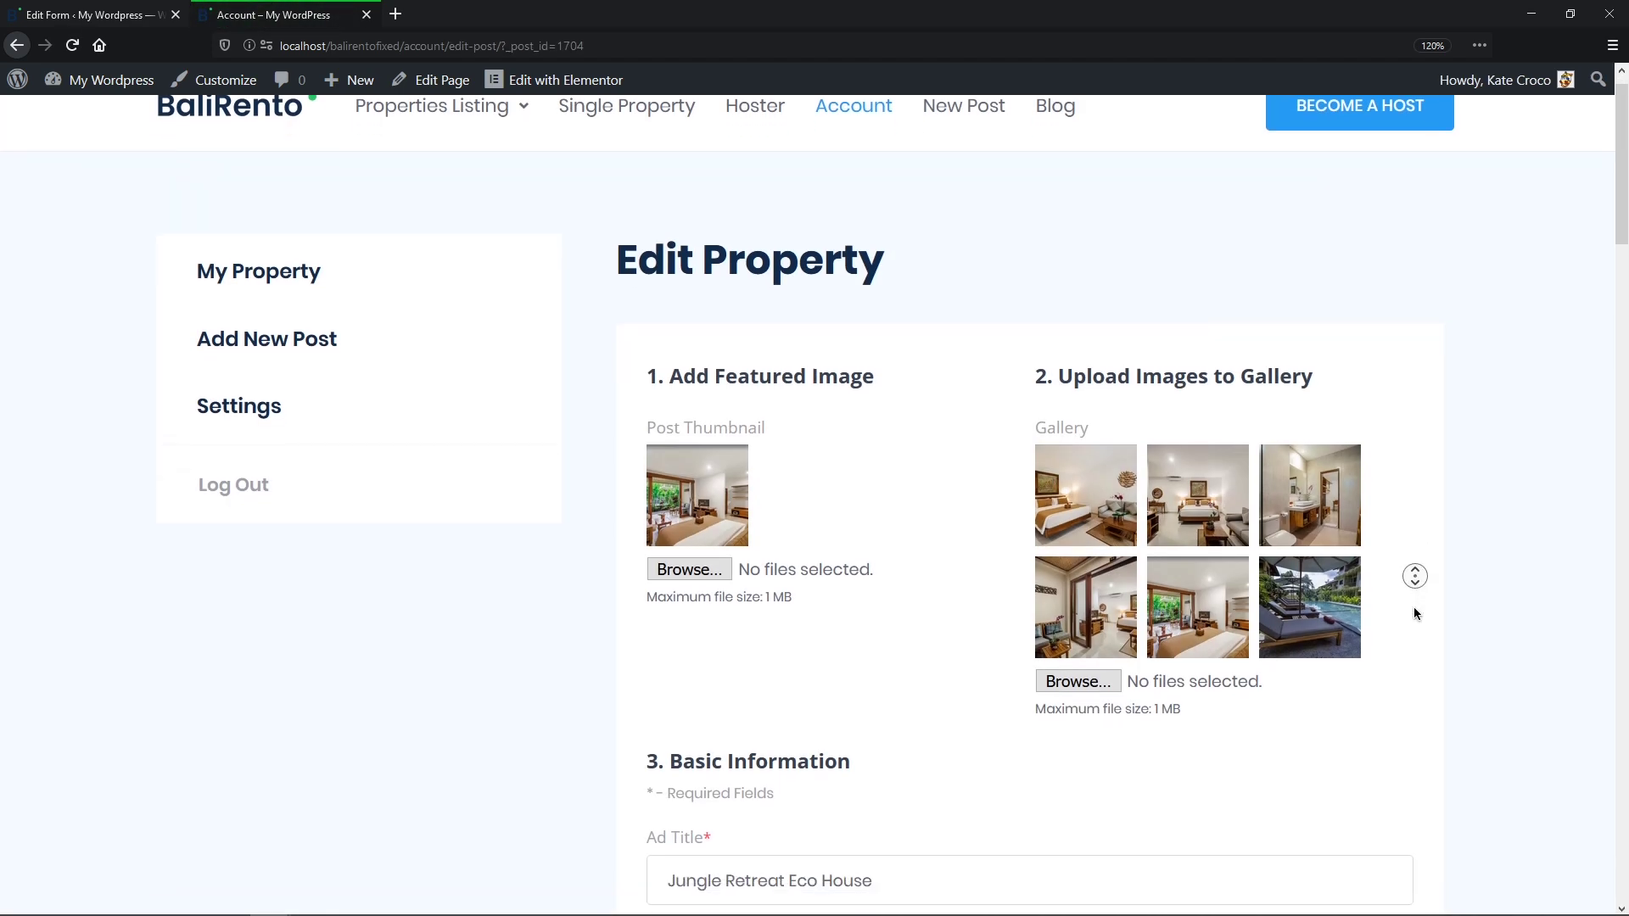
{"action": "scroll", "coordinate": [1415, 630], "scroll_direction": "down", "scroll_amount": 12}
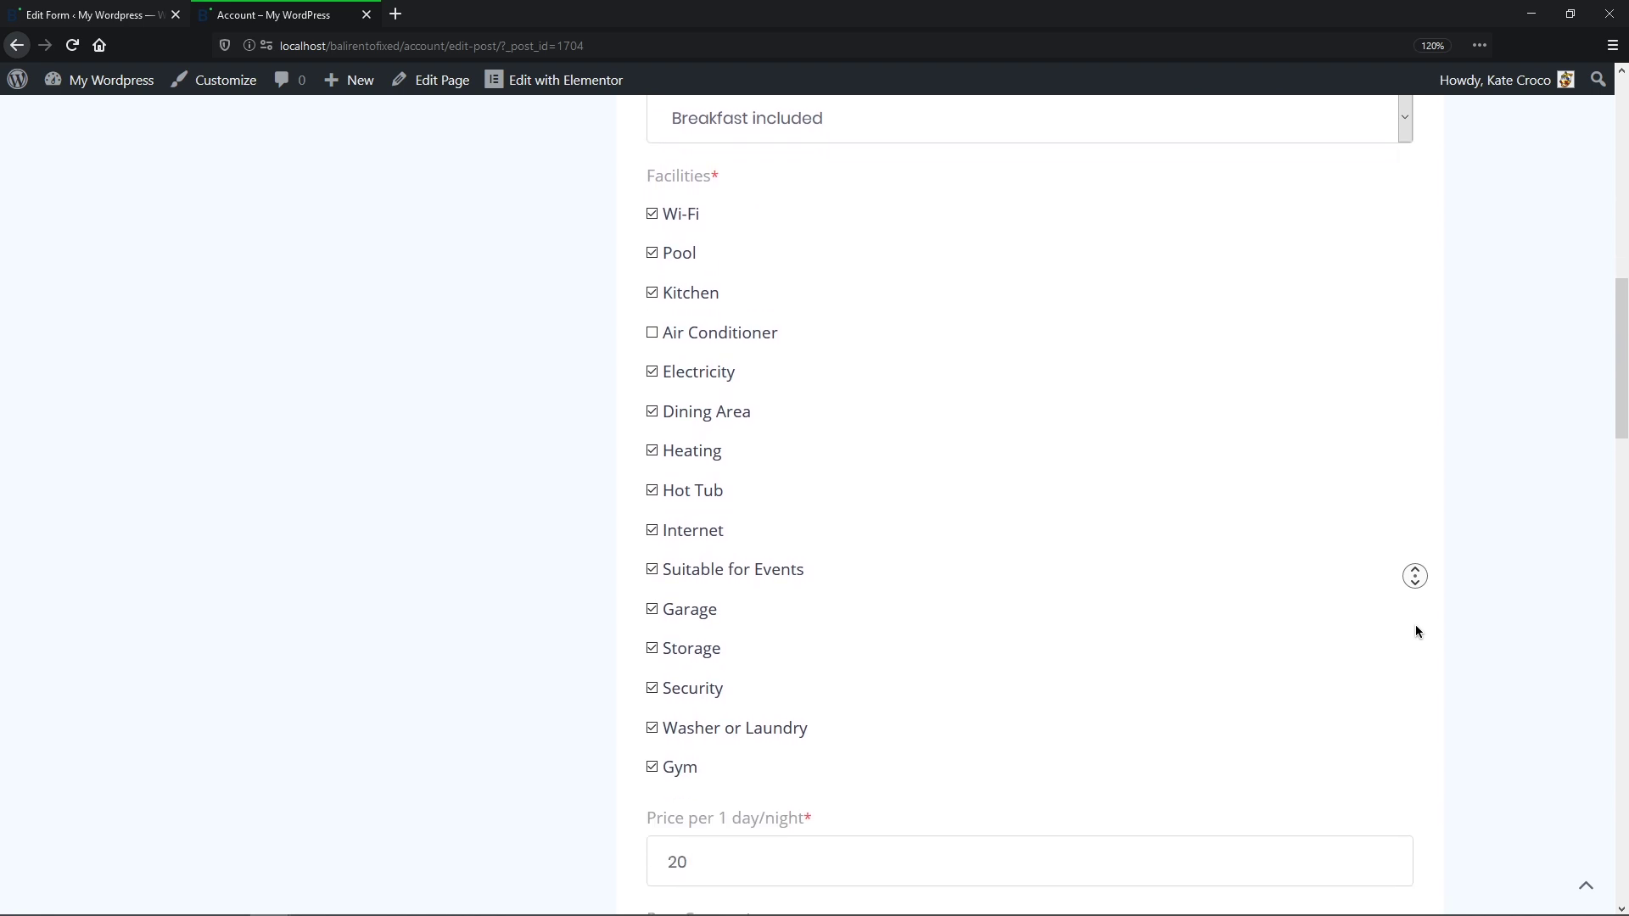
{"action": "scroll", "coordinate": [1415, 627], "scroll_direction": "down", "scroll_amount": 11}
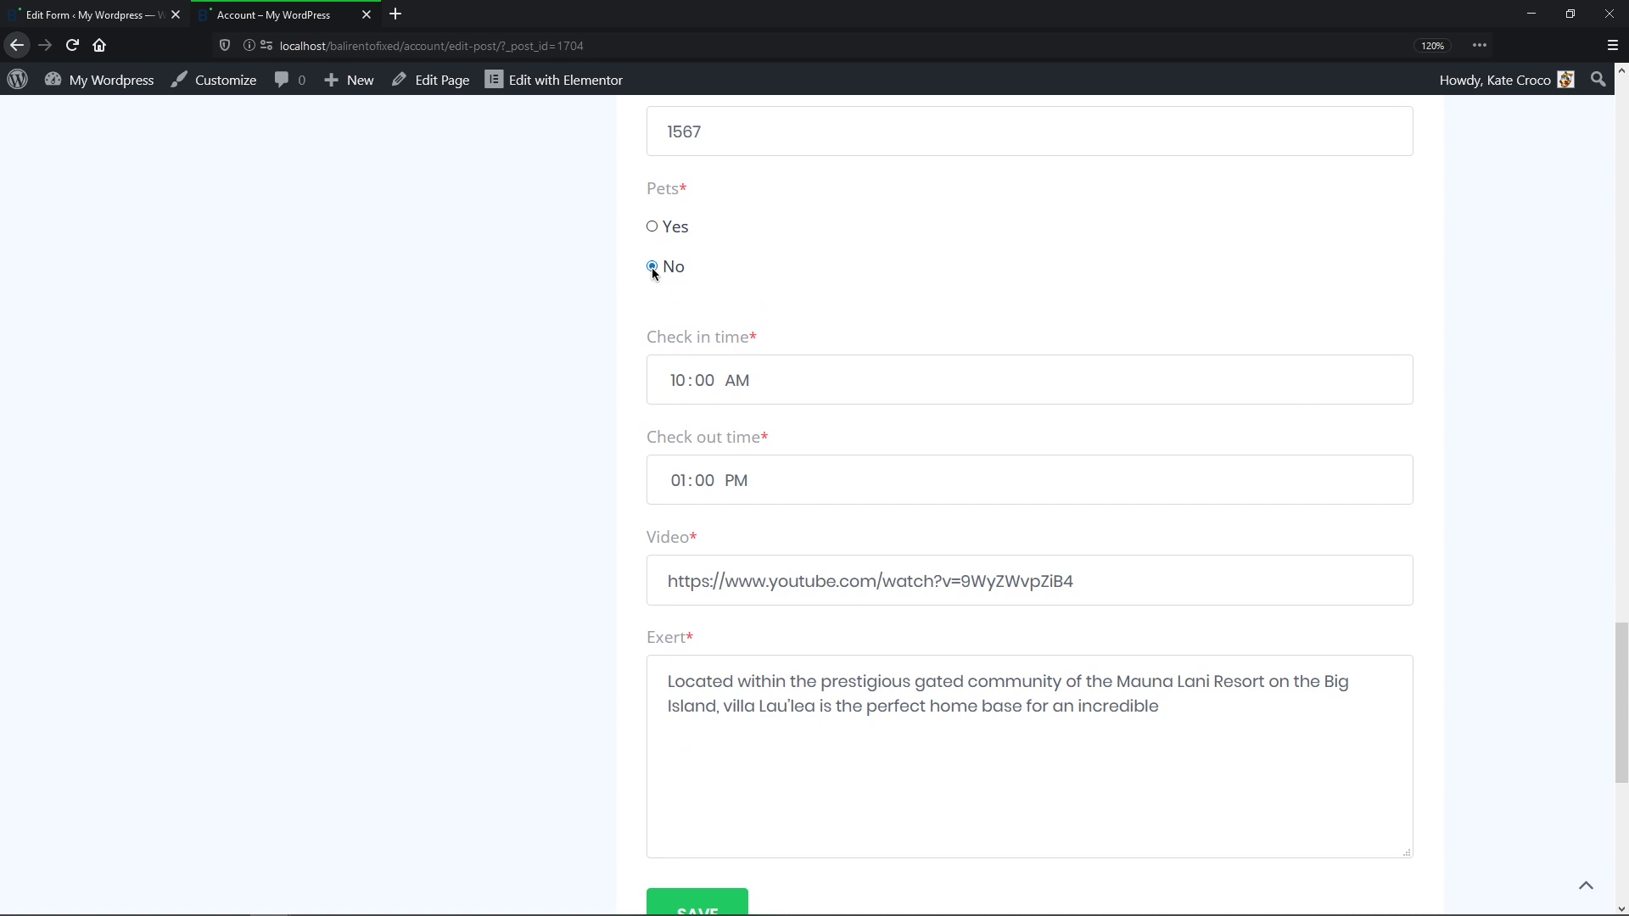
{"action": "left_click", "coordinate": [652, 227]}
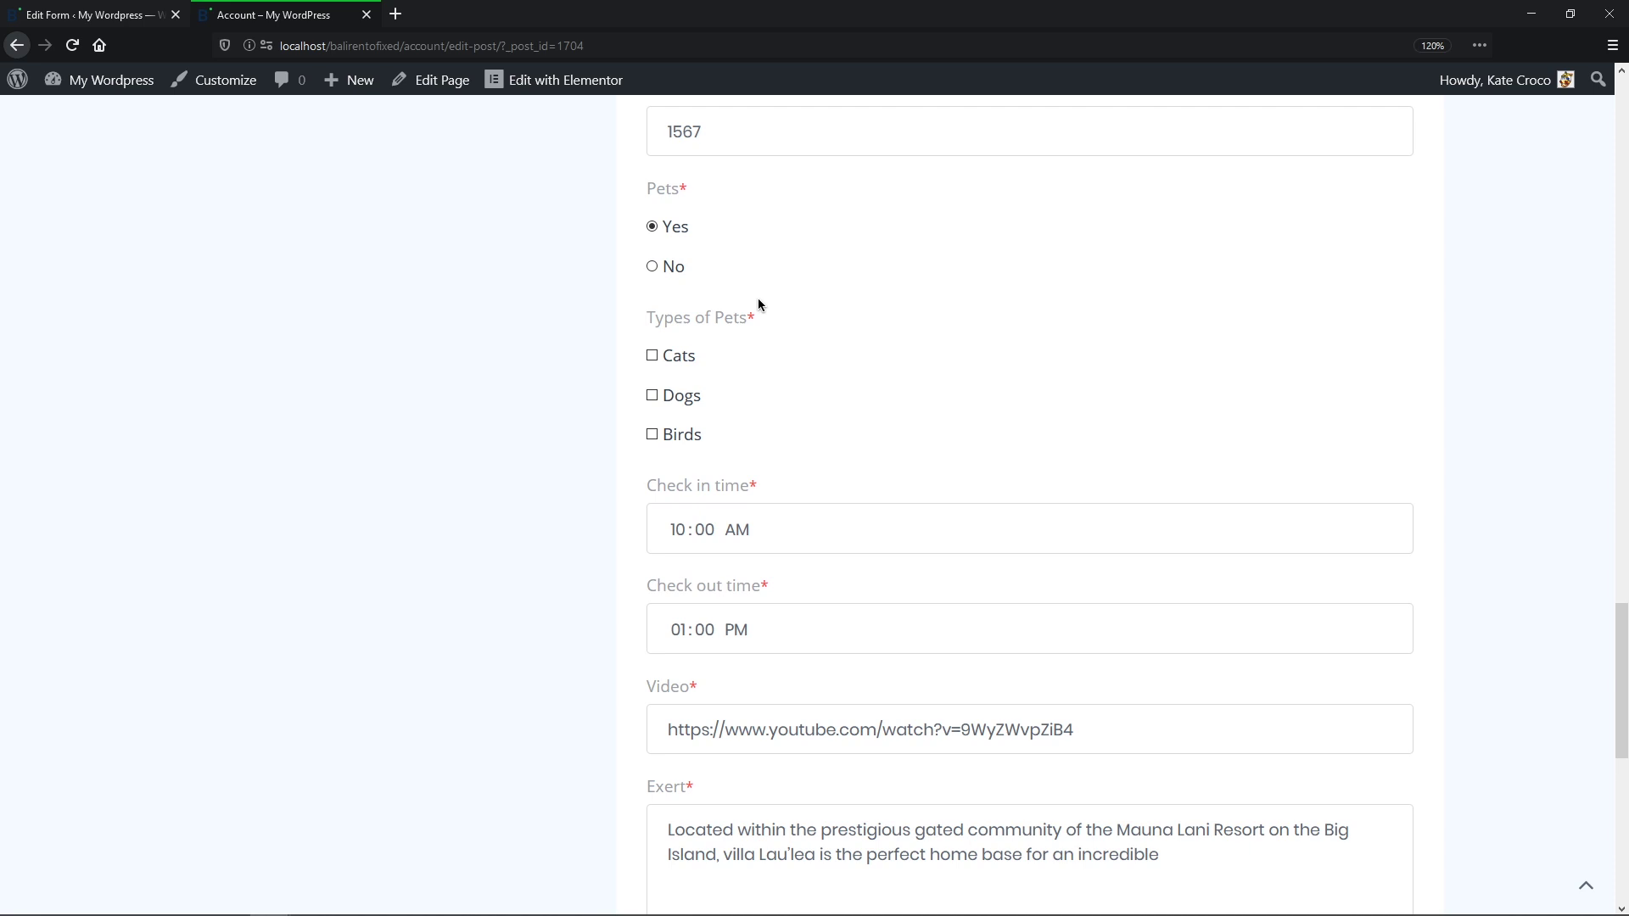
{"action": "left_click", "coordinate": [652, 268]}
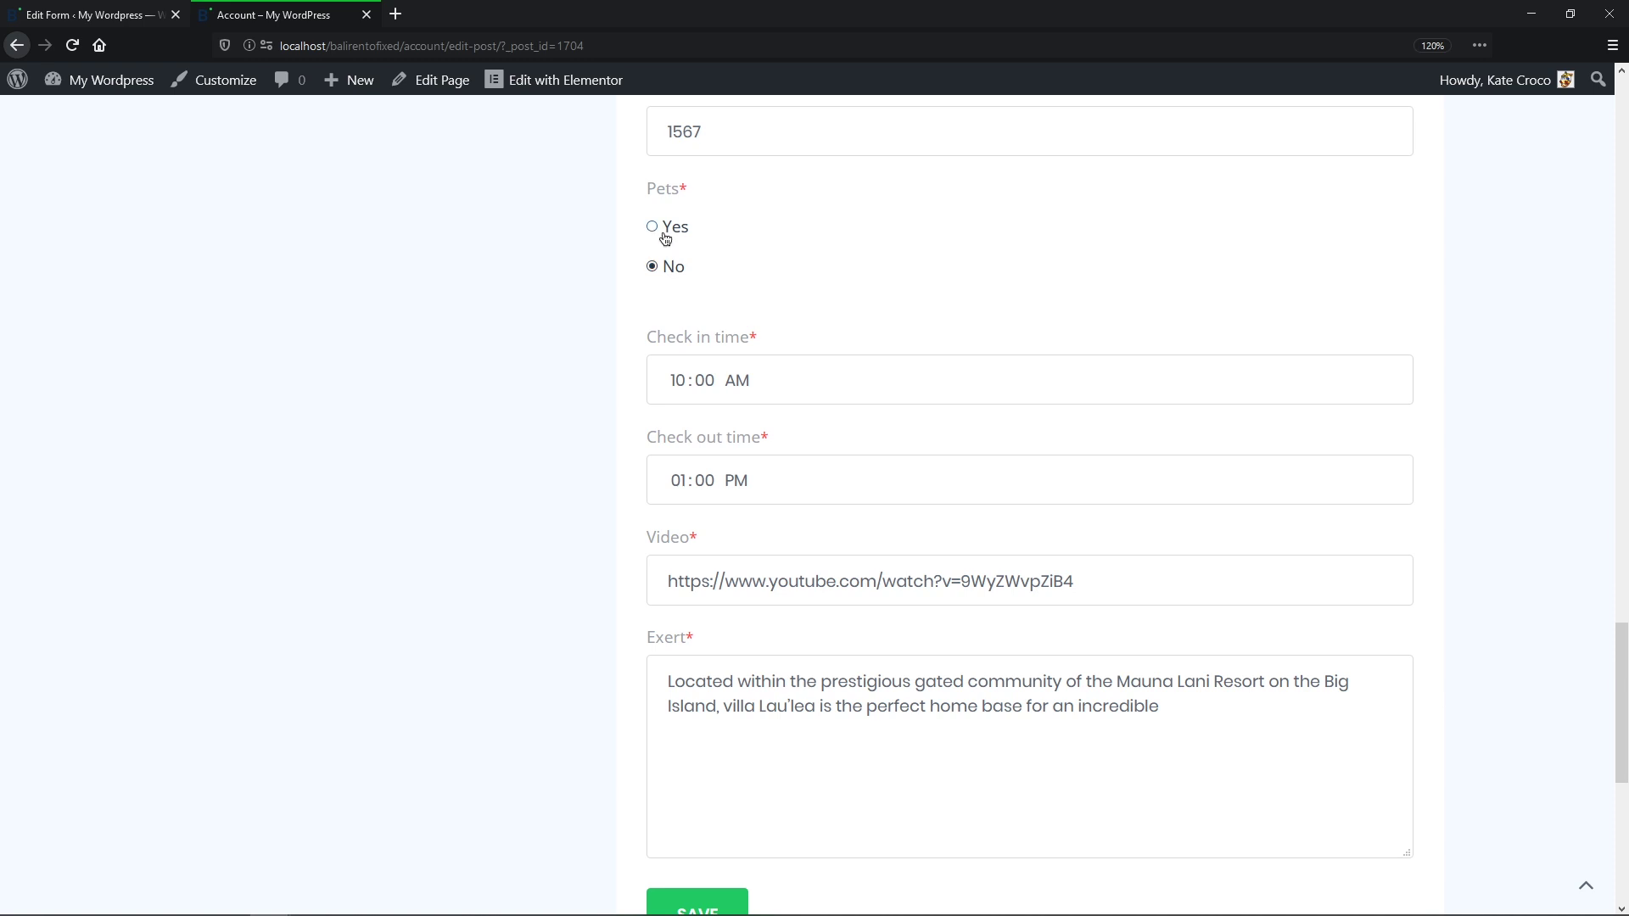
{"action": "left_click", "coordinate": [662, 233]}
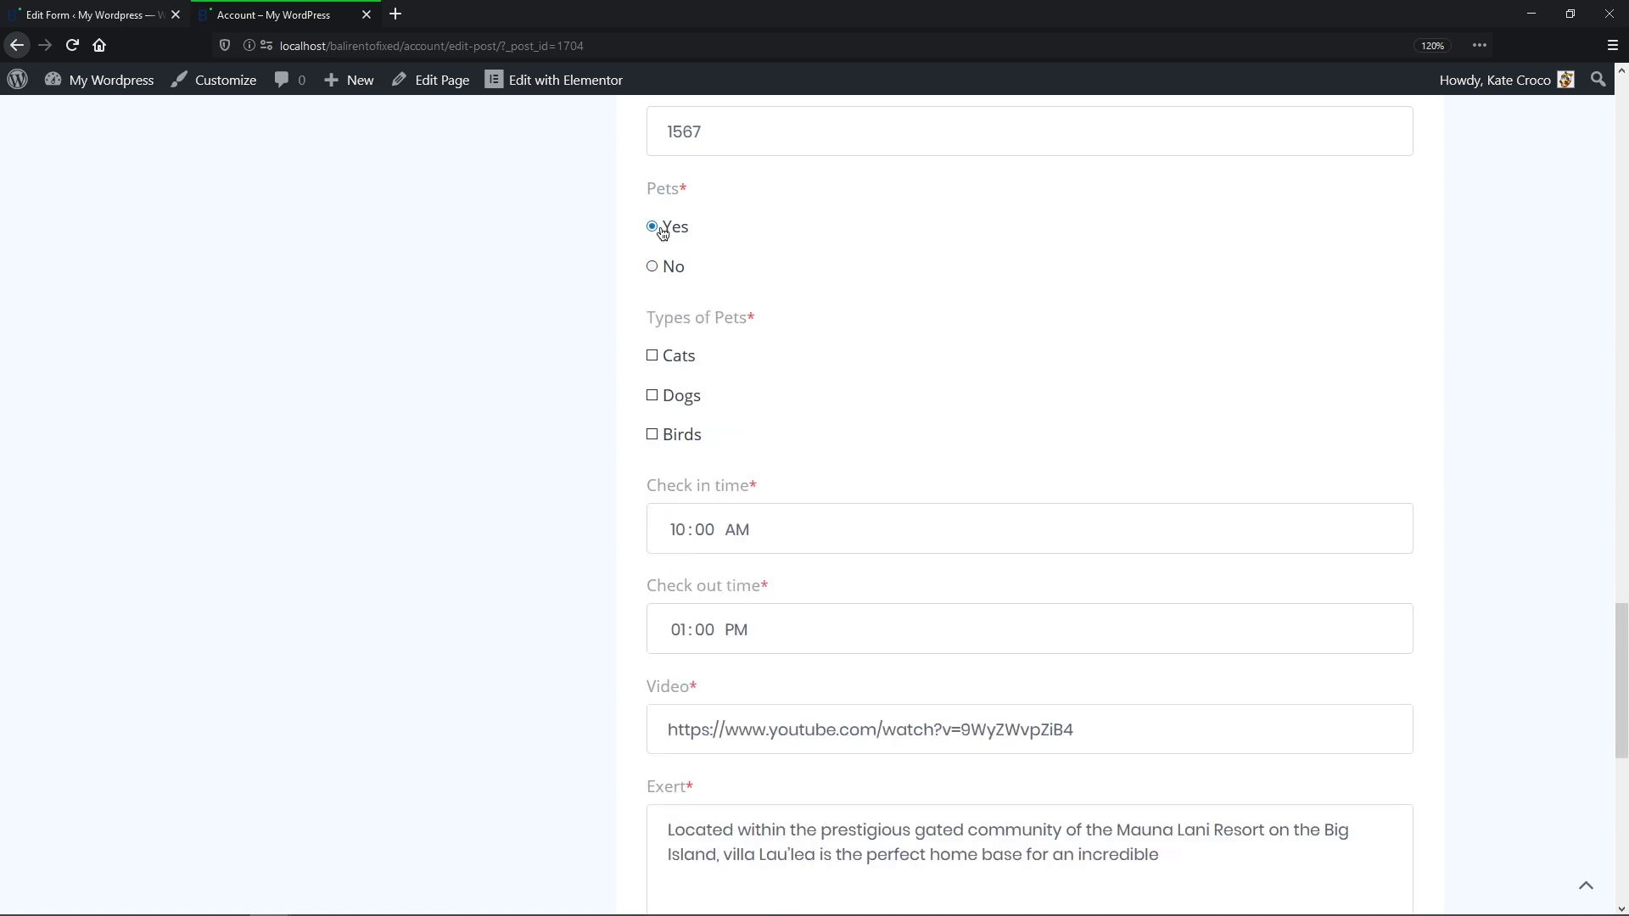
{"action": "left_click", "coordinate": [652, 396]}
{"action": "scroll", "coordinate": [655, 358], "scroll_direction": "down", "scroll_amount": 5}
{"action": "left_click", "coordinate": [683, 595]}
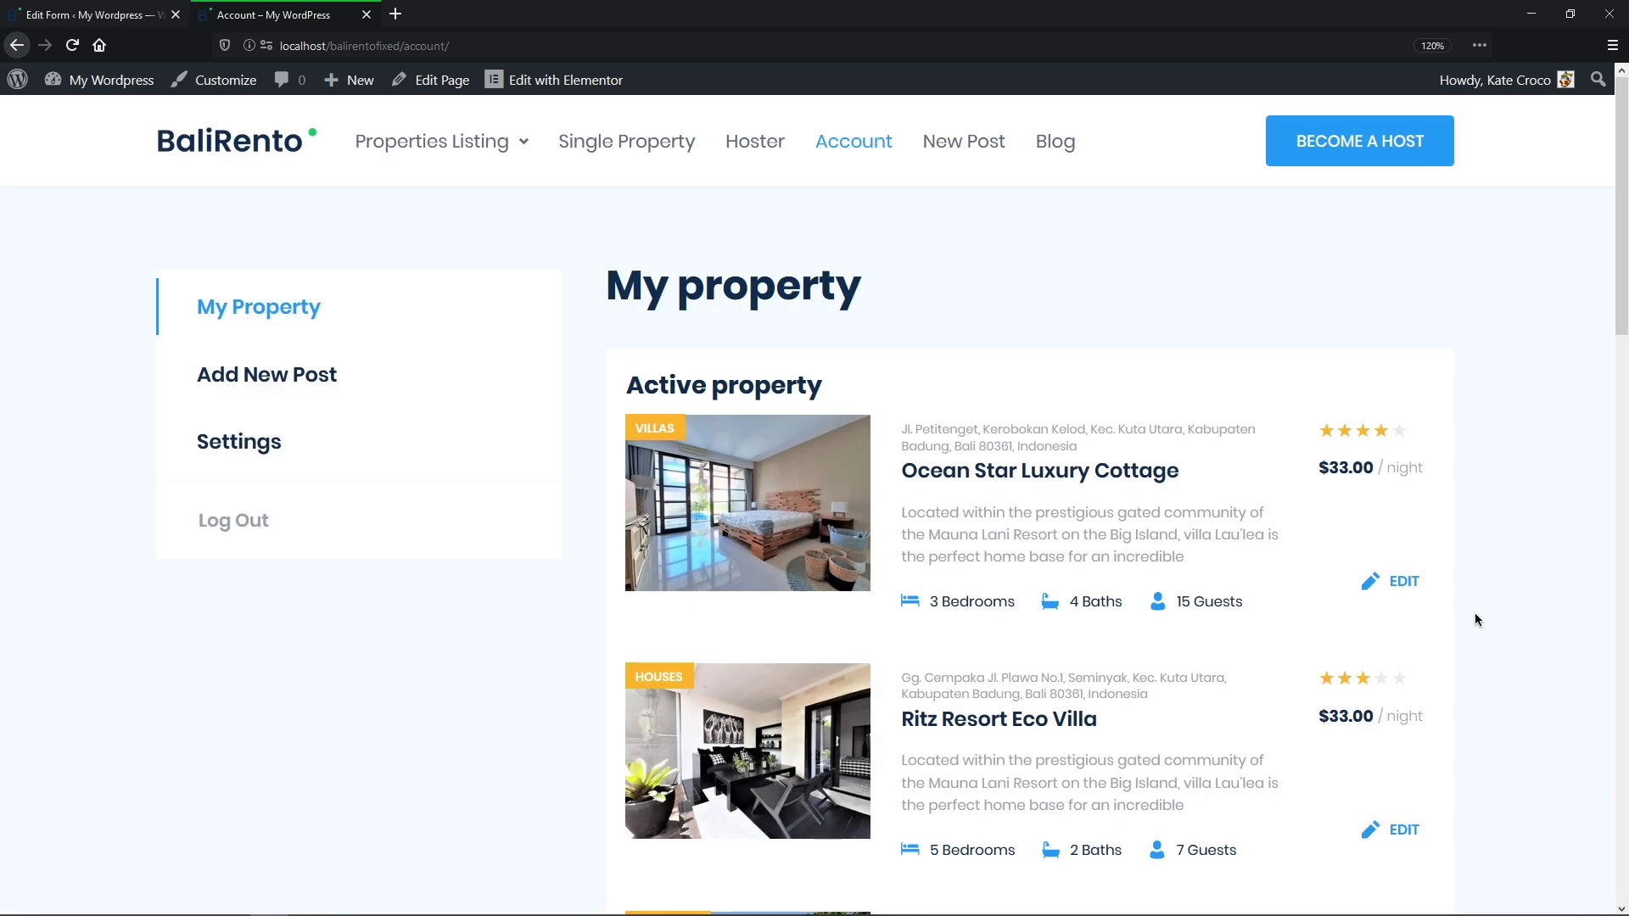
Step: Open the Jungle Retreat Eco House property page from the account listing
{"action": "middle_click", "coordinate": [1524, 652]}
{"action": "left_click", "coordinate": [822, 444]}
{"action": "middle_click", "coordinate": [822, 445]}
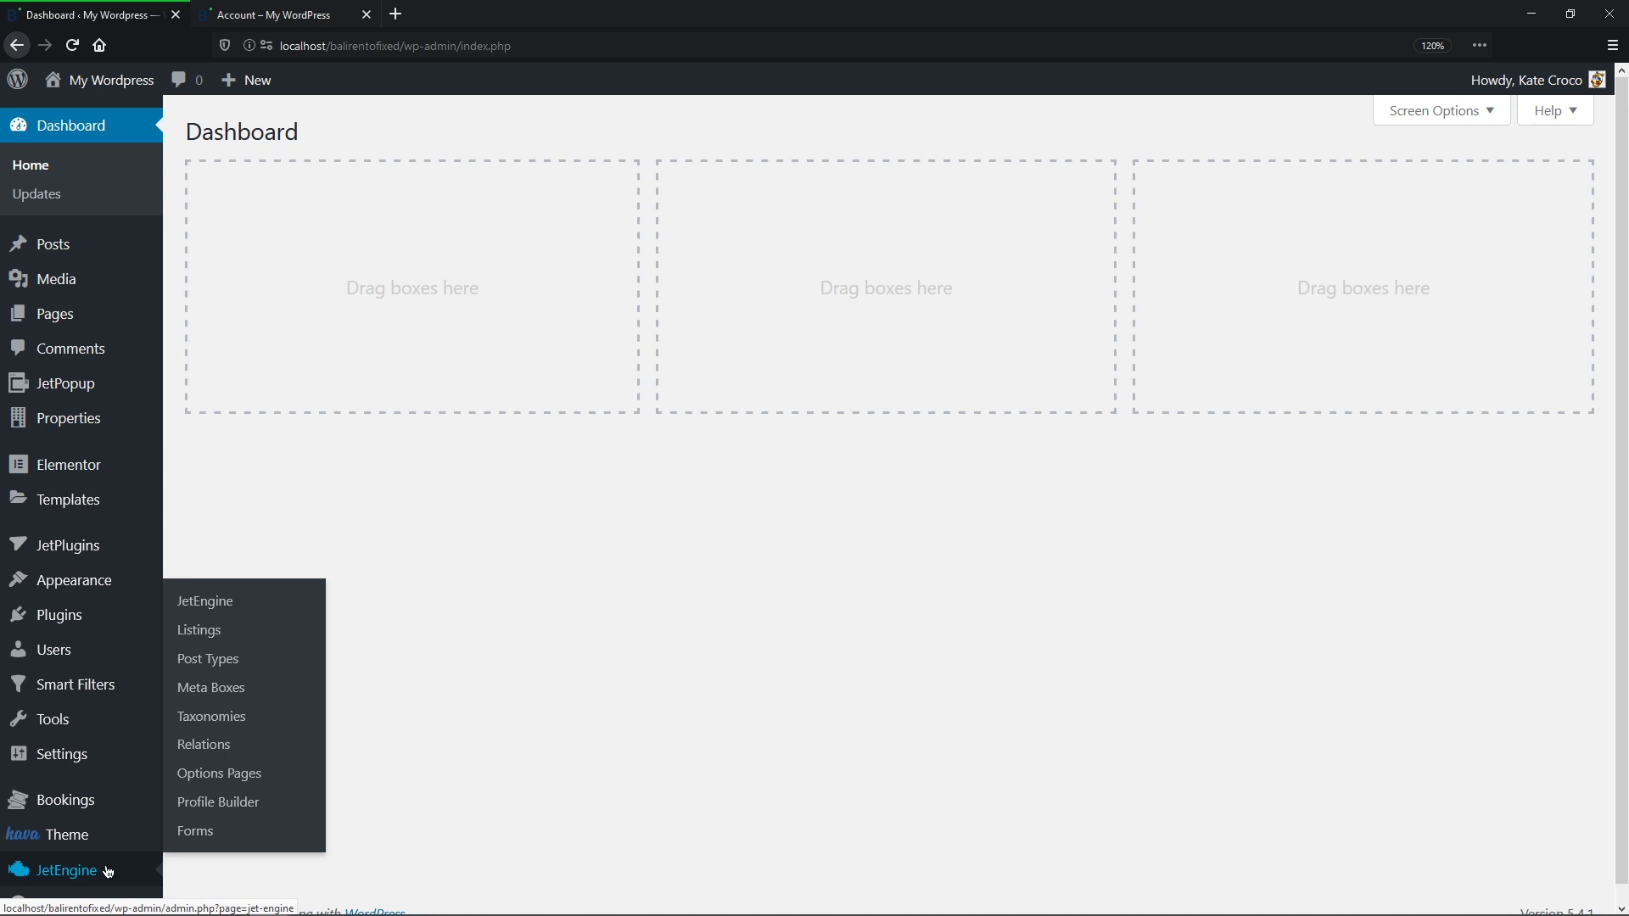
Step: Save JetEngine modules with Dynamic Visibility enabled, then edit the Single Properties template in Elementor
{"action": "left_click", "coordinate": [106, 870]}
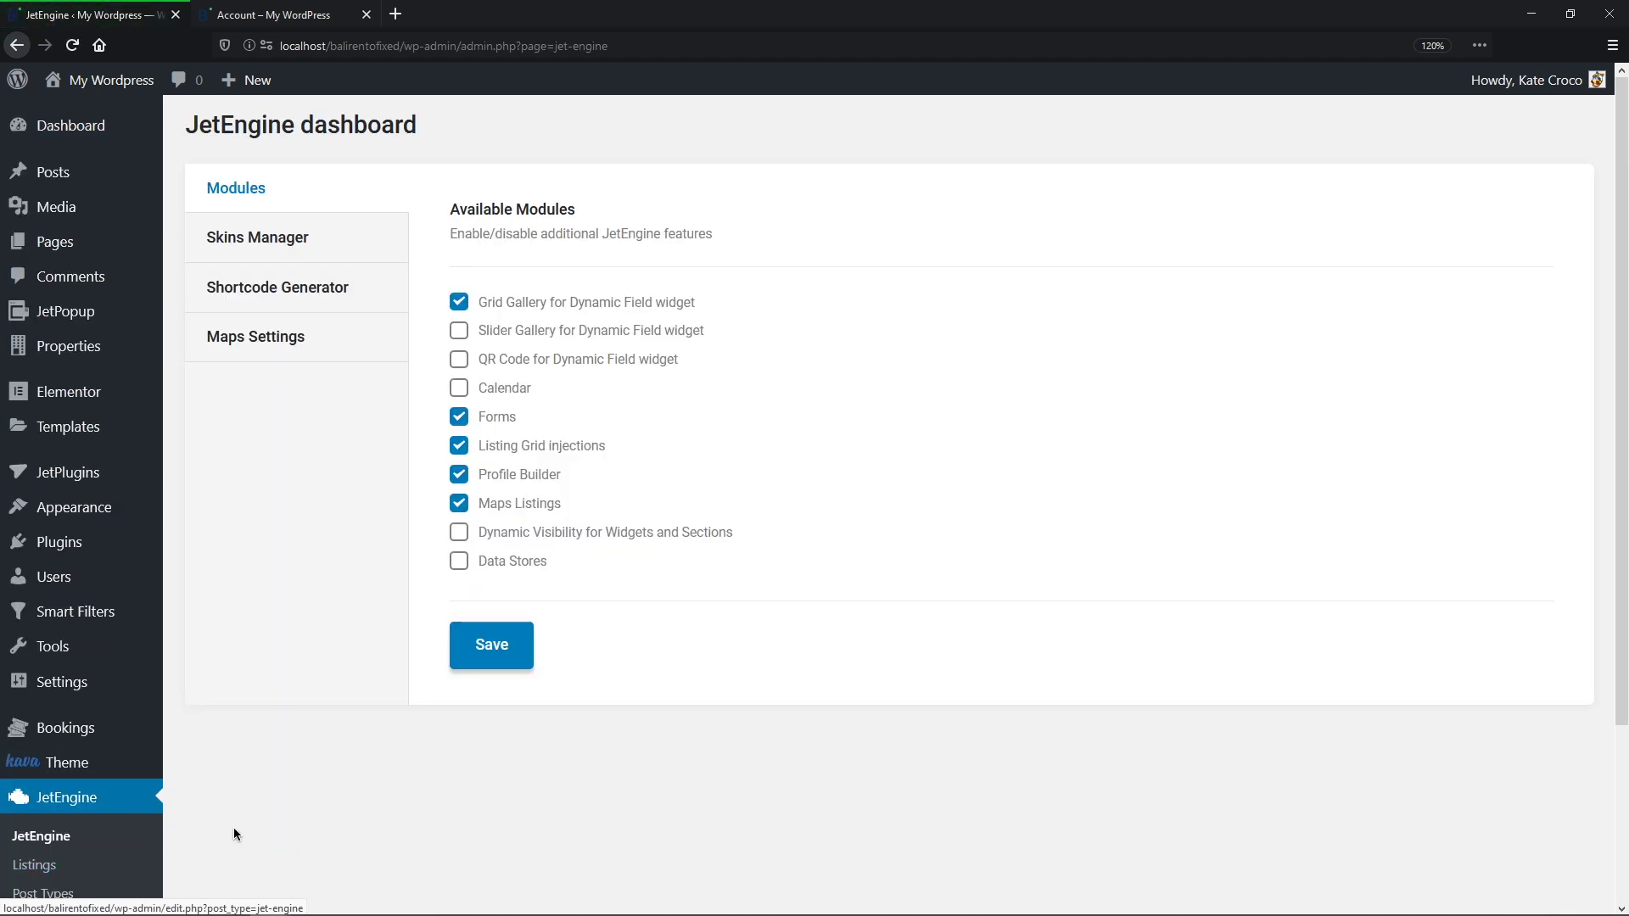
{"action": "left_click", "coordinate": [515, 643]}
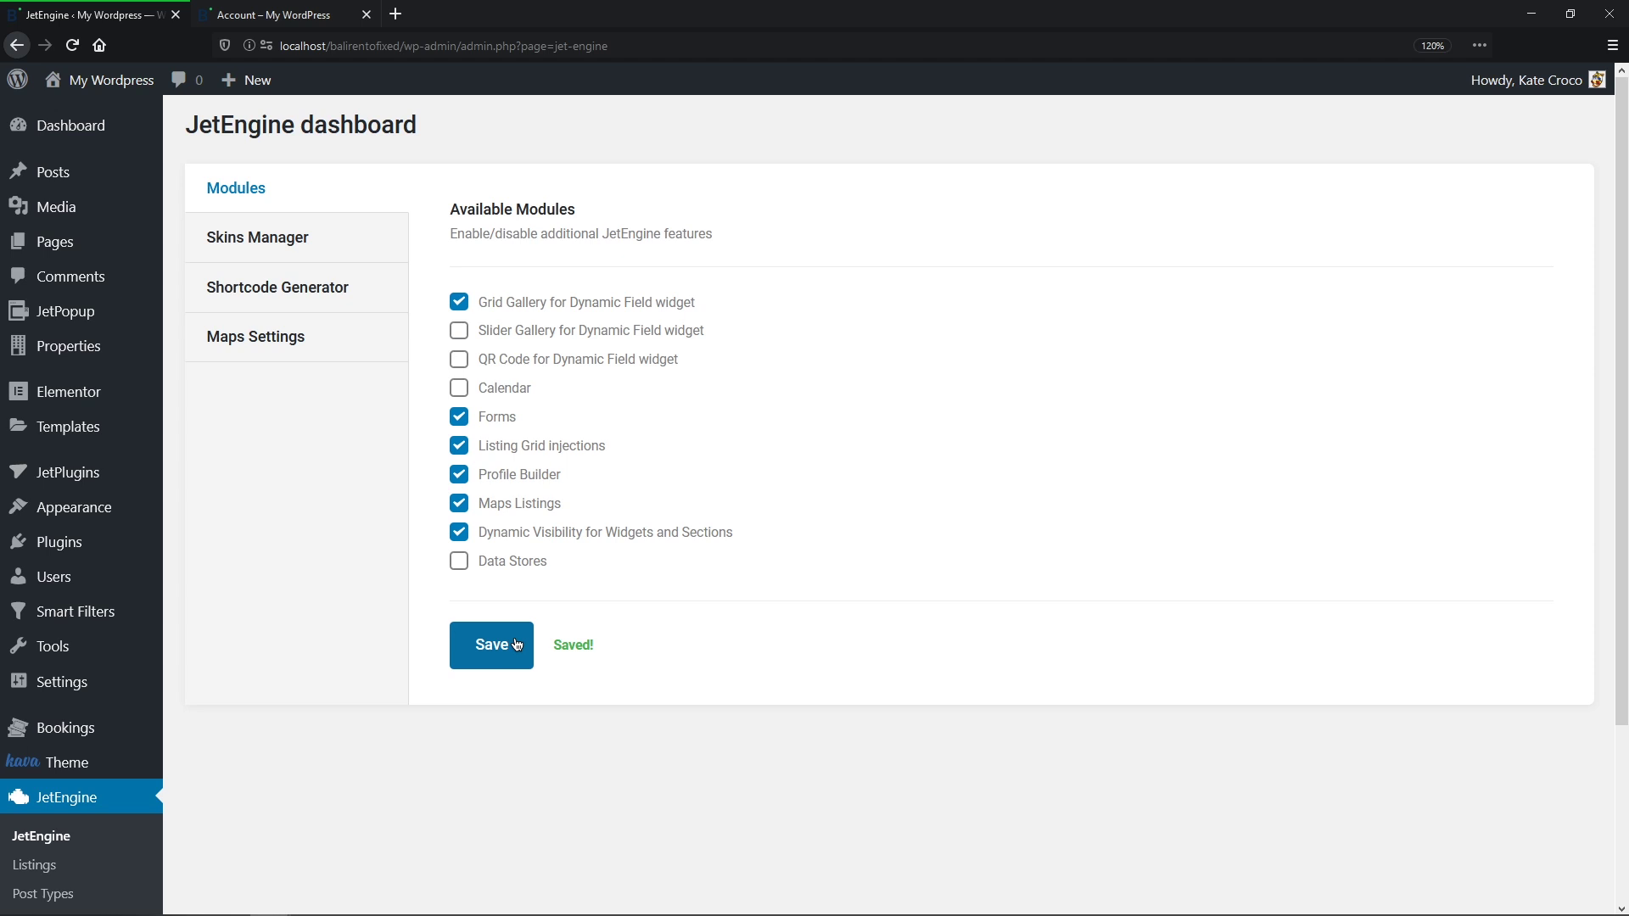
{"action": "mouse_move", "coordinate": [110, 473]}
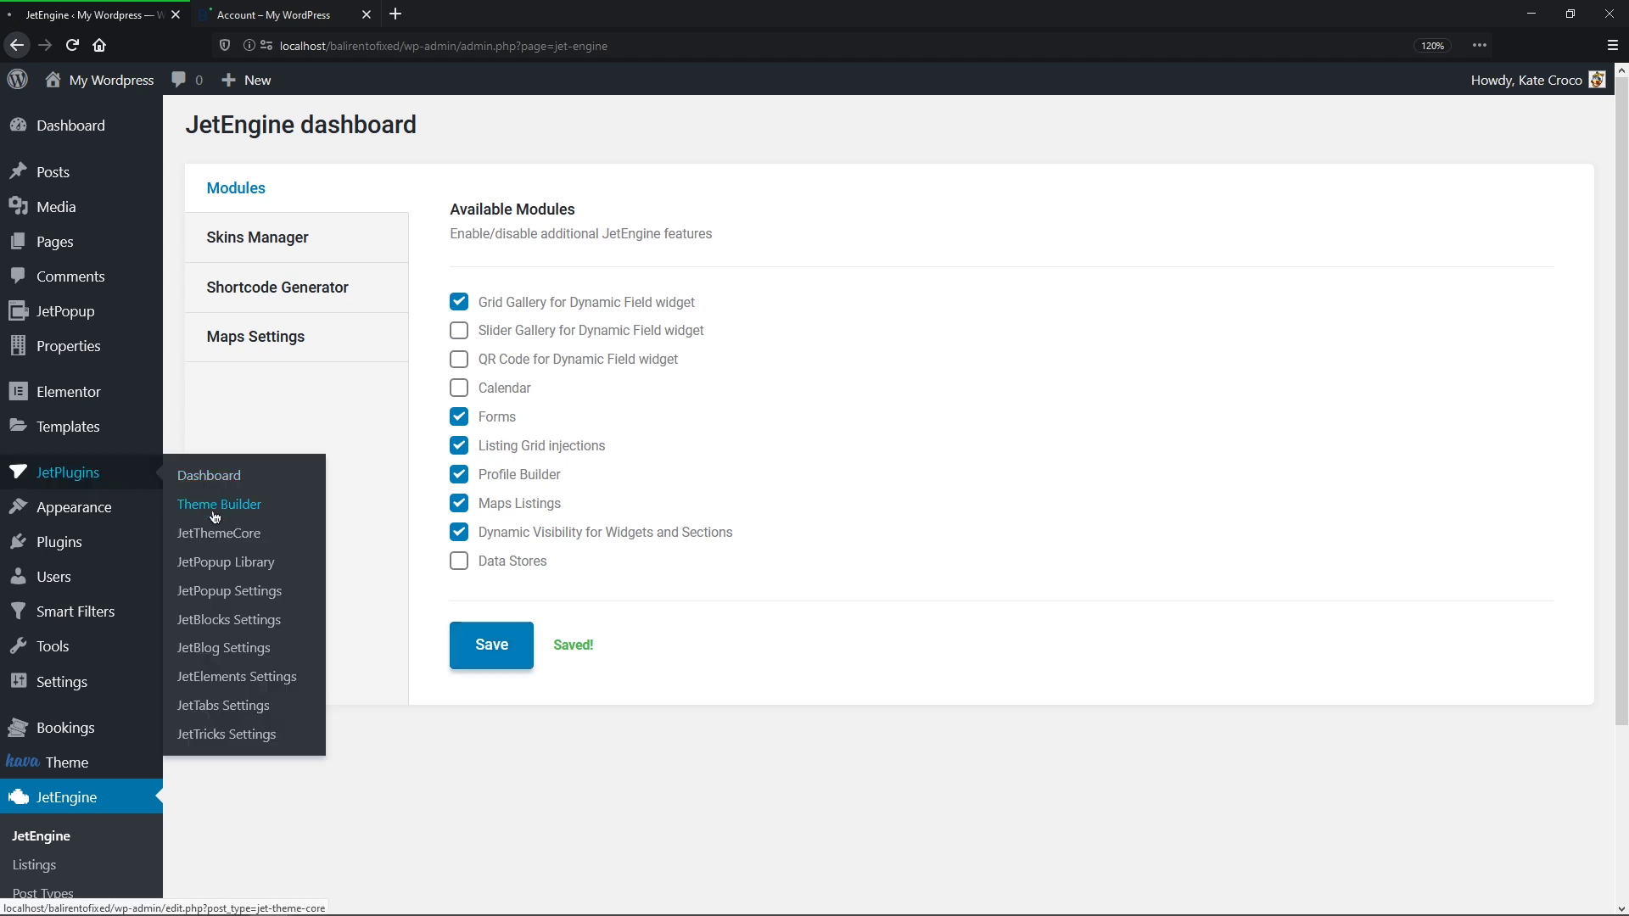
{"action": "left_click", "coordinate": [214, 506]}
{"action": "scroll", "coordinate": [212, 543], "scroll_direction": "down", "scroll_amount": 5}
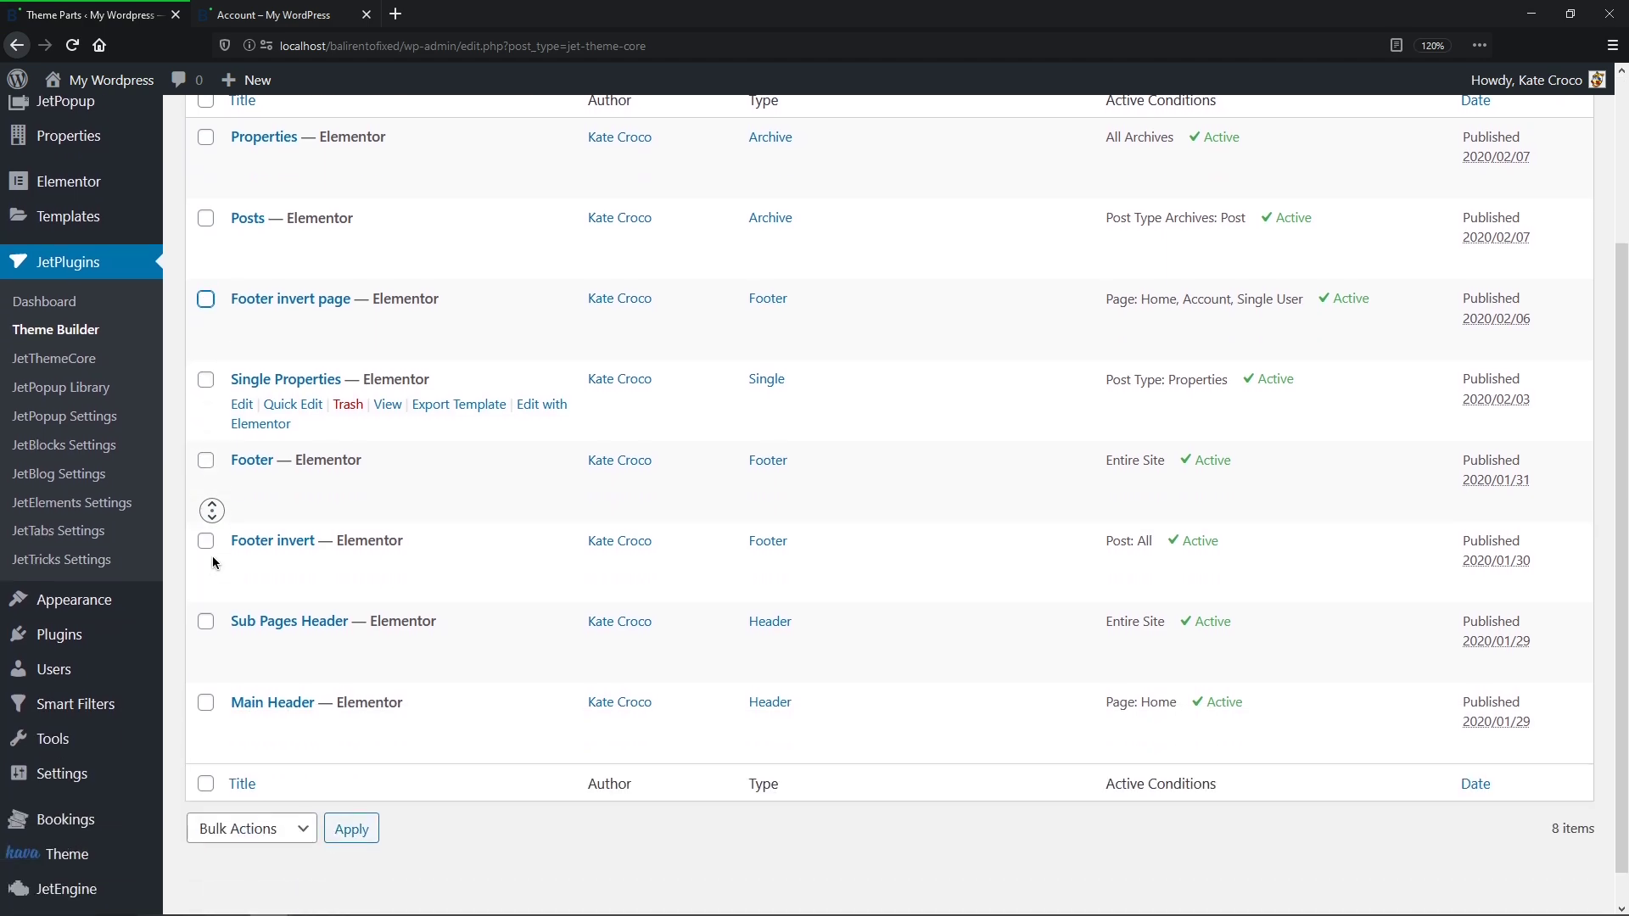
{"action": "left_click", "coordinate": [529, 374]}
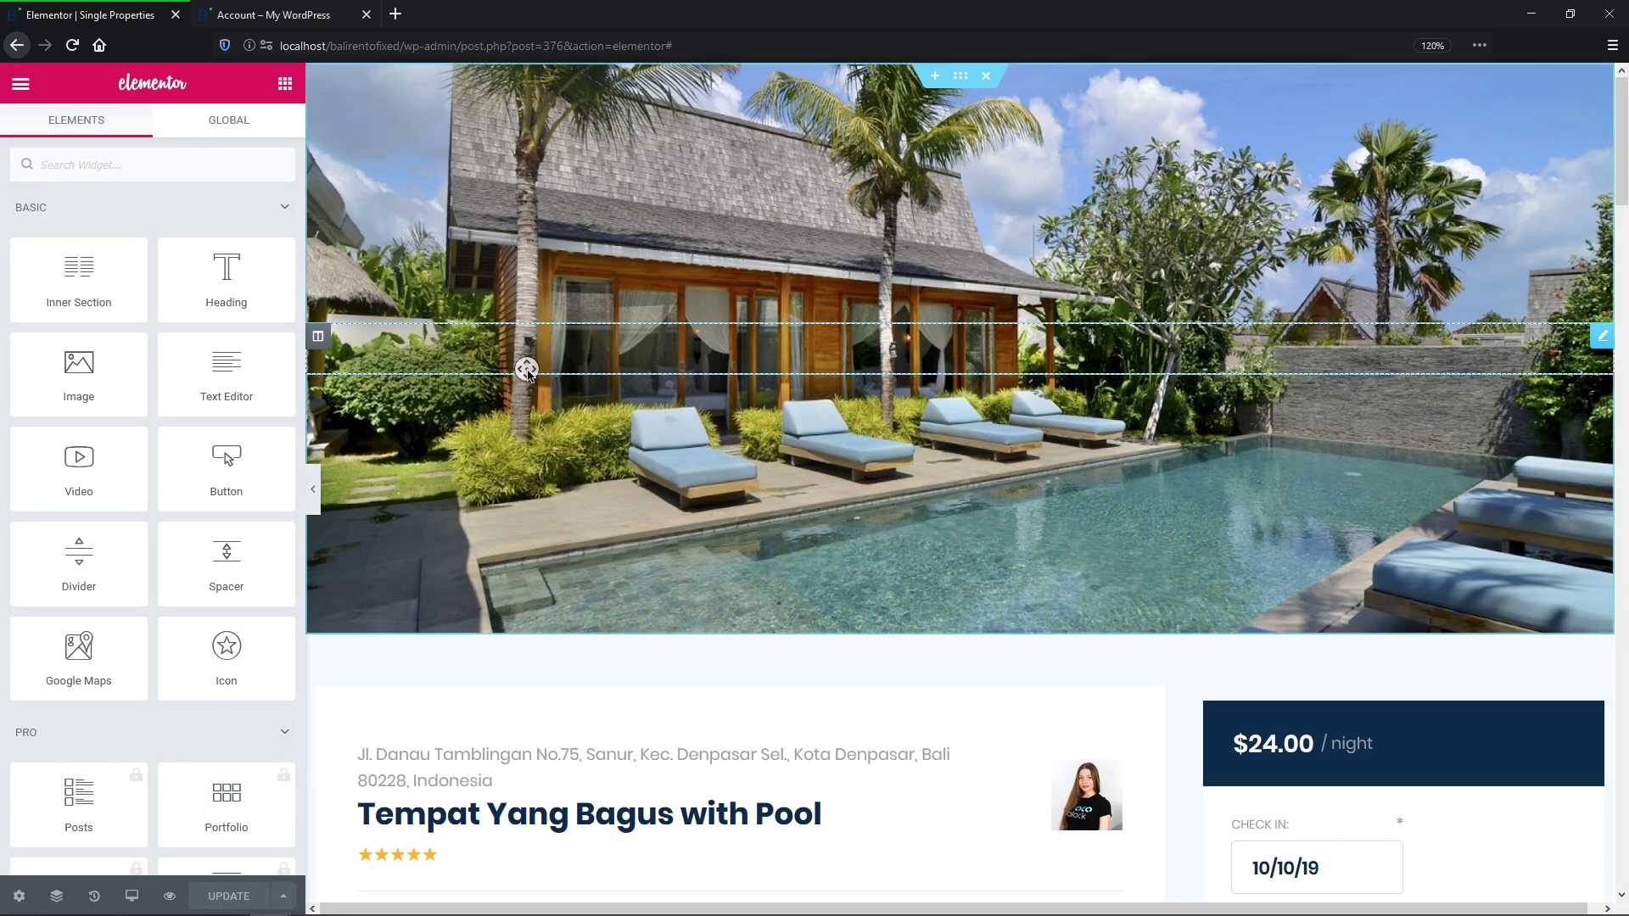
Step: Review the Pets heading and Types of Pets dynamic field, then switch to the My property page
{"action": "scroll", "coordinate": [526, 373], "scroll_direction": "down", "scroll_amount": 10}
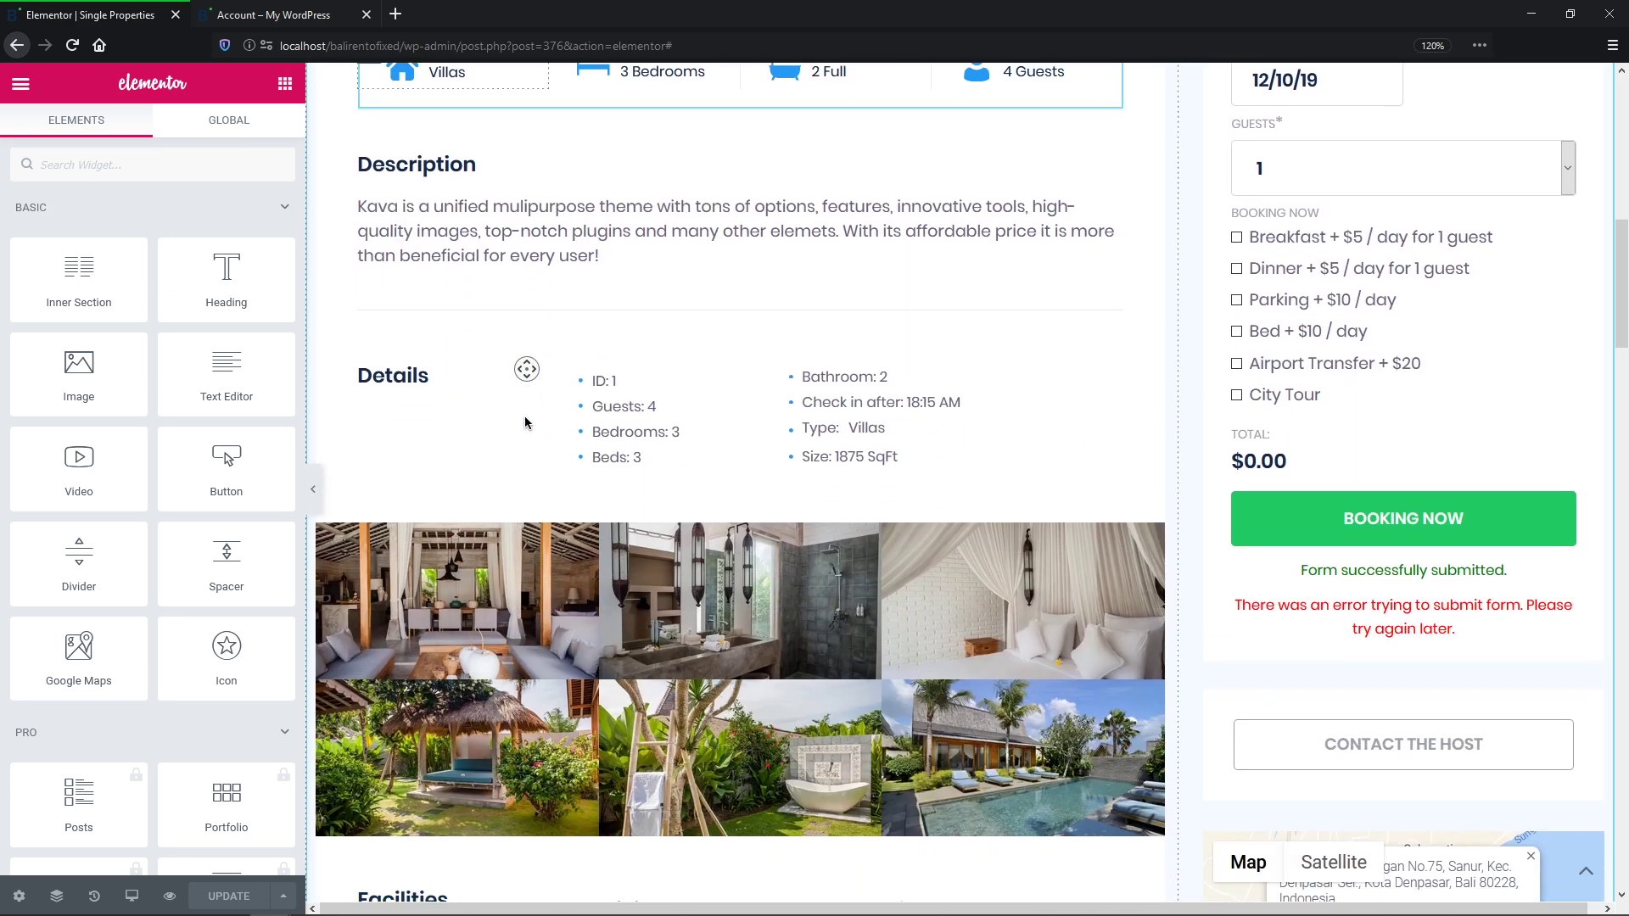
{"action": "scroll", "coordinate": [525, 422], "scroll_direction": "down", "scroll_amount": 15}
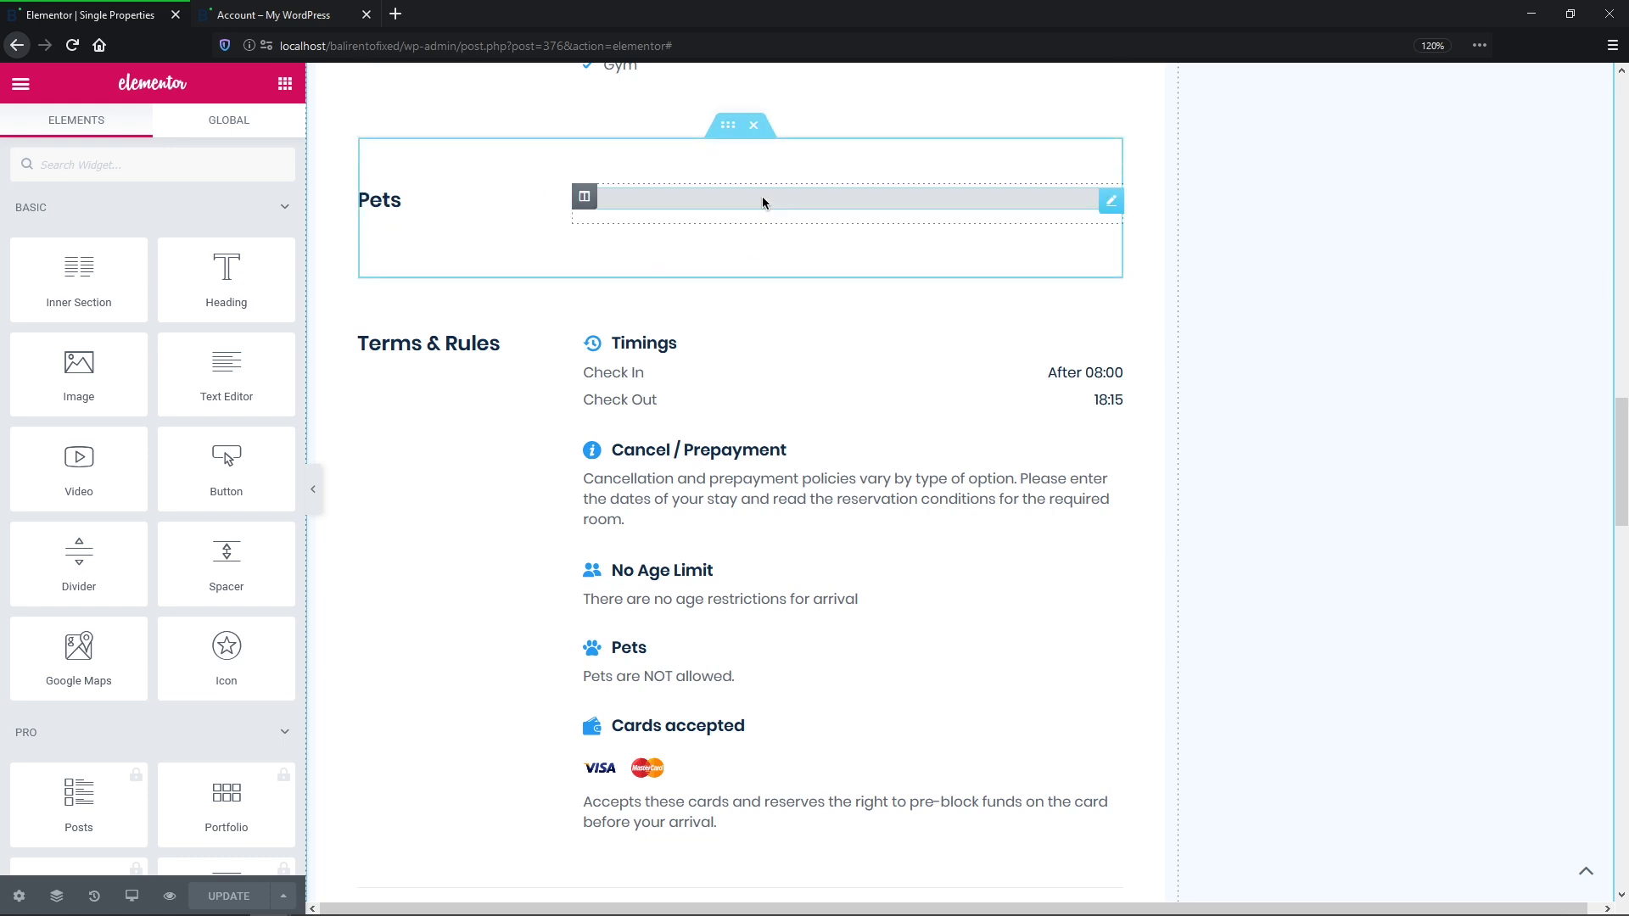
{"action": "left_click", "coordinate": [764, 202]}
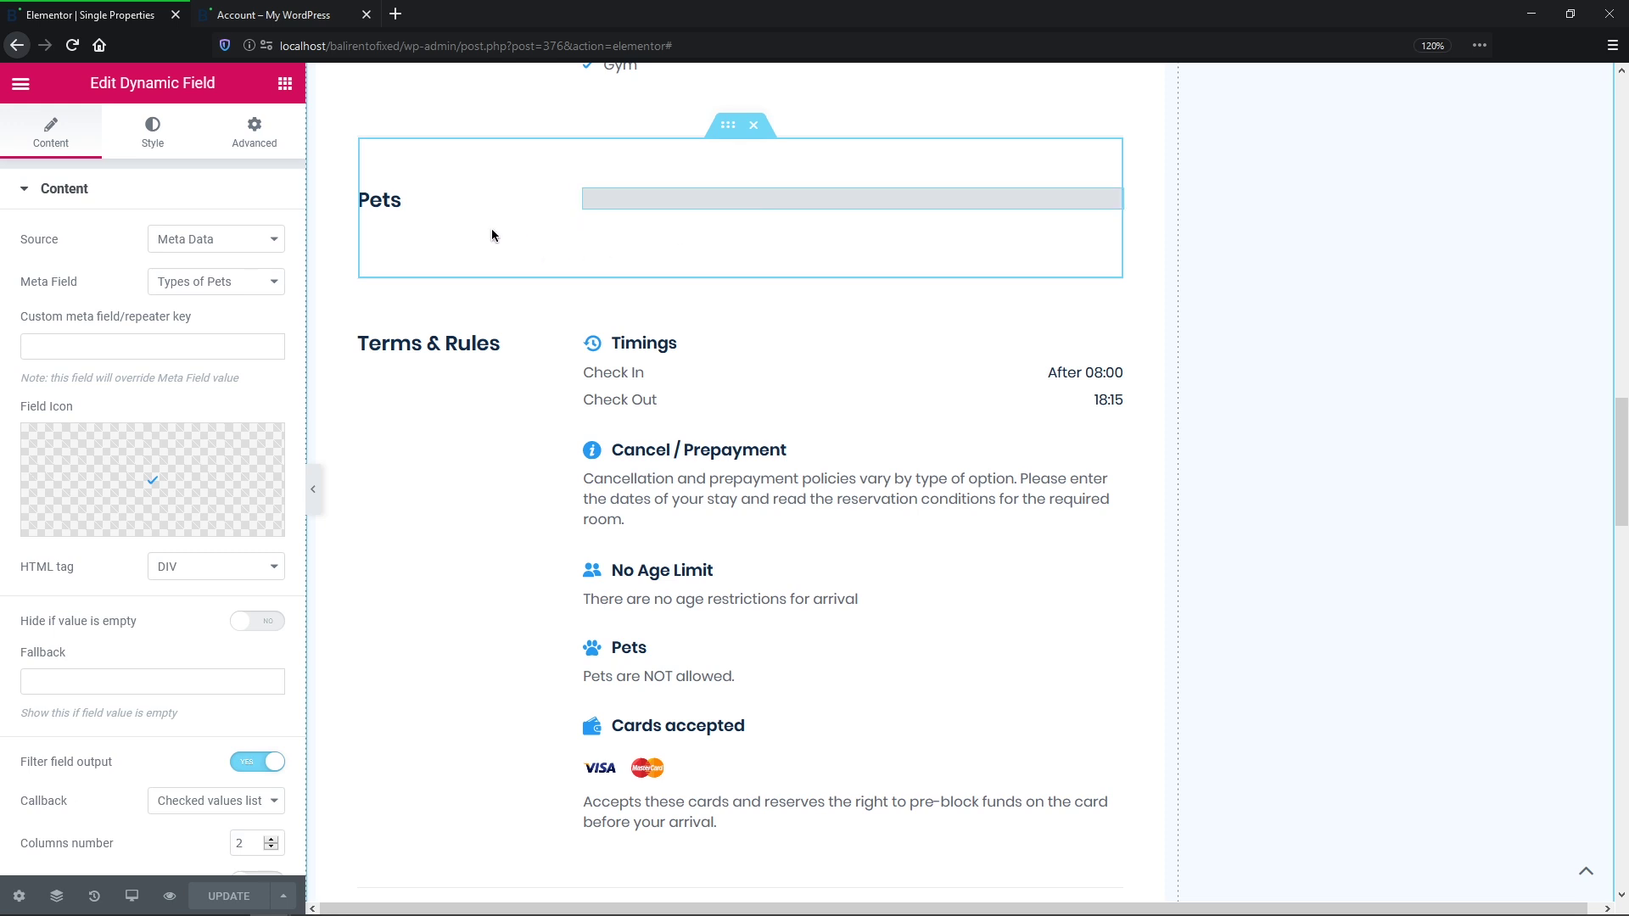
{"action": "left_click", "coordinate": [446, 199]}
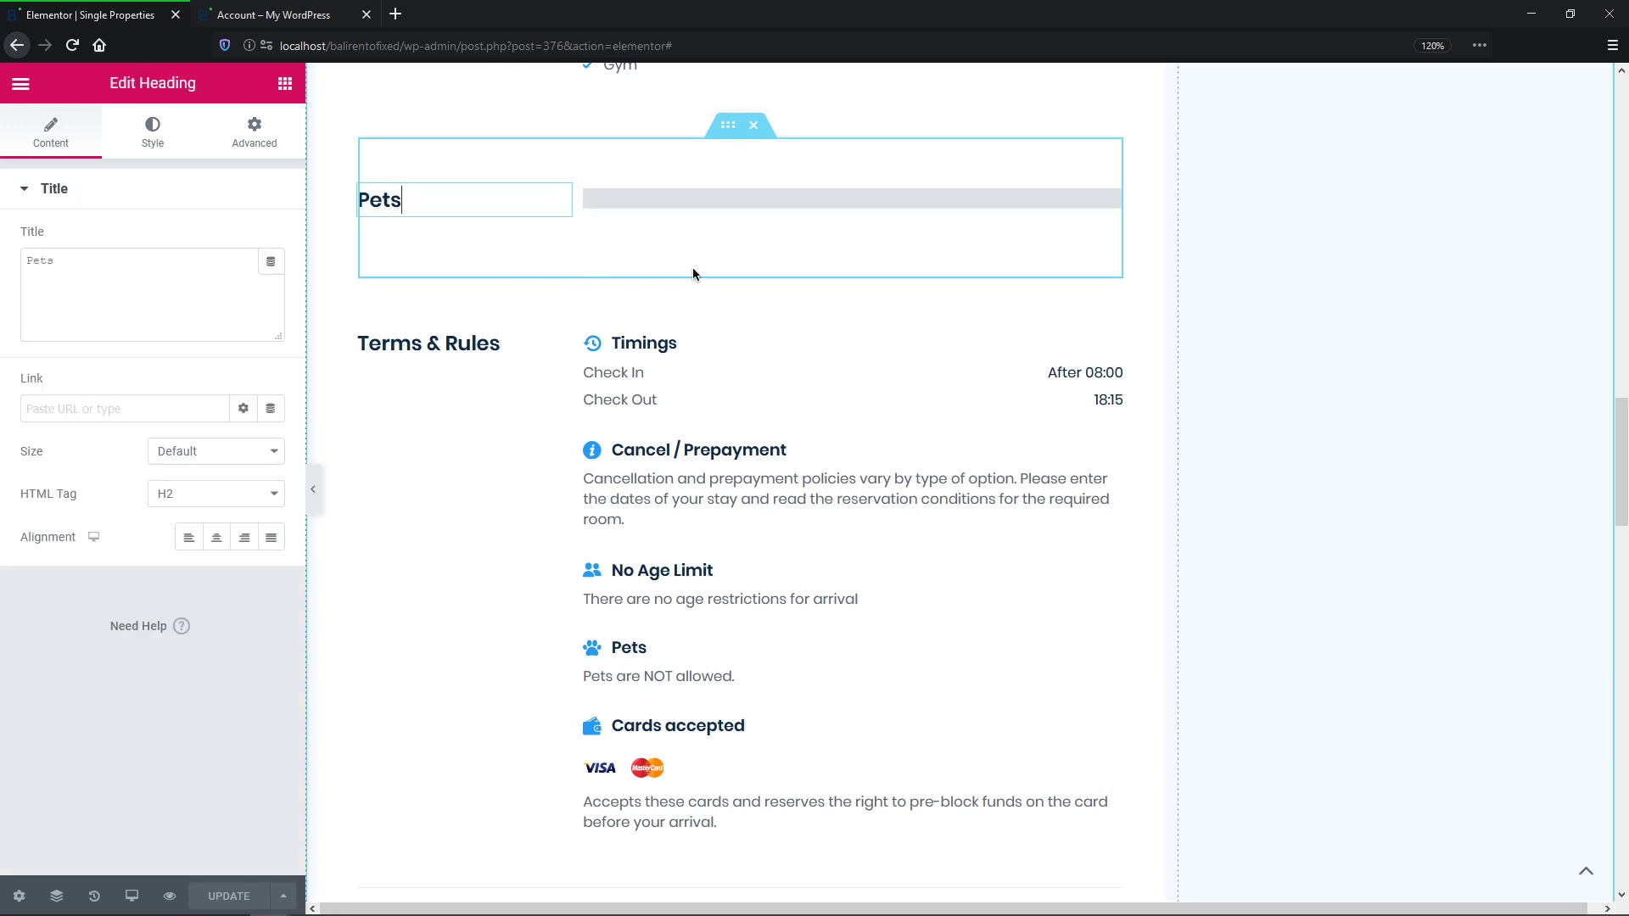
{"action": "left_click", "coordinate": [315, 20]}
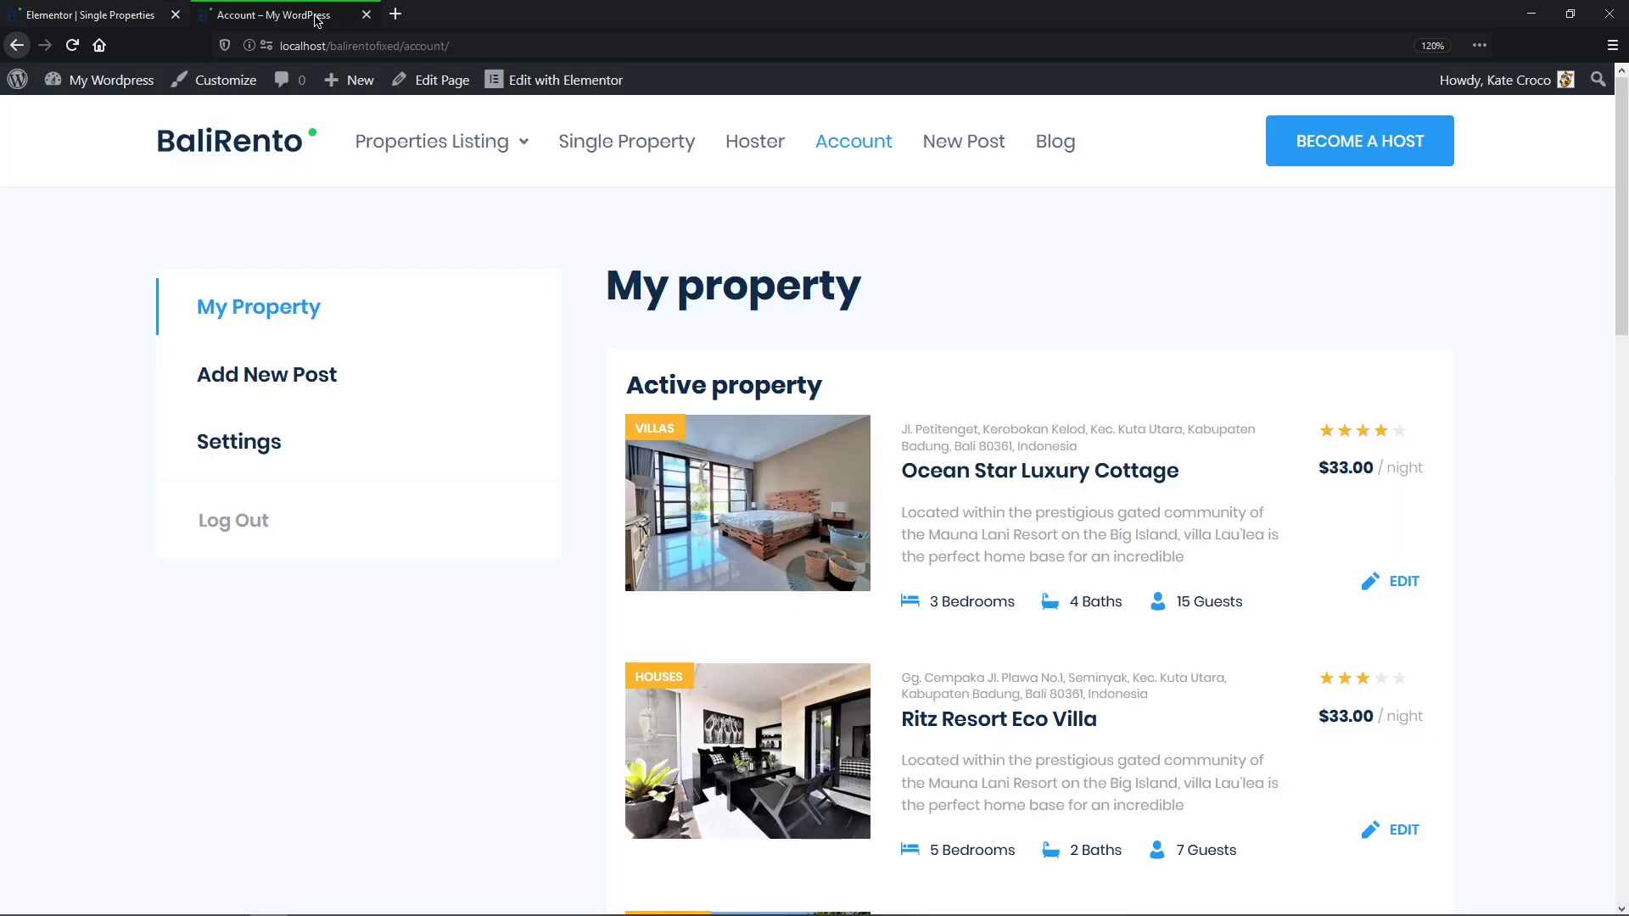
Step: Check the Ocean Star Luxury Cottage page, where Pets shows empty, then go back to My property
{"action": "left_click", "coordinate": [841, 464]}
{"action": "middle_click", "coordinate": [838, 460]}
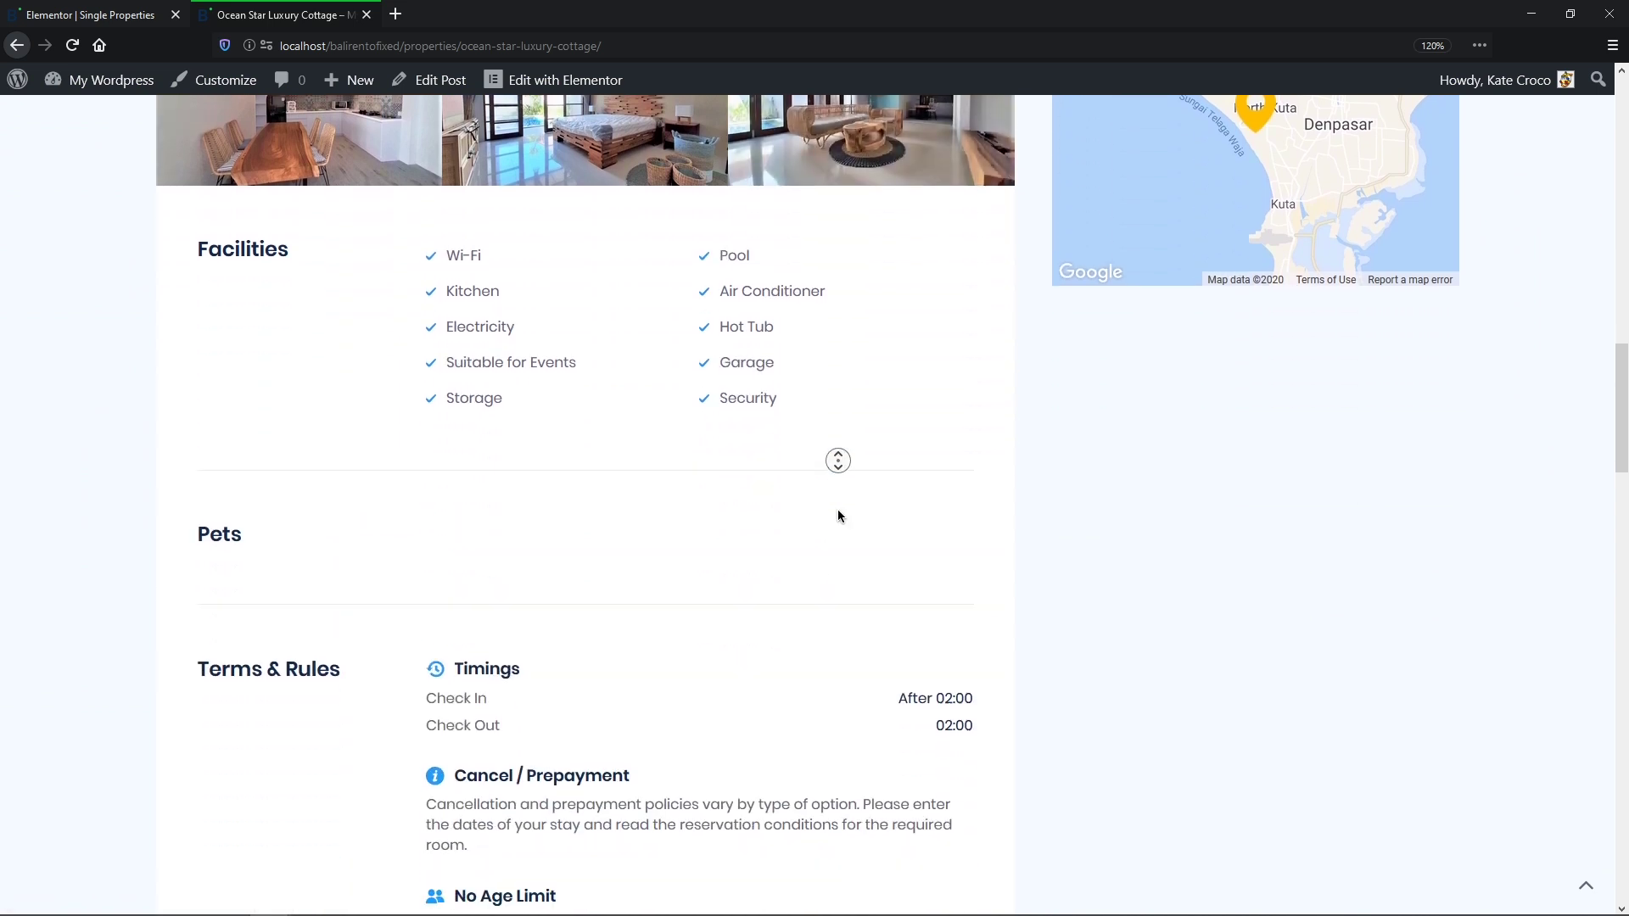
{"action": "middle_click", "coordinate": [838, 511]}
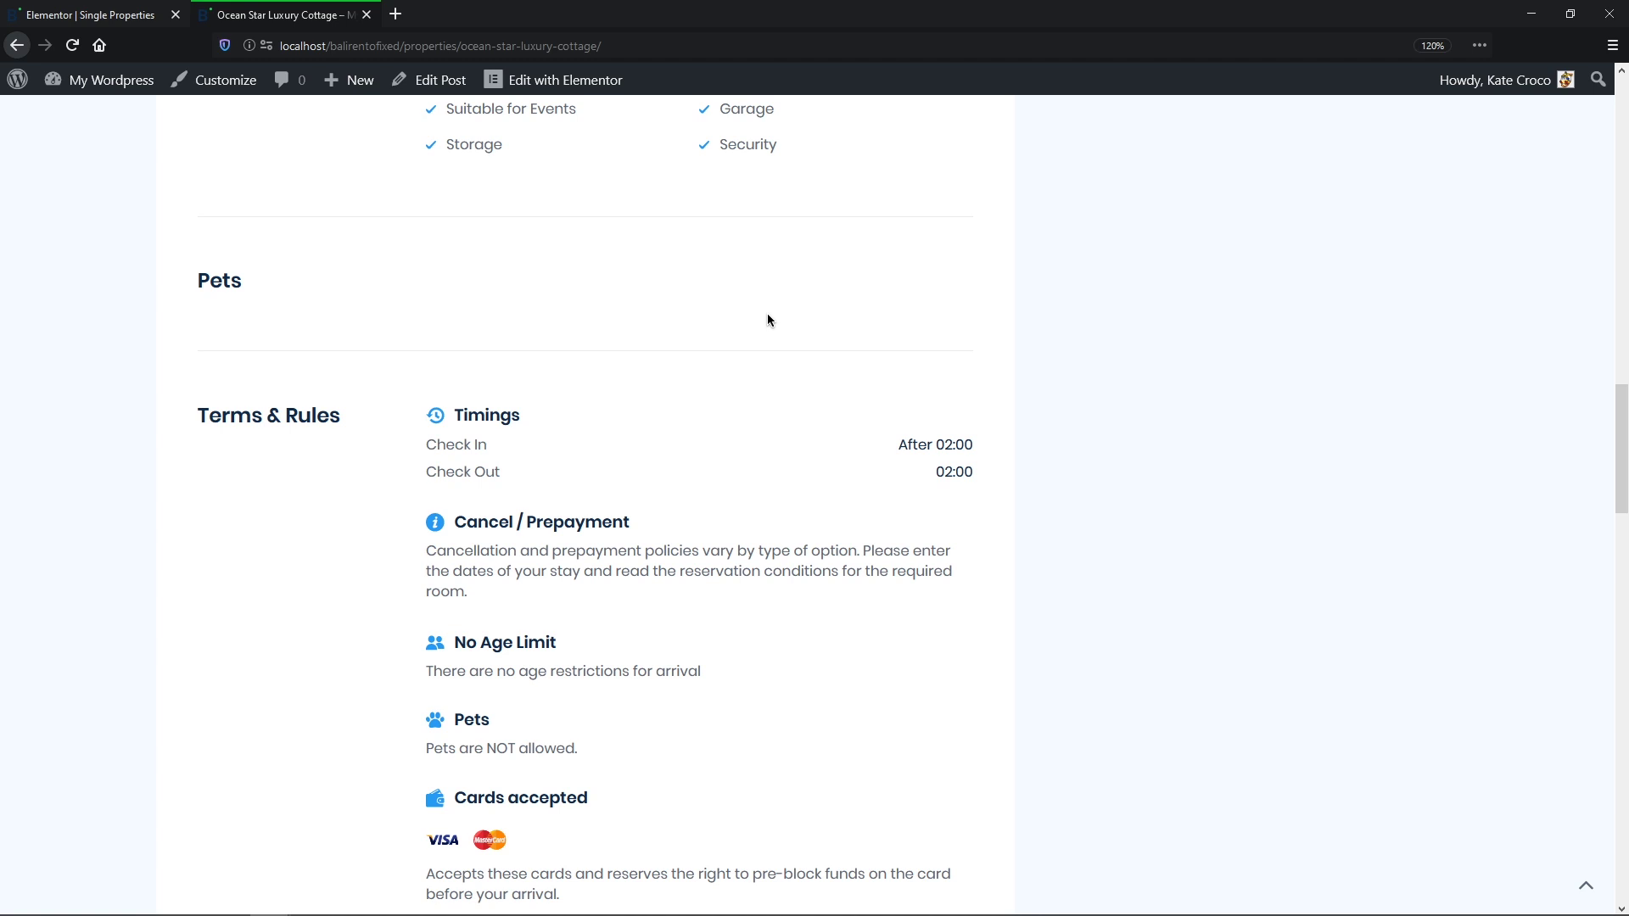
{"action": "left_click", "coordinate": [15, 46]}
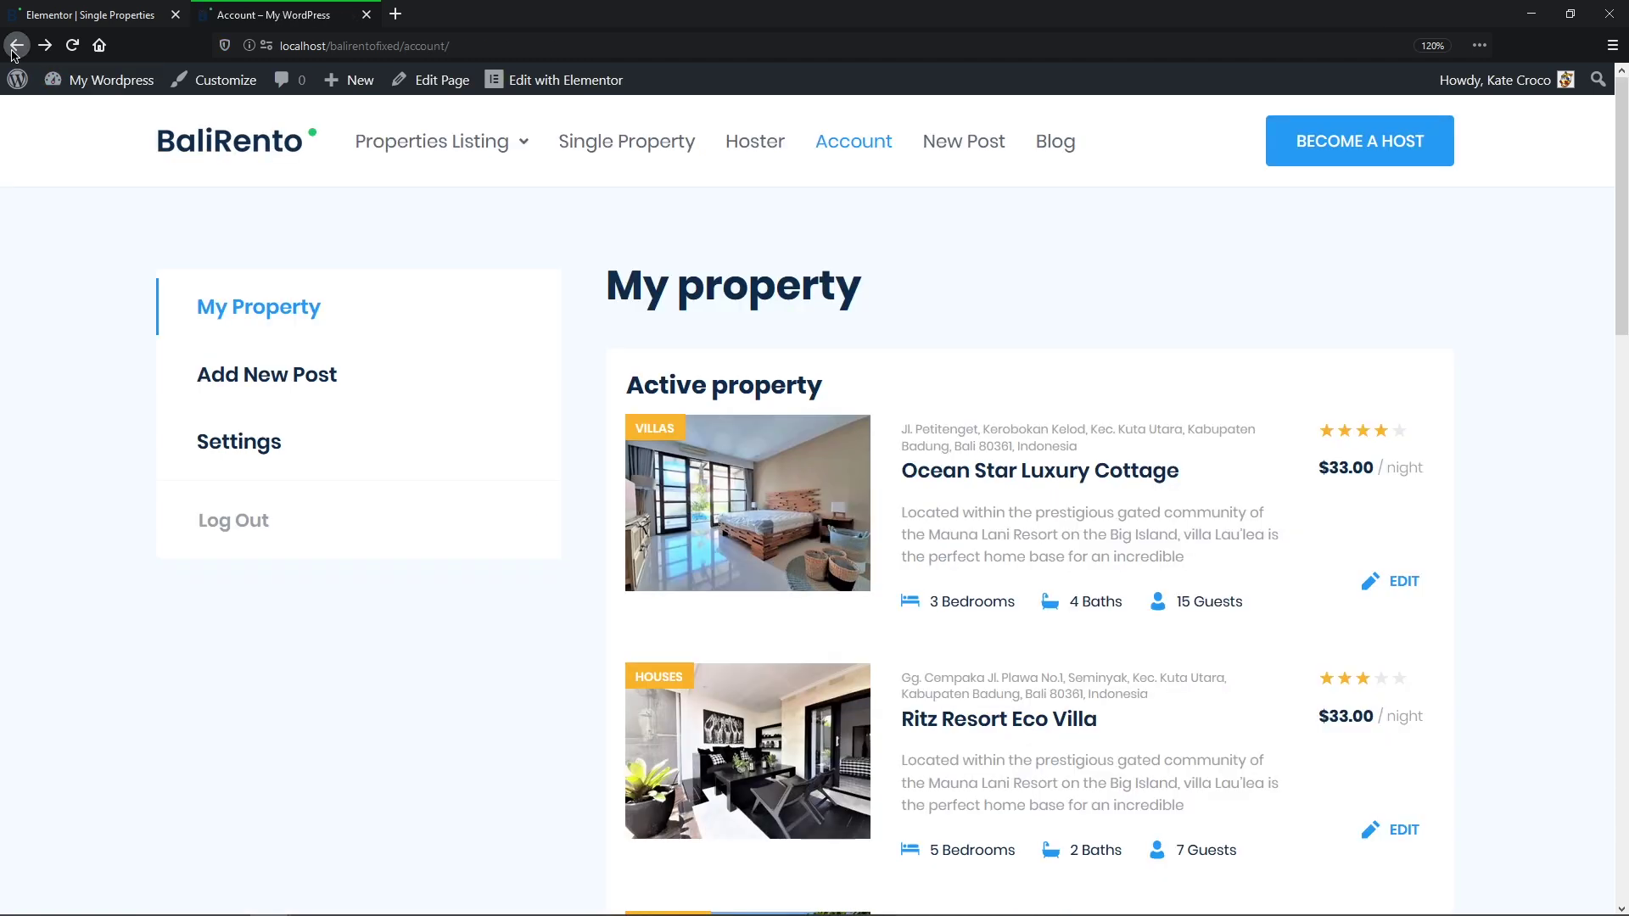
Step: Enable Dynamic Visibility on the Pets section, set to show it when the condition is met
{"action": "left_click", "coordinate": [64, 21]}
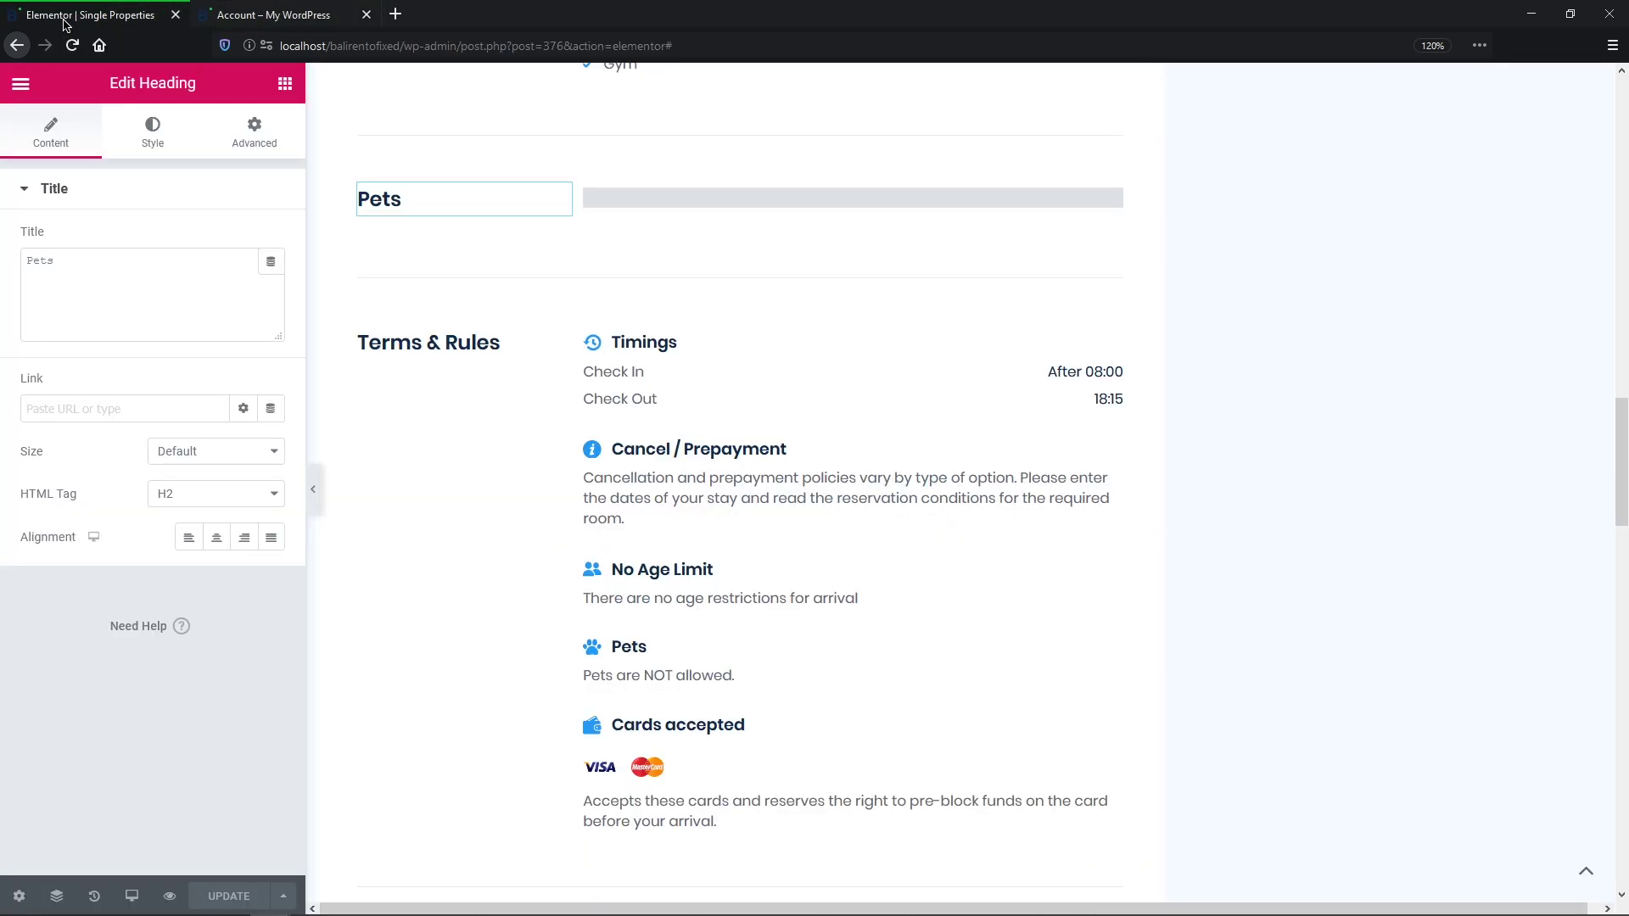
{"action": "left_click", "coordinate": [726, 127]}
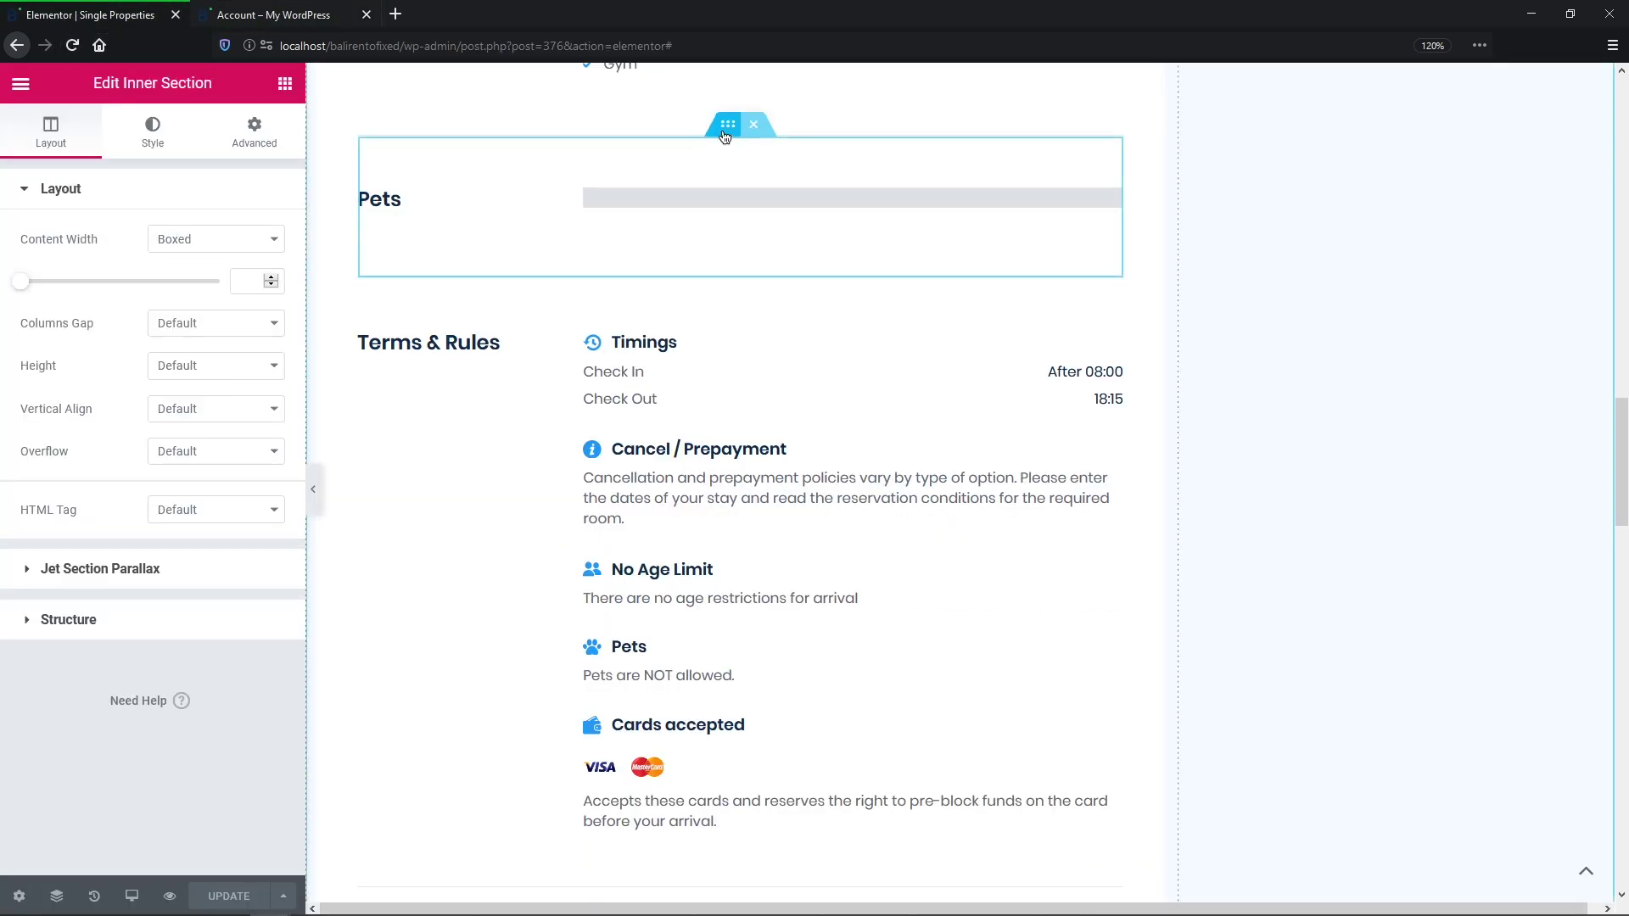
{"action": "left_click", "coordinate": [254, 144]}
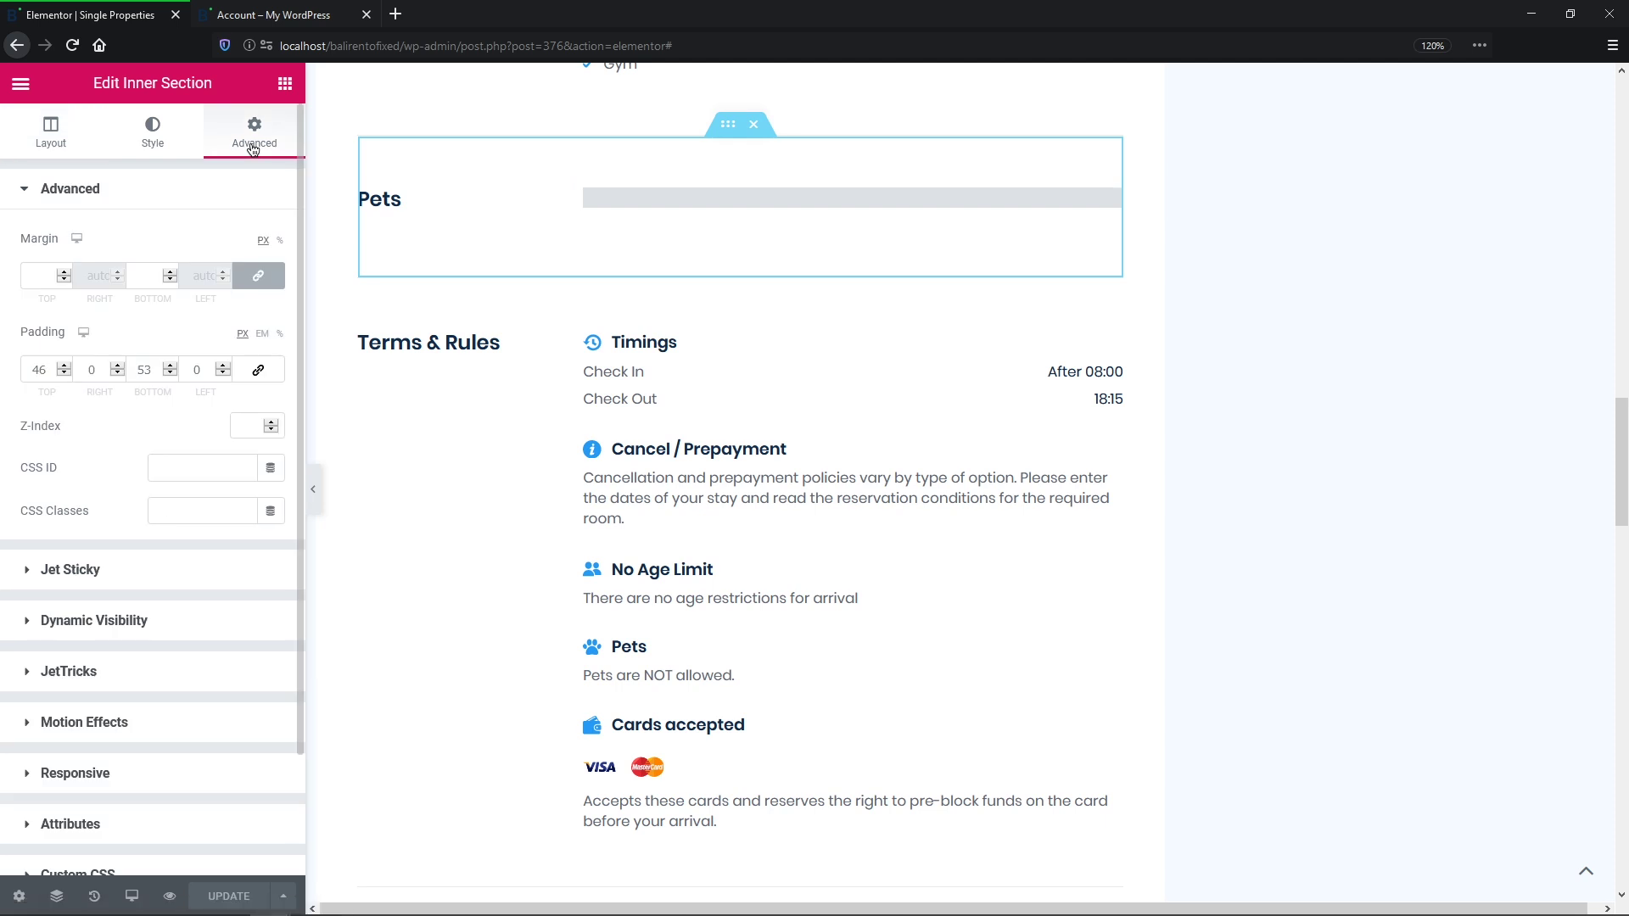
{"action": "left_click", "coordinate": [66, 621]}
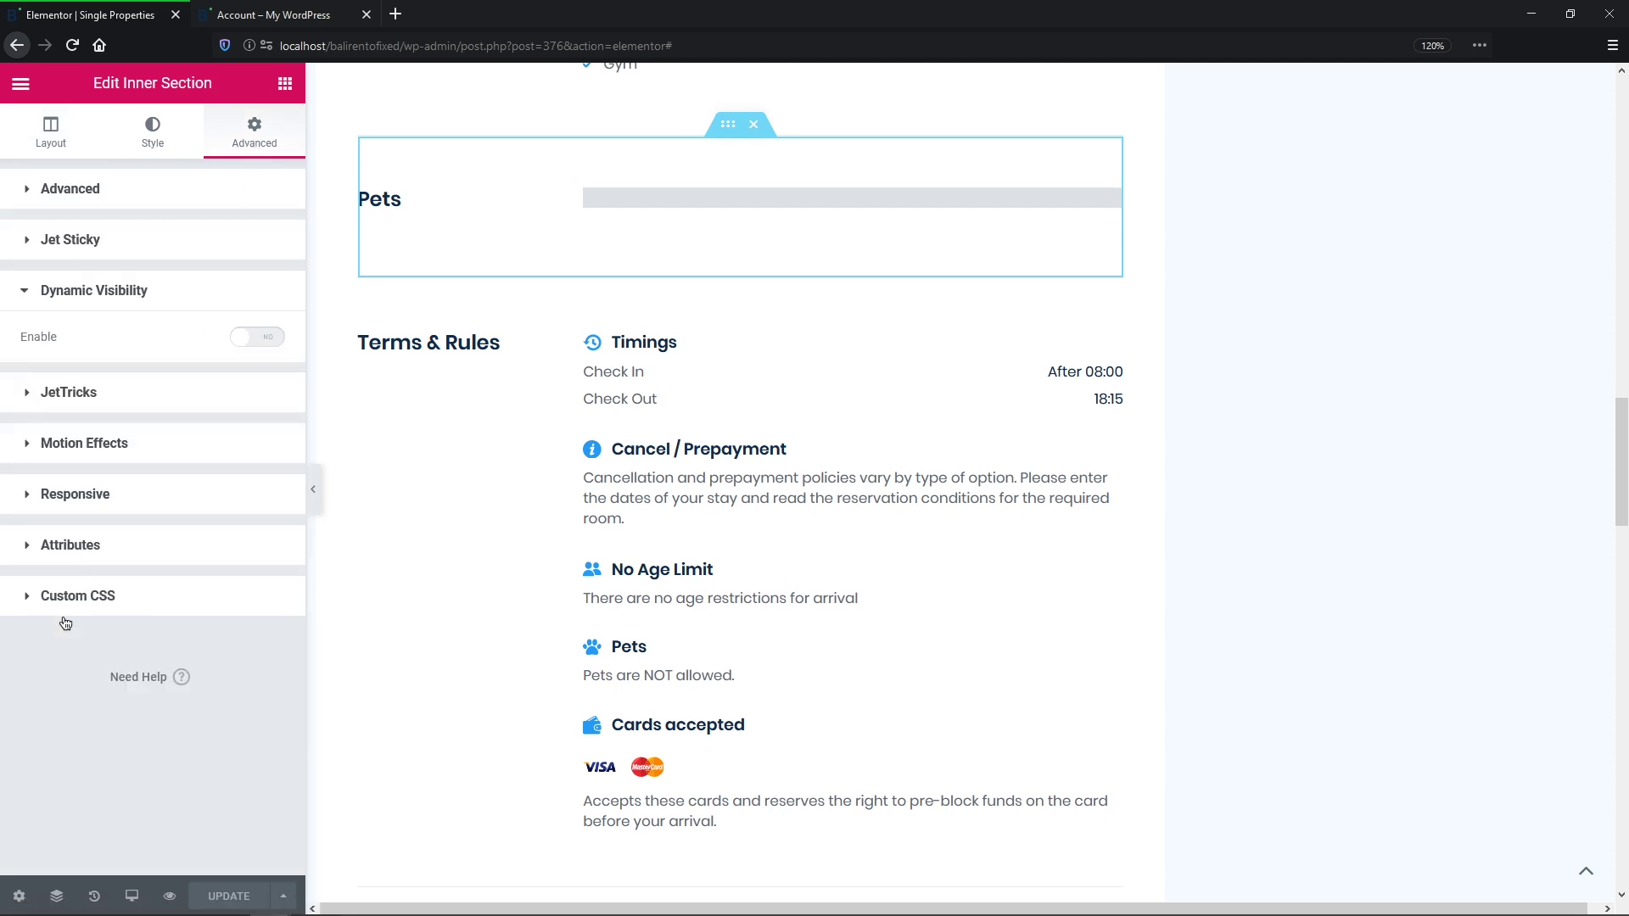
{"action": "left_click", "coordinate": [270, 338]}
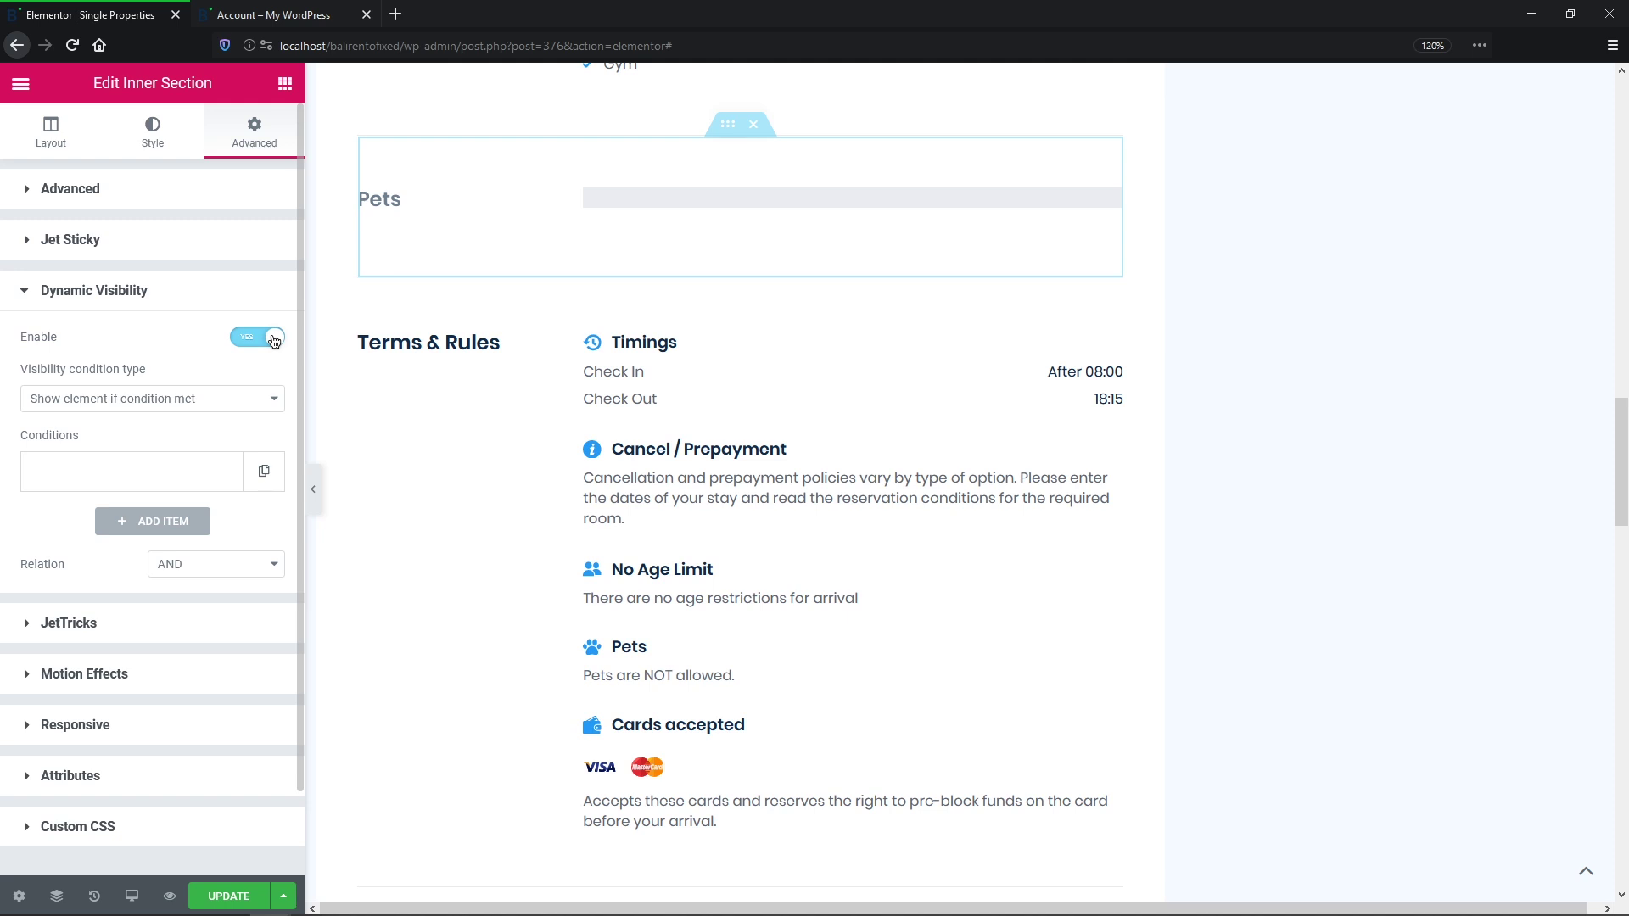
{"action": "left_click", "coordinate": [278, 398]}
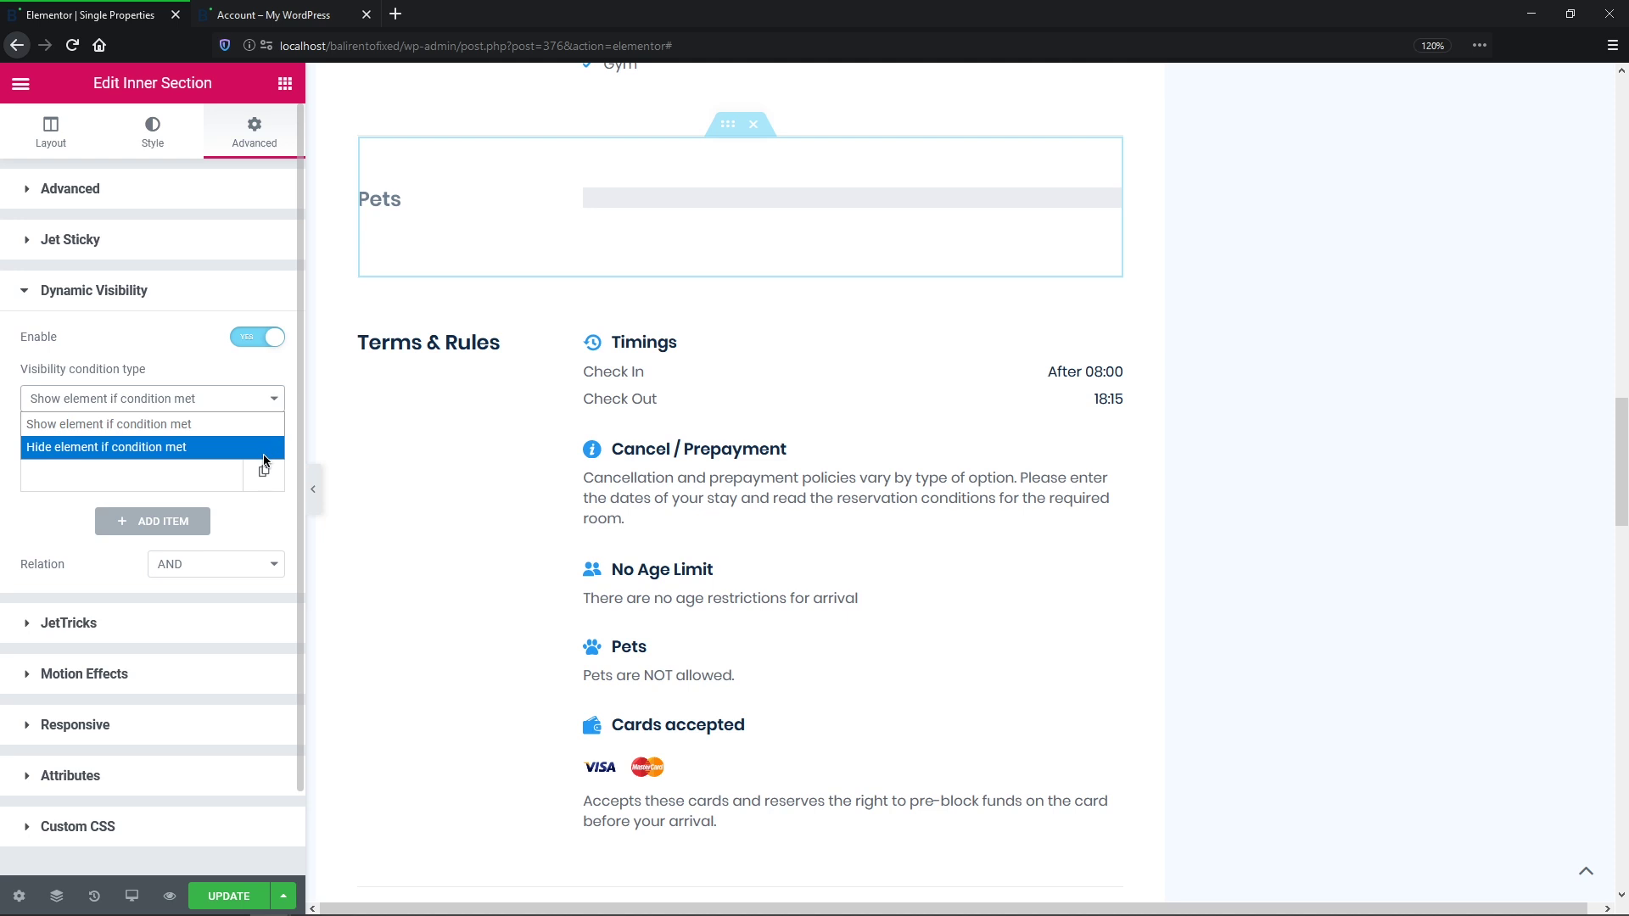
{"action": "left_click", "coordinate": [273, 425]}
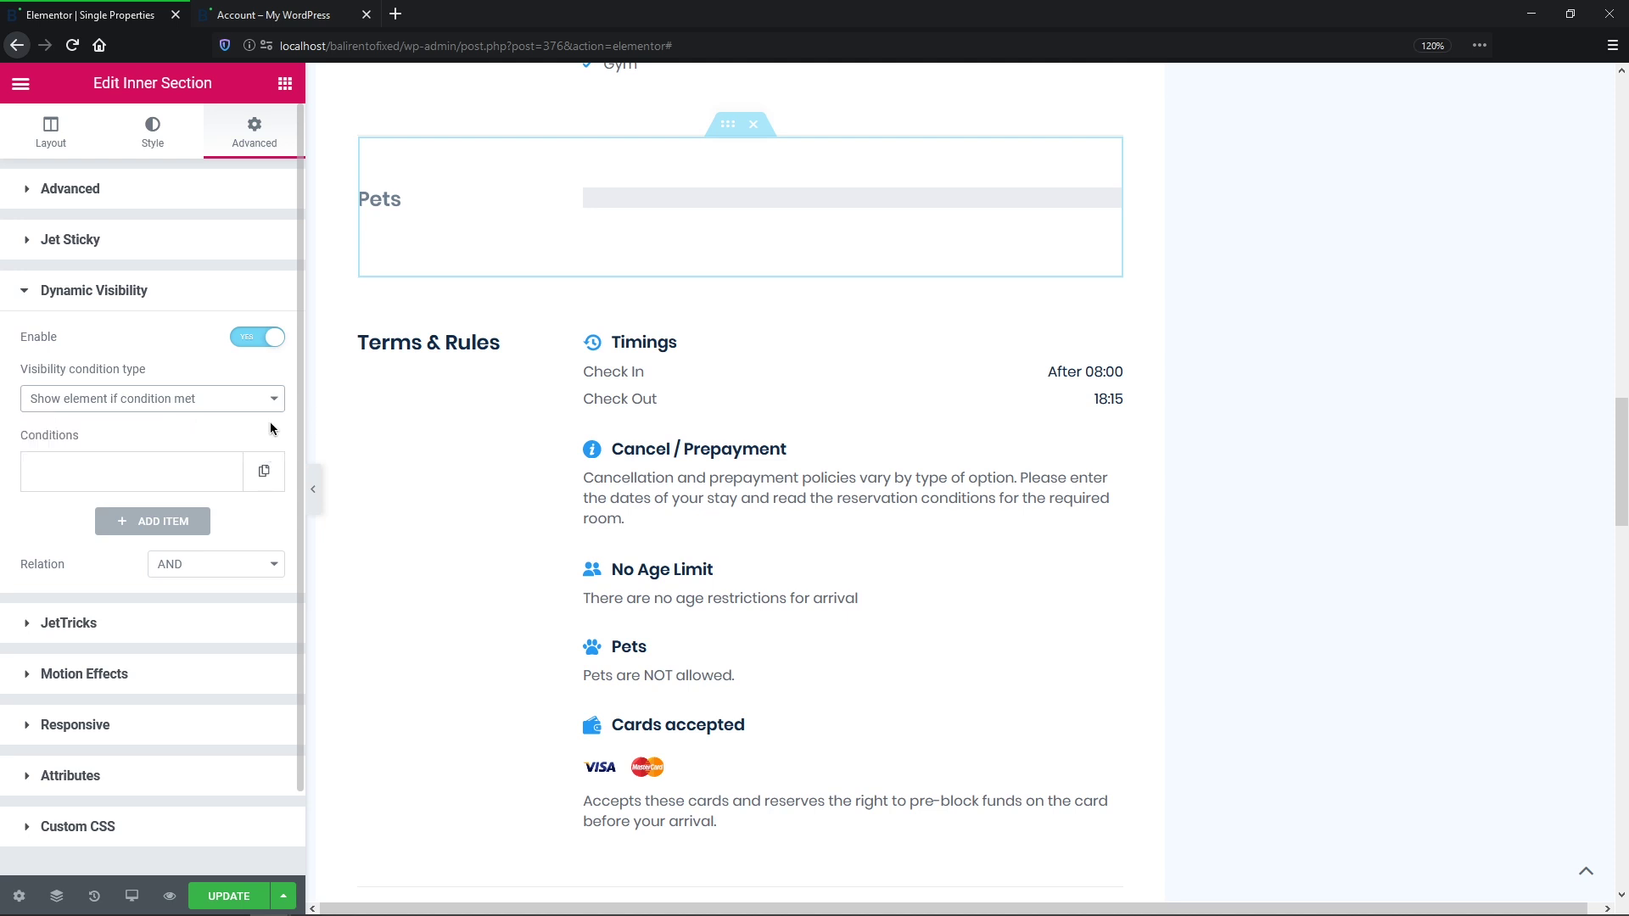
Step: Add an Exists condition on the types-of-pets field, save the template, and return to My property
{"action": "left_click", "coordinate": [196, 480]}
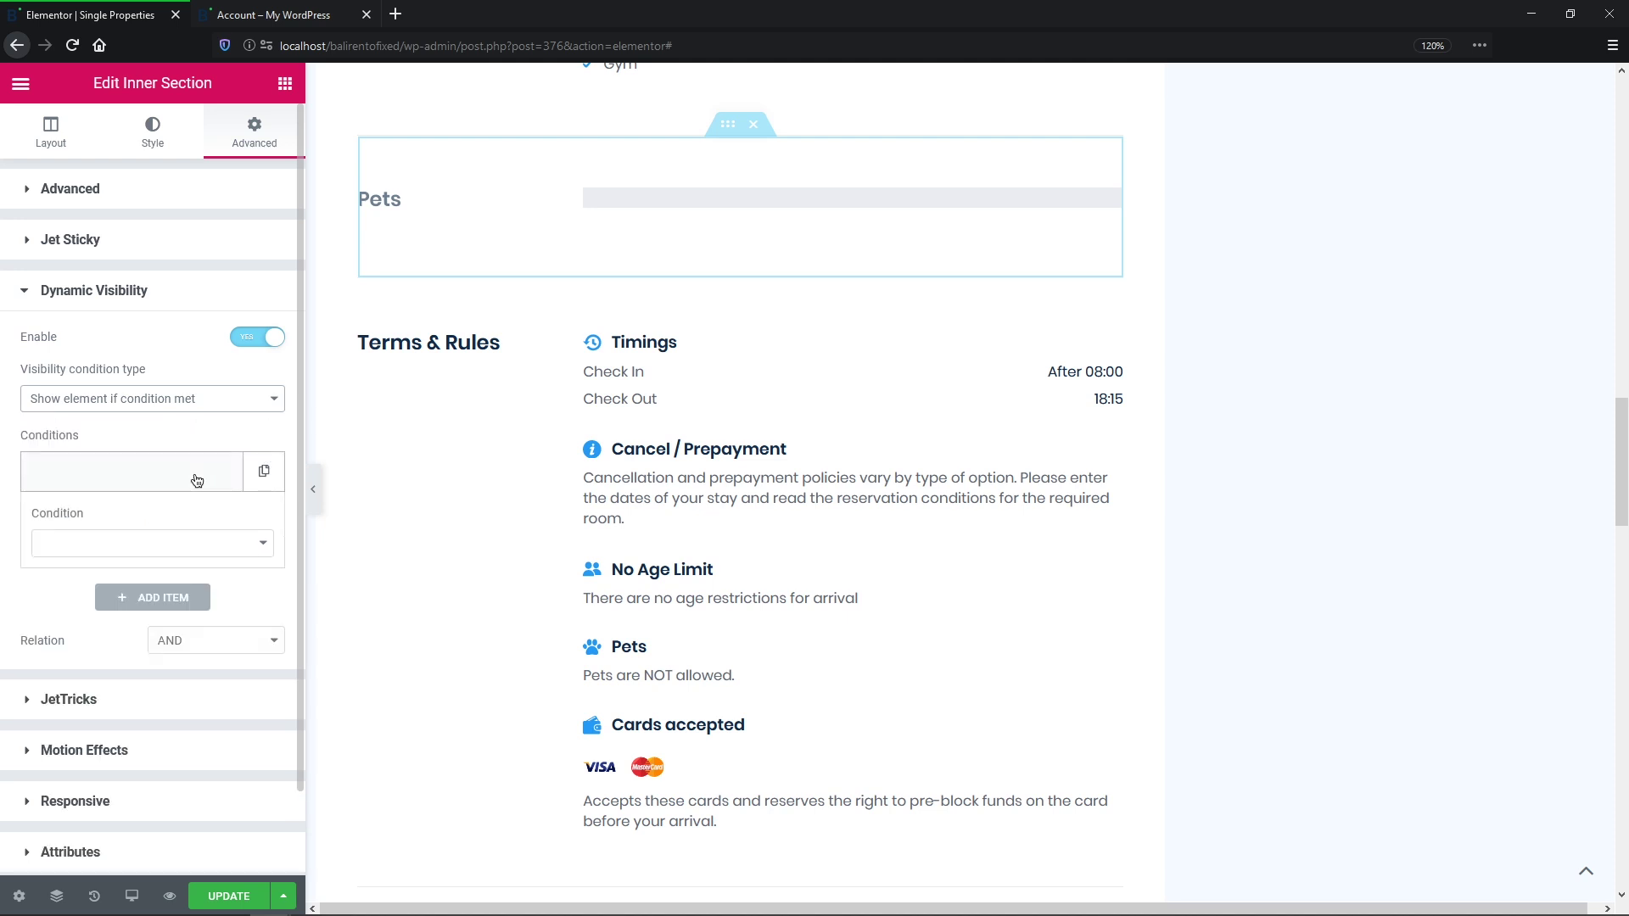
{"action": "scroll", "coordinate": [297, 575], "scroll_direction": "down", "scroll_amount": 2}
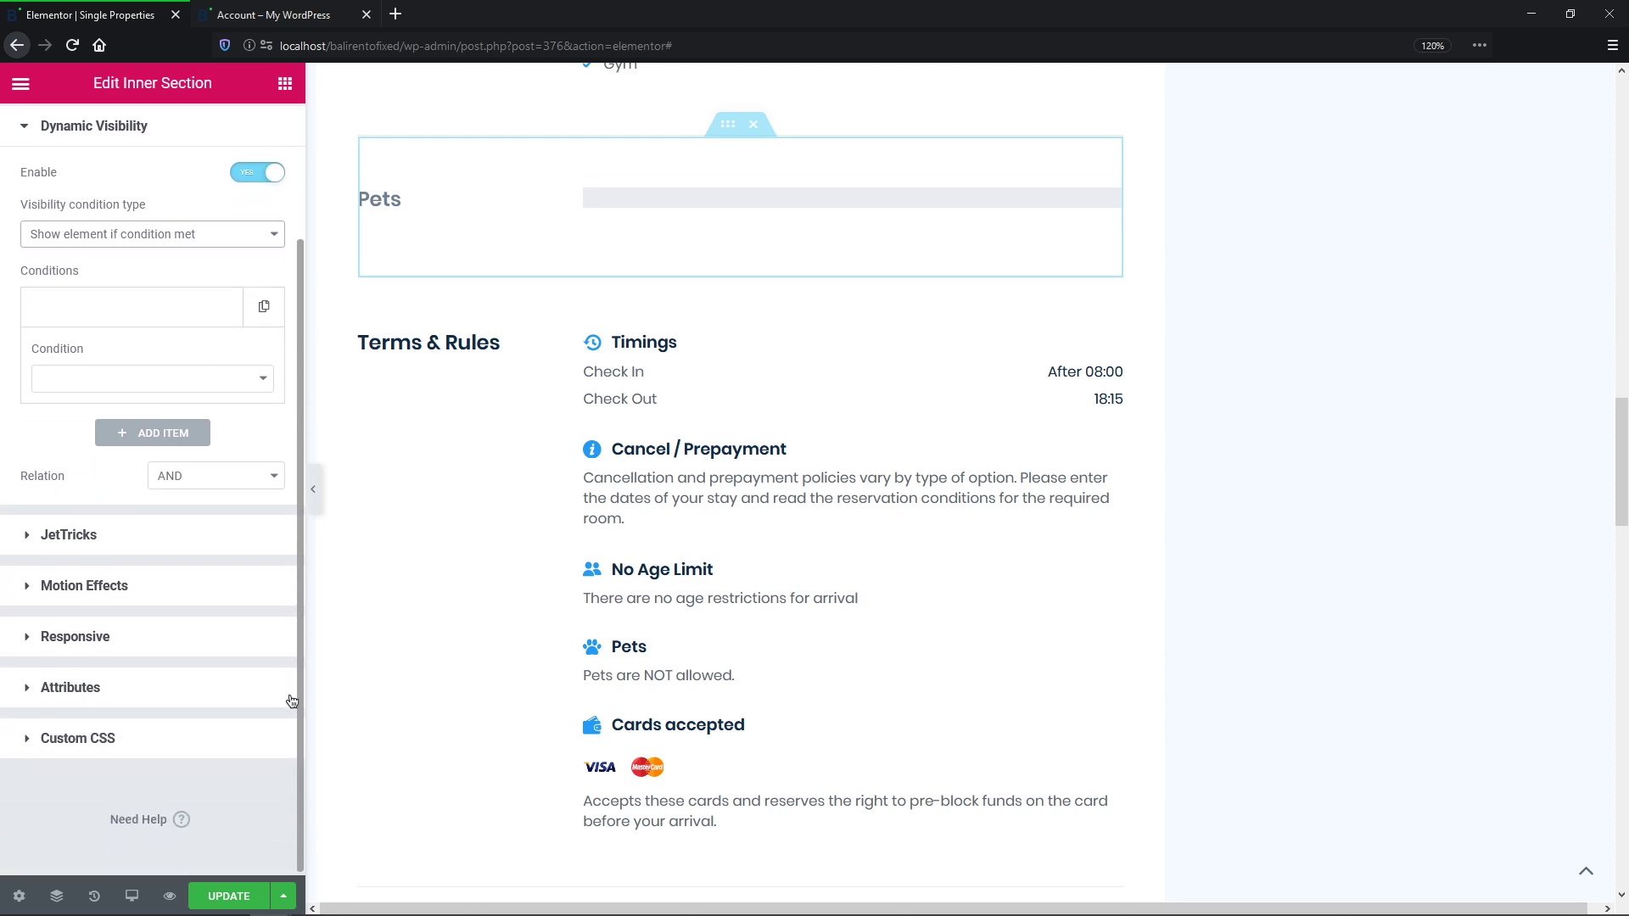
{"action": "left_click", "coordinate": [264, 386]}
{"action": "scroll", "coordinate": [257, 557], "scroll_direction": "down", "scroll_amount": 5}
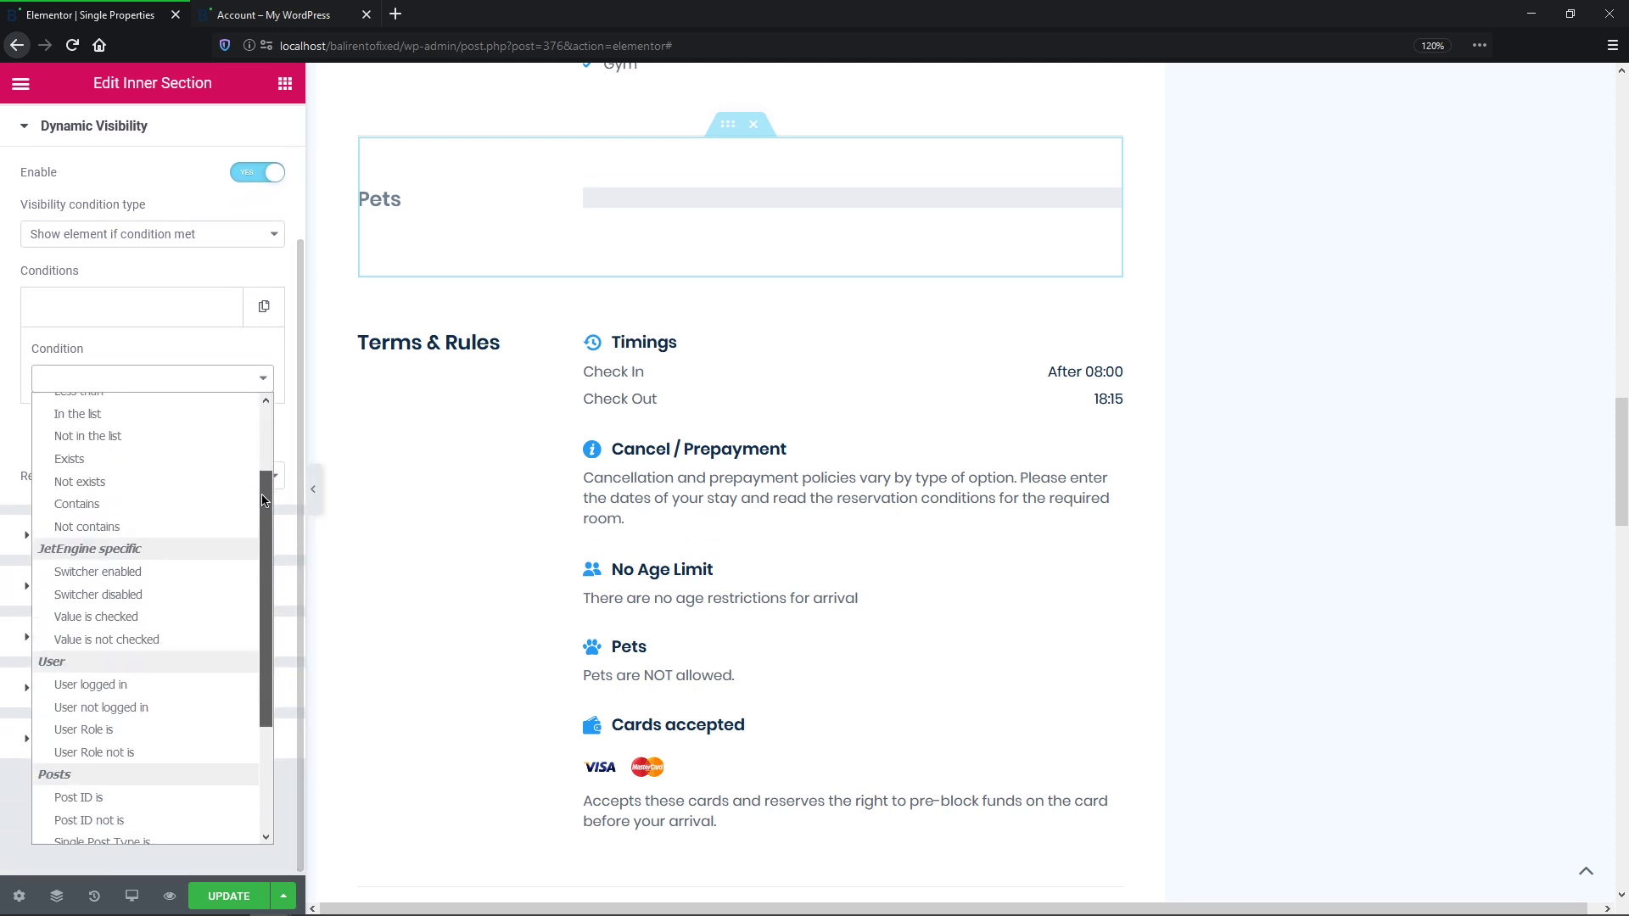
{"action": "left_click_drag", "start_coordinate": [257, 557], "coordinate": [267, 407]}
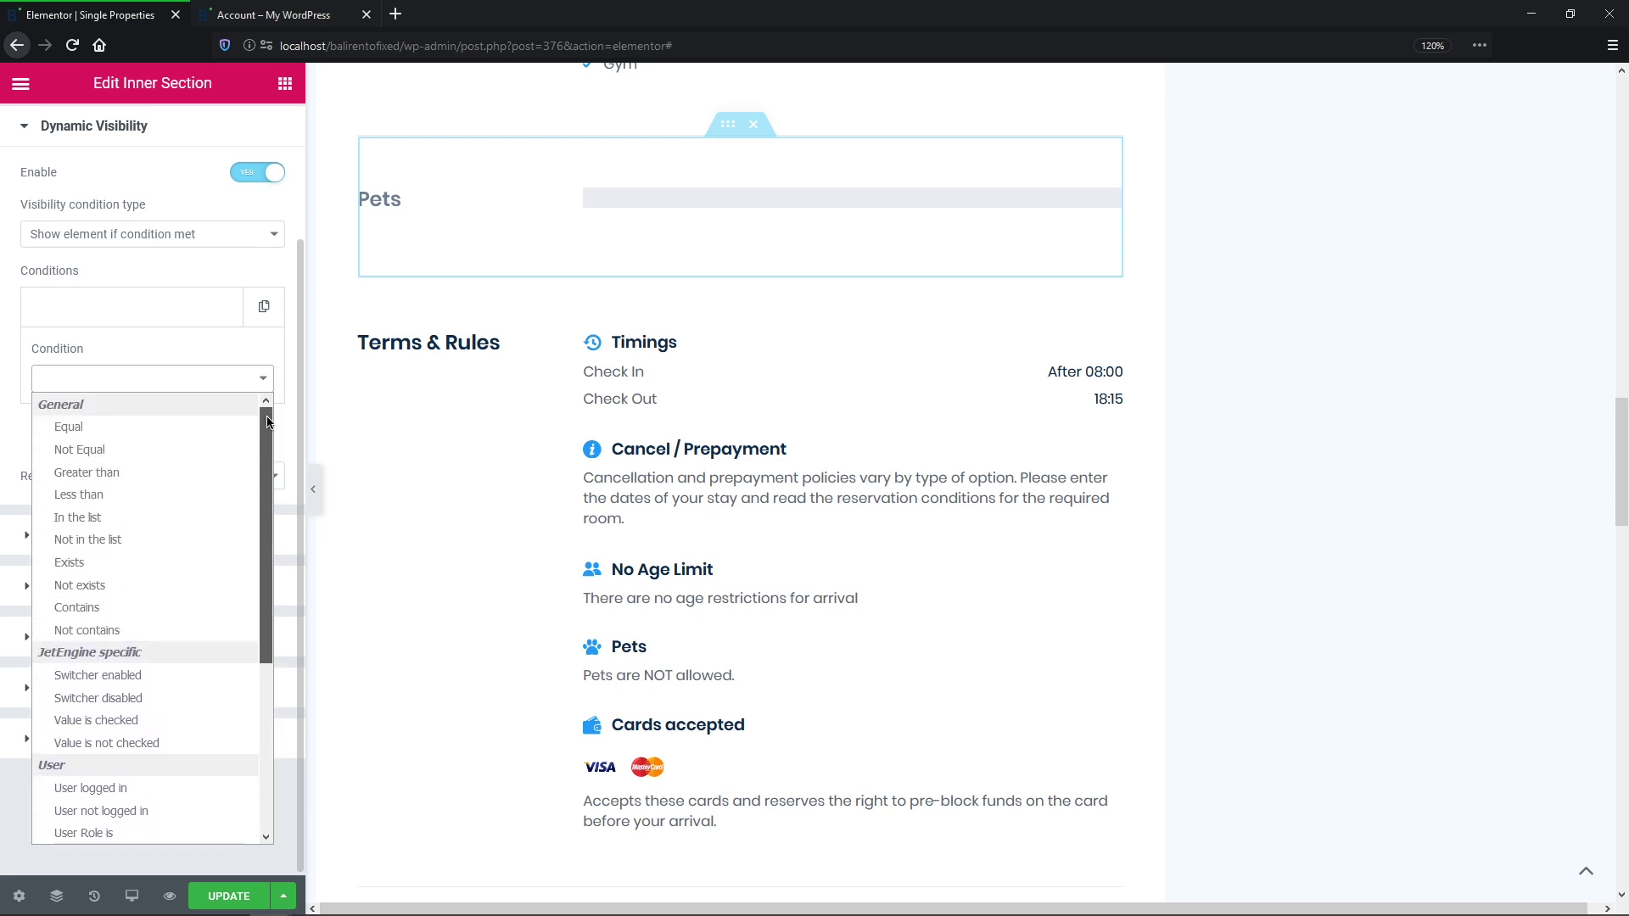
{"action": "left_click", "coordinate": [188, 553]}
{"action": "left_click", "coordinate": [174, 440]}
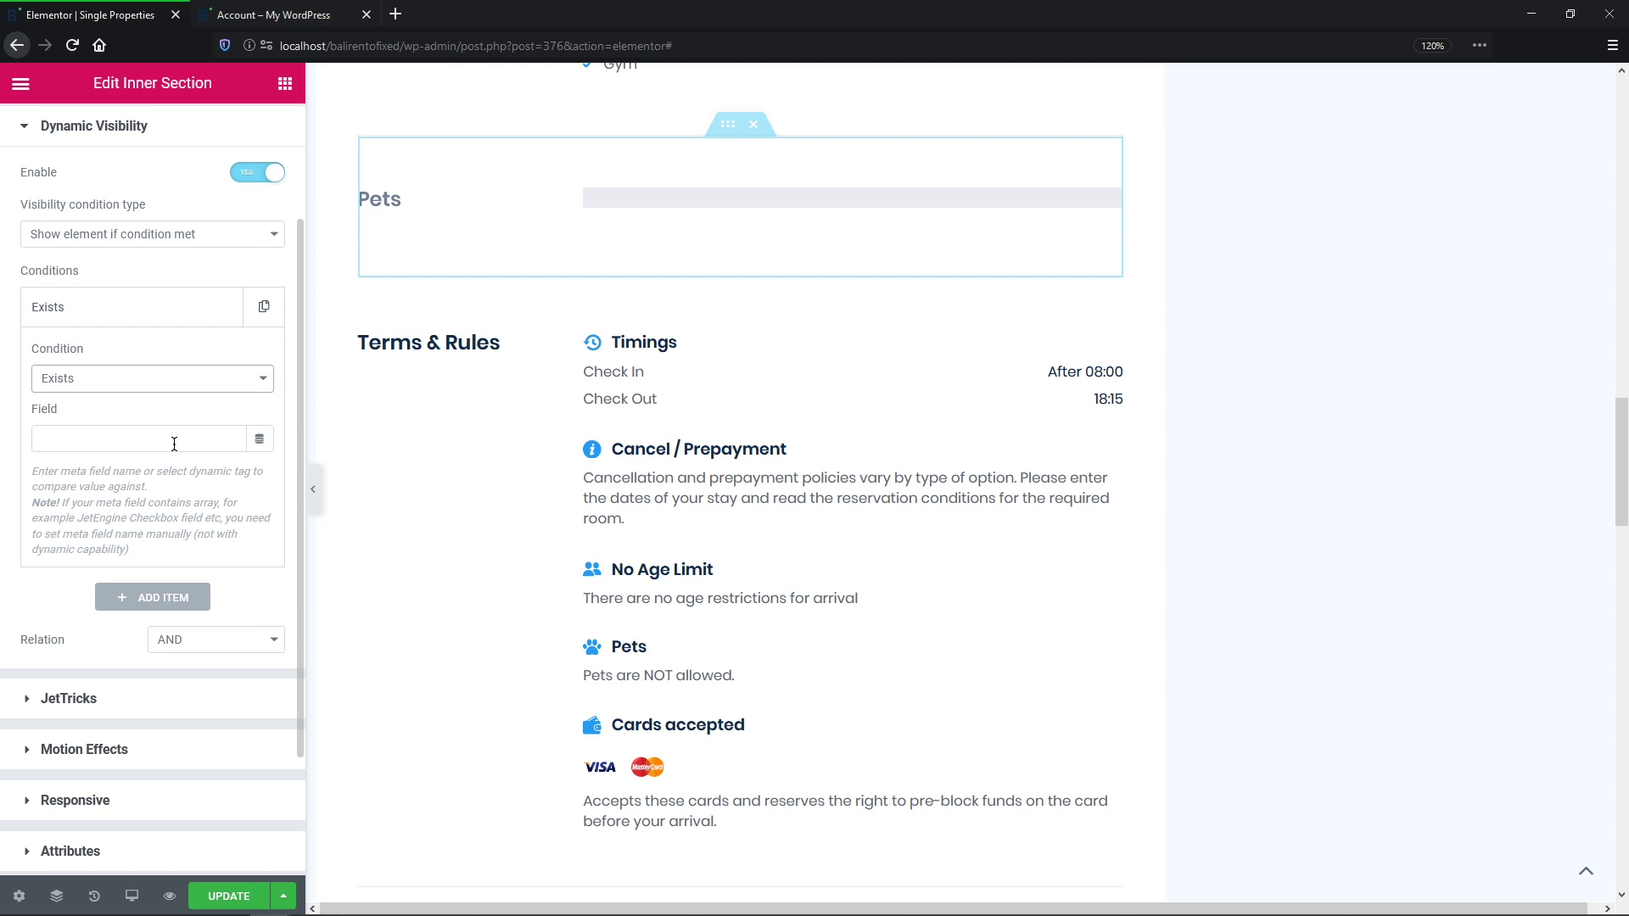
{"action": "type", "text": "types-"}
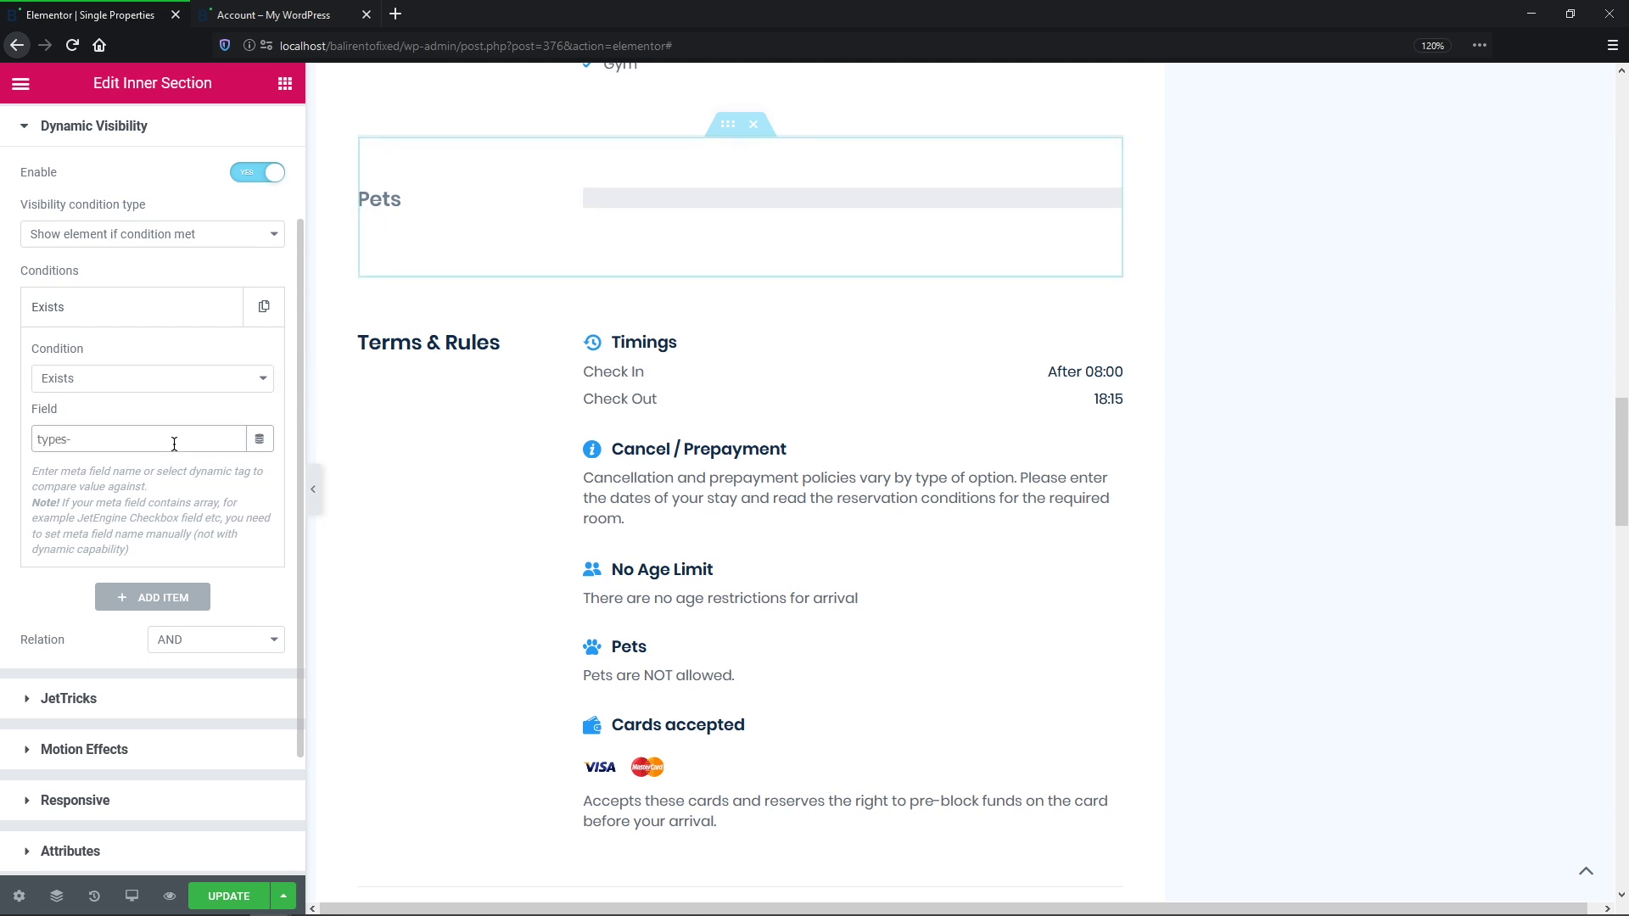
{"action": "type", "text": "of-pets"}
{"action": "left_click", "coordinate": [131, 599]}
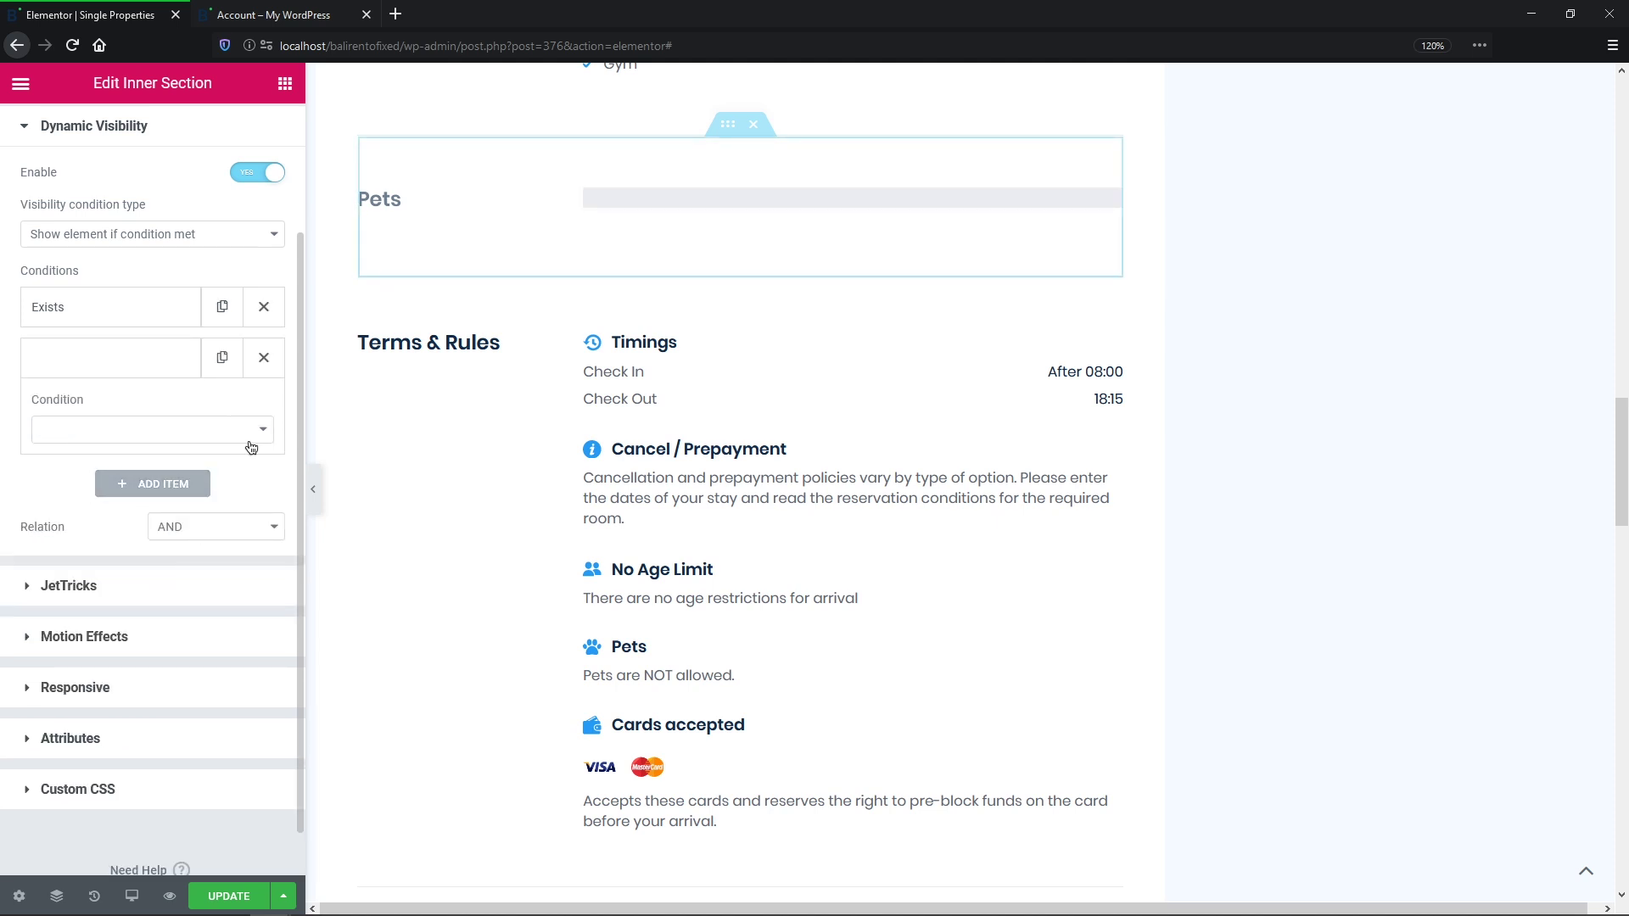
{"action": "left_click", "coordinate": [266, 363]}
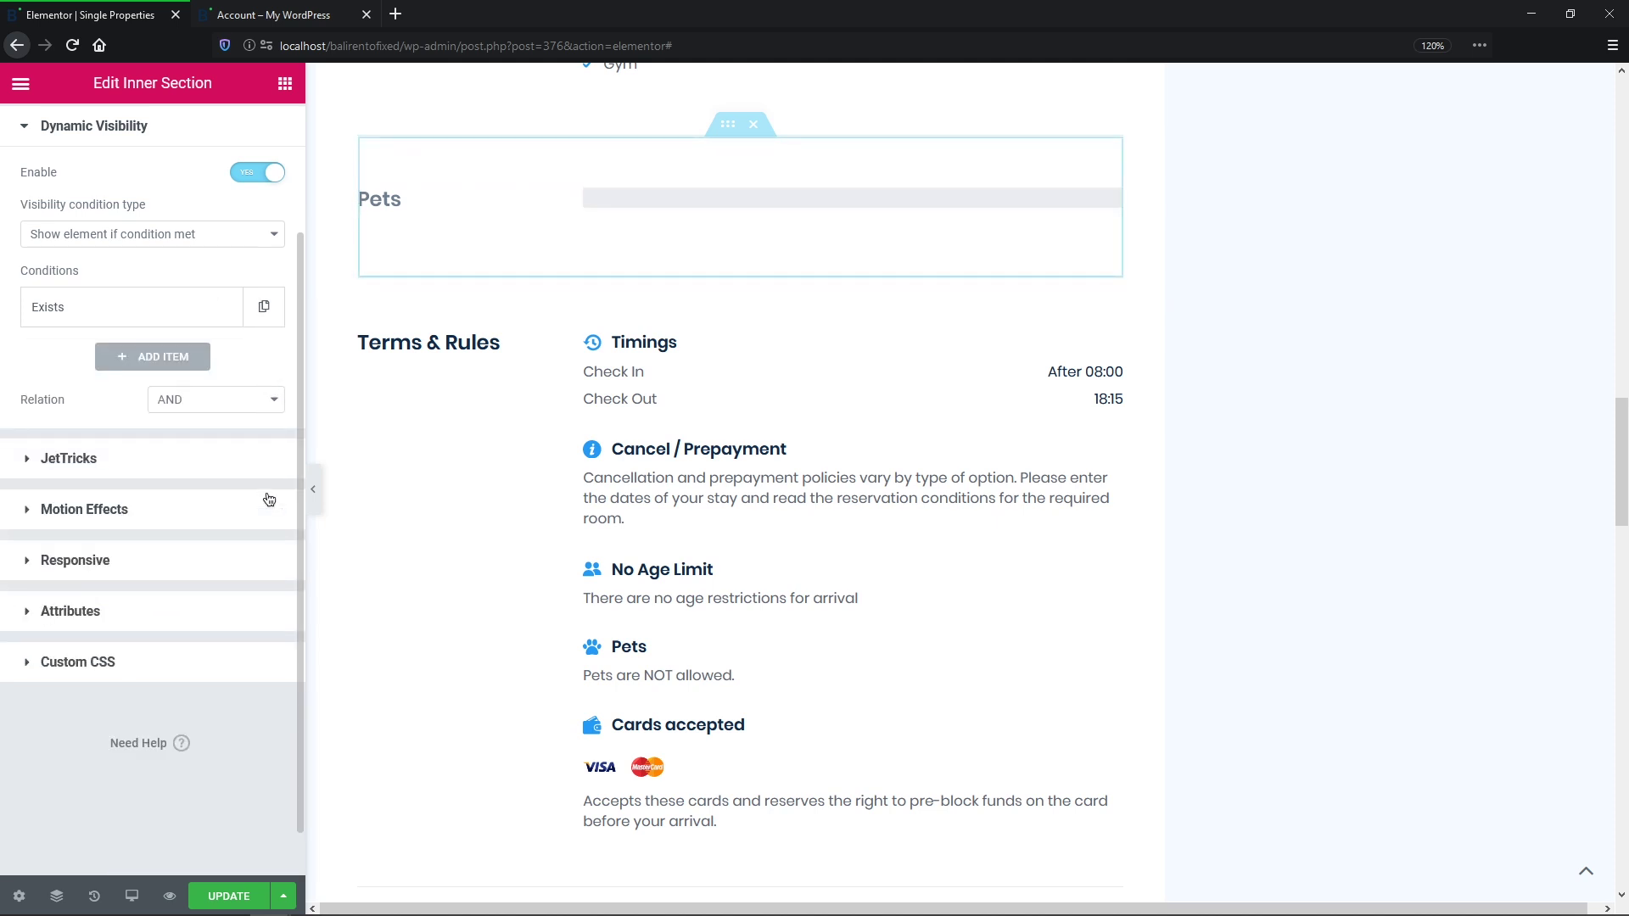
{"action": "left_click", "coordinate": [242, 898]}
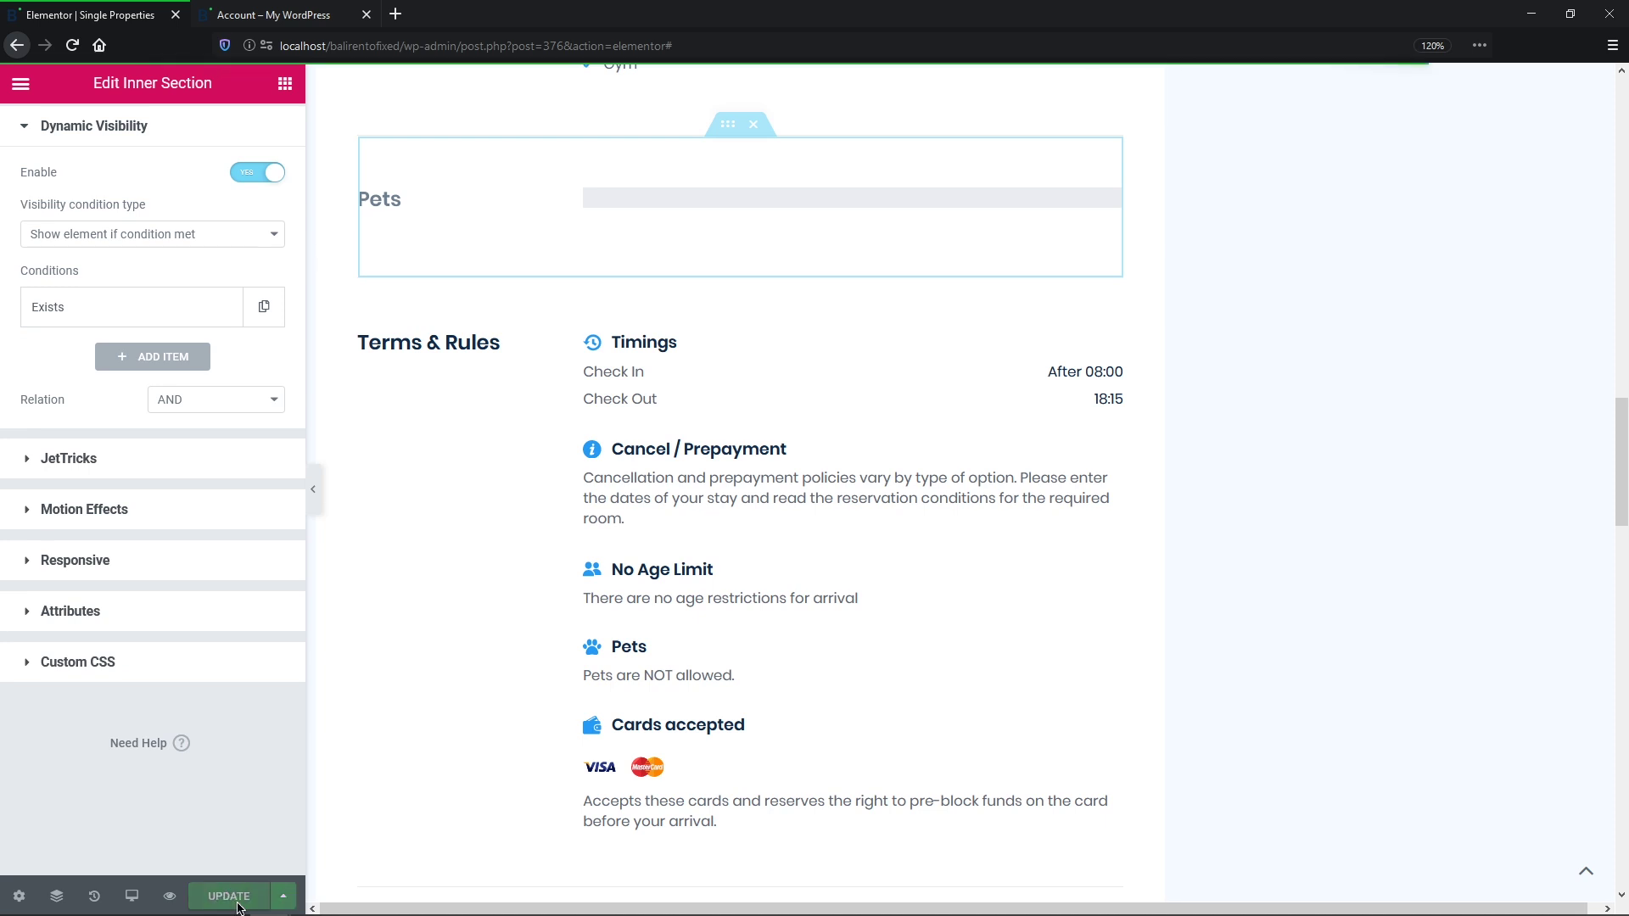
{"action": "left_click", "coordinate": [313, 16]}
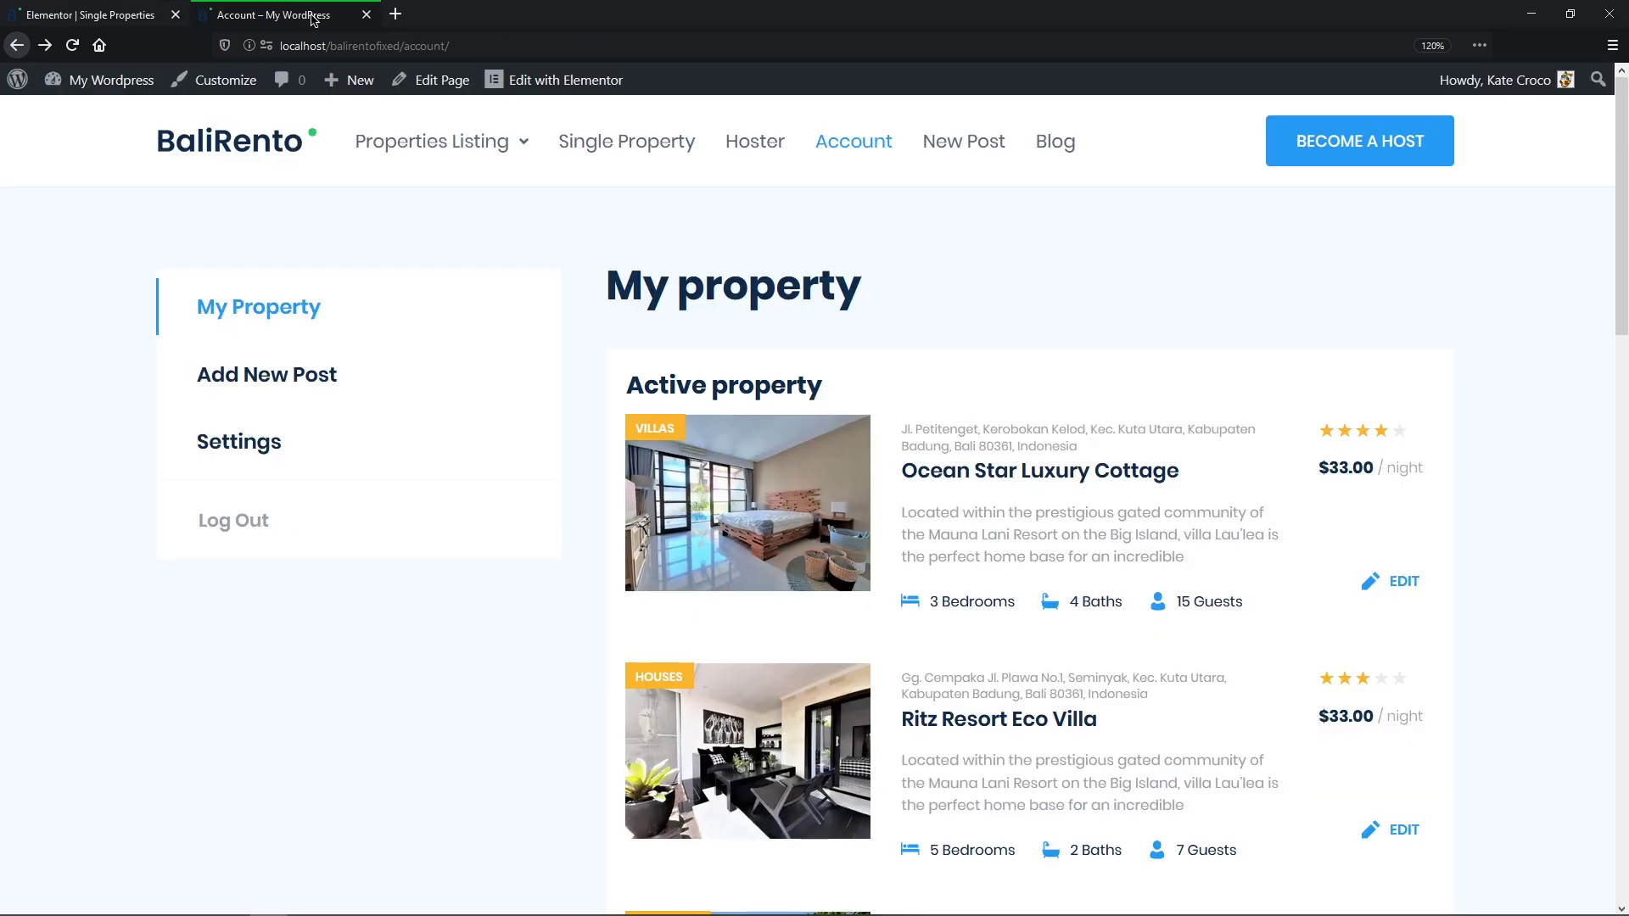
Step: Confirm the Ocean Star Luxury Cottage page no longer shows a Pets section, then close it
{"action": "middle_click", "coordinate": [758, 511]}
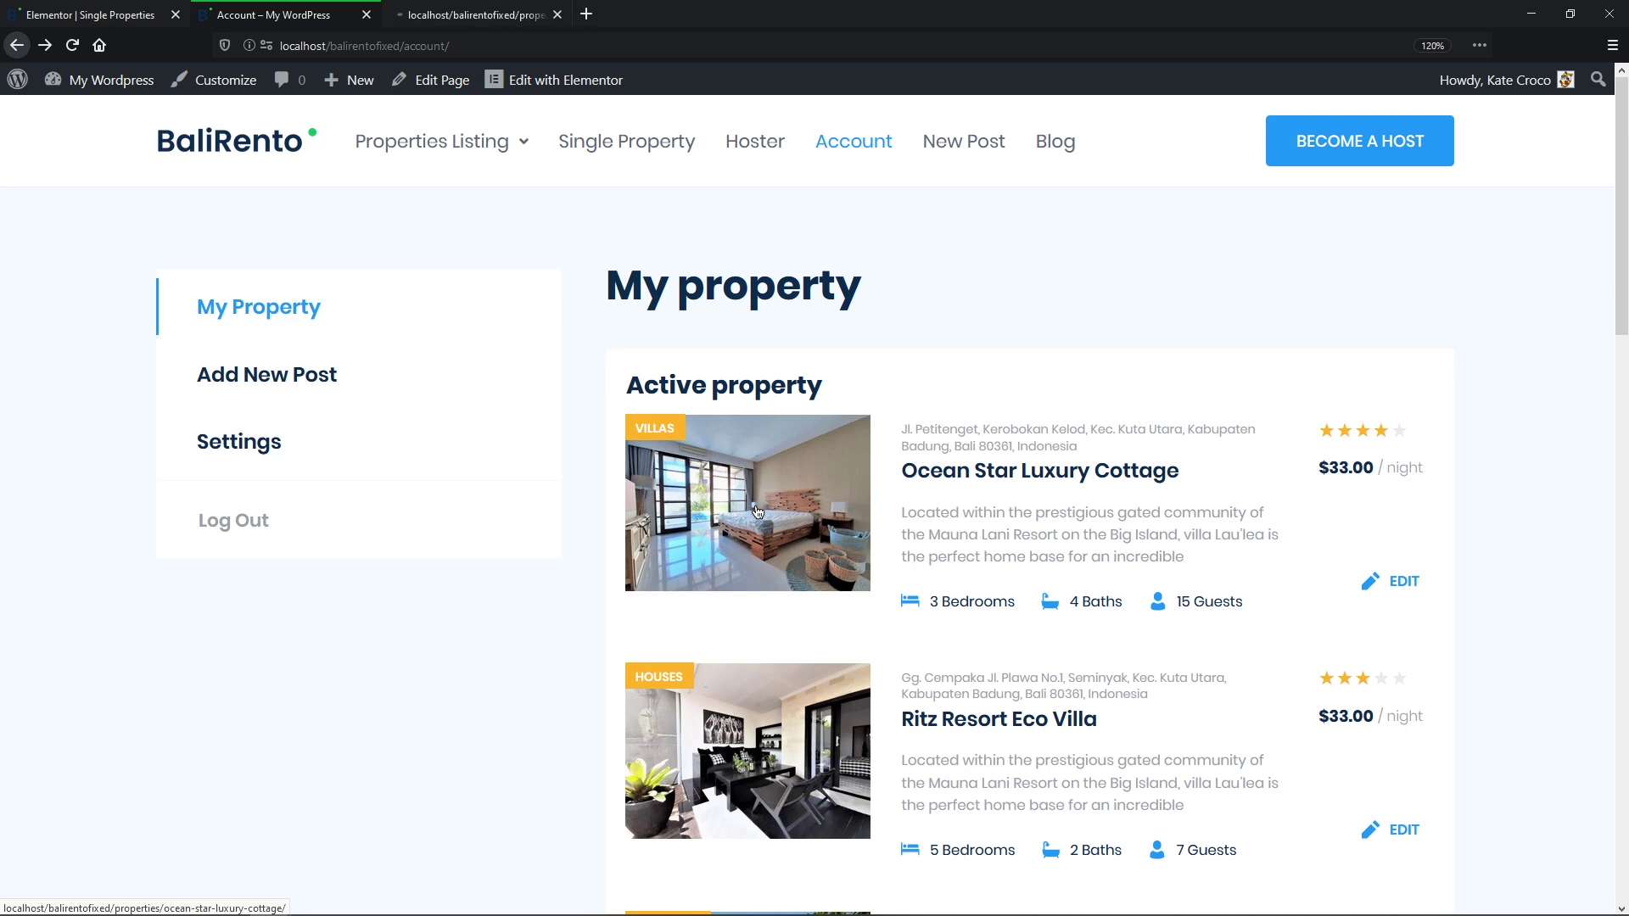
{"action": "left_click", "coordinate": [486, 17]}
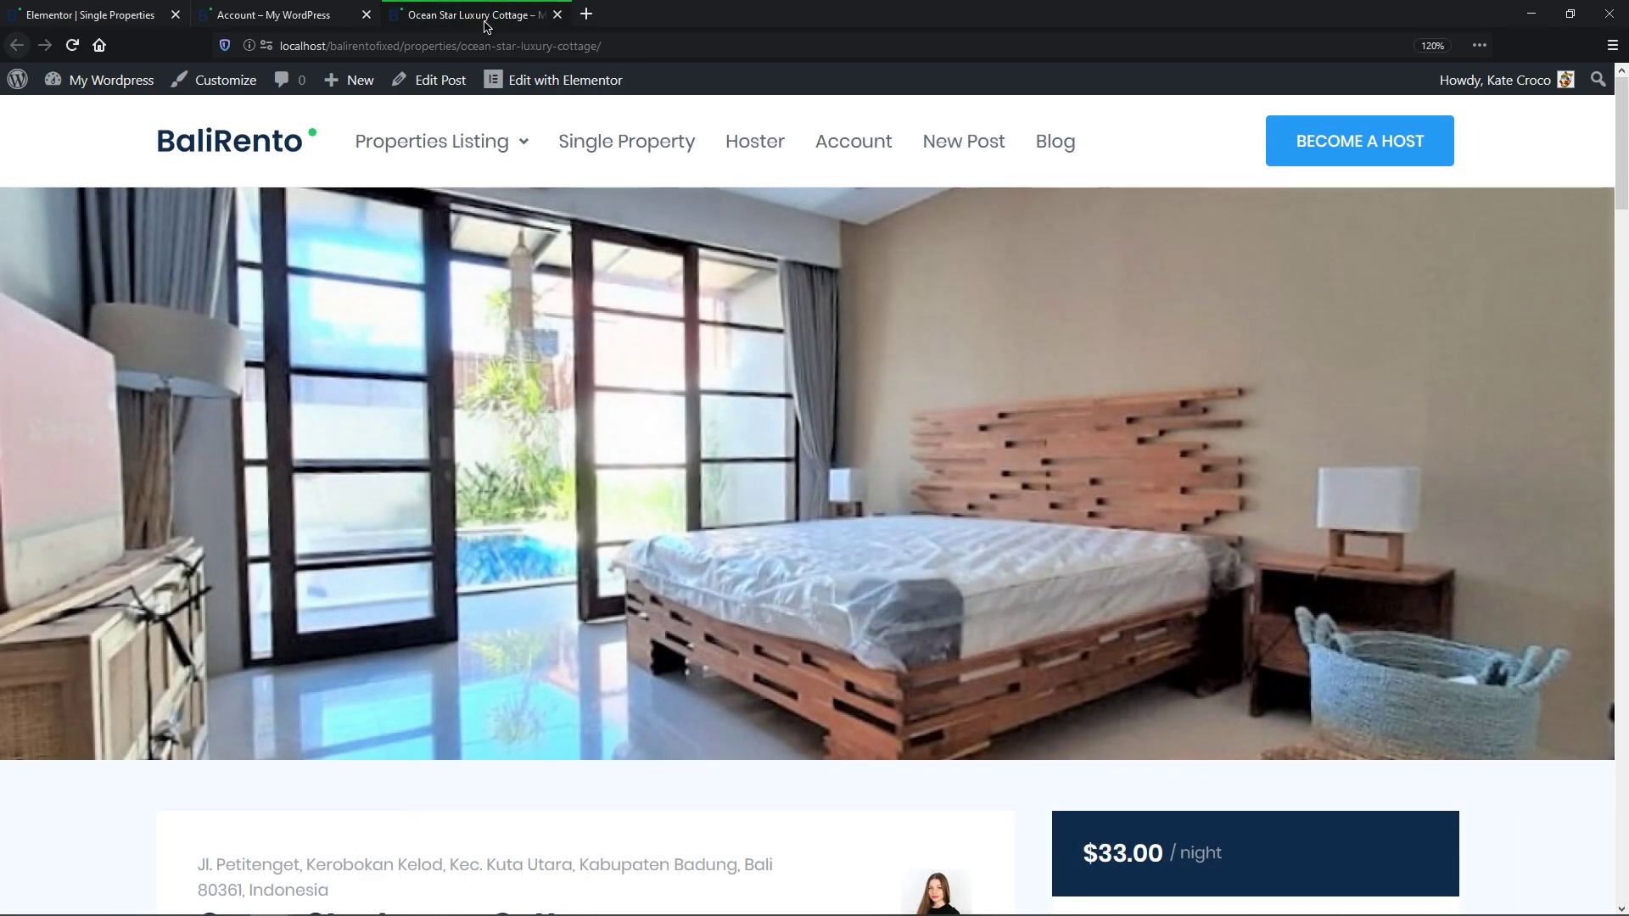
{"action": "middle_click", "coordinate": [703, 313]}
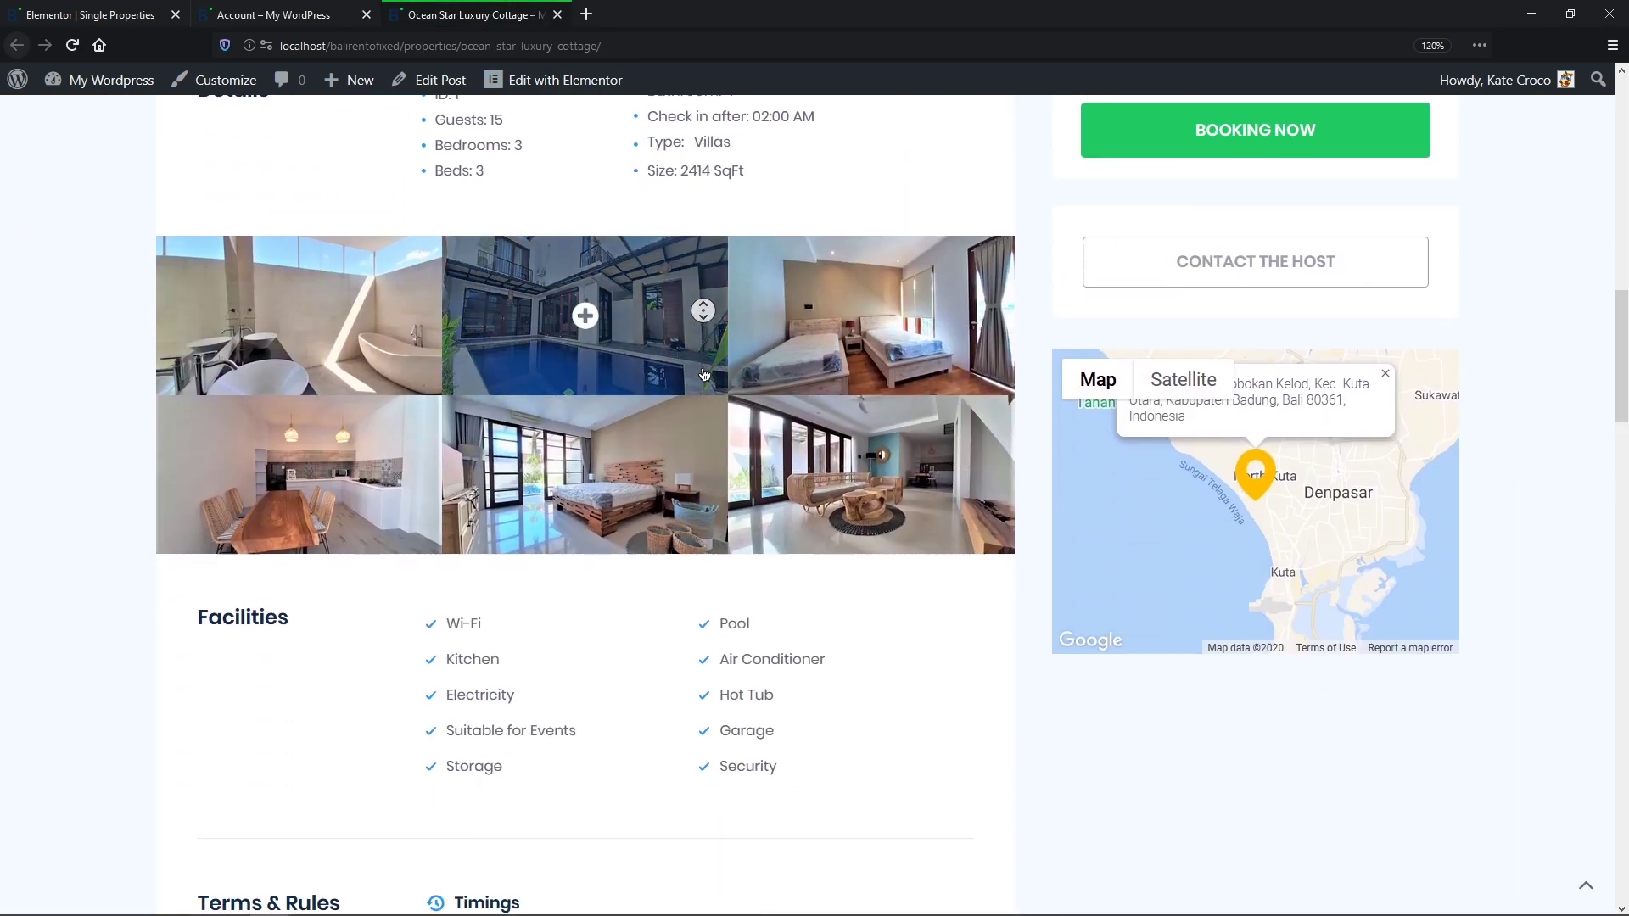
{"action": "middle_click", "coordinate": [703, 373]}
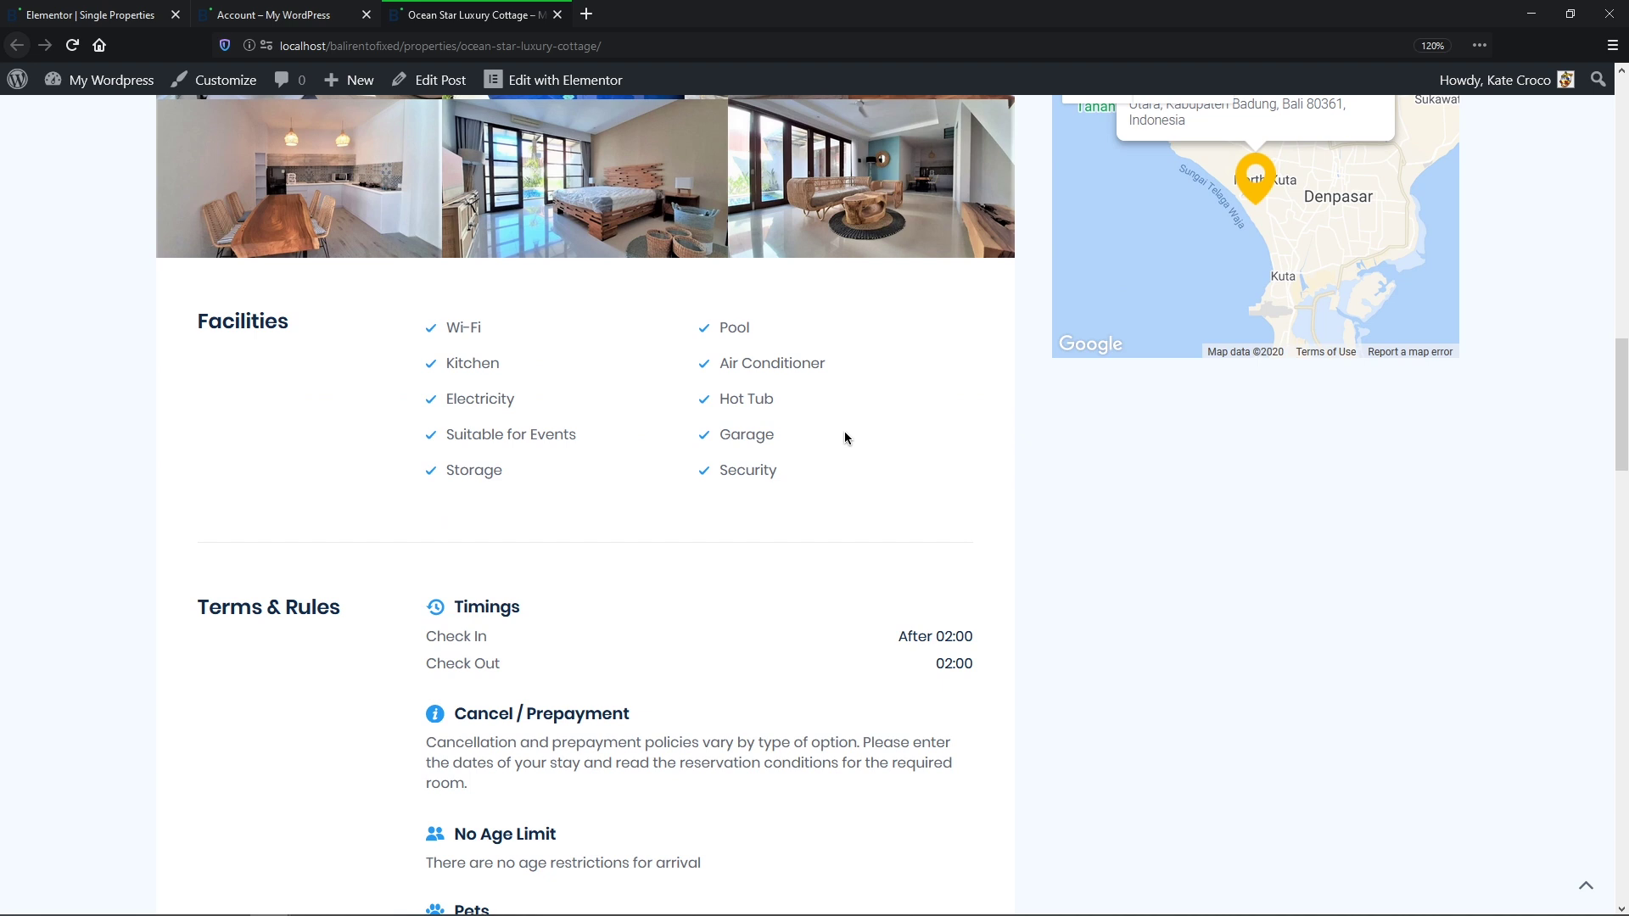
{"action": "left_click", "coordinate": [558, 14]}
{"action": "middle_click", "coordinate": [905, 217]}
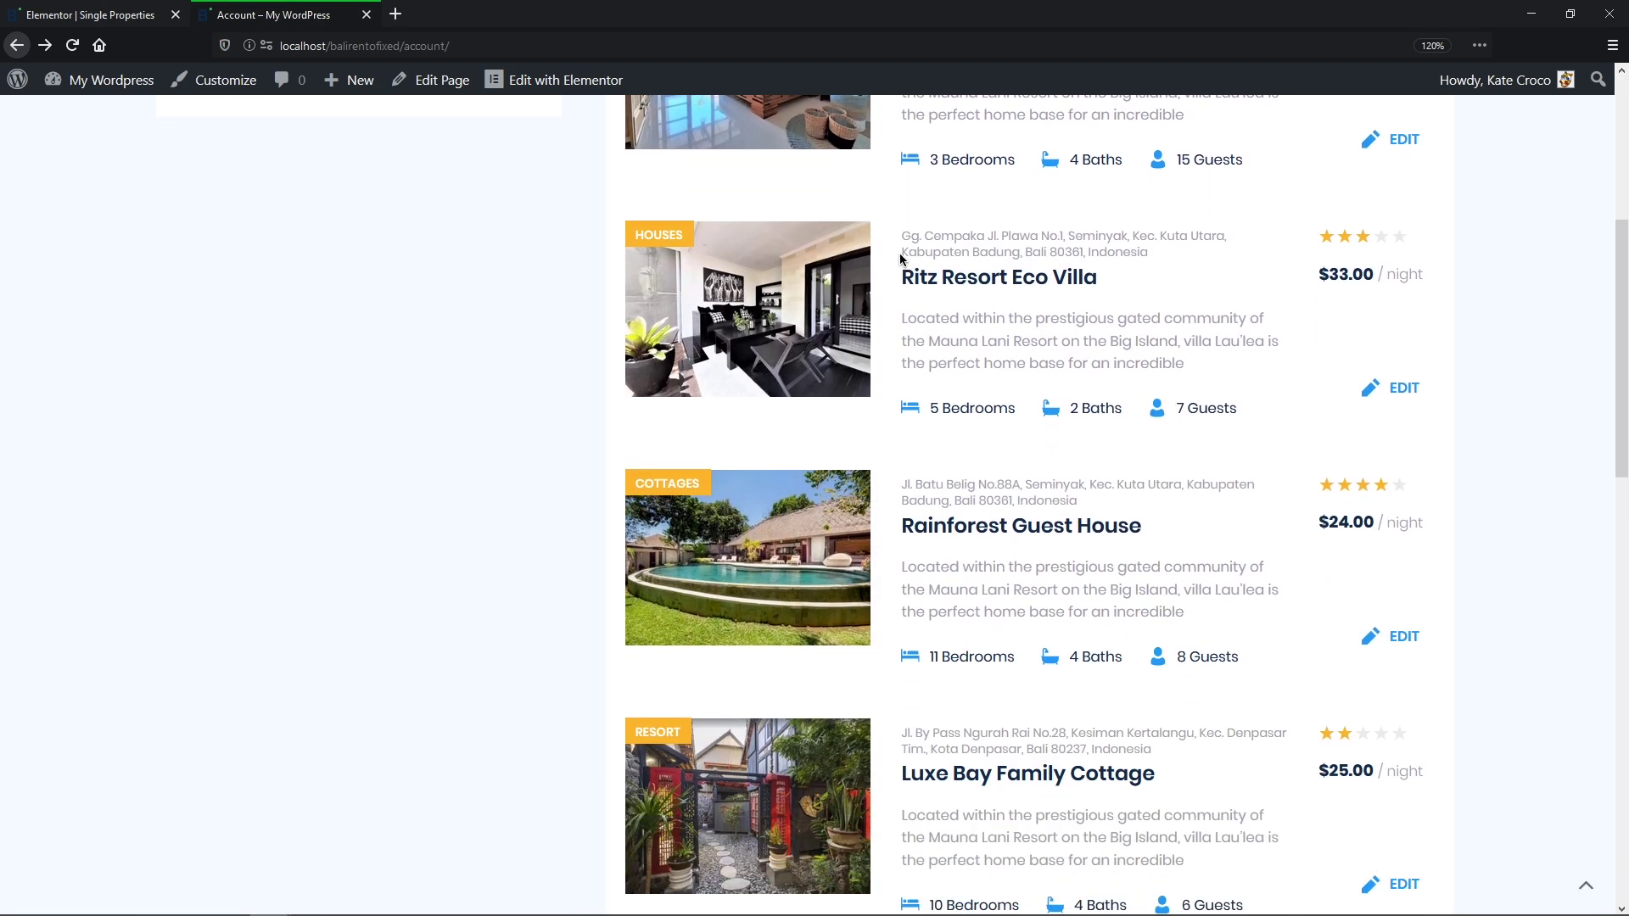
Step: Open Rainforest Guest House and view its Pets section listing cats and dogs
{"action": "middle_click", "coordinate": [807, 499]}
{"action": "left_click", "coordinate": [509, 15]}
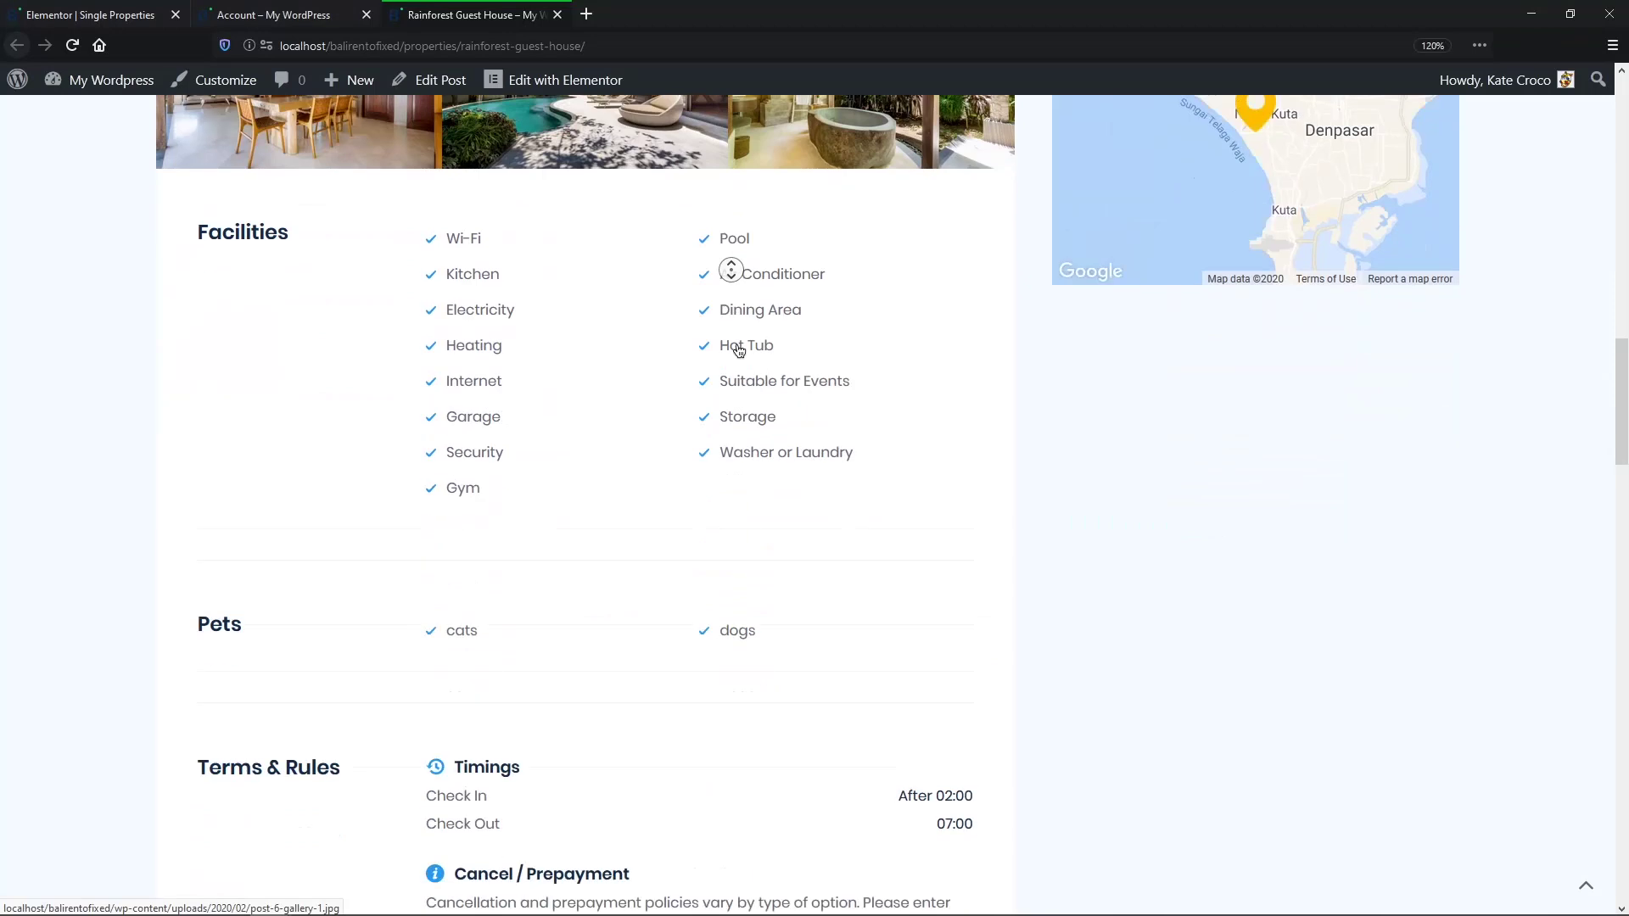
{"action": "left_click", "coordinate": [737, 348]}
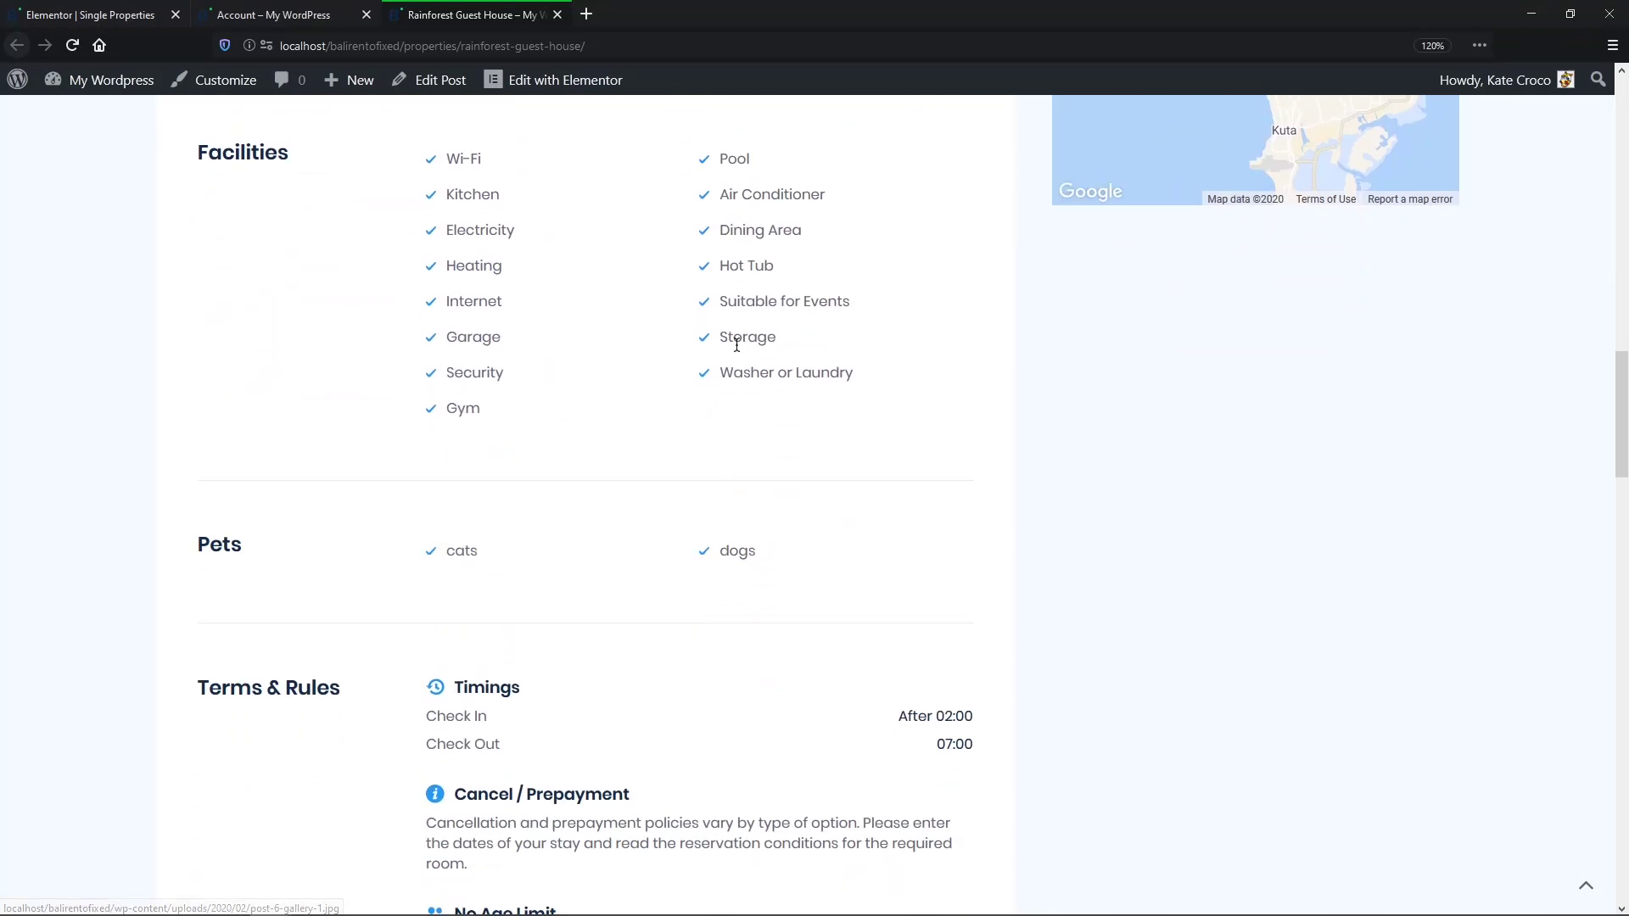
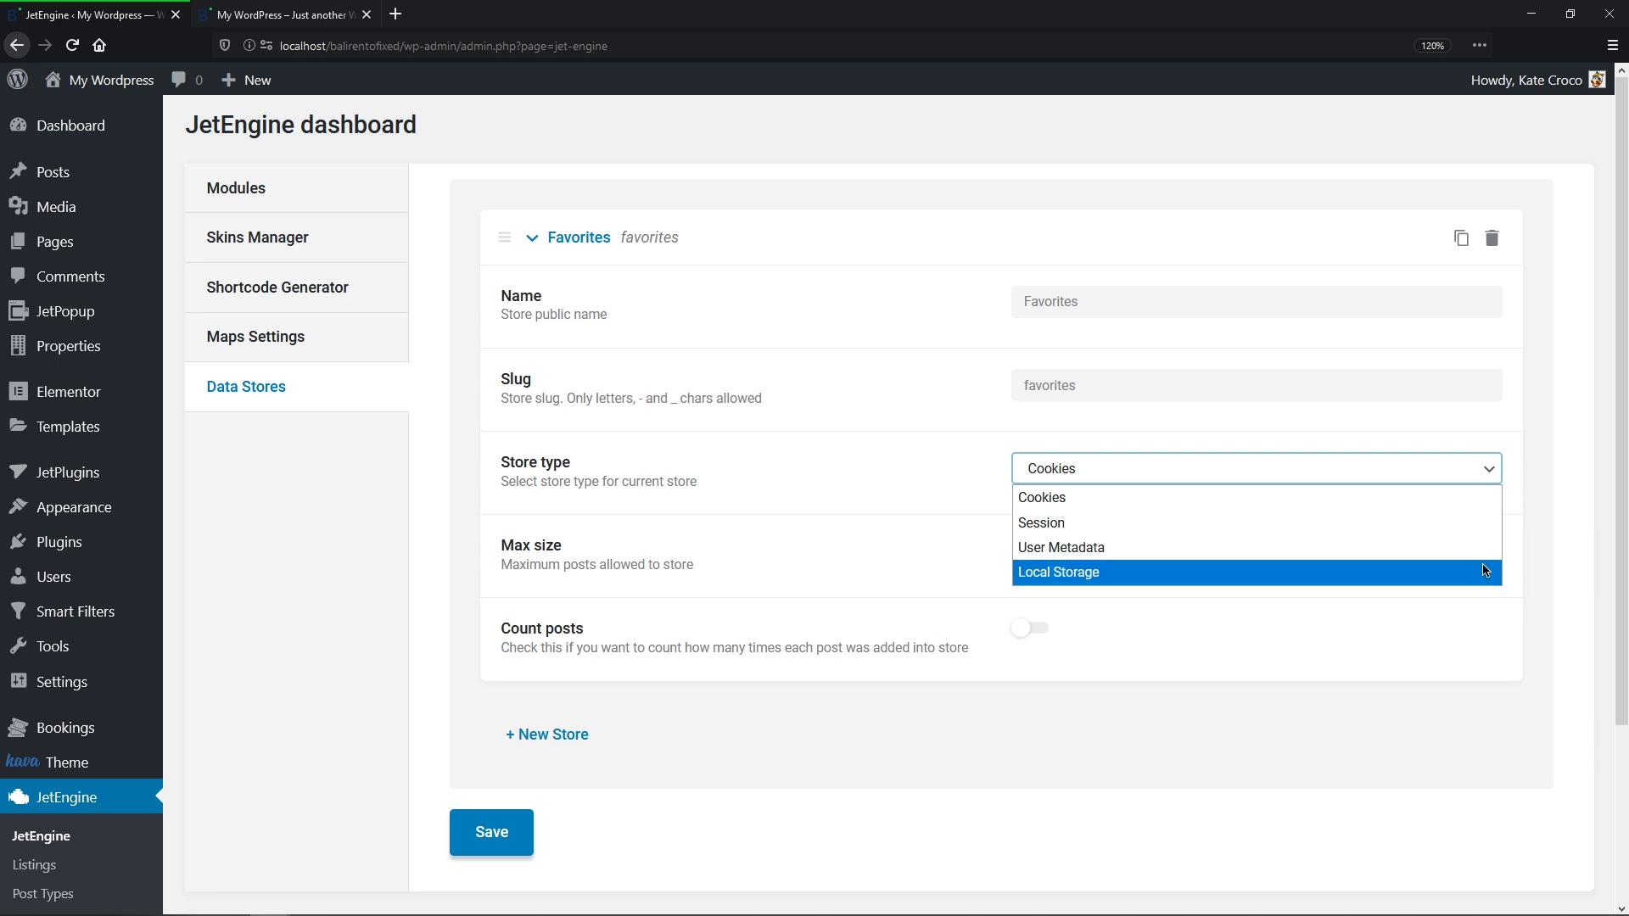
Step: Save the Favorites cookie store with max size 10 and Count posts on, then open Main Listing Item
{"action": "left_click", "coordinate": [1488, 494]}
{"action": "left_click", "coordinate": [1443, 555]}
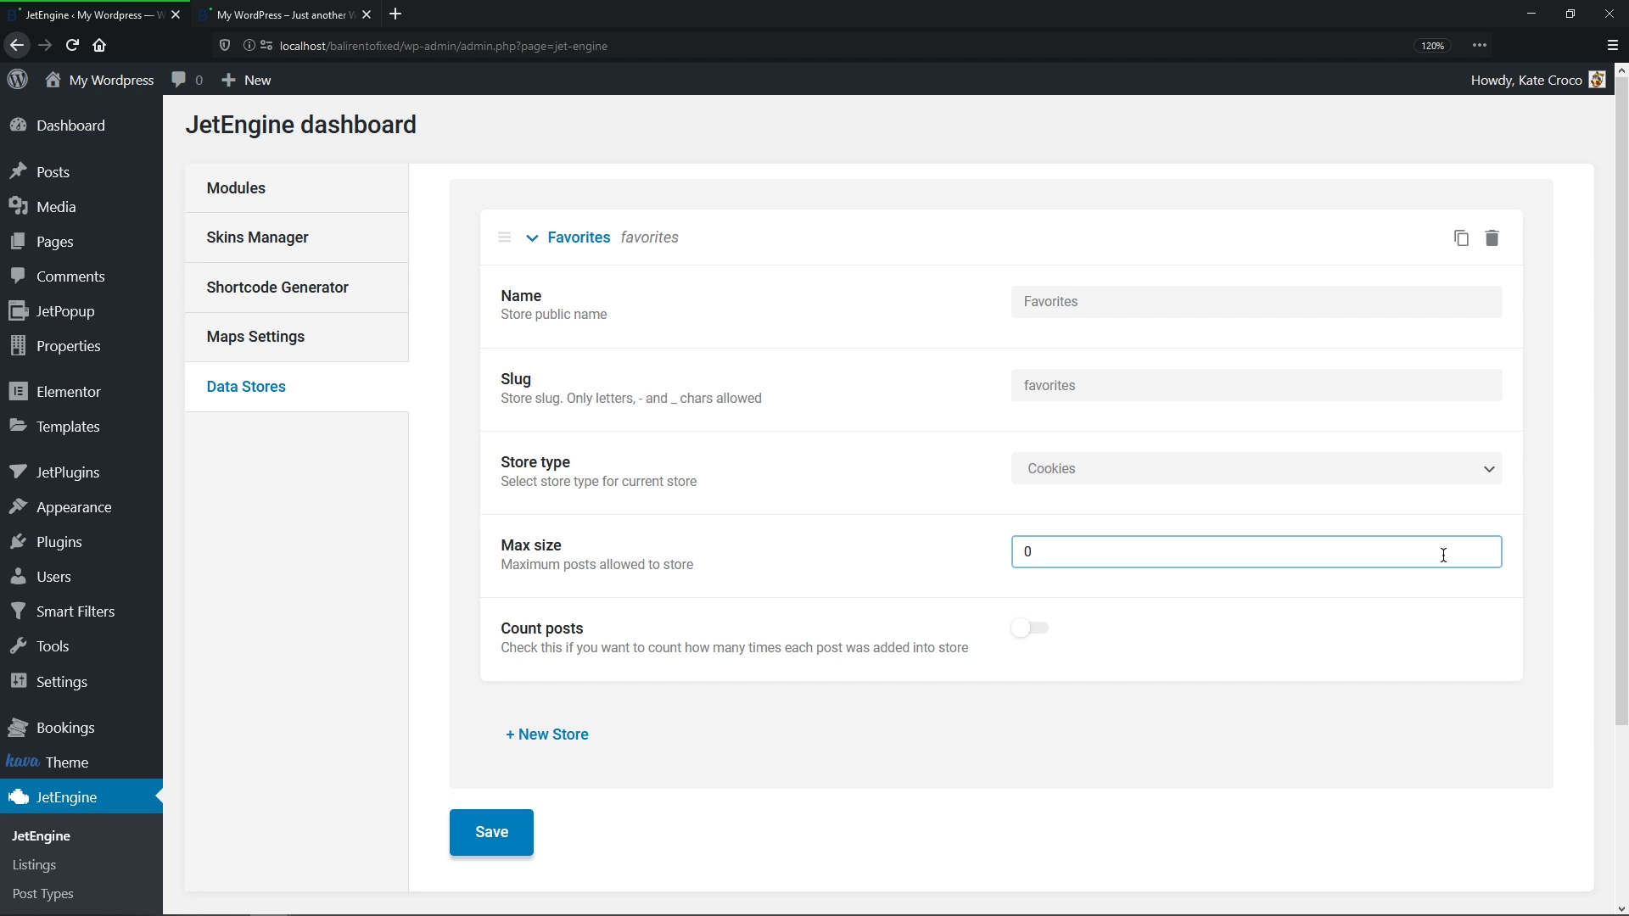
{"action": "key", "text": "BackSpace"}
{"action": "type", "text": "10"}
{"action": "left_click", "coordinate": [1037, 632]}
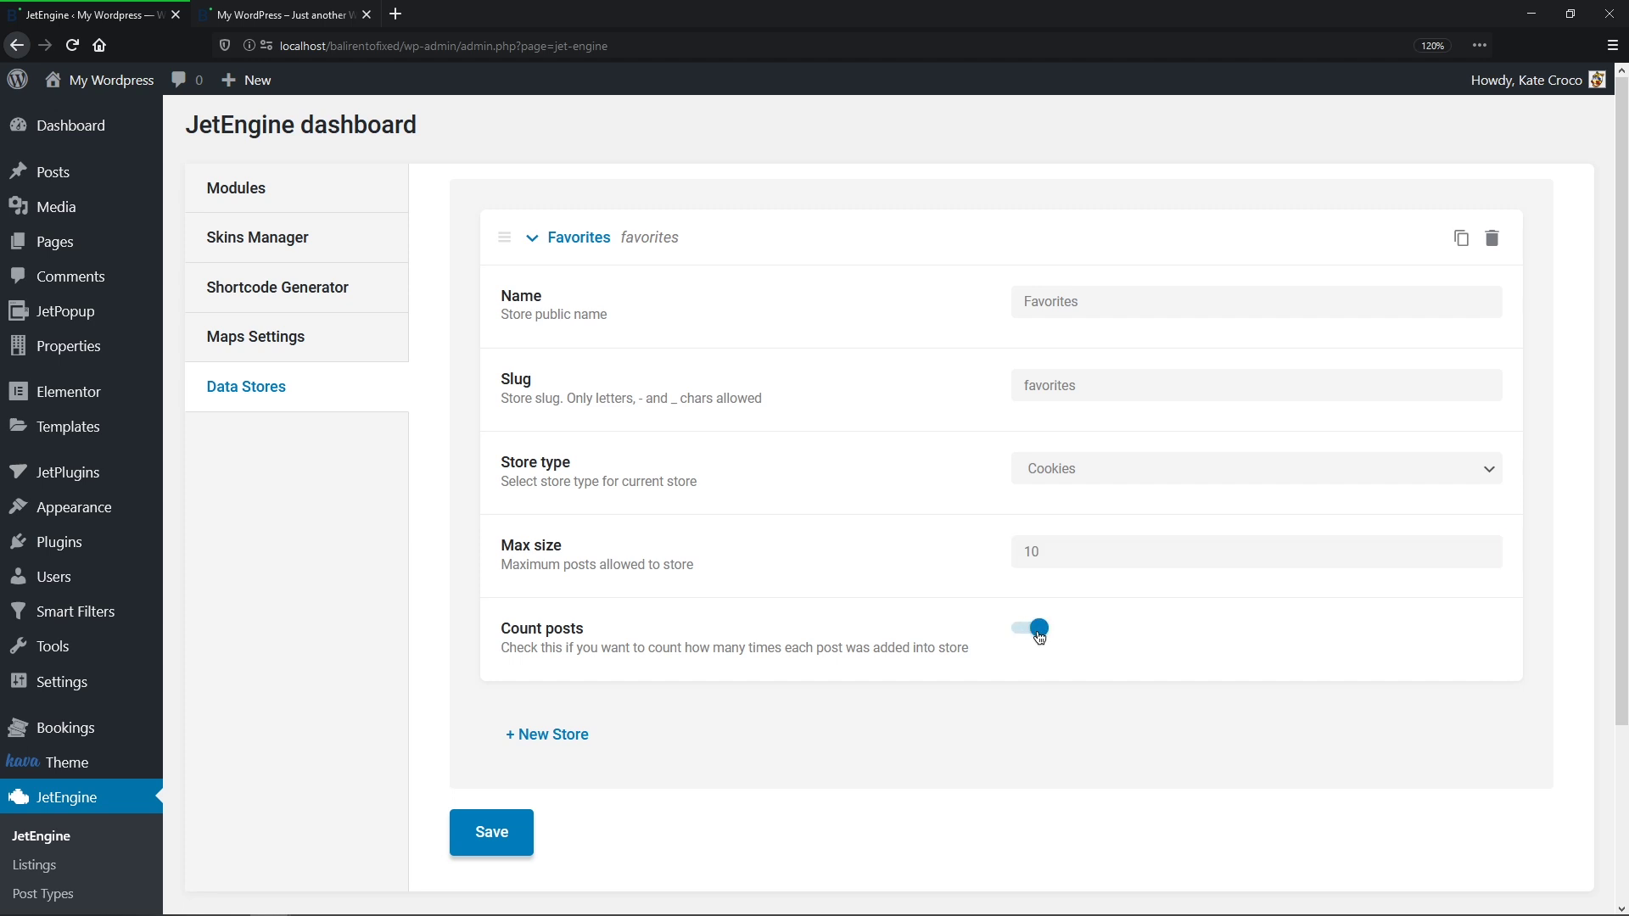
{"action": "left_click", "coordinate": [480, 838]}
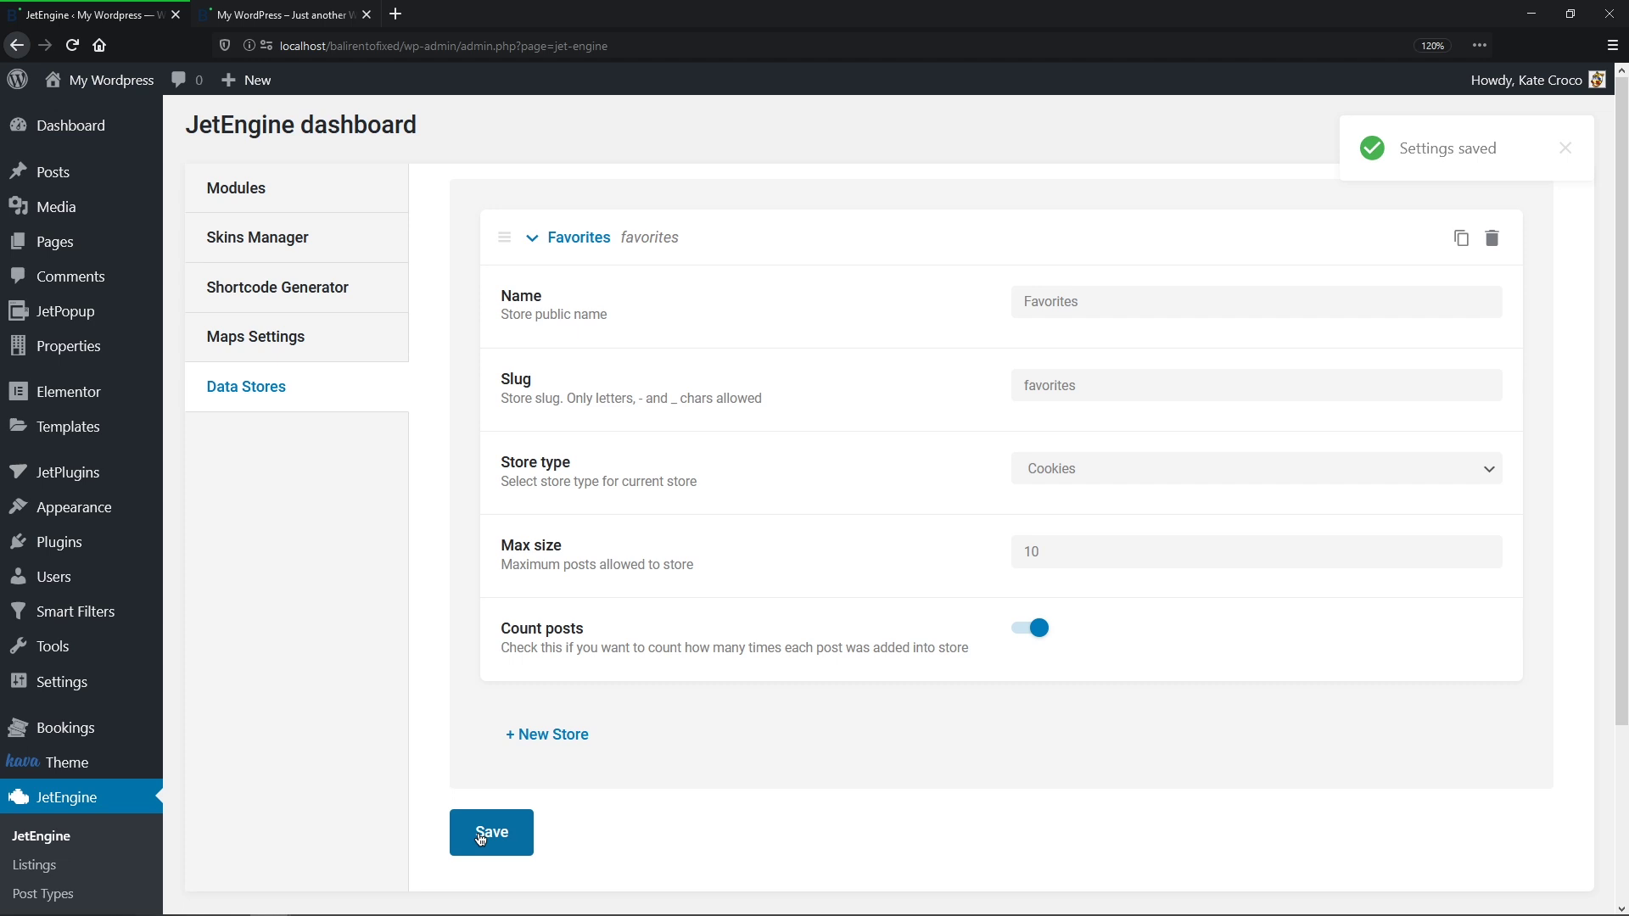
{"action": "left_click", "coordinate": [72, 864]}
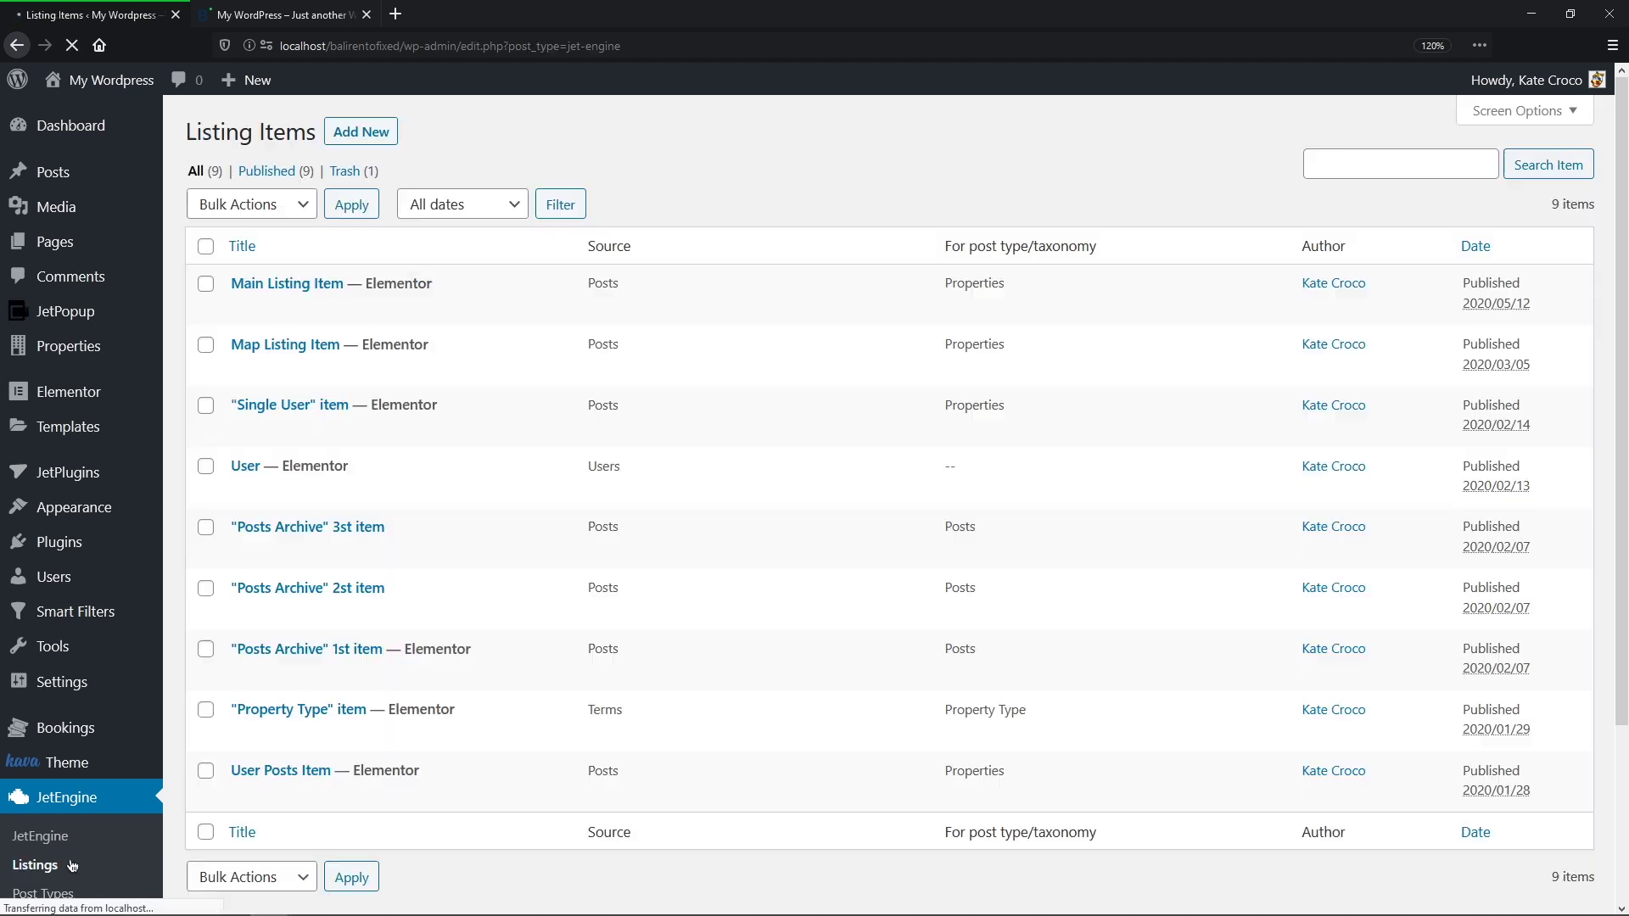
{"action": "left_click", "coordinate": [451, 311]}
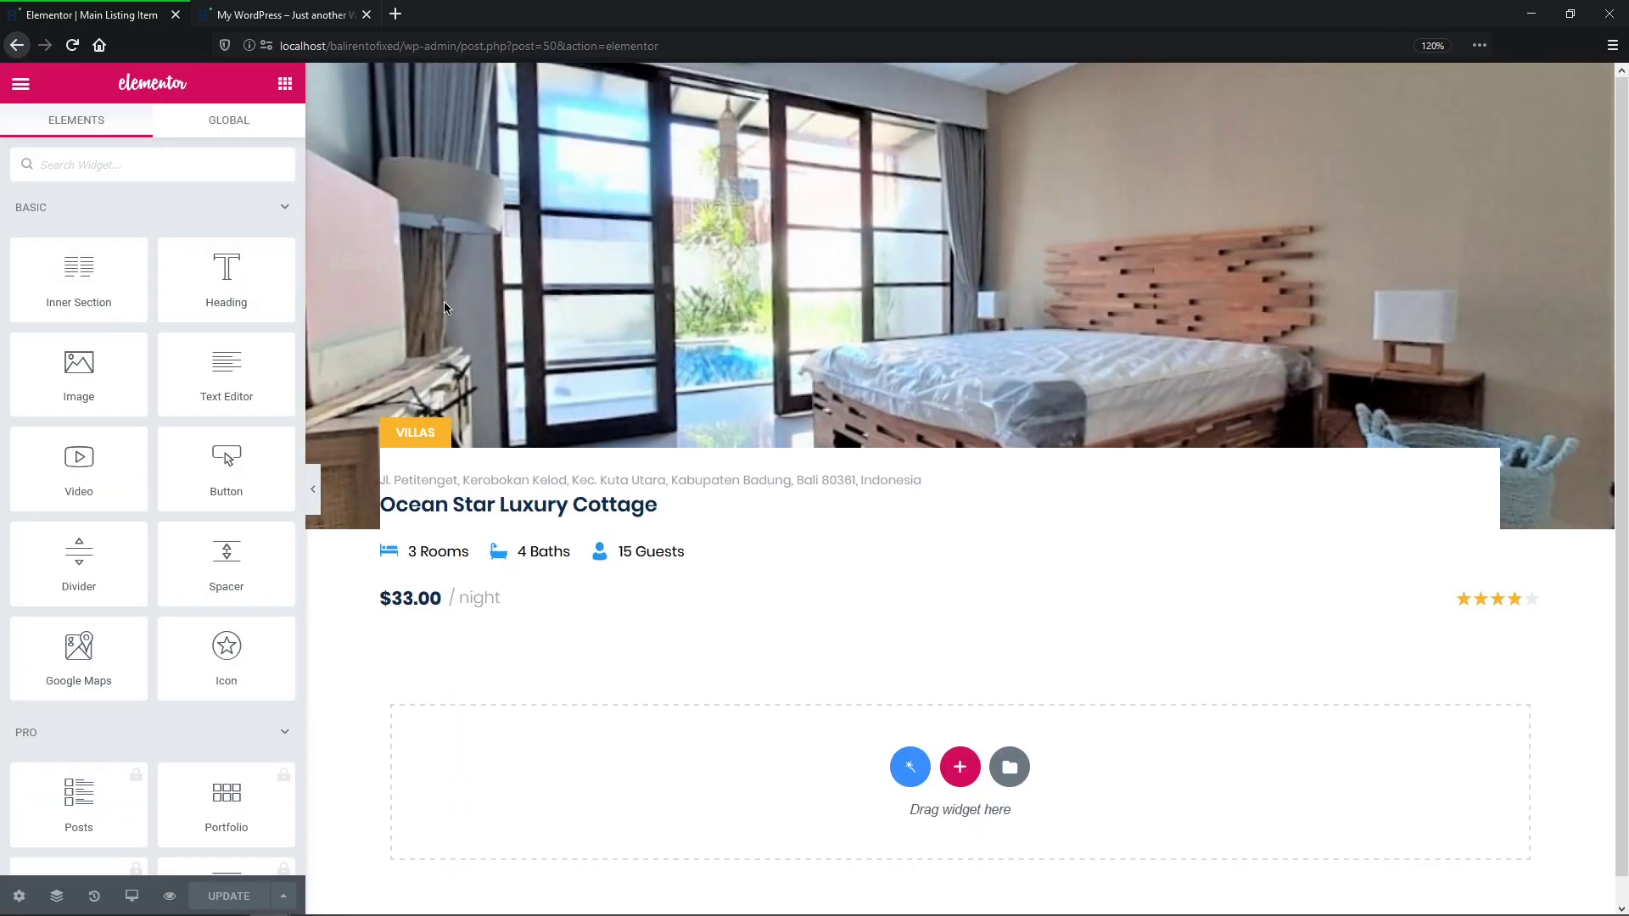
Step: Place a Dynamic Link below the price with source Add to store and store Favorites
{"action": "left_click", "coordinate": [229, 169]}
{"action": "type", "text": "dynamic link"}
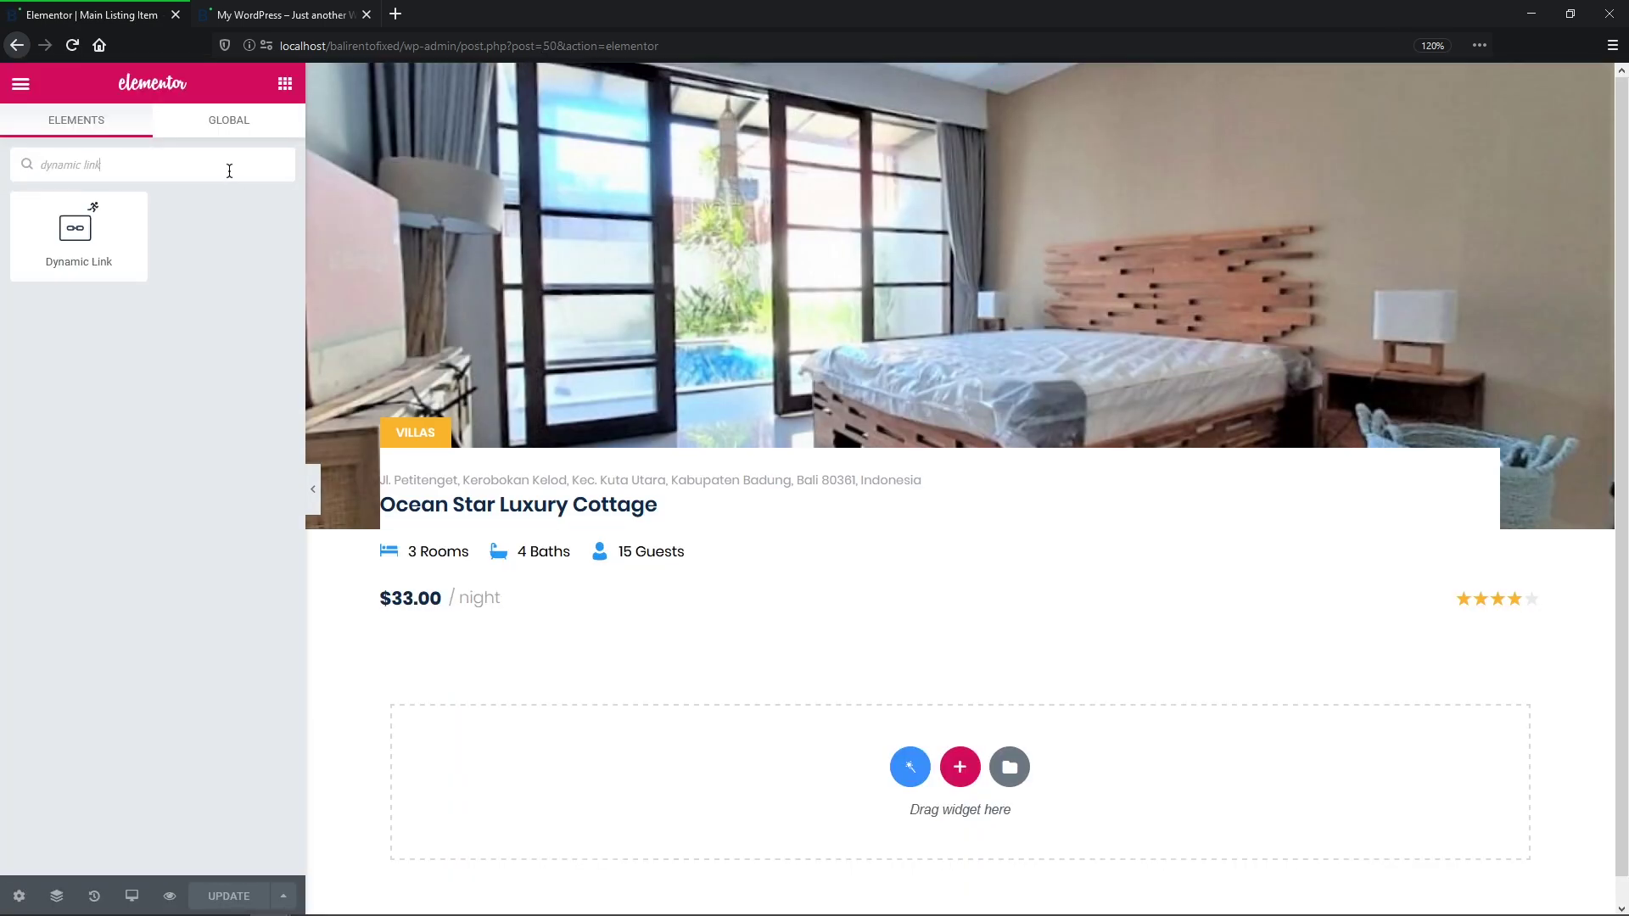
{"action": "left_click_drag", "start_coordinate": [78, 230], "coordinate": [441, 632]}
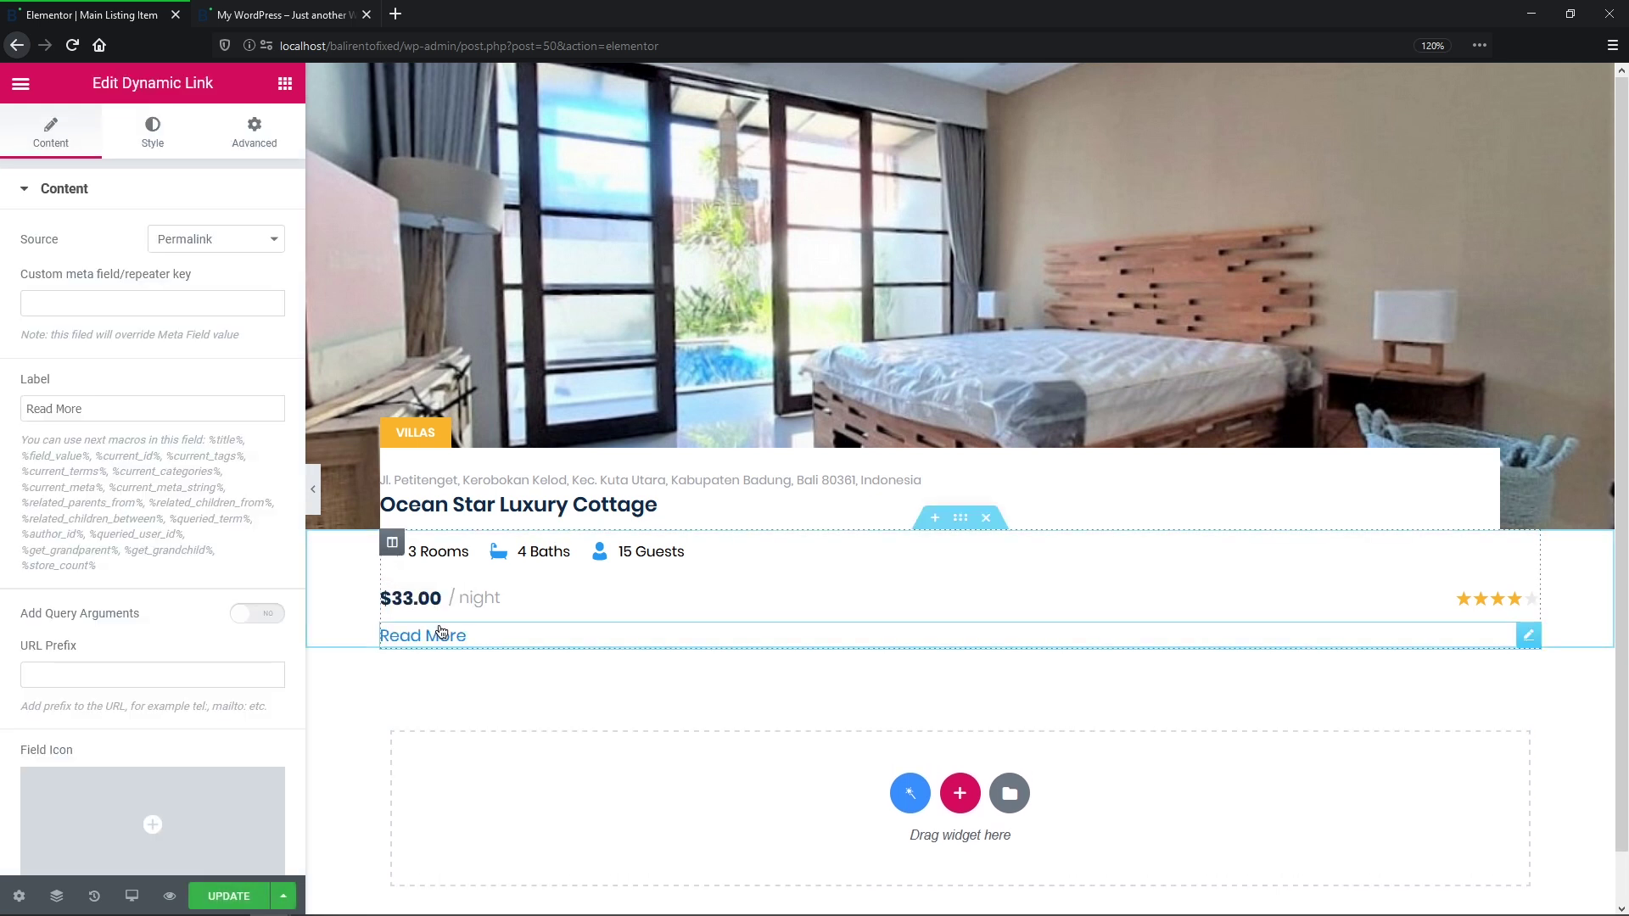
{"action": "left_click", "coordinate": [272, 243]}
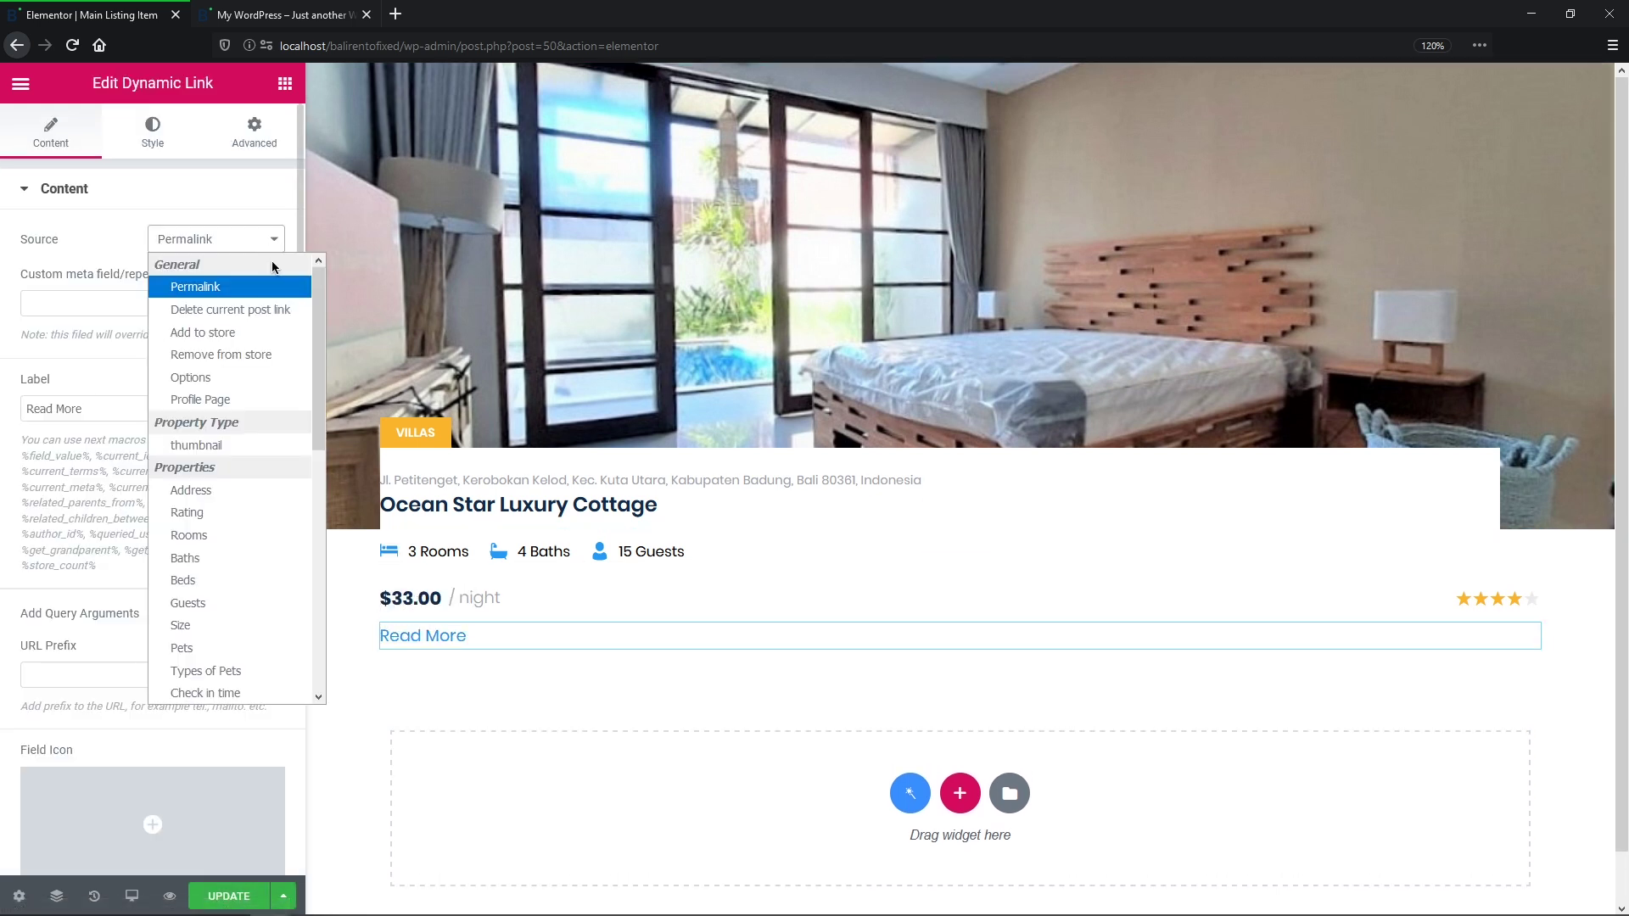
{"action": "left_click", "coordinate": [285, 339]}
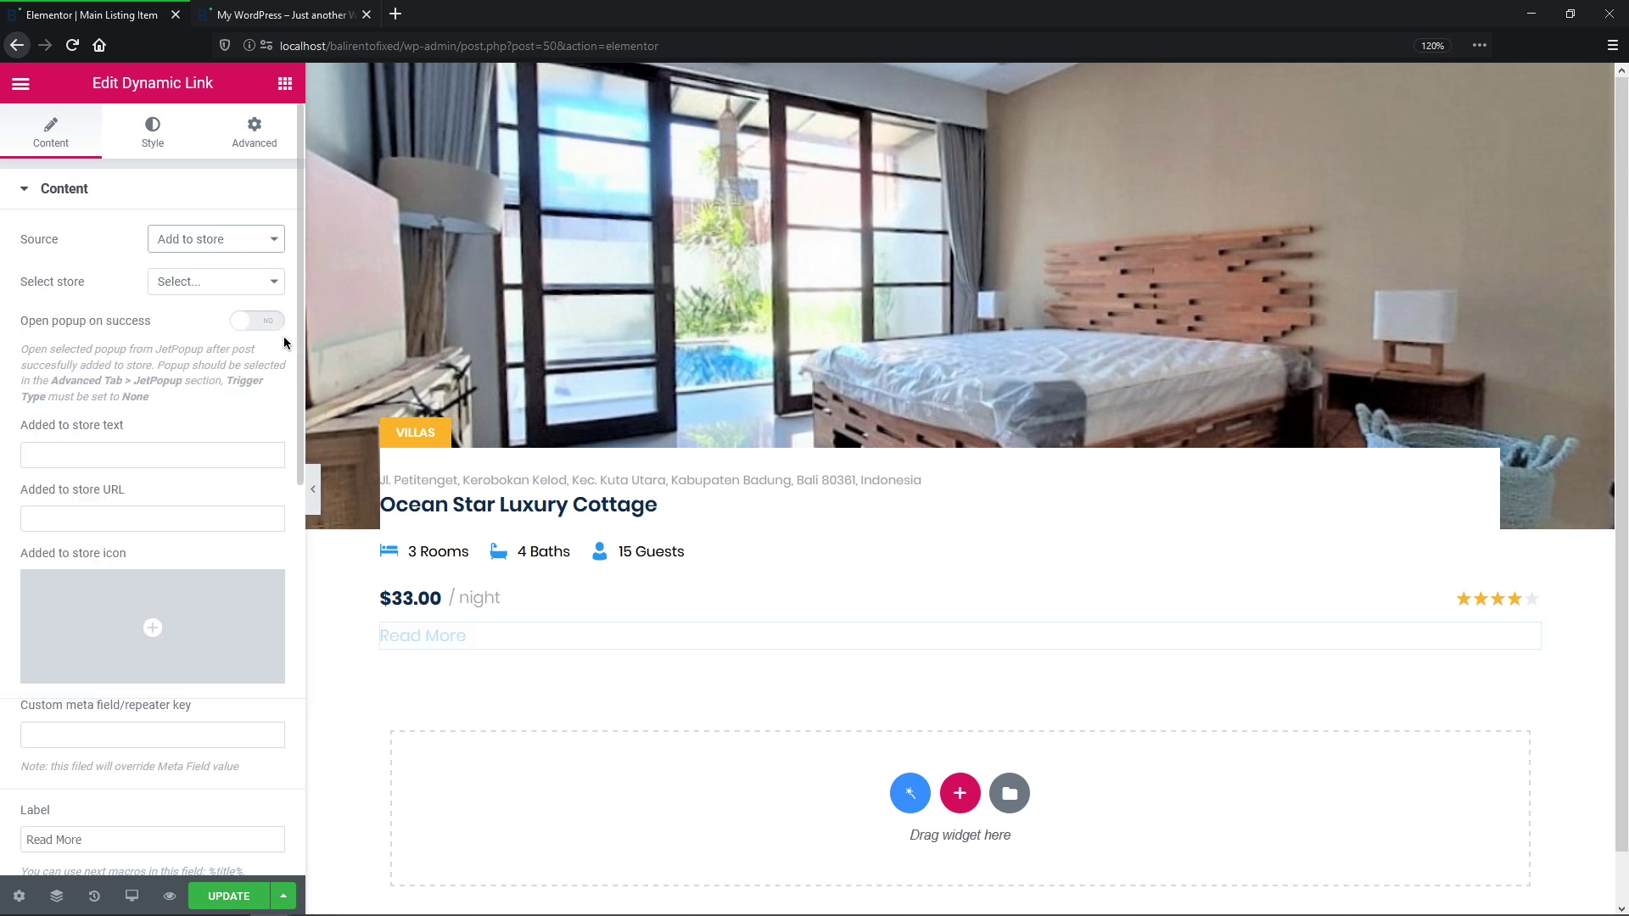
{"action": "left_click", "coordinate": [273, 285]}
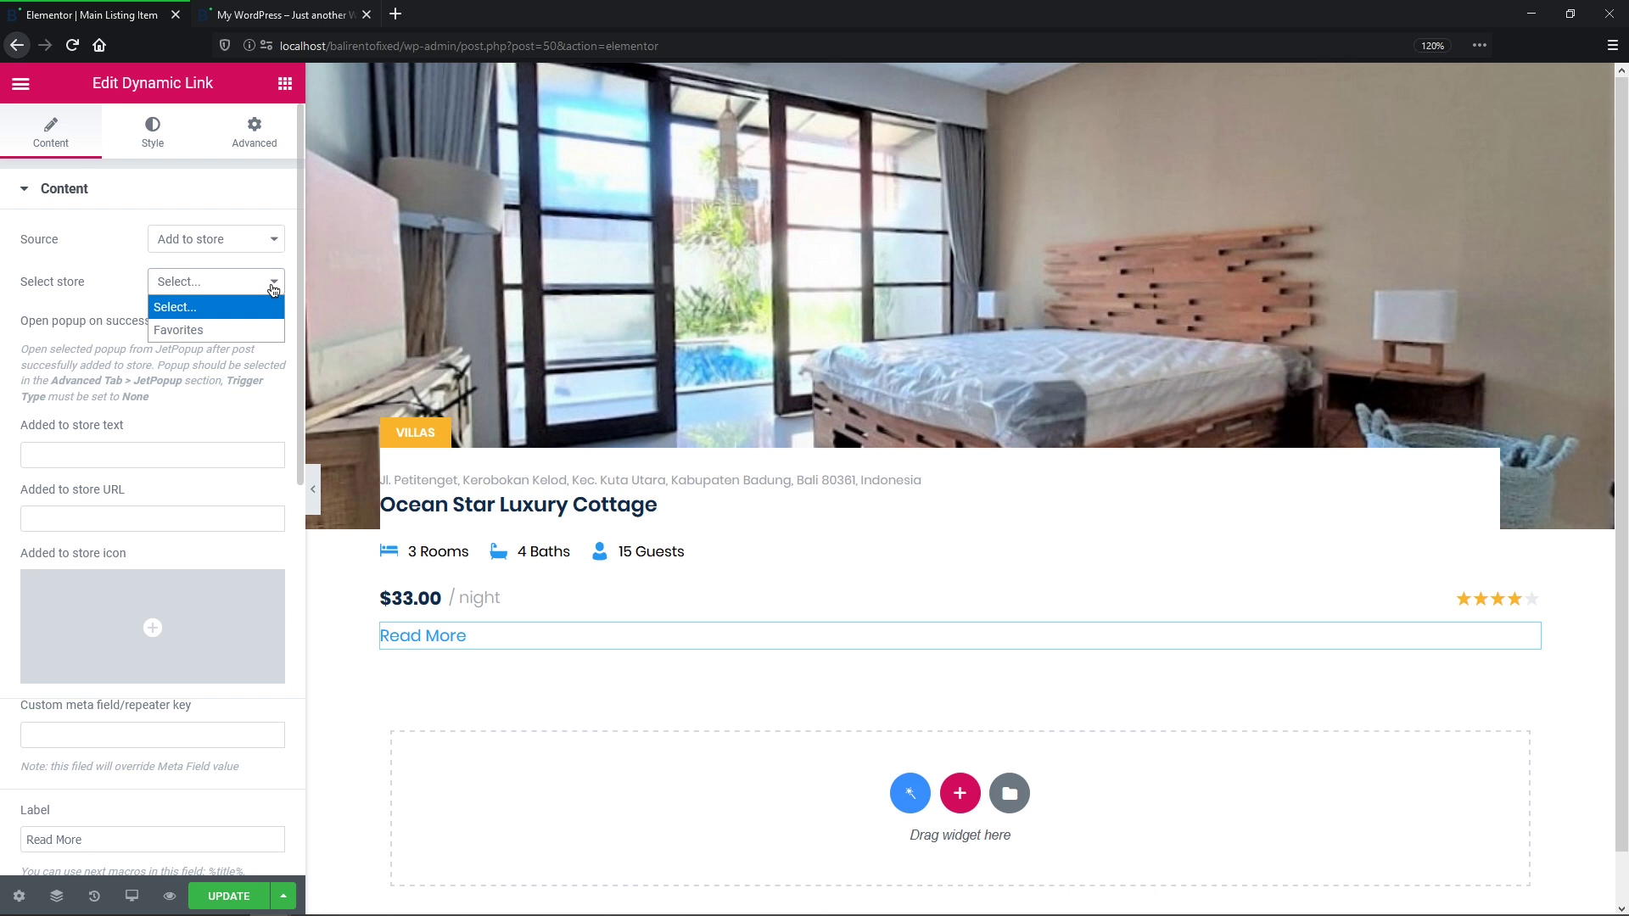
{"action": "left_click", "coordinate": [269, 330]}
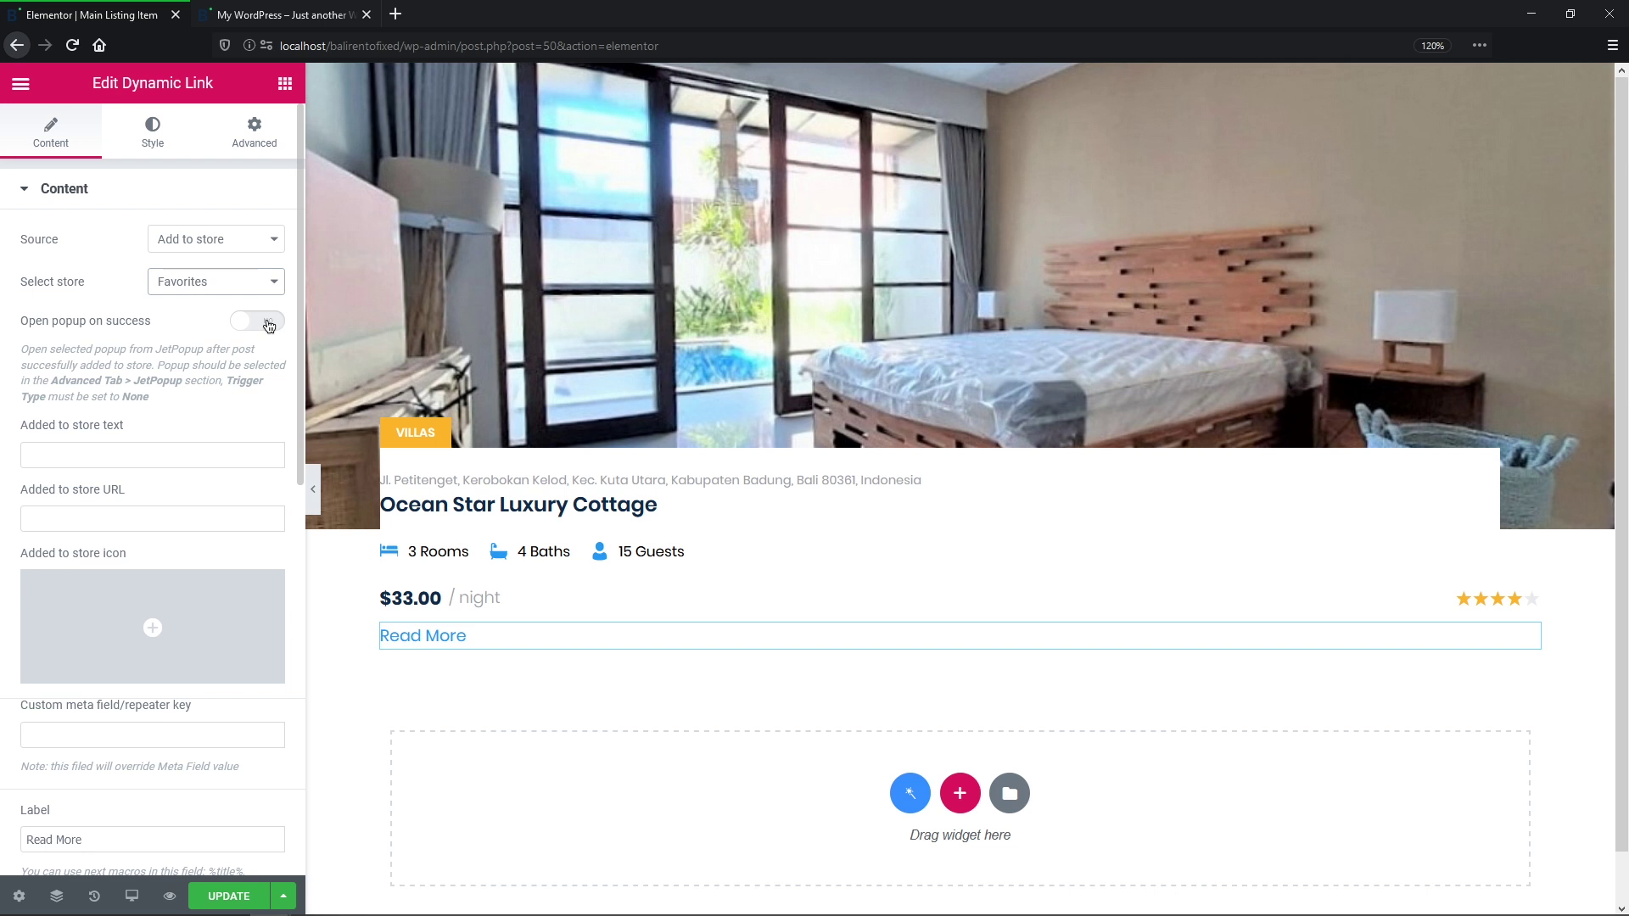
Step: Leave the link's open-popup-on-success option switched off after checking its advanced popup settings
{"action": "left_click", "coordinate": [268, 321]}
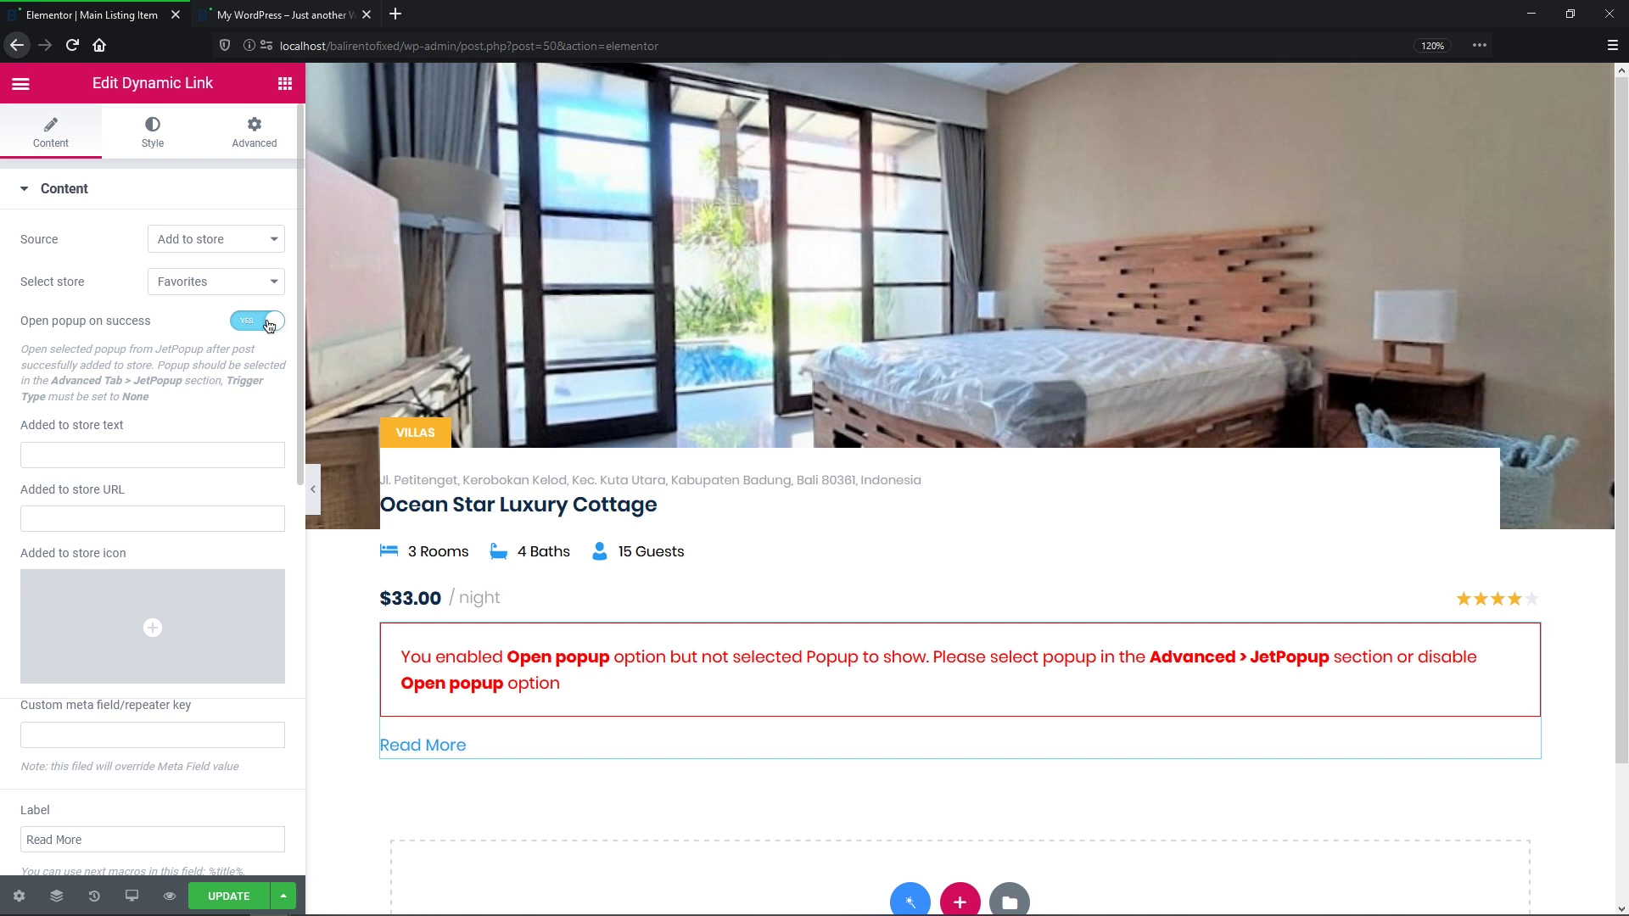
{"action": "left_click", "coordinate": [268, 322]}
{"action": "left_click", "coordinate": [280, 135]}
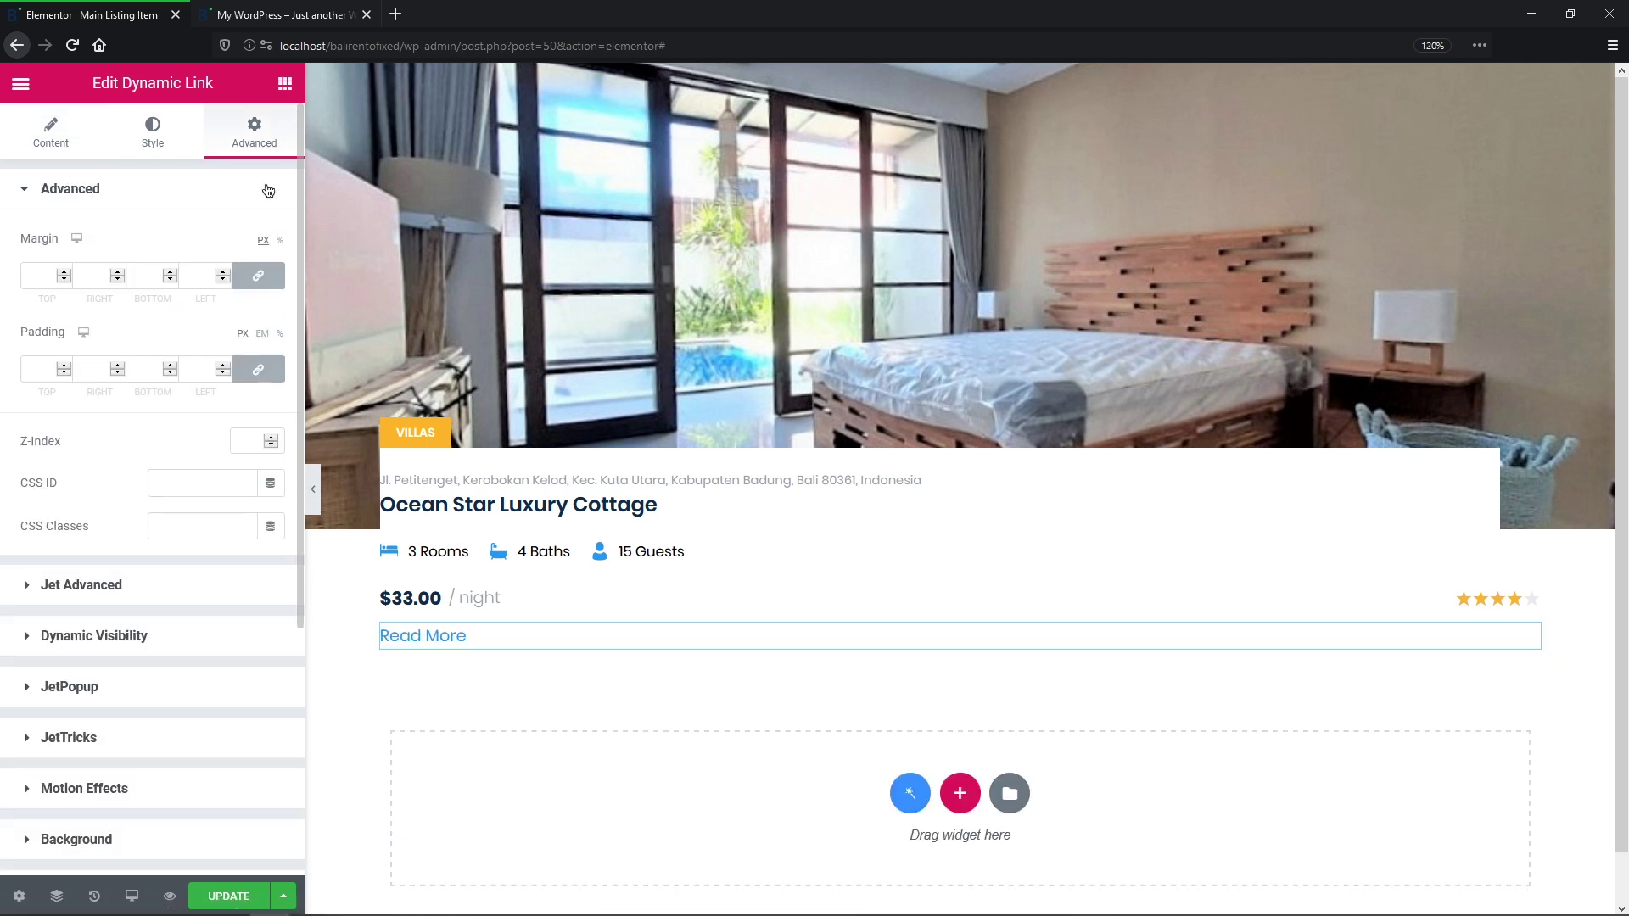
{"action": "left_click", "coordinate": [225, 687]}
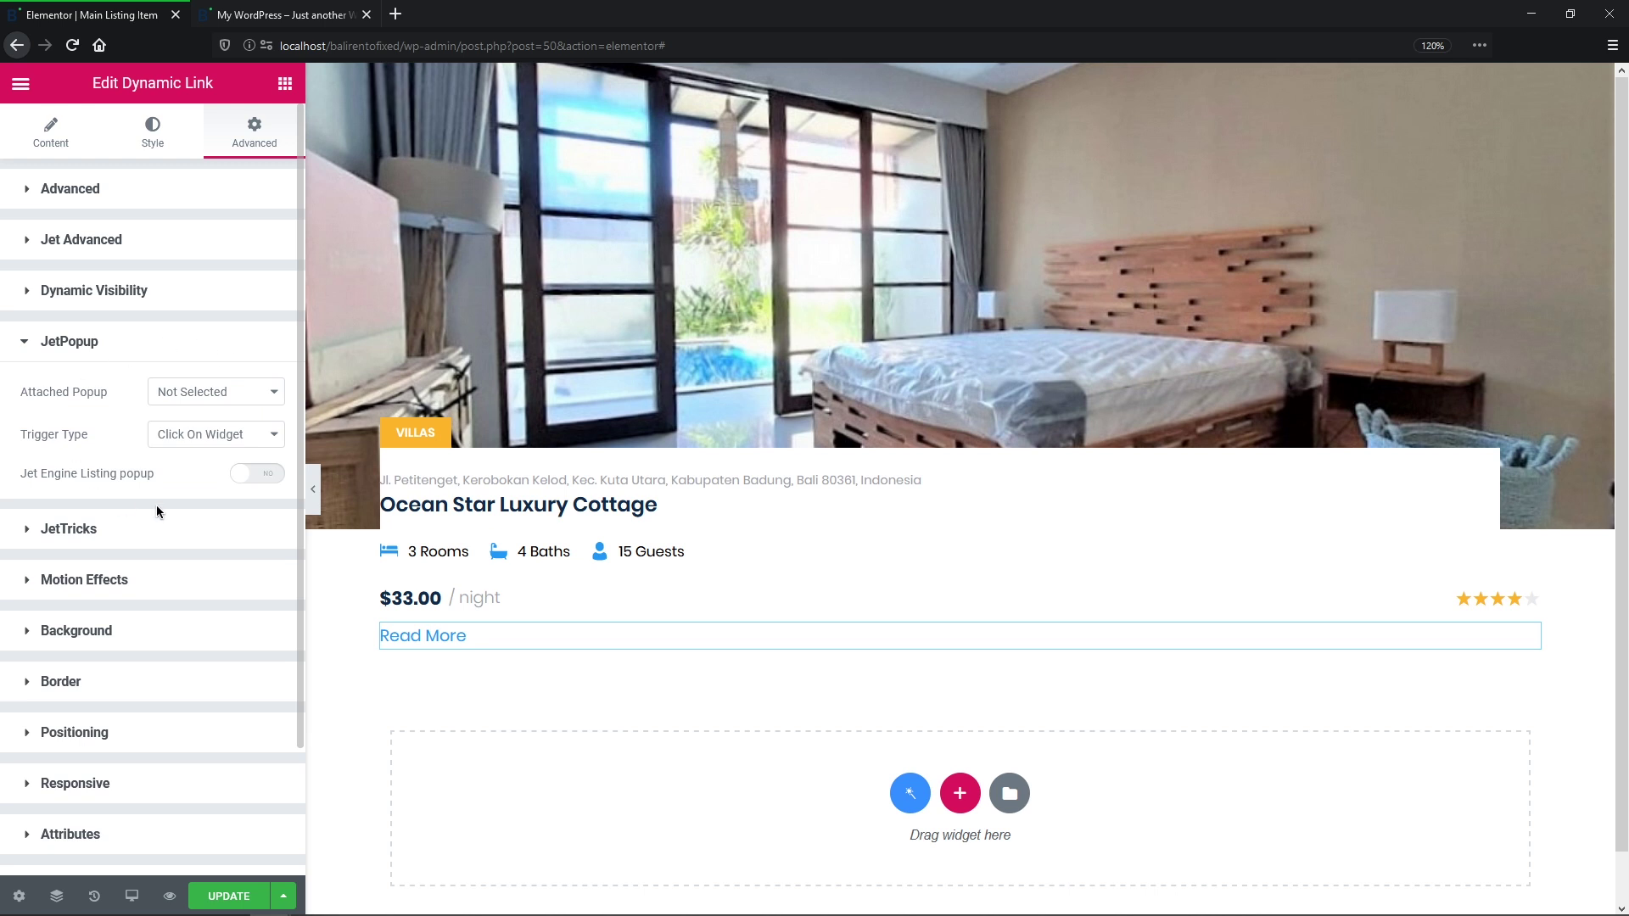
{"action": "left_click", "coordinate": [53, 140]}
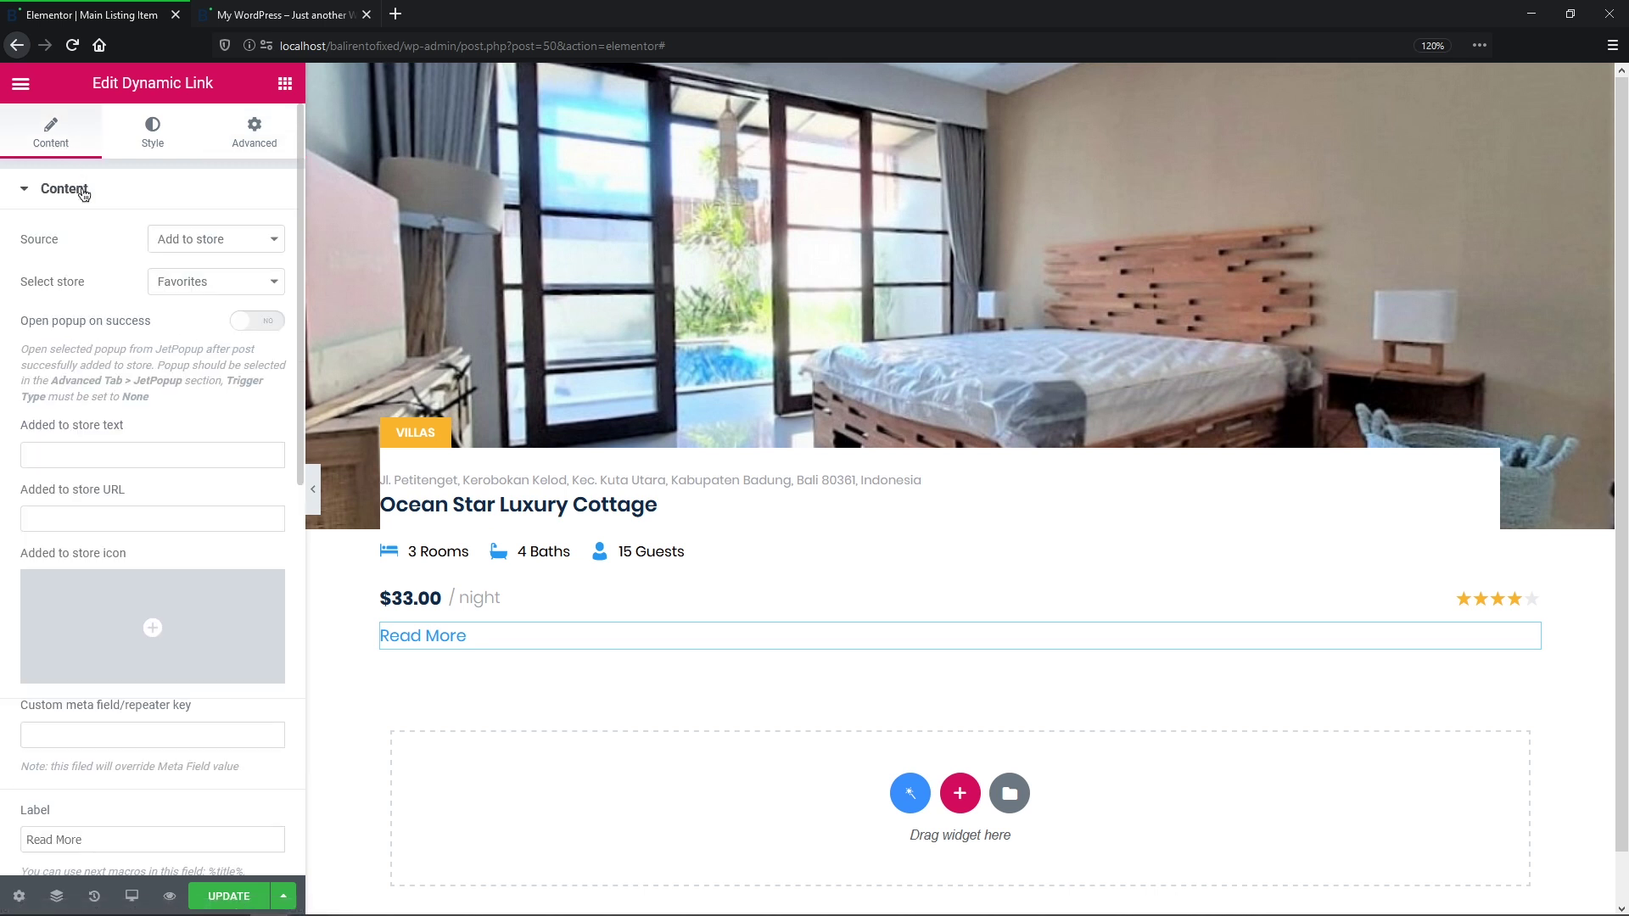
{"action": "left_click", "coordinate": [109, 449]}
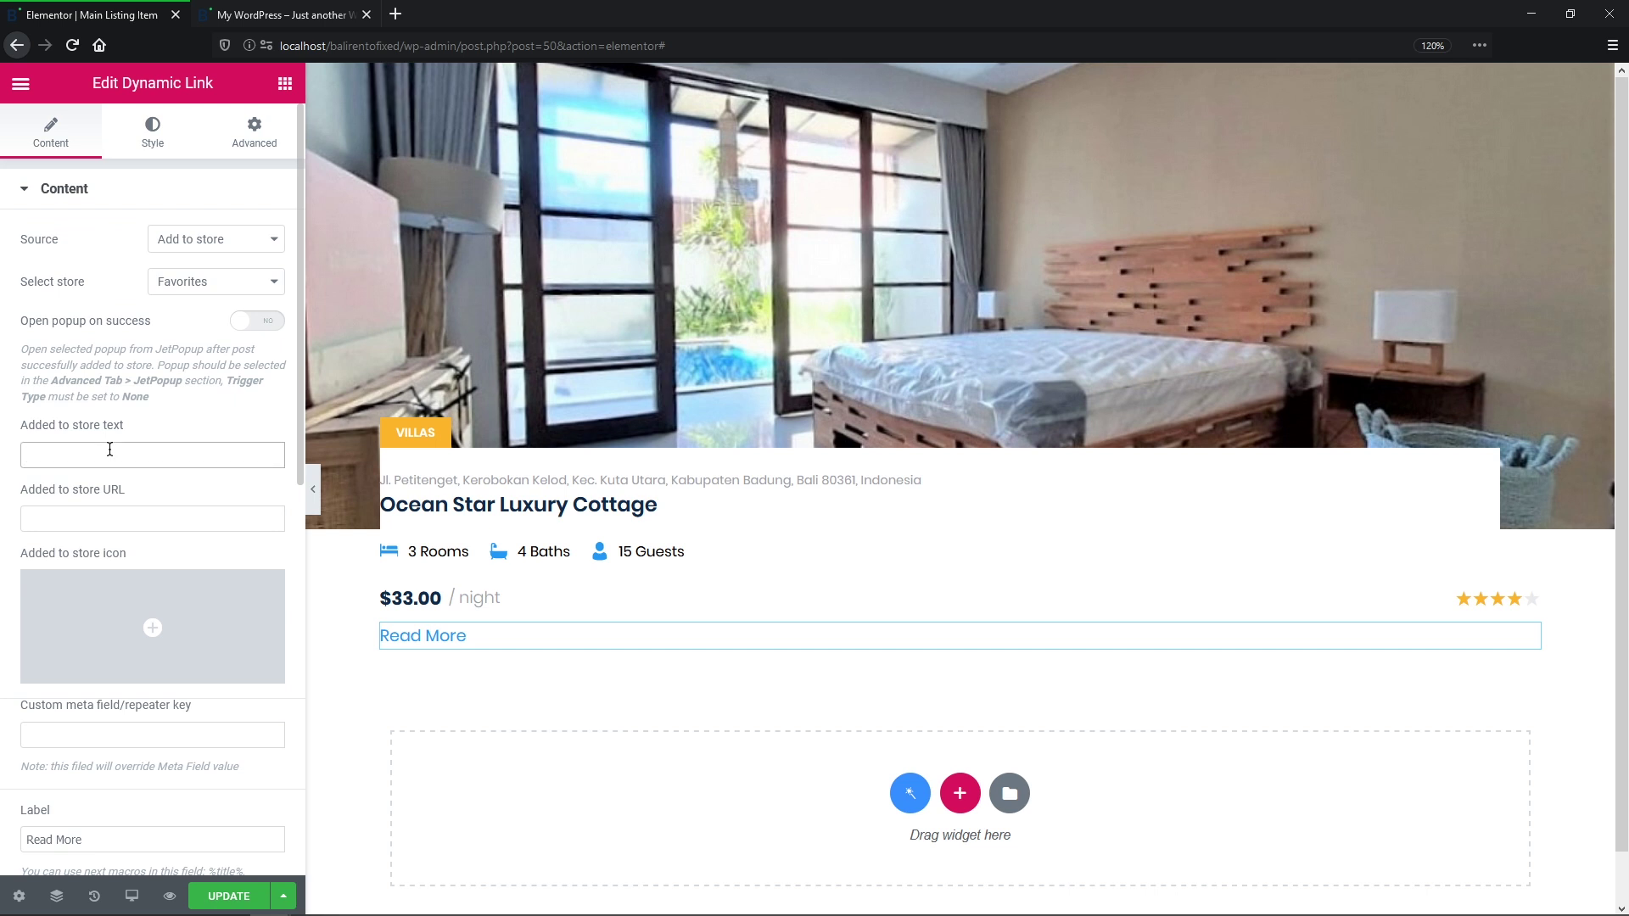
Step: Set the added-to-store text to 'I liked it!', link it to the favorites page, with a check icon
{"action": "type", "text": "I liked"}
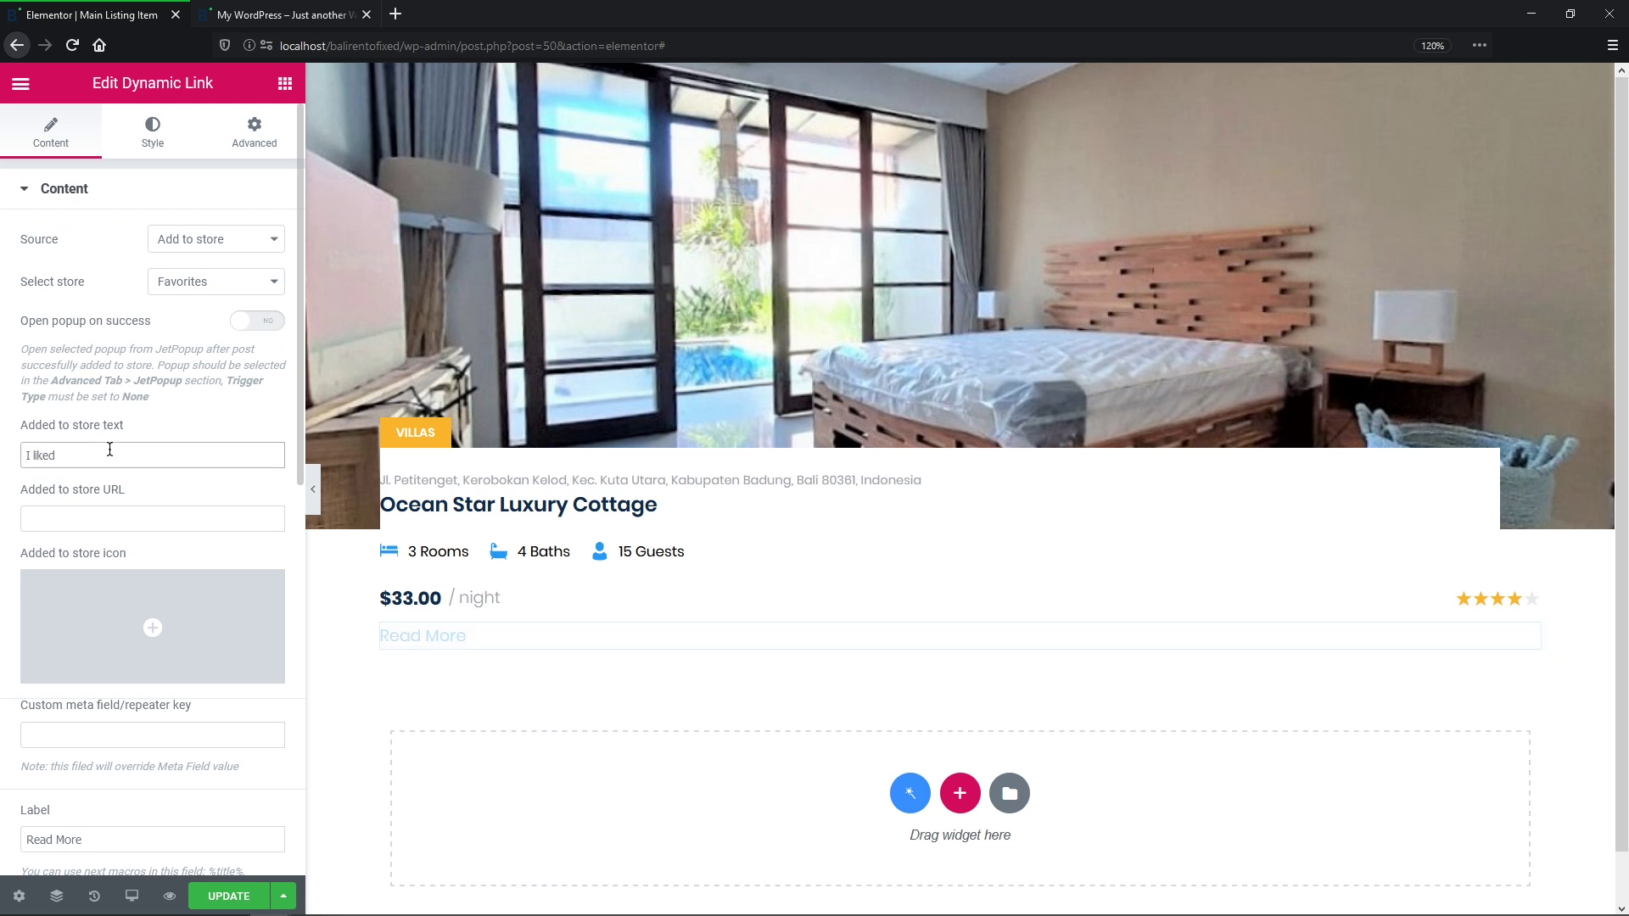
{"action": "type", "text": " it!"}
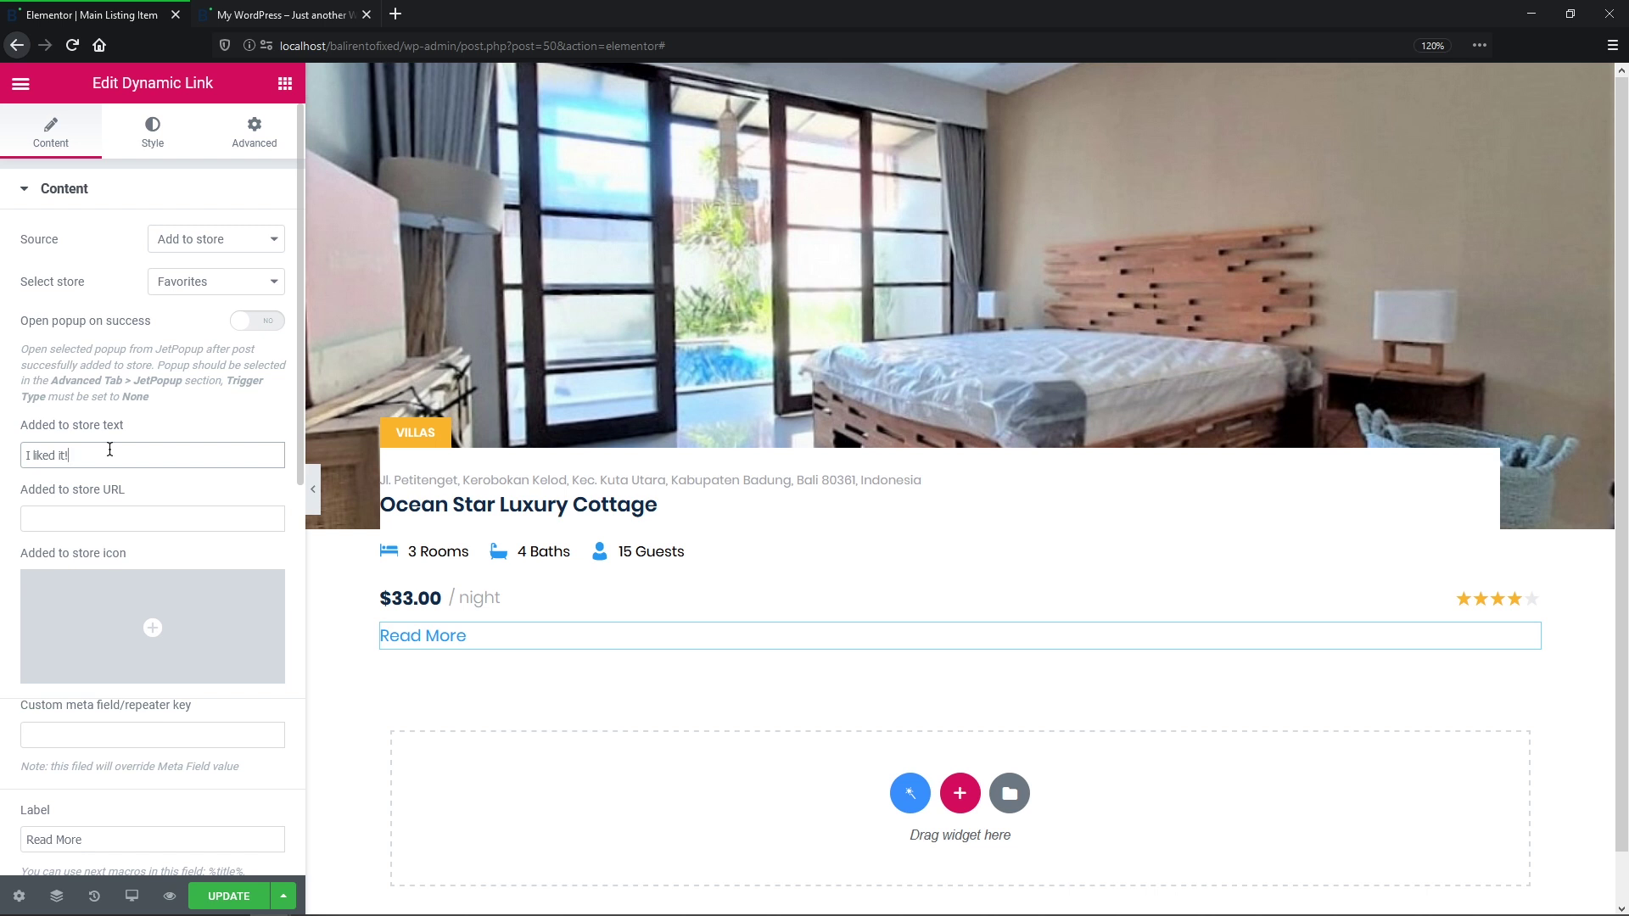
{"action": "left_click", "coordinate": [108, 519]}
{"action": "type", "text": "http://localhost/balirentofixed/favorites/"}
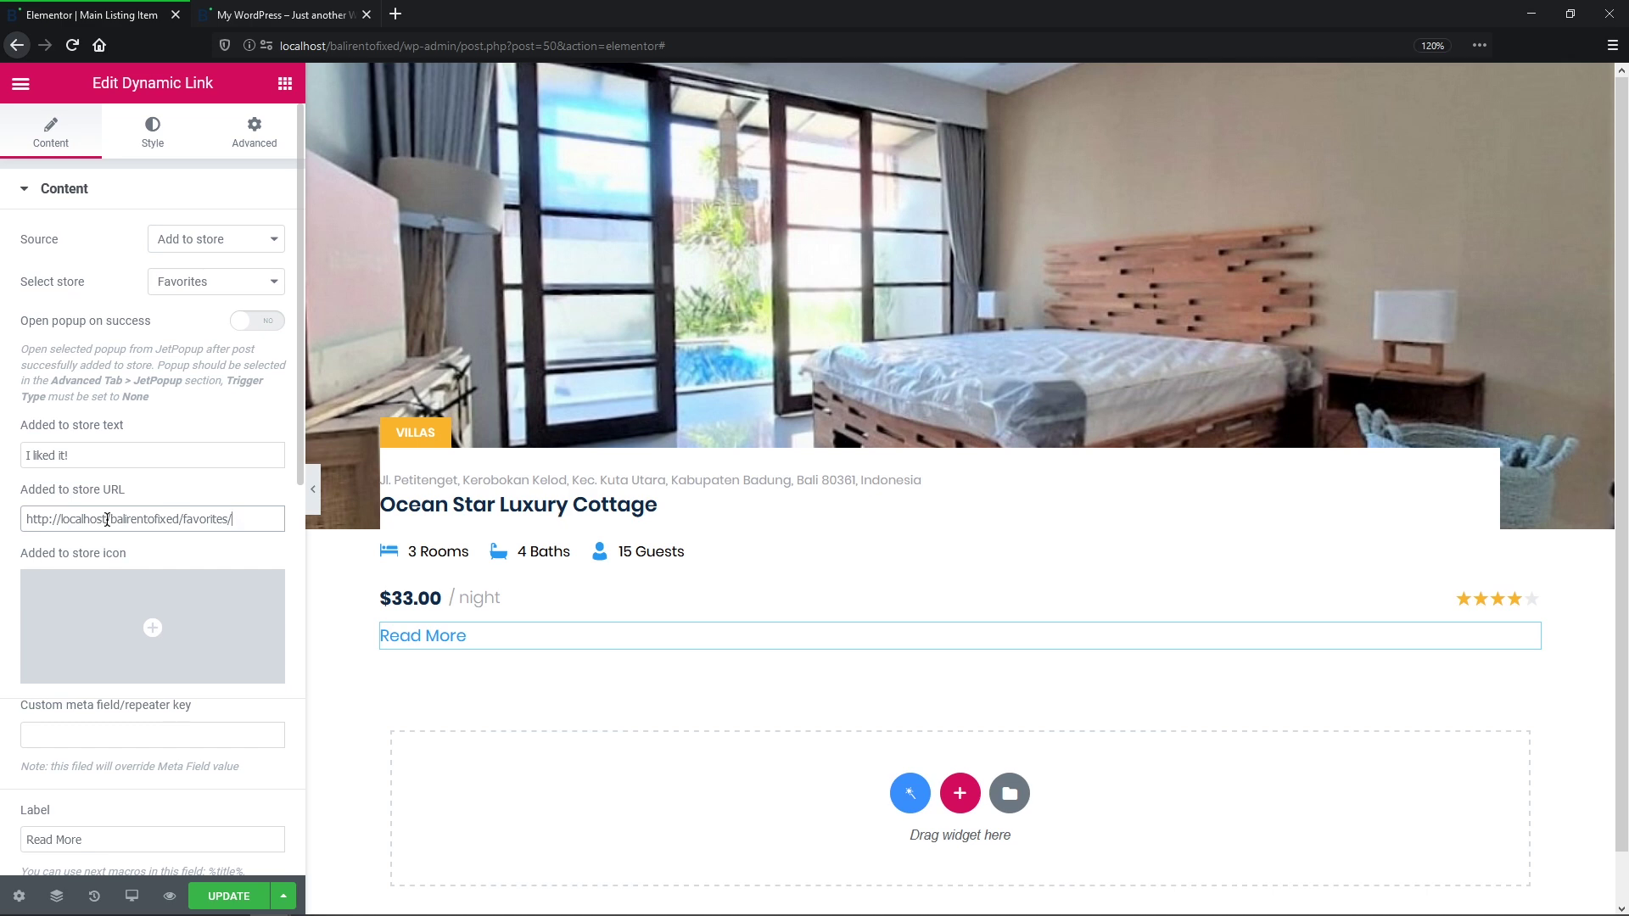
{"action": "mouse_move", "coordinate": [150, 642]}
{"action": "left_click", "coordinate": [150, 642]}
{"action": "left_click", "coordinate": [727, 623]}
{"action": "left_click", "coordinate": [1412, 885]}
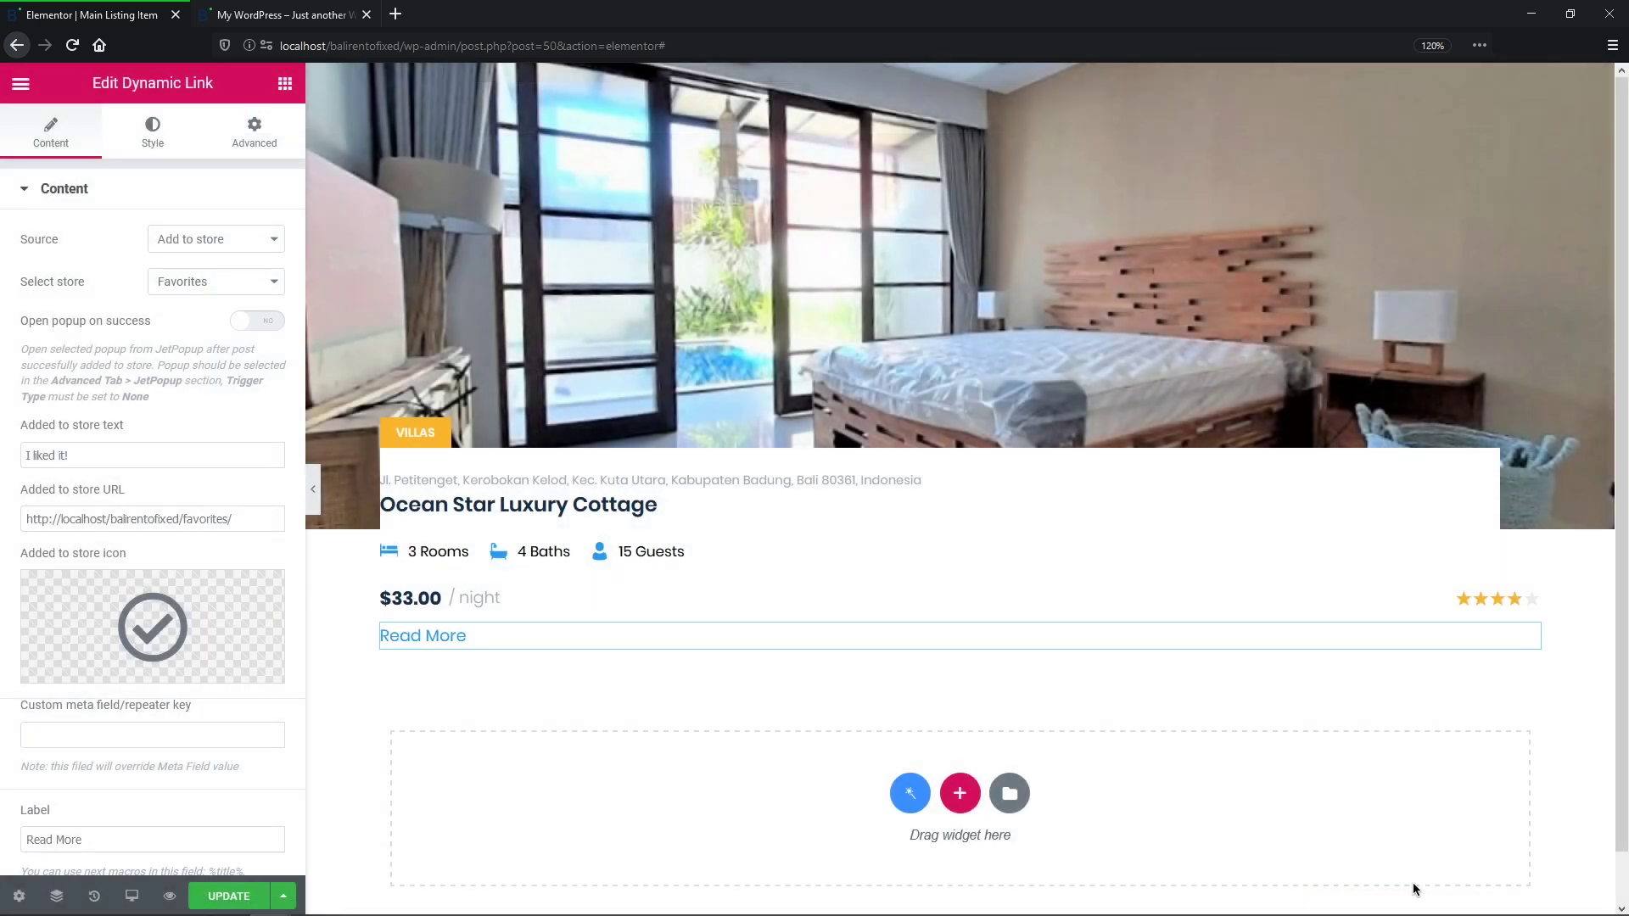
Step: Change the link label from Read More to Like
{"action": "left_click_drag", "start_coordinate": [82, 839], "coordinate": [21, 844]}
{"action": "type", "text": "Like"}
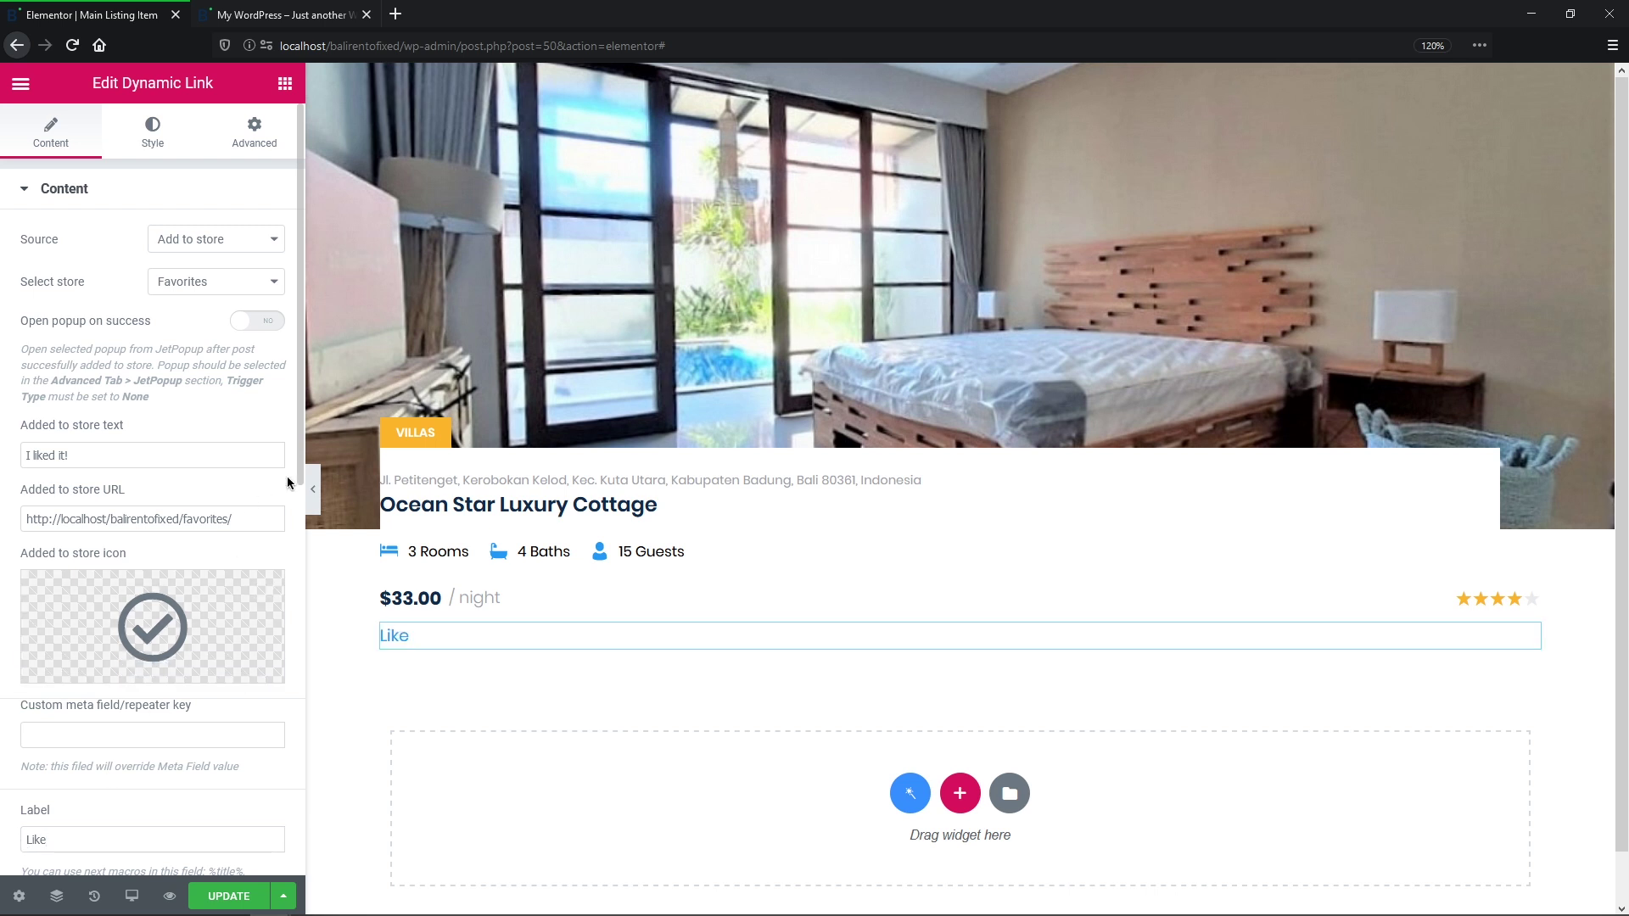
{"action": "left_click_drag", "start_coordinate": [299, 471], "coordinate": [272, 445]}
{"action": "key", "text": "ctrl+e"}
Step: Open the JetEngine listing items list from the WordPress dashboard in a new tab
{"action": "type", "text": "dash"}
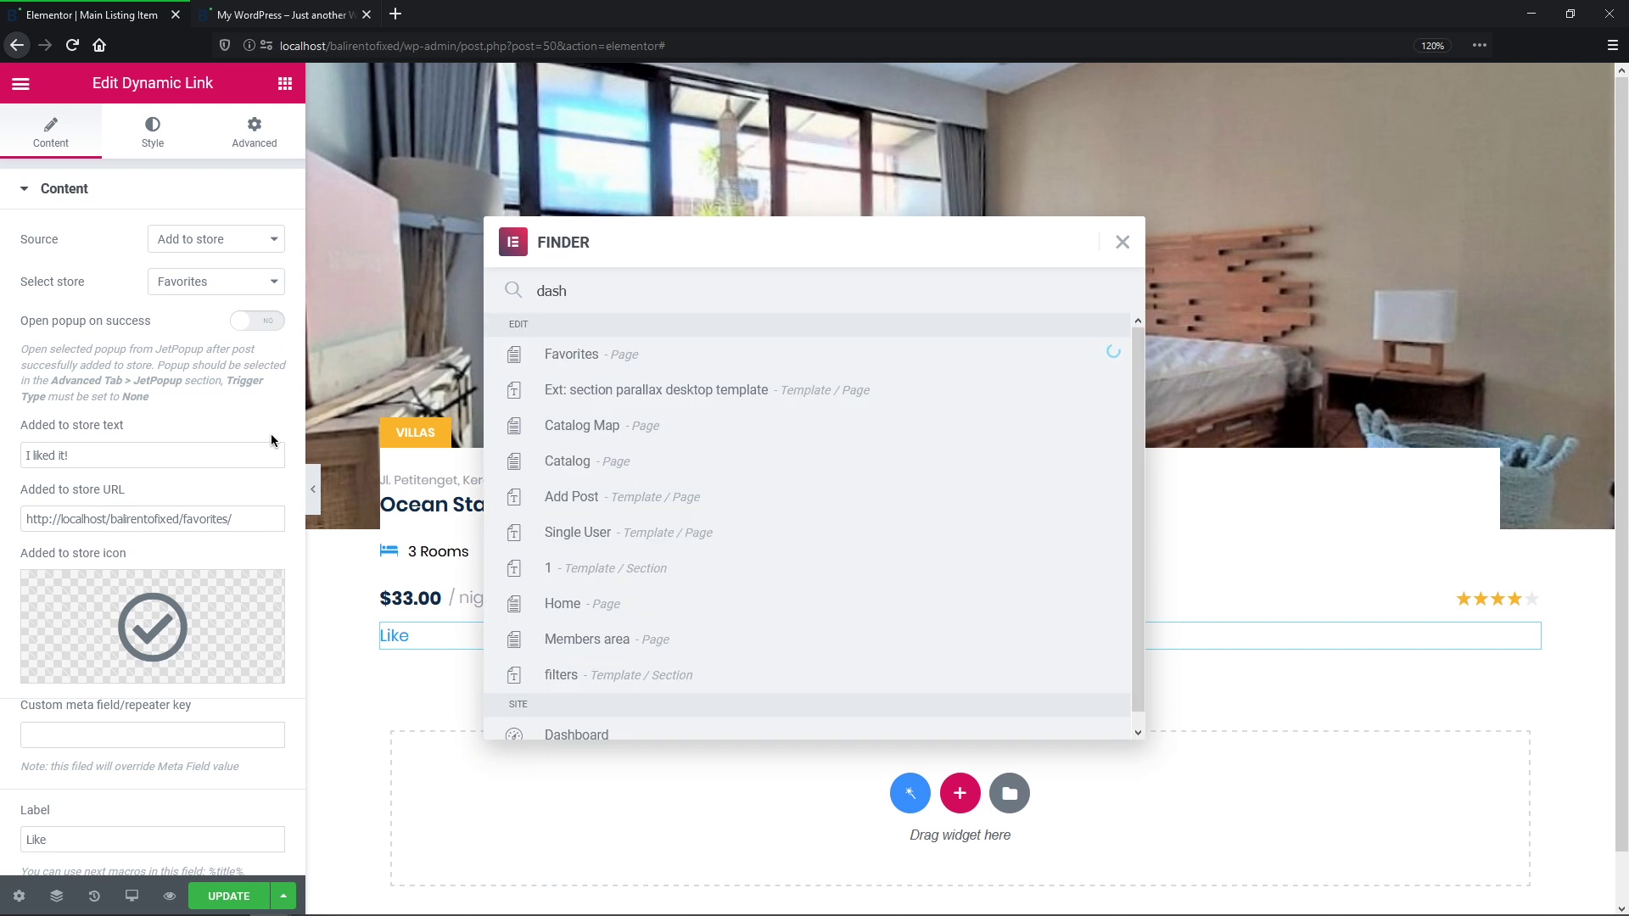
{"action": "left_click", "coordinate": [536, 421]}
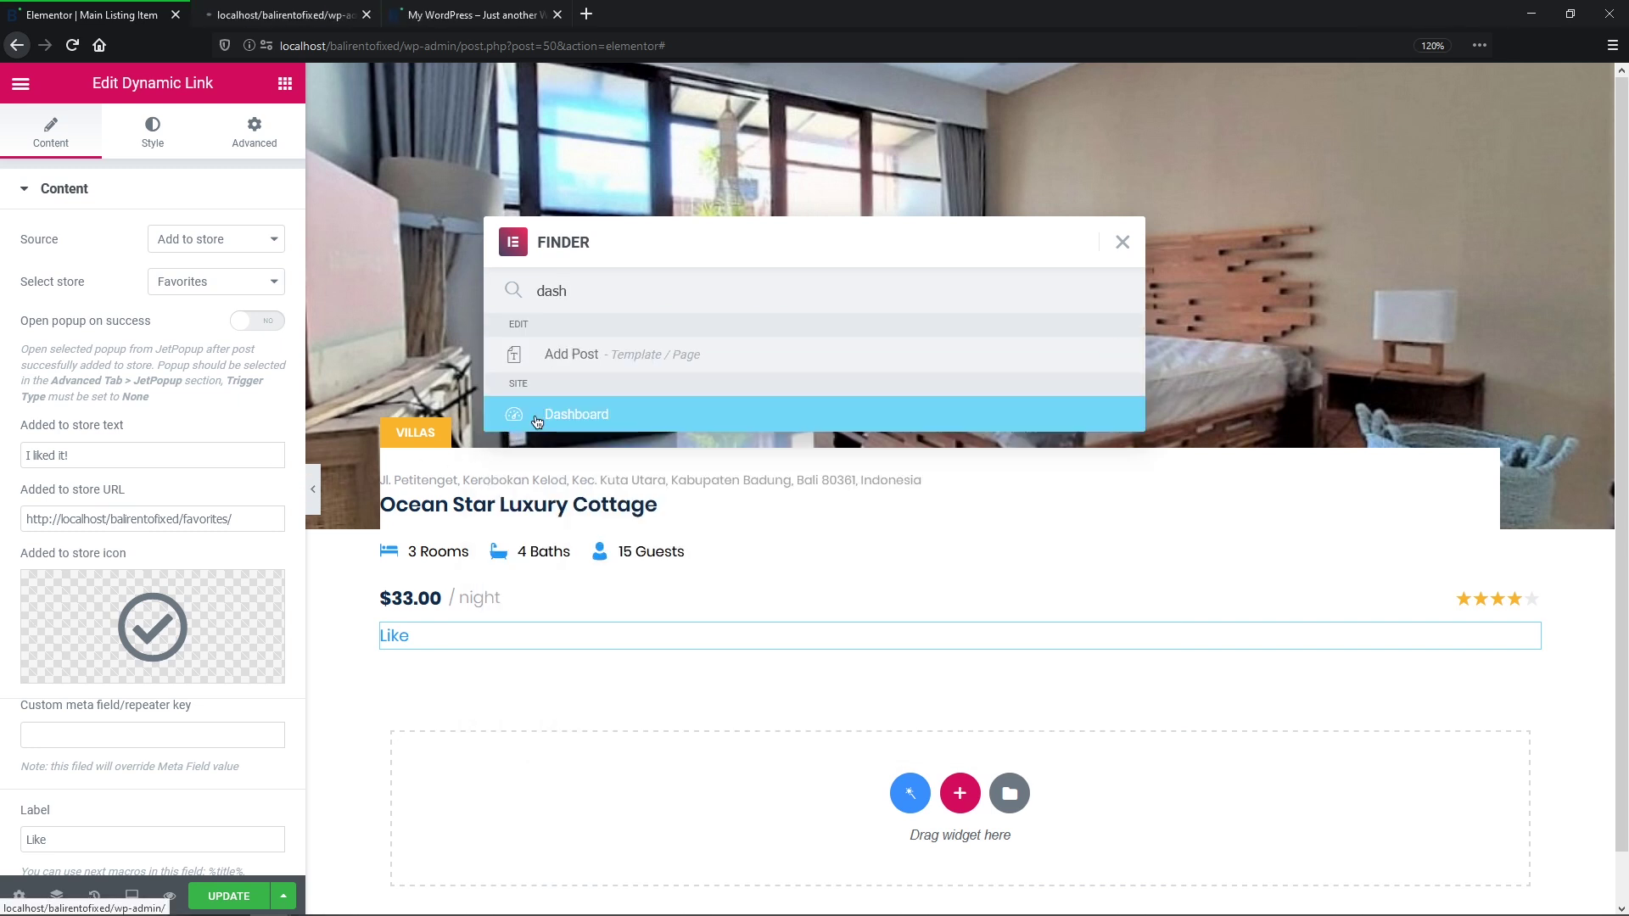
{"action": "left_click", "coordinate": [288, 14]}
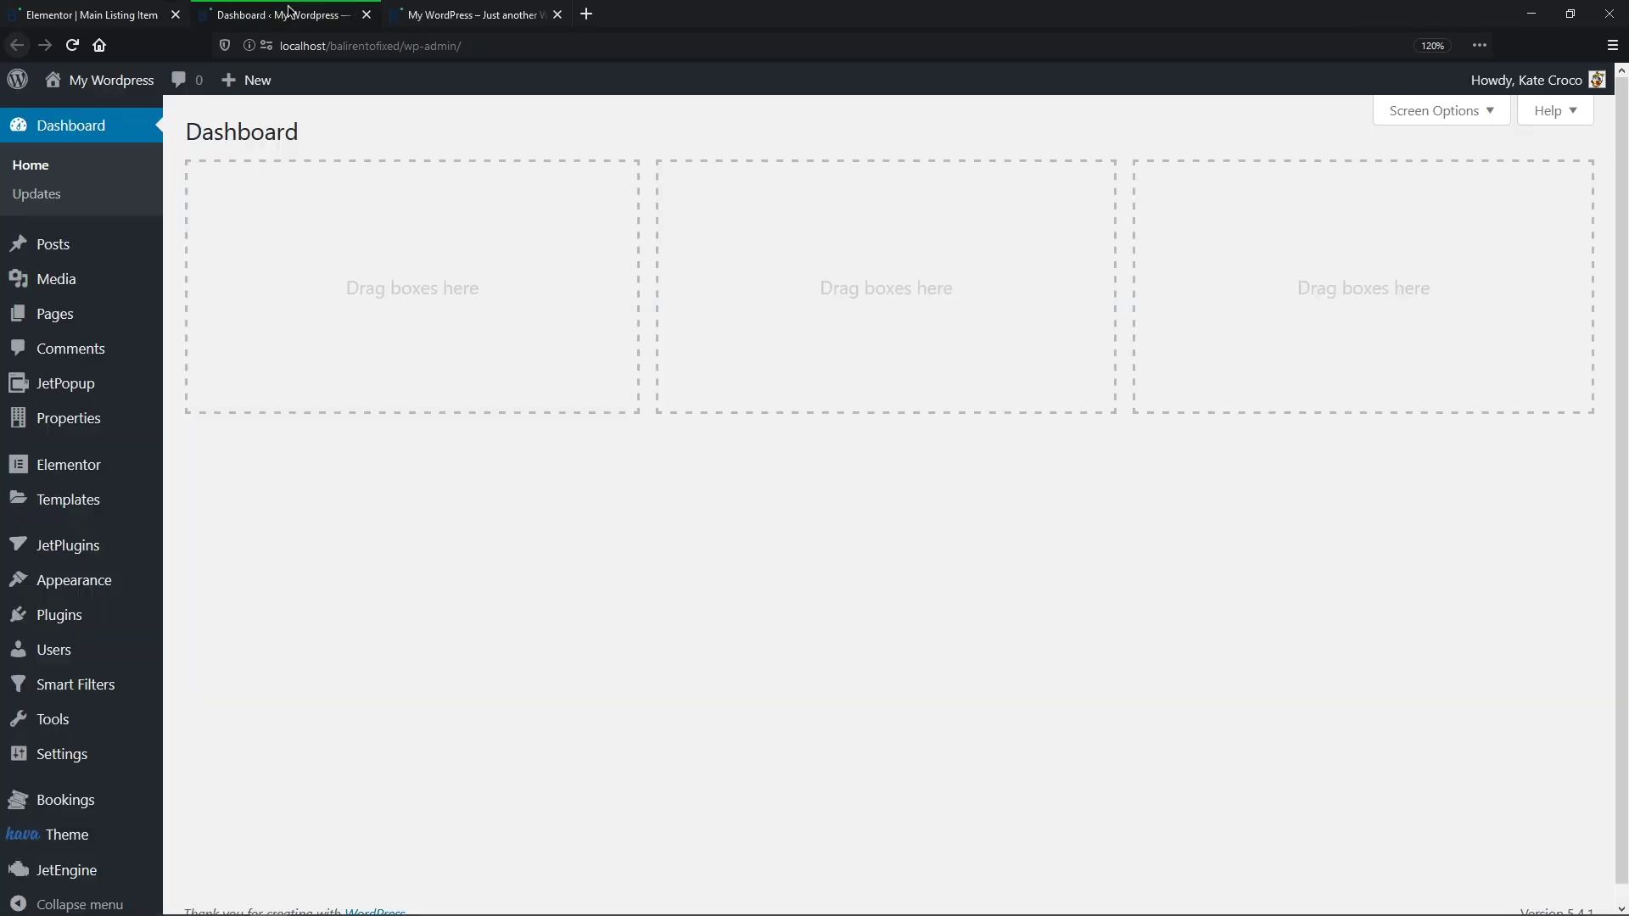
{"action": "mouse_move", "coordinate": [68, 869]}
{"action": "left_click", "coordinate": [205, 635]}
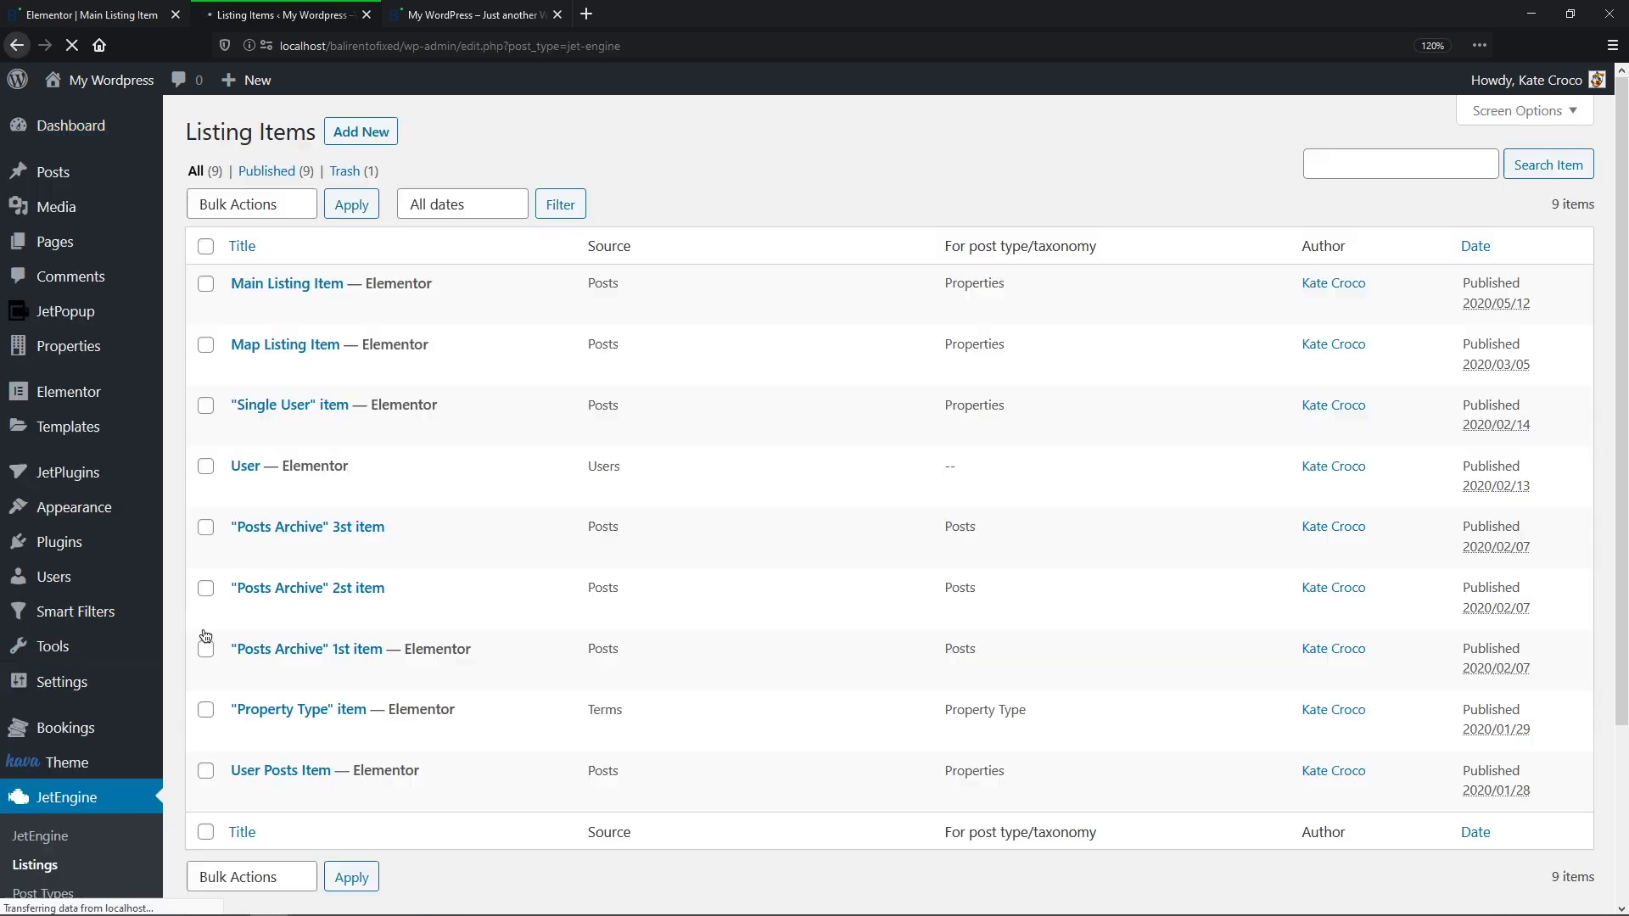
Step: Create a Properties posts listing item named 'Favorites Listing' built with Elementor
{"action": "left_click", "coordinate": [355, 134]}
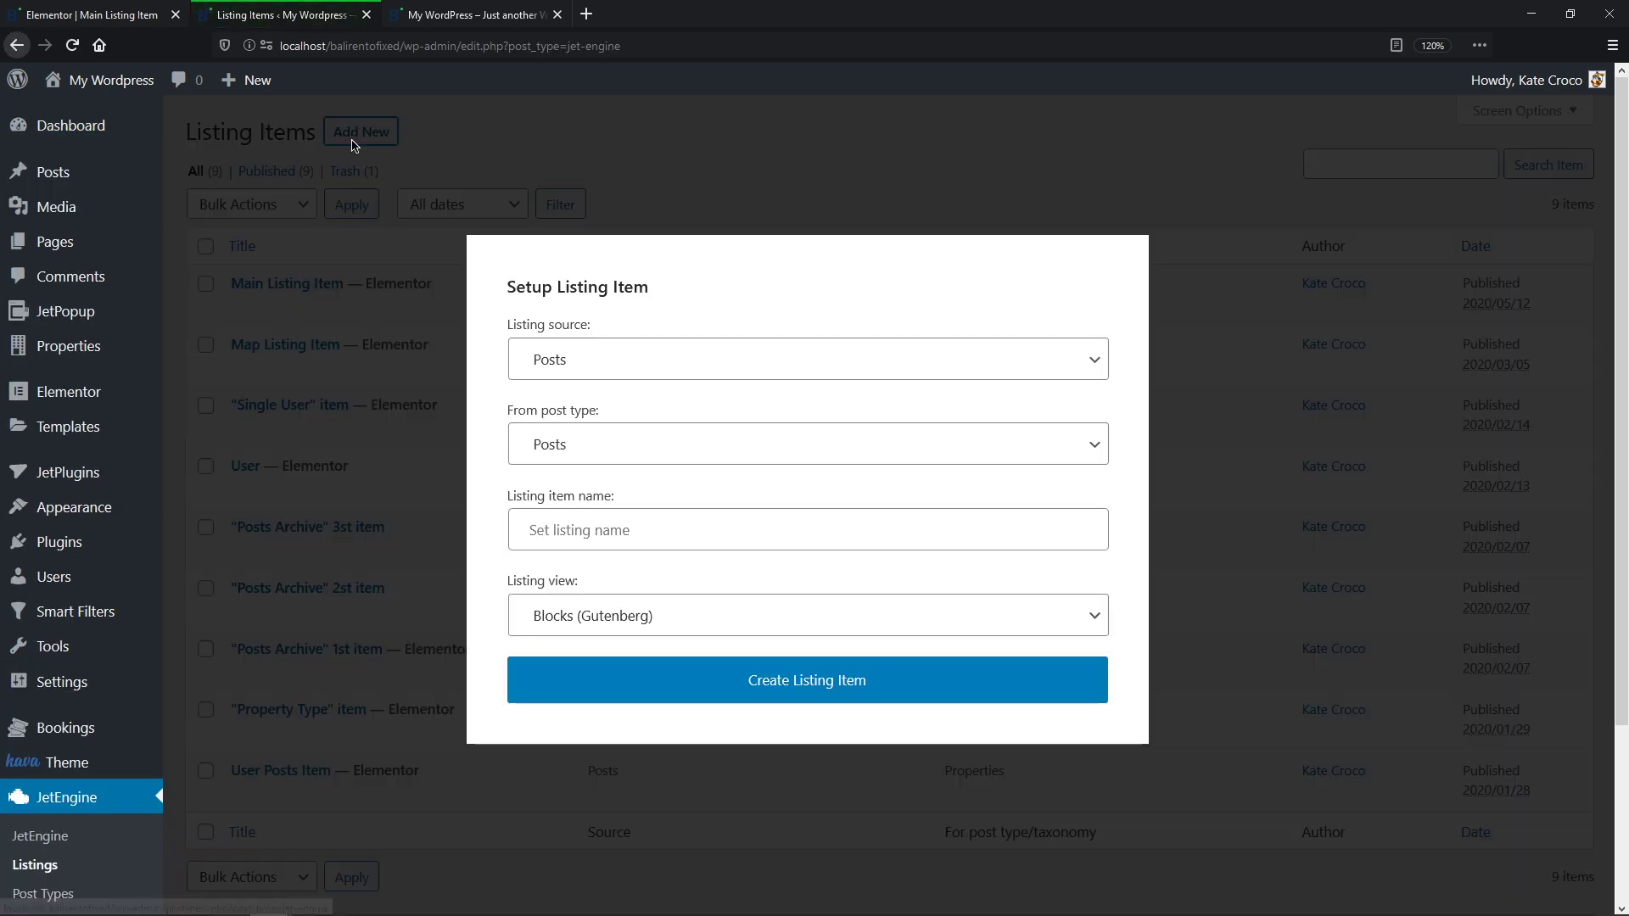
{"action": "left_click", "coordinate": [1092, 363]}
{"action": "left_click", "coordinate": [1067, 400]}
{"action": "left_click", "coordinate": [1096, 446]}
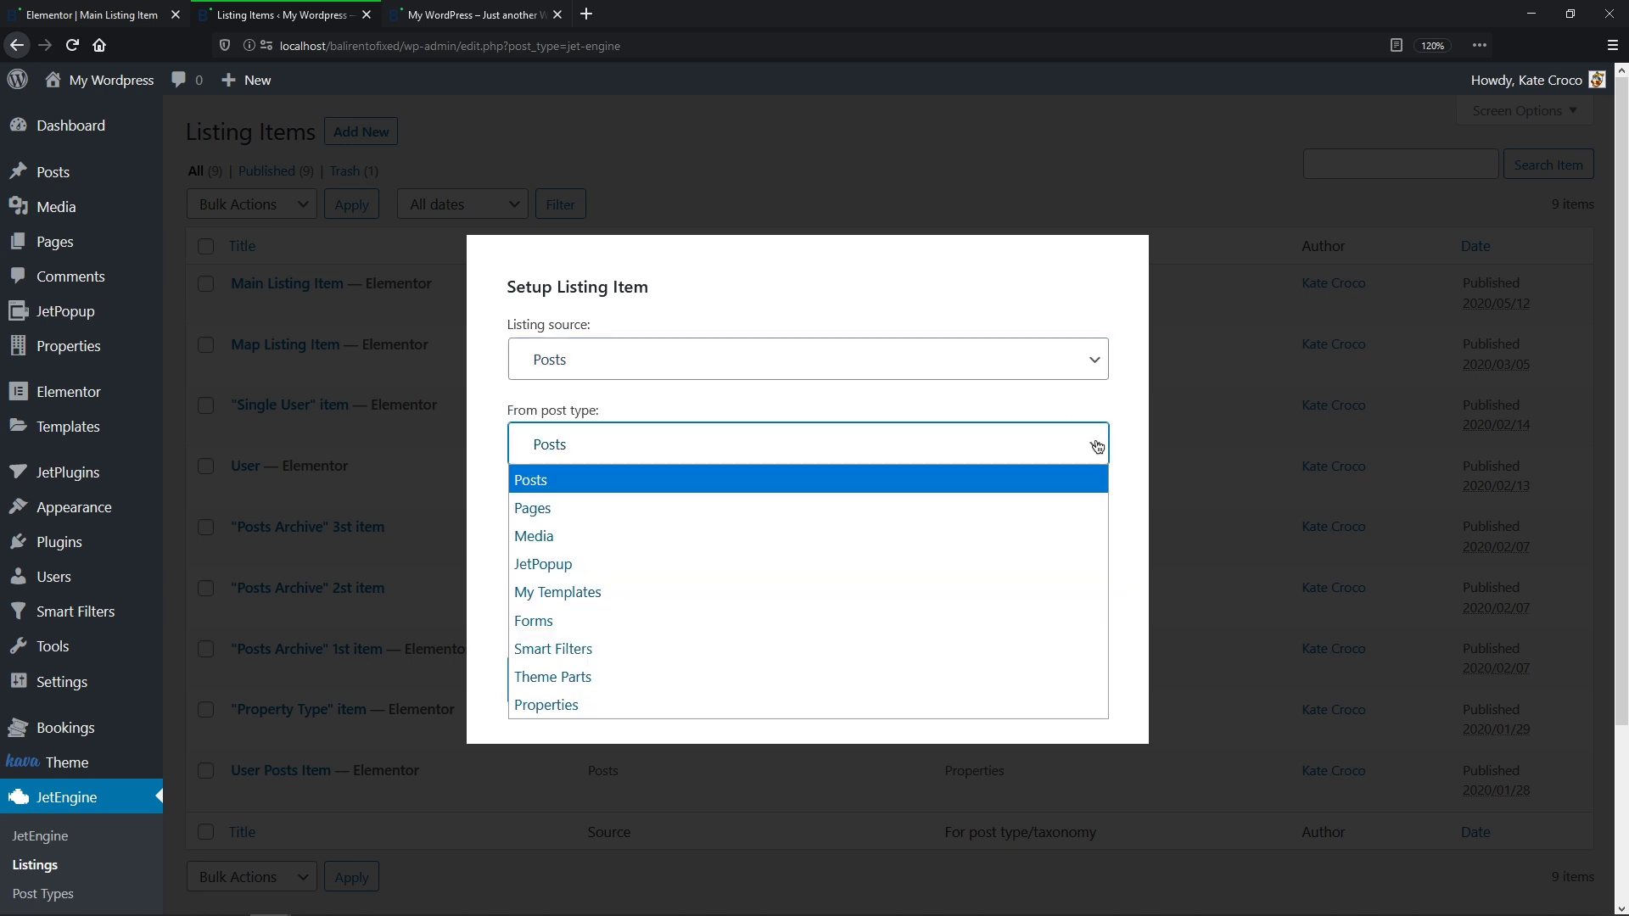
{"action": "left_click", "coordinate": [1040, 713]}
{"action": "left_click", "coordinate": [1015, 527]}
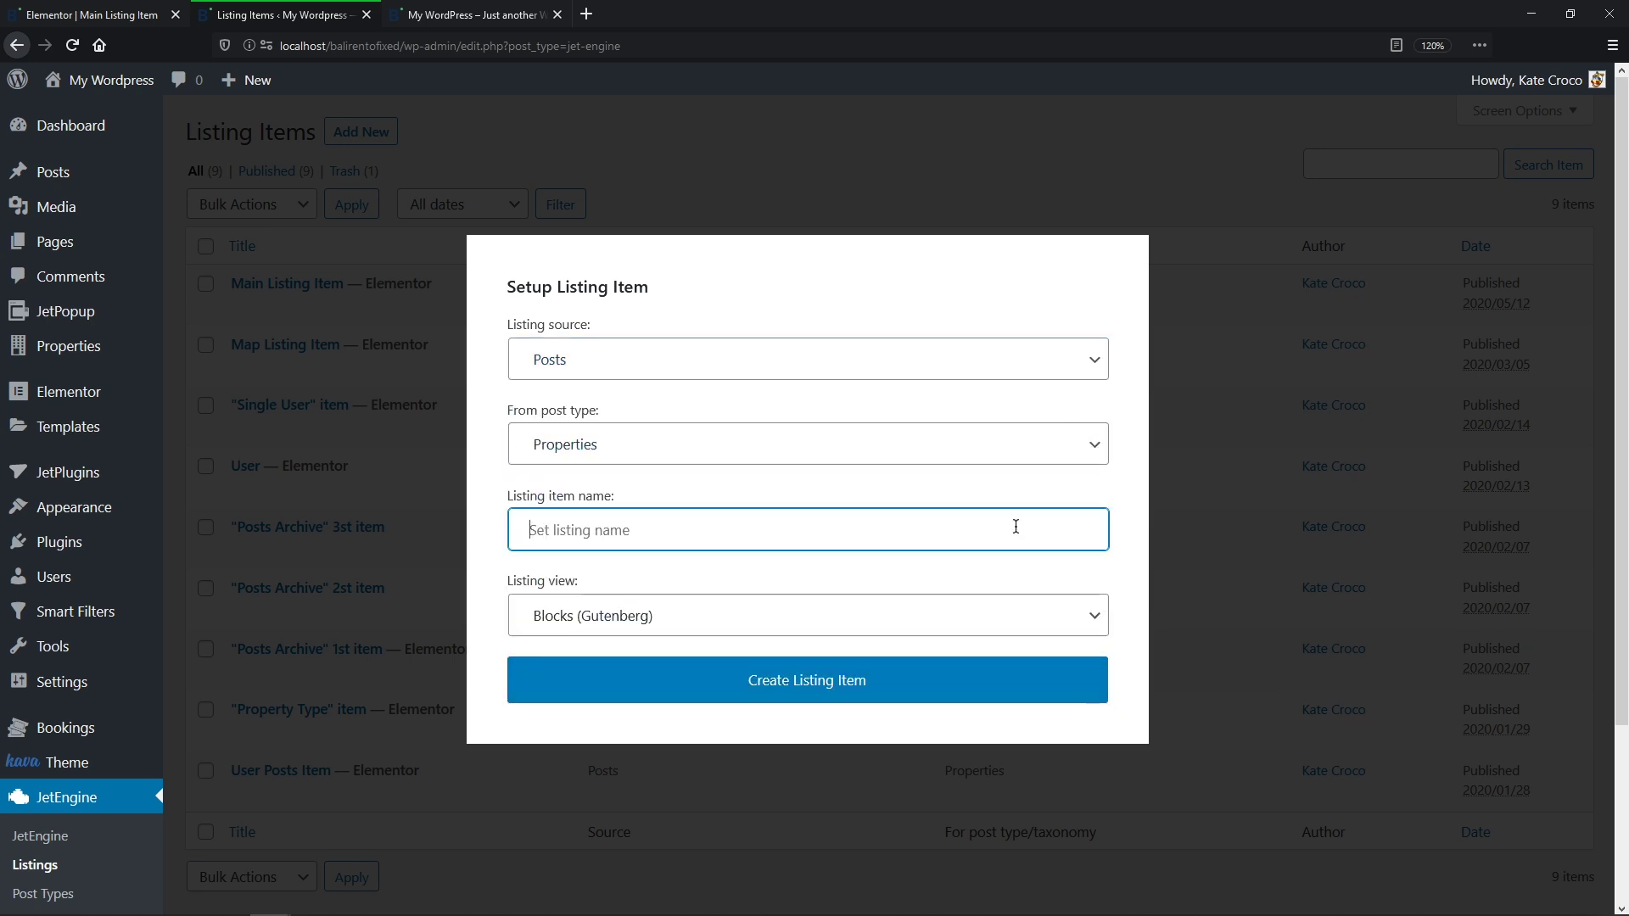
{"action": "type", "text": "Favorites"}
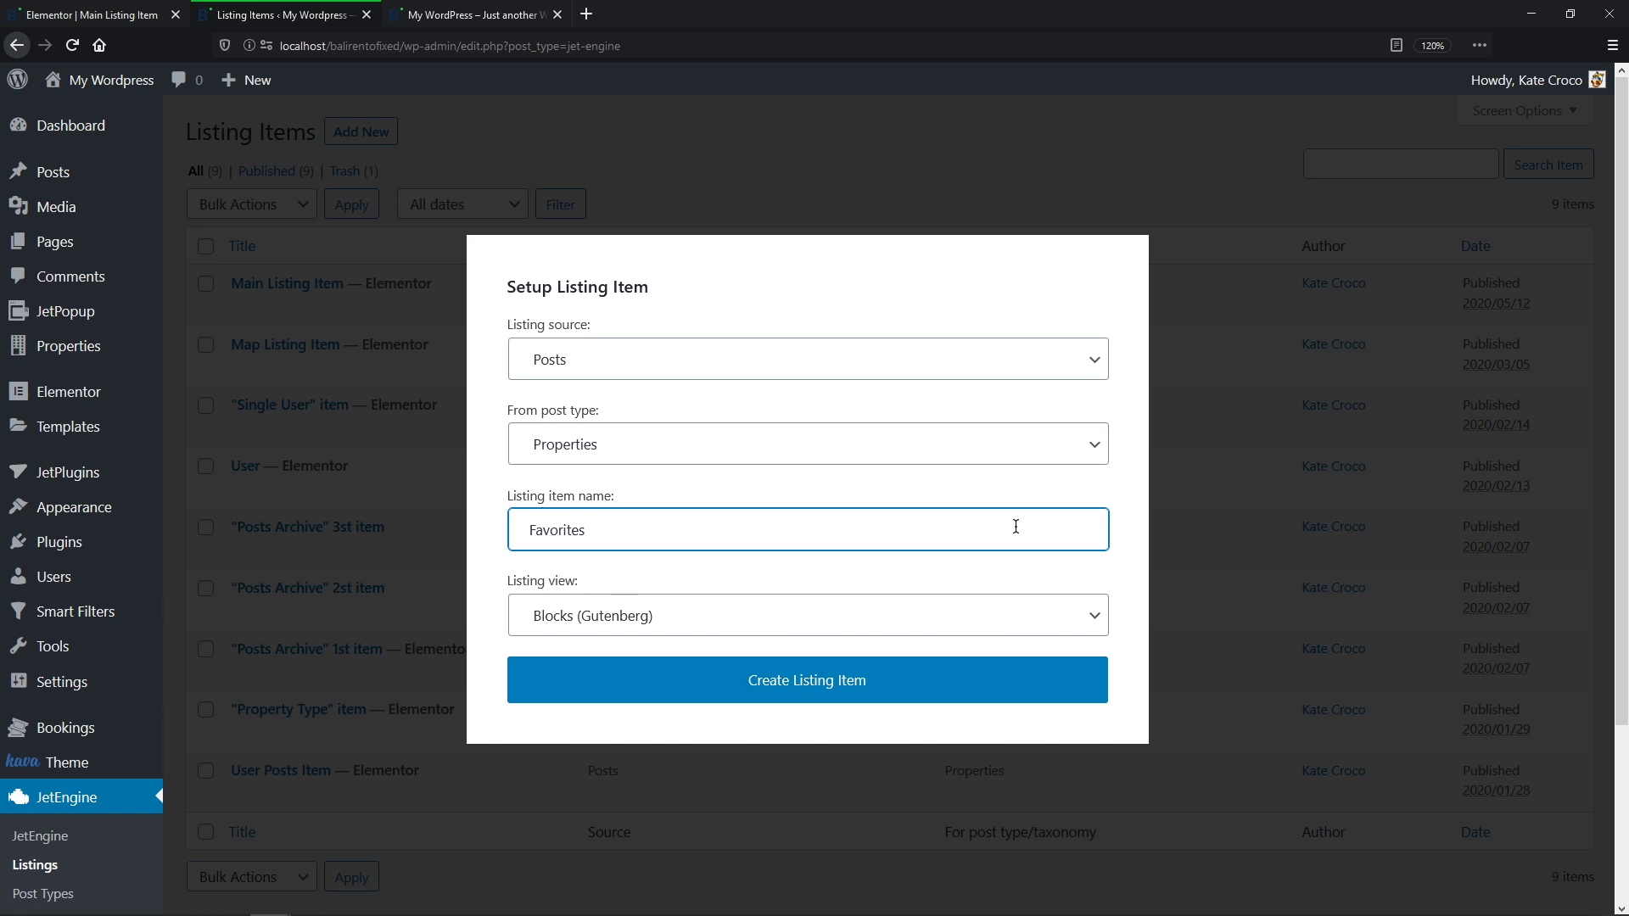
{"action": "type", "text": " Listing"}
{"action": "left_click", "coordinate": [1076, 600]}
{"action": "left_click", "coordinate": [1073, 676]}
{"action": "left_click", "coordinate": [1066, 696]}
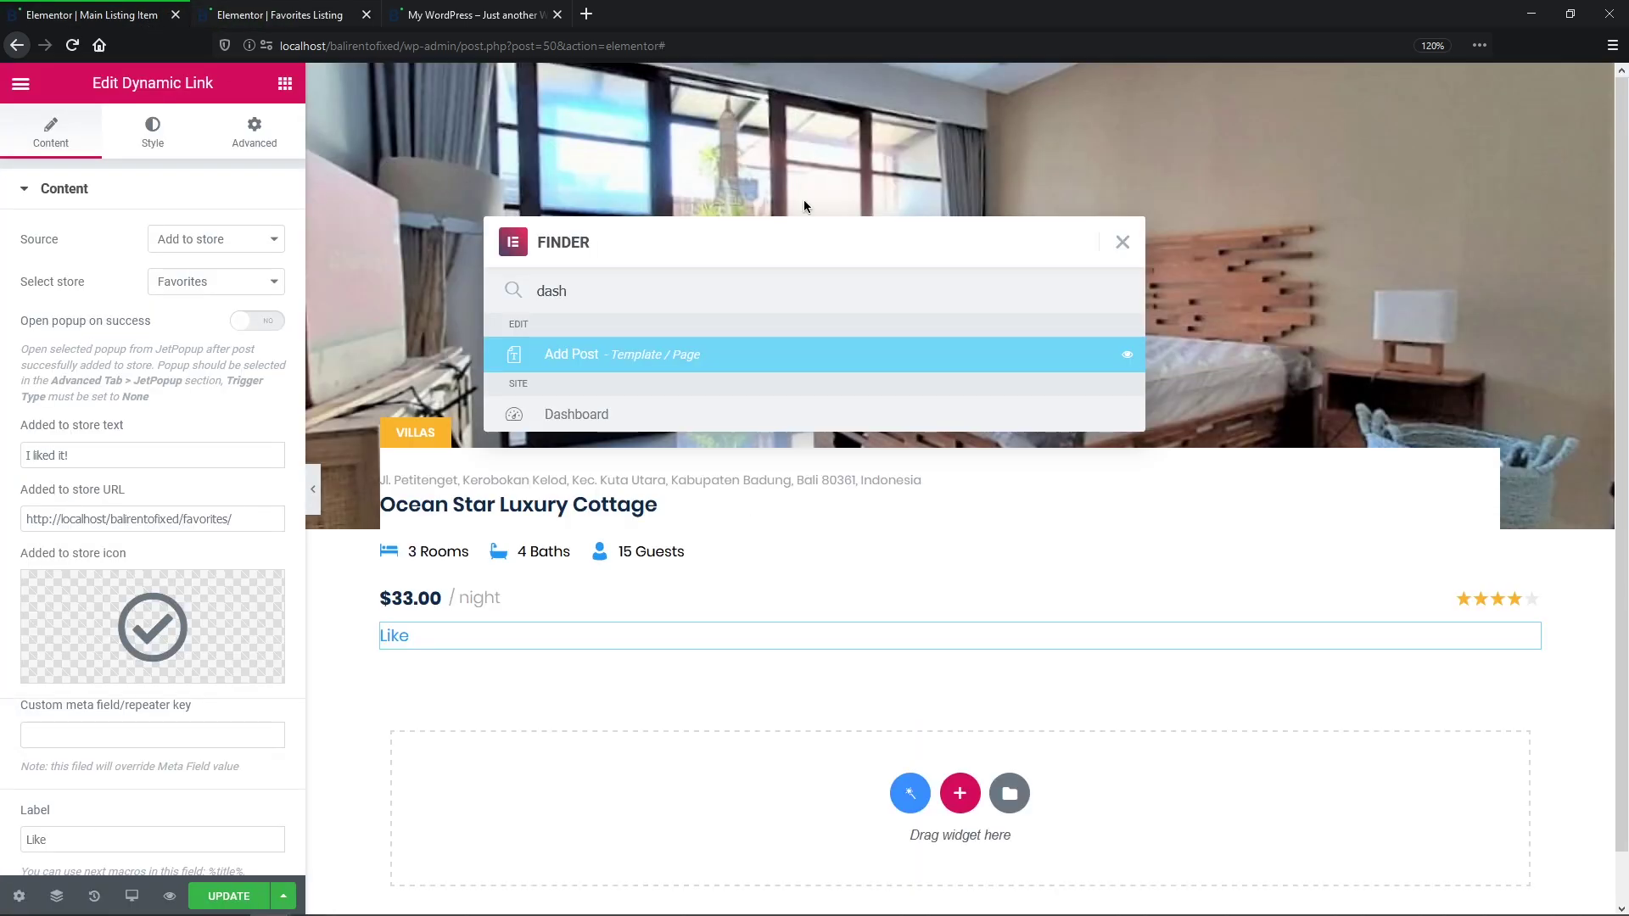
{"action": "left_click", "coordinate": [1122, 242]}
Step: Copy the property details section with the Like link into the Favorites Listing template
{"action": "left_click", "coordinate": [955, 76]}
{"action": "right_click", "coordinate": [960, 75]}
{"action": "left_click", "coordinate": [984, 159]}
{"action": "left_click", "coordinate": [335, 14]}
{"action": "right_click", "coordinate": [892, 202]}
{"action": "left_click", "coordinate": [934, 212]}
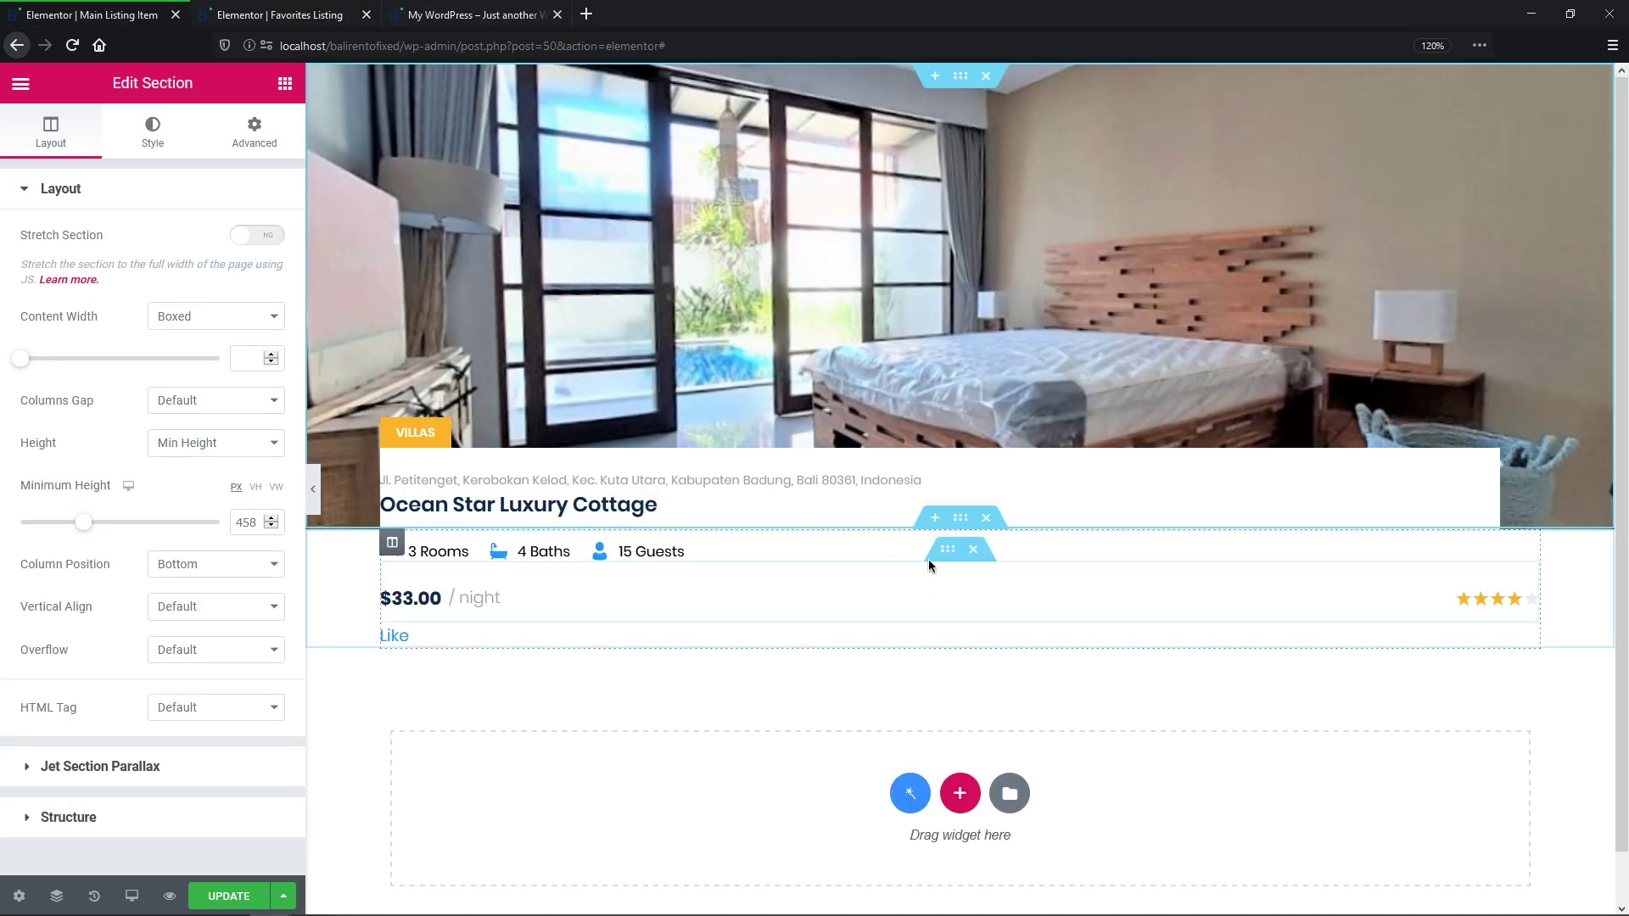
{"action": "right_click", "coordinate": [947, 549]}
{"action": "left_click", "coordinate": [996, 612]}
{"action": "left_click", "coordinate": [295, 26]}
{"action": "right_click", "coordinate": [833, 624]}
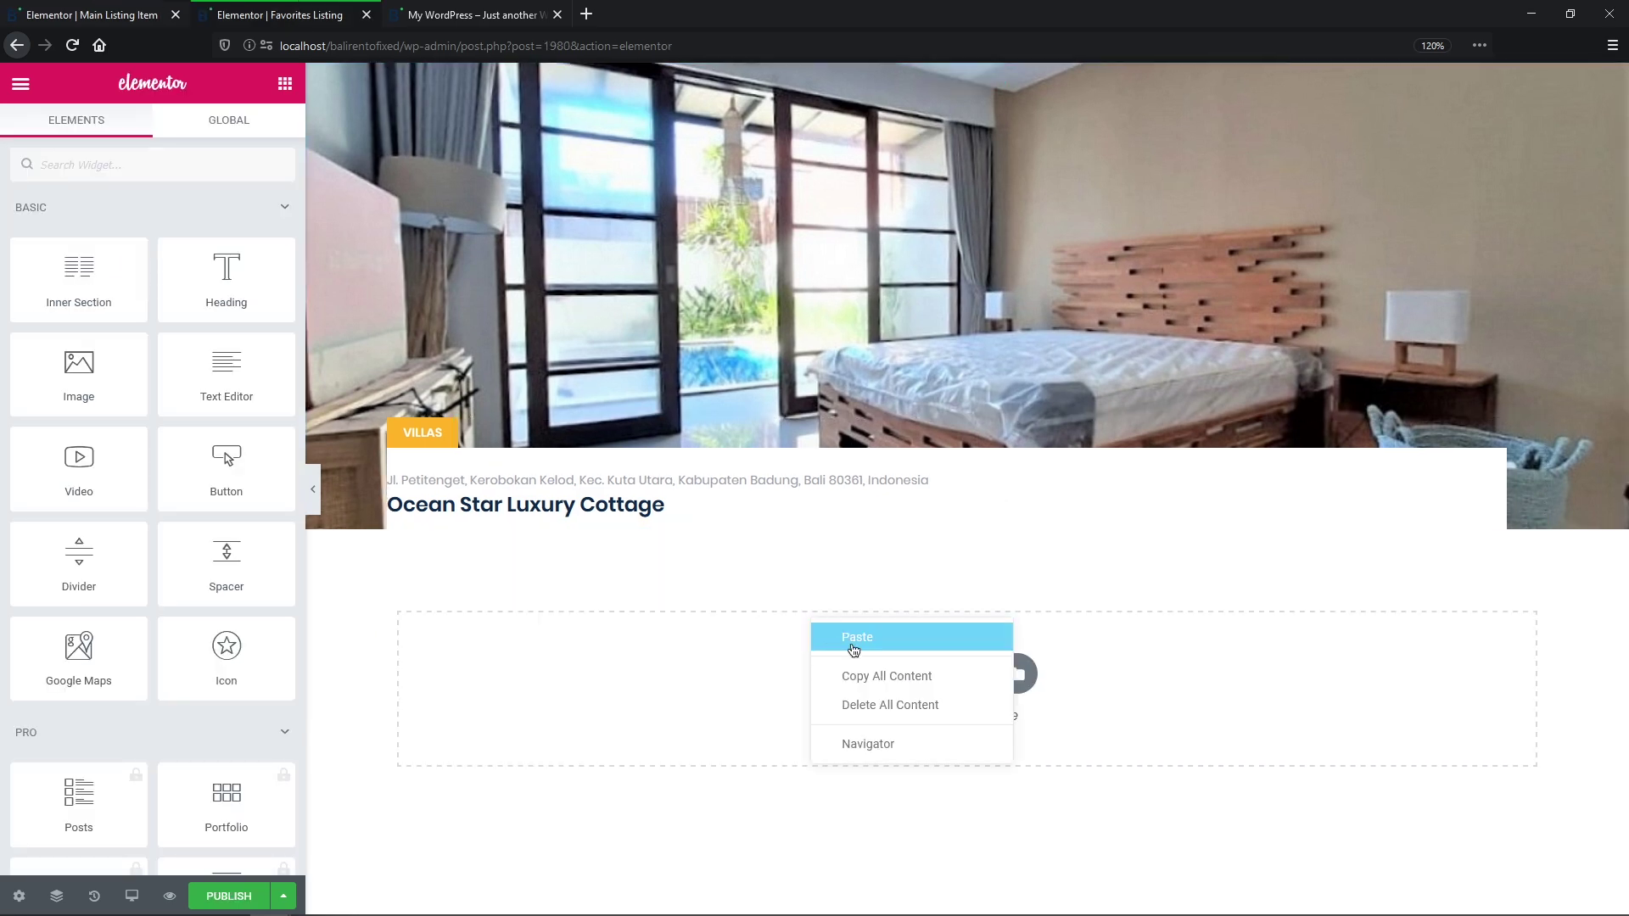
{"action": "left_click", "coordinate": [852, 642]}
Step: Make the pasted link remove the post from the Favorites store, labelled Dislike
{"action": "left_click", "coordinate": [852, 635]}
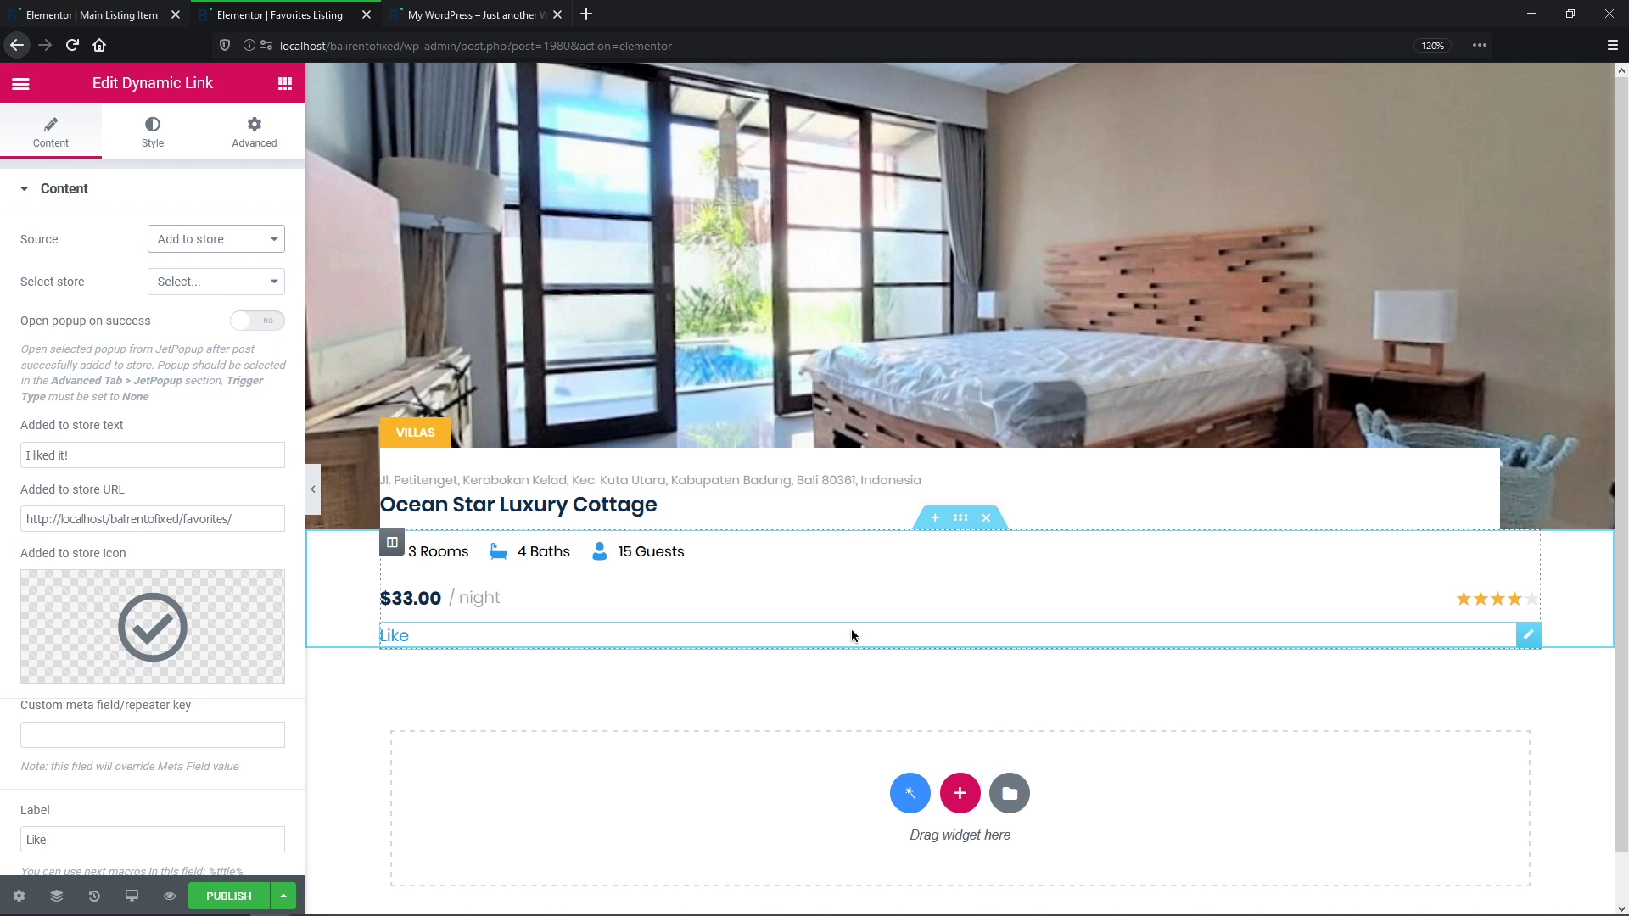
{"action": "left_click", "coordinate": [268, 246]}
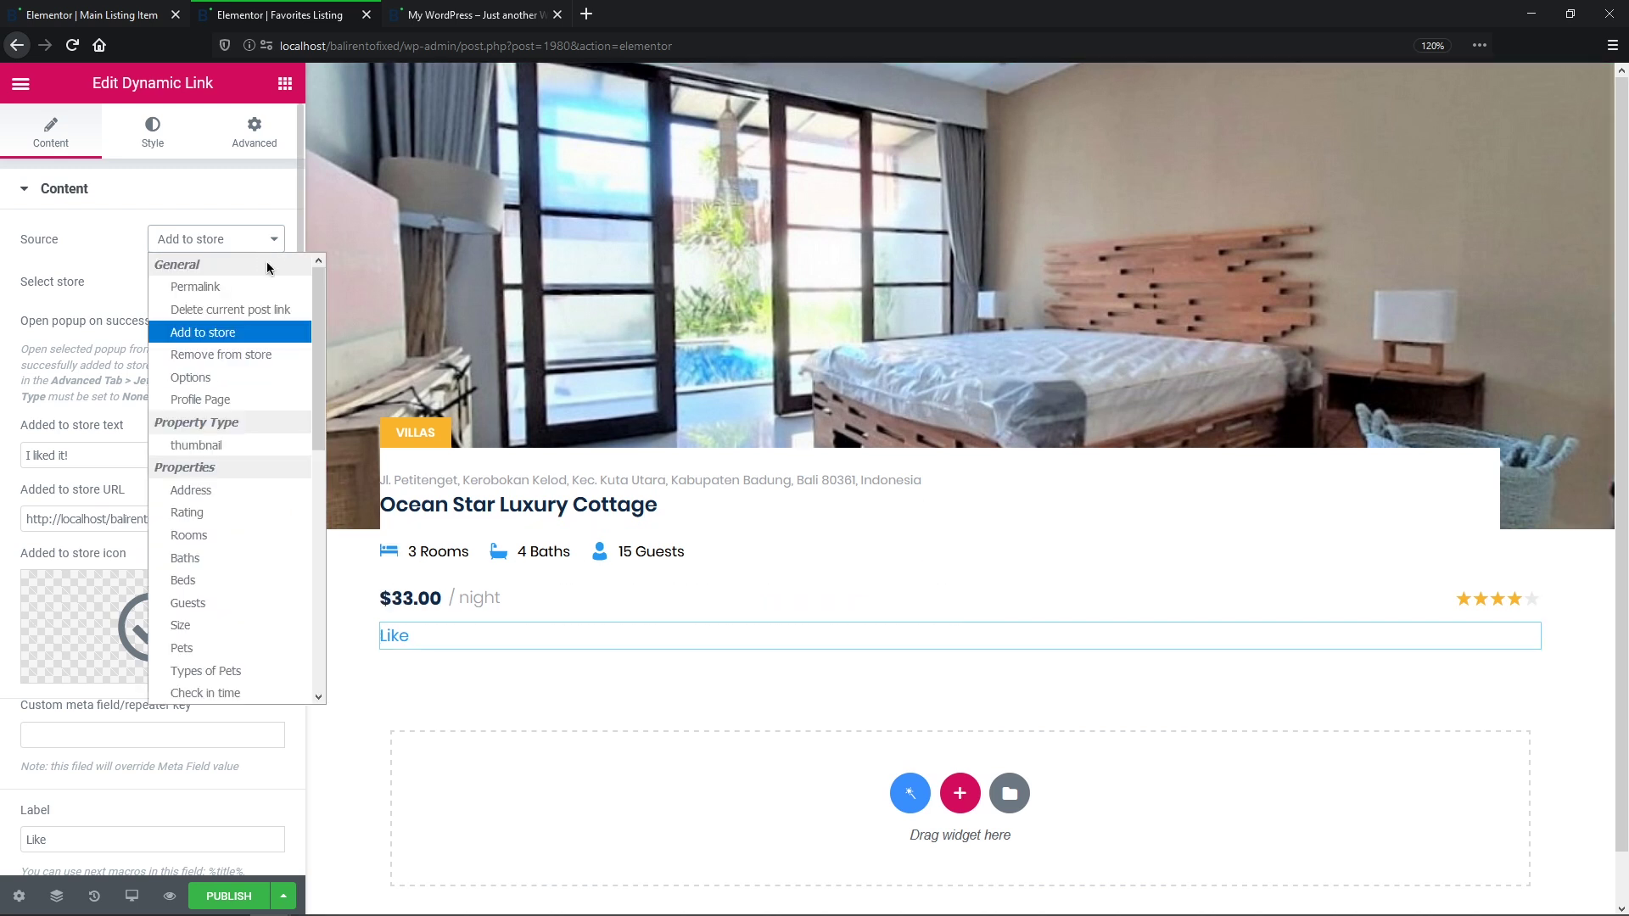
{"action": "left_click", "coordinate": [285, 353]}
{"action": "left_click", "coordinate": [279, 286]}
{"action": "left_click", "coordinate": [276, 324]}
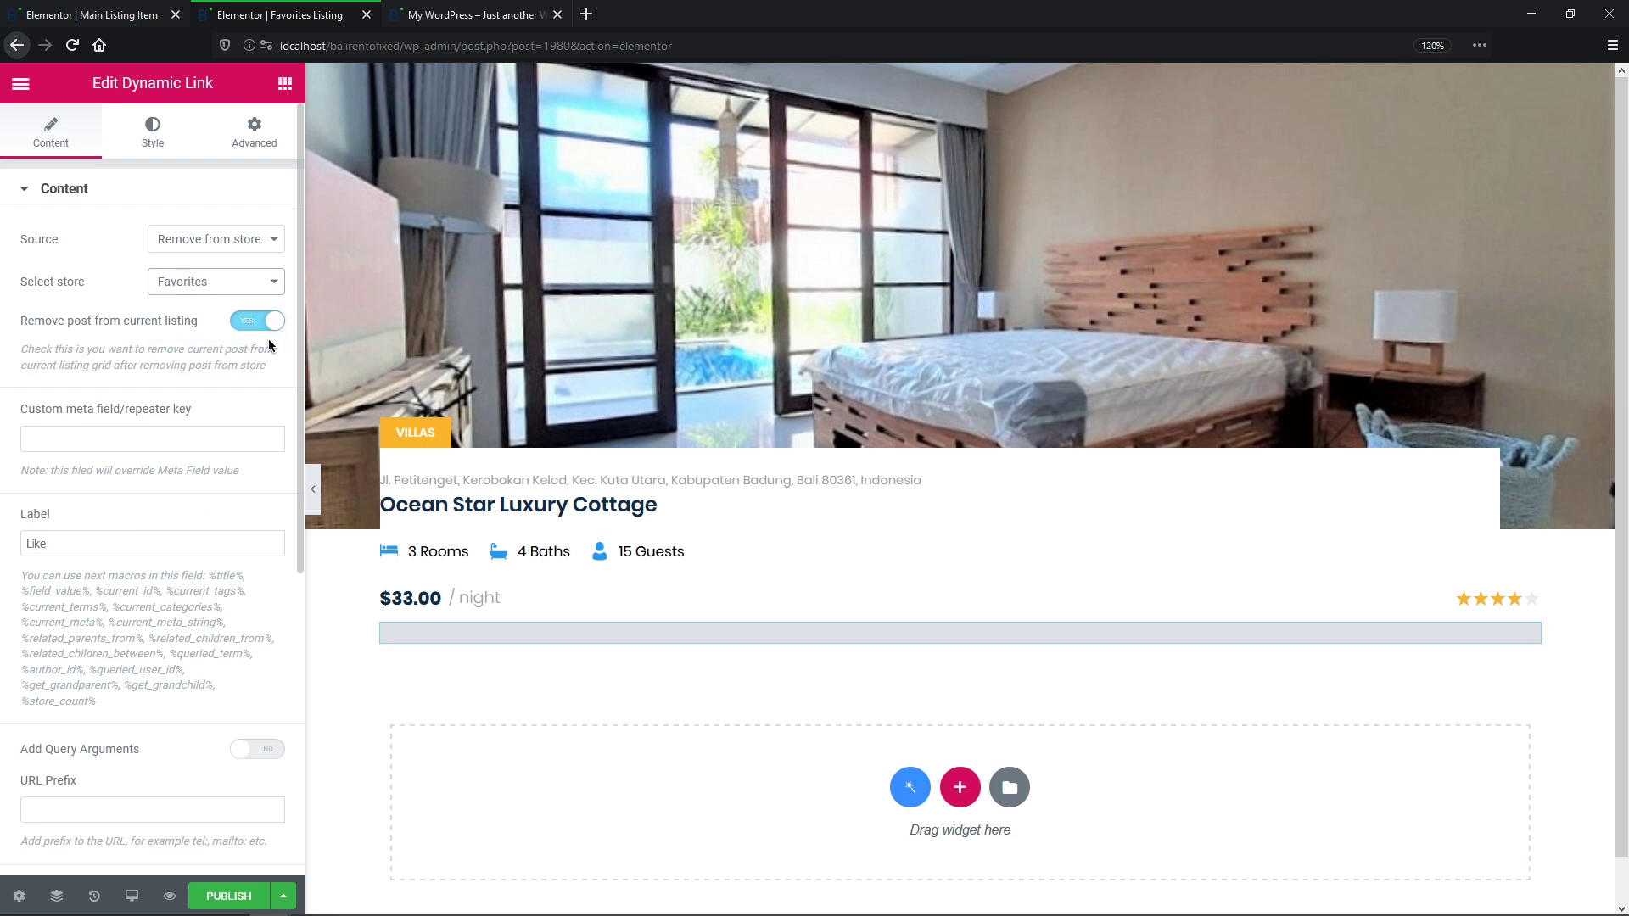
{"action": "left_click_drag", "start_coordinate": [113, 543], "coordinate": [2, 537]}
{"action": "type", "text": "Dislike"}
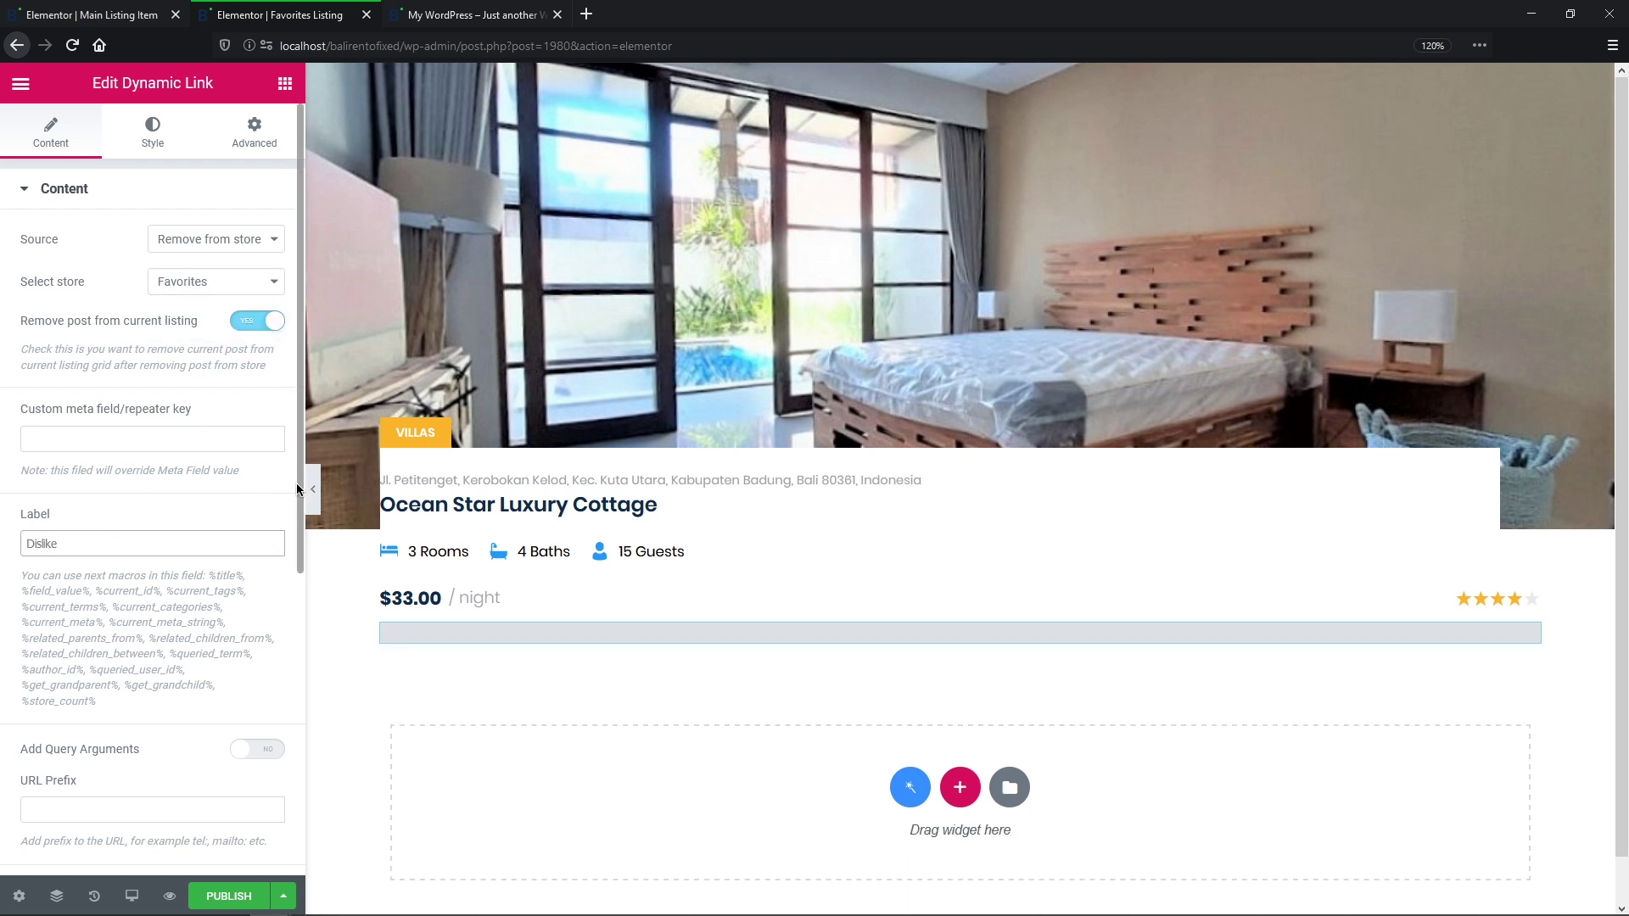
Step: Give the Dislike link a times-circle icon coloured red
{"action": "scroll", "coordinate": [294, 551], "scroll_direction": "down", "scroll_amount": 6}
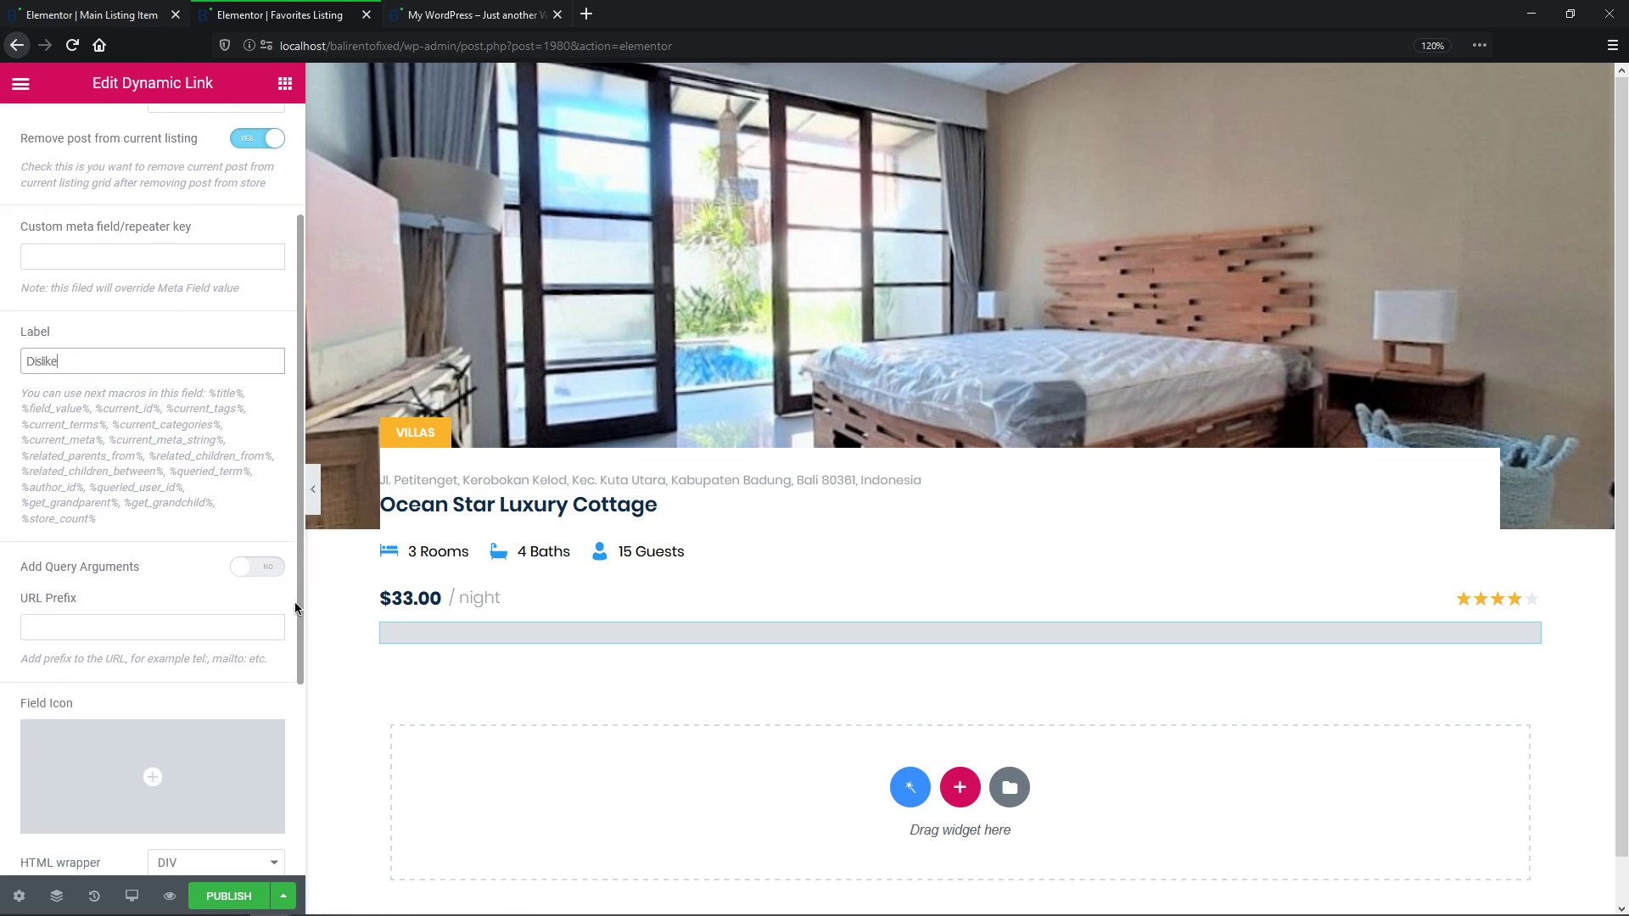
{"action": "left_click", "coordinate": [152, 470]}
{"action": "left_click", "coordinate": [734, 180]}
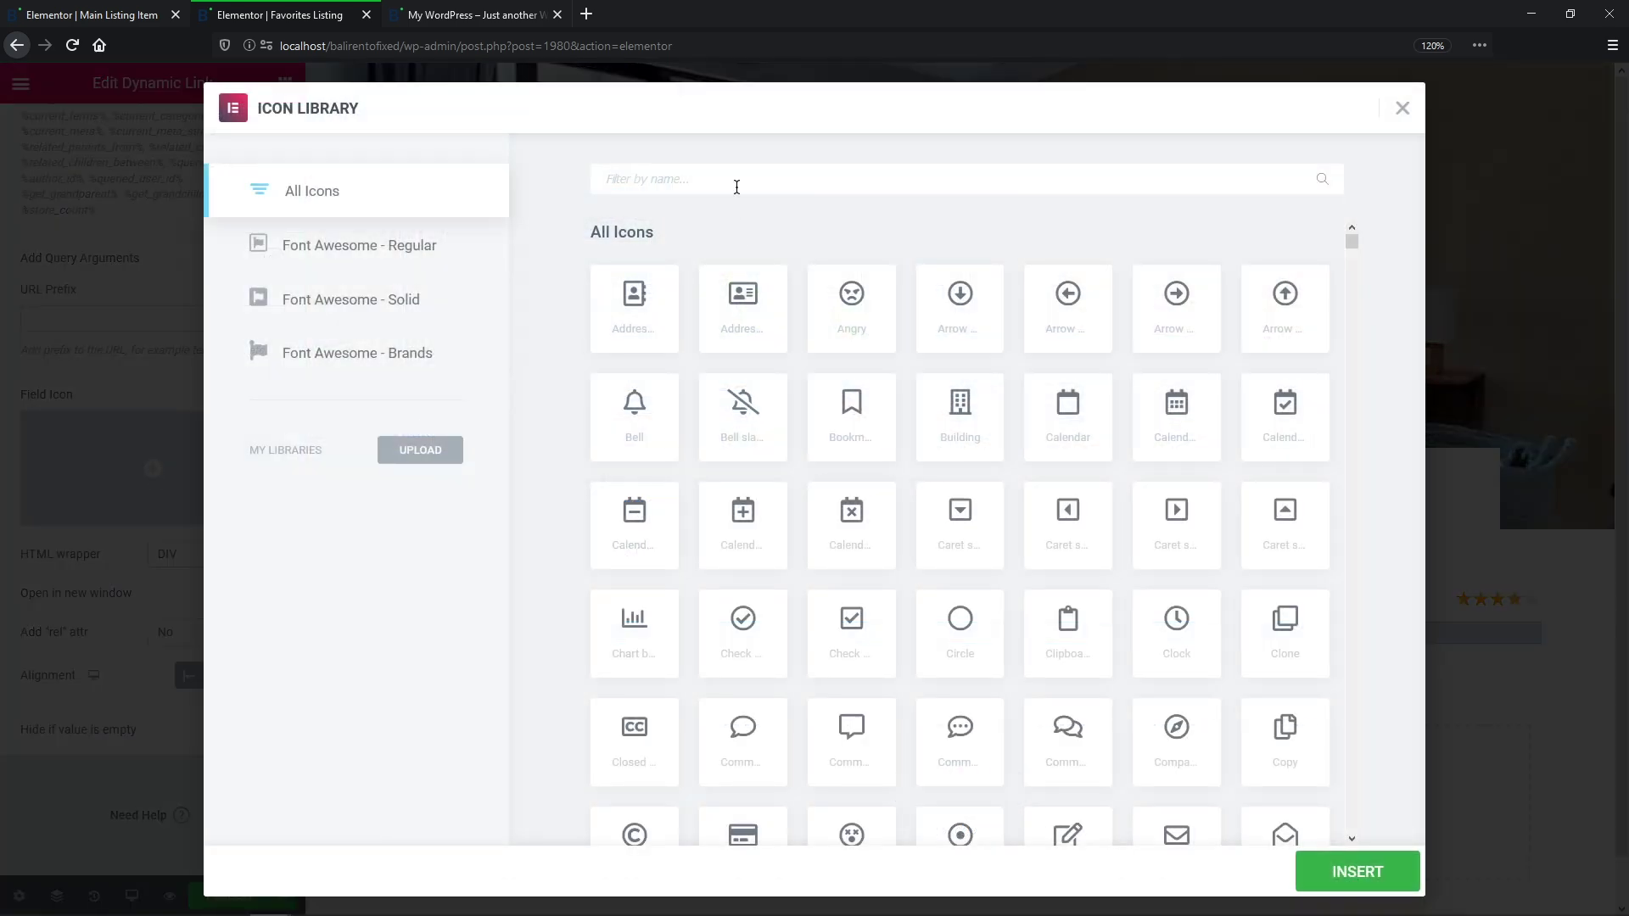
{"action": "type", "text": "Time"}
{"action": "left_click", "coordinate": [768, 302]}
{"action": "left_click", "coordinate": [1357, 871]}
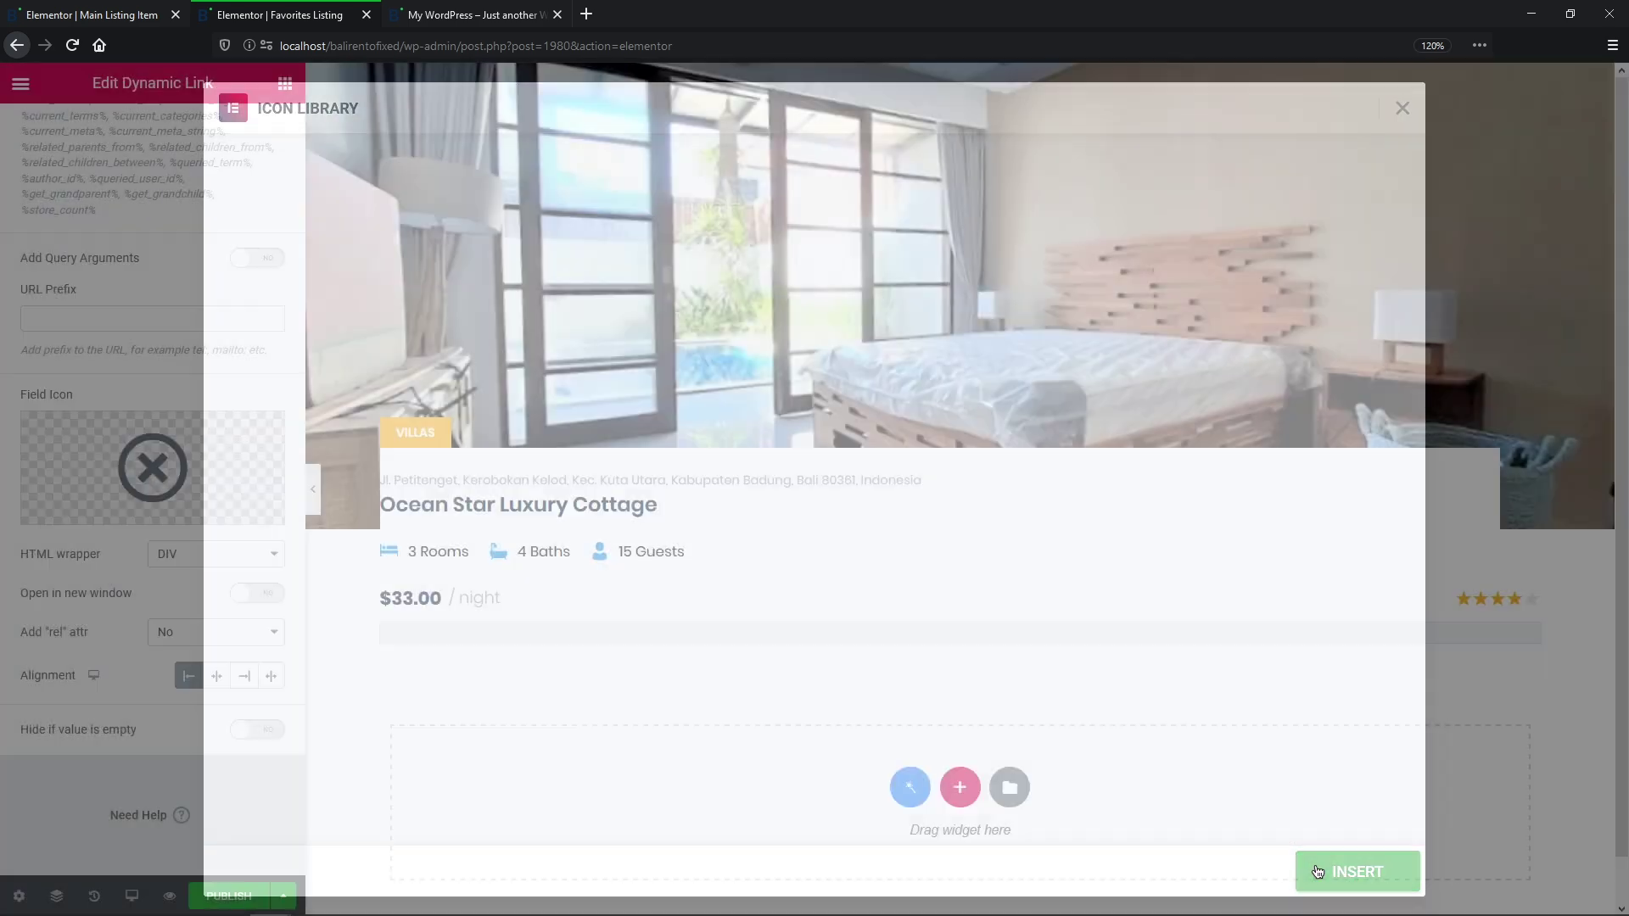
{"action": "scroll", "coordinate": [301, 132], "scroll_direction": "up", "scroll_amount": 5}
{"action": "scroll", "coordinate": [169, 339], "scroll_direction": "up", "scroll_amount": 1}
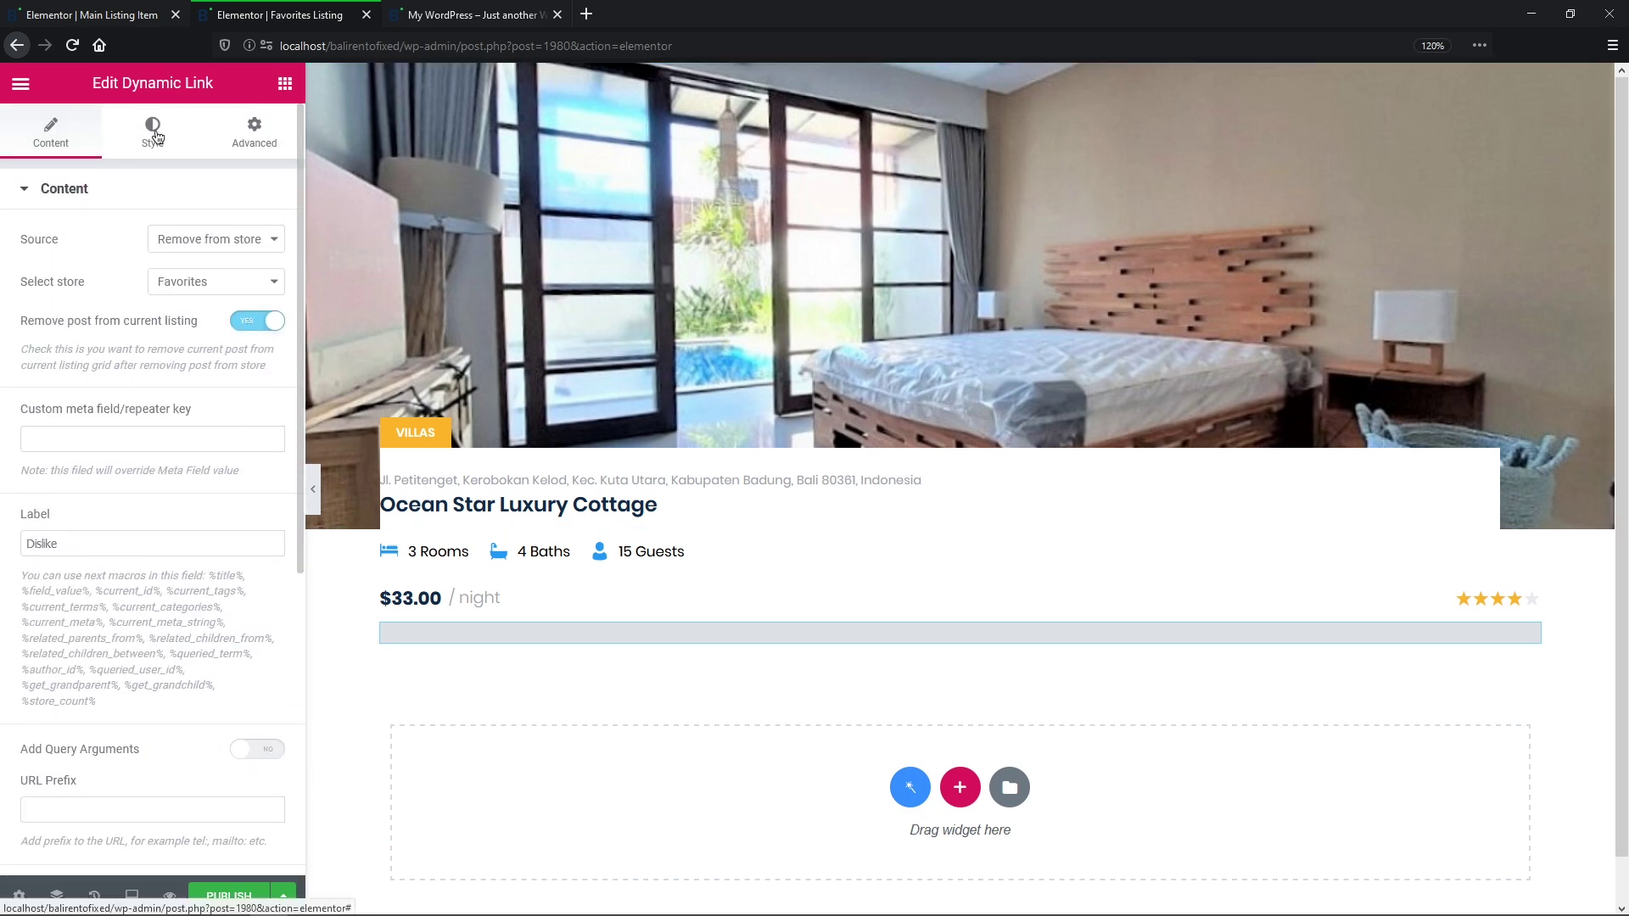
{"action": "left_click", "coordinate": [153, 133]}
{"action": "left_click", "coordinate": [244, 412]}
{"action": "left_click", "coordinate": [333, 486]}
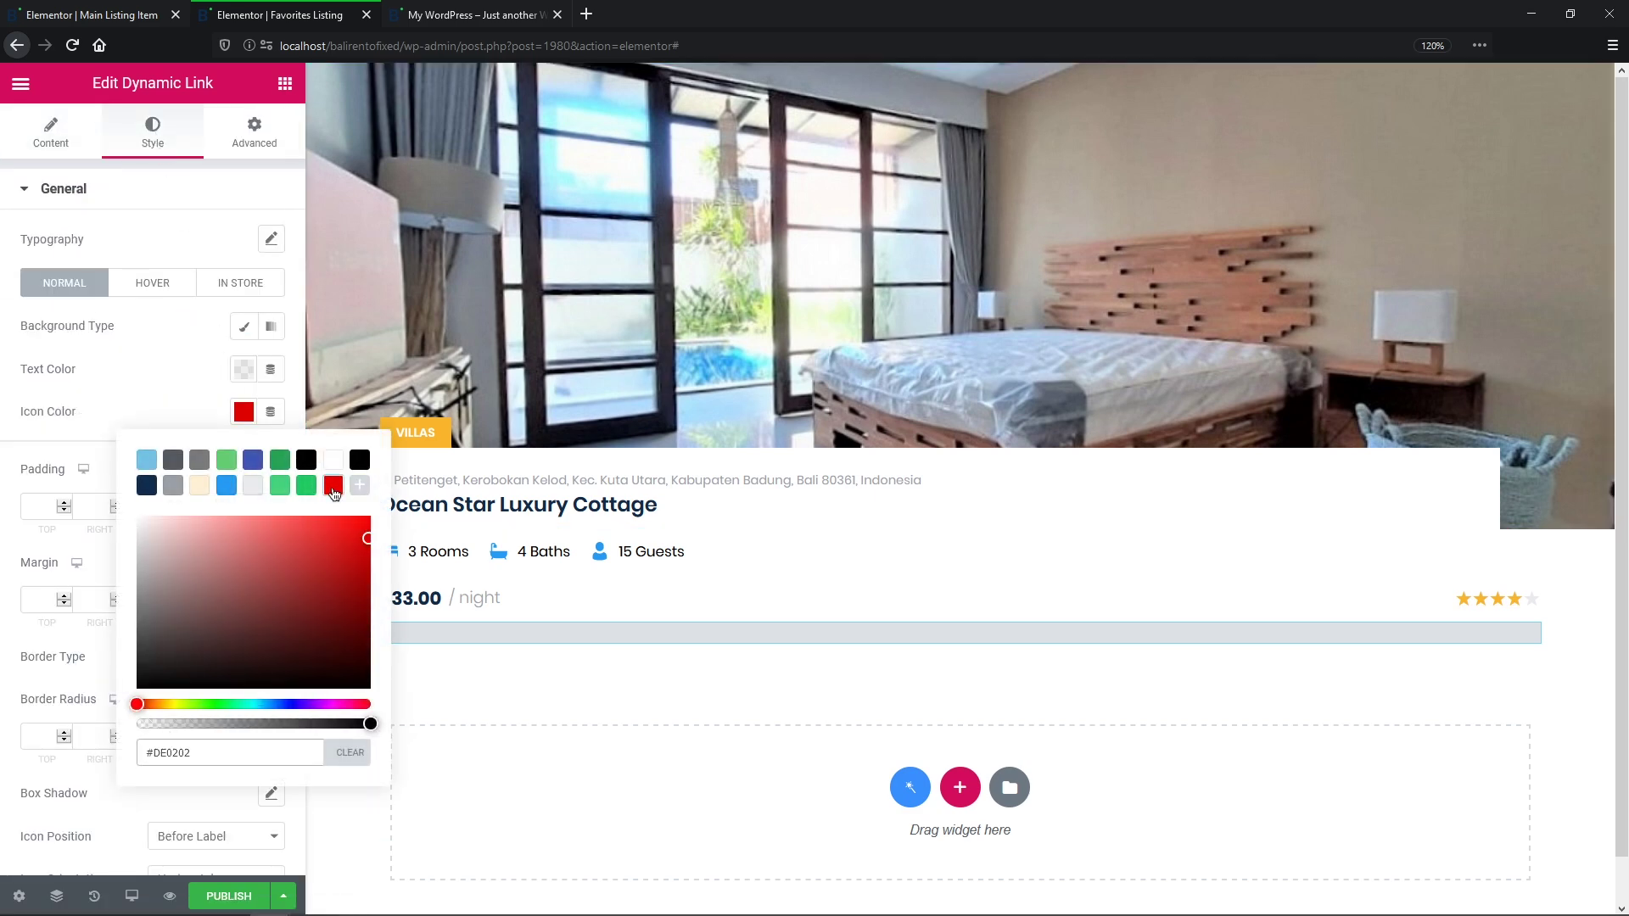
Step: Publish the Favorites Listing template and save the Main Listing Item template
{"action": "left_click", "coordinate": [229, 896]}
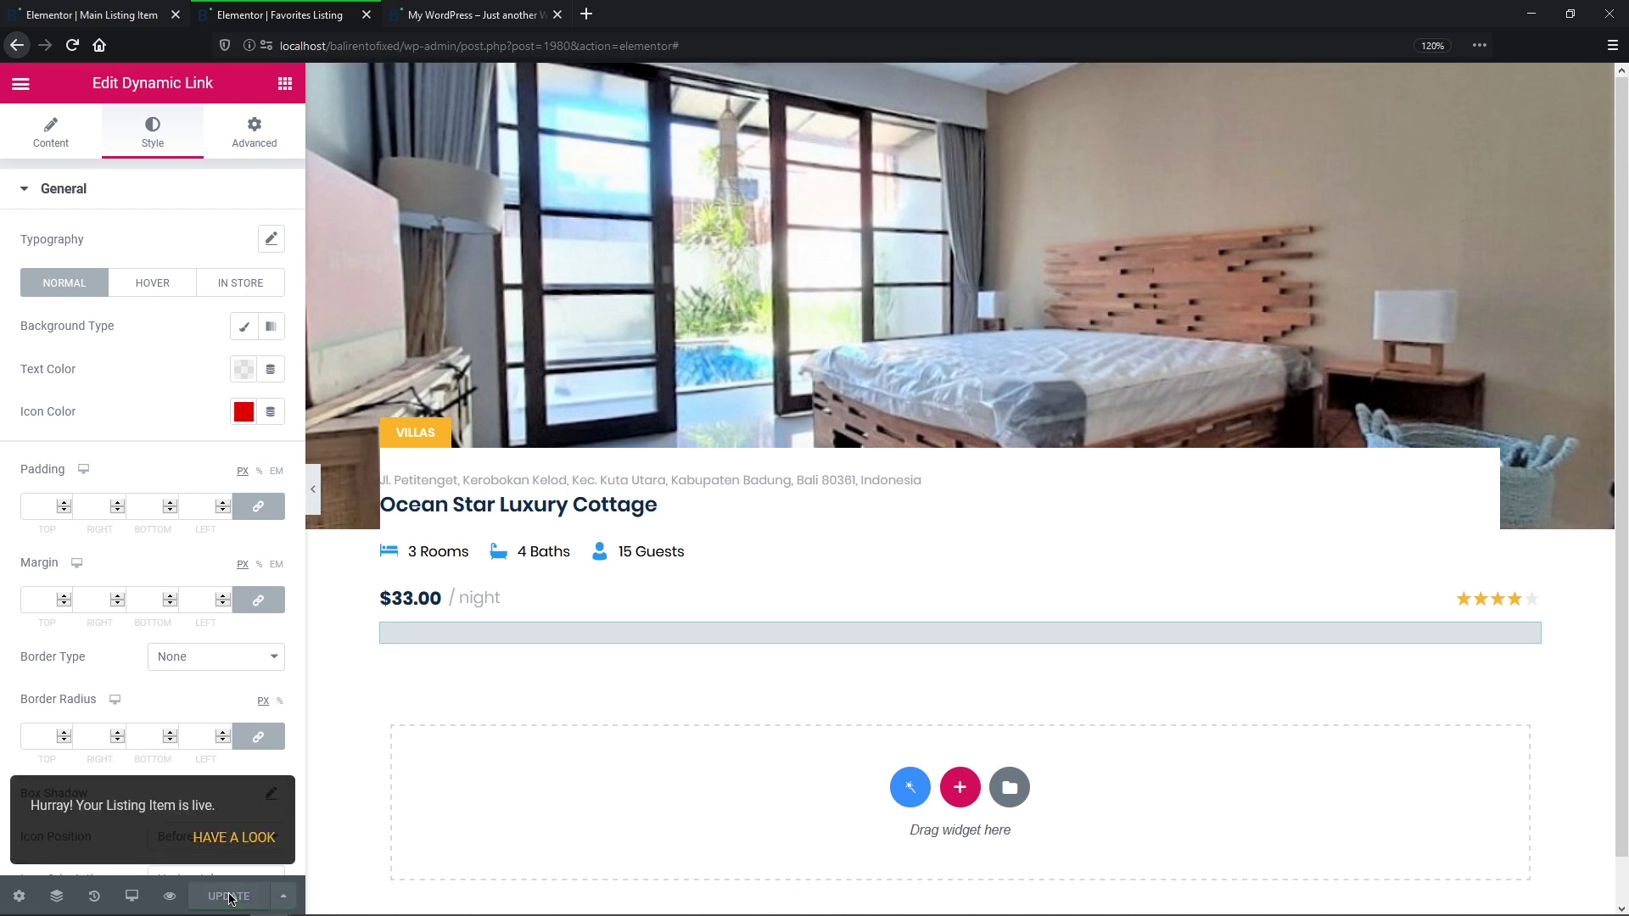
{"action": "left_click", "coordinate": [99, 16]}
{"action": "left_click", "coordinate": [236, 901]}
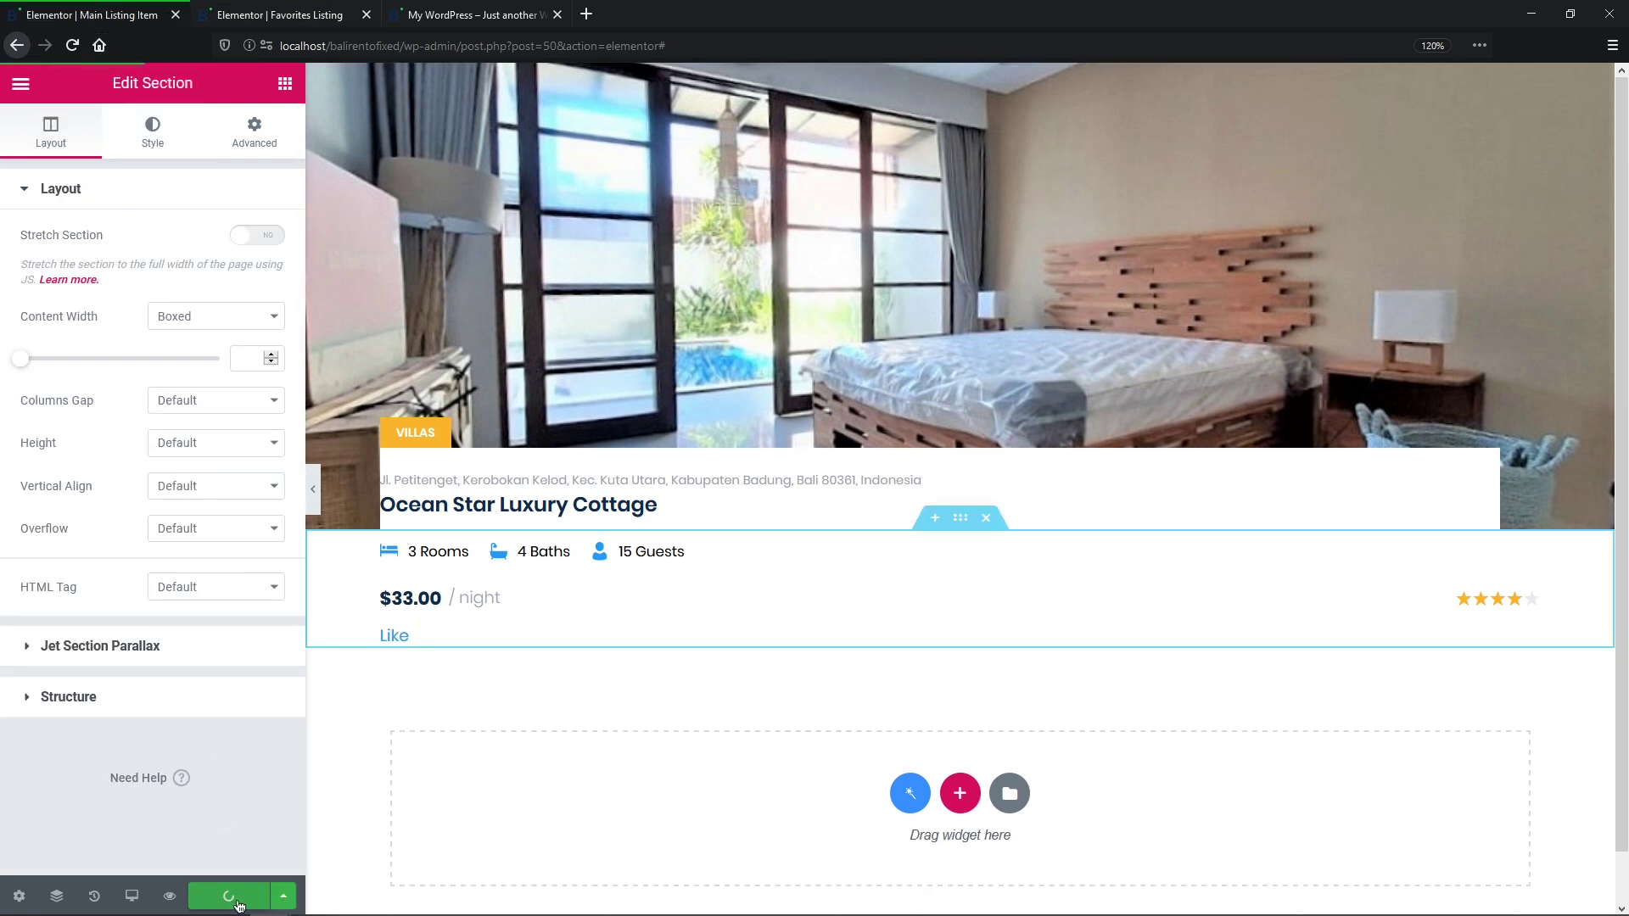
{"action": "key", "text": "ctrl+e"}
Step: Add a Listing Grid using the Favorites Listing template to the Favorites page
{"action": "type", "text": "favorite"}
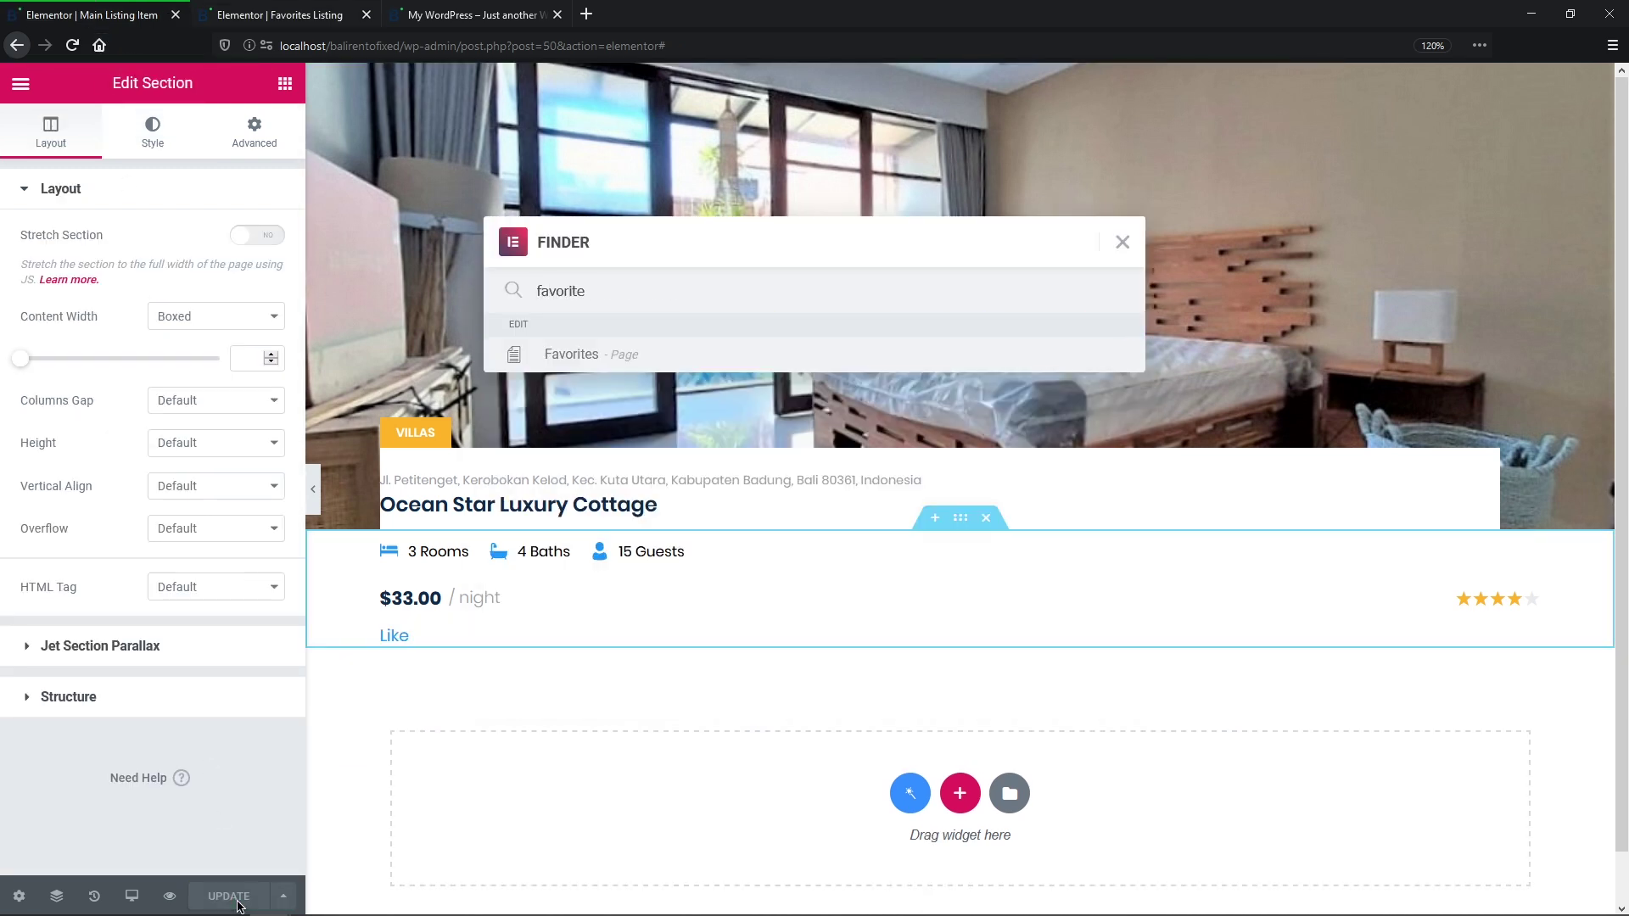
{"action": "left_click", "coordinate": [680, 356]}
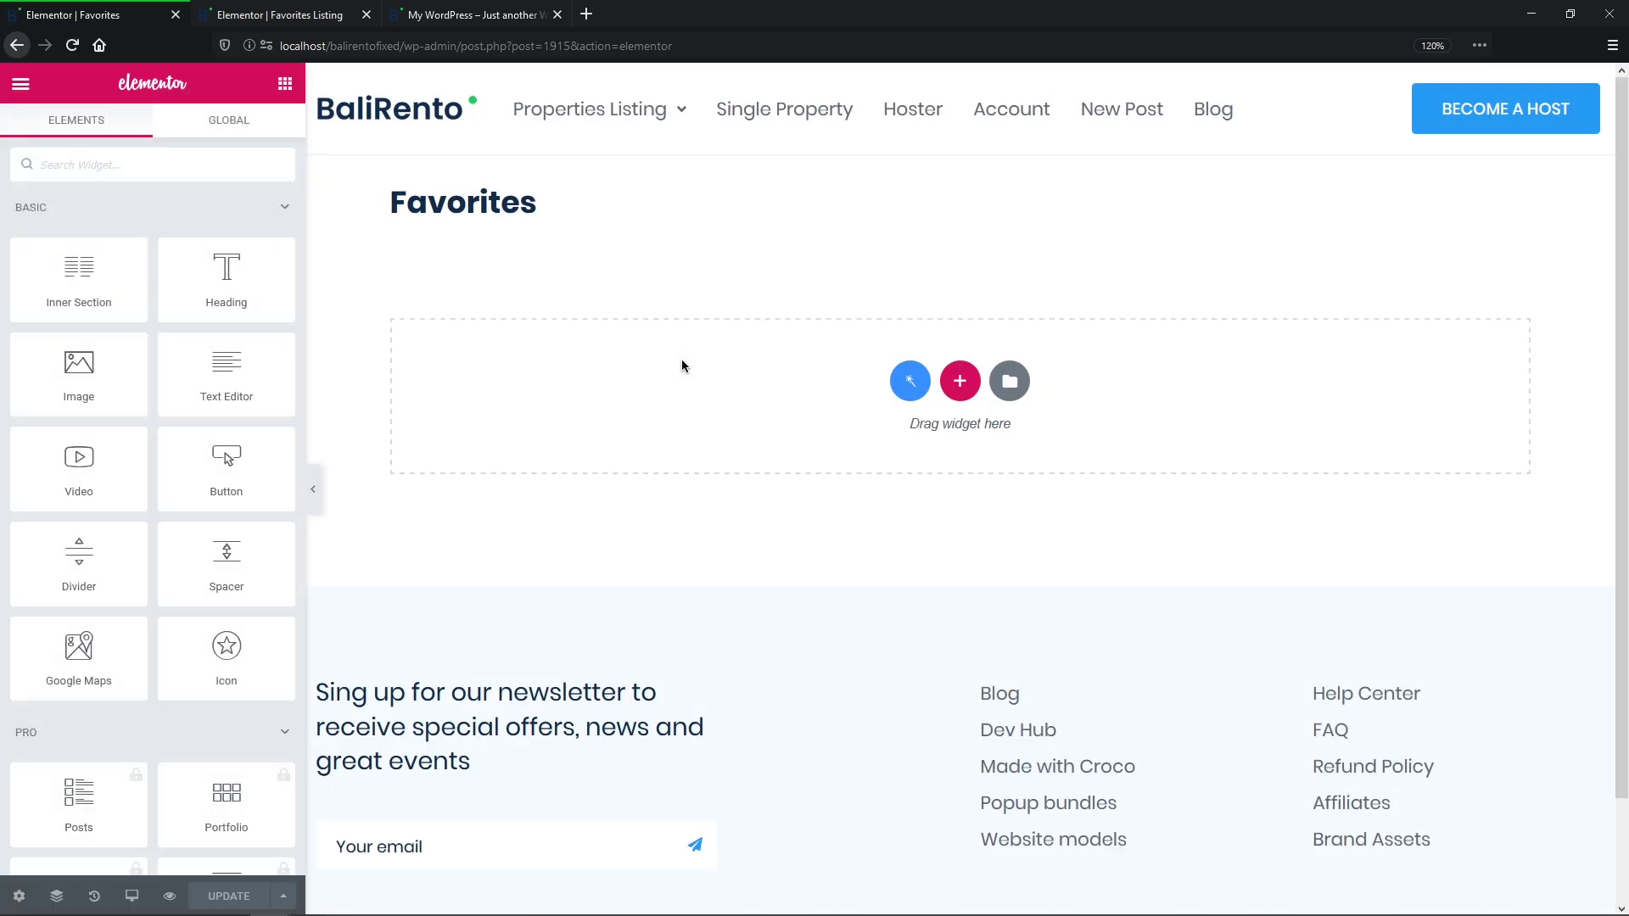
{"action": "left_click", "coordinate": [234, 166]}
{"action": "type", "text": "Listing Grid"}
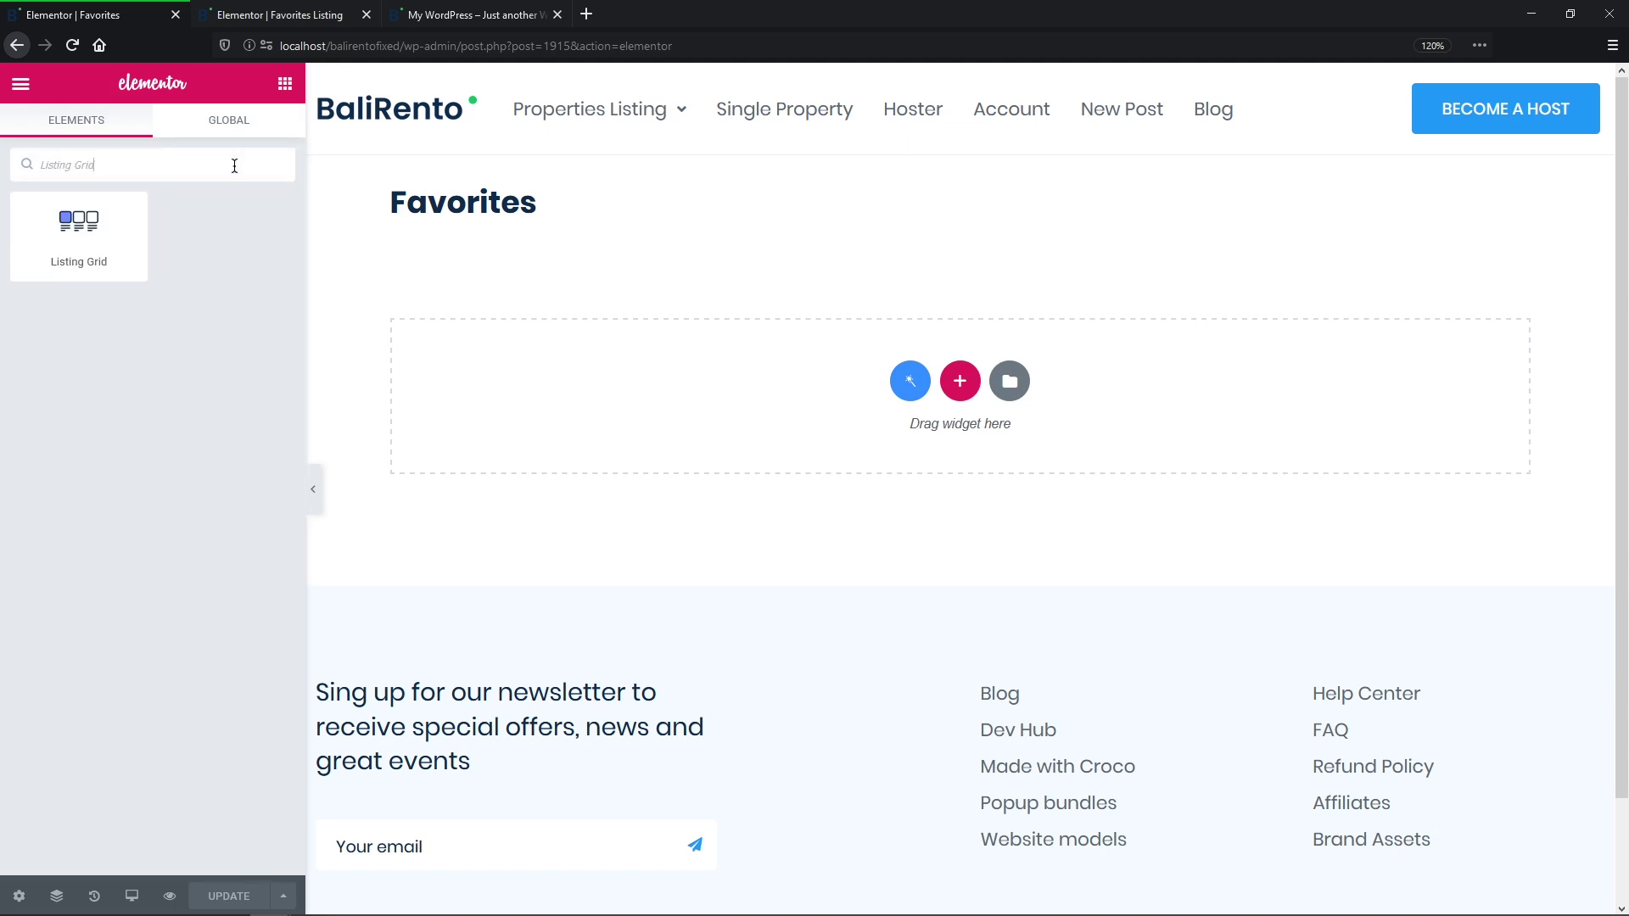
{"action": "left_click_drag", "start_coordinate": [140, 231], "coordinate": [680, 395]}
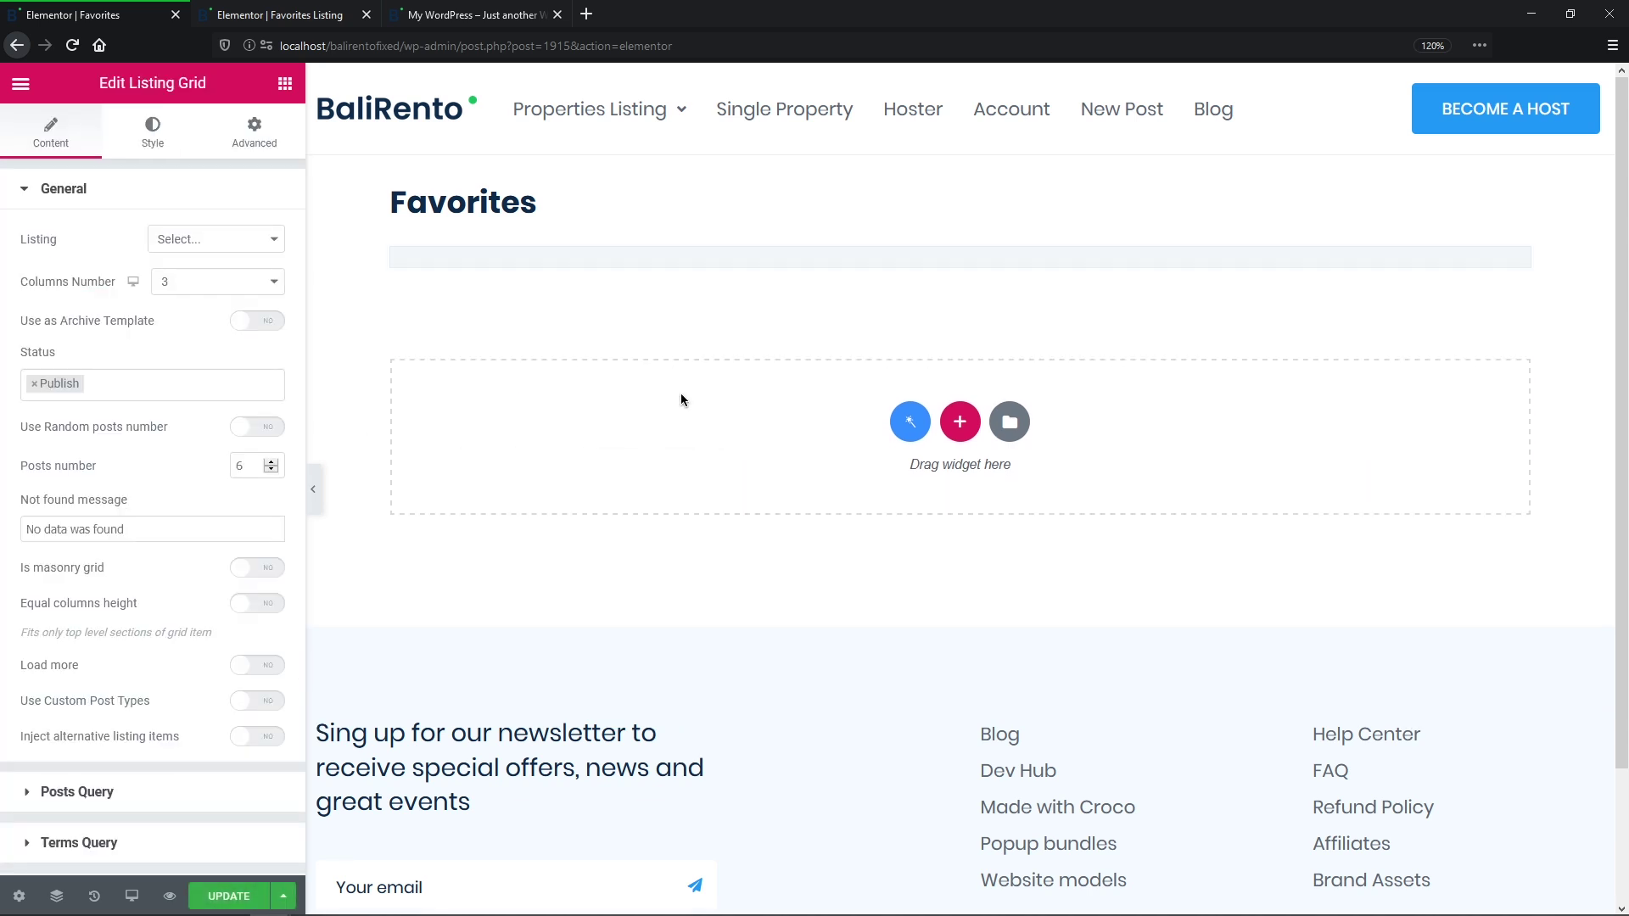
{"action": "left_click", "coordinate": [275, 239]}
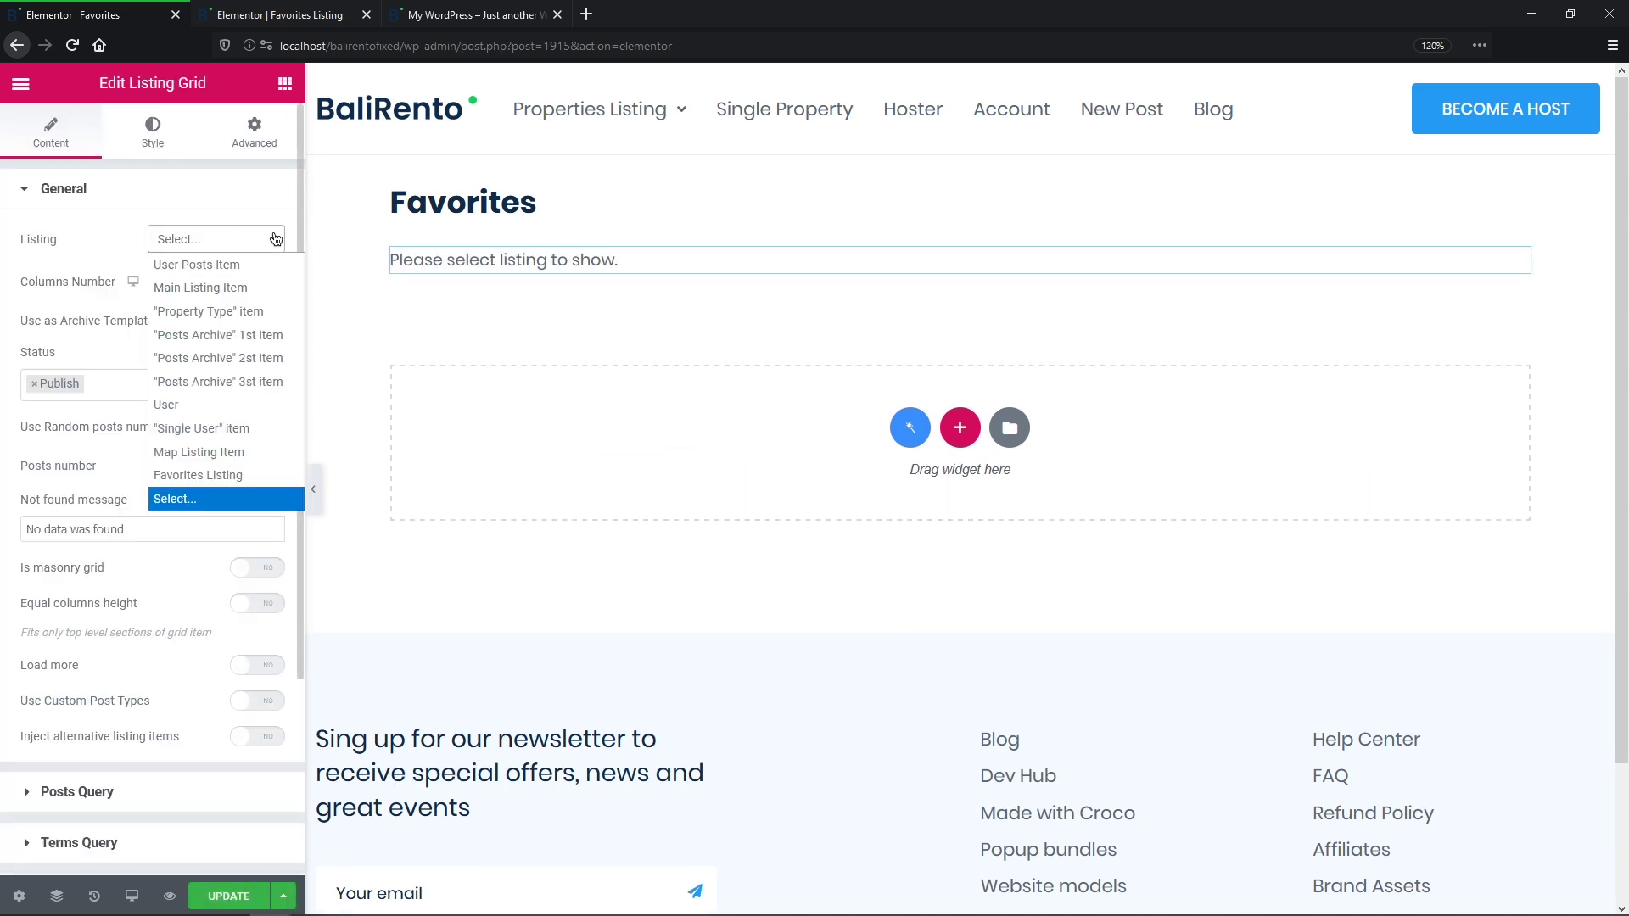
{"action": "left_click", "coordinate": [265, 480]}
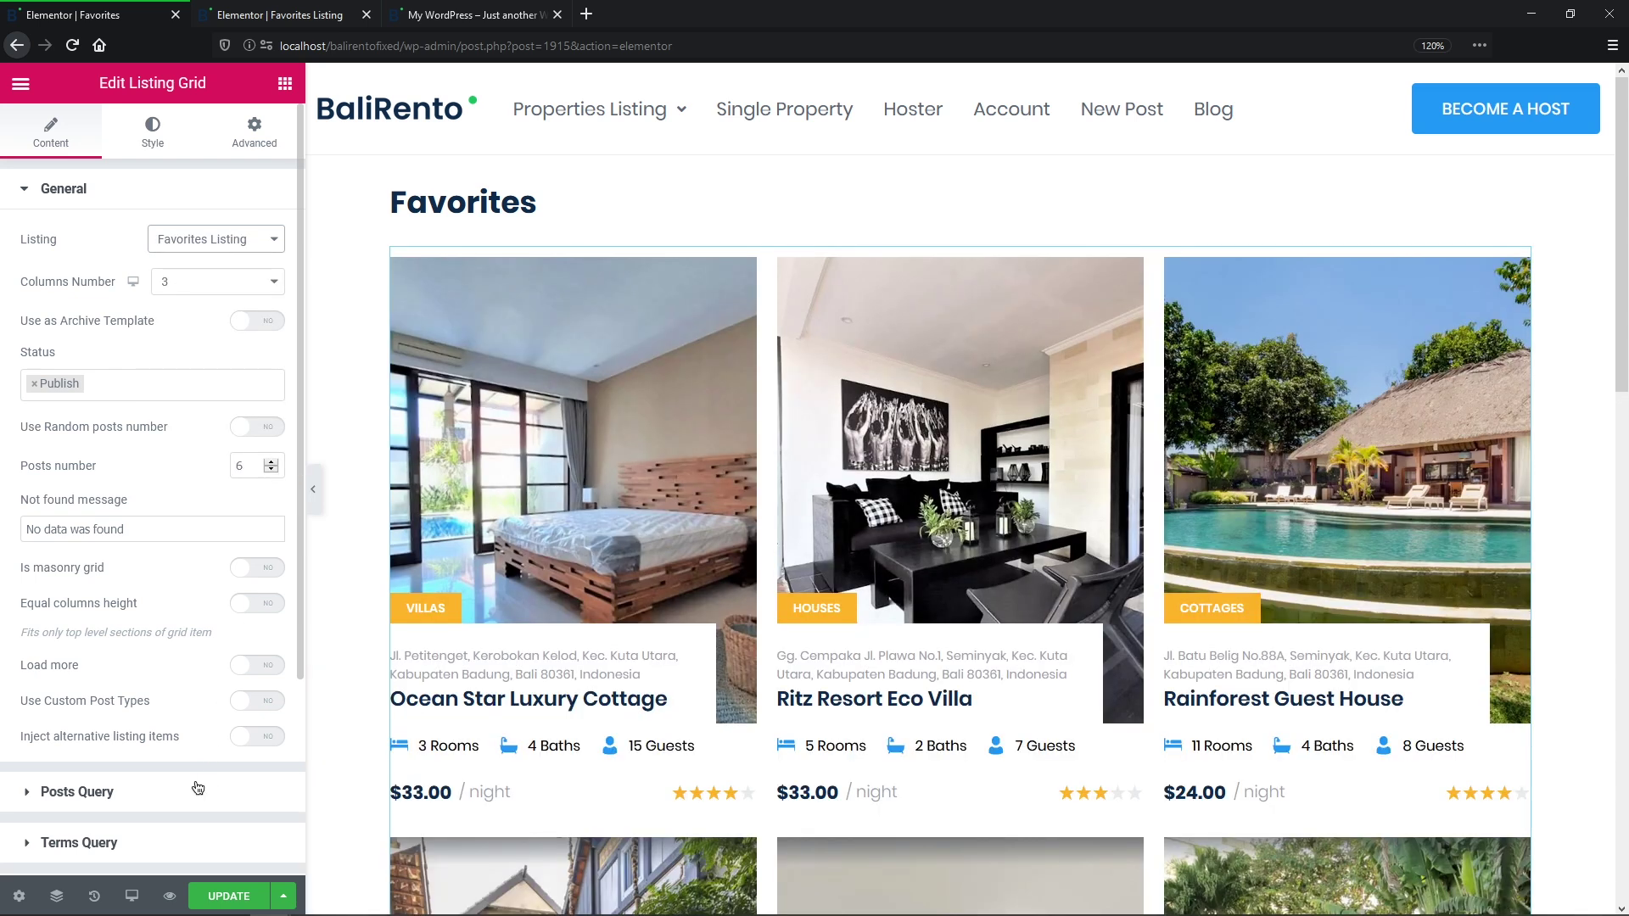
Step: Add a posts query getting posts from the Favorites store, and update the page
{"action": "left_click", "coordinate": [196, 790]}
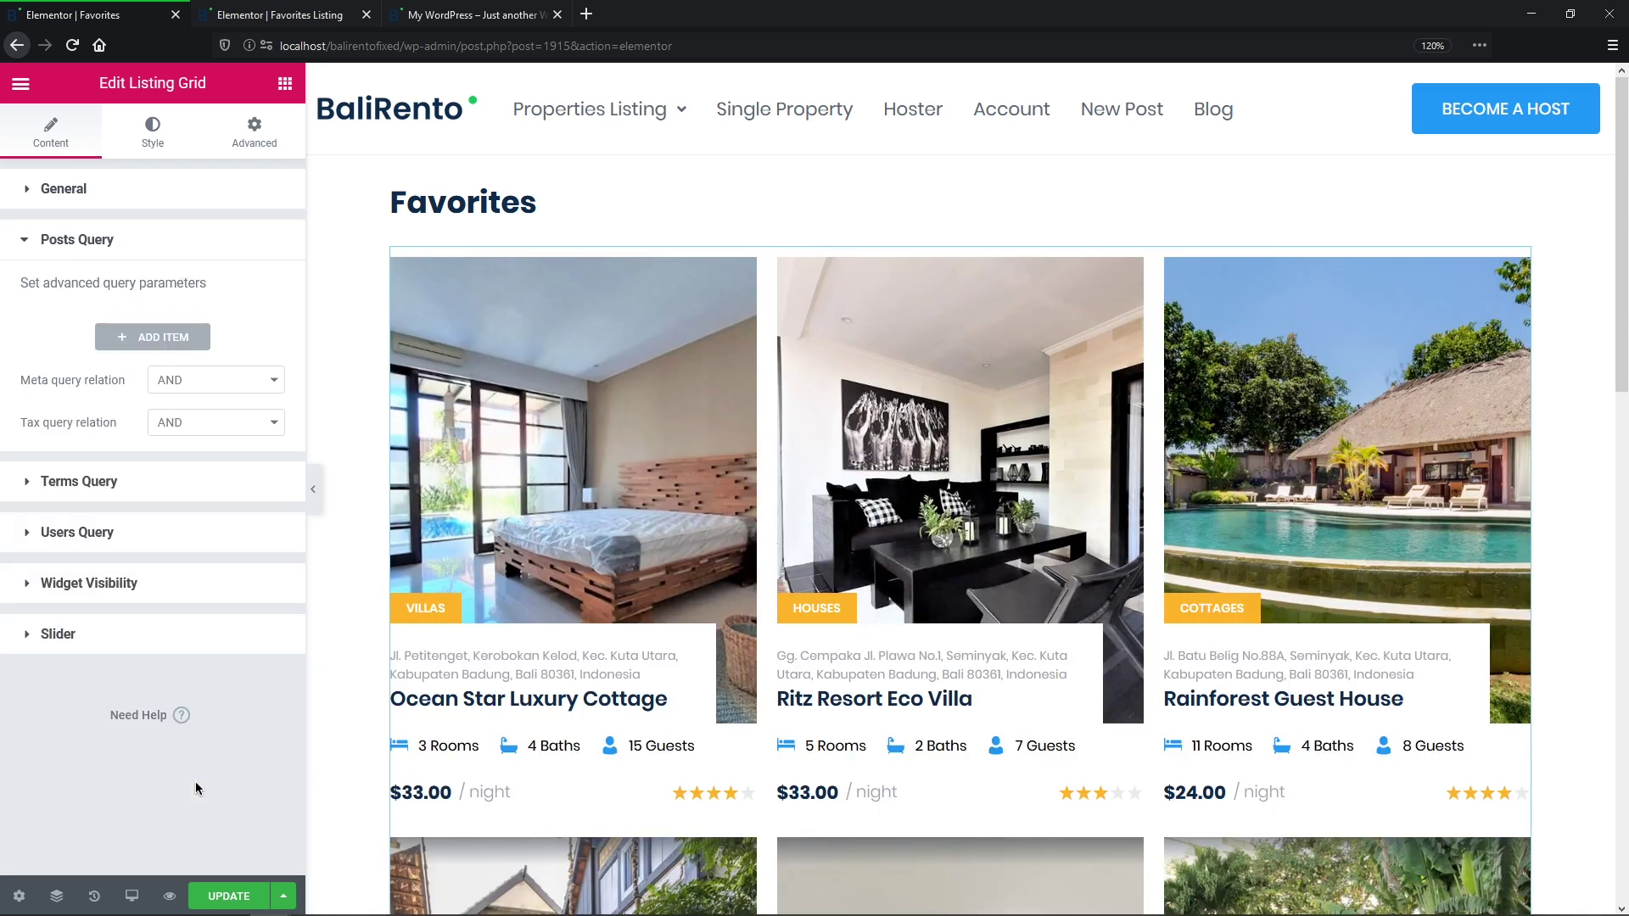
{"action": "left_click", "coordinate": [182, 339]}
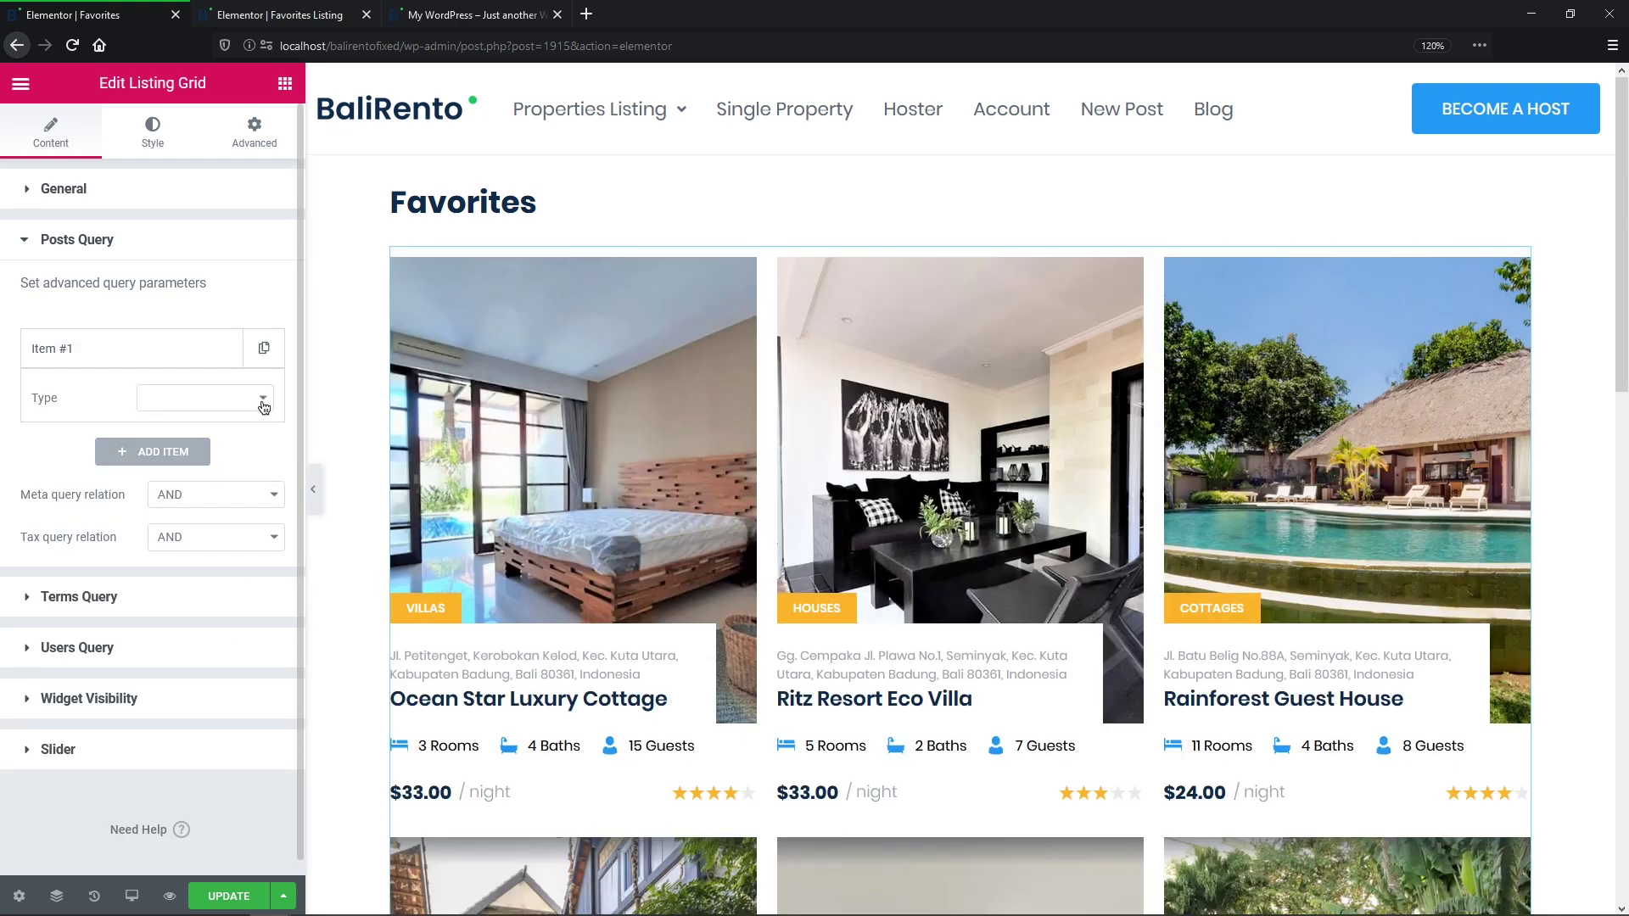
{"action": "left_click", "coordinate": [262, 400]}
{"action": "left_click", "coordinate": [269, 424]}
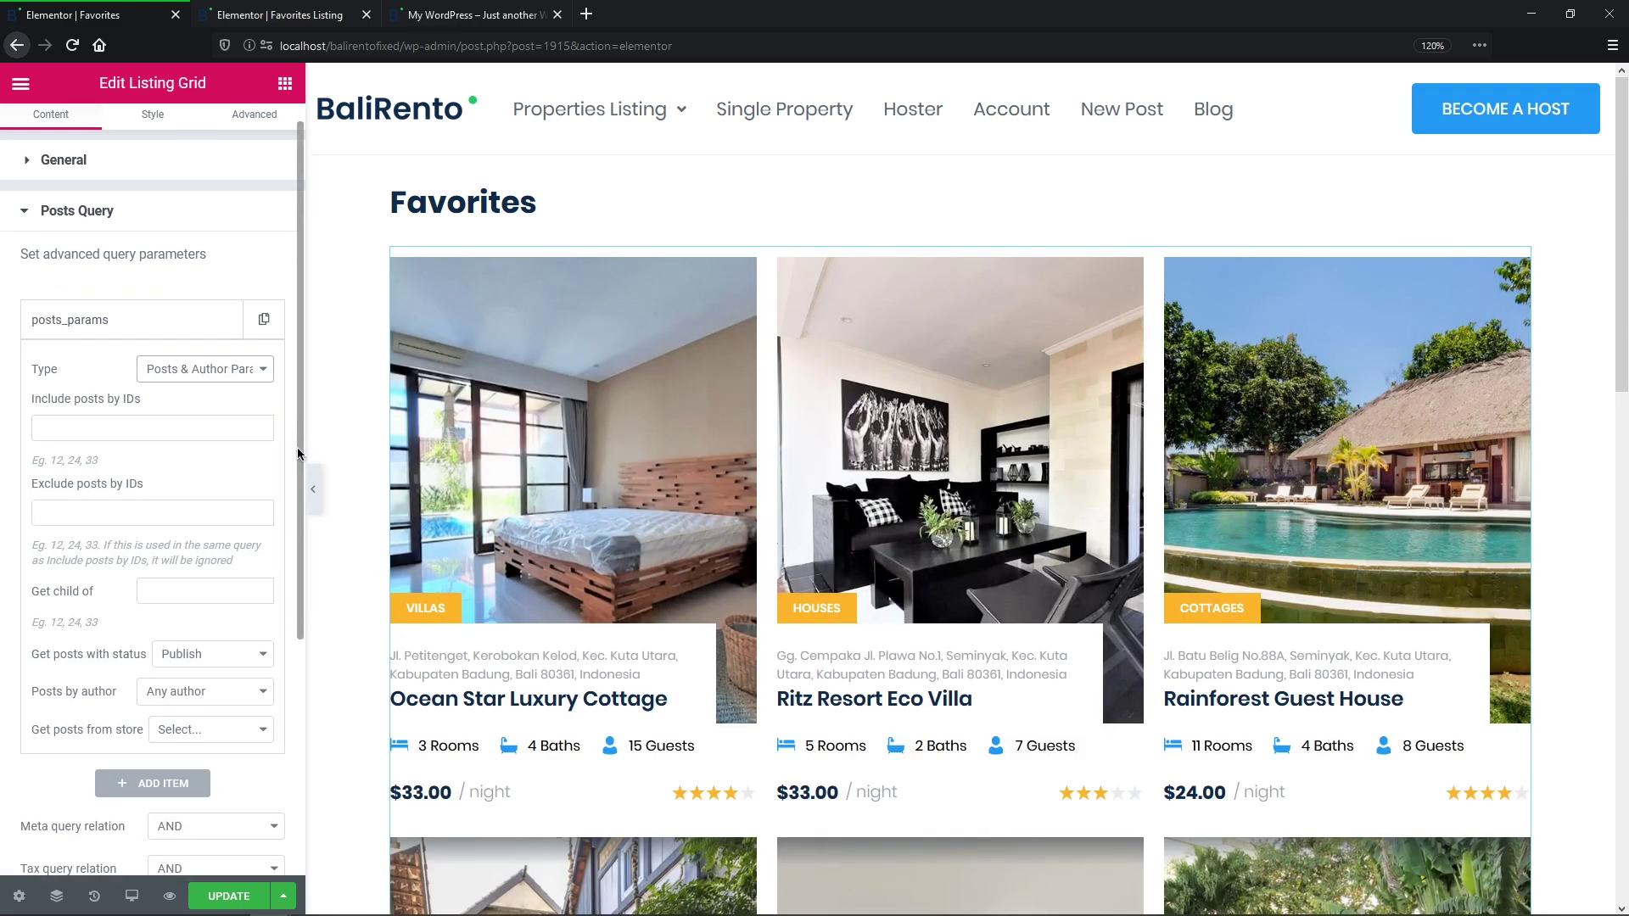
{"action": "left_click_drag", "start_coordinate": [297, 446], "coordinate": [287, 597]}
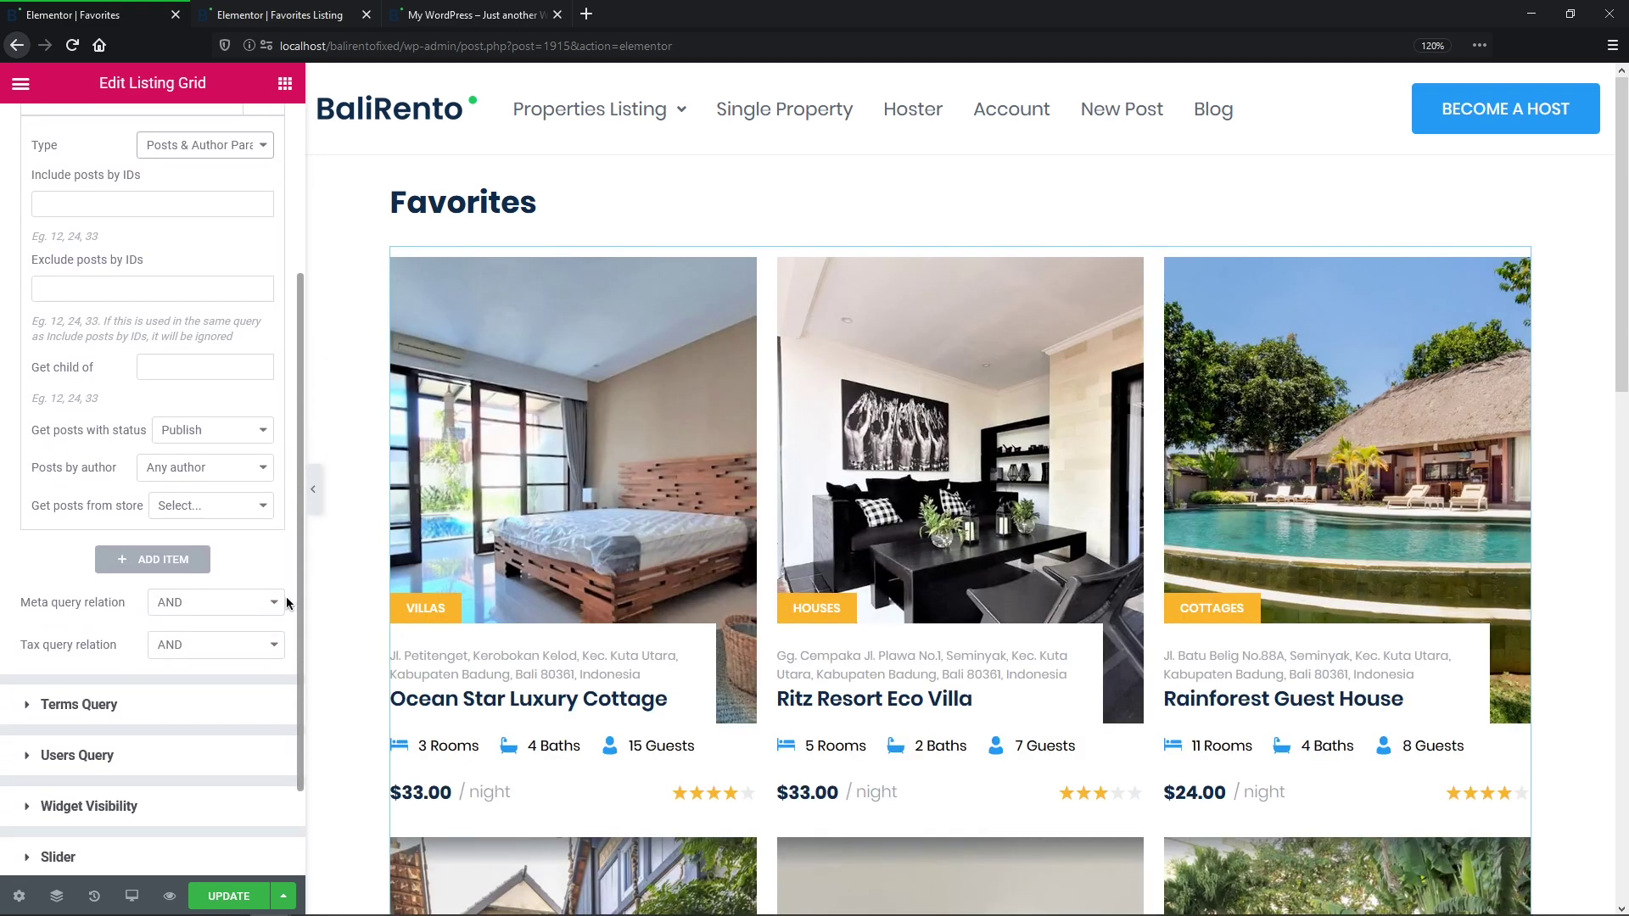
{"action": "left_click", "coordinate": [257, 503]}
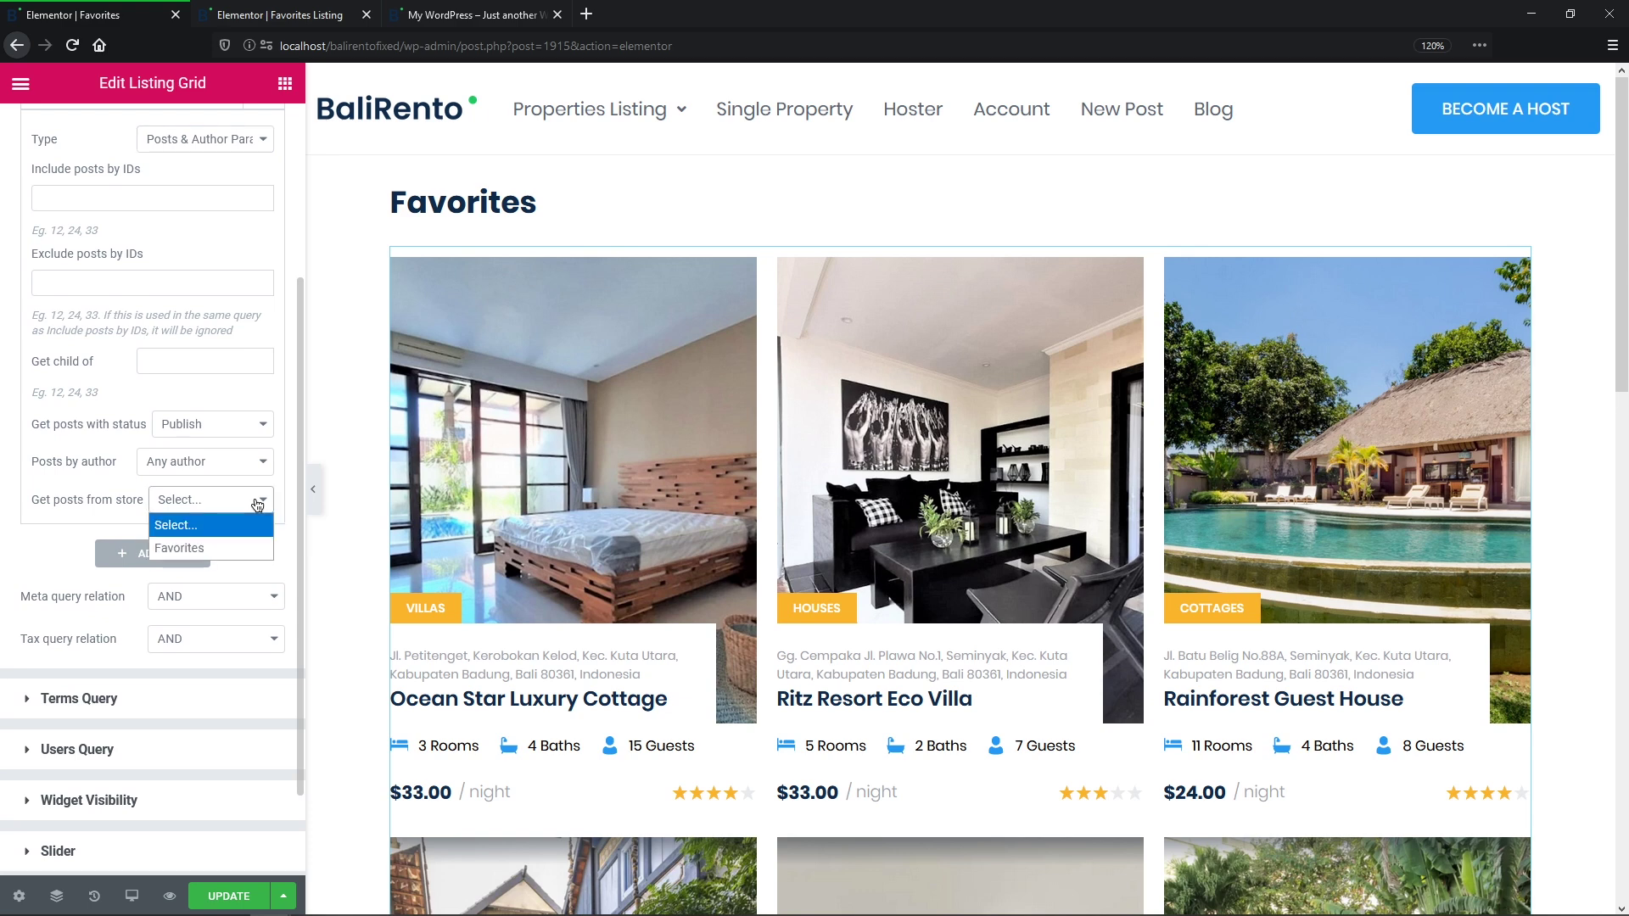
{"action": "left_click", "coordinate": [259, 549]}
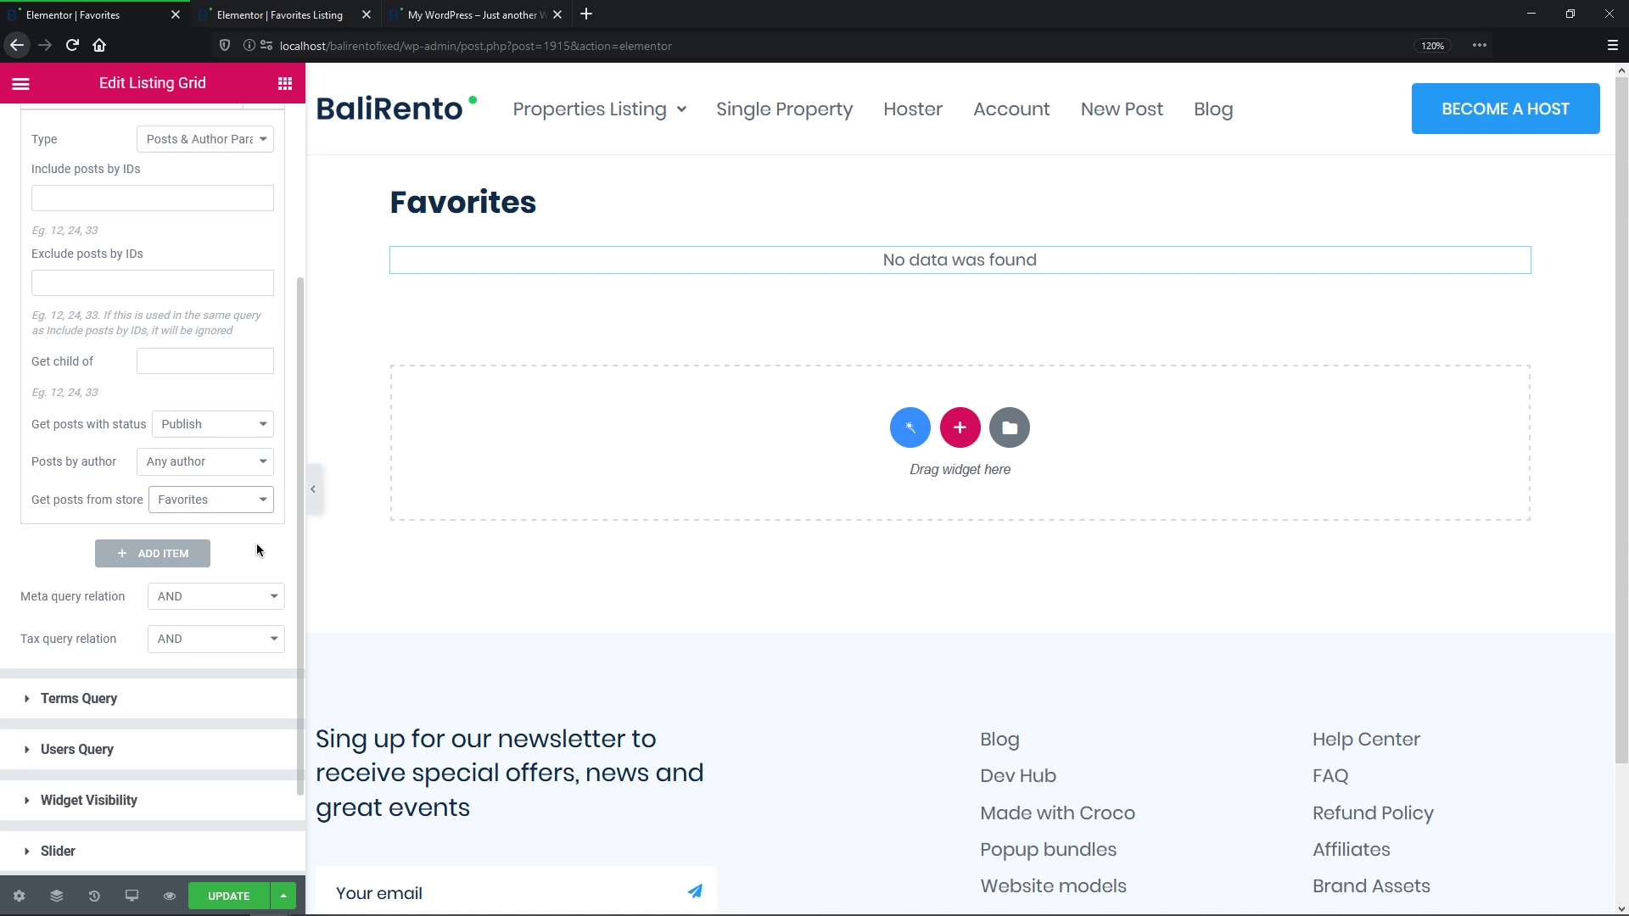
{"action": "left_click", "coordinate": [240, 902]}
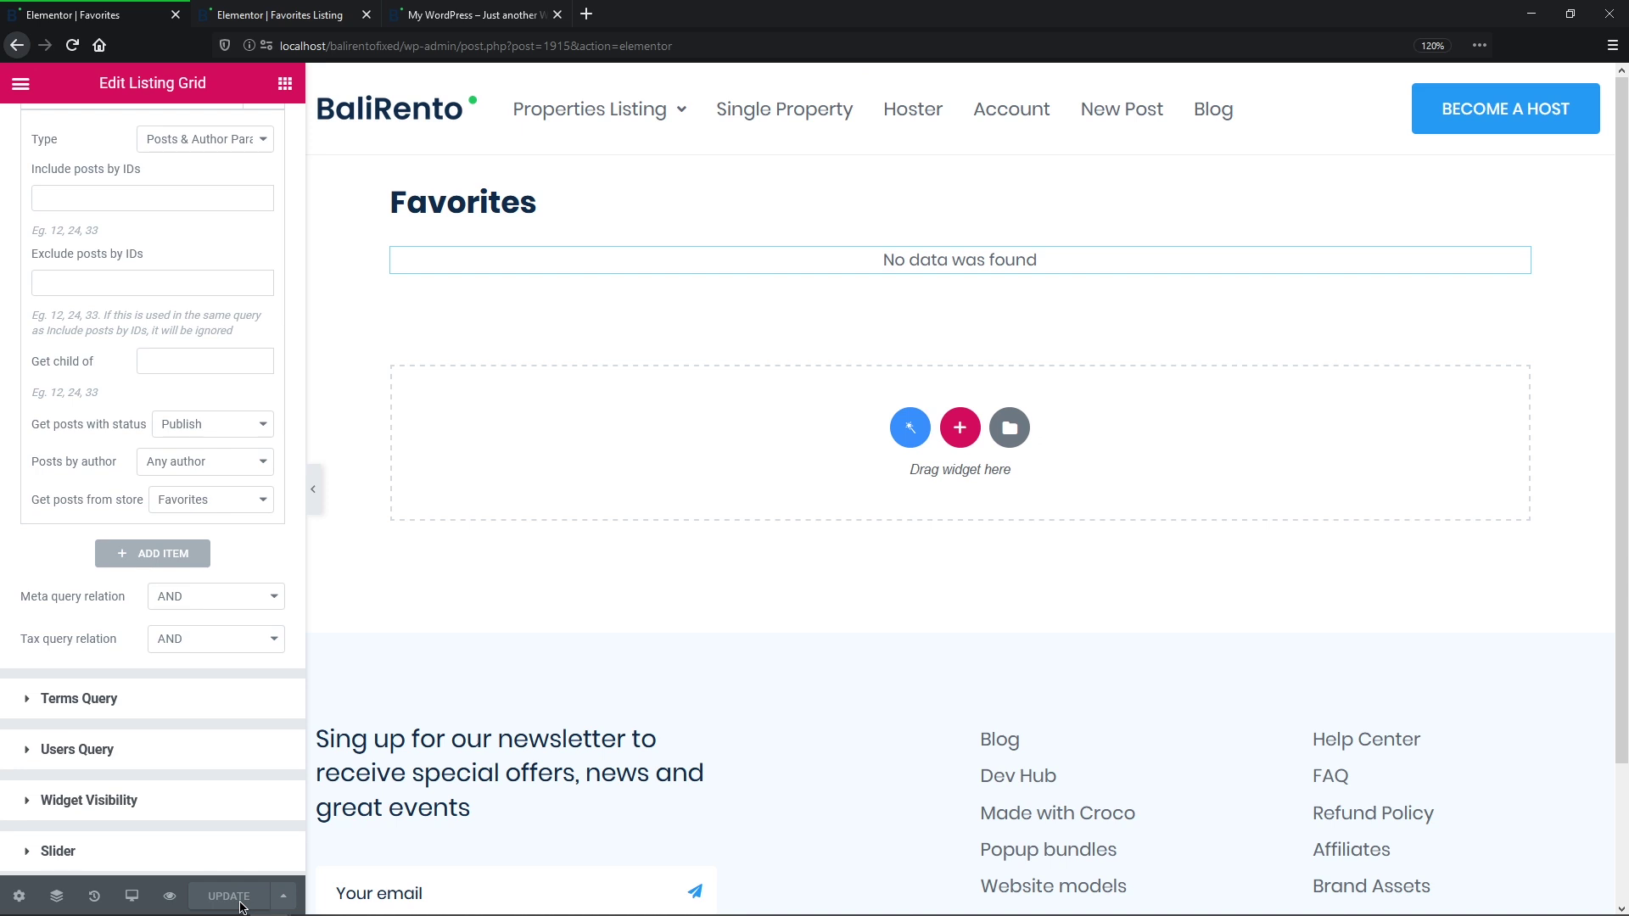
{"action": "left_click", "coordinate": [462, 588]}
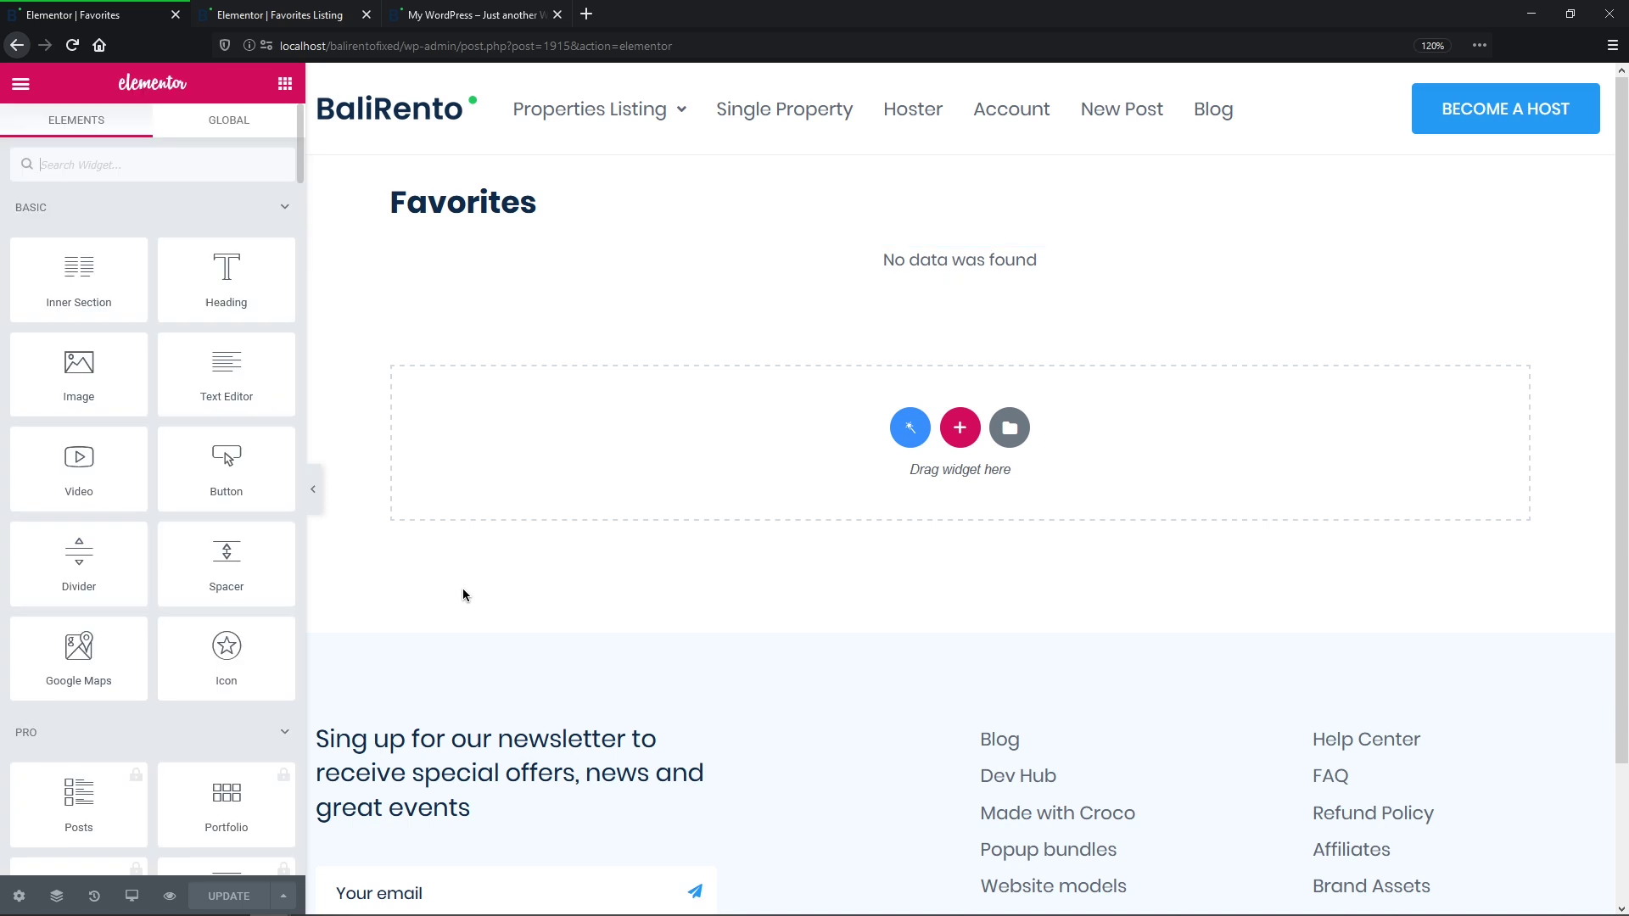
Step: Add a heading below the Favorites title with a dynamic post count tied to the Favorites store
{"action": "left_click_drag", "start_coordinate": [226, 276], "coordinate": [653, 214]}
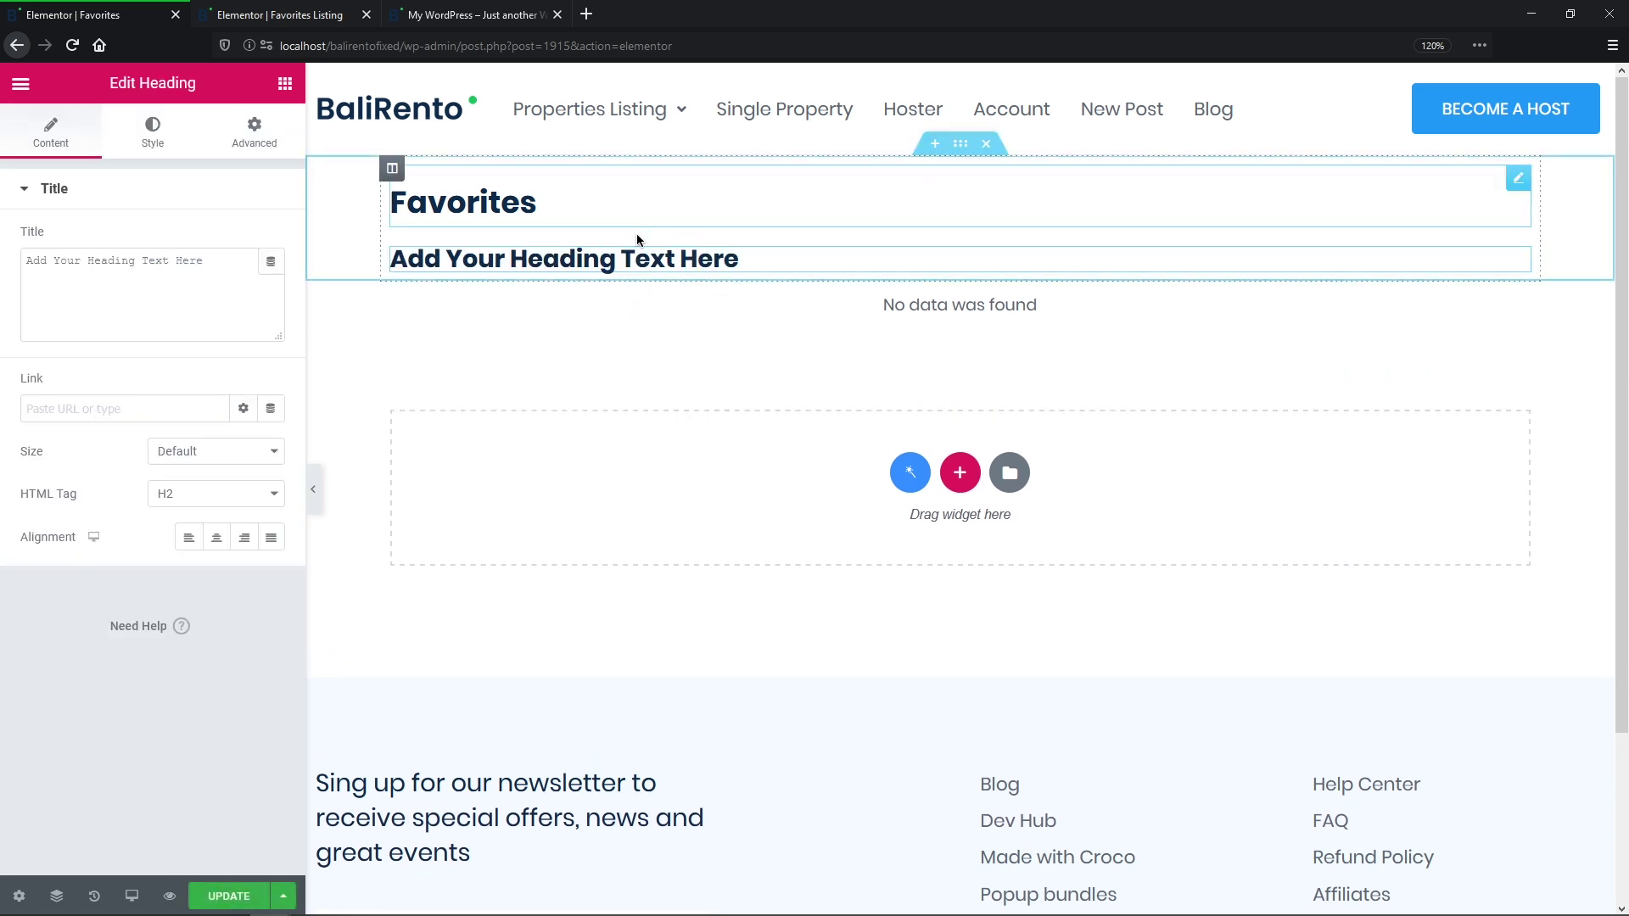
{"action": "left_click", "coordinate": [272, 261]}
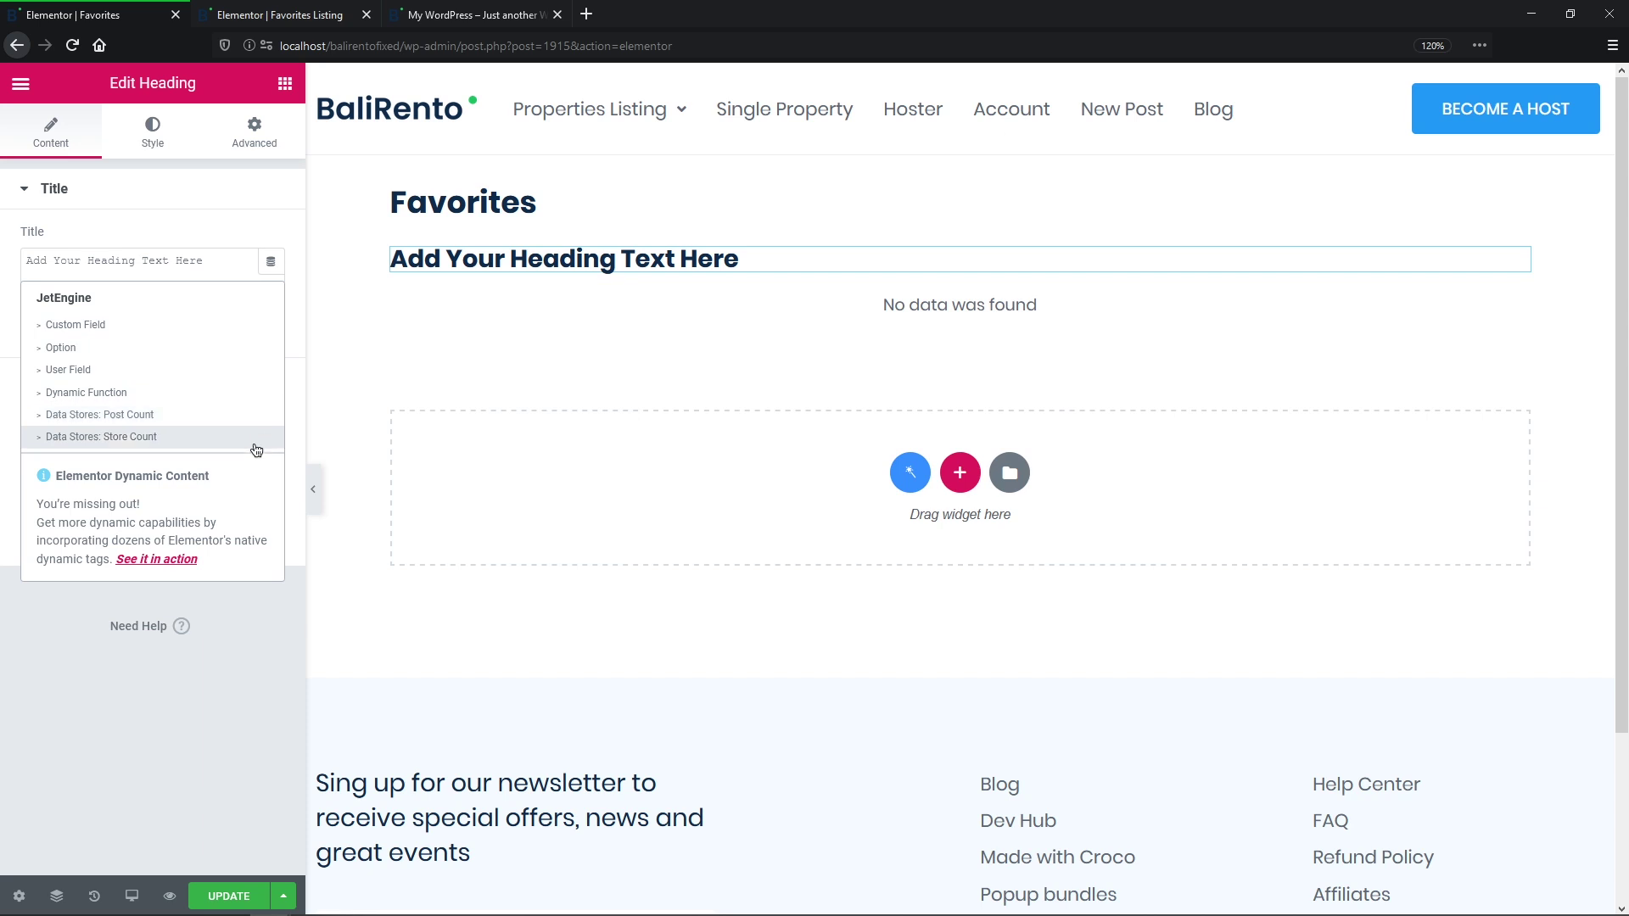
{"action": "left_click", "coordinate": [256, 415]}
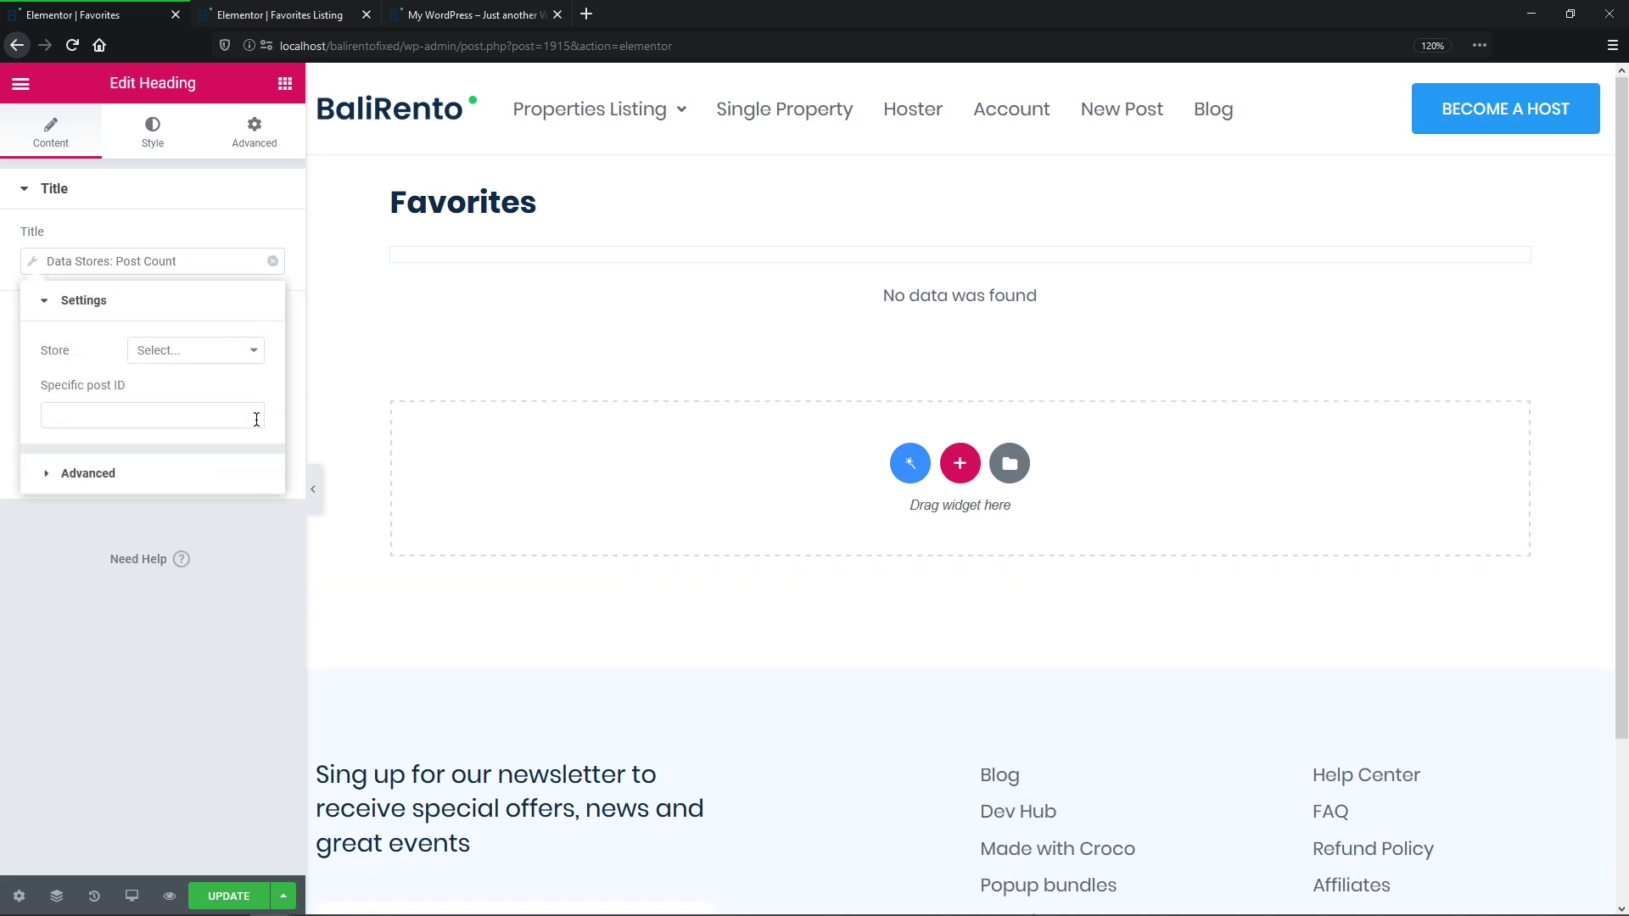
{"action": "left_click", "coordinate": [253, 351]}
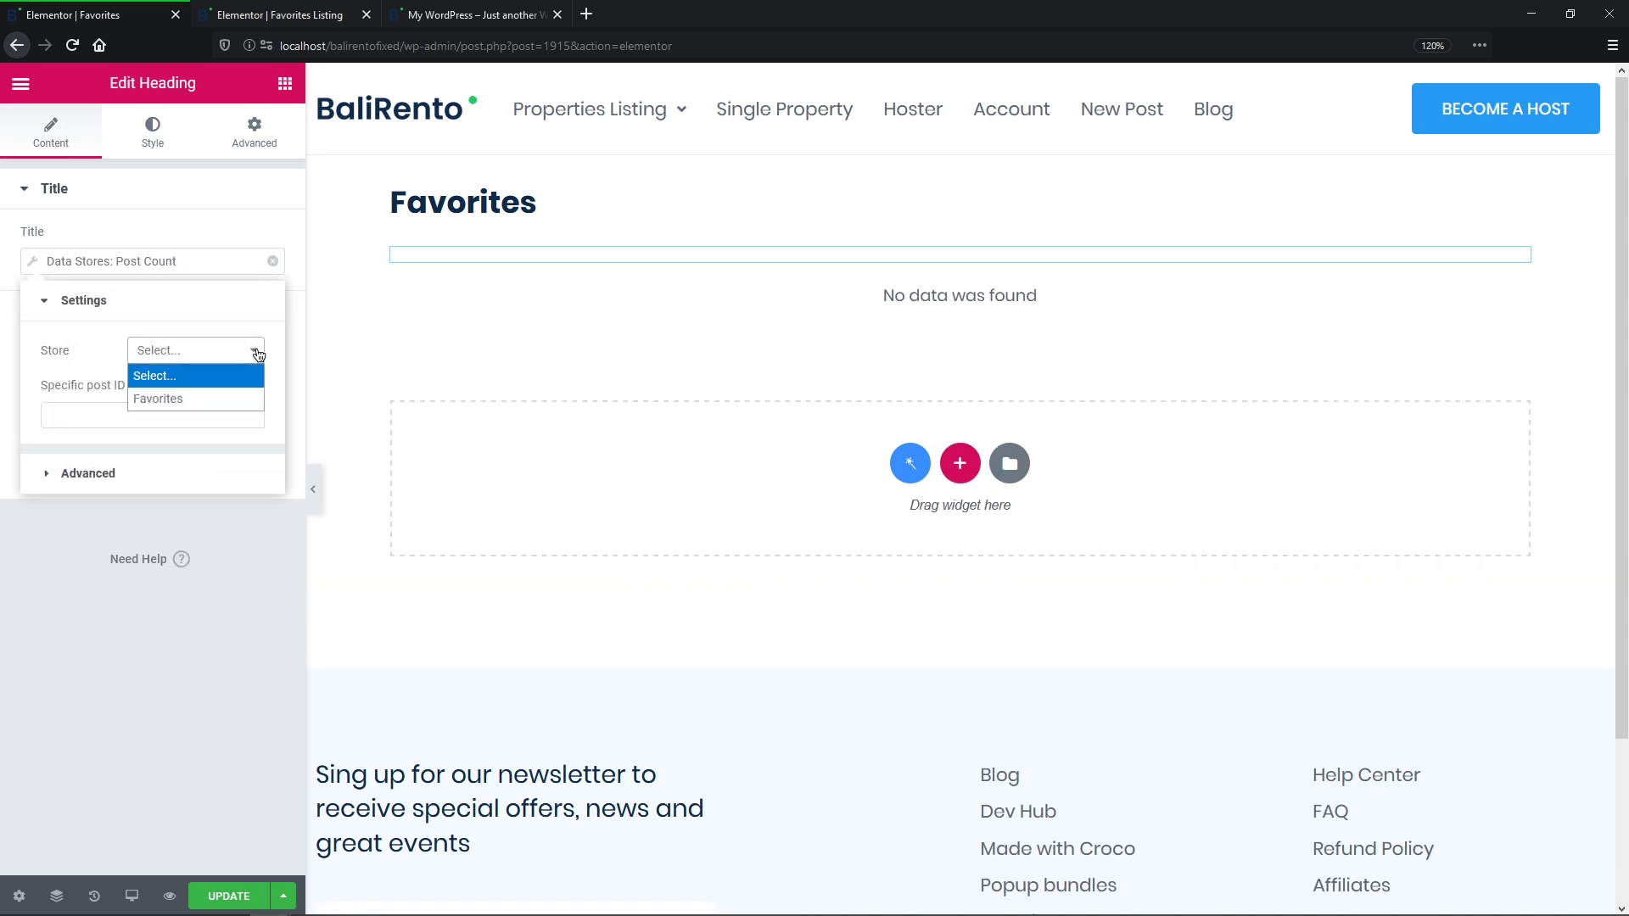
{"action": "left_click", "coordinate": [256, 400]}
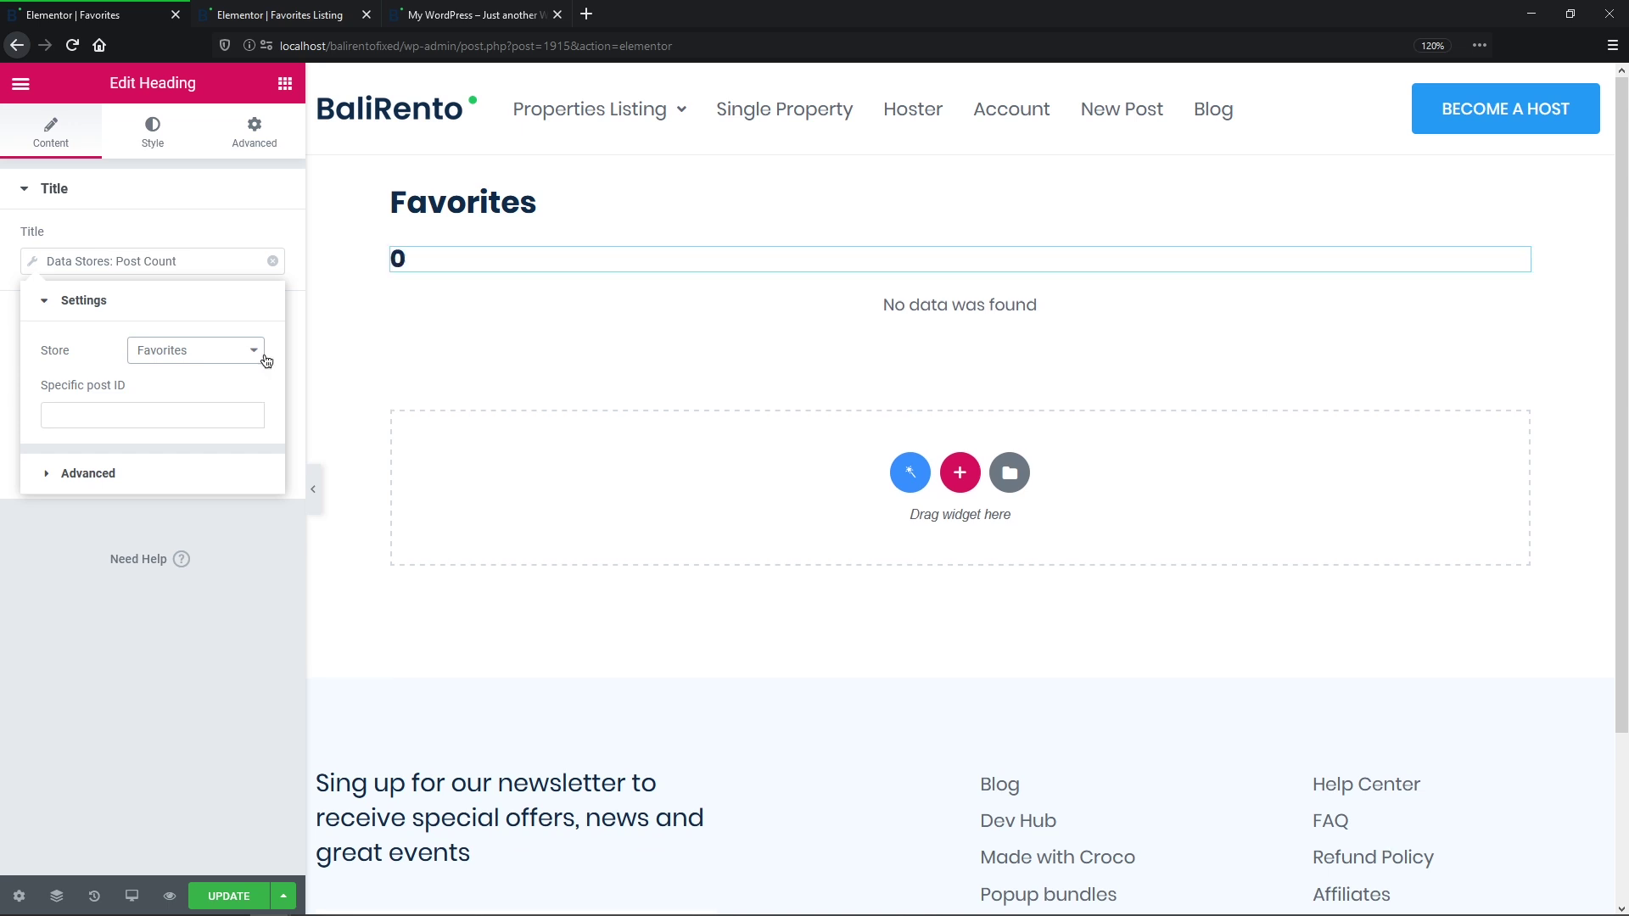
Step: Switch the heading to the Store Count tag for Favorites, update the page, and close the editor
{"action": "left_click", "coordinate": [272, 262]}
{"action": "left_click", "coordinate": [271, 262]}
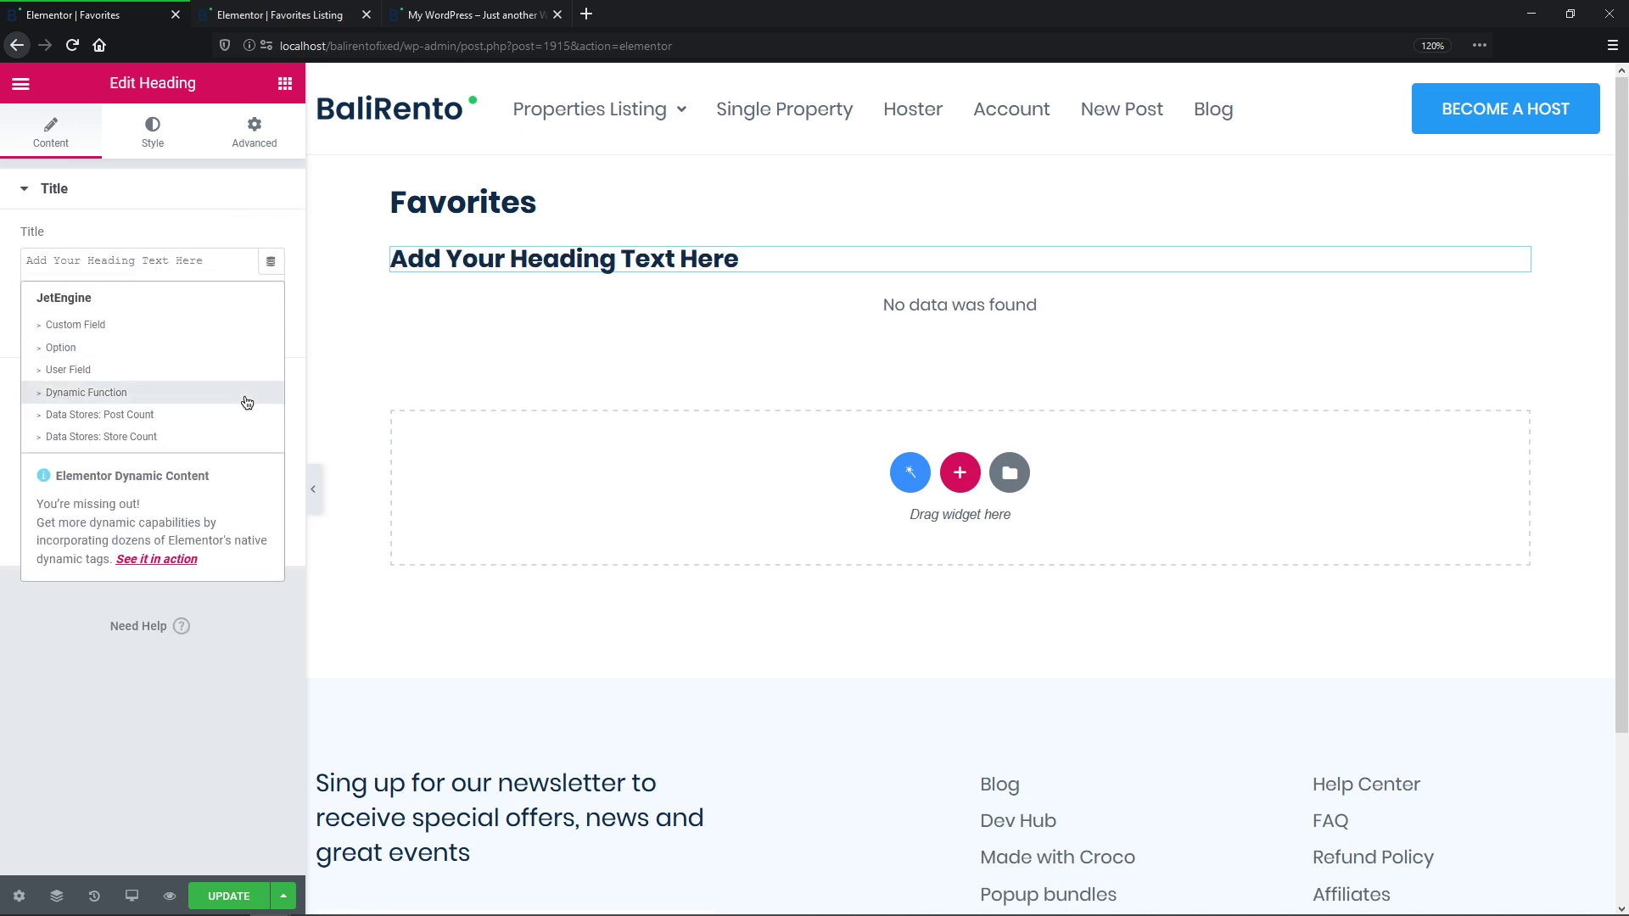
{"action": "left_click", "coordinate": [244, 438]}
{"action": "left_click", "coordinate": [253, 352]}
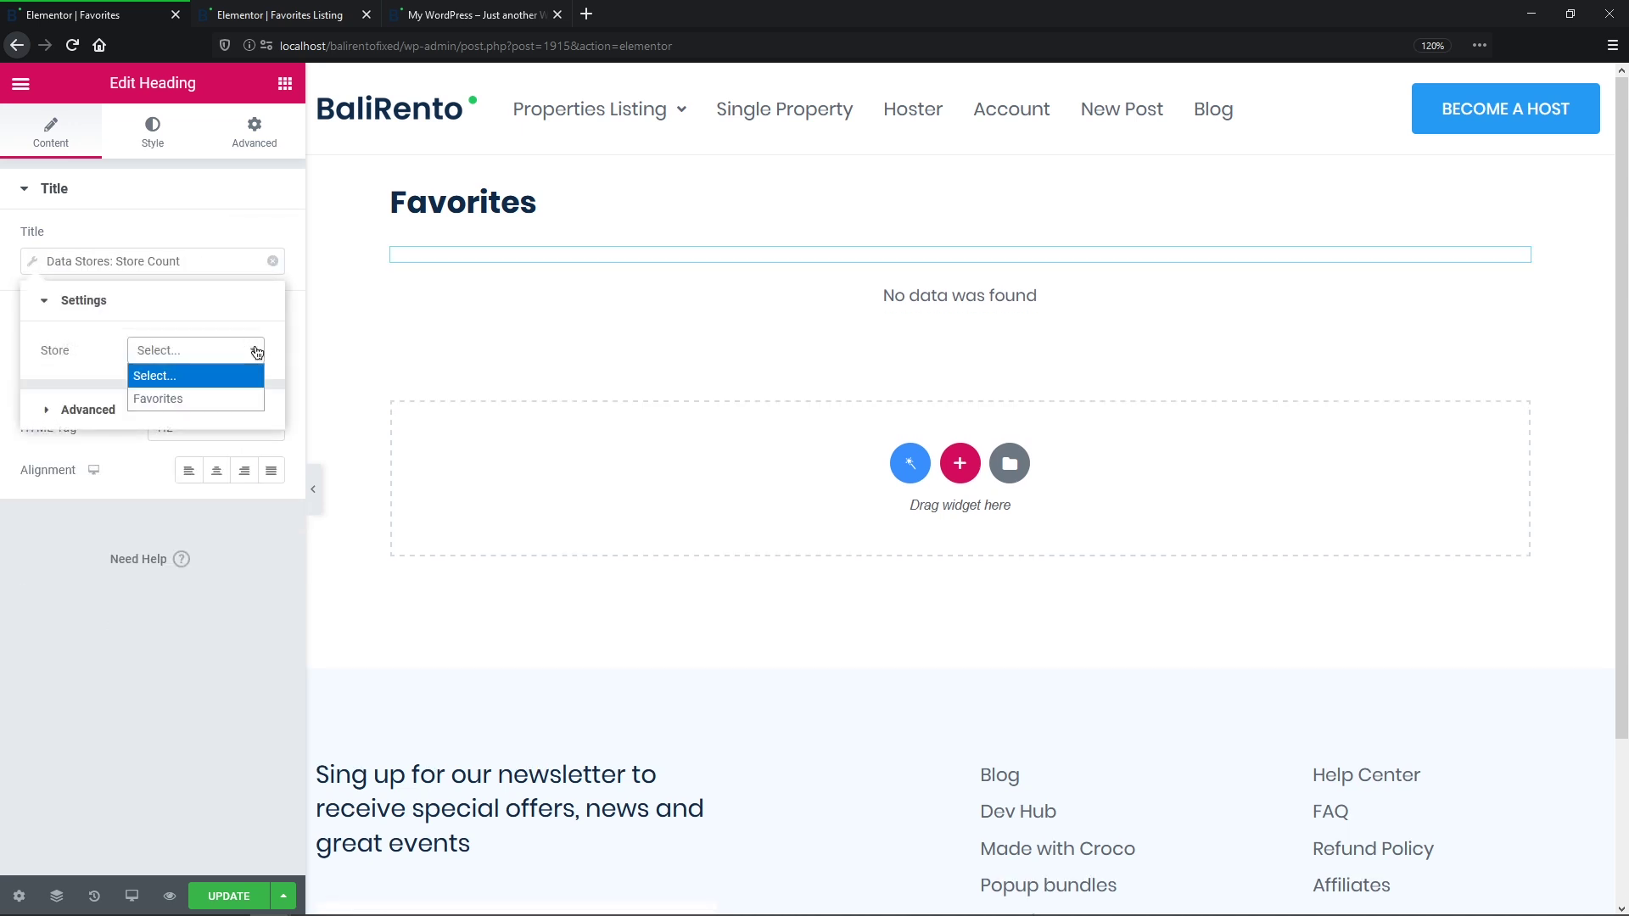
{"action": "left_click", "coordinate": [245, 399]}
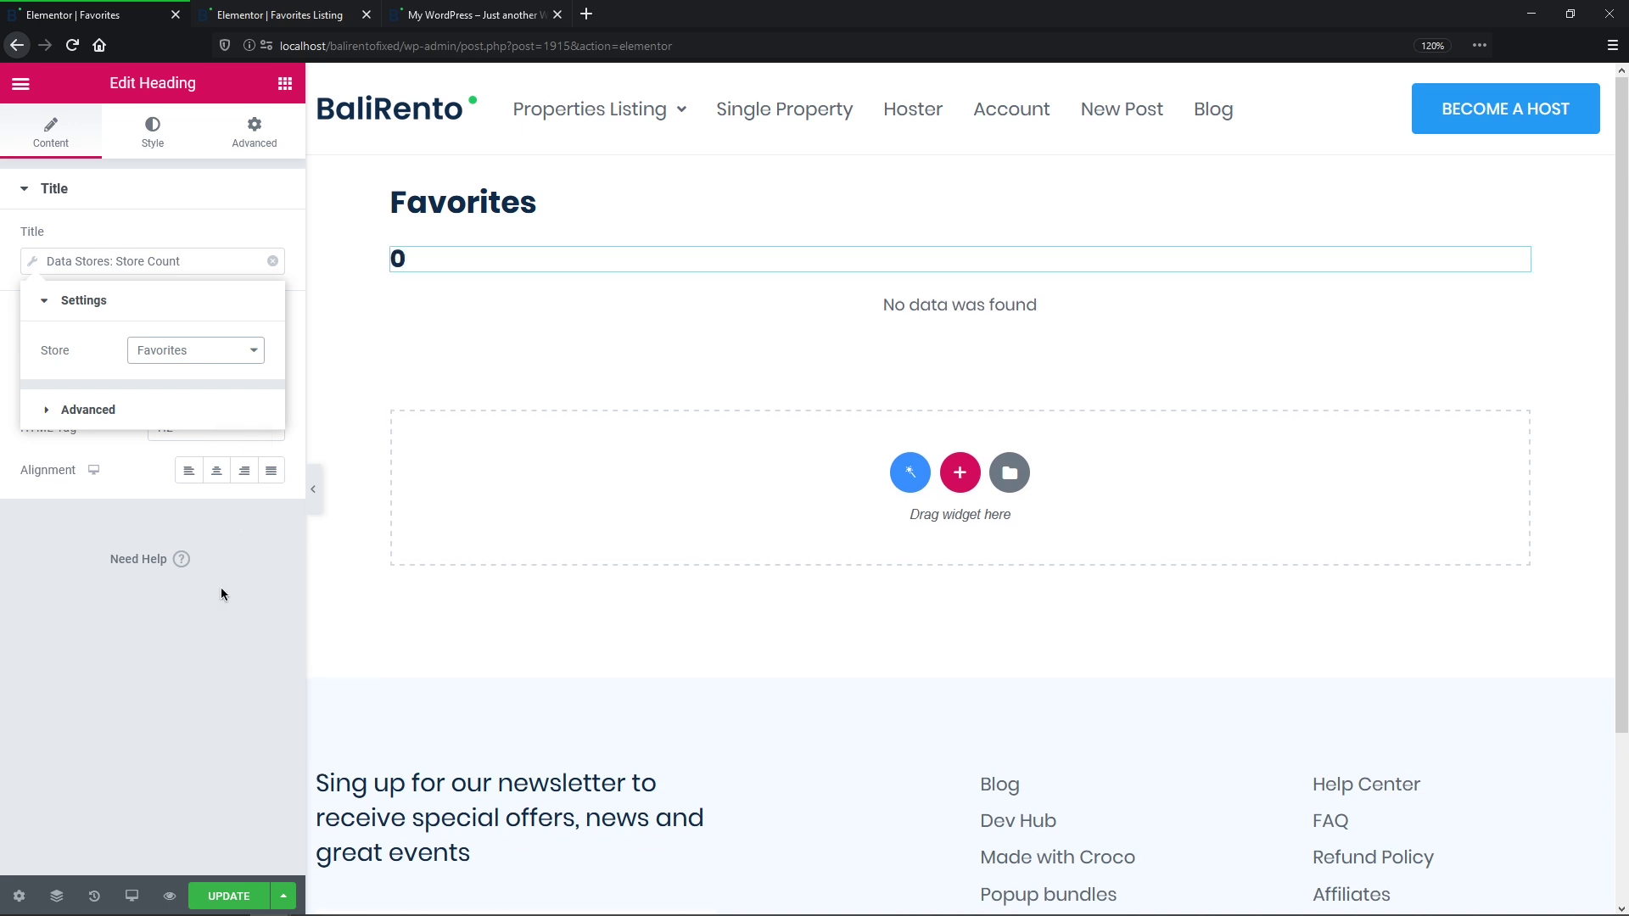
{"action": "left_click", "coordinate": [238, 899]}
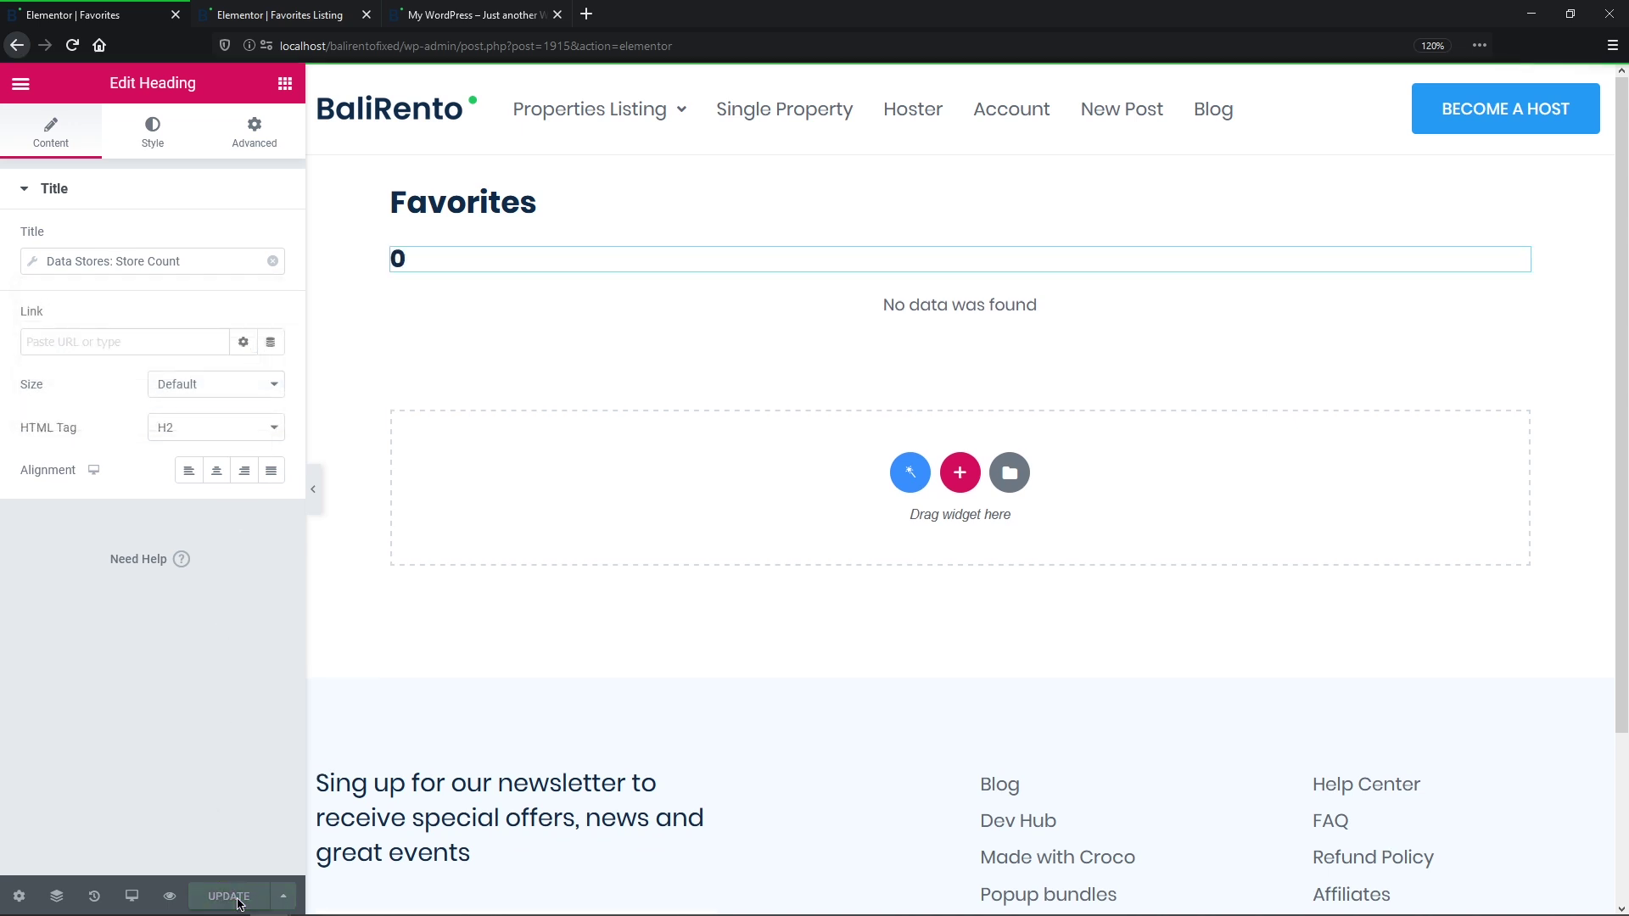
{"action": "left_click", "coordinate": [366, 15]}
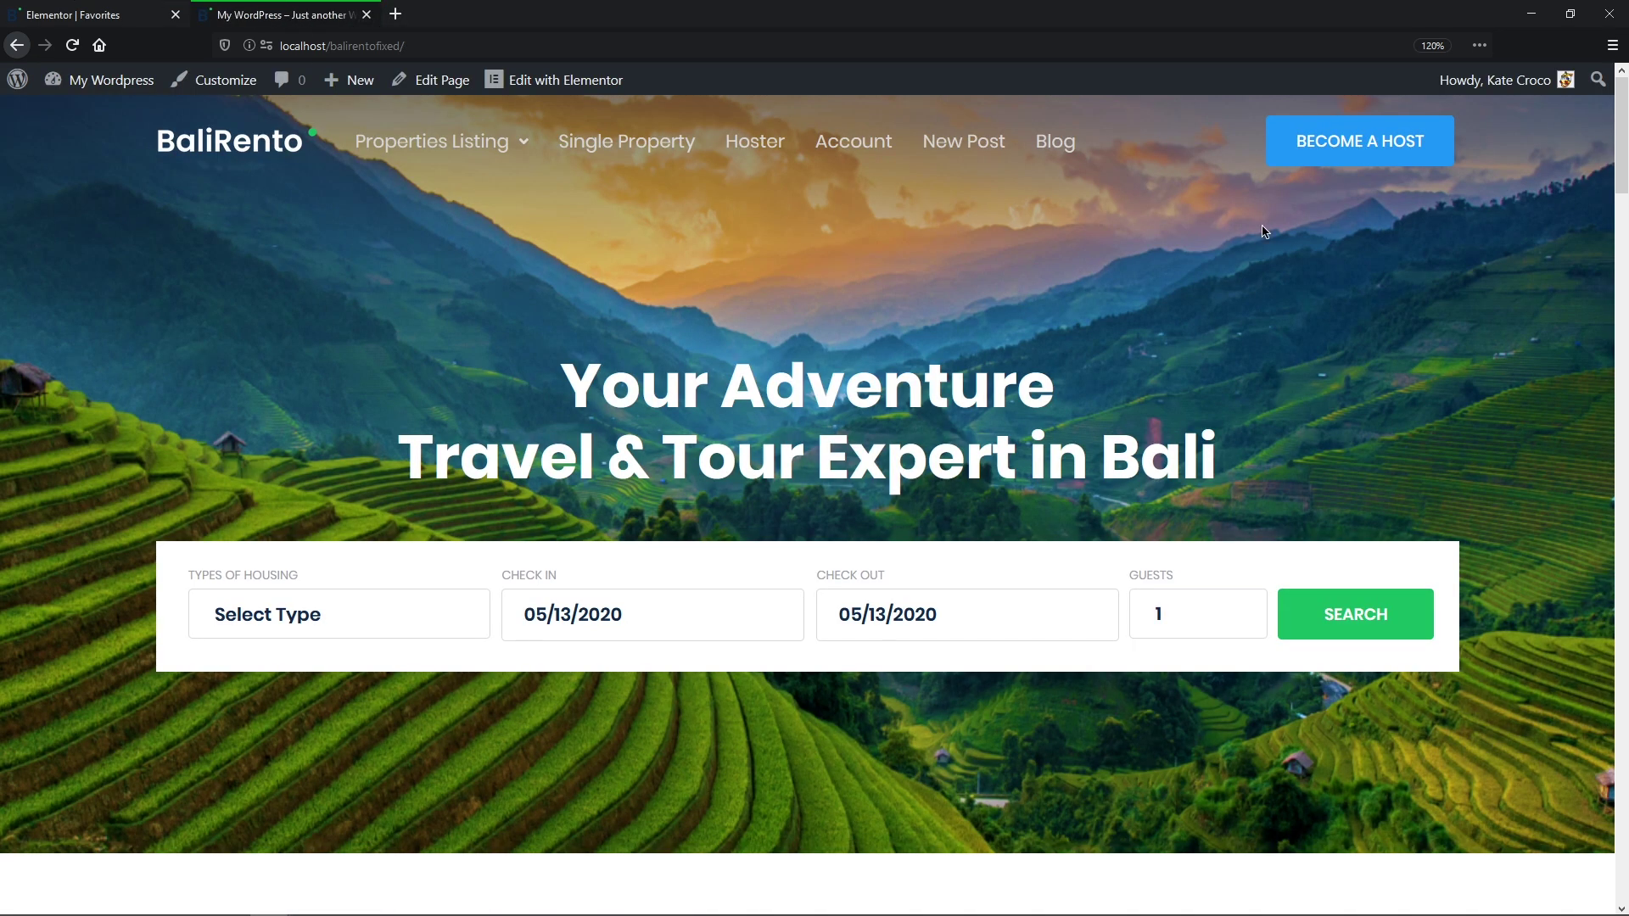
Step: Like Ocean Star Luxury Cottage, Rainforest Guest House and Jungle Retreat Eco House on the home page
{"action": "middle_click", "coordinate": [1261, 225]}
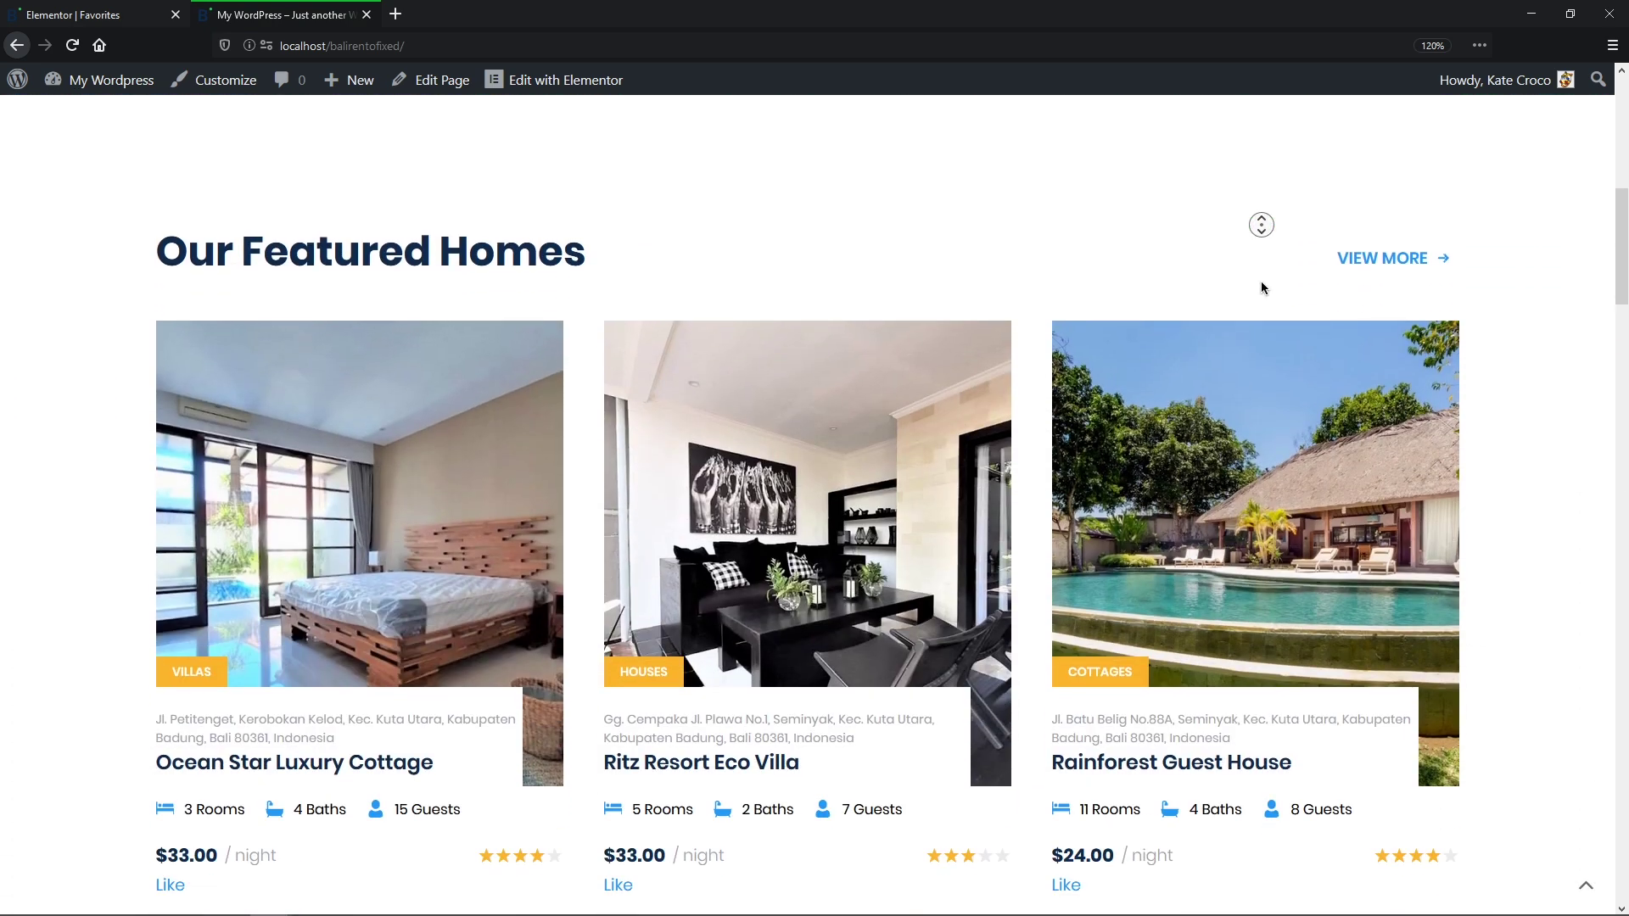
{"action": "middle_click", "coordinate": [1261, 281]}
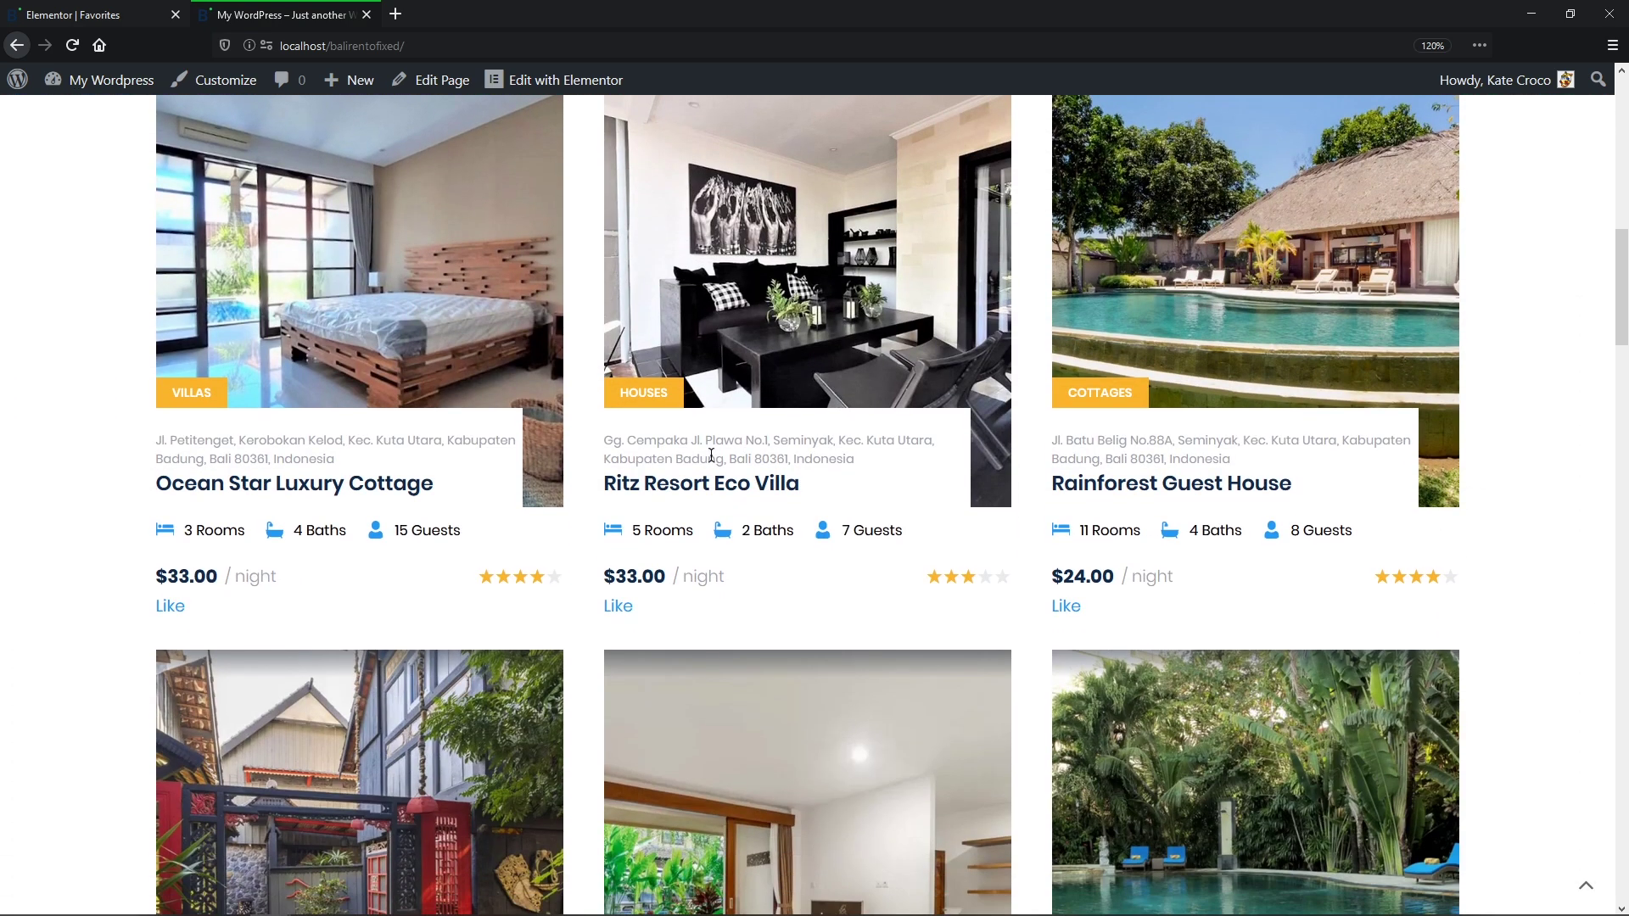
{"action": "left_click", "coordinate": [169, 607]}
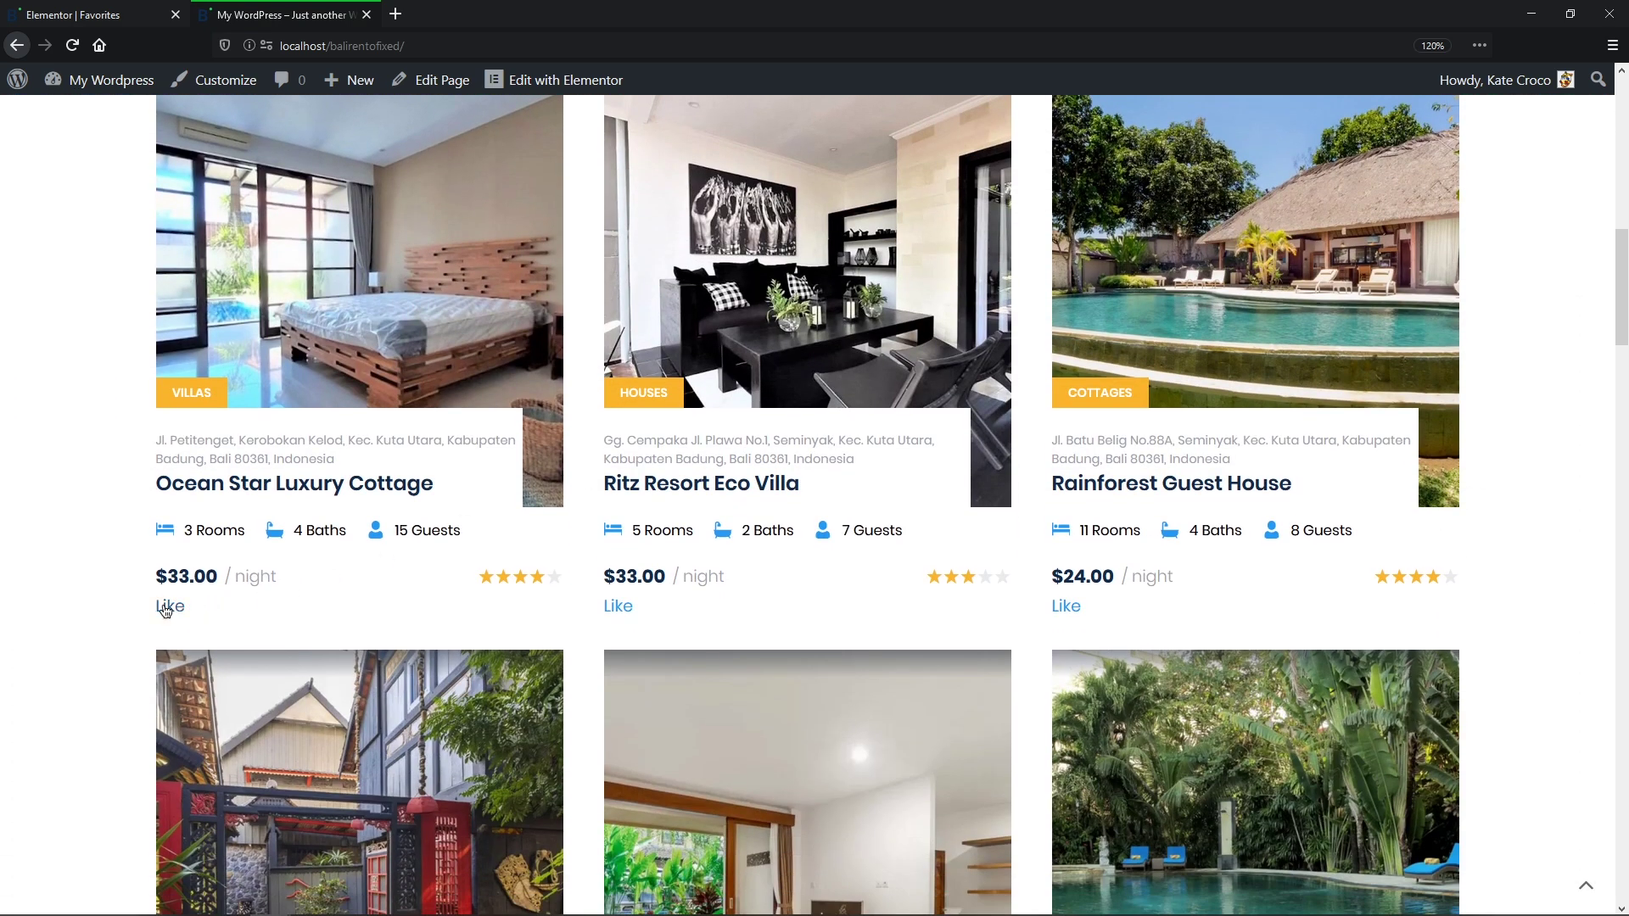
{"action": "left_click", "coordinate": [1076, 607]}
{"action": "middle_click", "coordinate": [1095, 625]}
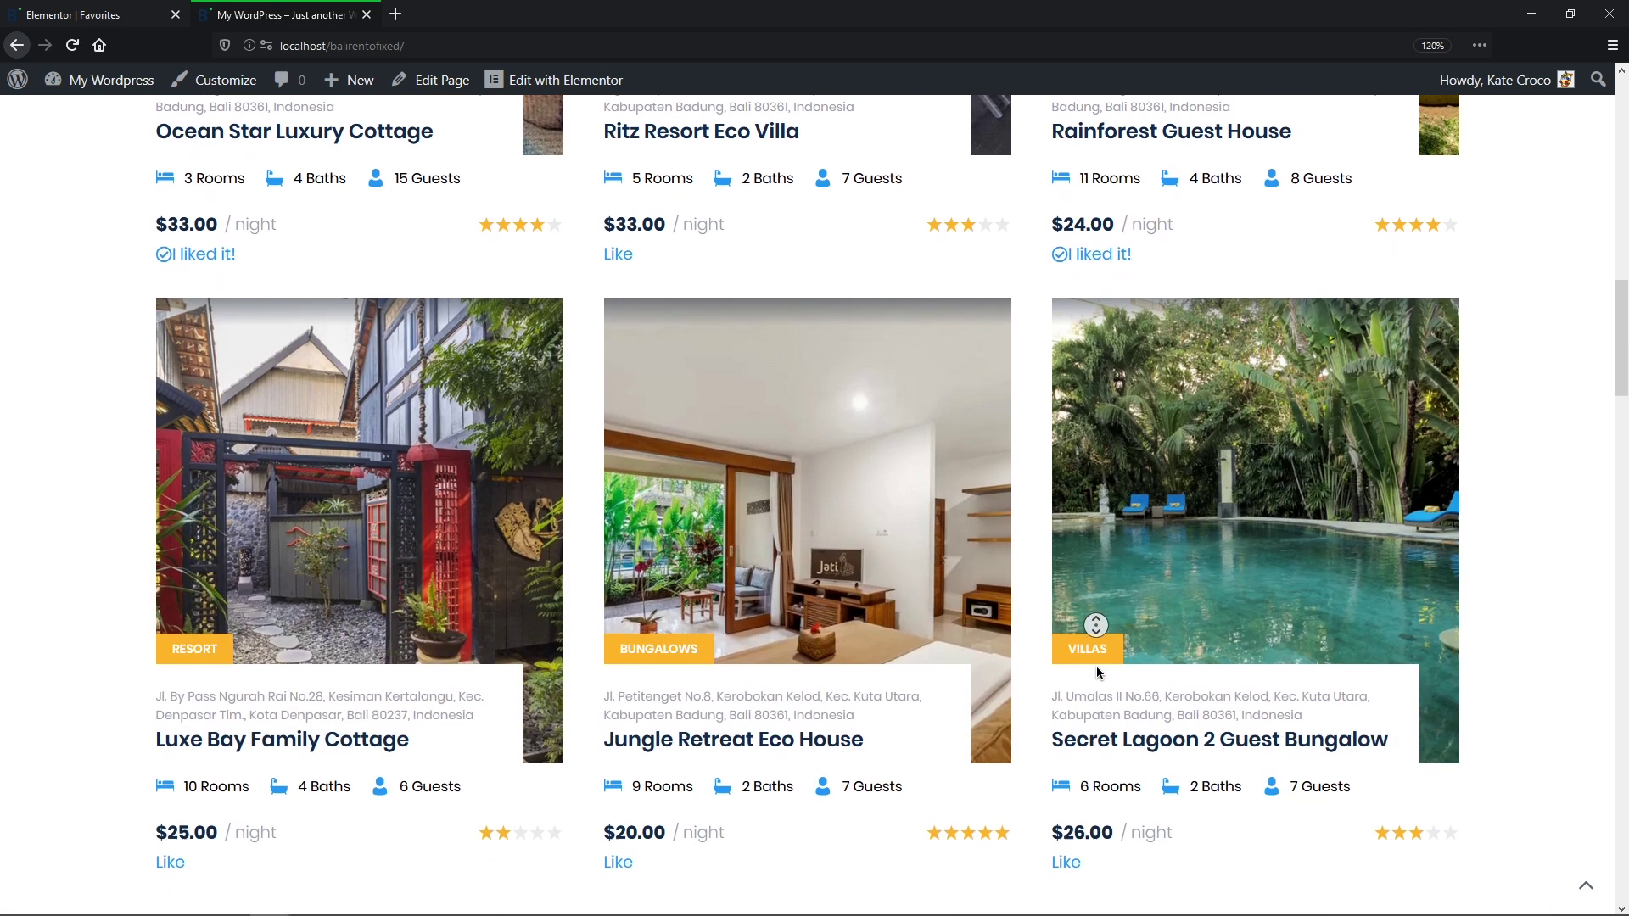
{"action": "middle_click", "coordinate": [1096, 665]}
{"action": "left_click", "coordinate": [627, 663]}
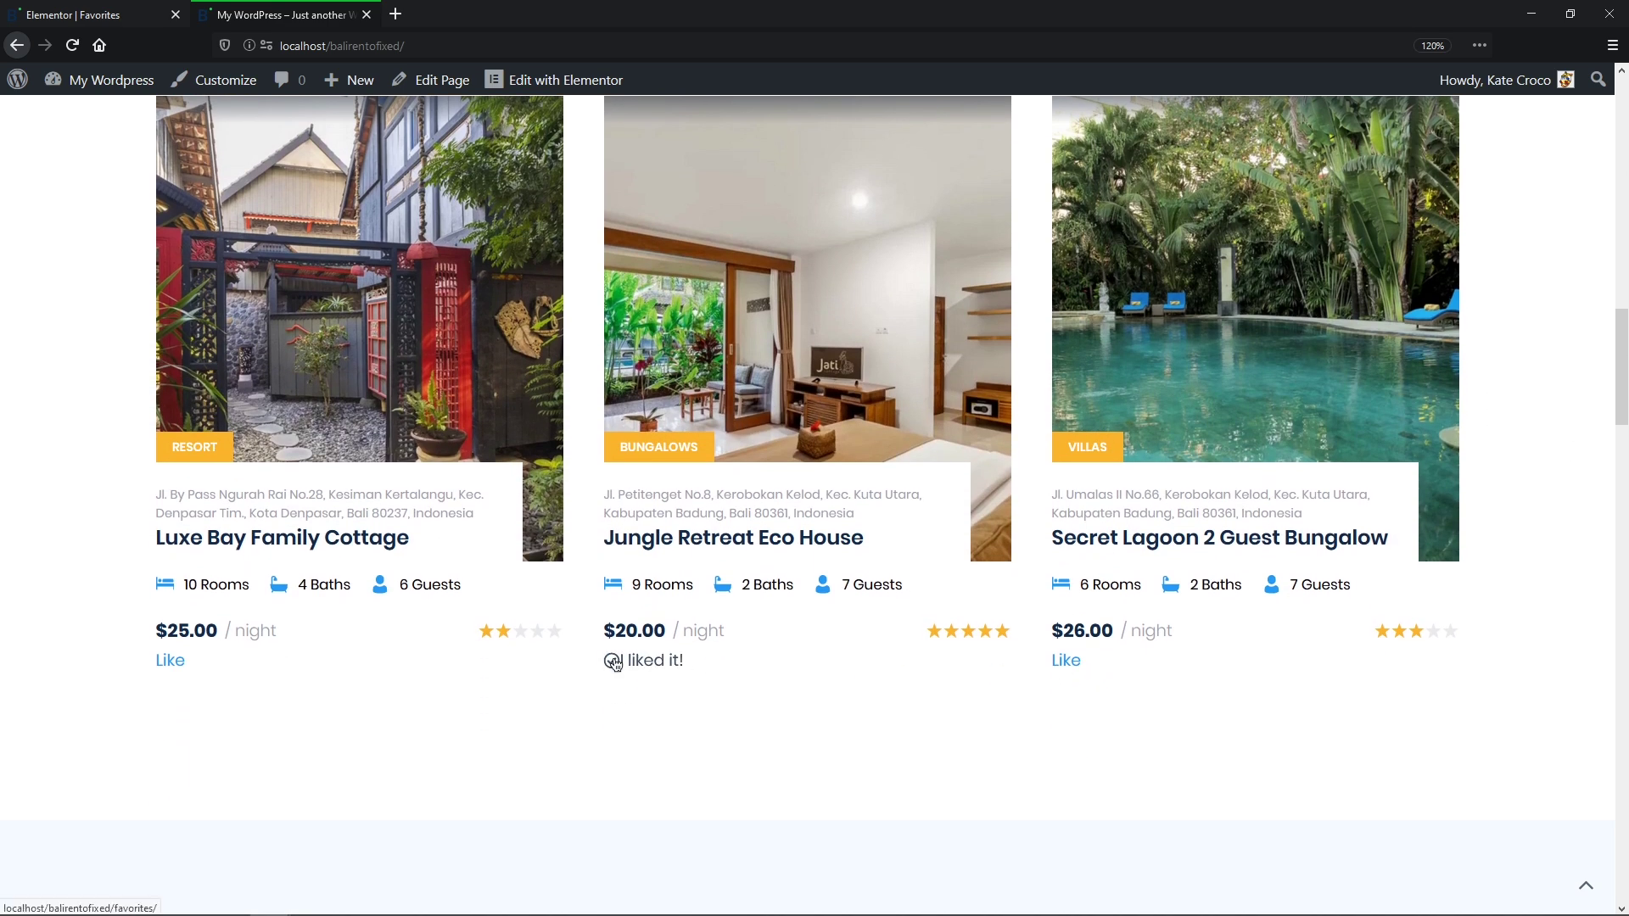
Step: On the Favorites page, dislike Ocean Star Luxury Cottage and Jungle Retreat Eco House
{"action": "left_click", "coordinate": [615, 662]}
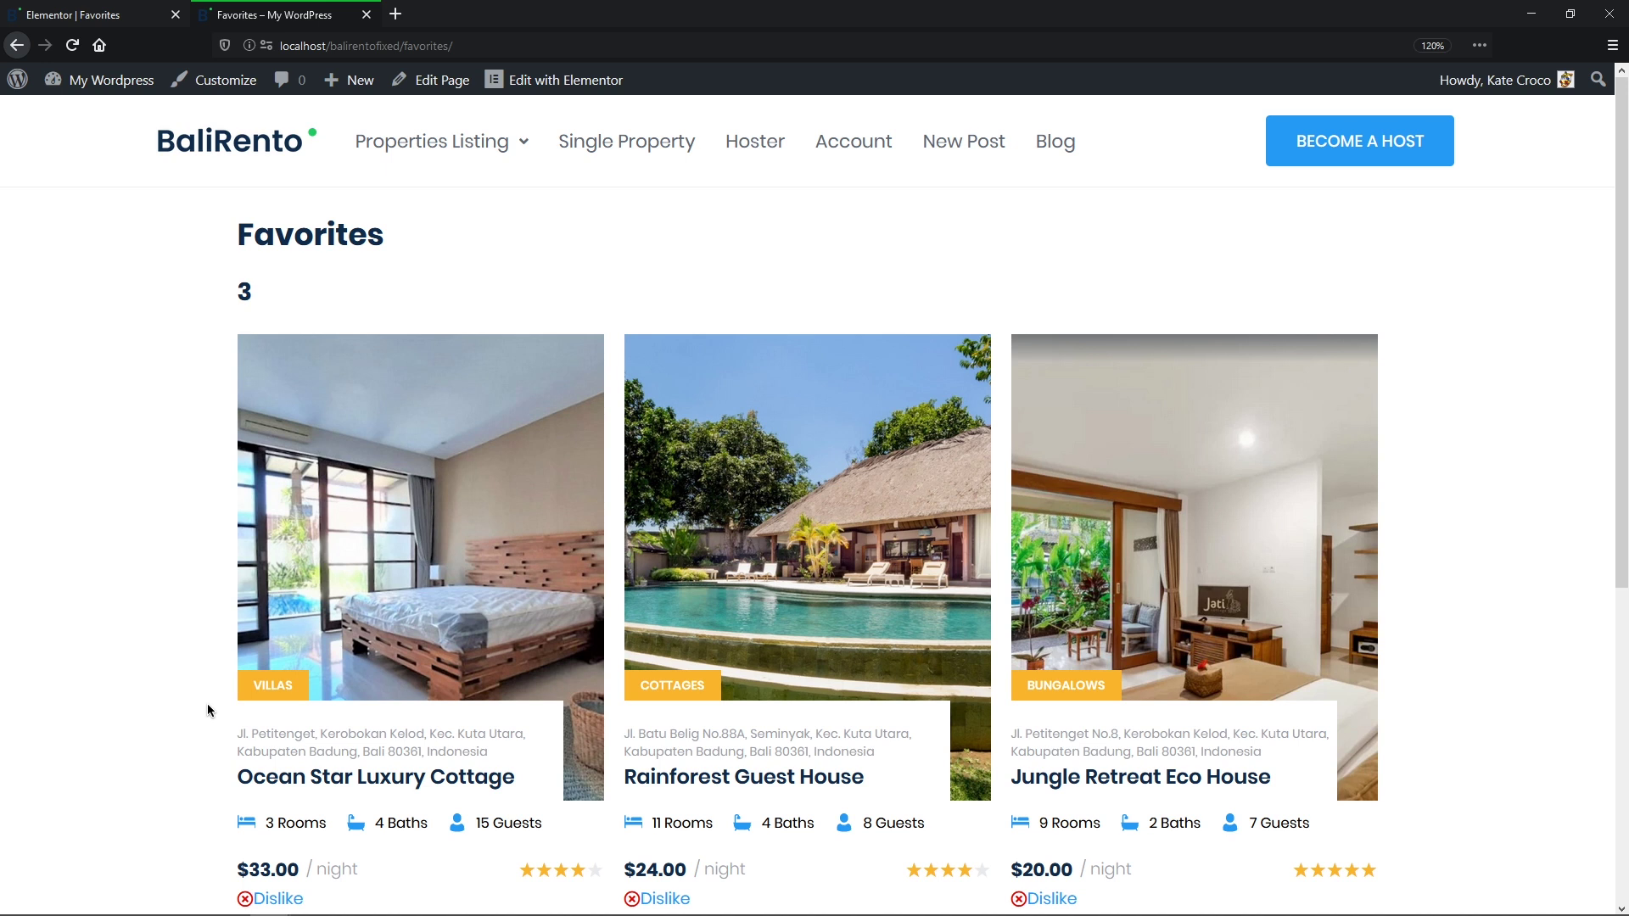
{"action": "left_click", "coordinate": [298, 903]}
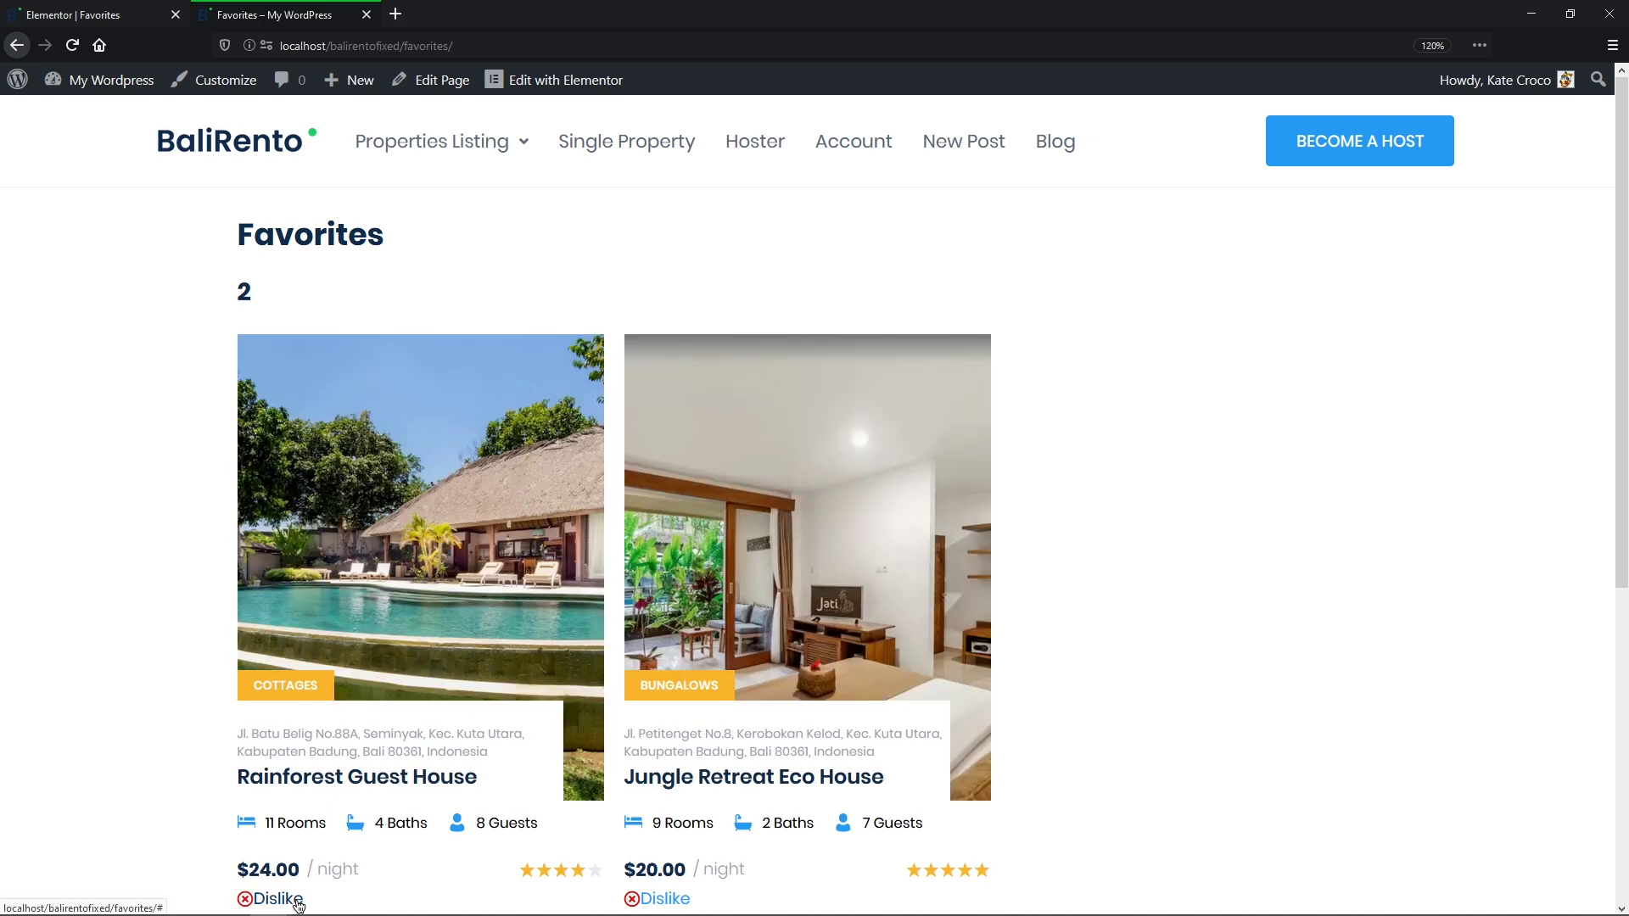
{"action": "left_click", "coordinate": [660, 901]}
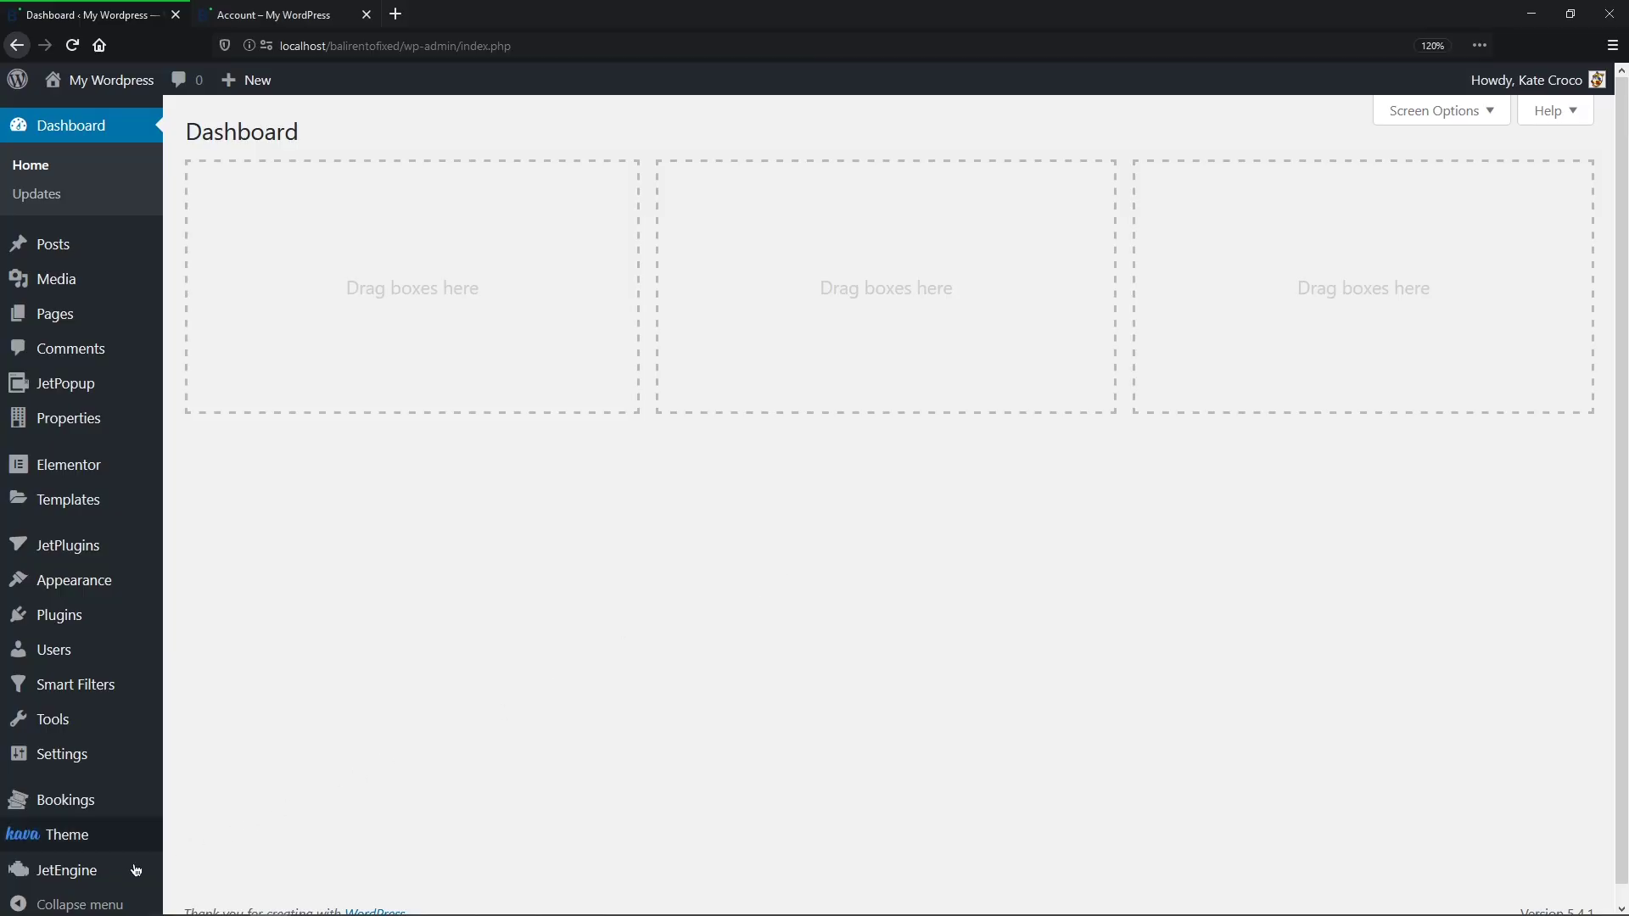
Step: Add a Profile Builder posts restriction rule for the Administrator role
{"action": "mouse_move", "coordinate": [118, 872]}
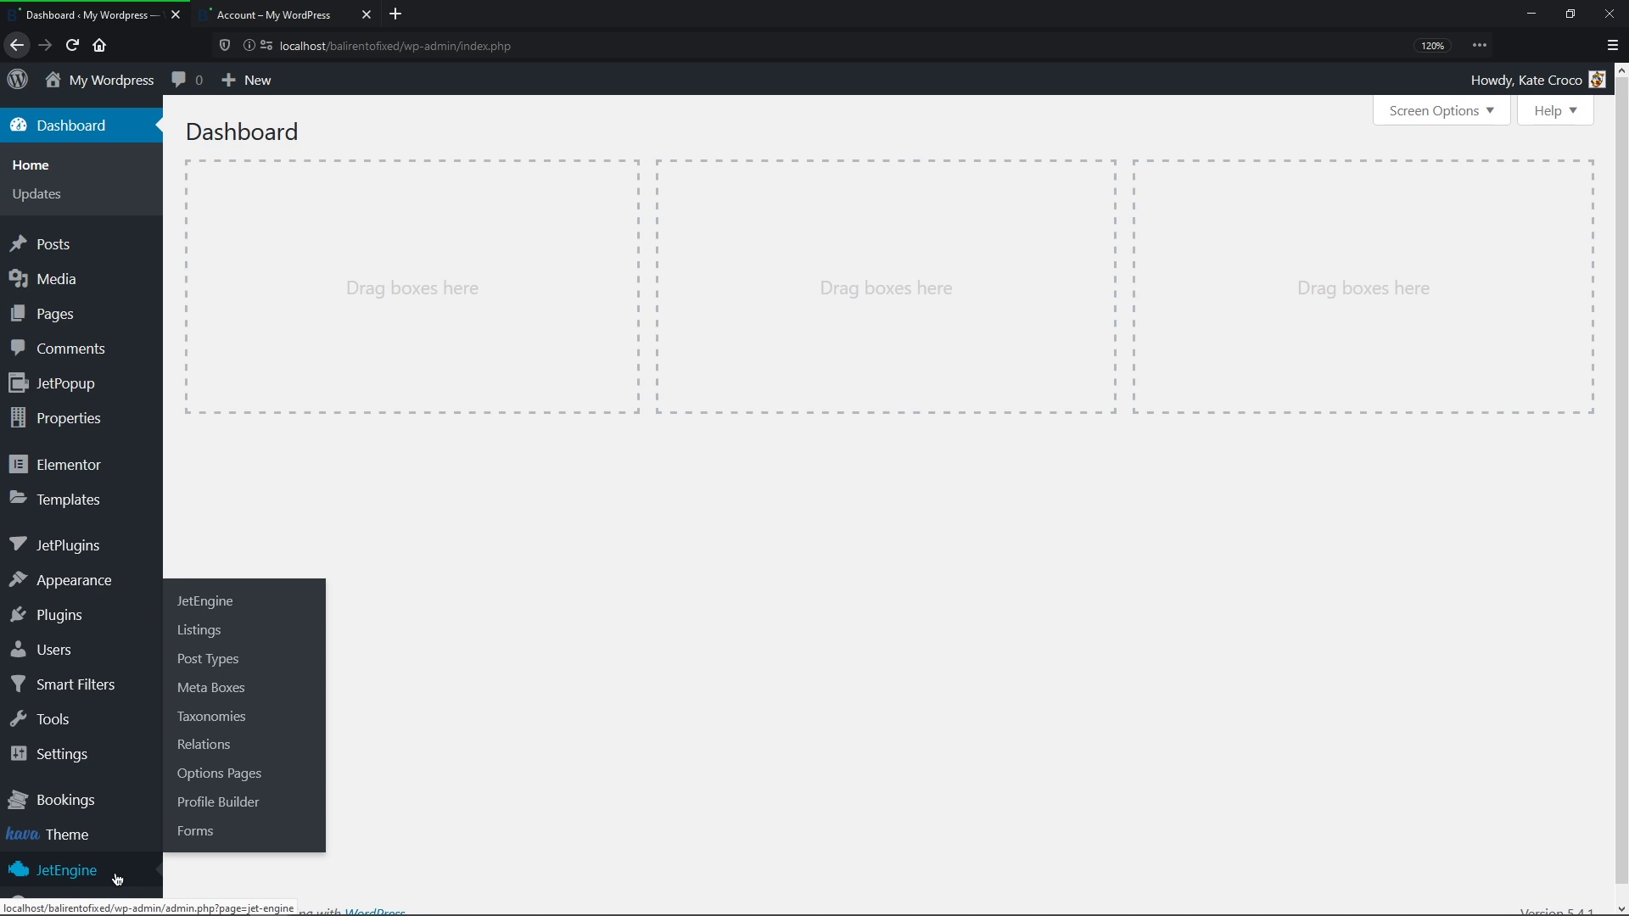
{"action": "left_click", "coordinate": [222, 807]}
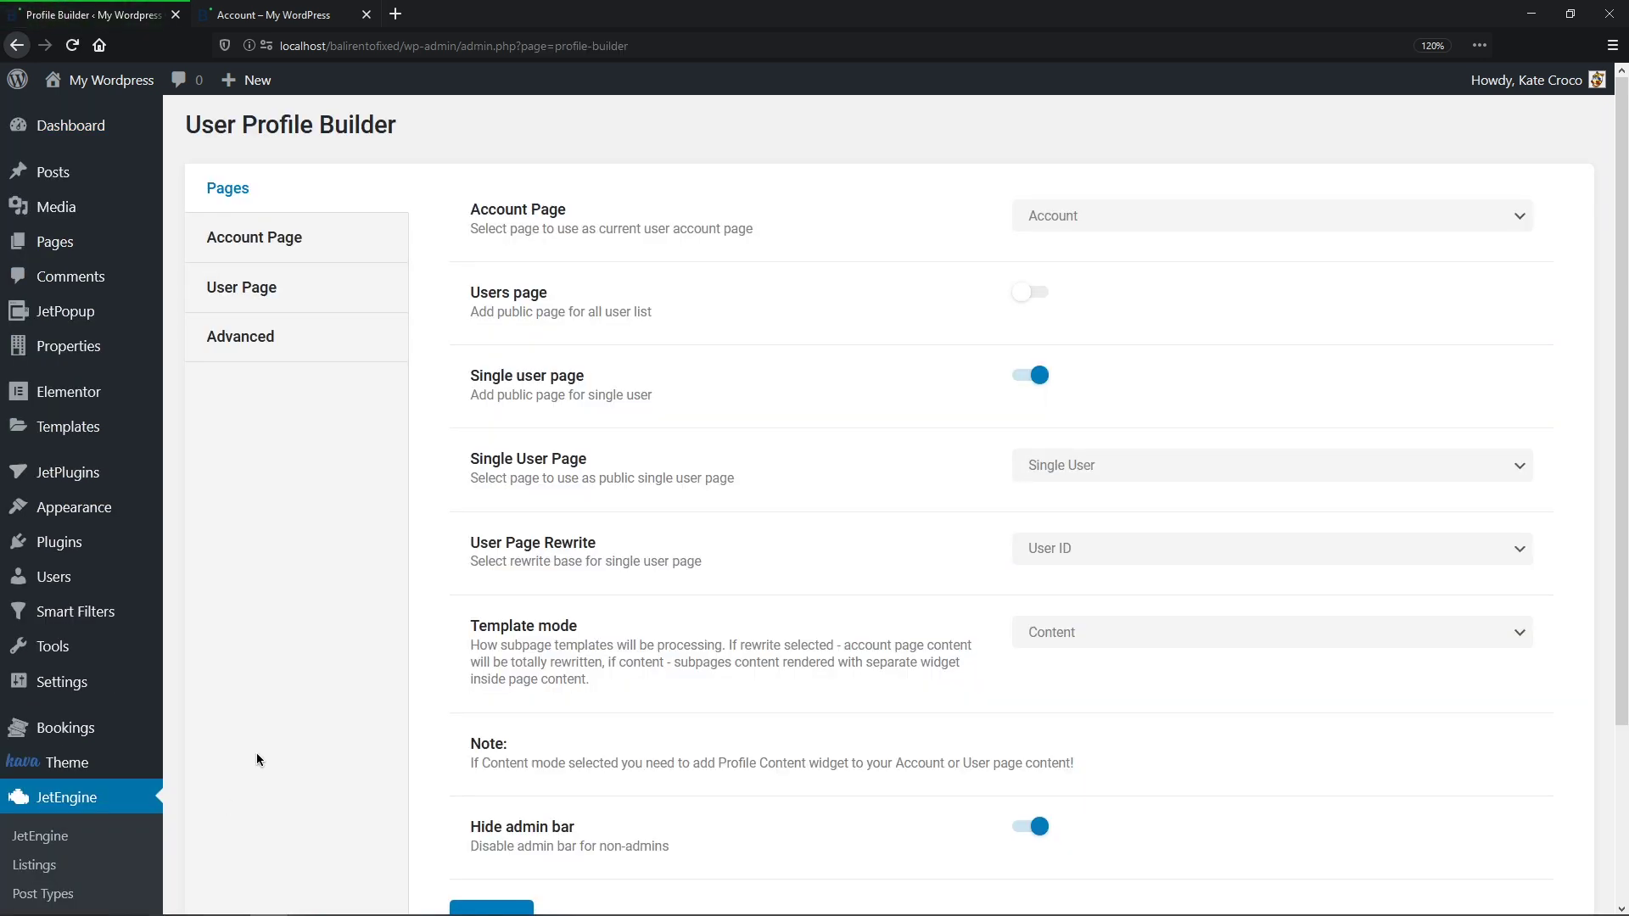
{"action": "left_click", "coordinate": [330, 354]}
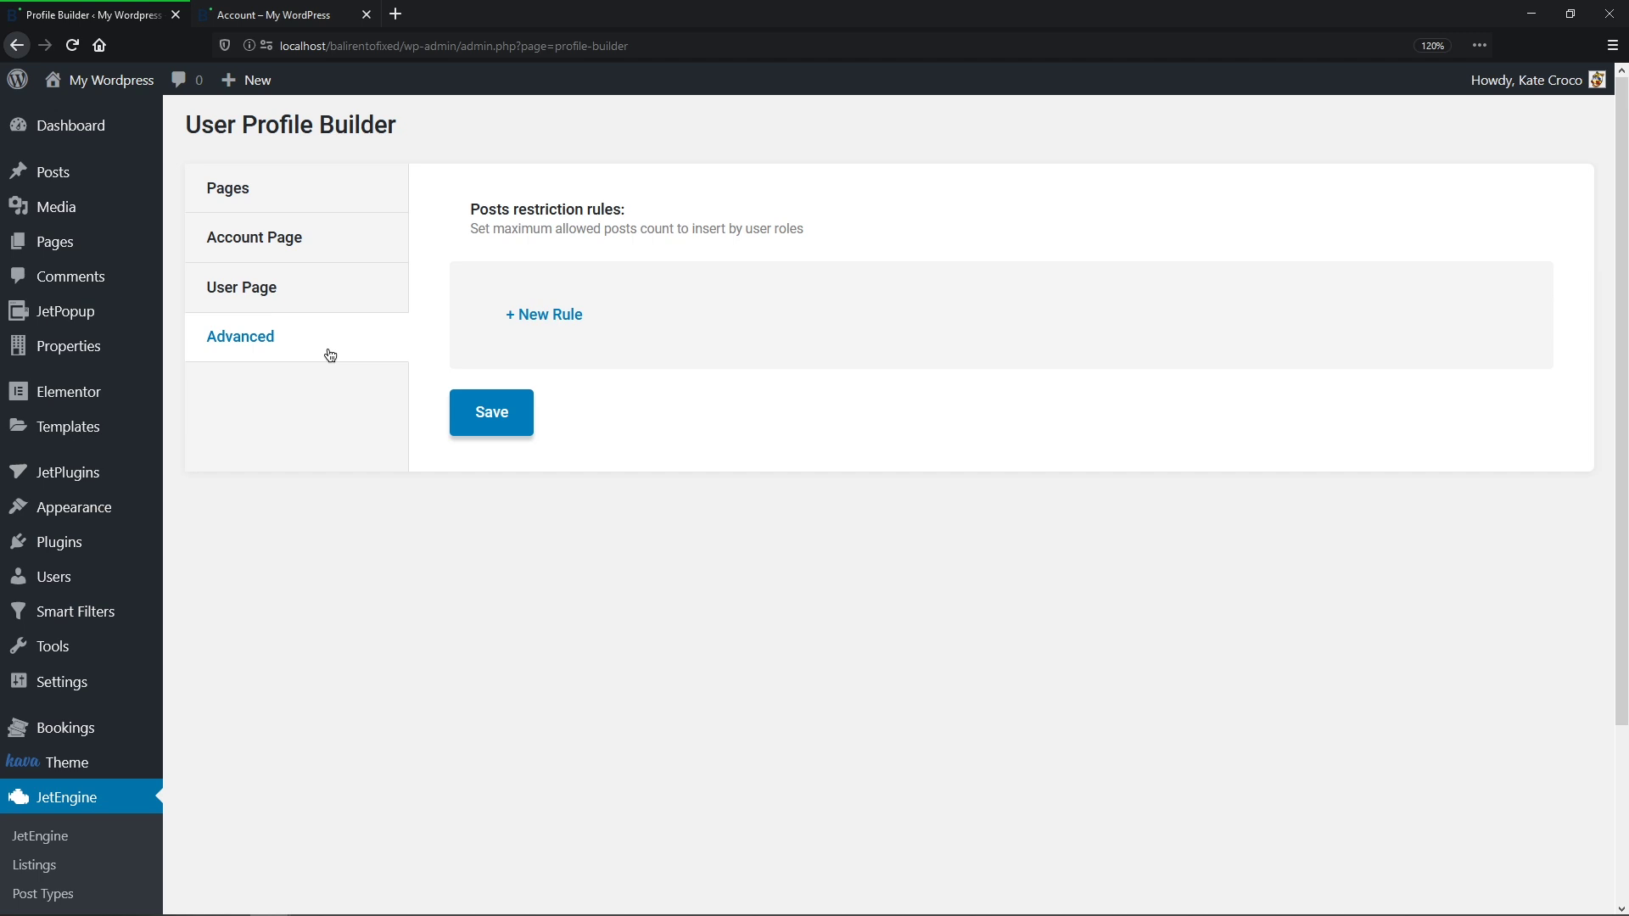
{"action": "left_click", "coordinate": [547, 314]}
{"action": "left_click", "coordinate": [1048, 384]}
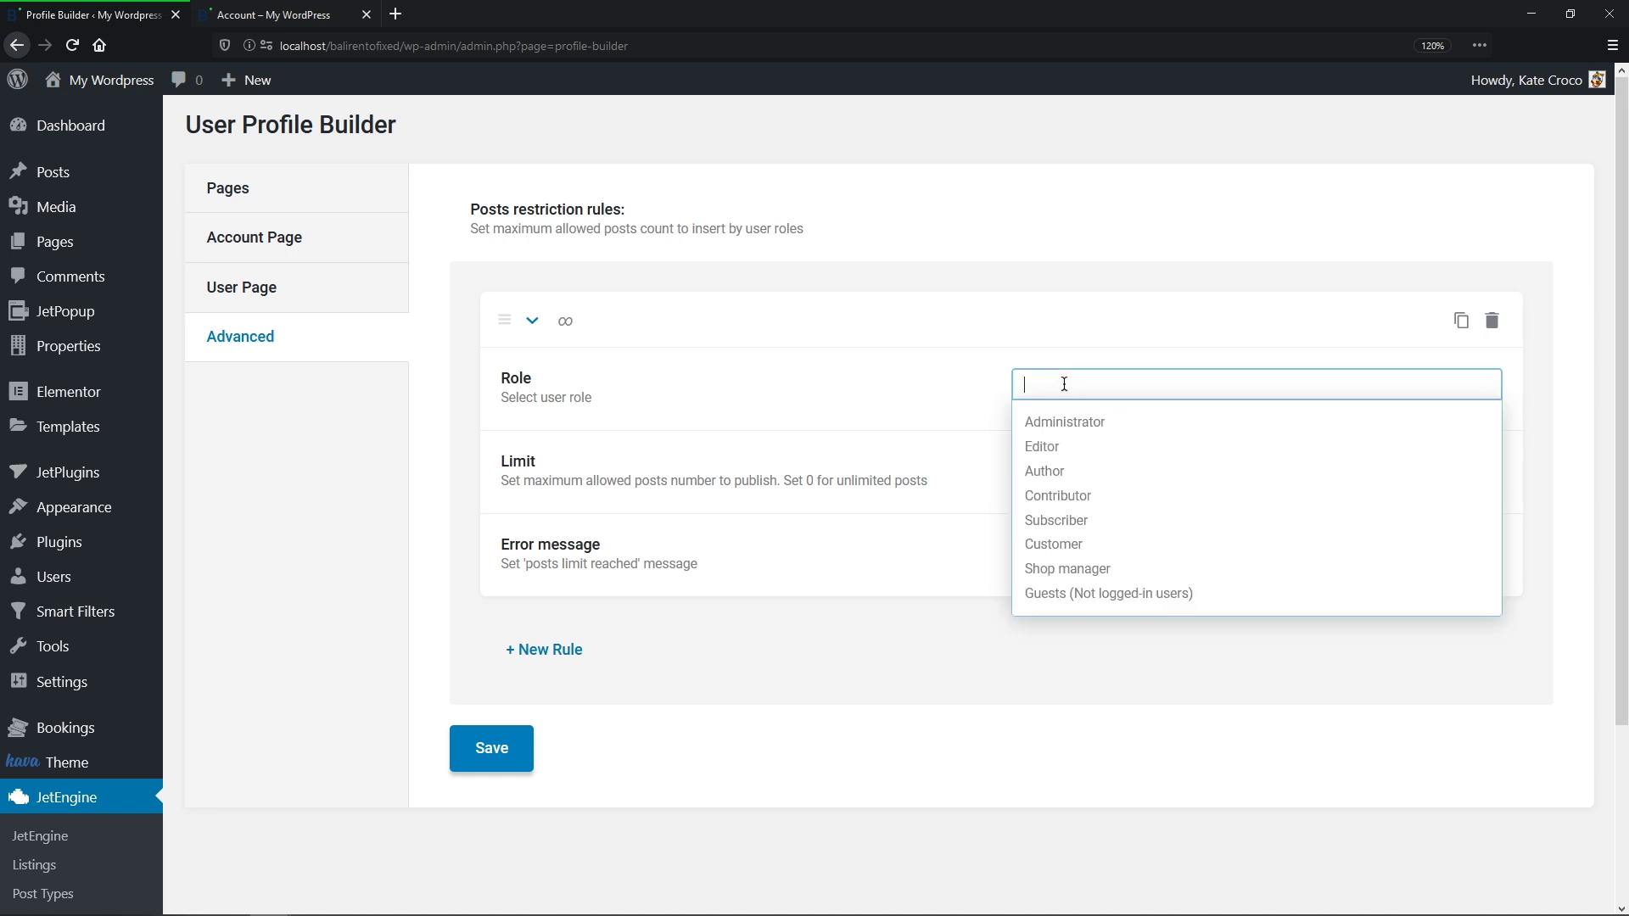
{"action": "left_click", "coordinate": [1067, 422]}
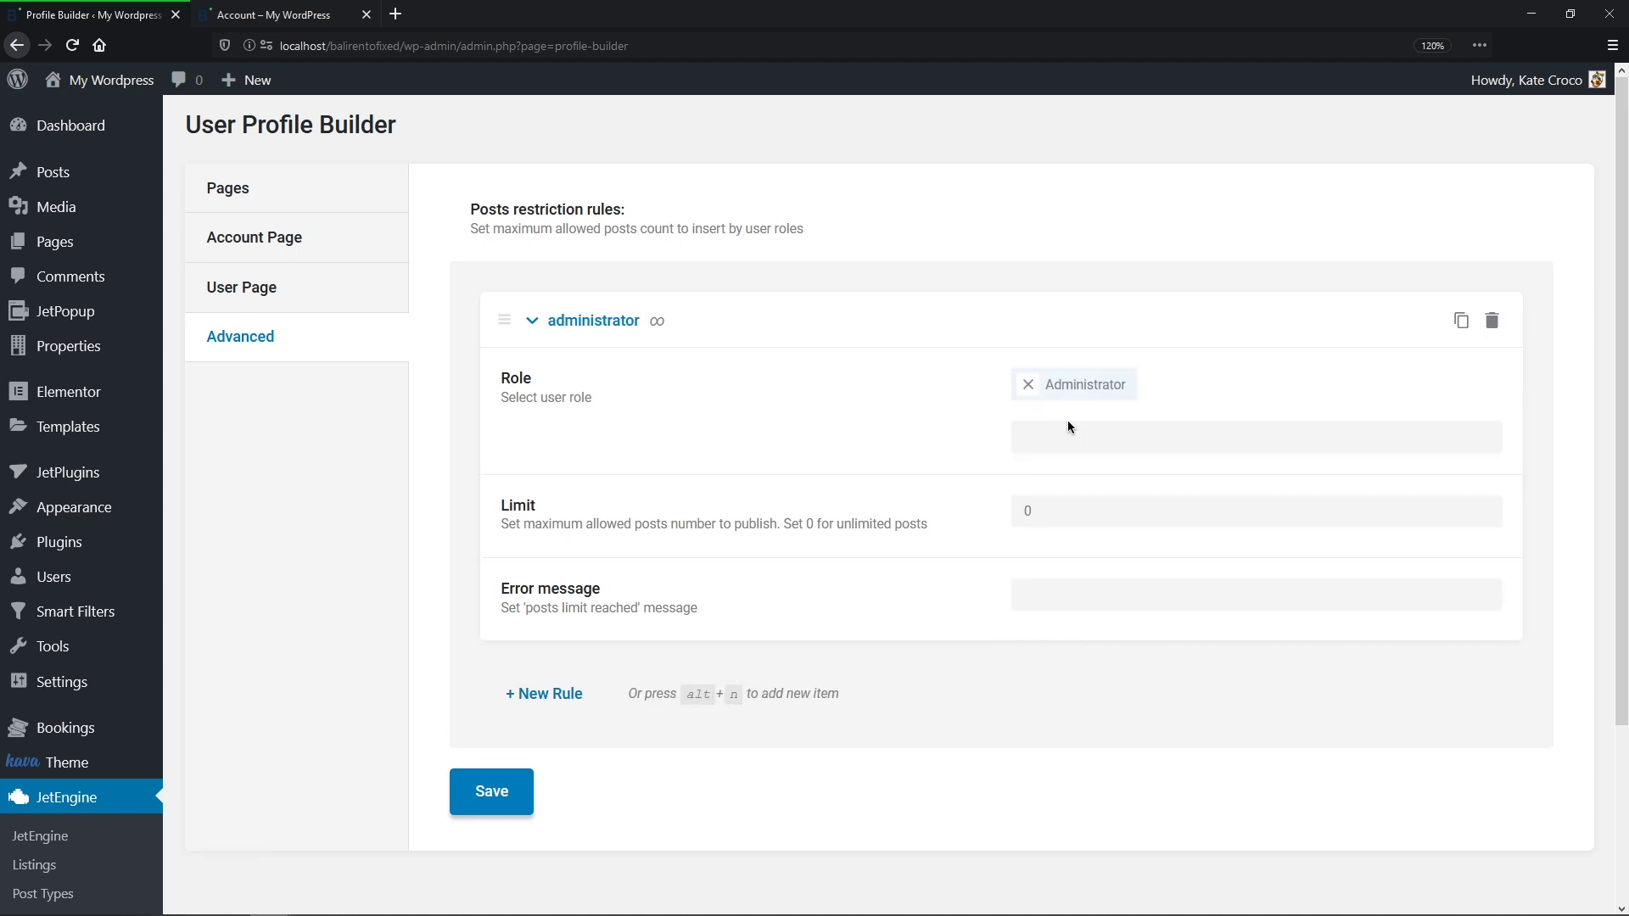
Step: Set the rule's limit to 20 with a posts-limit-reached error message and save it
{"action": "left_click", "coordinate": [1049, 508]}
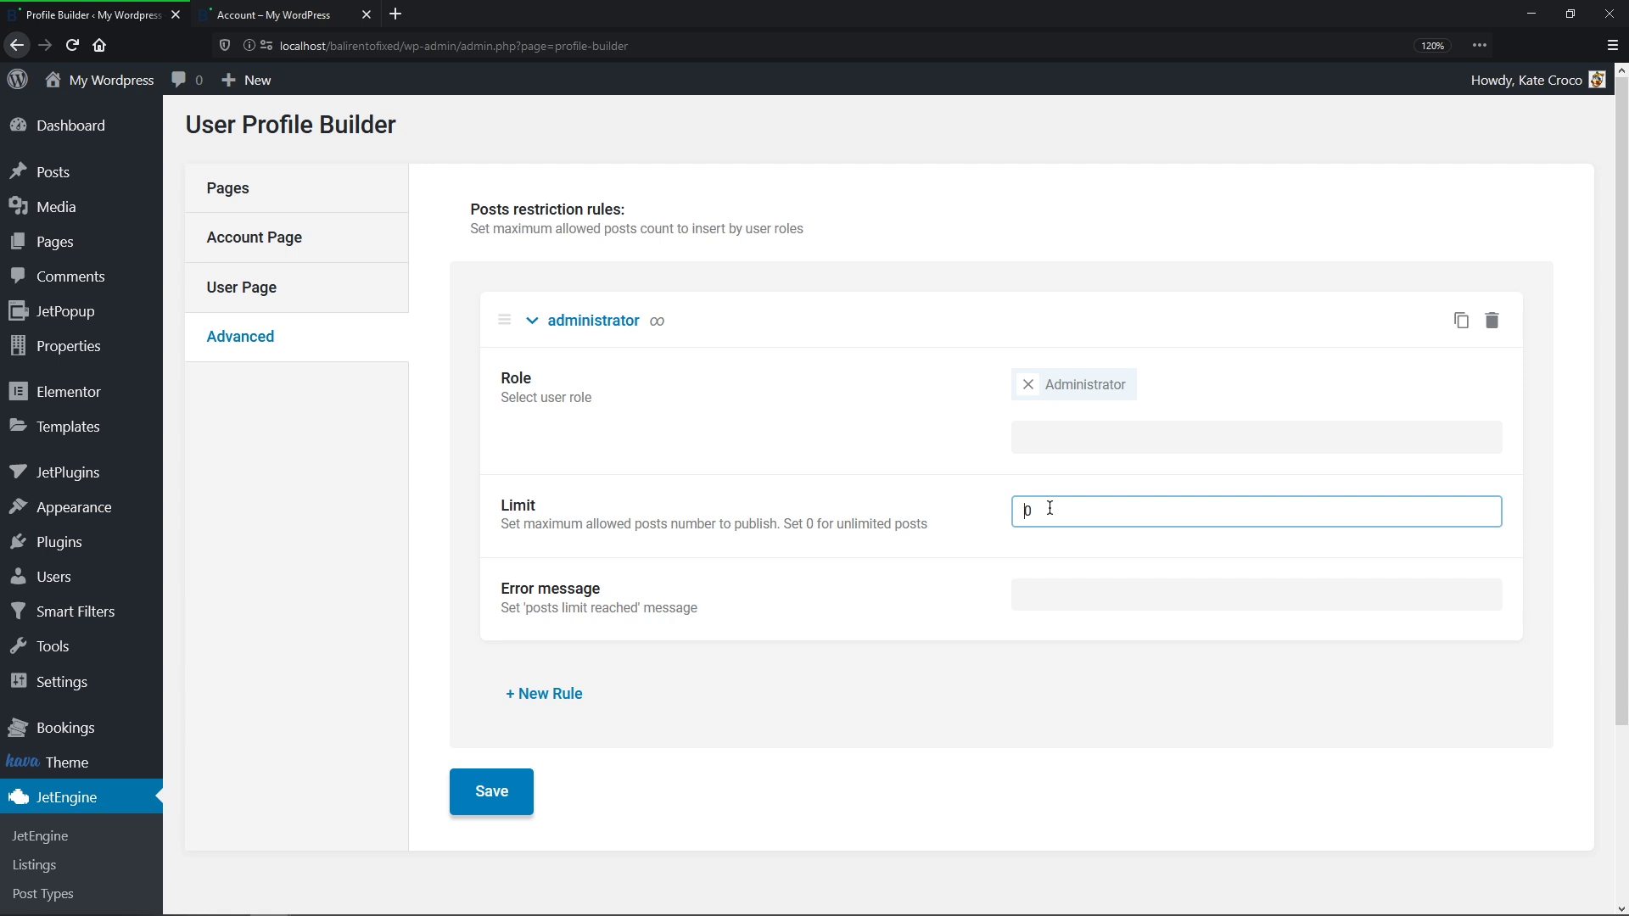
{"action": "key", "text": "BackSpace"}
{"action": "type", "text": "20"}
{"action": "left_click", "coordinate": [1041, 594]}
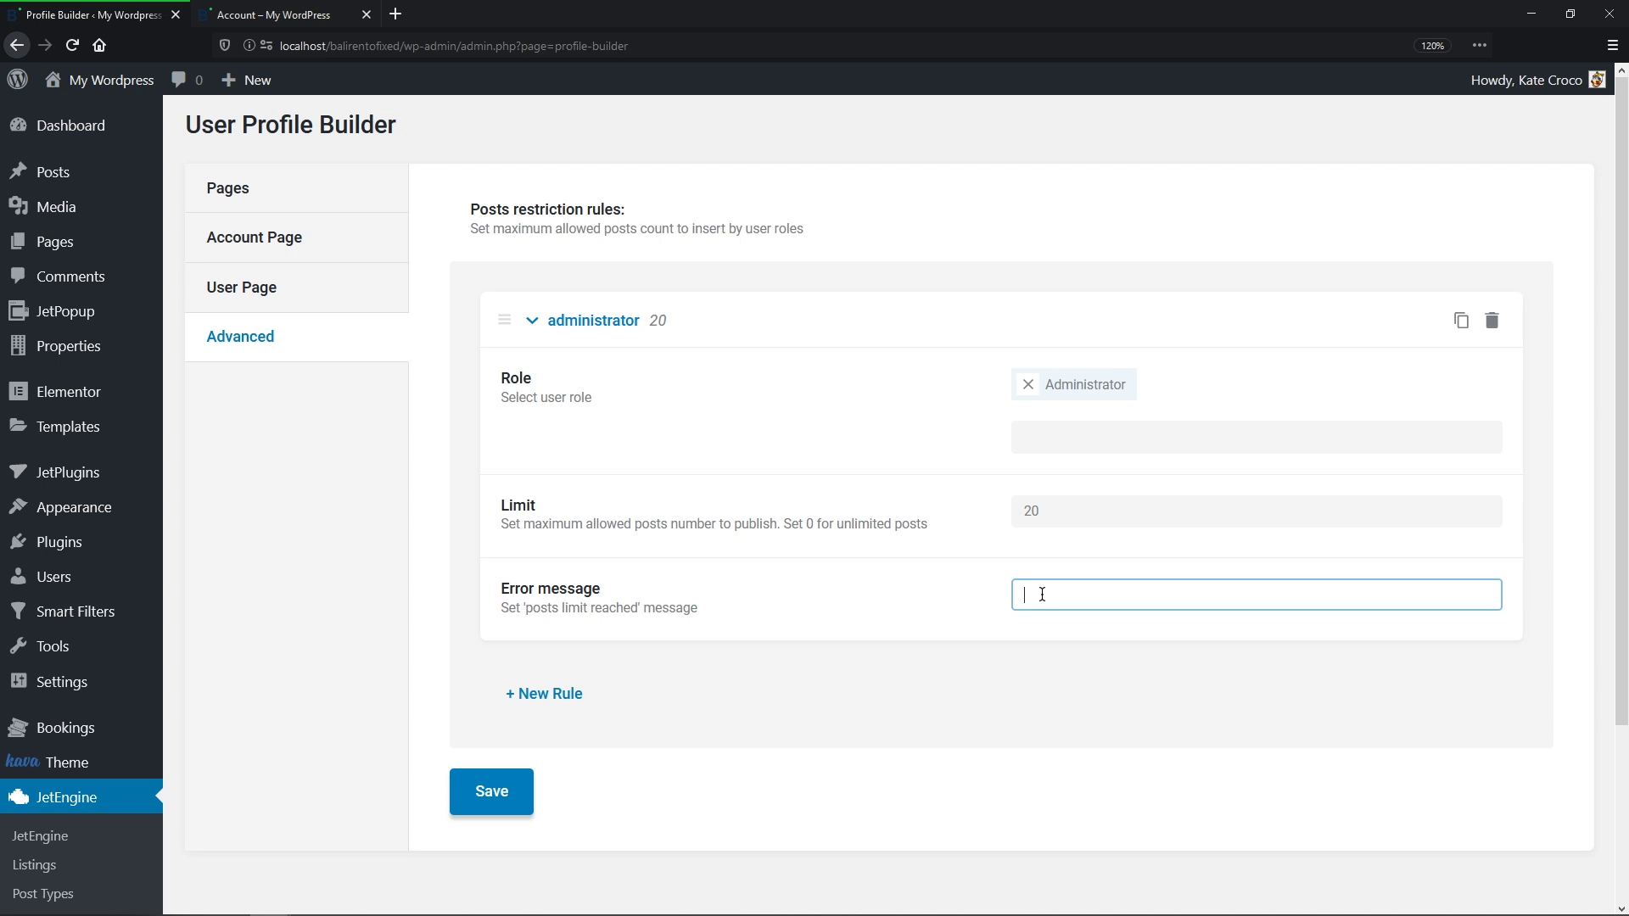
{"action": "type", "text": "Sorry, but your posts limit has been reached."}
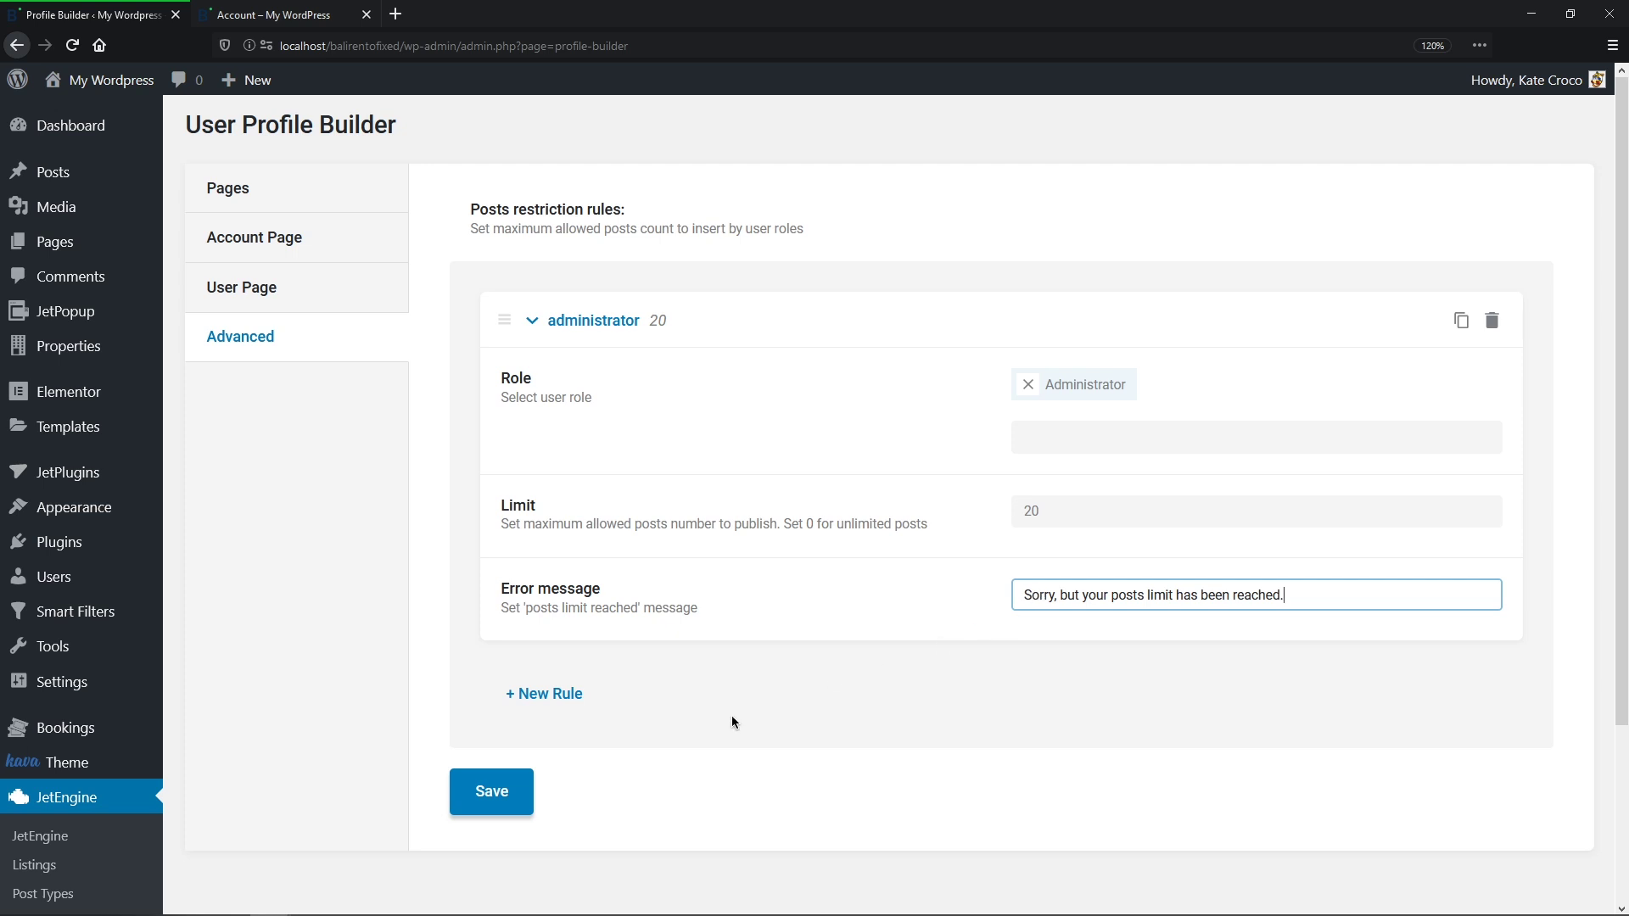
{"action": "left_click", "coordinate": [510, 797]}
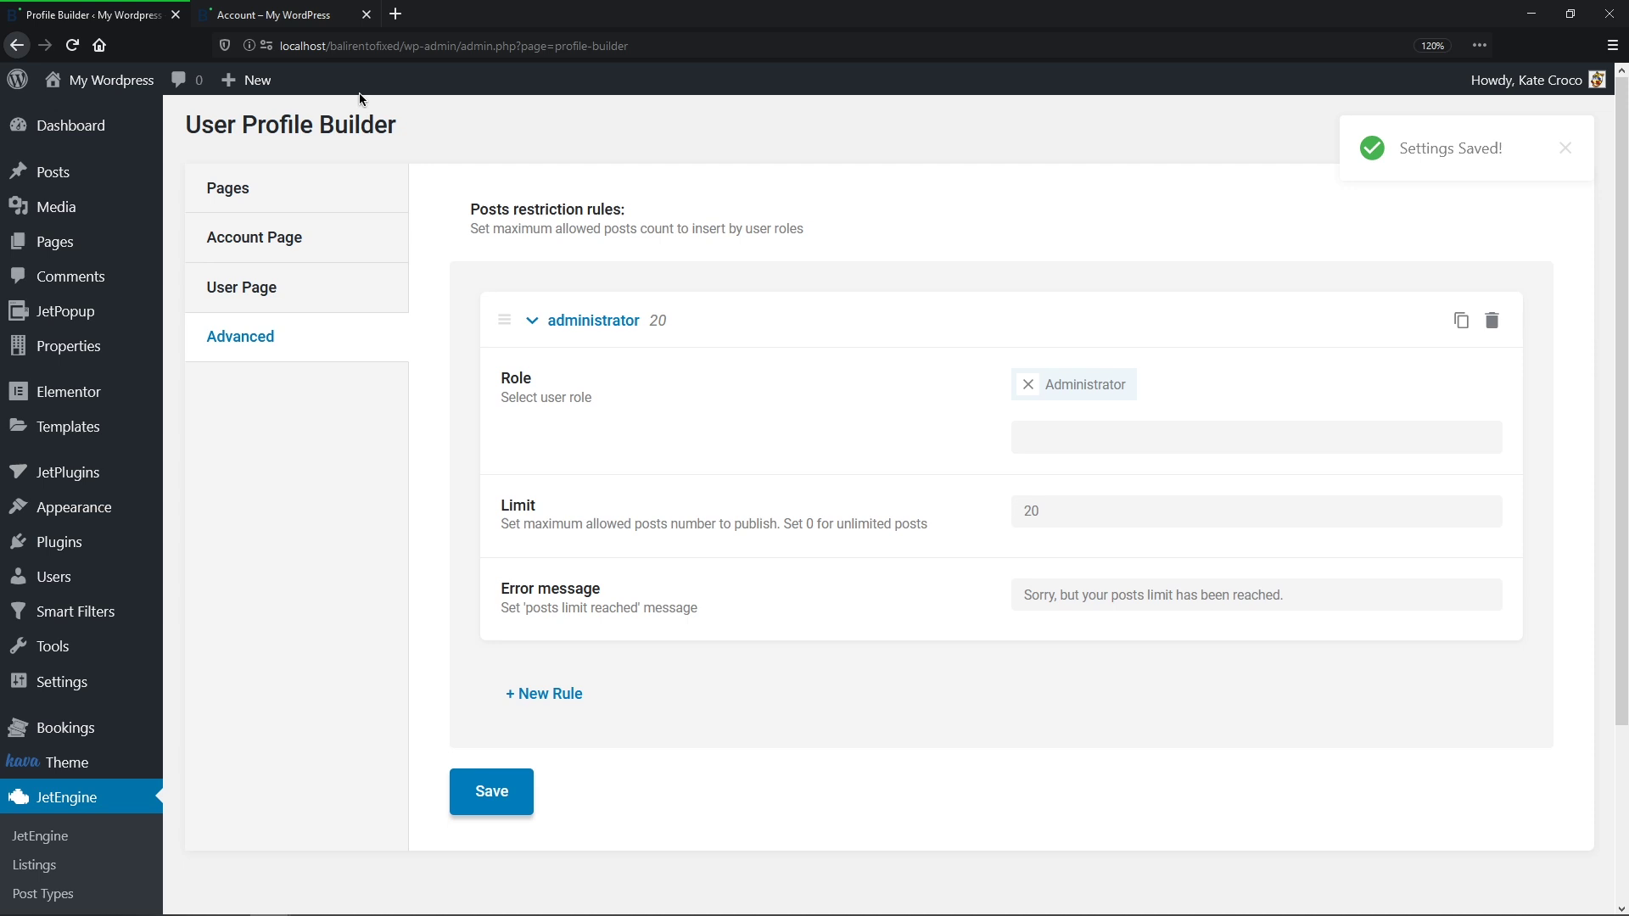
{"action": "left_click", "coordinate": [336, 24]}
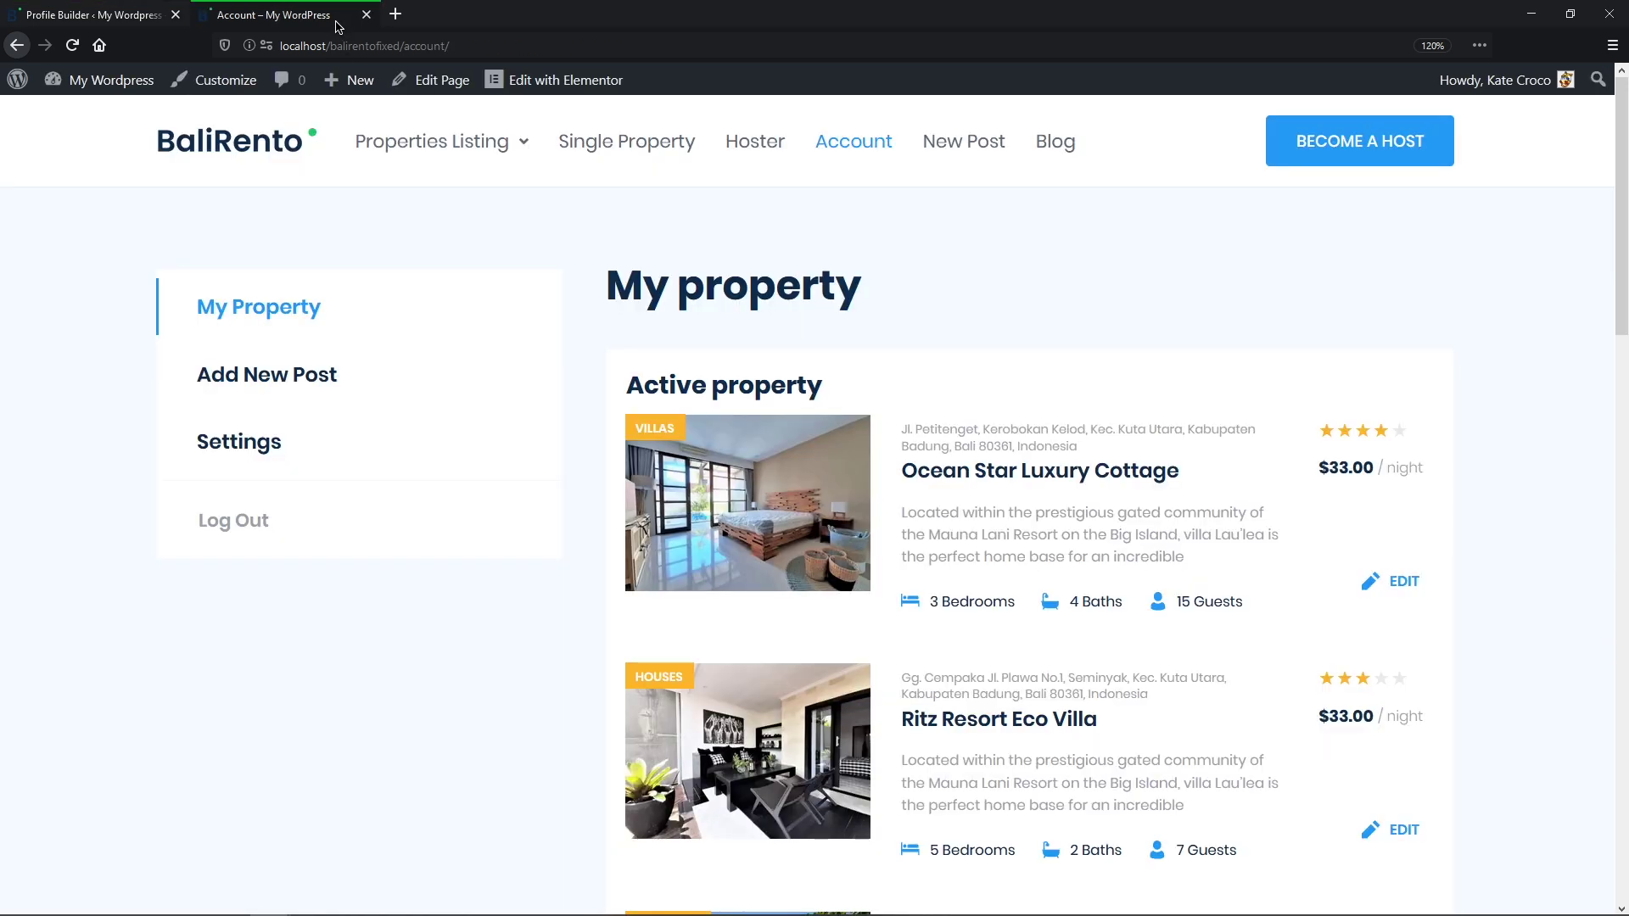
Step: Start a new post with featured image post-20-gallery-1 and upload five gallery images
{"action": "left_click", "coordinate": [323, 374]}
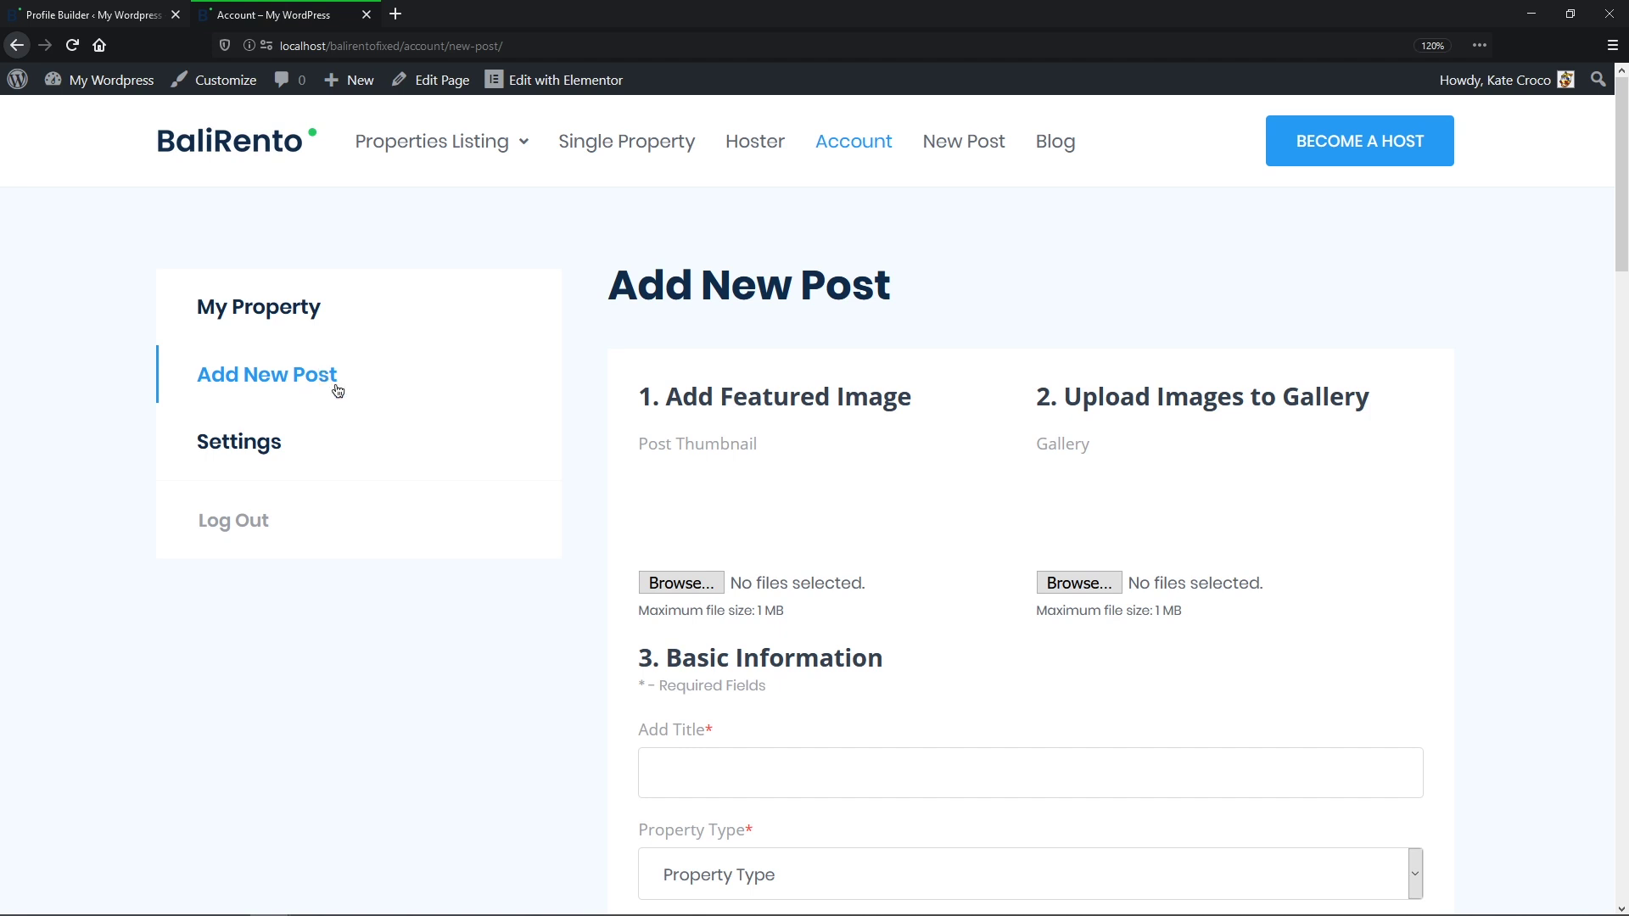
{"action": "left_click", "coordinate": [681, 582]}
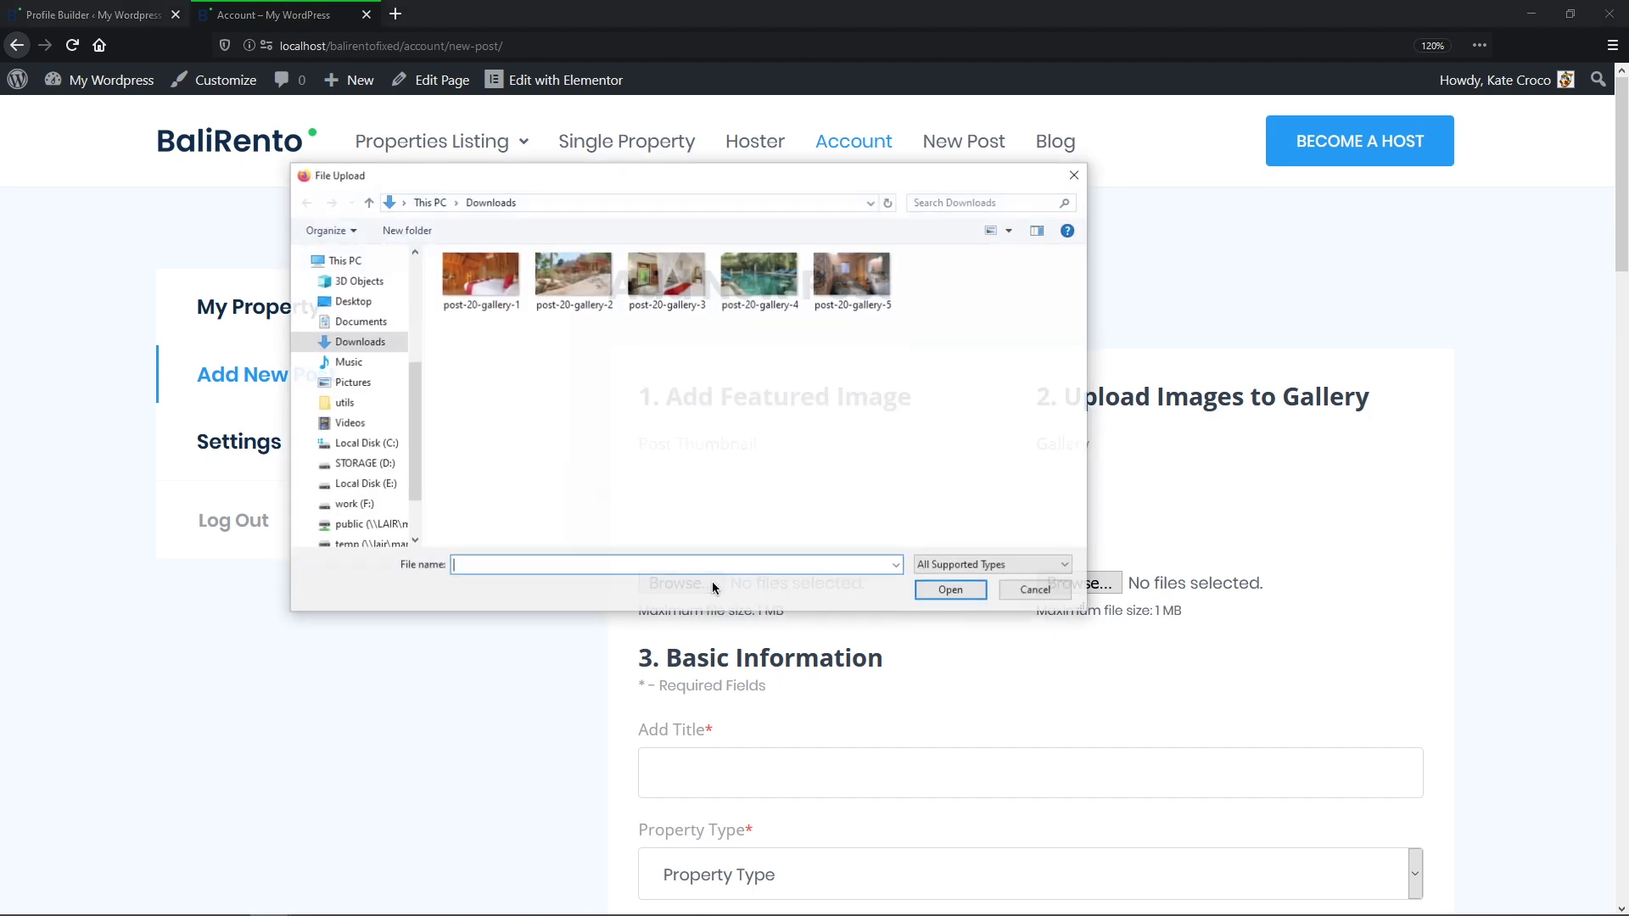
{"action": "left_click", "coordinate": [479, 276]}
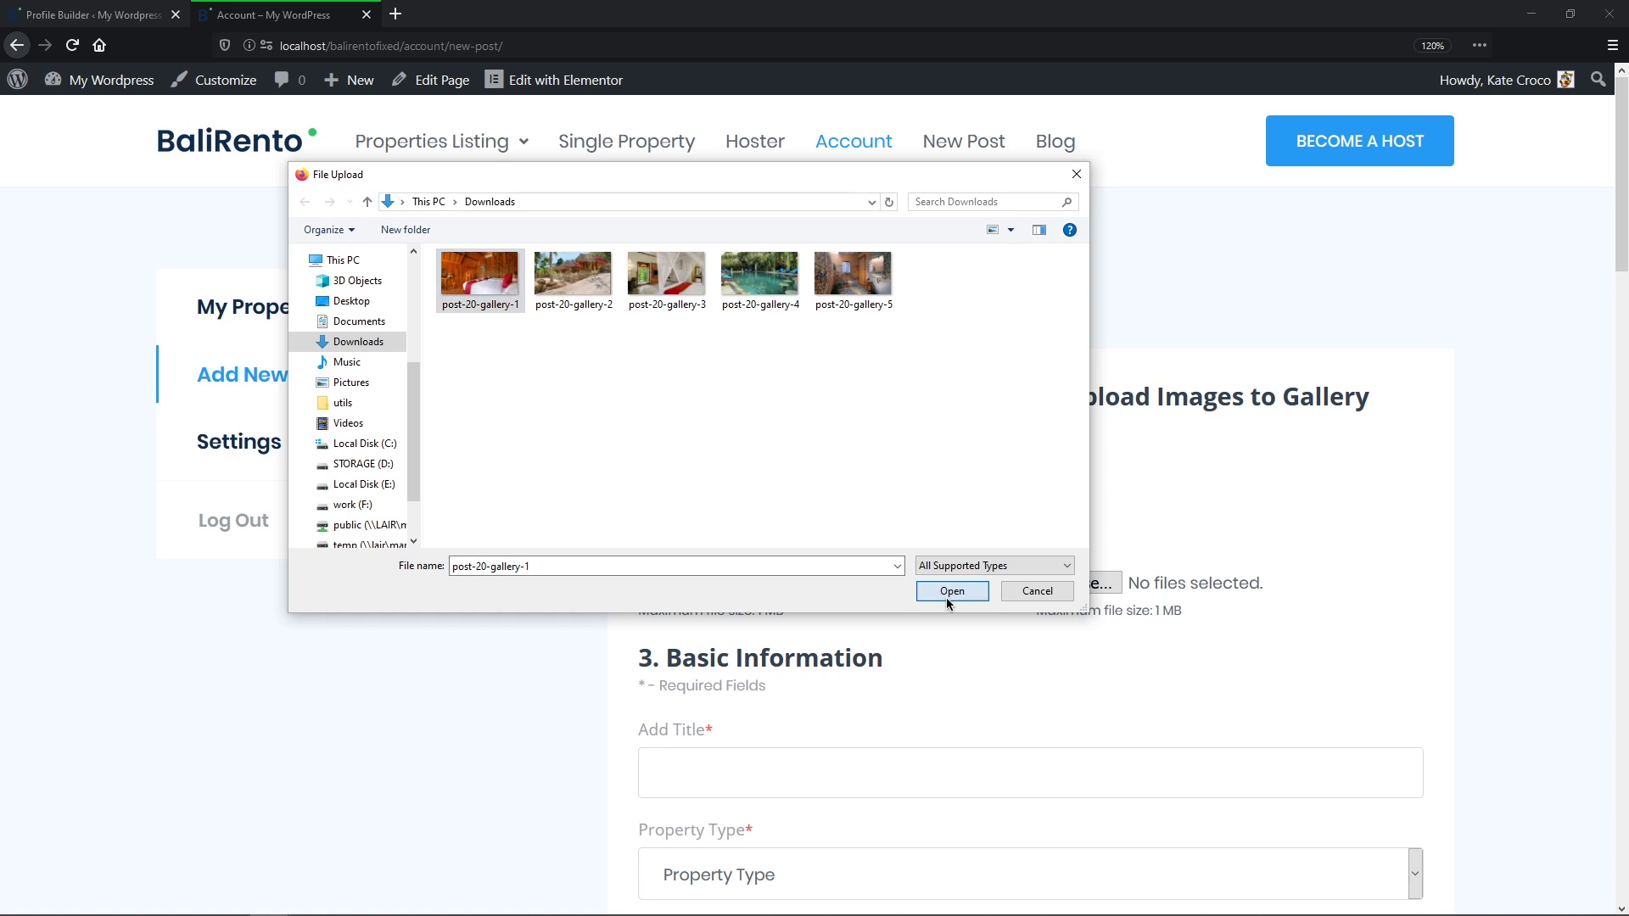
{"action": "left_click", "coordinate": [947, 593]}
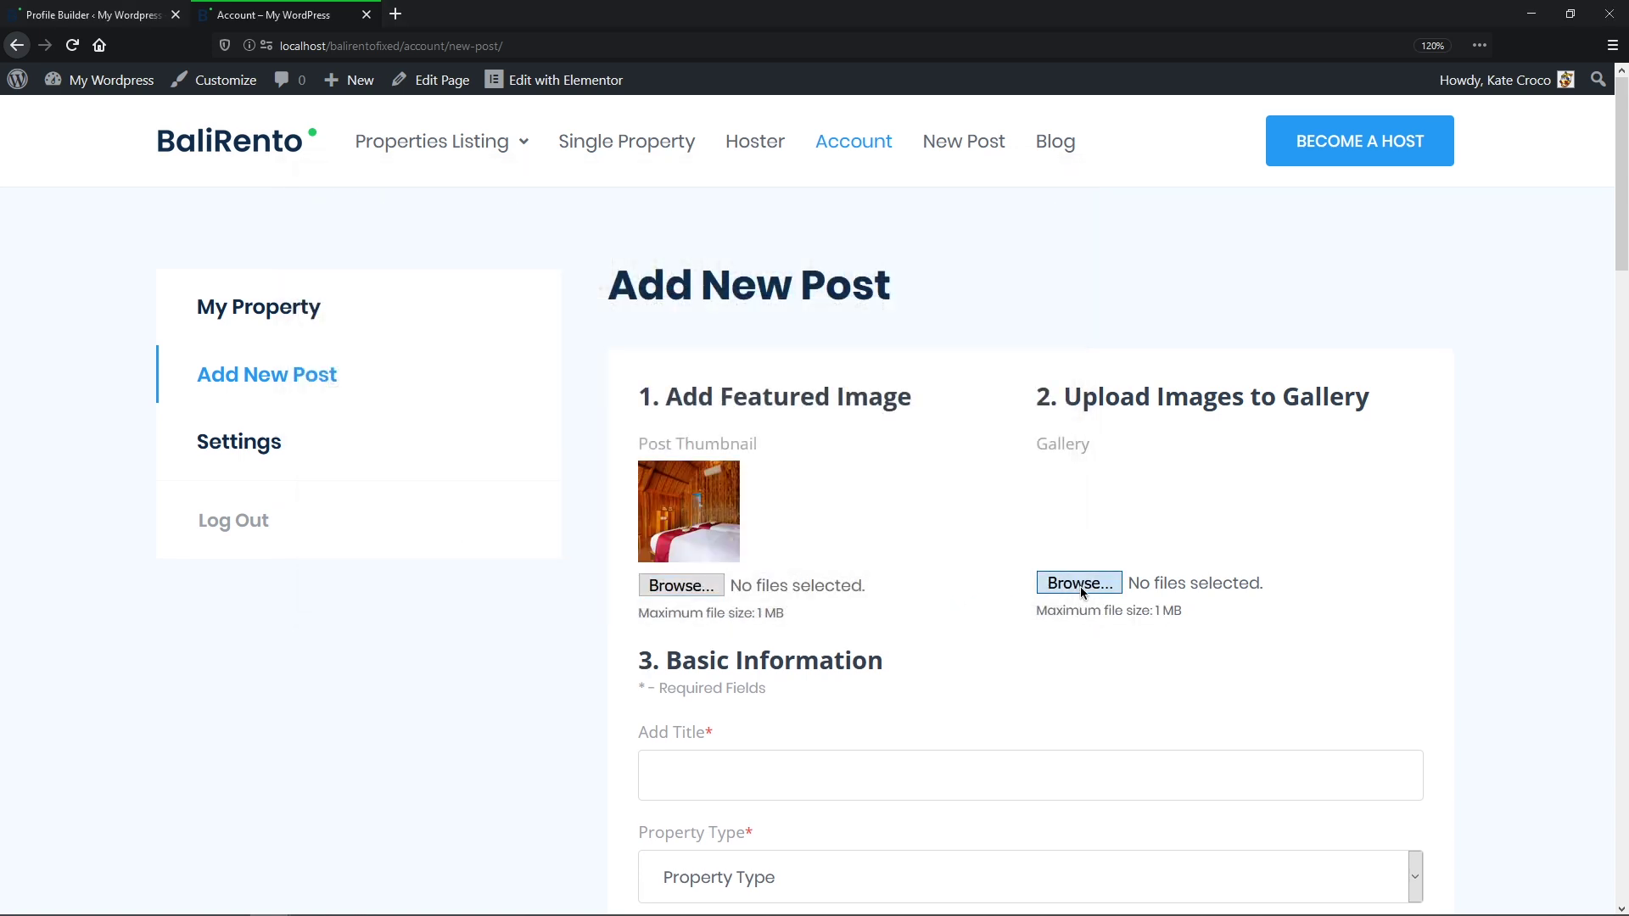
{"action": "left_click", "coordinate": [1079, 584]}
{"action": "left_click_drag", "start_coordinate": [918, 416], "coordinate": [453, 292]}
{"action": "left_click", "coordinate": [952, 592]}
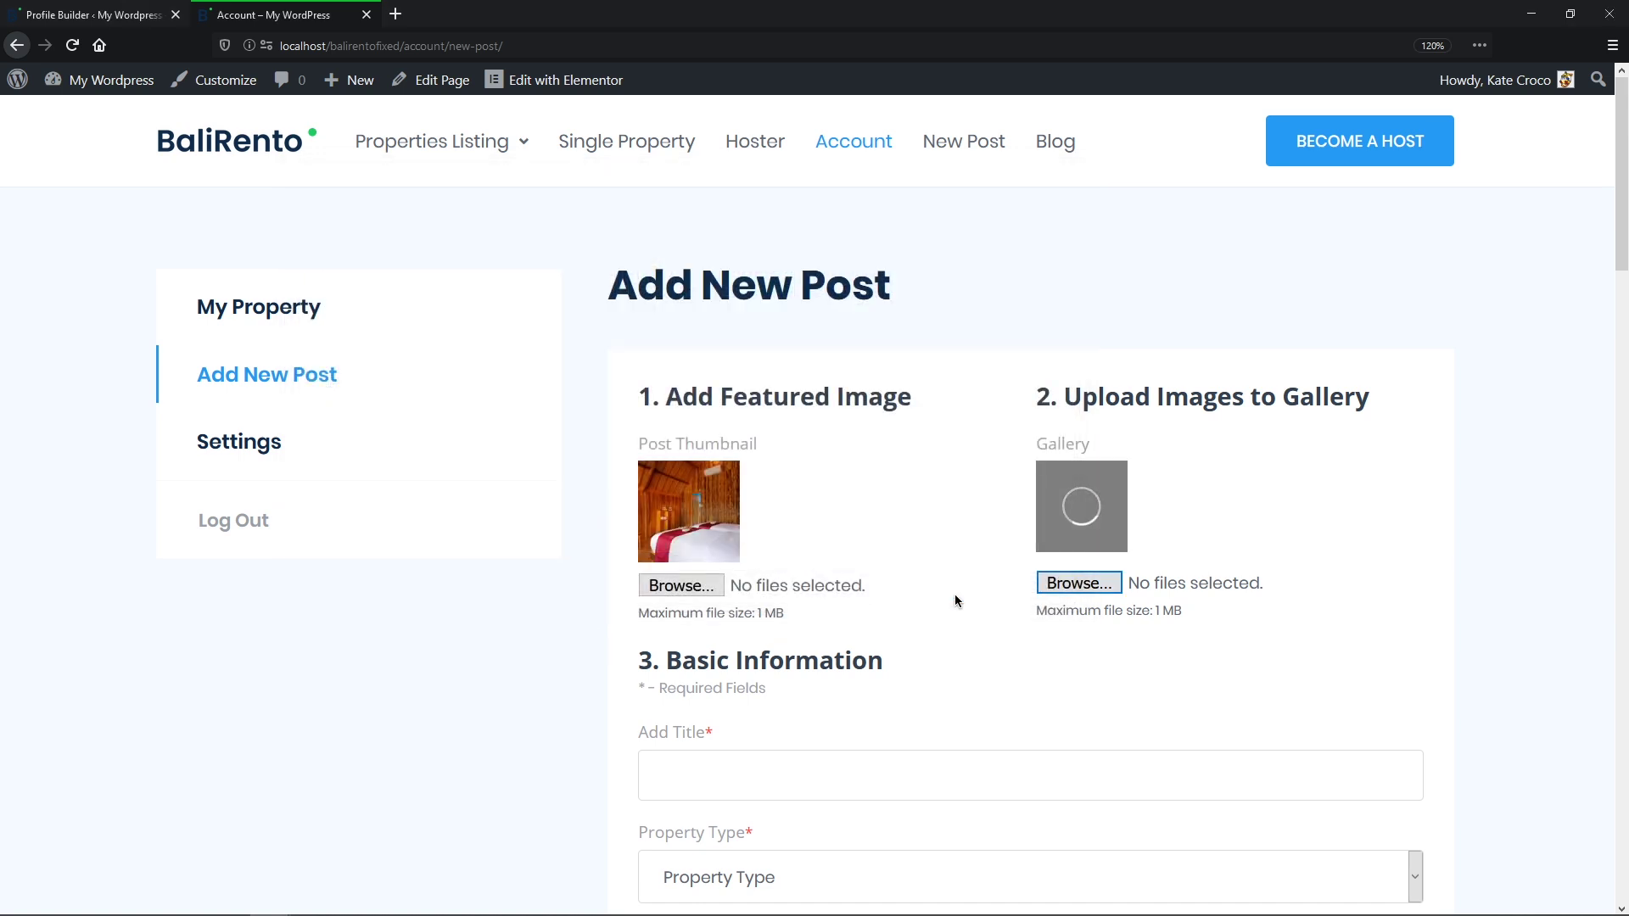
Step: Title it Bamboo Tree Guest House, with type Bungalows and meal plan Breakfast and Dinner
{"action": "scroll", "coordinate": [954, 600], "scroll_direction": "down", "scroll_amount": 6}
{"action": "left_click", "coordinate": [972, 263]}
{"action": "type", "text": "Bamboo Tree Guest House"}
{"action": "left_click", "coordinate": [1415, 348]}
{"action": "left_click", "coordinate": [1360, 422]}
{"action": "left_click", "coordinate": [1410, 455]}
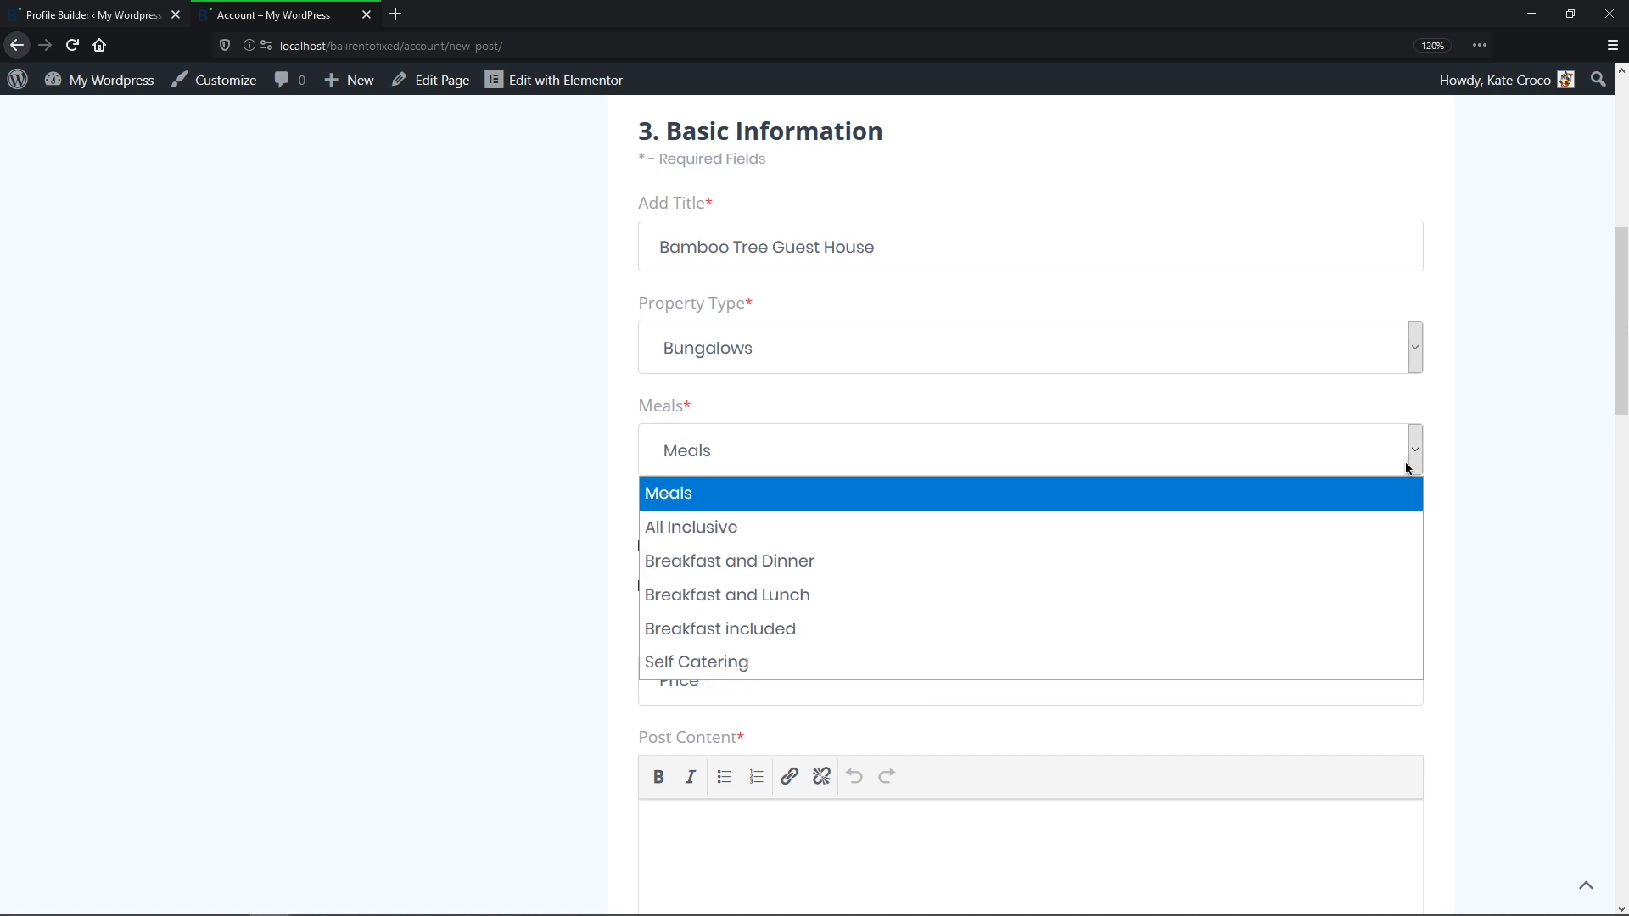
{"action": "left_click", "coordinate": [1341, 561]}
Step: Tick Wi-Fi, Air Conditioner, Hot Tub, Washer or Laundry, Suitable for Events; set price 35
{"action": "left_click", "coordinate": [670, 547]}
{"action": "left_click", "coordinate": [892, 550]}
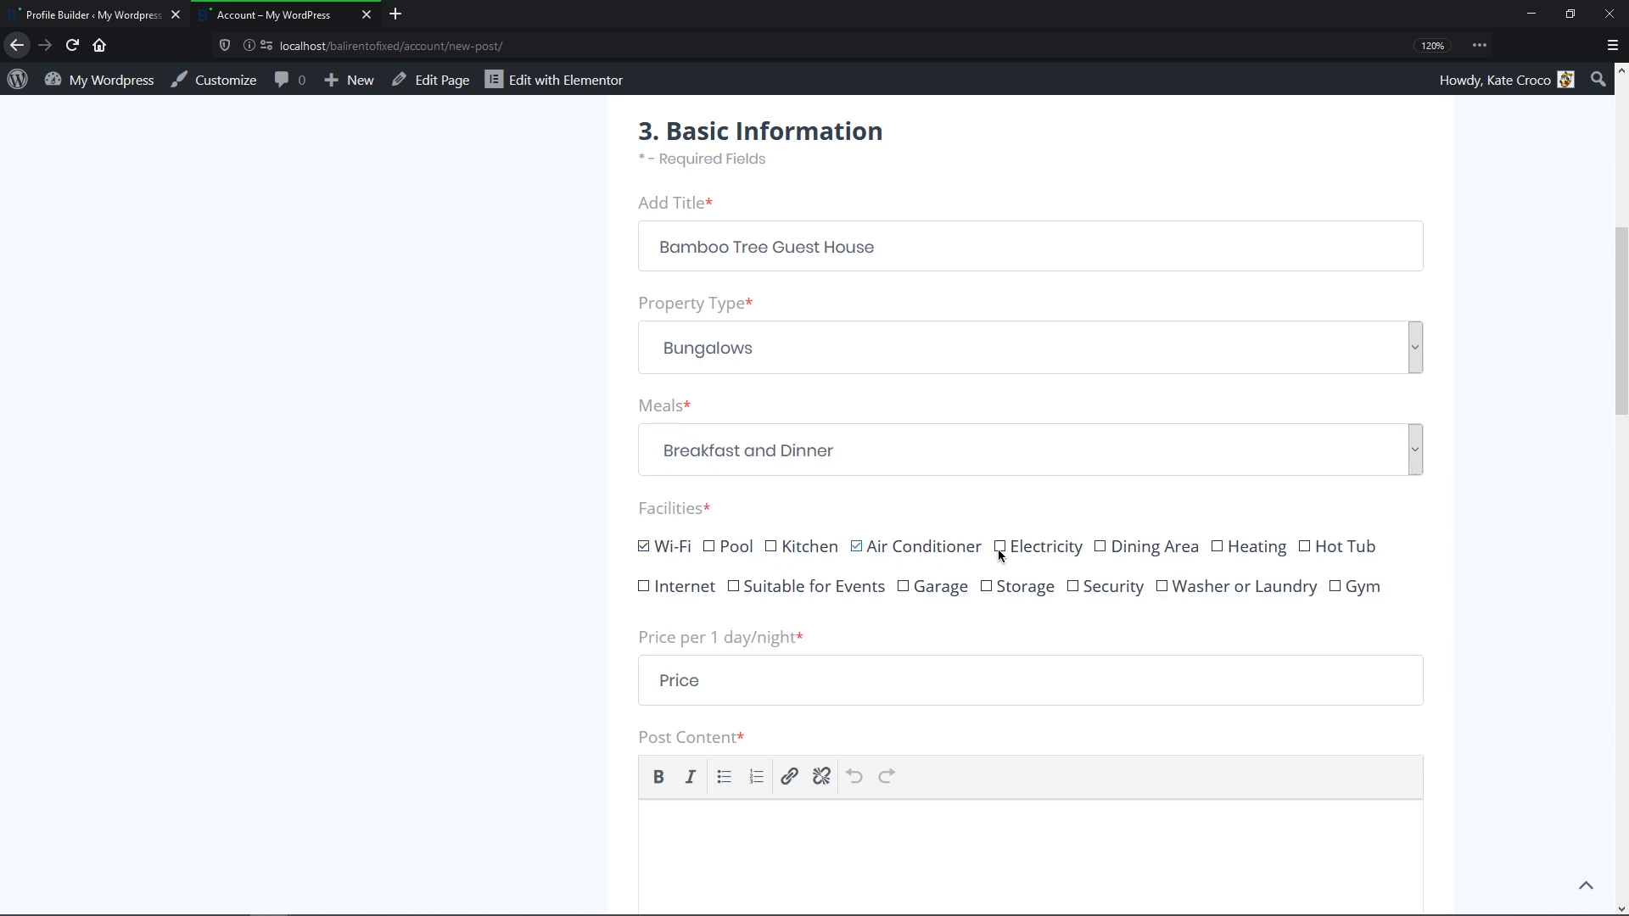
{"action": "left_click", "coordinate": [1350, 553]}
{"action": "left_click", "coordinate": [1239, 589]}
{"action": "left_click", "coordinate": [838, 587]}
{"action": "left_click", "coordinate": [800, 684]}
{"action": "type", "text": "35"}
Step: Paste the description and address, raise the rating to 4, and enter 4 rooms and 2 baths
{"action": "scroll", "coordinate": [797, 687], "scroll_direction": "down", "scroll_amount": 7}
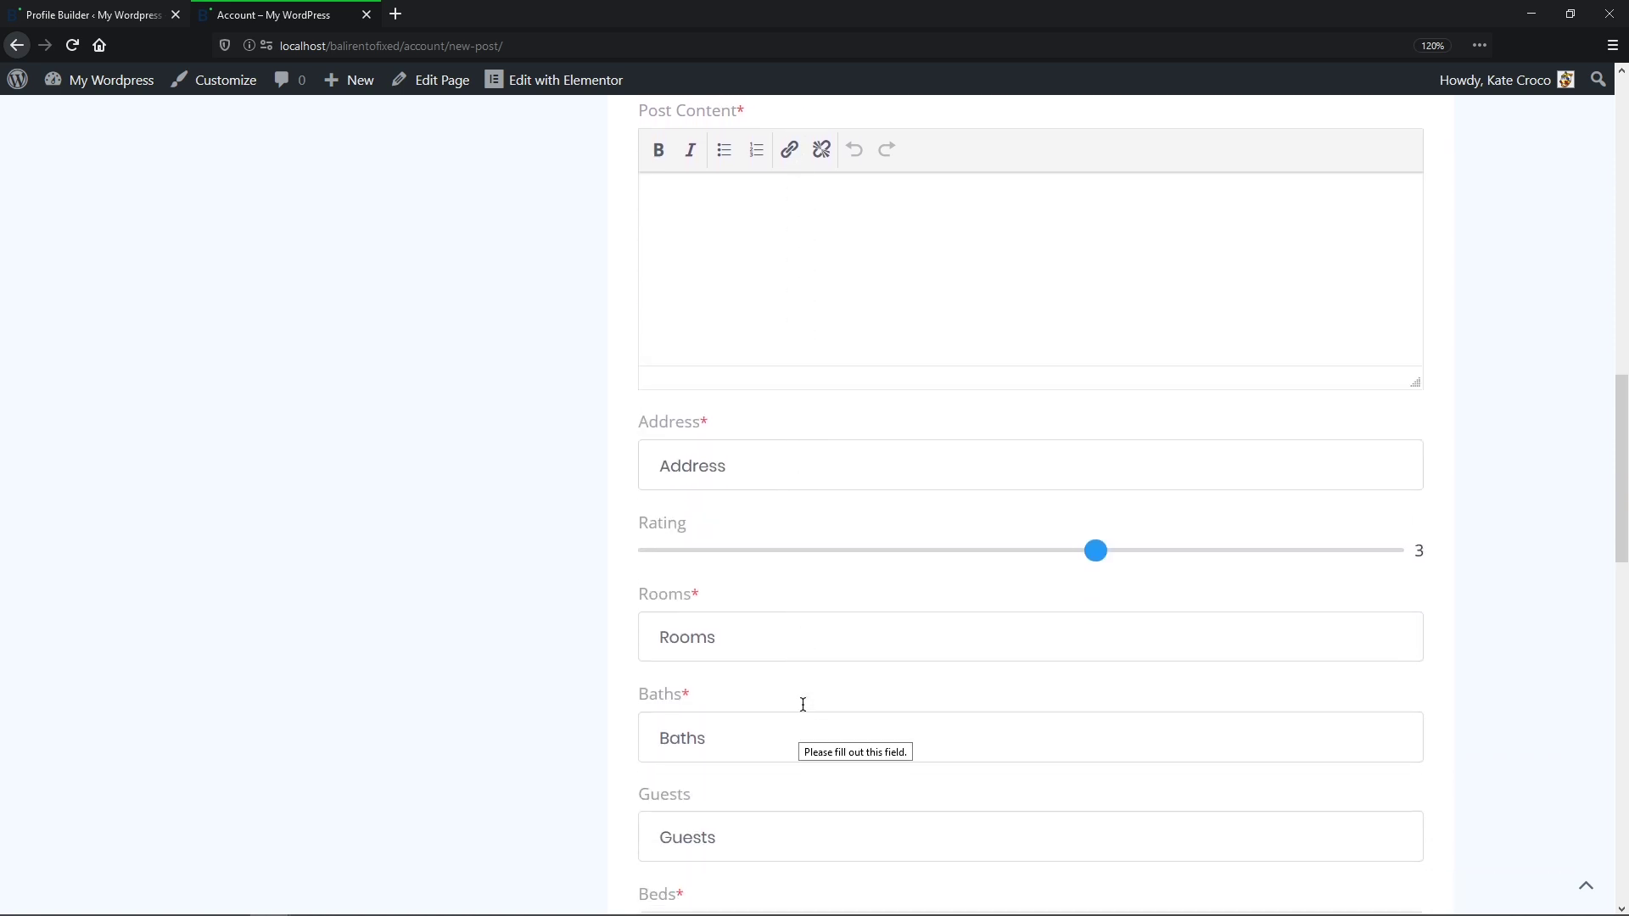
{"action": "left_click", "coordinate": [808, 300]}
{"action": "type", "text": "Located within the prestigious gated community of the Mauna Lani Resort on the Big Island, villa Lau’lea is the perfect home base for an incredible"}
{"action": "left_click", "coordinate": [810, 466]}
{"action": "left_click_drag", "start_coordinate": [1095, 550], "coordinate": [1211, 549]}
{"action": "left_click", "coordinate": [1187, 631]}
{"action": "type", "text": "4"}
{"action": "left_click", "coordinate": [1164, 728]}
{"action": "type", "text": "2"}
Step: Enter 6 guests, 5 beds and a property size of 72
{"action": "scroll", "coordinate": [1164, 728], "scroll_direction": "down", "scroll_amount": 3}
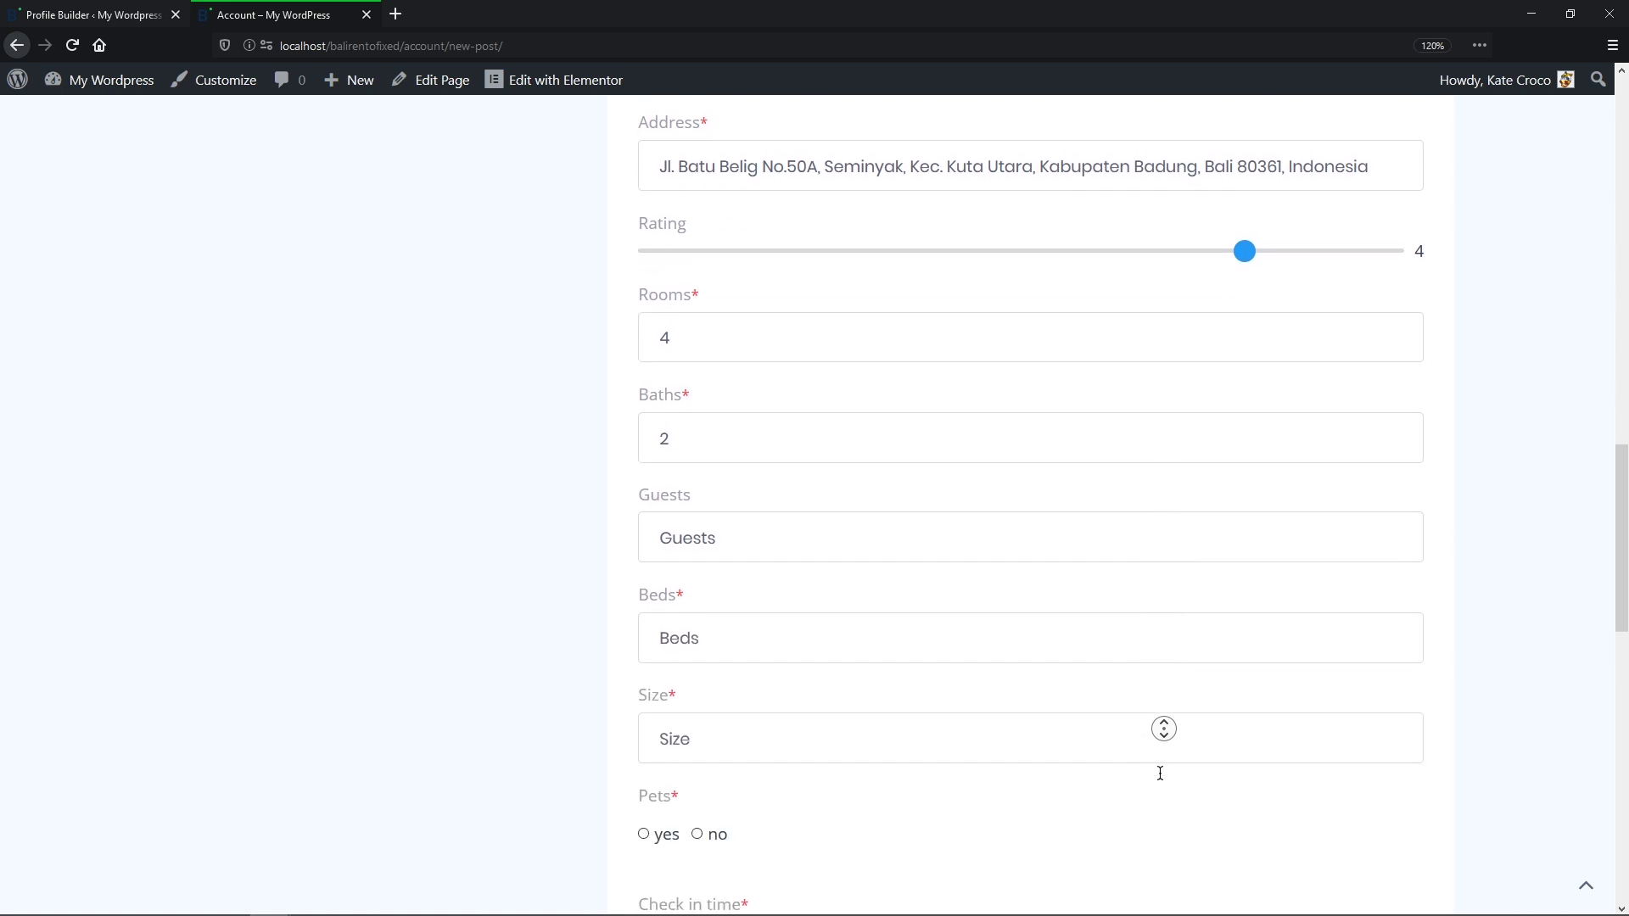
{"action": "scroll", "coordinate": [1160, 772], "scroll_direction": "down", "scroll_amount": 4}
{"action": "left_click", "coordinate": [986, 144]}
{"action": "type", "text": "6"}
{"action": "left_click", "coordinate": [979, 241]}
{"action": "type", "text": "5"}
{"action": "left_click", "coordinate": [976, 333]}
{"action": "type", "text": "72"}
Step: Mark pets not allowed, with check-in at 02:00 PM and check-out at 12:00 AM
{"action": "left_click", "coordinate": [697, 438]}
{"action": "left_click", "coordinate": [670, 553]}
{"action": "type", "text": "0200p"}
{"action": "left_click", "coordinate": [670, 654]}
{"action": "type", "text": "1200a"}
Step: Paste the property excerpt and submit the ad with ADD NEW AD
{"action": "left_click", "coordinate": [703, 751]}
{"action": "type", "text": "Located within the prestigious gated community of the Mauna Lani Resort on the Big Island, villa Lau'lea is the perfect home base for an incredible"}
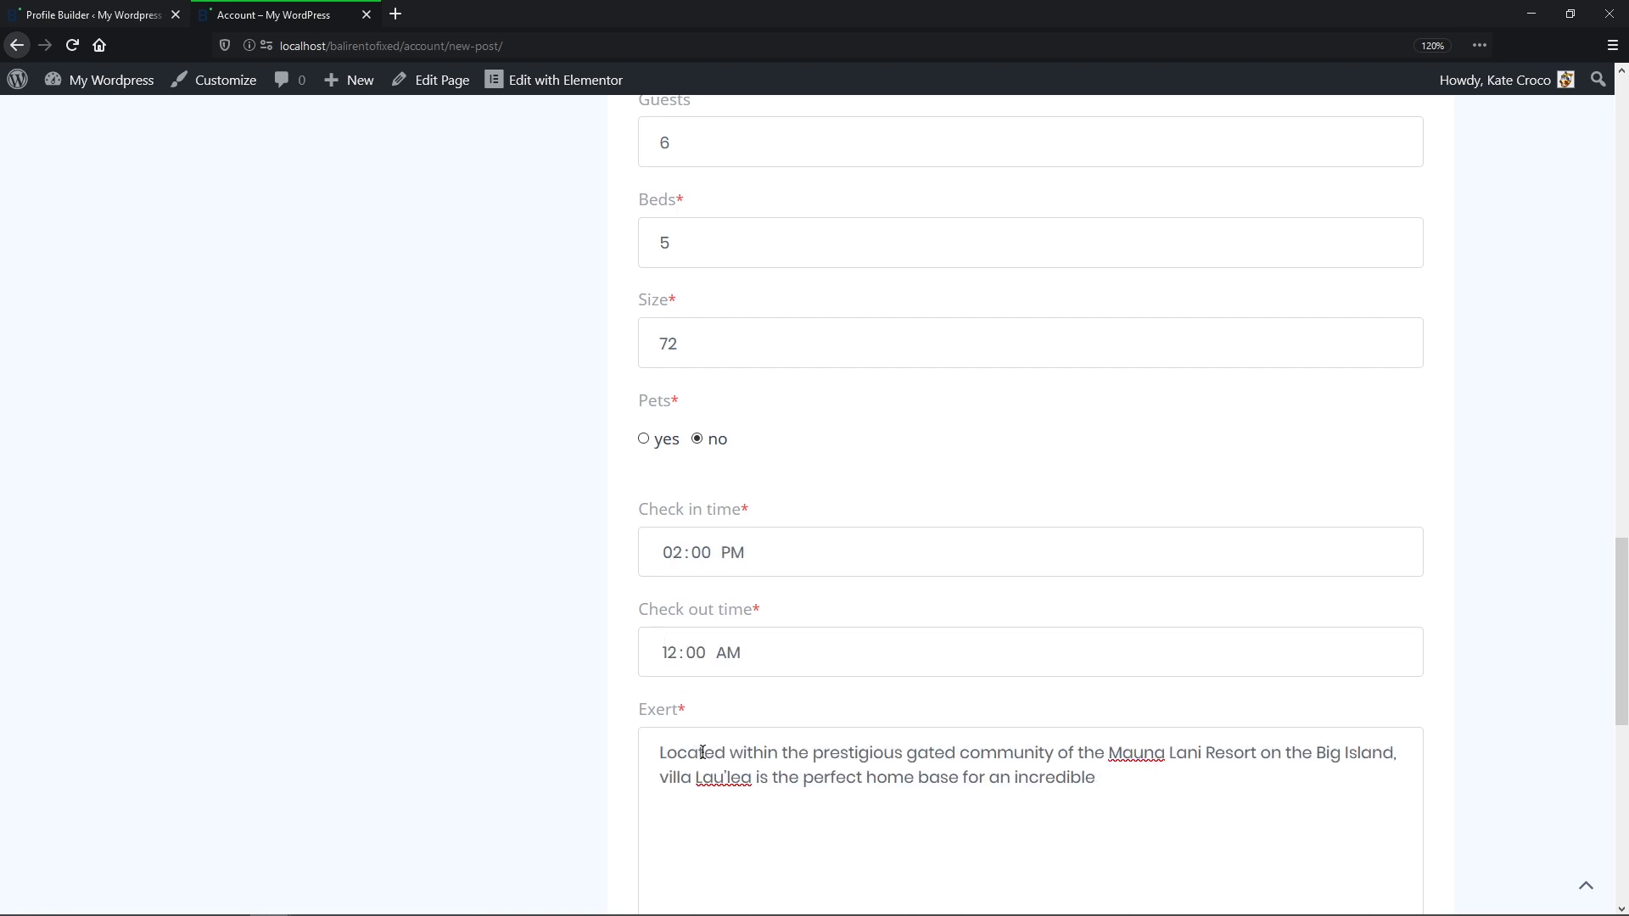
{"action": "scroll", "coordinate": [703, 751], "scroll_direction": "down", "scroll_amount": 5}
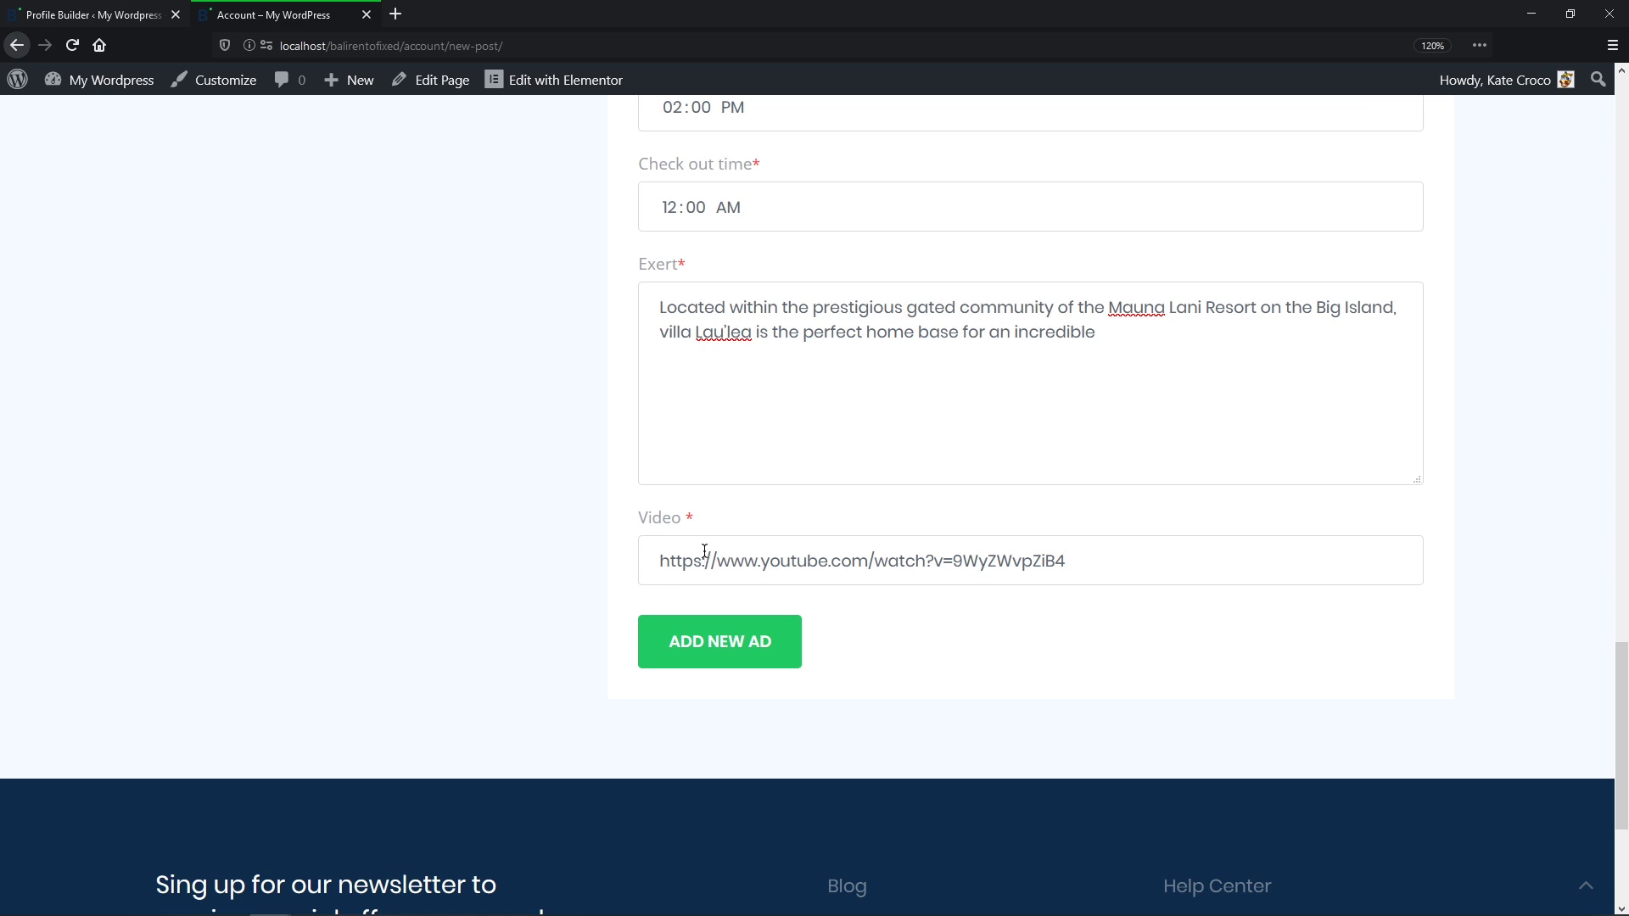
{"action": "left_click", "coordinate": [775, 653]}
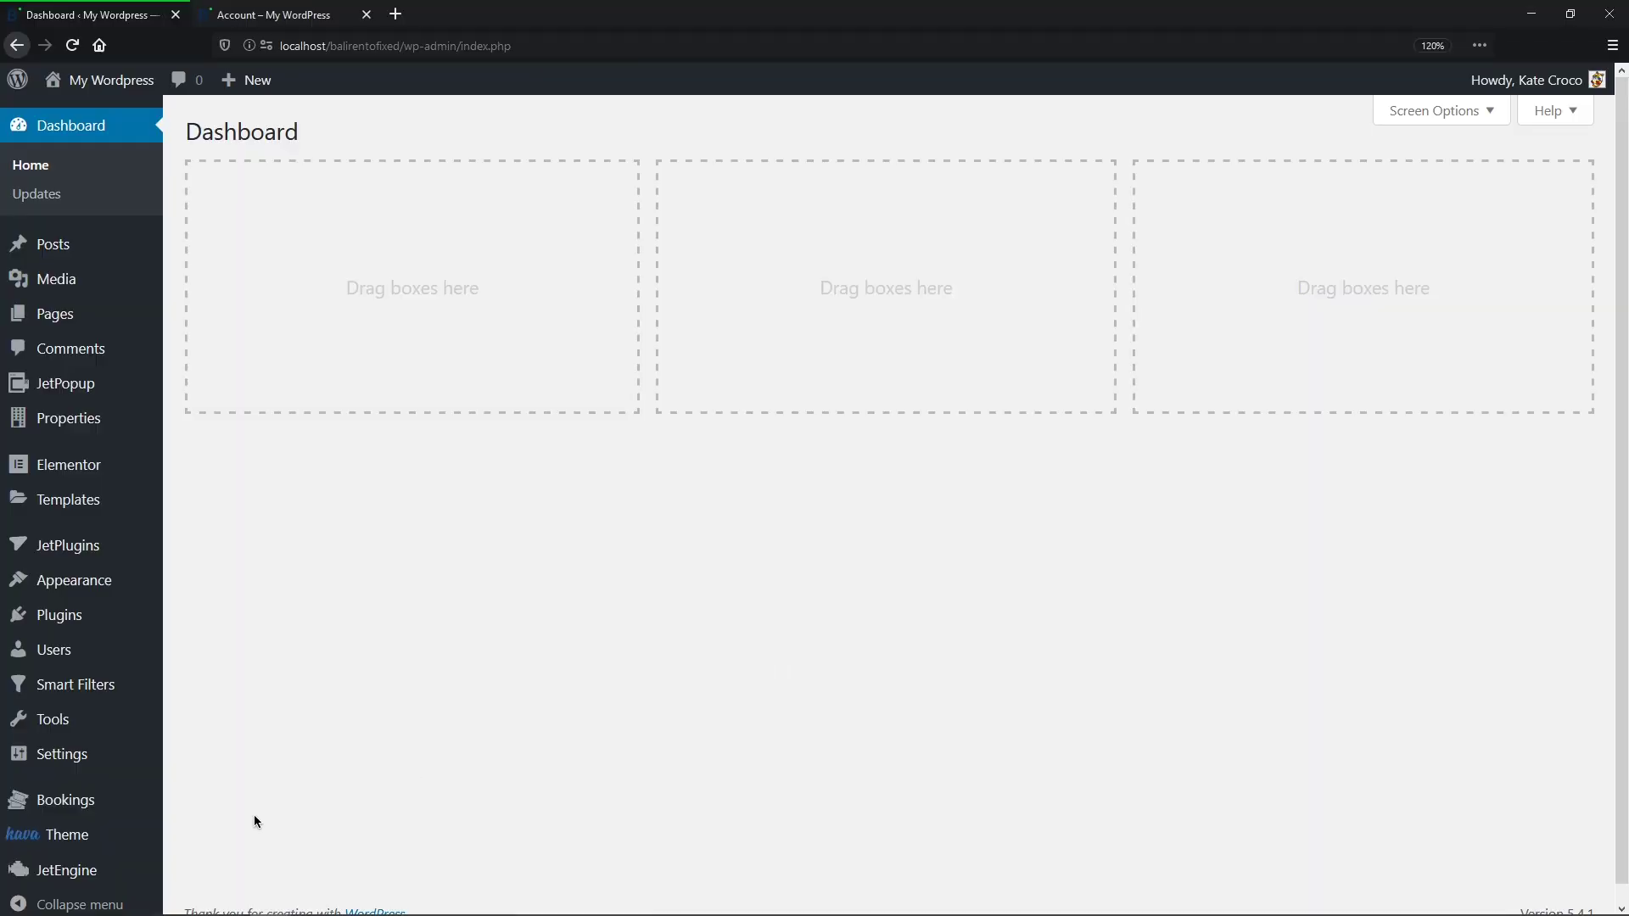
Step: In User Posts Item, add a Dynamic Link widget with source 'Delete current post link'
{"action": "mouse_move", "coordinate": [126, 864]}
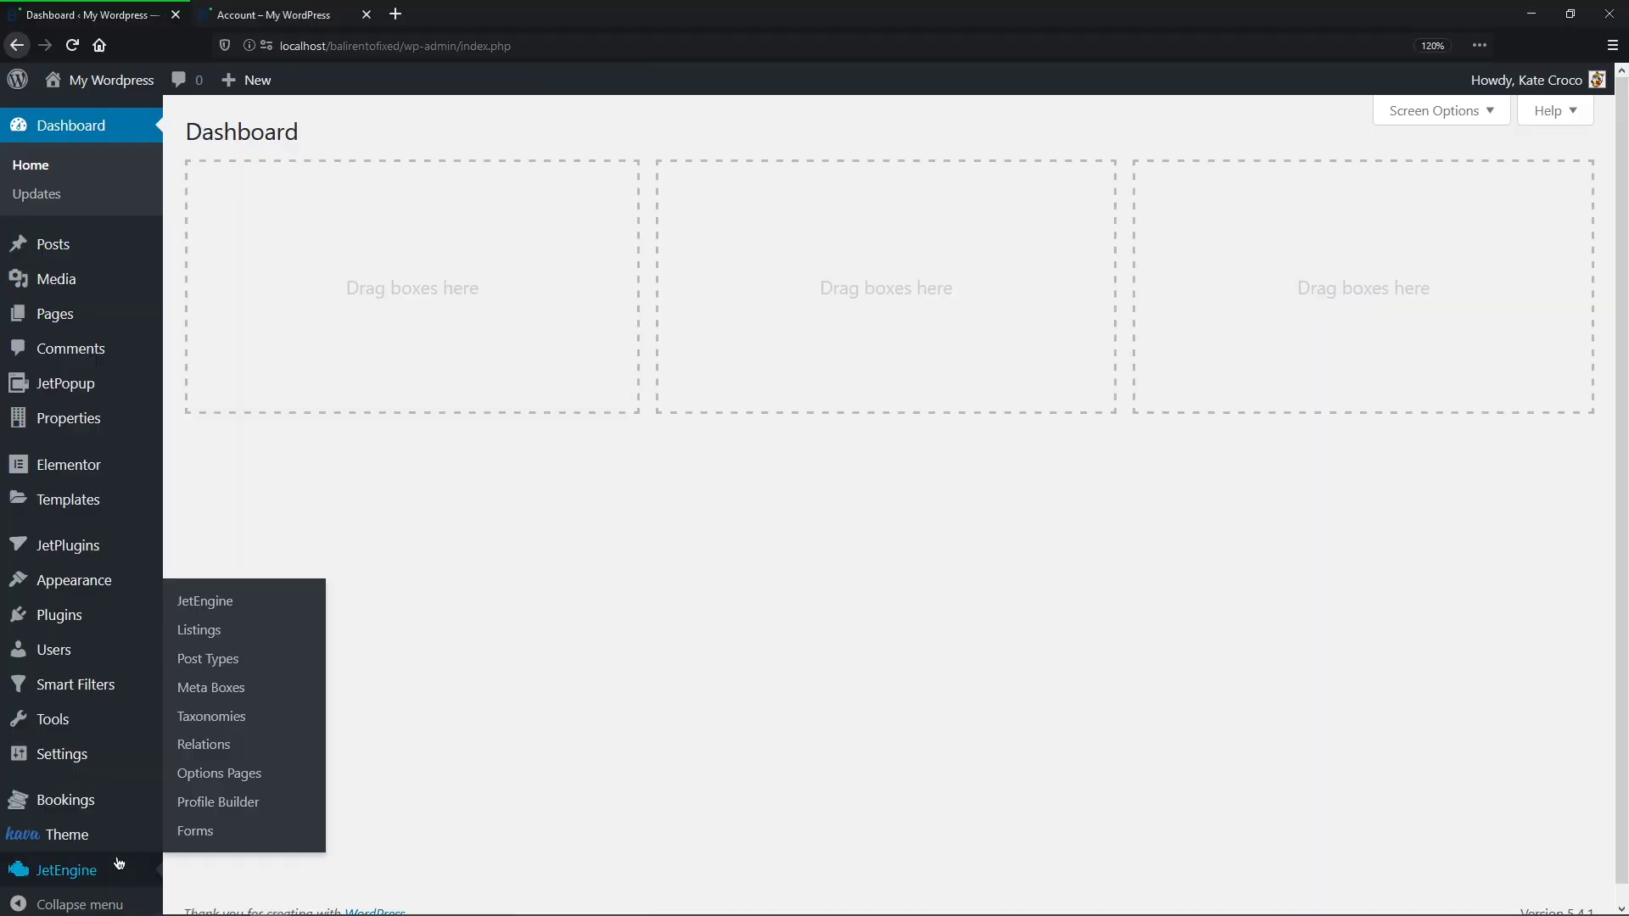
{"action": "left_click", "coordinate": [220, 628]}
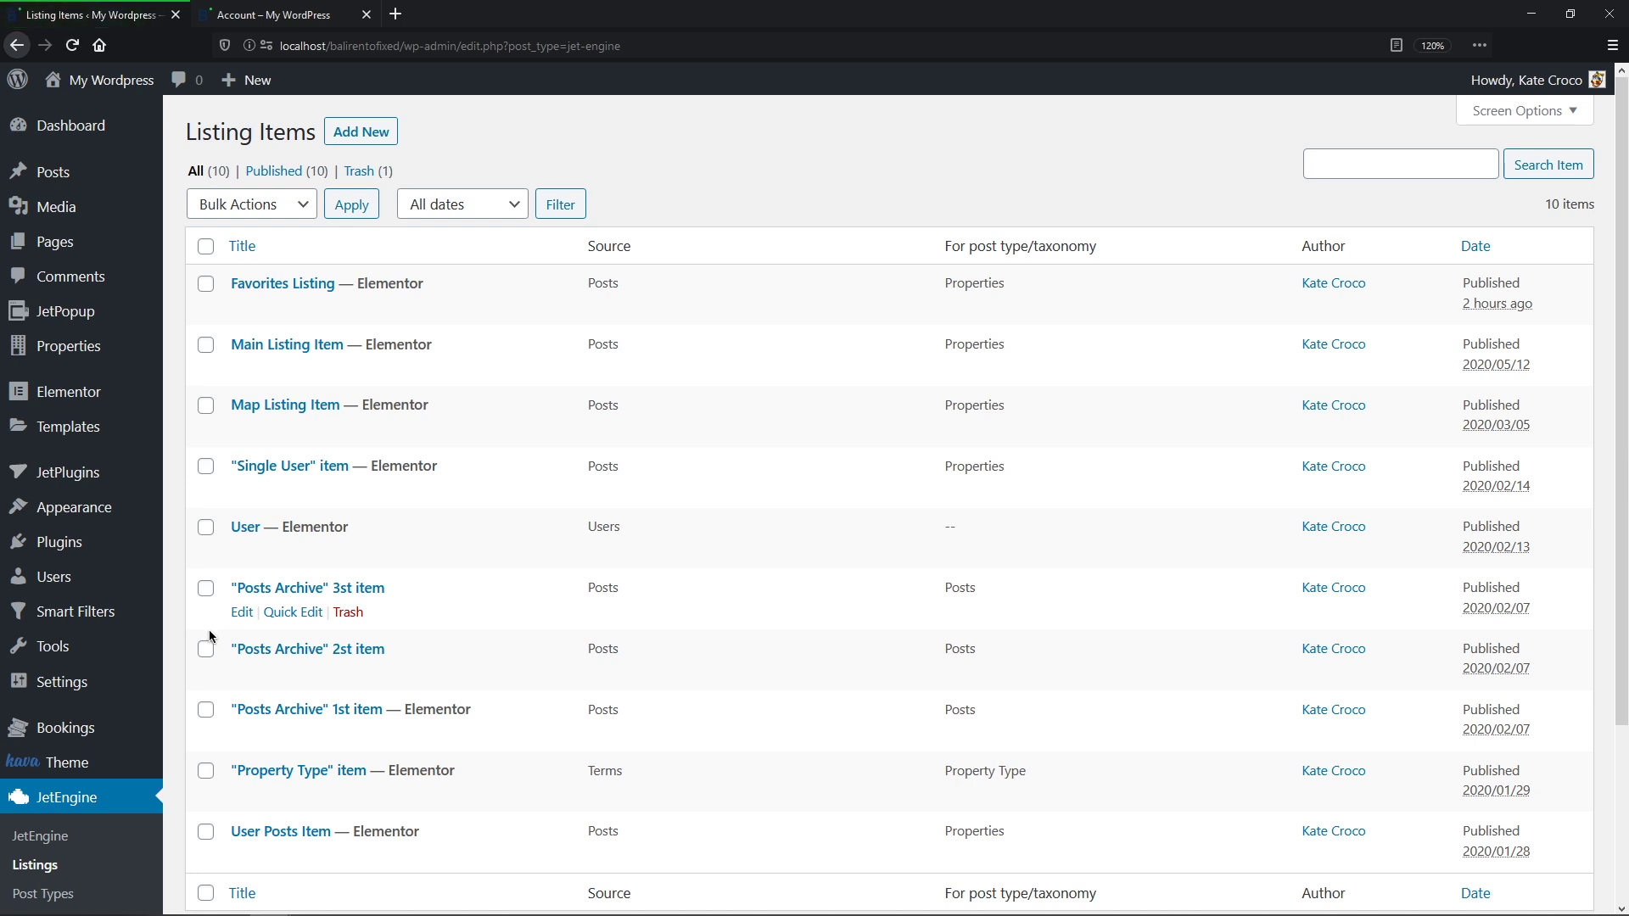
{"action": "mouse_move", "coordinate": [358, 831]}
{"action": "left_click", "coordinate": [440, 857]}
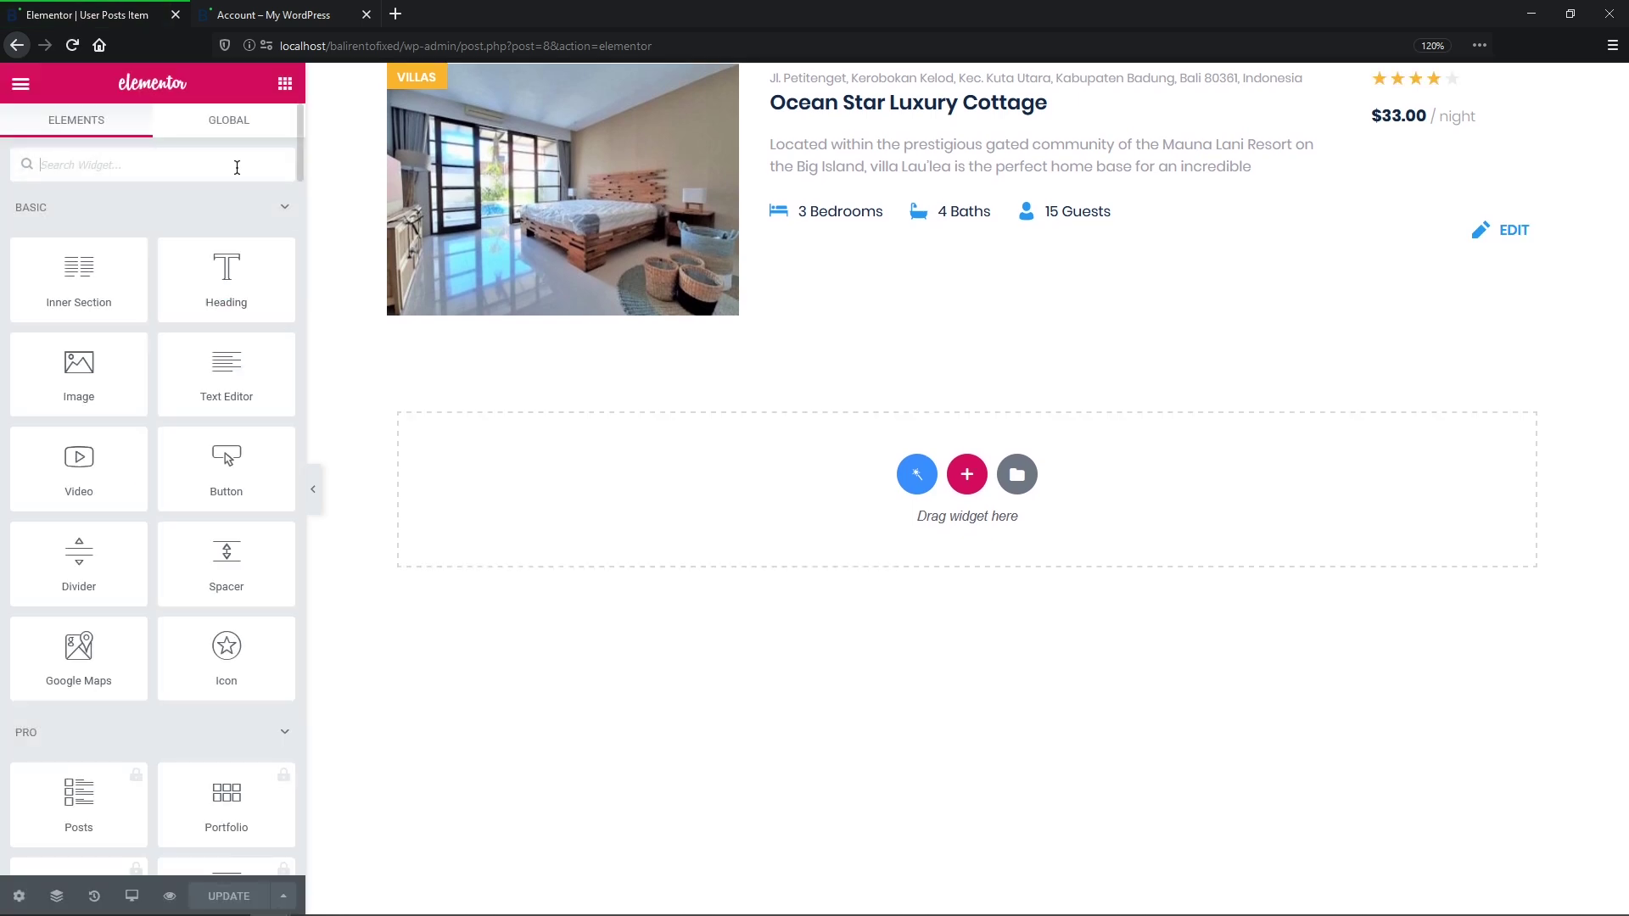
{"action": "type", "text": "dynamic link"}
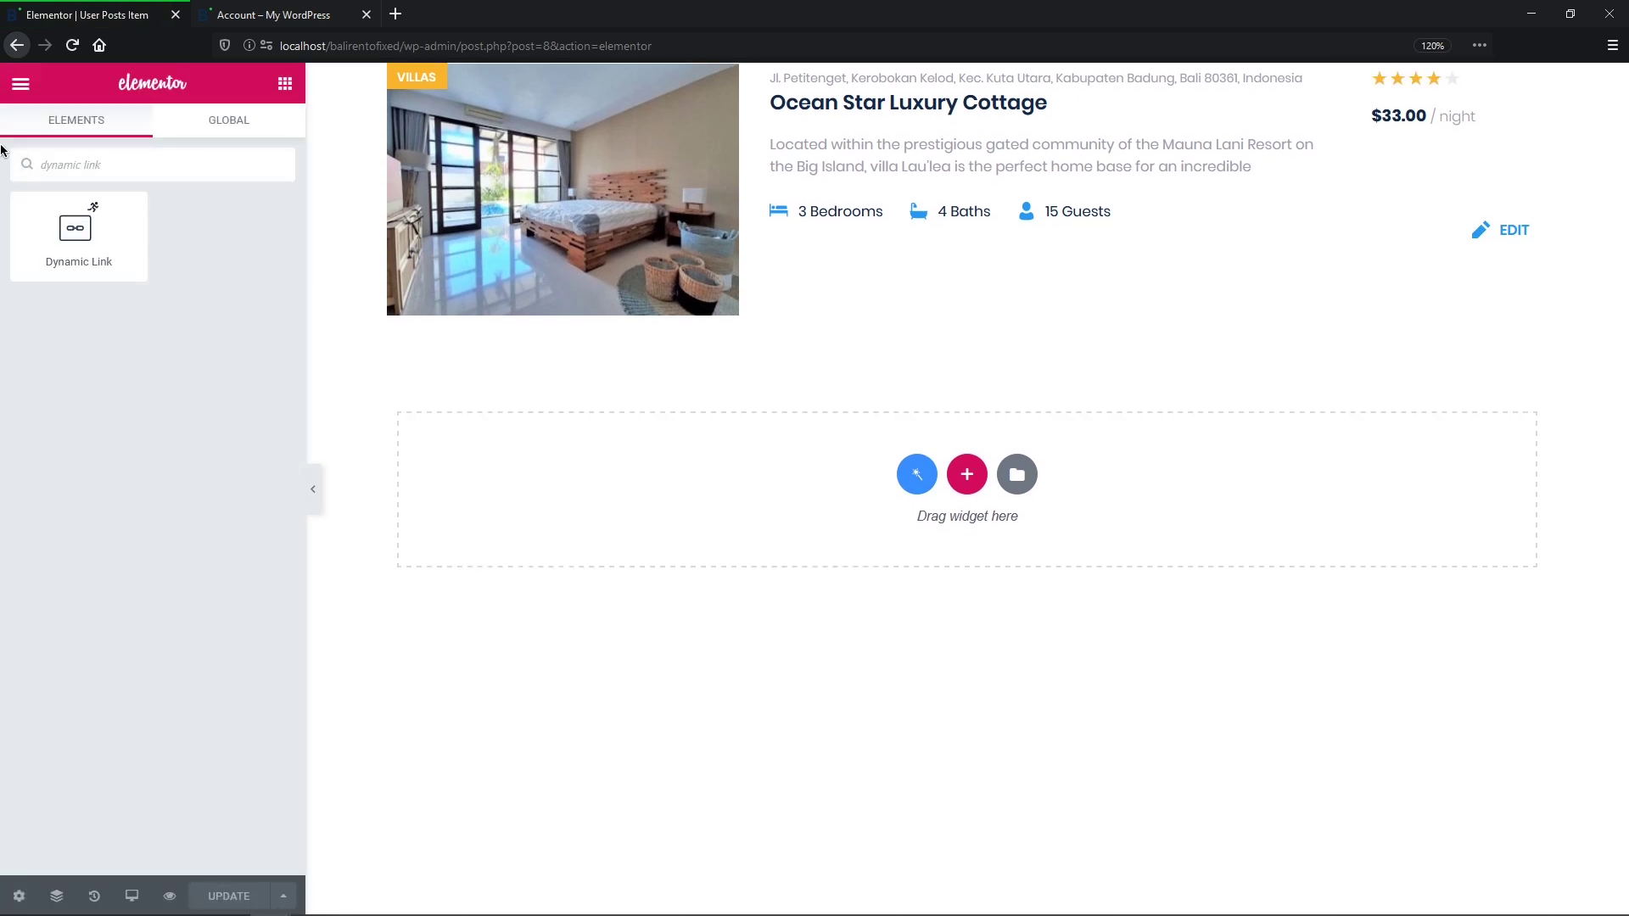
{"action": "left_click_drag", "start_coordinate": [51, 212], "coordinate": [1493, 238]}
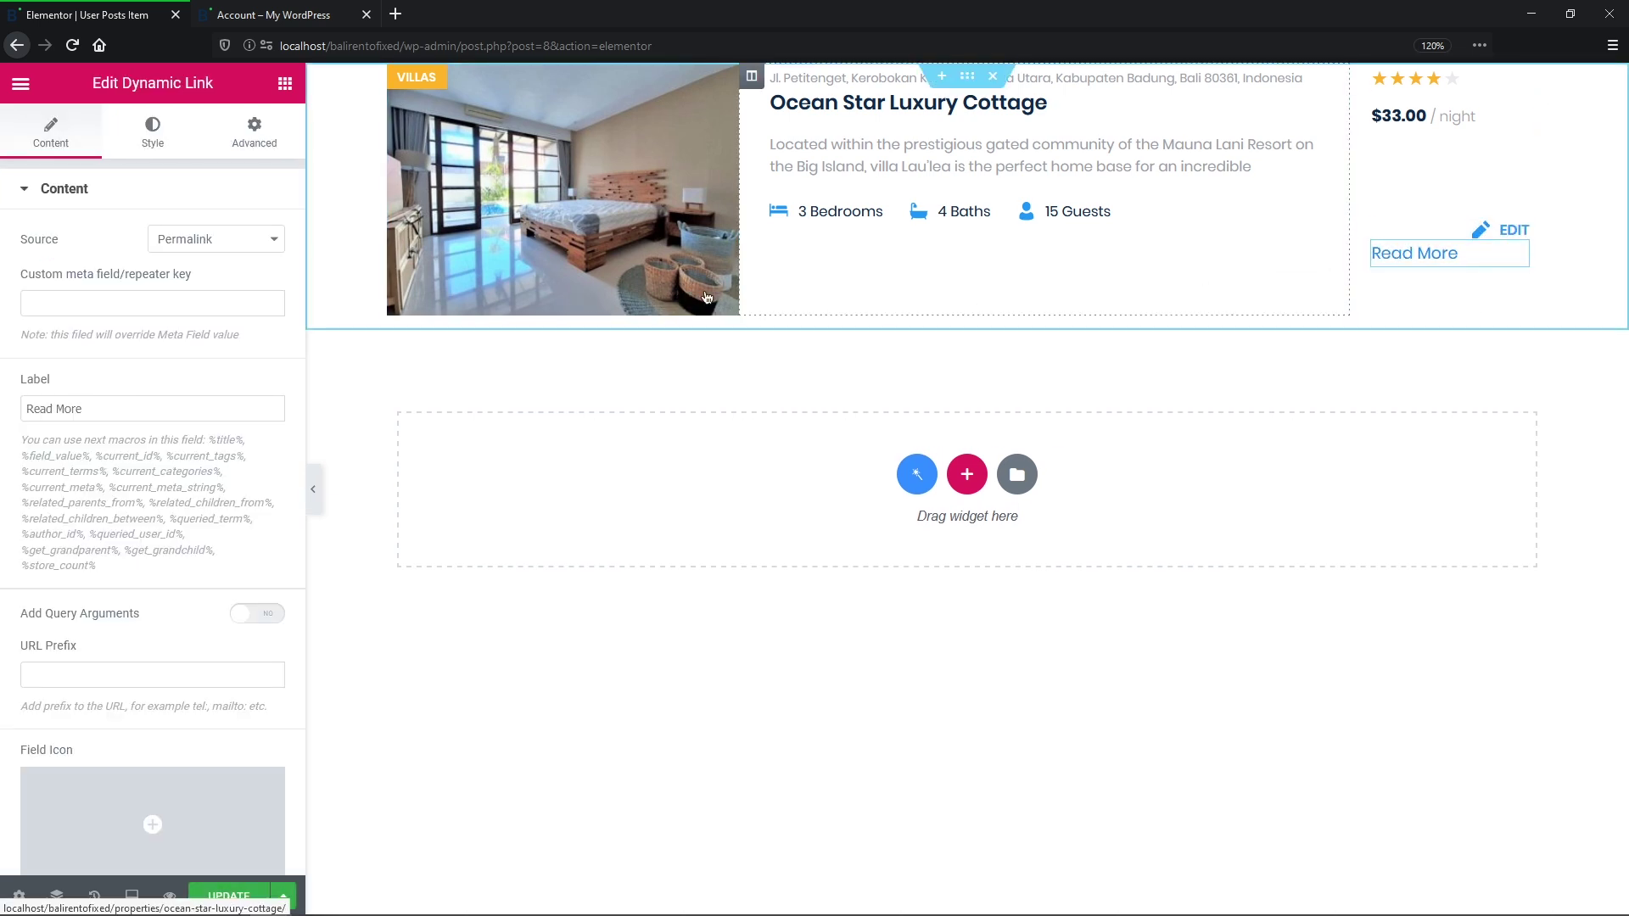
{"action": "left_click", "coordinate": [269, 243]}
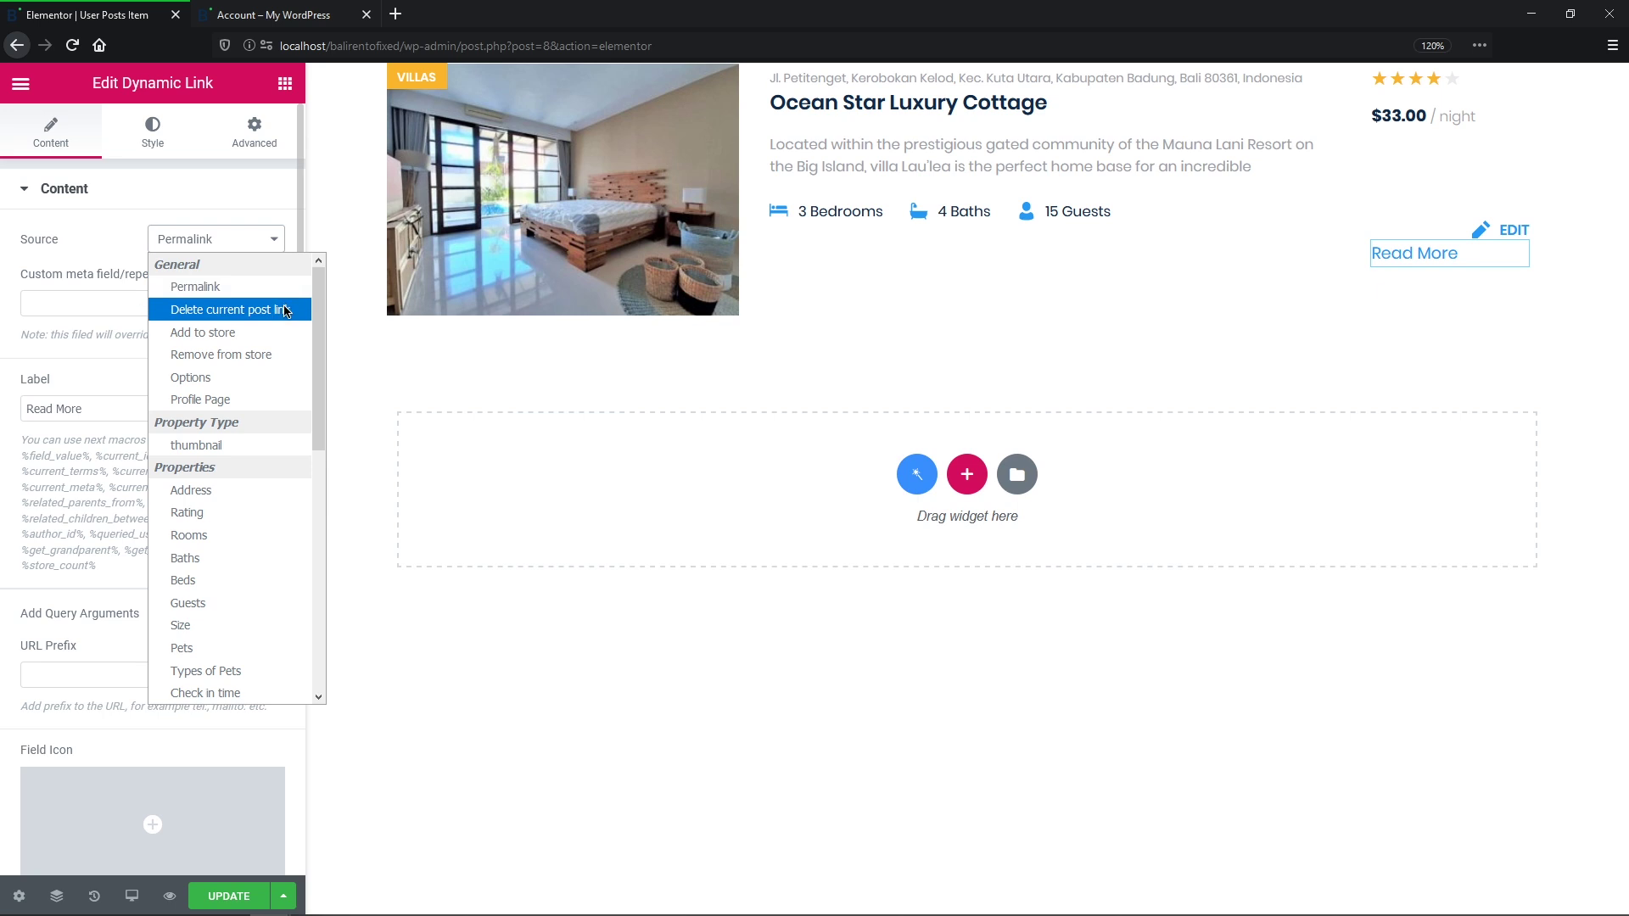
{"action": "left_click", "coordinate": [285, 310]}
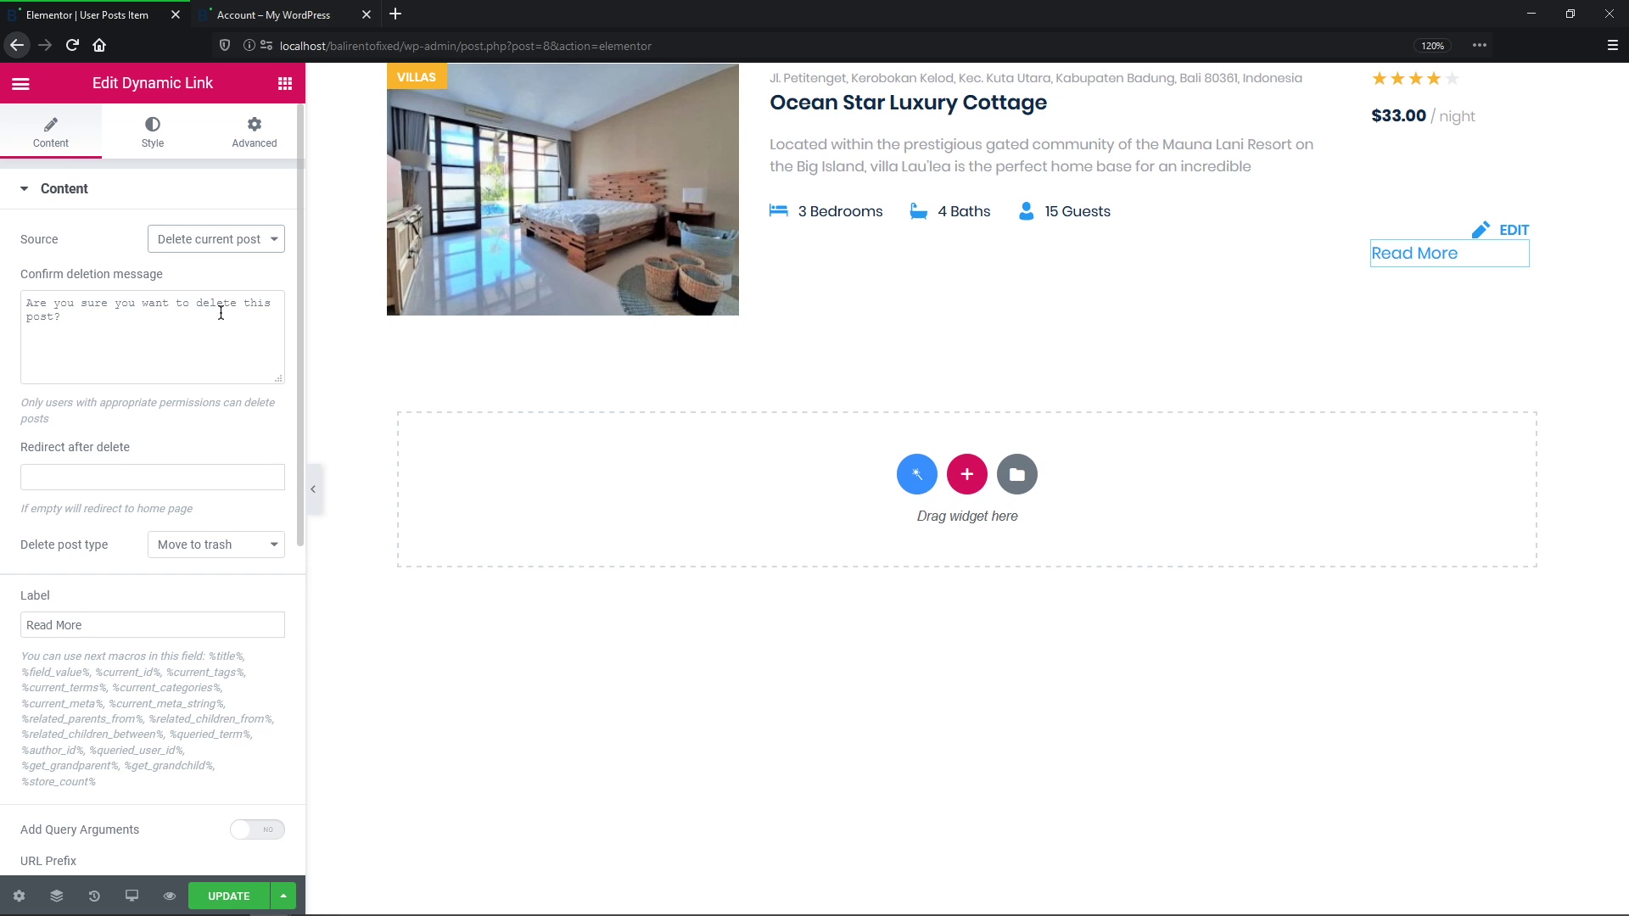
Step: Redirect to the account page after deletion and send deleted posts to the trash
{"action": "left_click", "coordinate": [200, 473]}
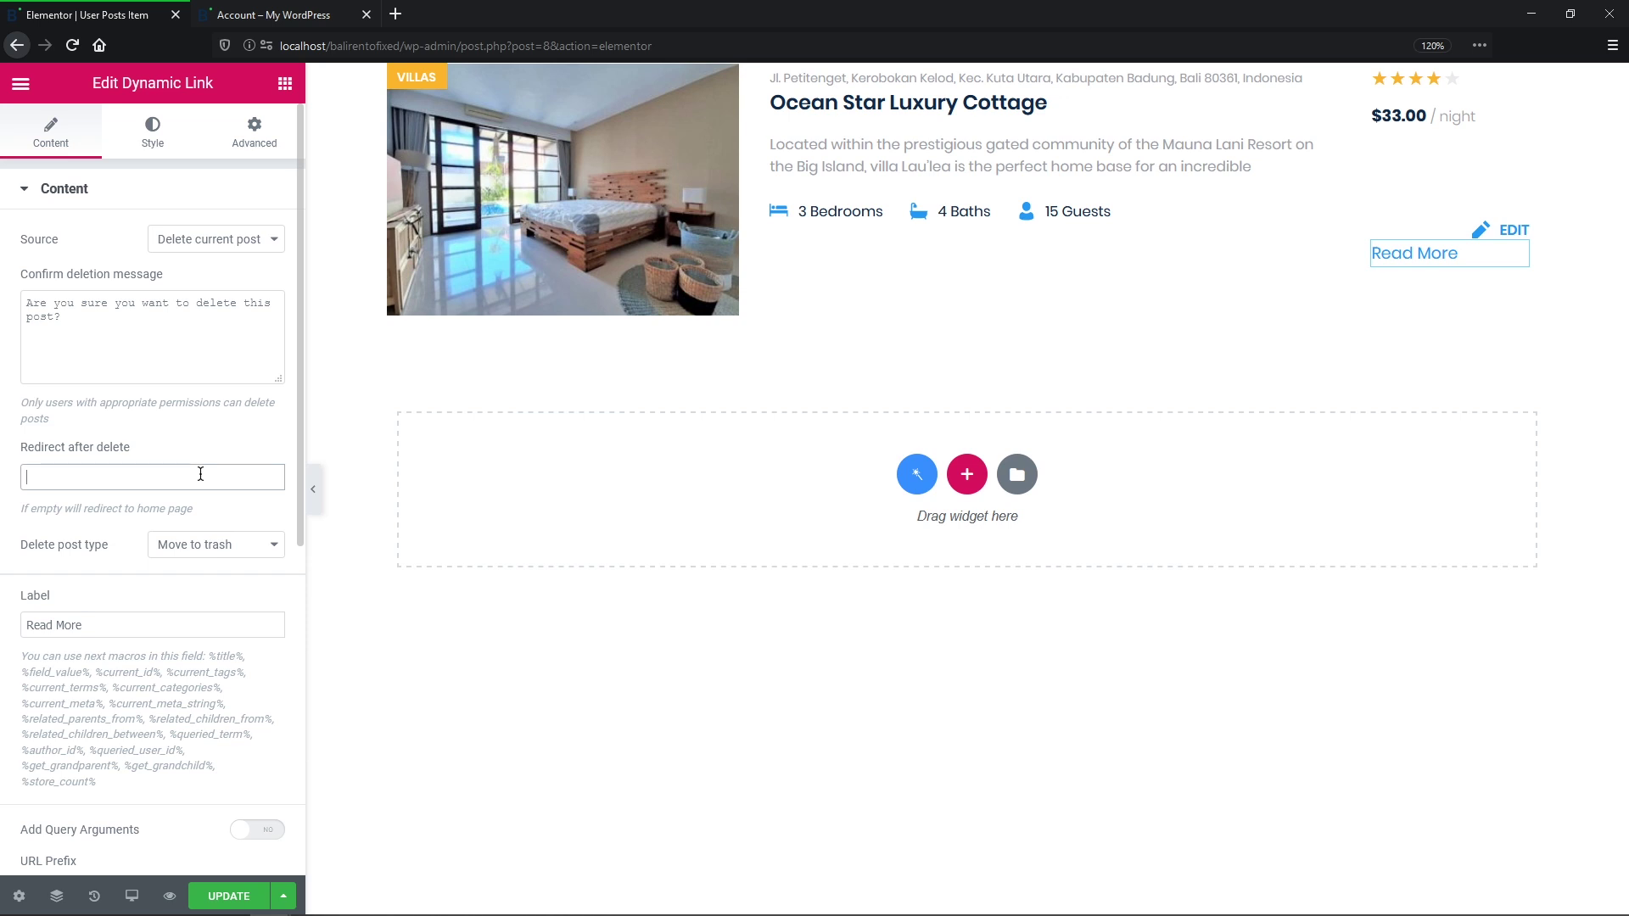
{"action": "type", "text": "http://localhost/balirentofixed/account/"}
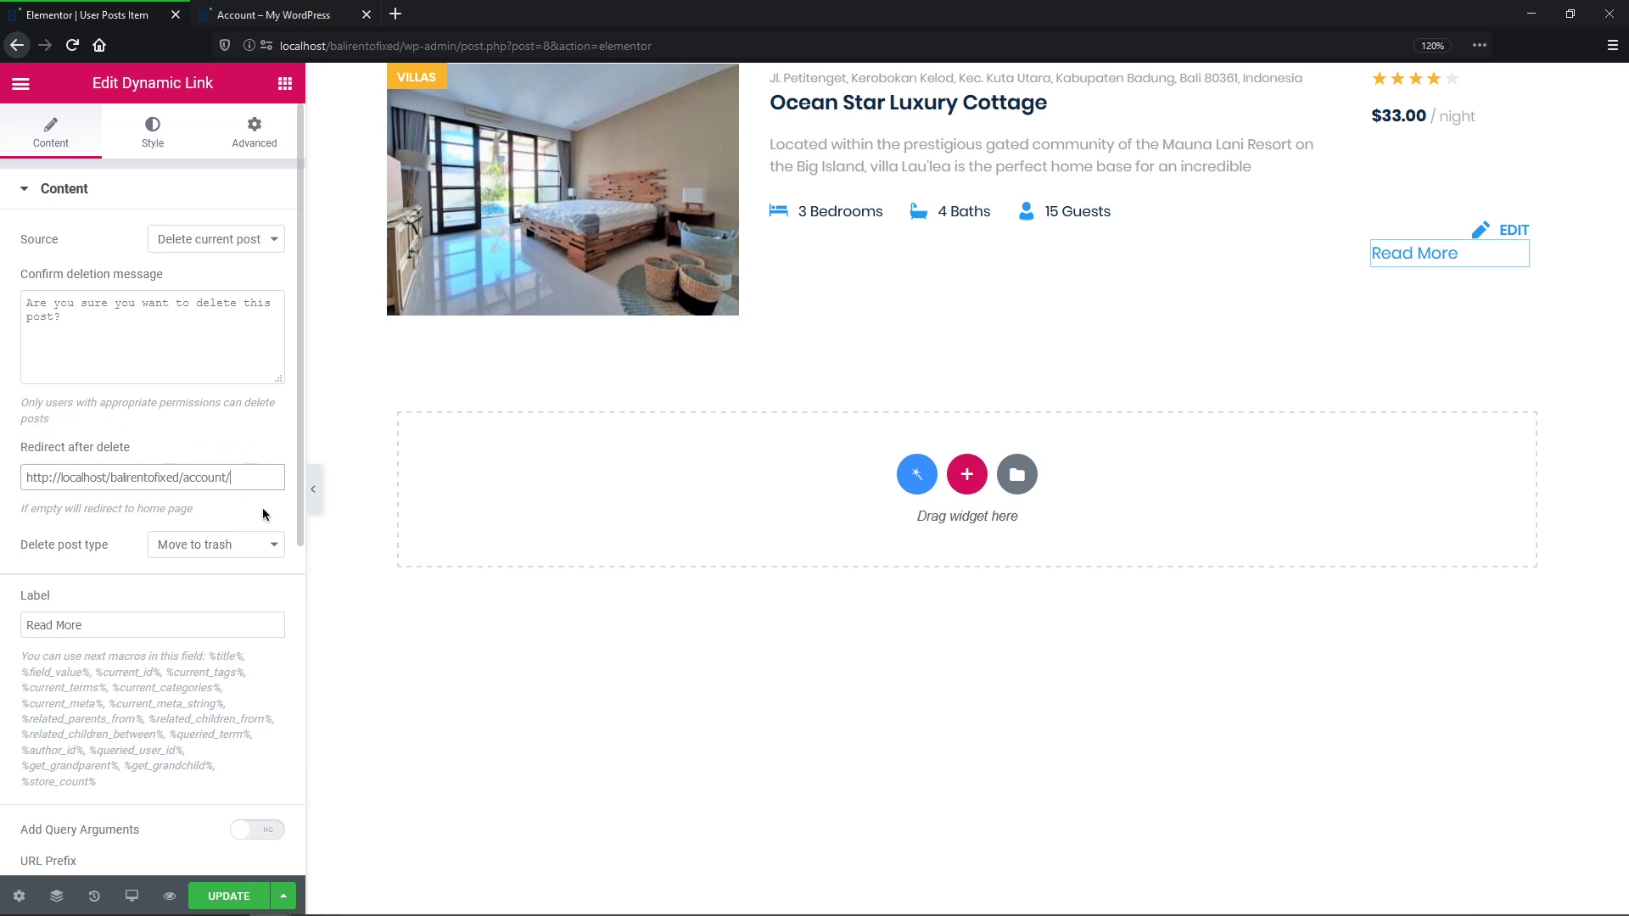
{"action": "left_click", "coordinate": [276, 549]}
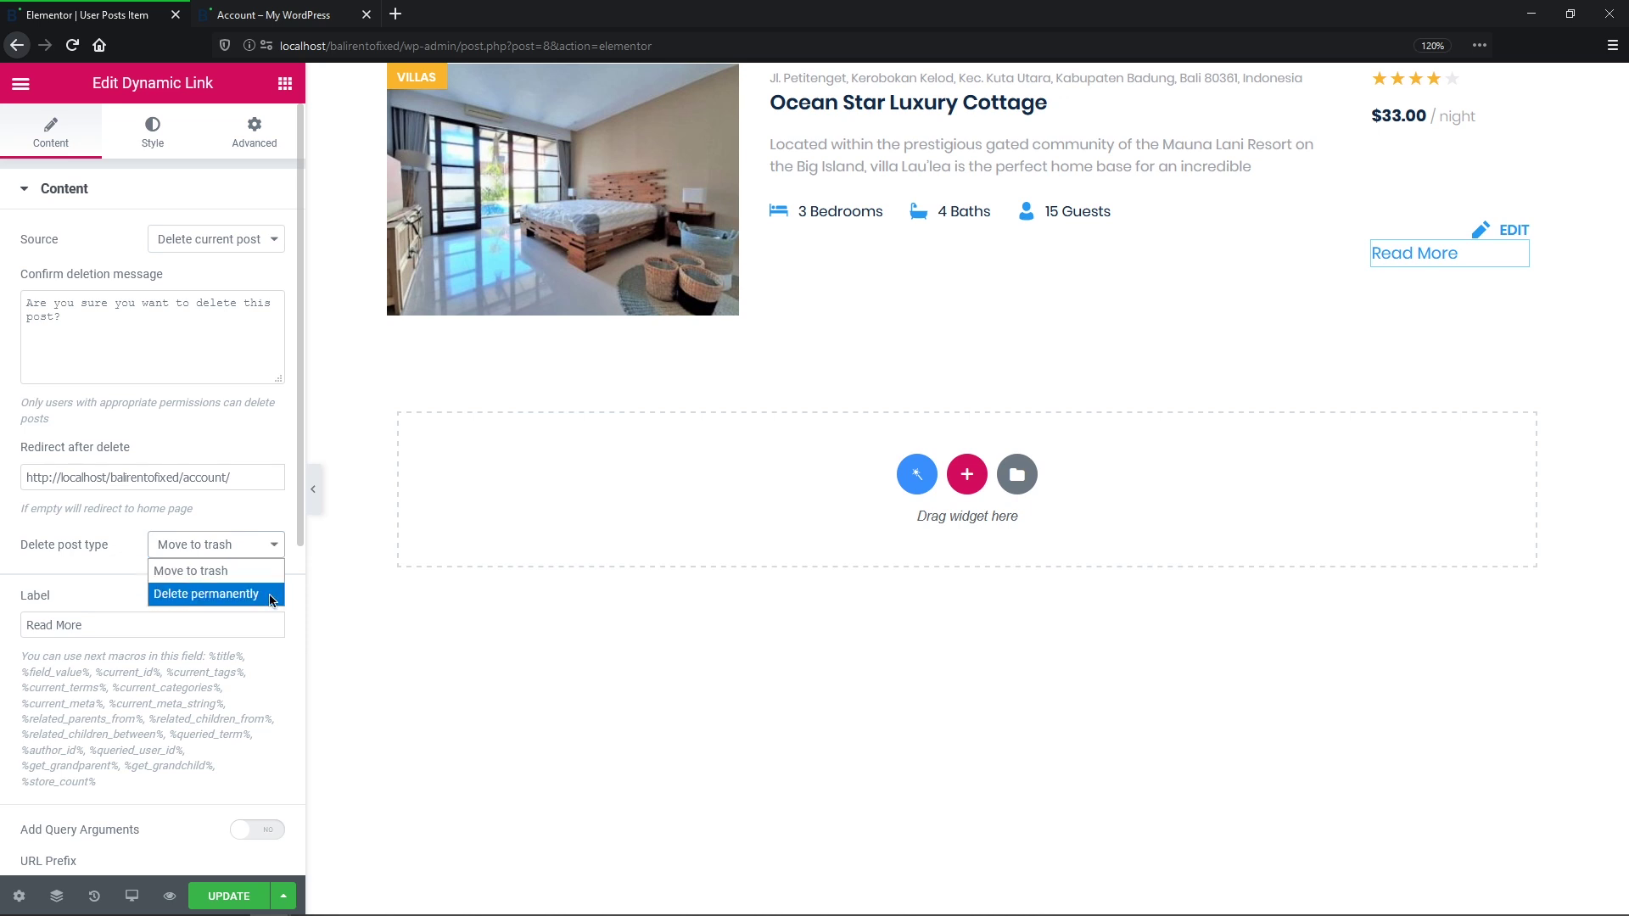
{"action": "left_click", "coordinate": [195, 571]}
Step: Label the link 'Delete', right-align it, save, then click Delete on Ocean Star Luxury Cottage
{"action": "left_click", "coordinate": [228, 622]}
{"action": "key", "text": "ctrl+a"}
{"action": "type", "text": "Delete"}
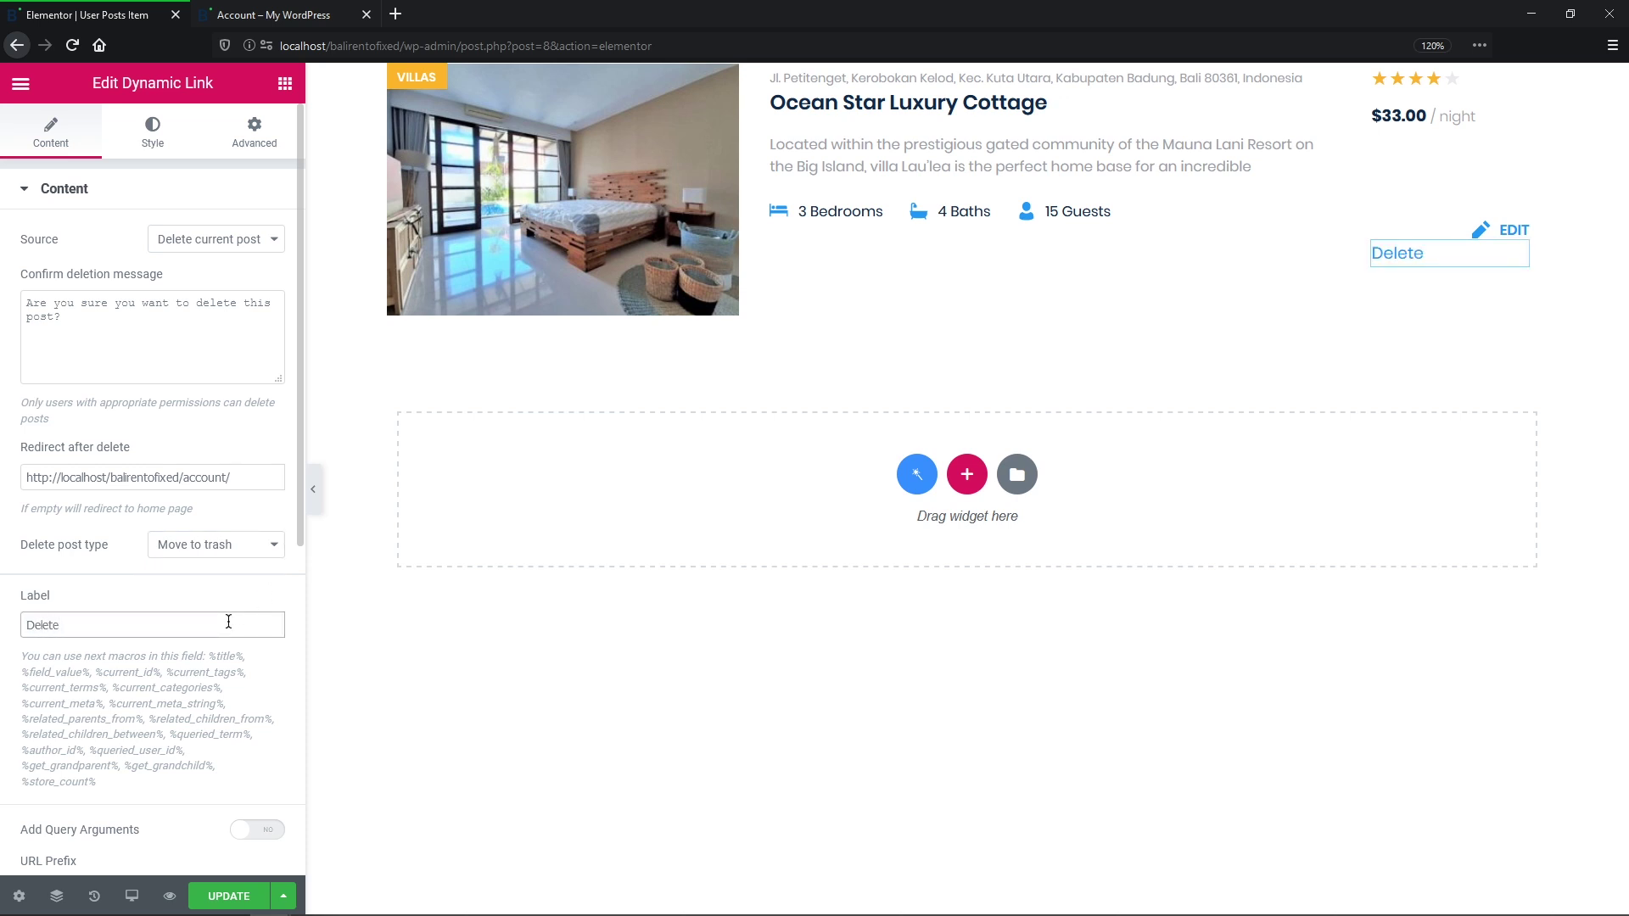
{"action": "left_click_drag", "start_coordinate": [296, 529], "coordinate": [277, 841]}
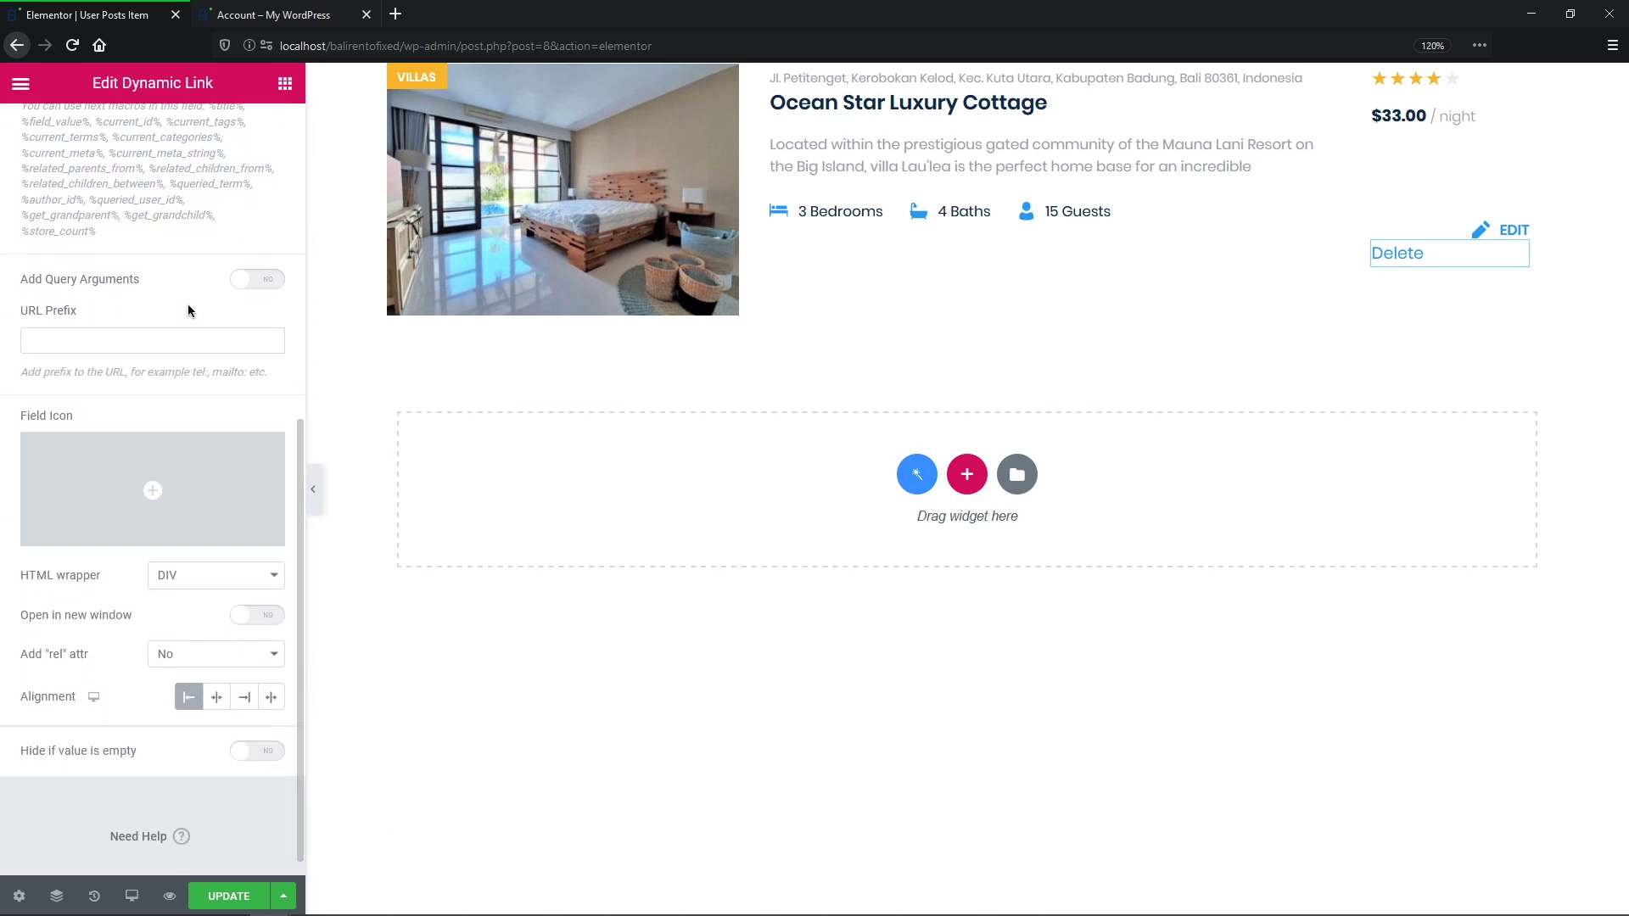
{"action": "mouse_move", "coordinate": [162, 501]}
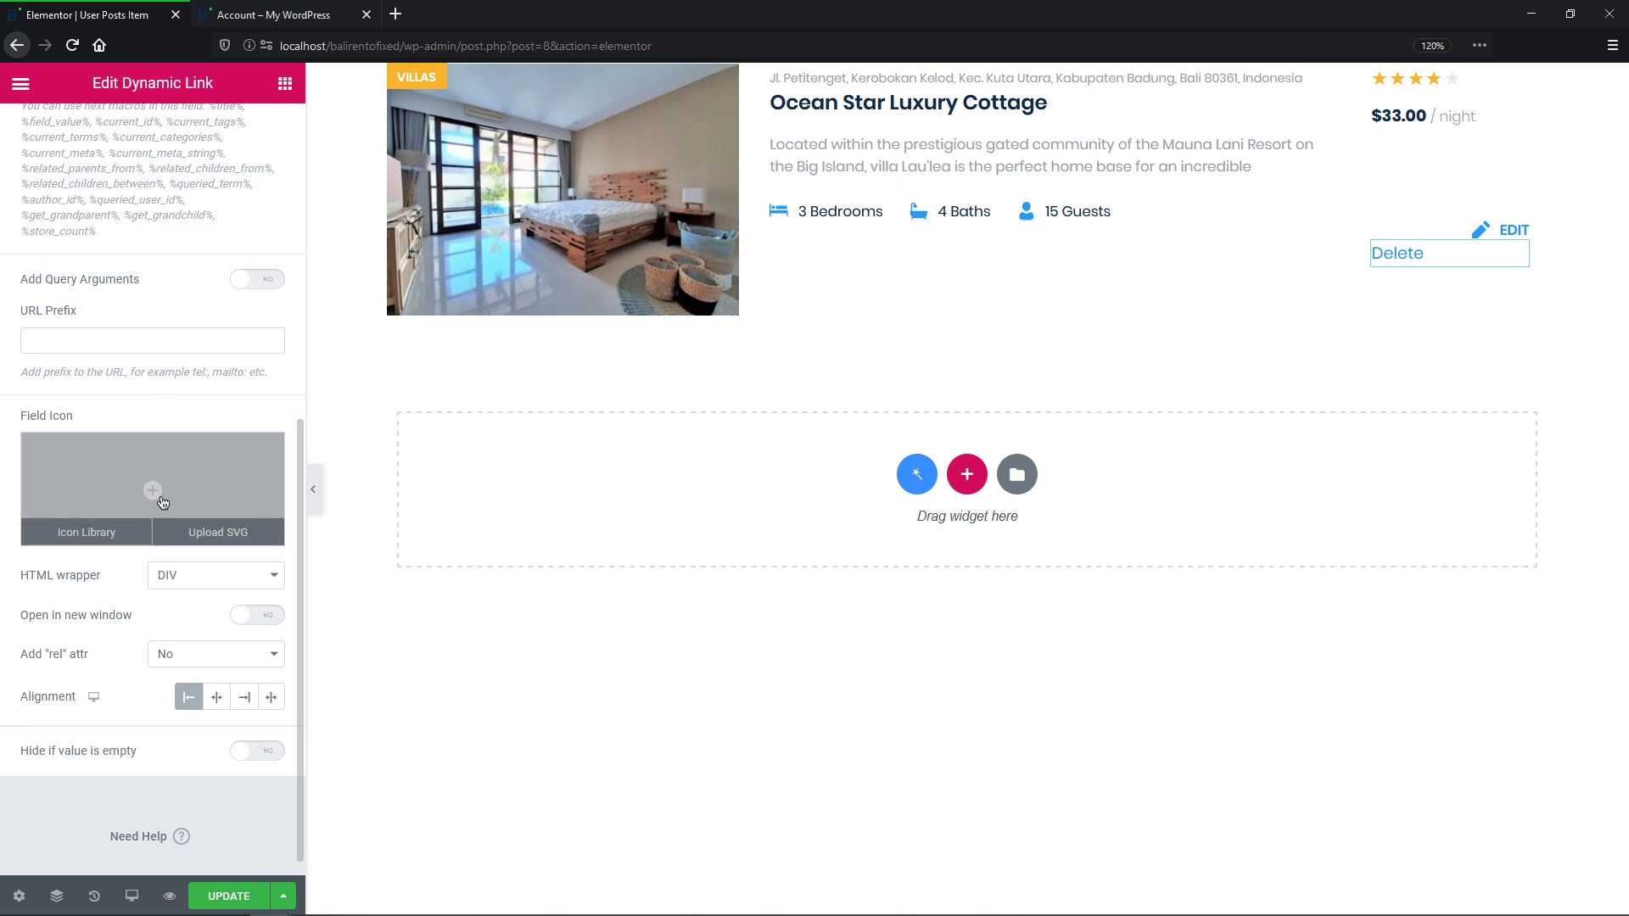
{"action": "left_click", "coordinate": [244, 696]}
{"action": "left_click", "coordinate": [238, 900]}
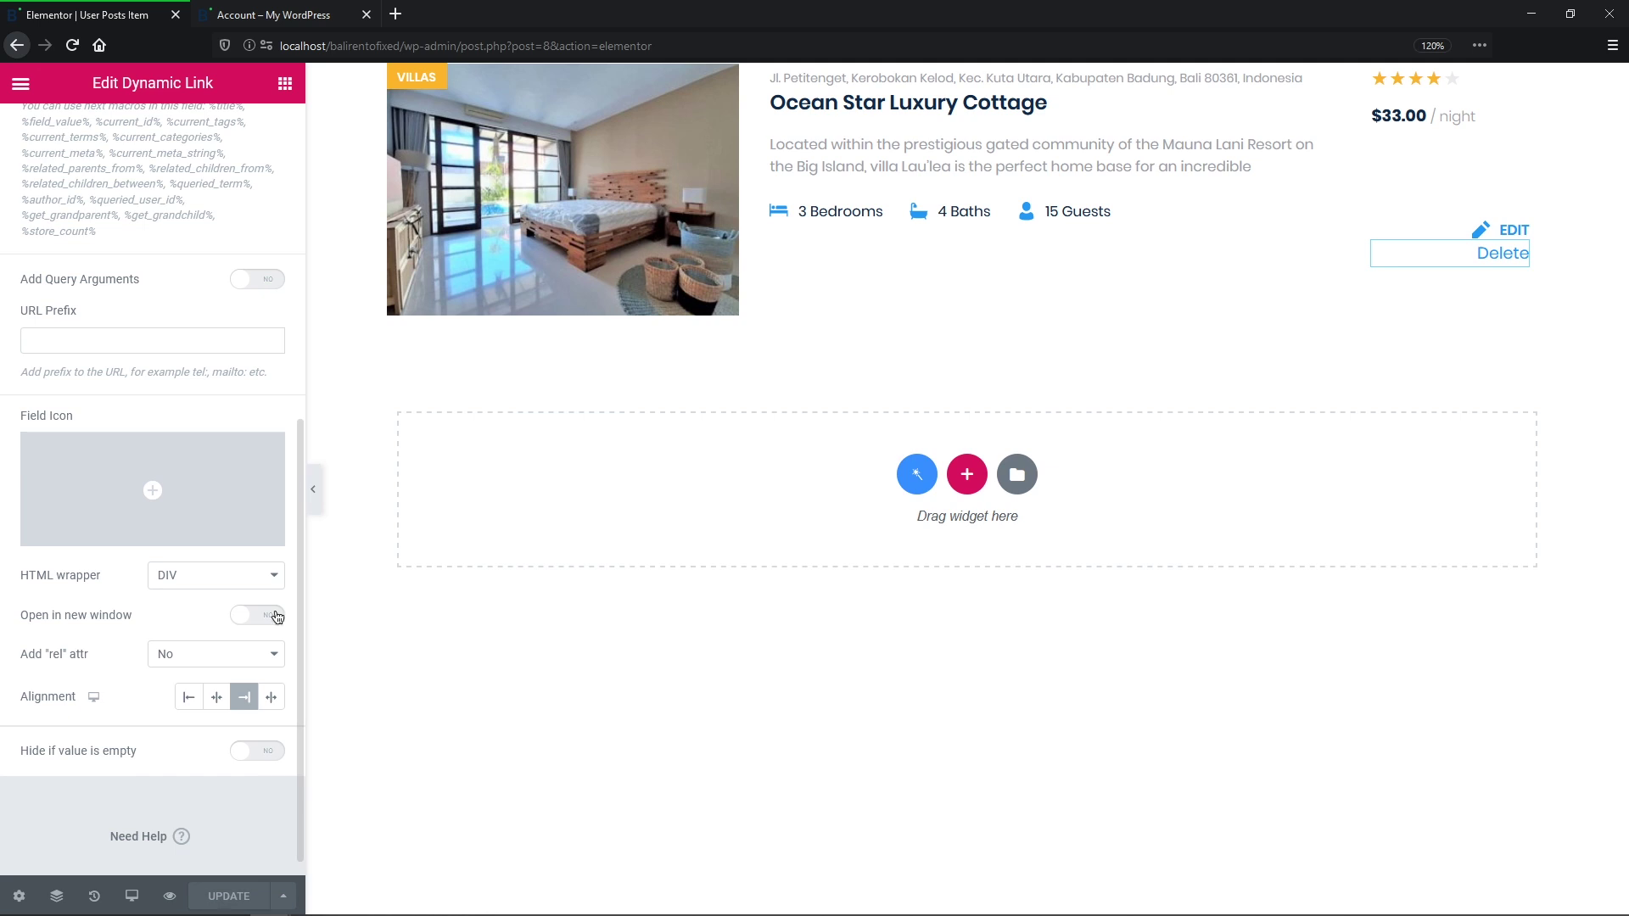
{"action": "left_click", "coordinate": [326, 17]}
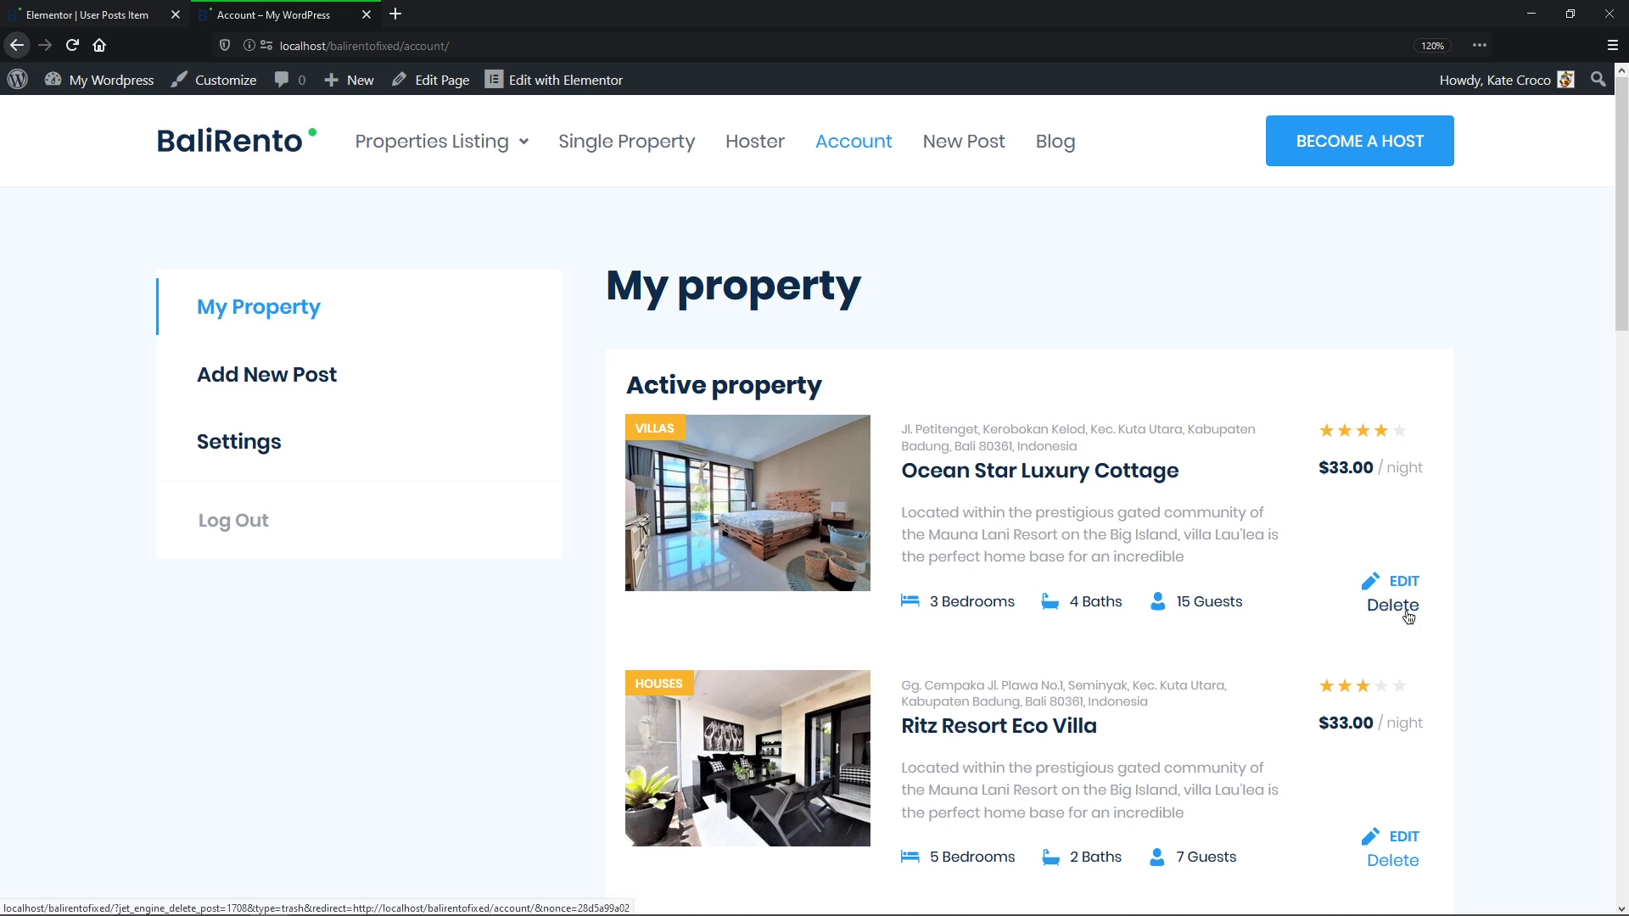
{"action": "left_click", "coordinate": [1407, 615]}
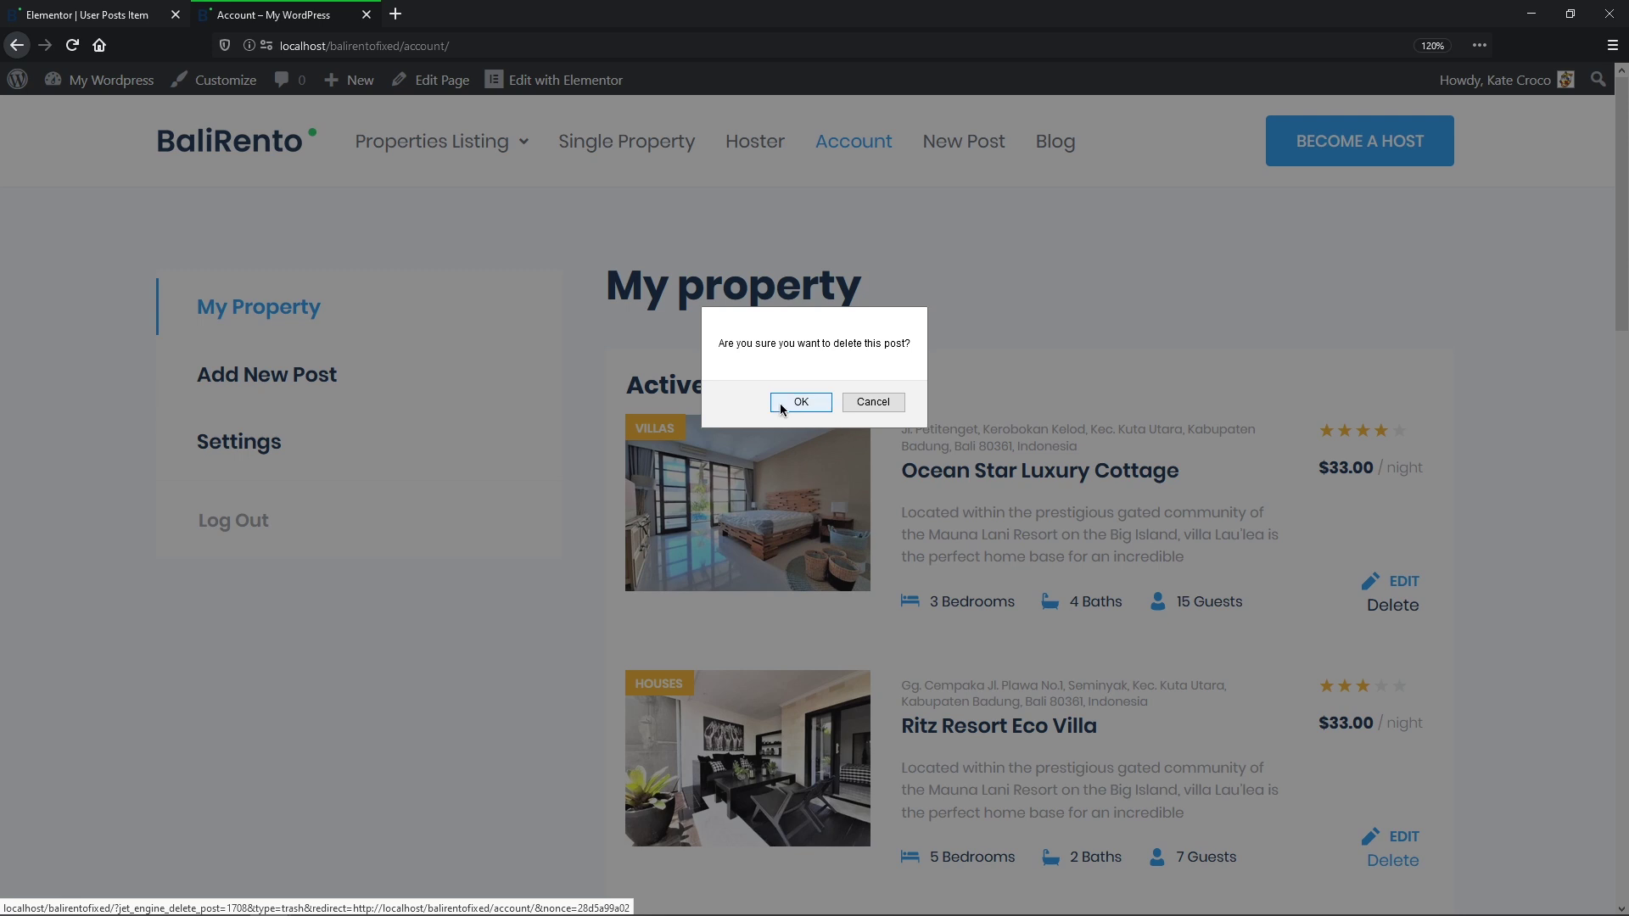
Step: Confirm deleting Ocean Star Luxury Cottage with OK
{"action": "left_click", "coordinate": [781, 404]}
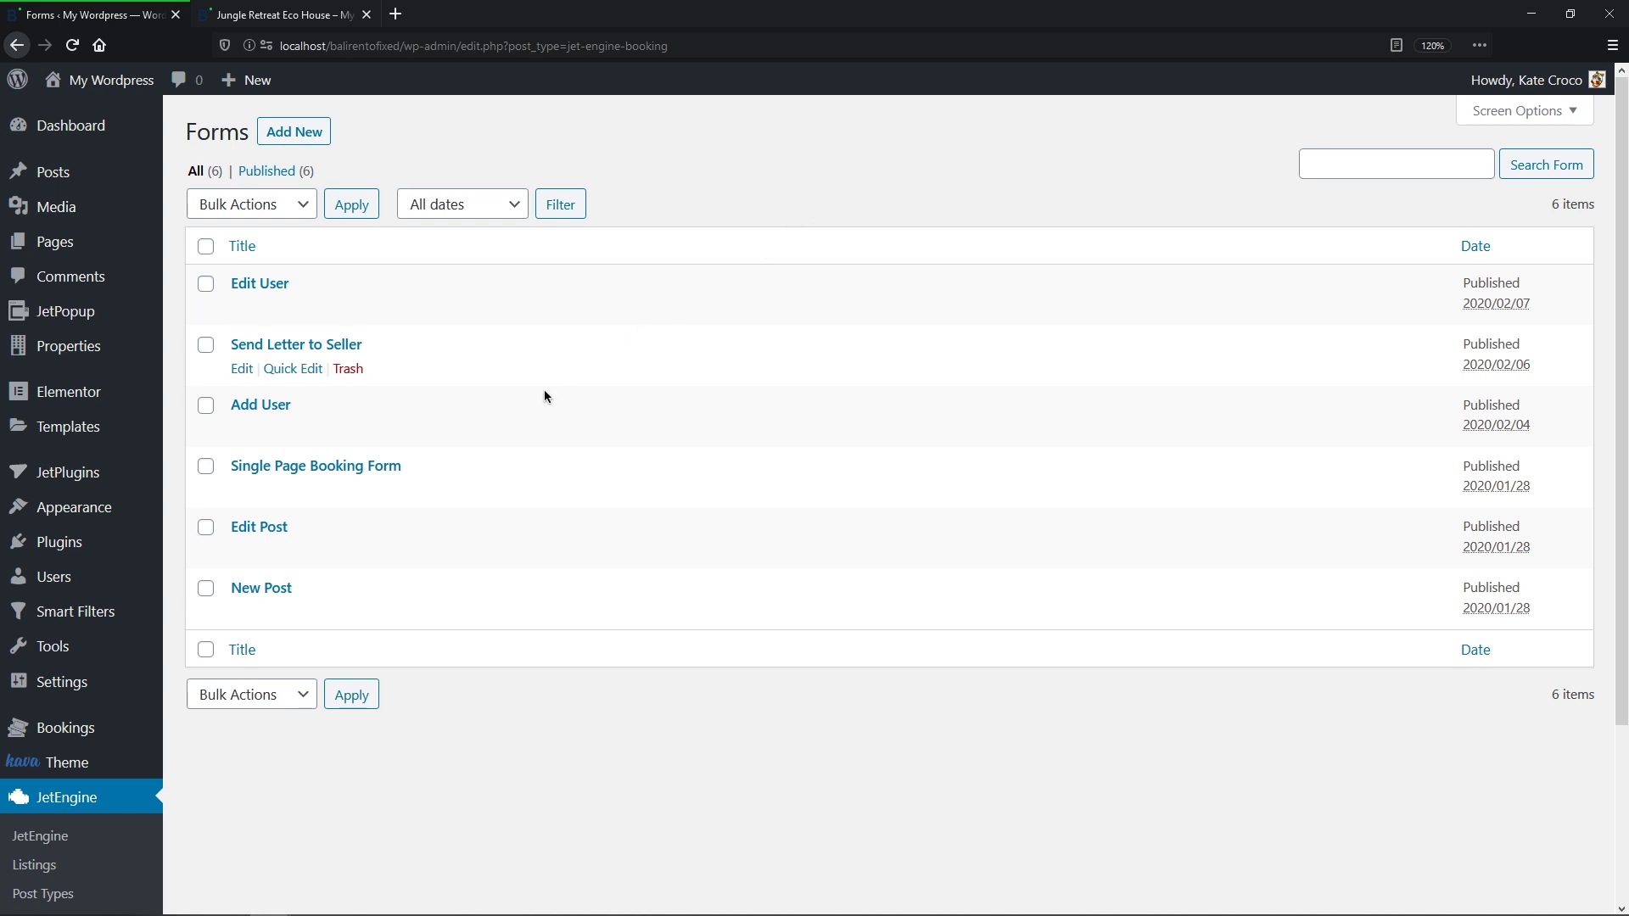
Step: Open the Single Page Booking Form and review the _dates field's settings, closing without changes
{"action": "left_click", "coordinate": [371, 469]}
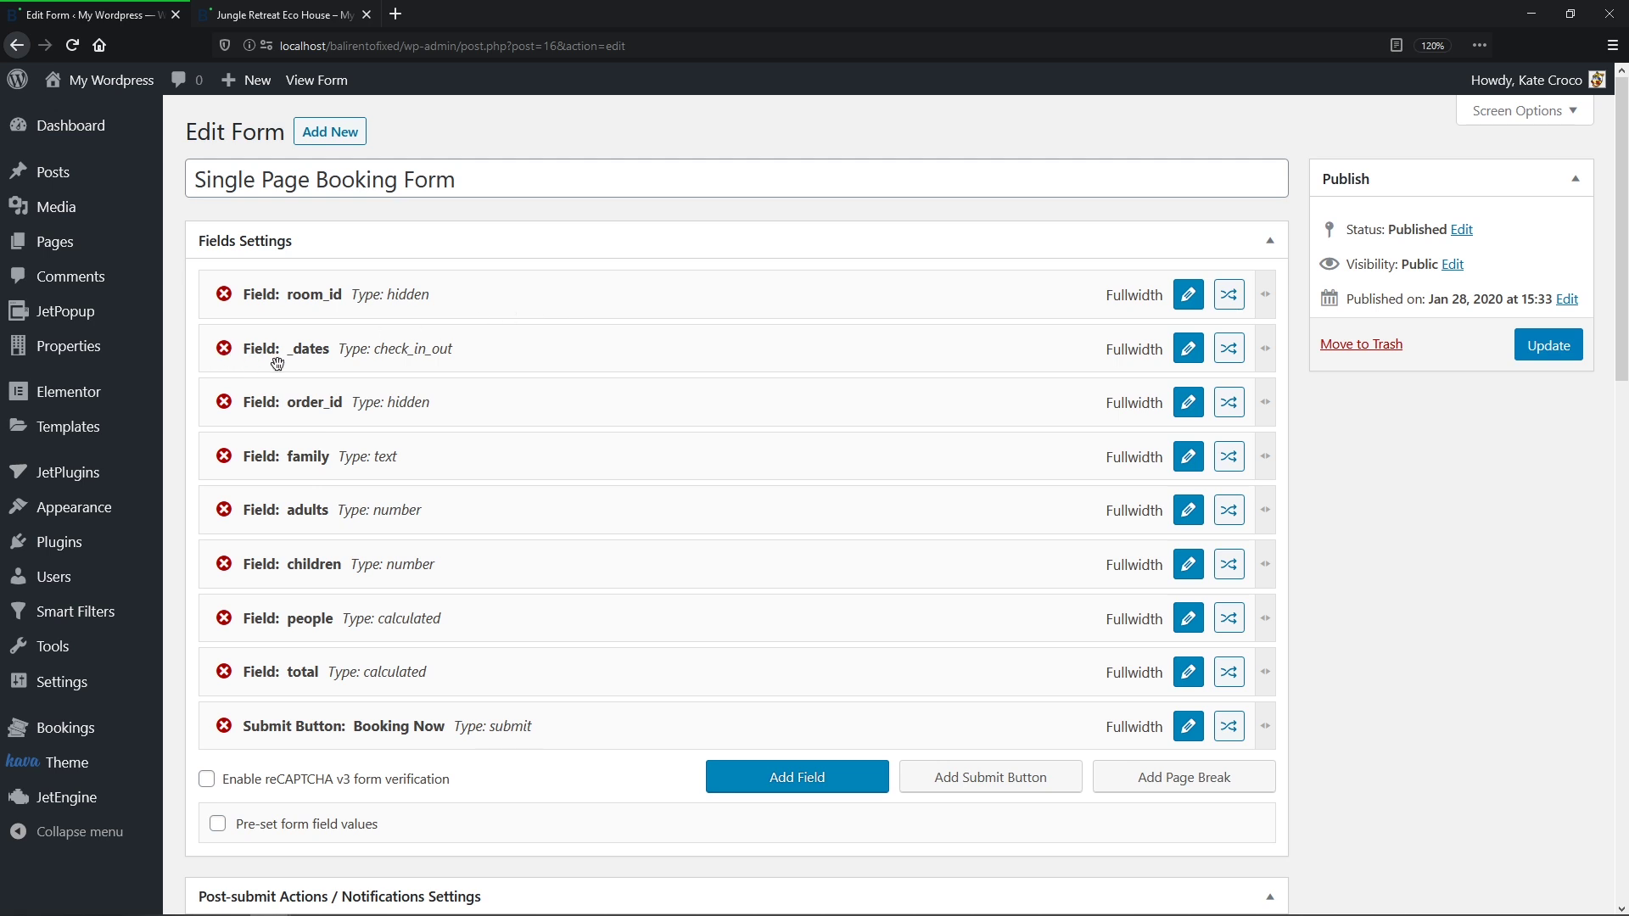
{"action": "left_click", "coordinate": [1188, 352]}
{"action": "middle_click", "coordinate": [1196, 358]}
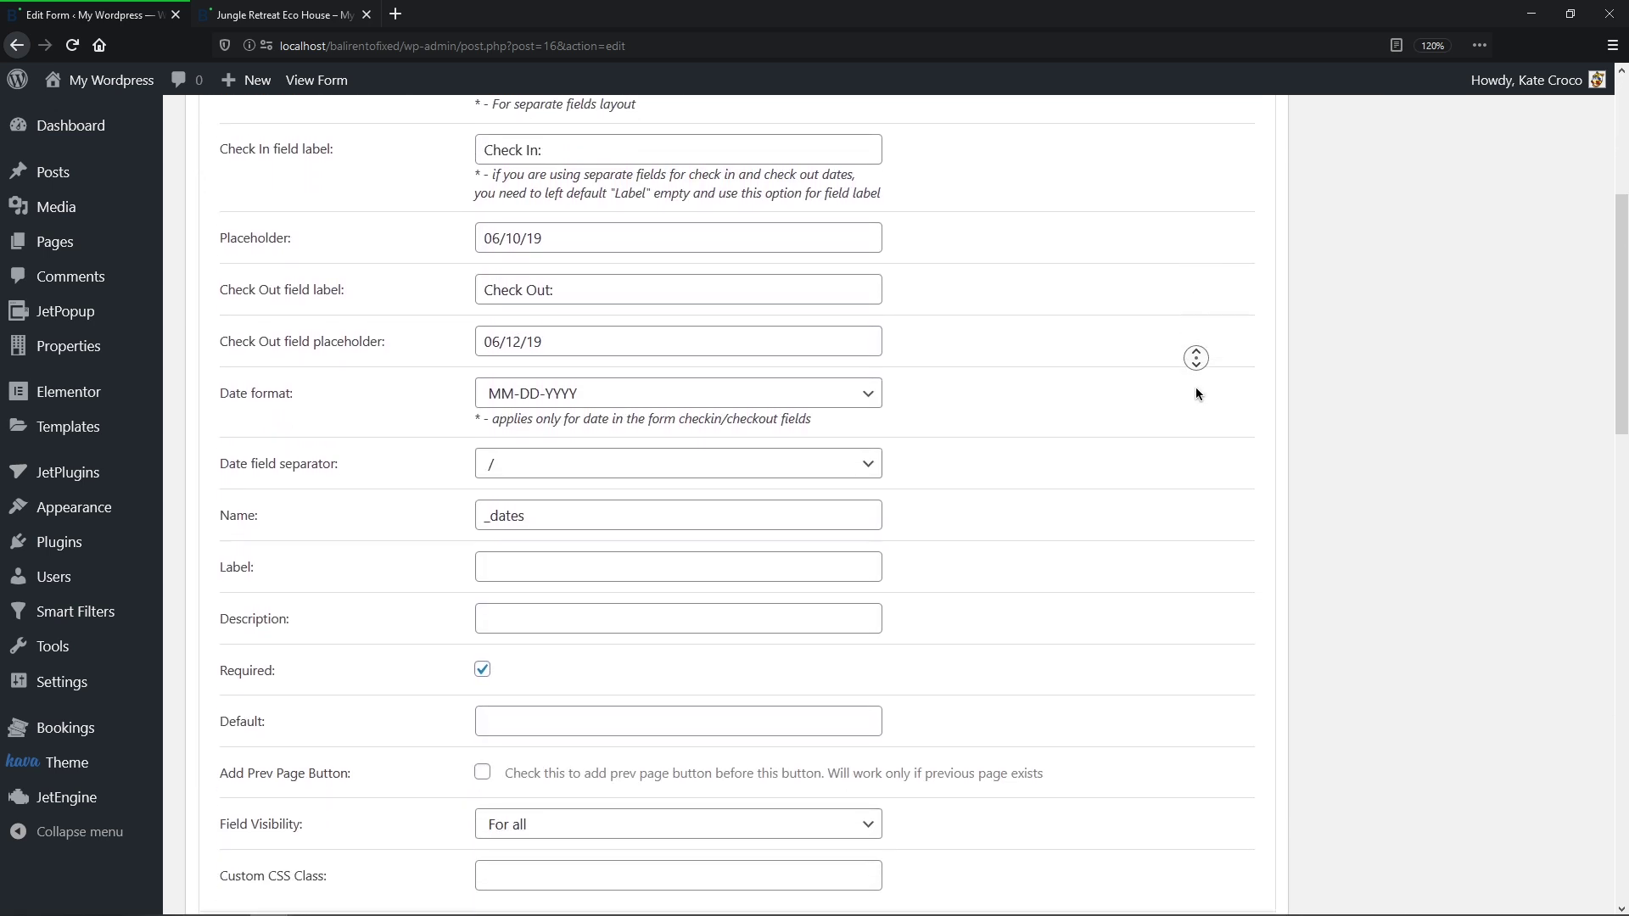
{"action": "middle_click", "coordinate": [1196, 388]}
{"action": "left_click", "coordinate": [365, 761]}
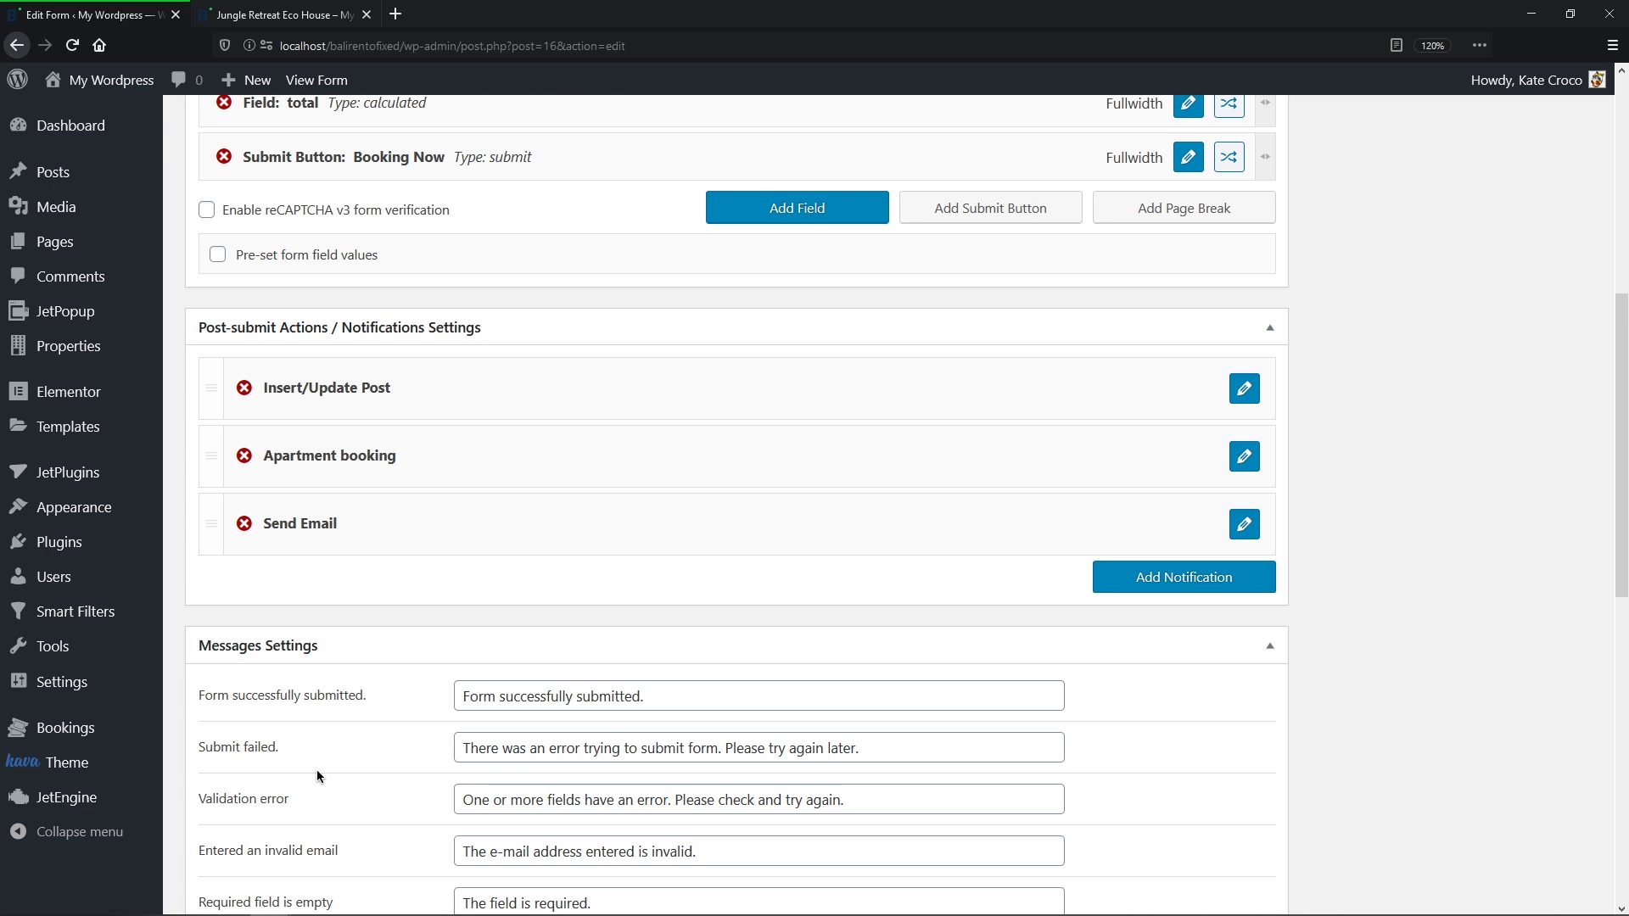
{"action": "middle_click", "coordinate": [317, 770]}
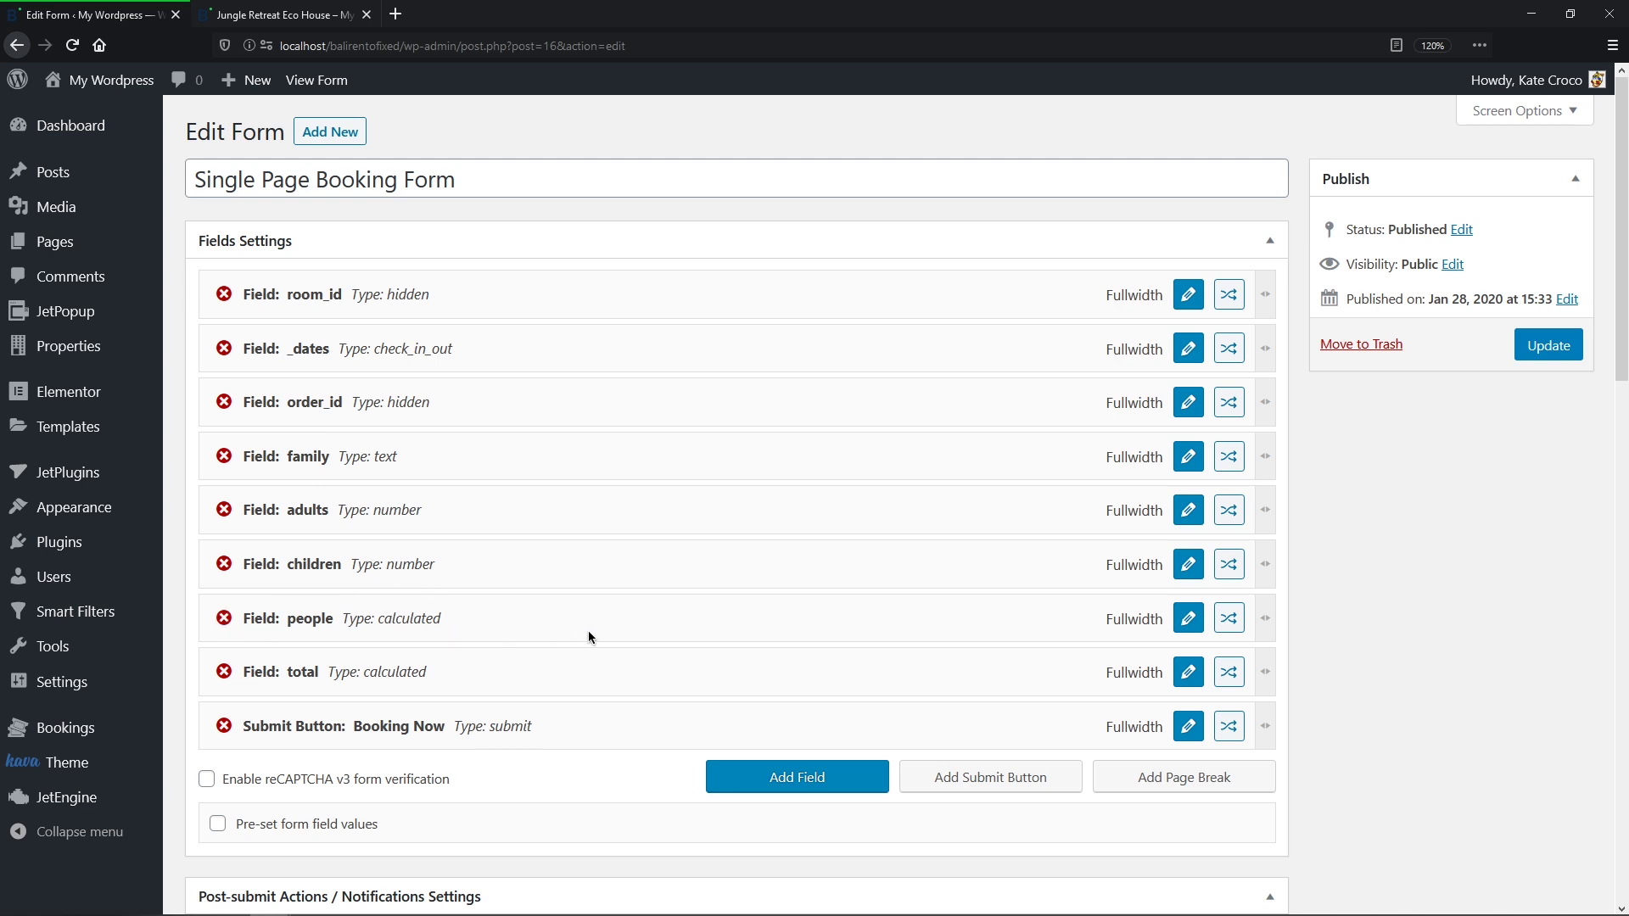
Step: Review the people field's formula combining adults and children, then apply its settings
{"action": "left_click", "coordinate": [1185, 632]}
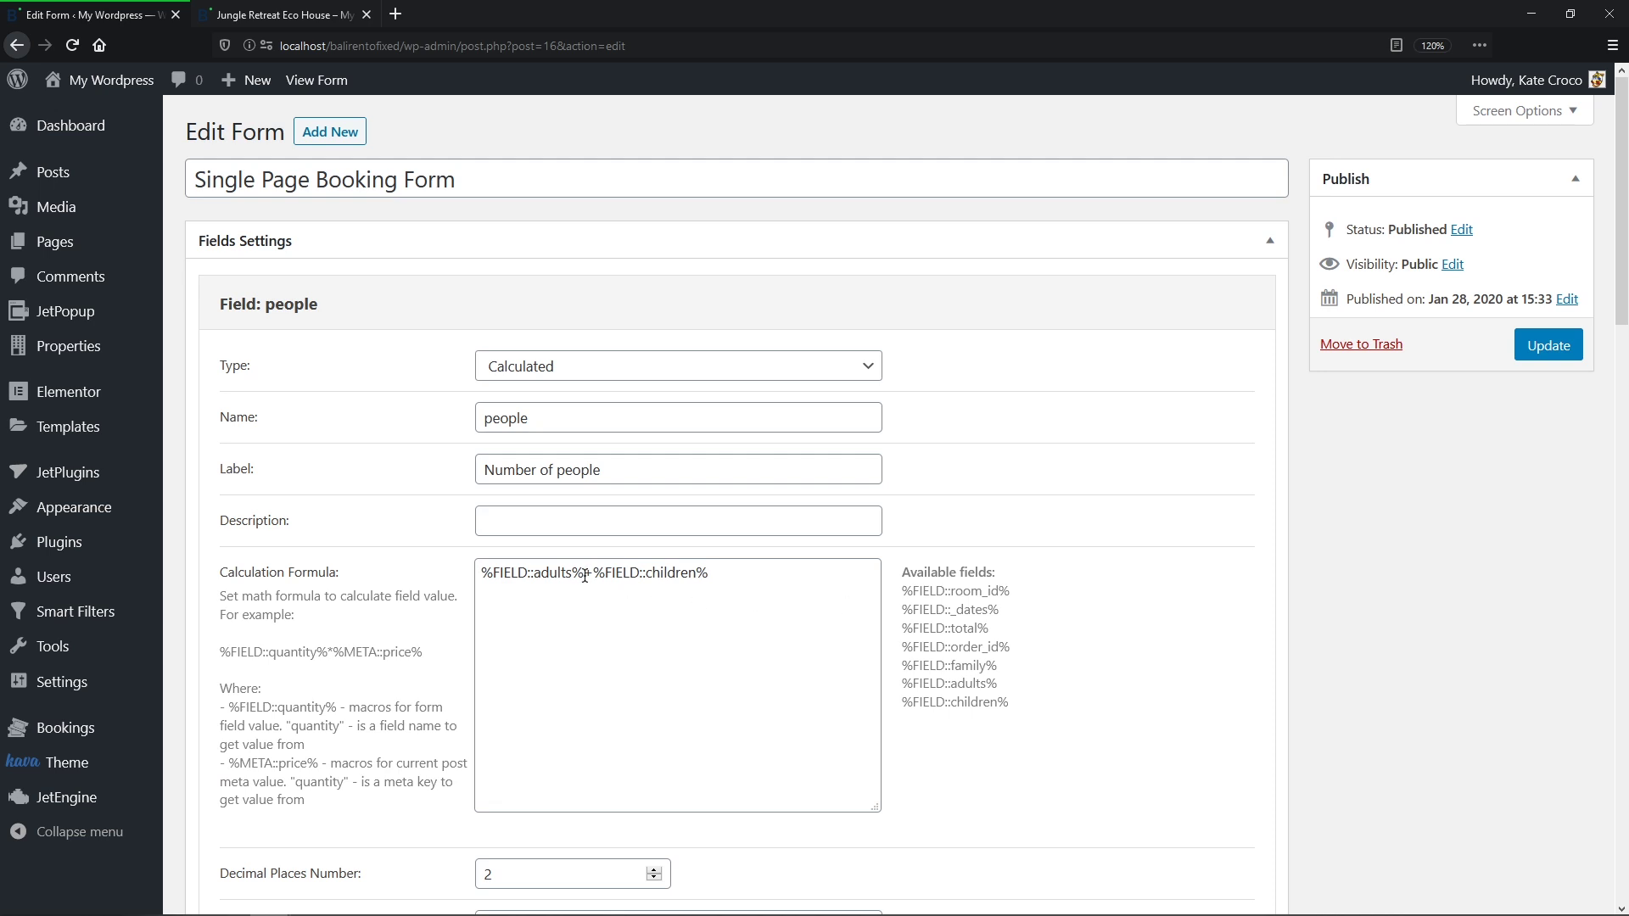
{"action": "left_click_drag", "start_coordinate": [573, 573], "coordinate": [534, 574]}
{"action": "left_click_drag", "start_coordinate": [697, 574], "coordinate": [647, 574]}
{"action": "left_click", "coordinate": [712, 573]}
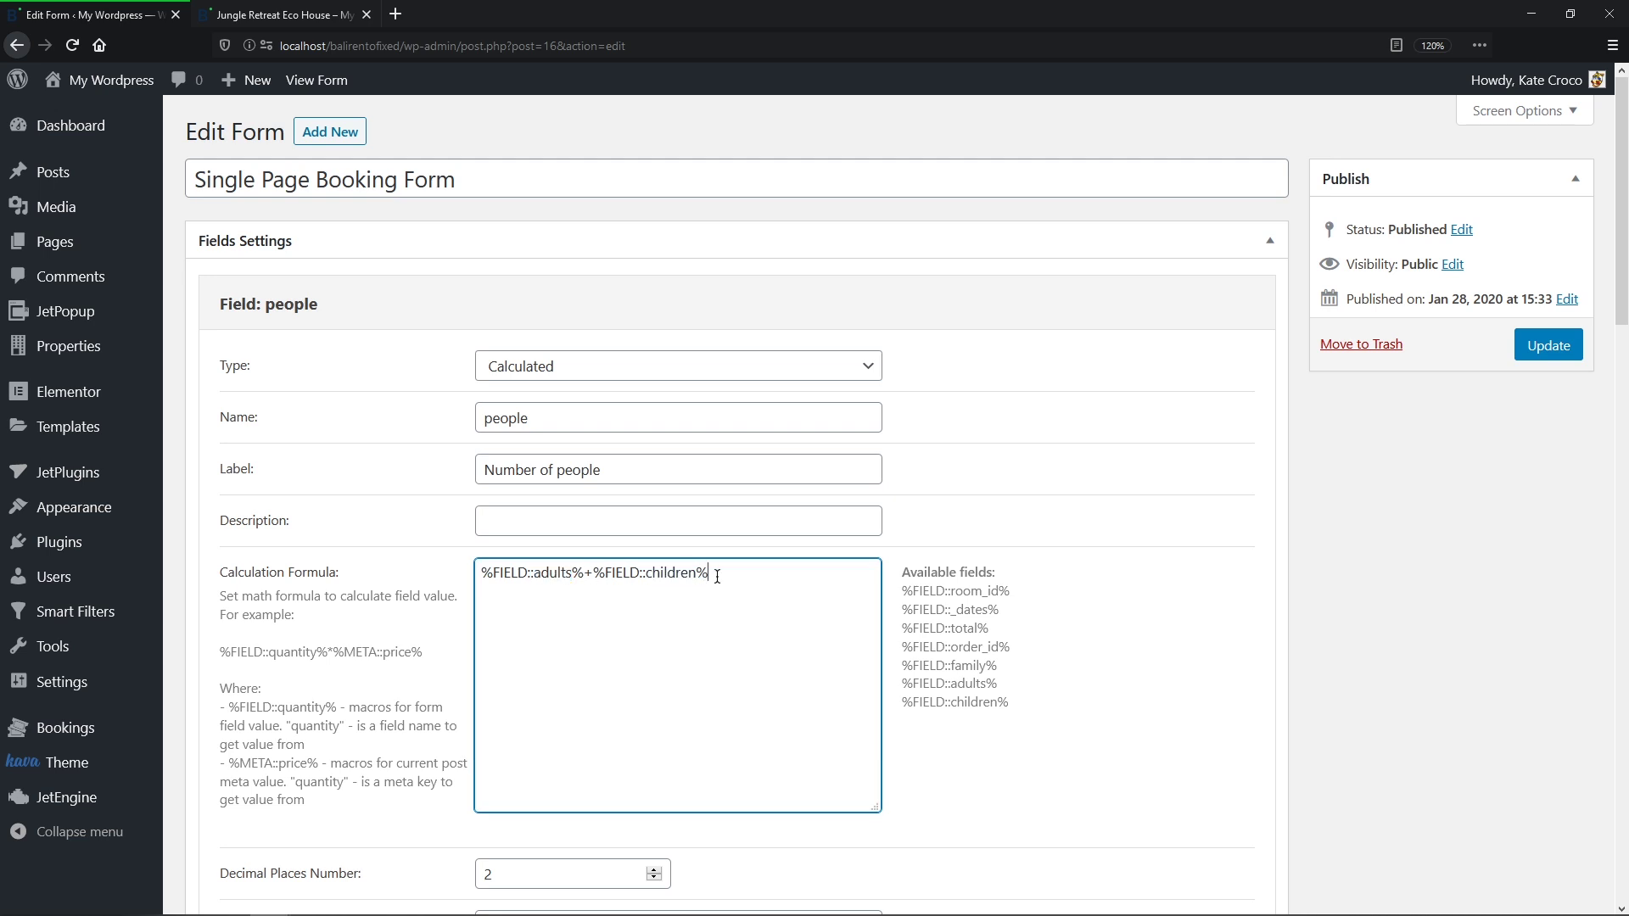
{"action": "scroll", "coordinate": [717, 586], "scroll_direction": "down", "scroll_amount": 6}
{"action": "left_click", "coordinate": [255, 703]}
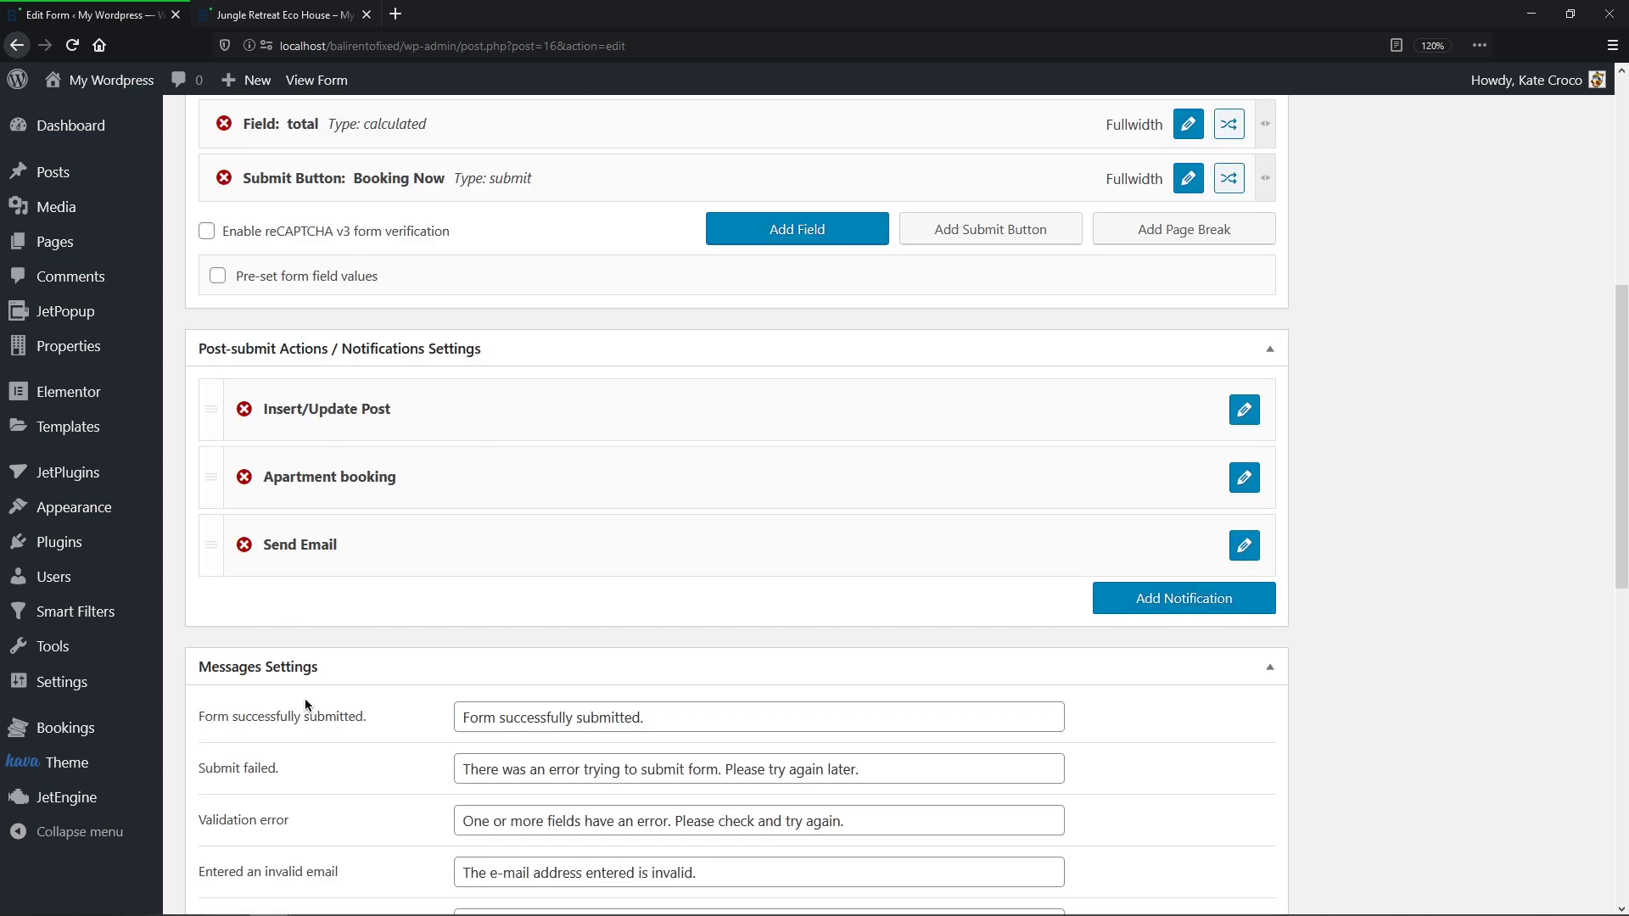
{"action": "scroll", "coordinate": [314, 594], "scroll_direction": "up", "scroll_amount": 3}
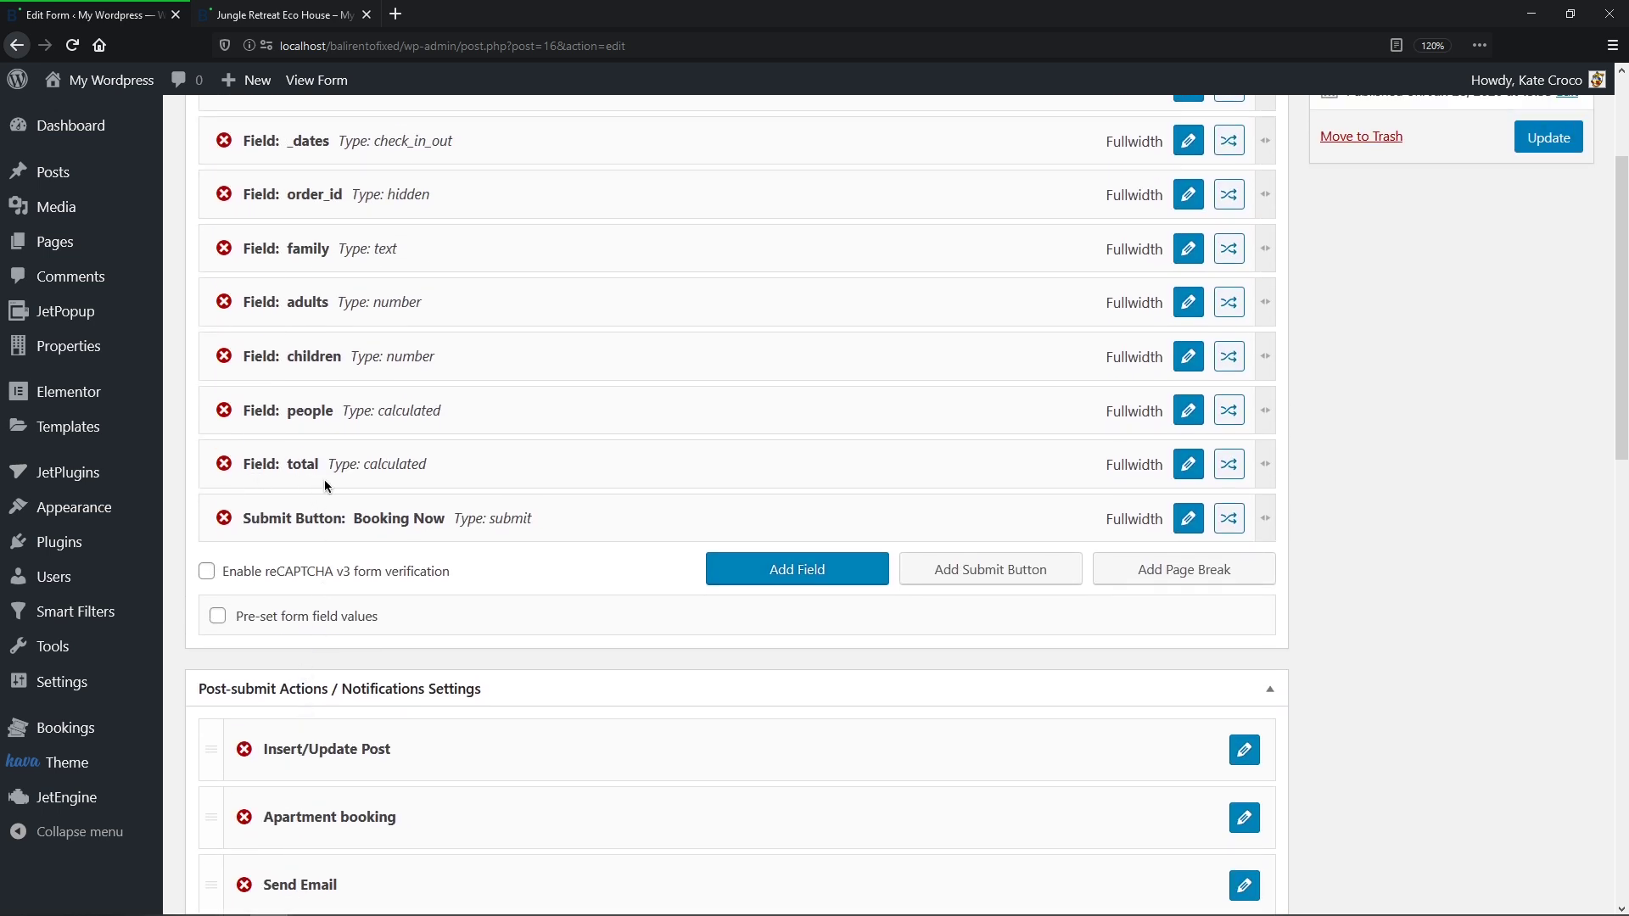
Step: Inspect the total field's formula, _dates multiplied by _apartment_price, then close it
{"action": "left_click", "coordinate": [1188, 464]}
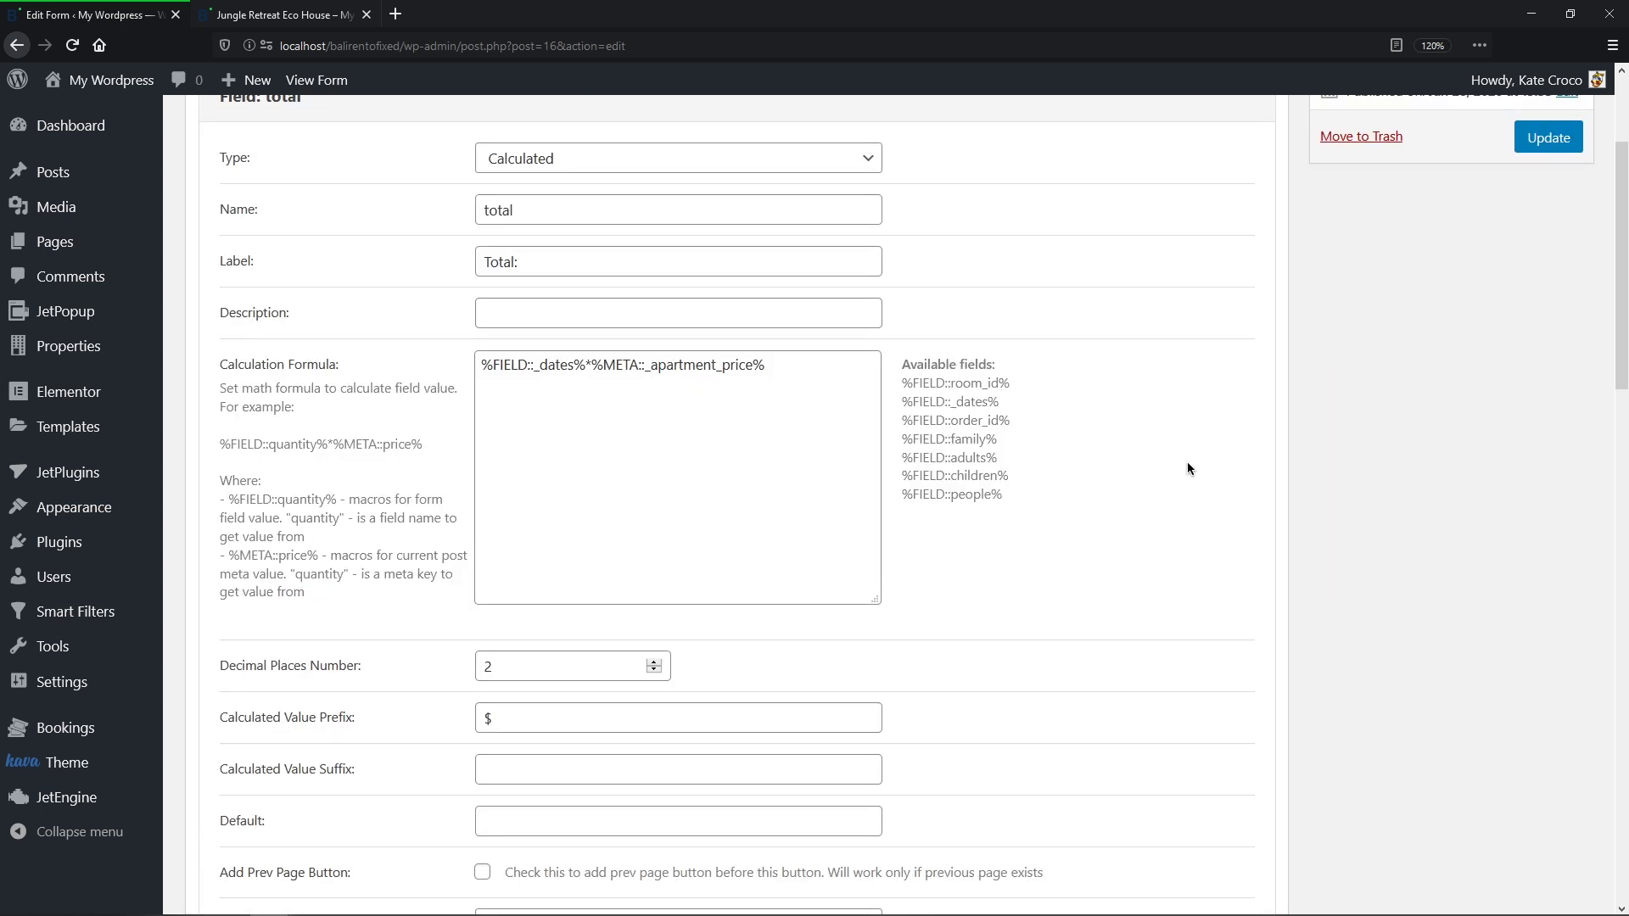
{"action": "left_click_drag", "start_coordinate": [575, 373], "coordinate": [538, 373]}
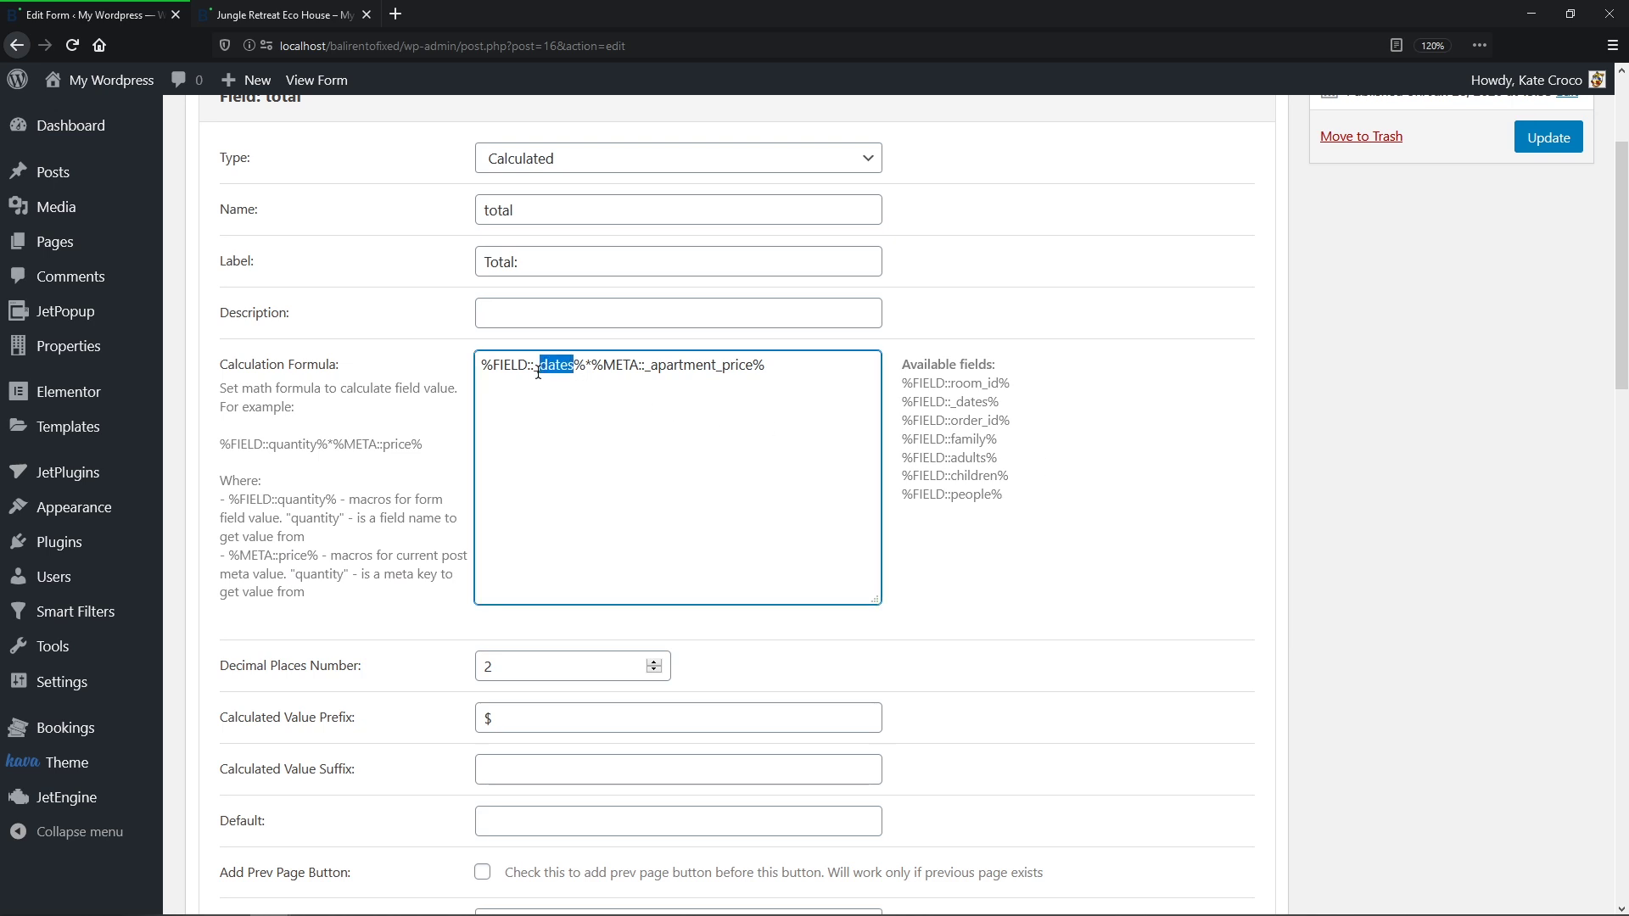
{"action": "left_click_drag", "start_coordinate": [753, 367], "coordinate": [647, 367]}
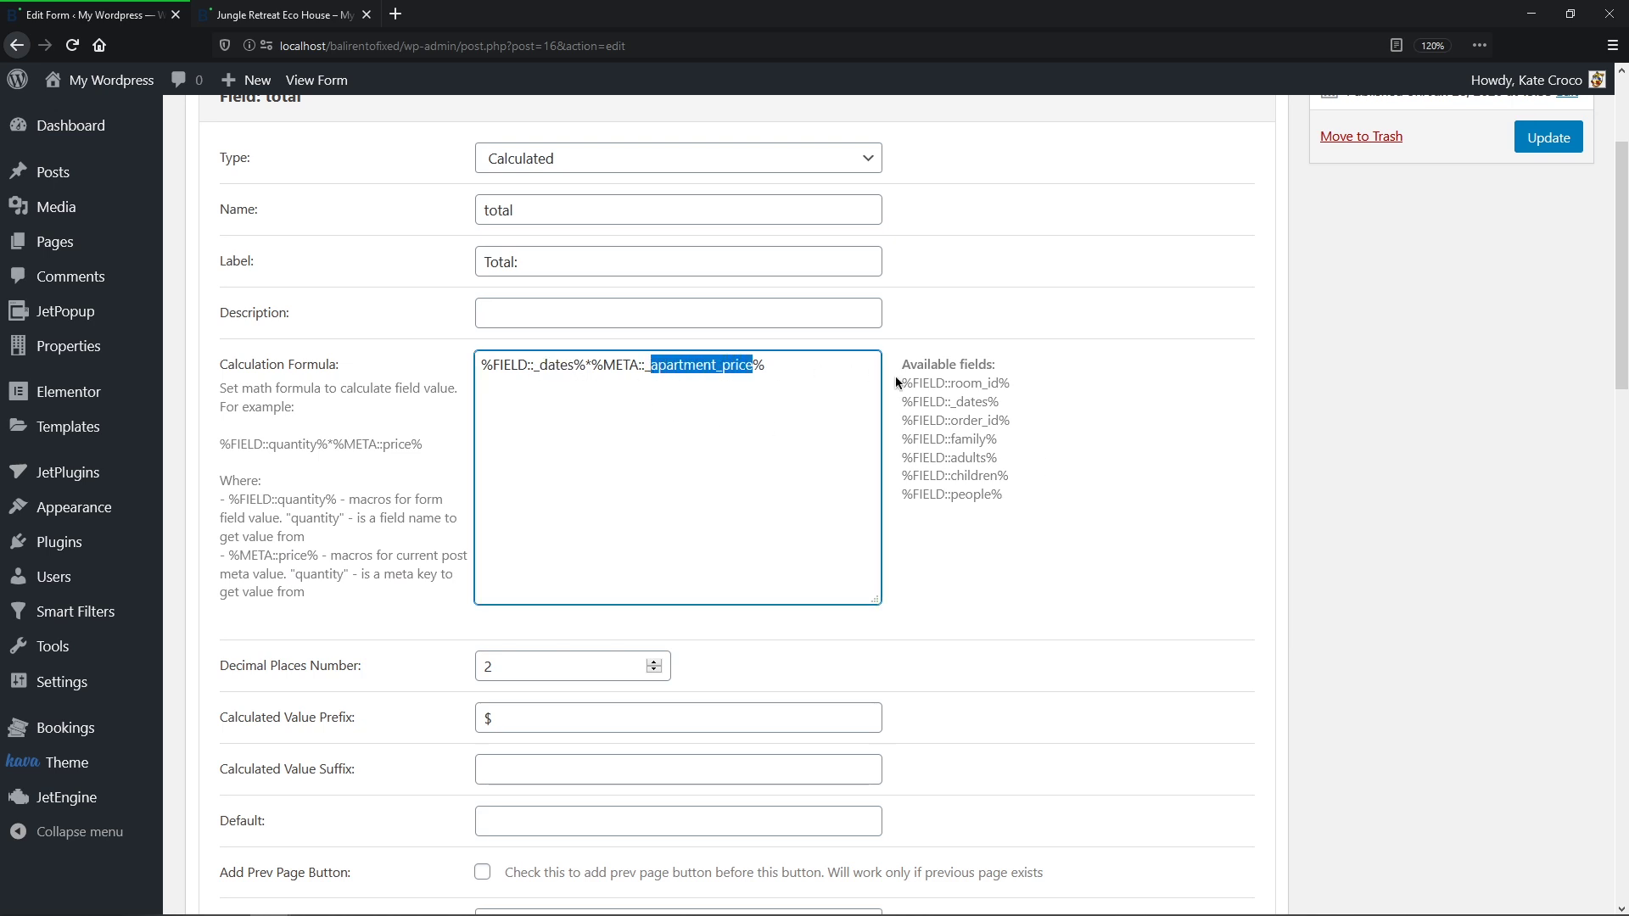
{"action": "left_click", "coordinate": [1006, 379]}
{"action": "scroll", "coordinate": [1008, 390], "scroll_direction": "down", "scroll_amount": 5}
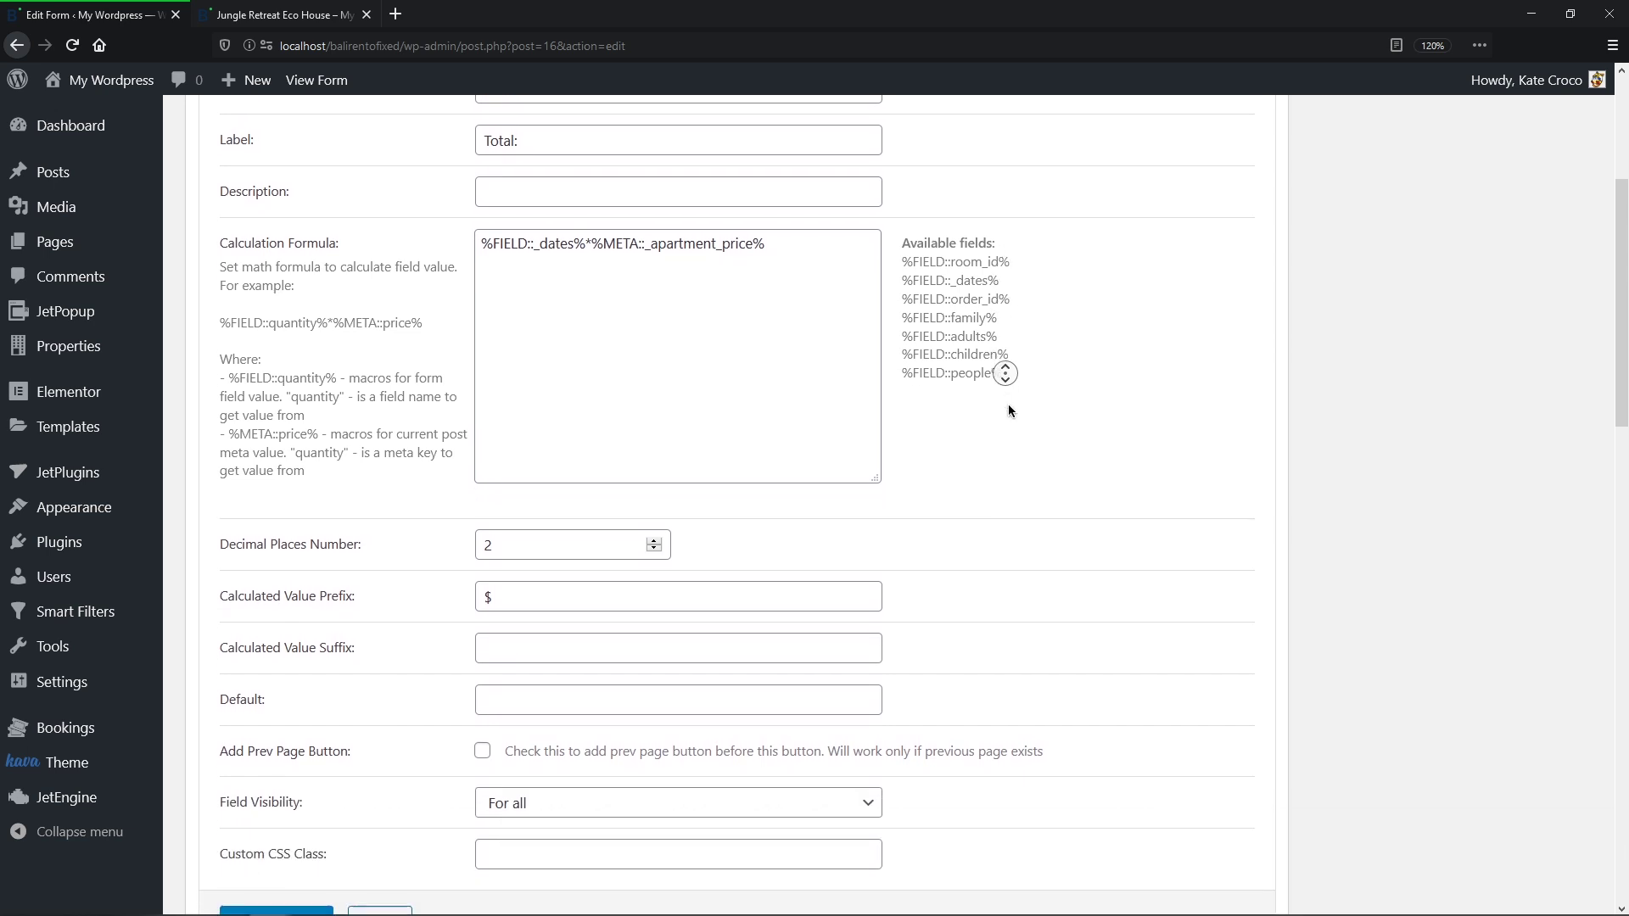
{"action": "left_click", "coordinate": [311, 808]}
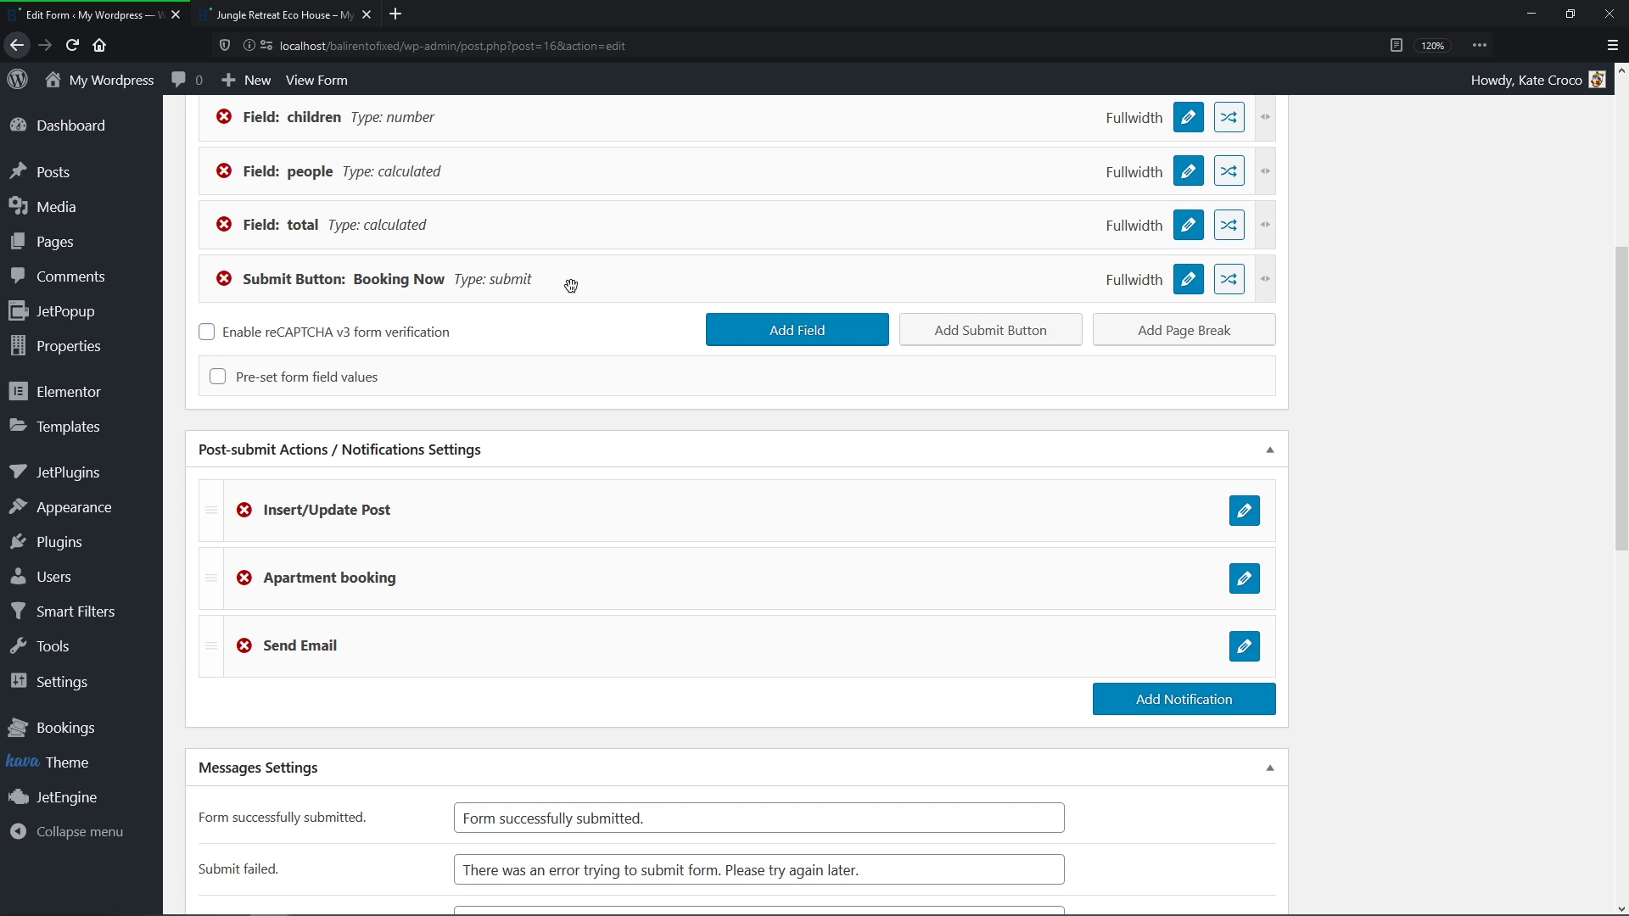
Step: Add two fields and make the first a Repeatable Fields Group Start named repeater_start
{"action": "left_click", "coordinate": [751, 336]}
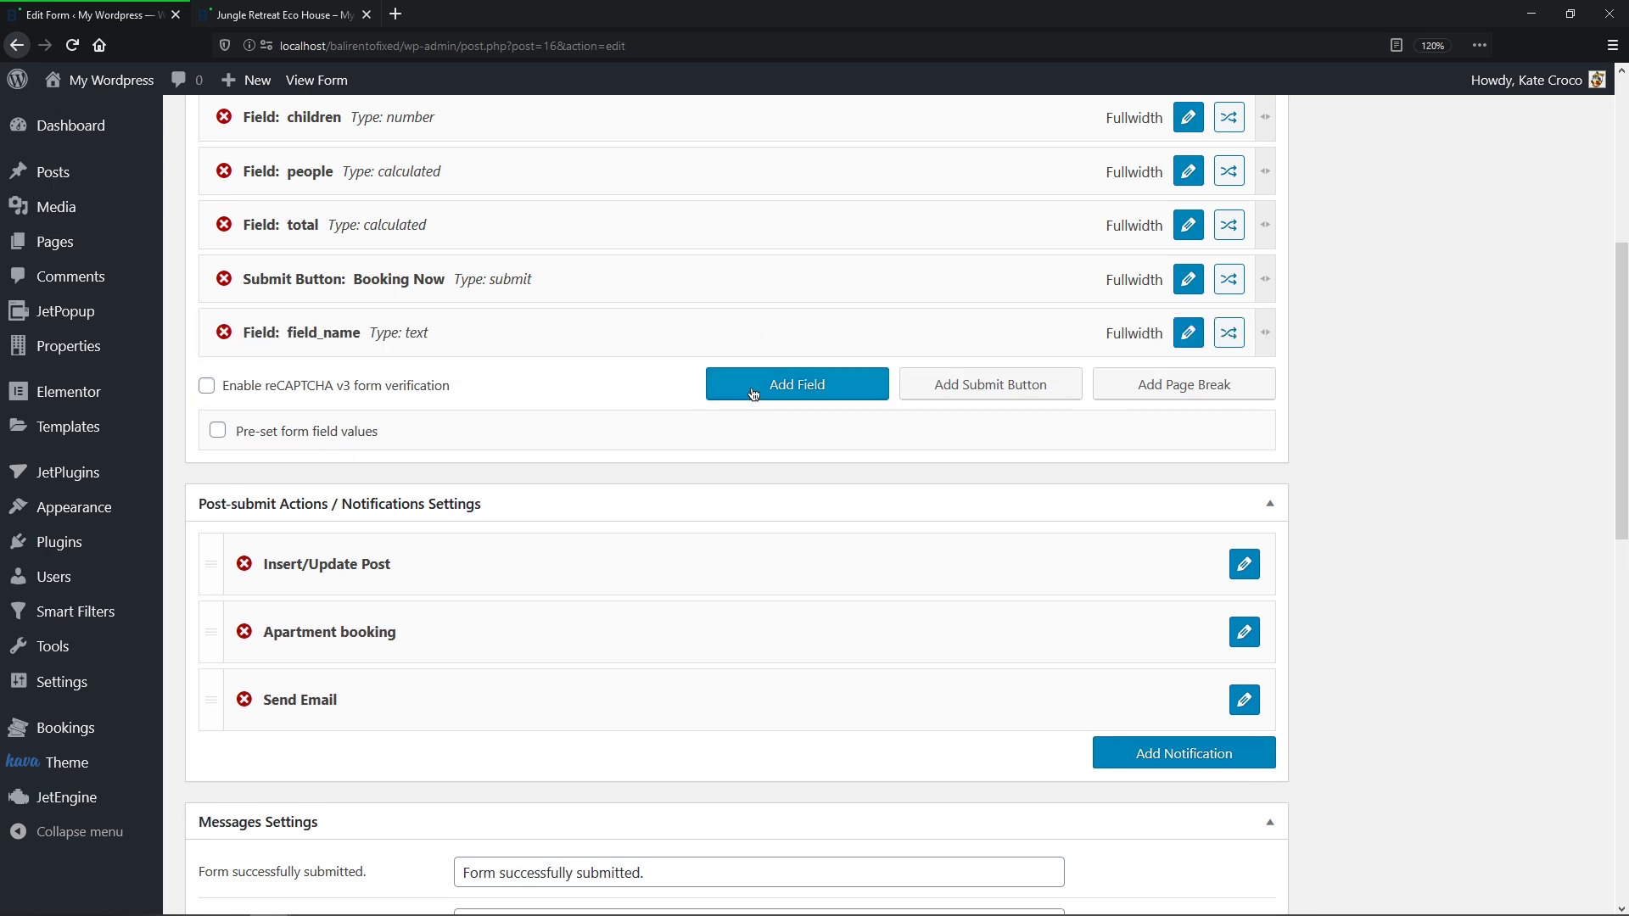
{"action": "left_click", "coordinate": [753, 392]}
{"action": "left_click", "coordinate": [1178, 339]}
{"action": "middle_click", "coordinate": [1179, 339]}
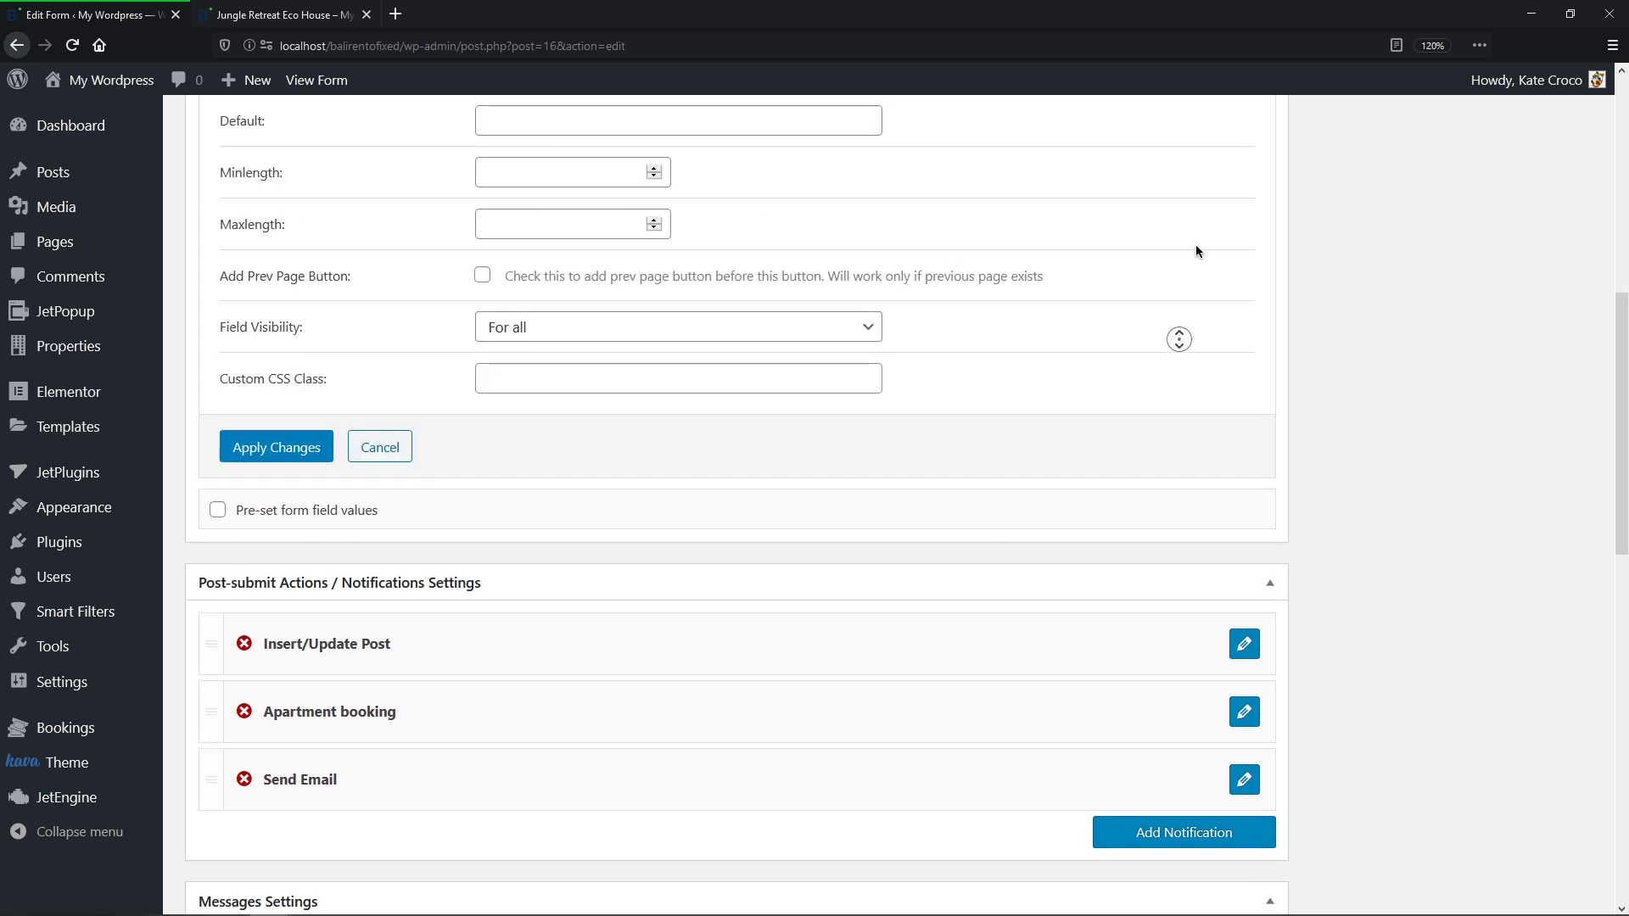
{"action": "left_click", "coordinate": [877, 366]}
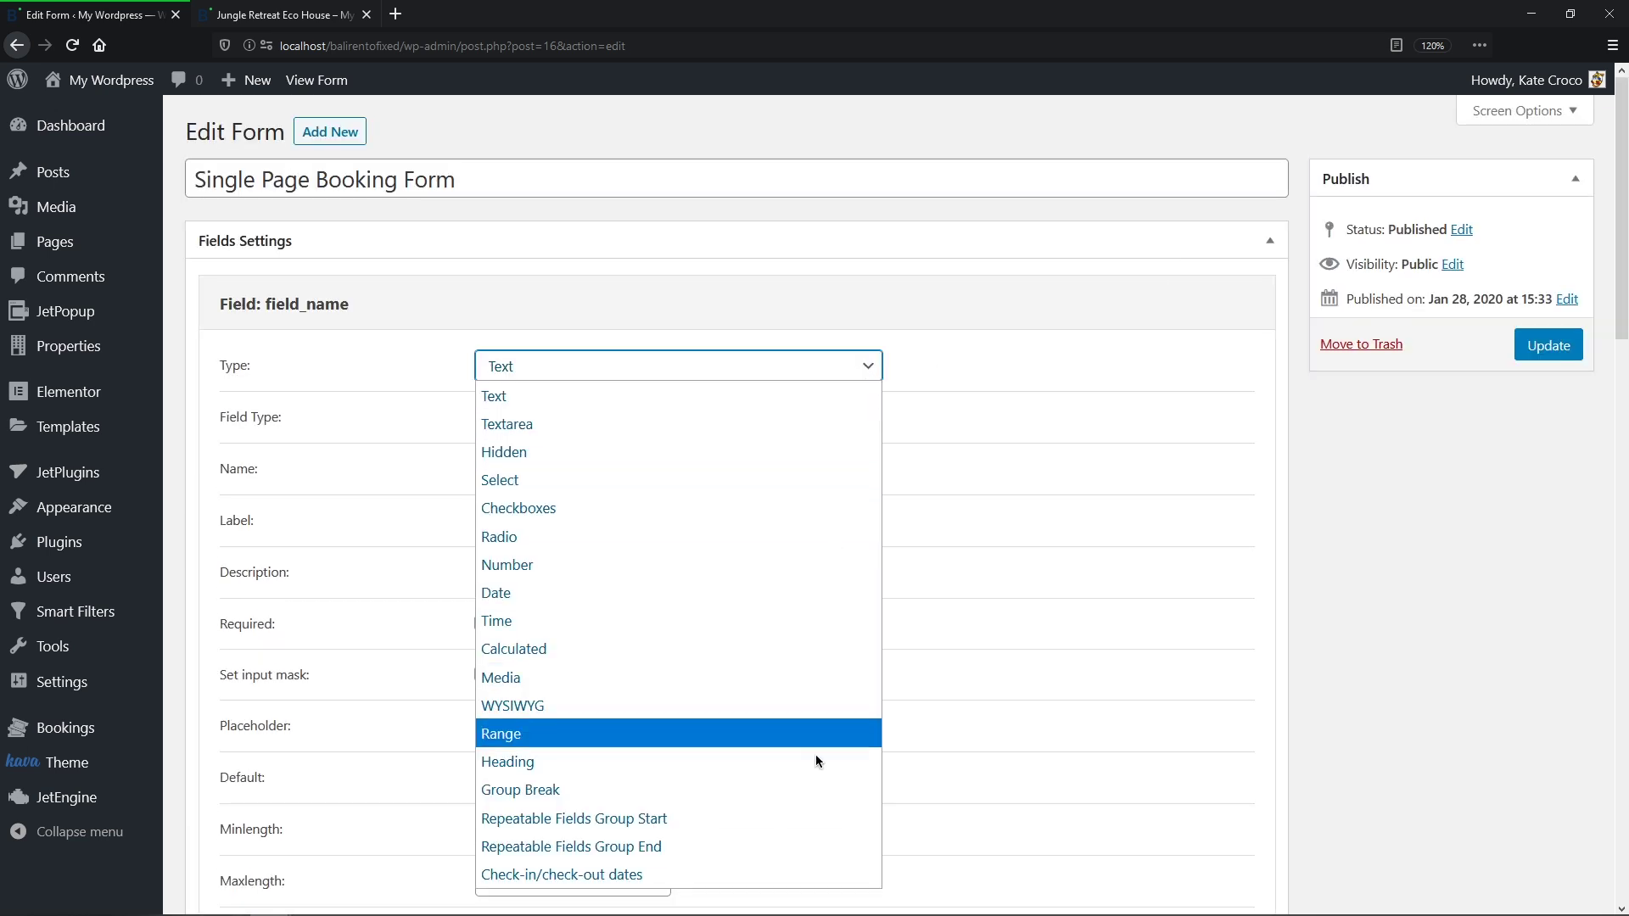
{"action": "left_click", "coordinate": [825, 814]}
{"action": "left_click", "coordinate": [626, 409]}
{"action": "double_click", "coordinate": [626, 409]}
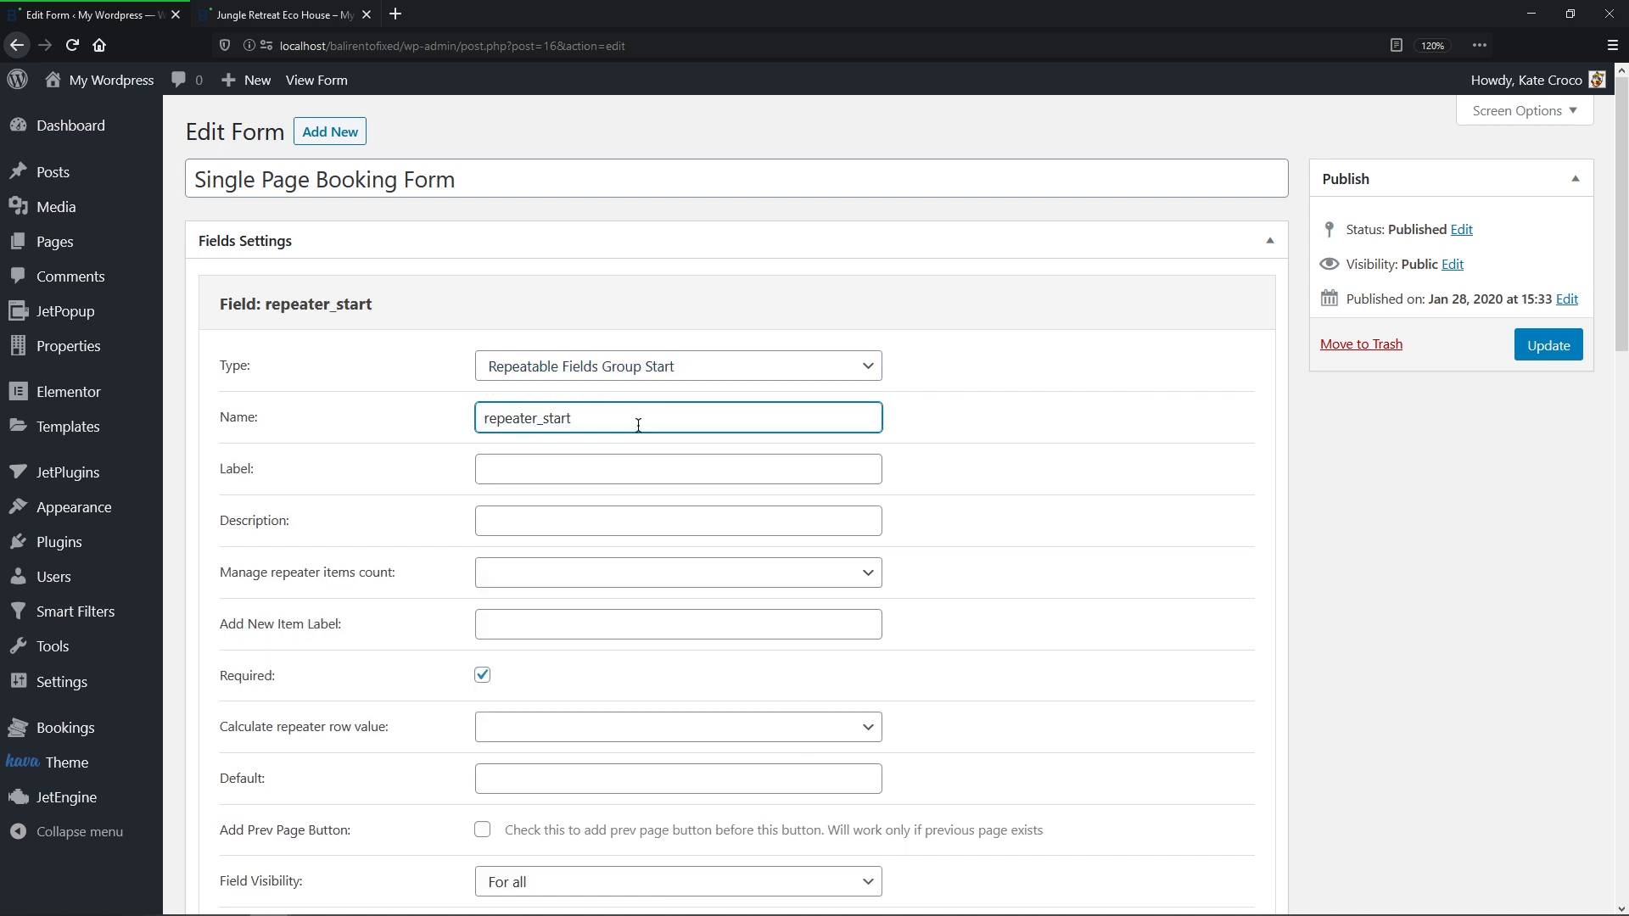
{"action": "type", "text": "repeater_start"}
{"action": "scroll", "coordinate": [637, 429], "scroll_direction": "down", "scroll_amount": 3}
{"action": "left_click", "coordinate": [289, 743]}
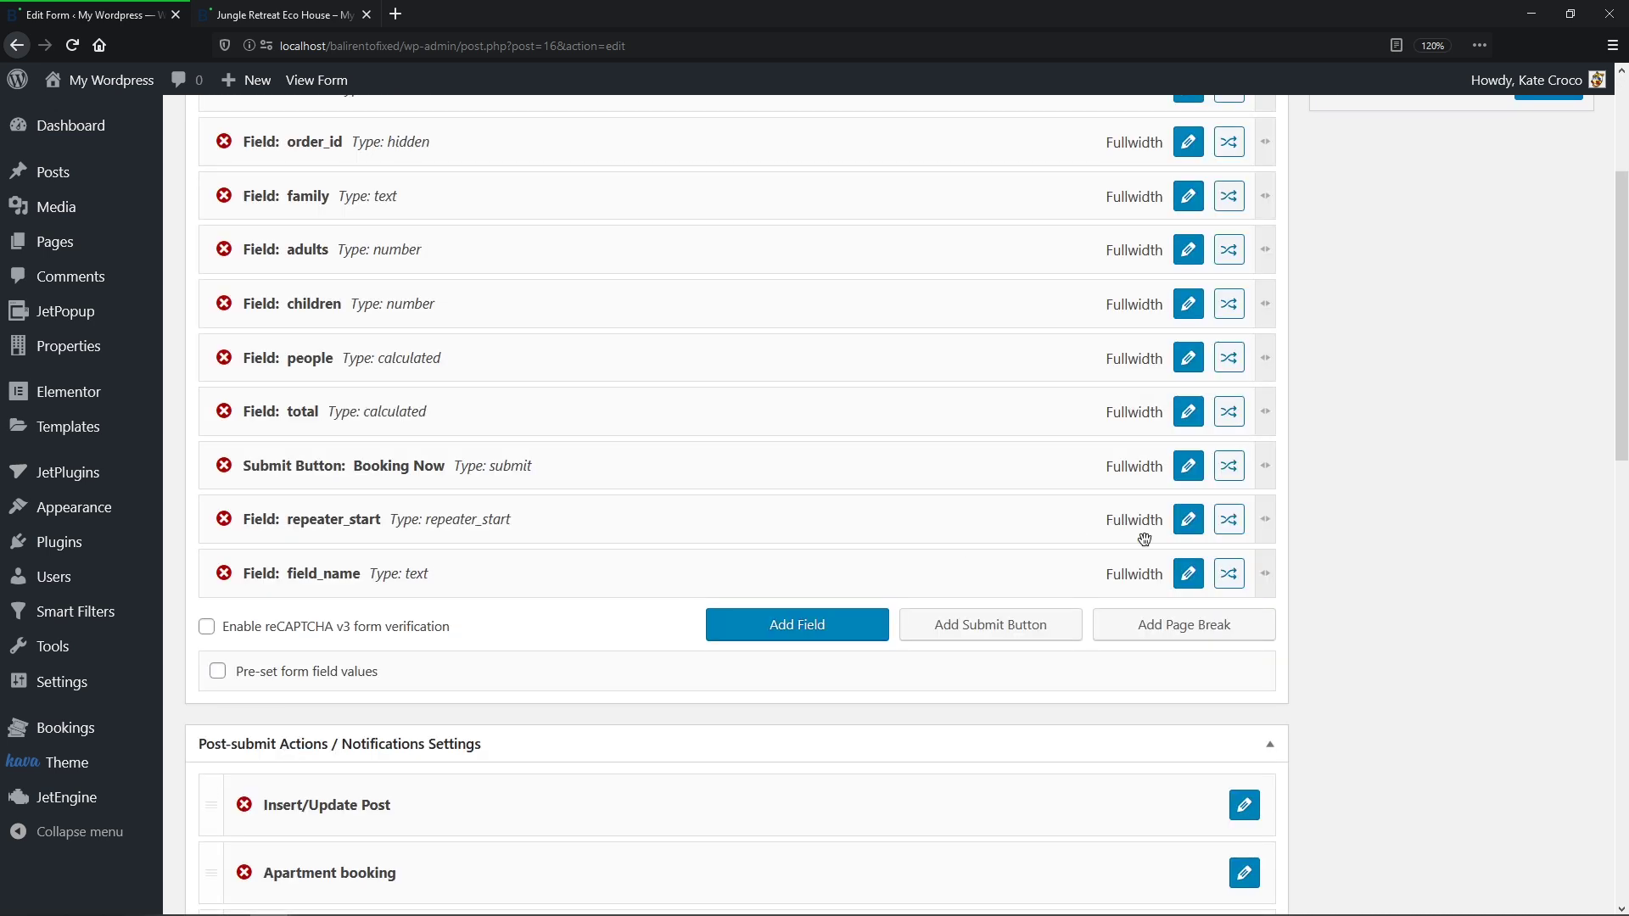
Step: Make the second new field a Repeatable Fields Group End
{"action": "left_click", "coordinate": [1179, 573]}
{"action": "left_click", "coordinate": [593, 106]}
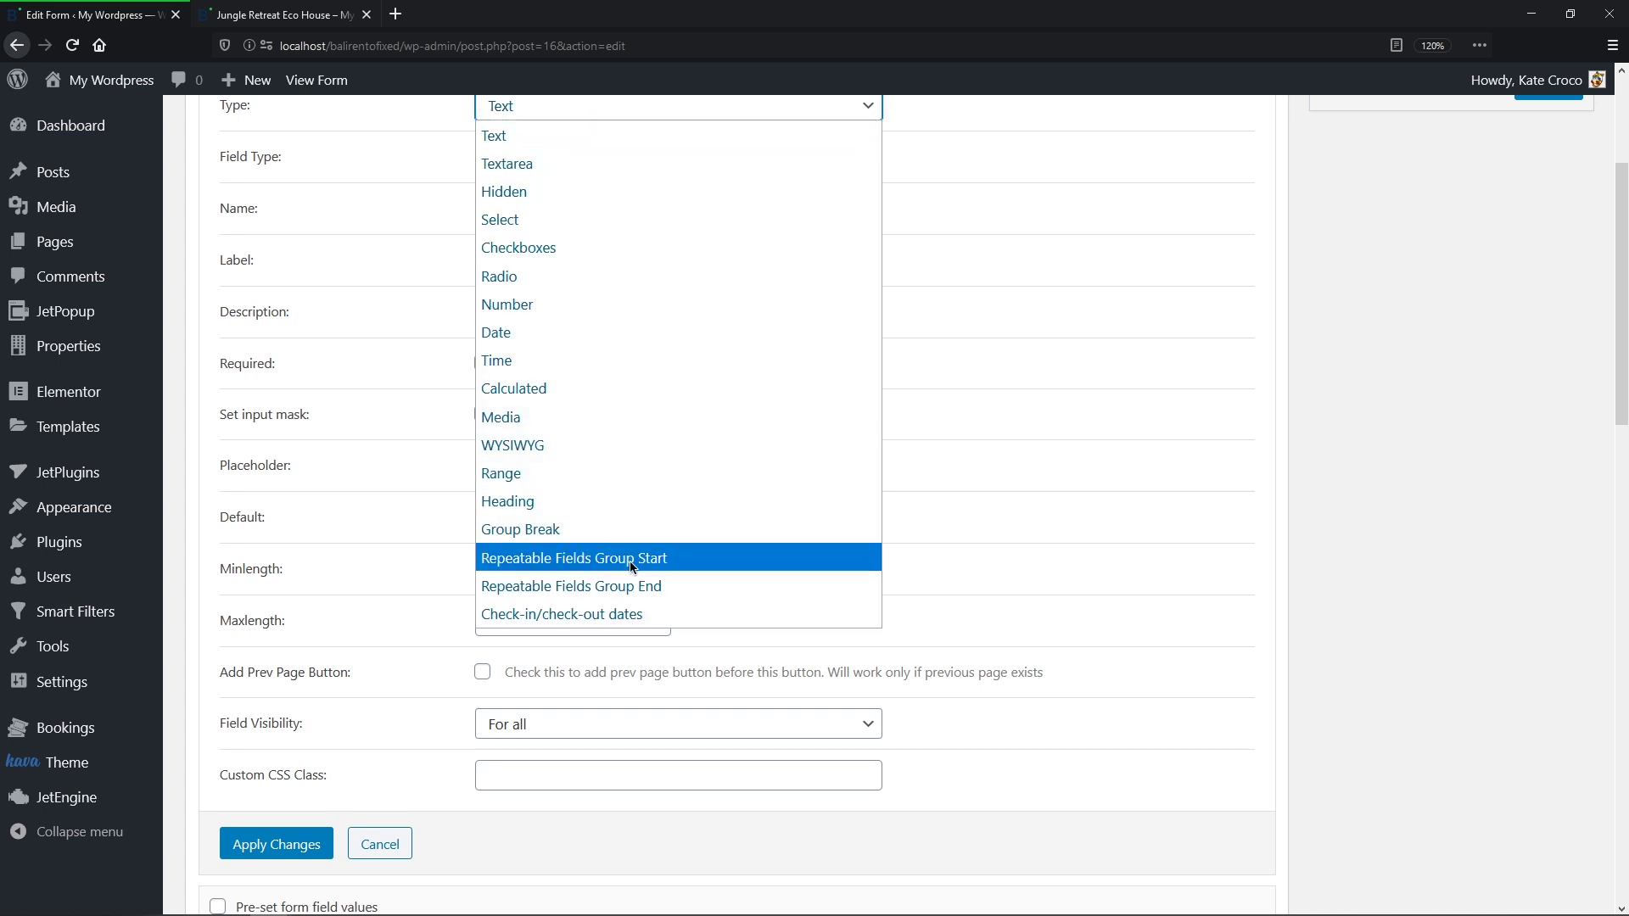
{"action": "left_click", "coordinate": [626, 587]}
{"action": "middle_click", "coordinate": [611, 434]}
{"action": "scroll", "coordinate": [606, 398], "scroll_direction": "up", "scroll_amount": 2}
{"action": "left_click", "coordinate": [283, 373]}
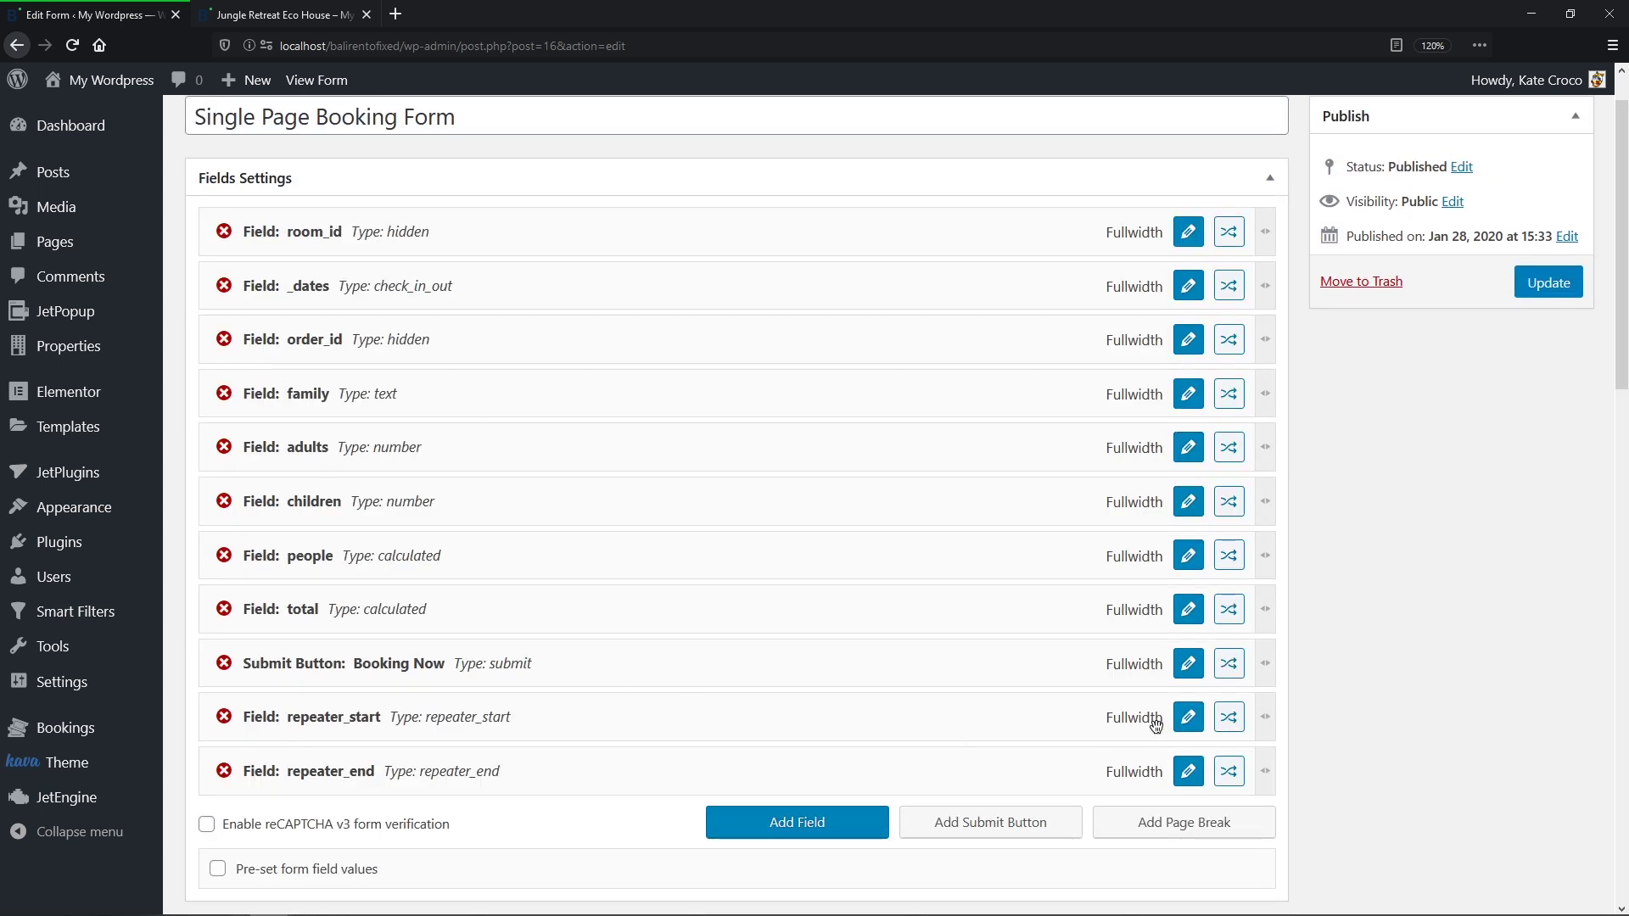
Step: Move repeater_start after order_id and repeater_end after people, wrapping family through people
{"action": "left_click_drag", "start_coordinate": [1118, 720], "coordinate": [1077, 397]}
{"action": "left_click_drag", "start_coordinate": [994, 789], "coordinate": [987, 685]}
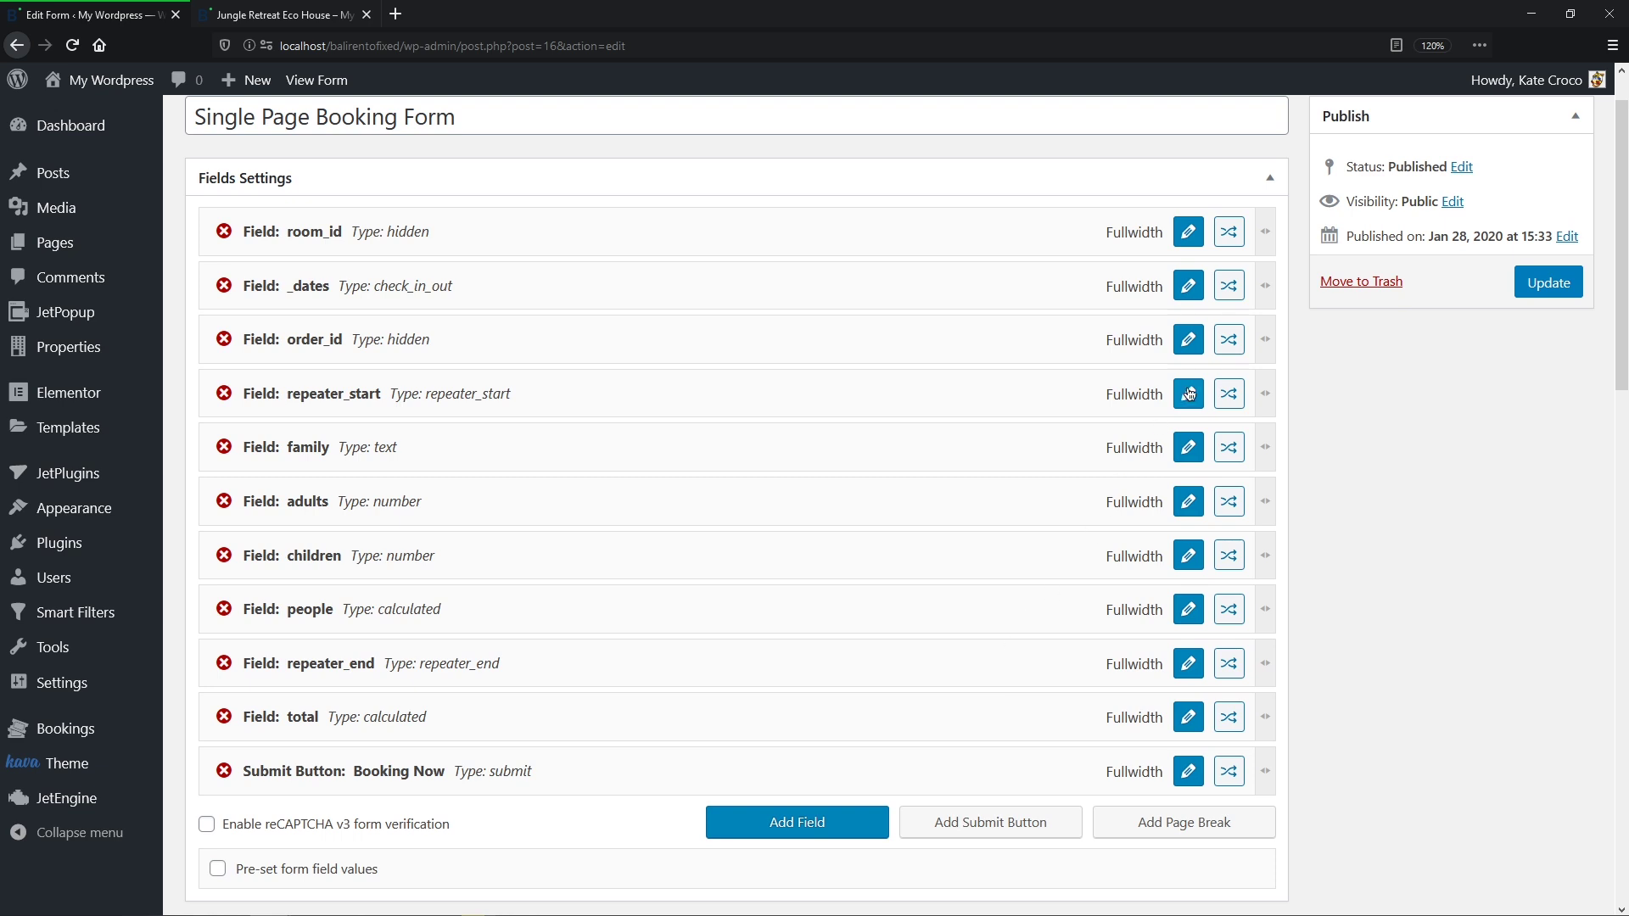
{"action": "left_click", "coordinate": [1187, 394]}
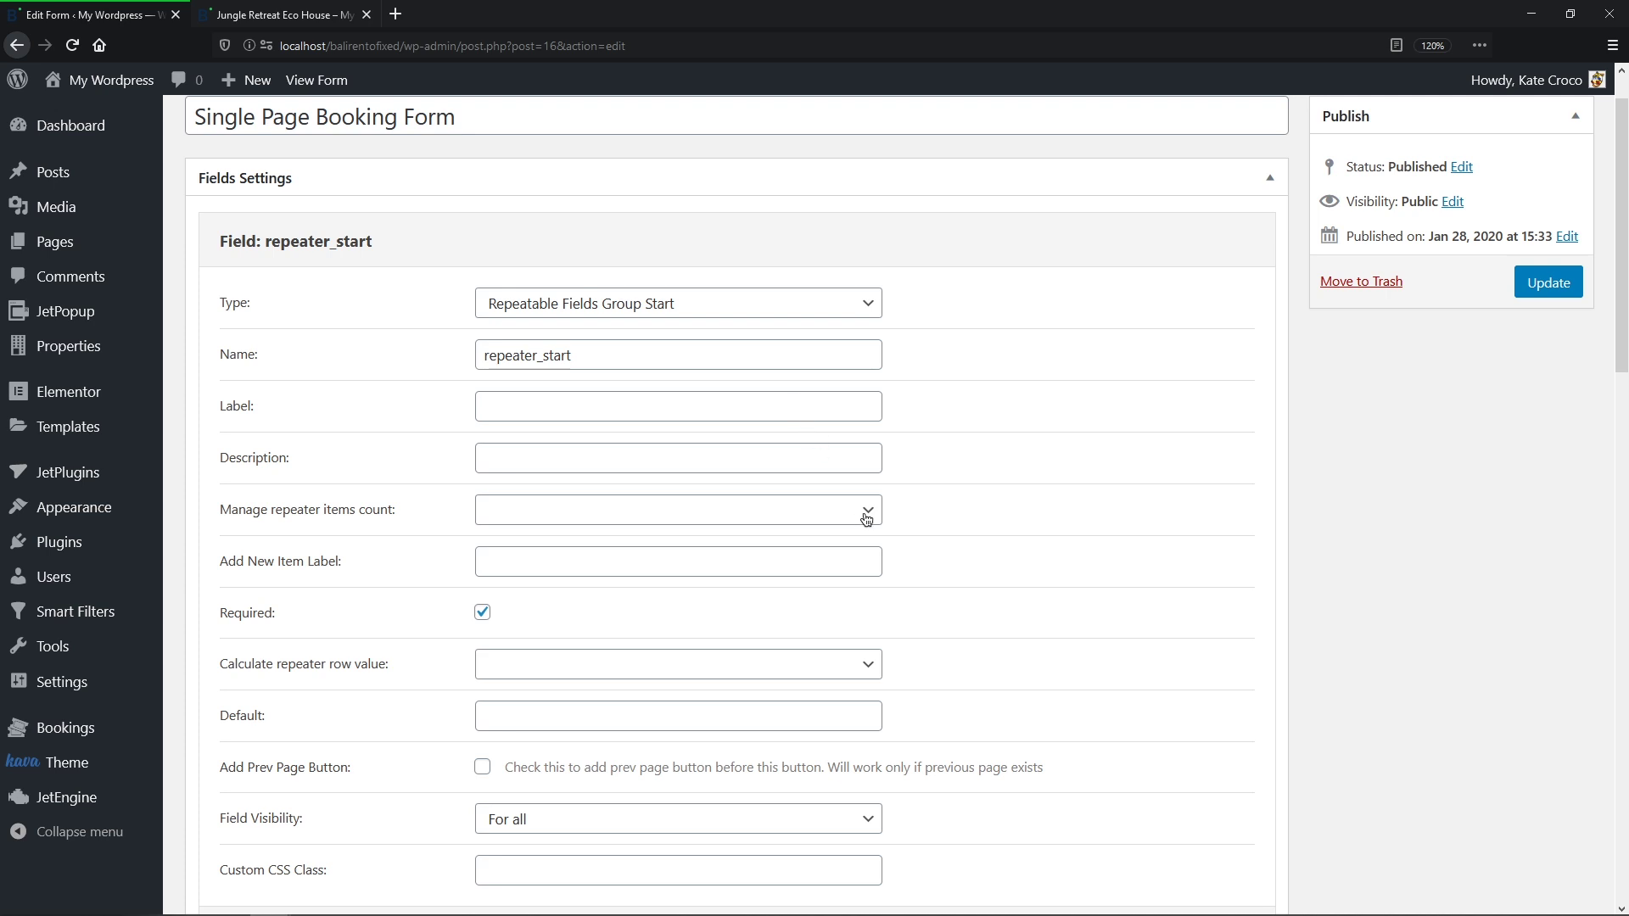
Step: Set the repeater item count to Manually with the label 'Add Information'
{"action": "left_click", "coordinate": [866, 519]}
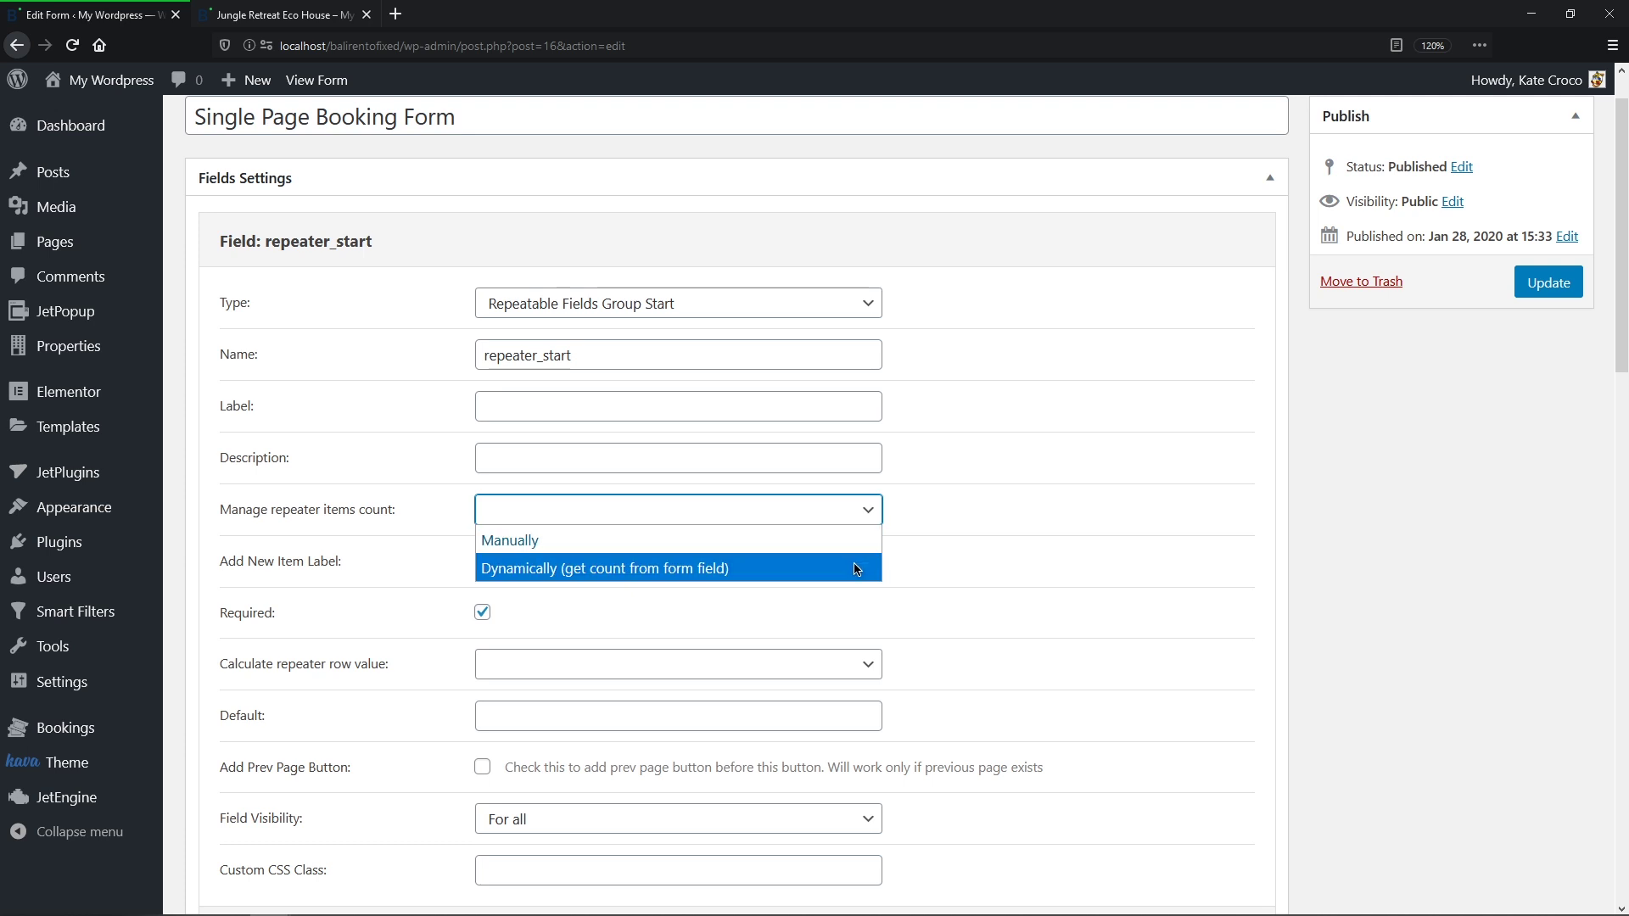
{"action": "left_click", "coordinate": [855, 543]}
{"action": "left_click", "coordinate": [833, 564]}
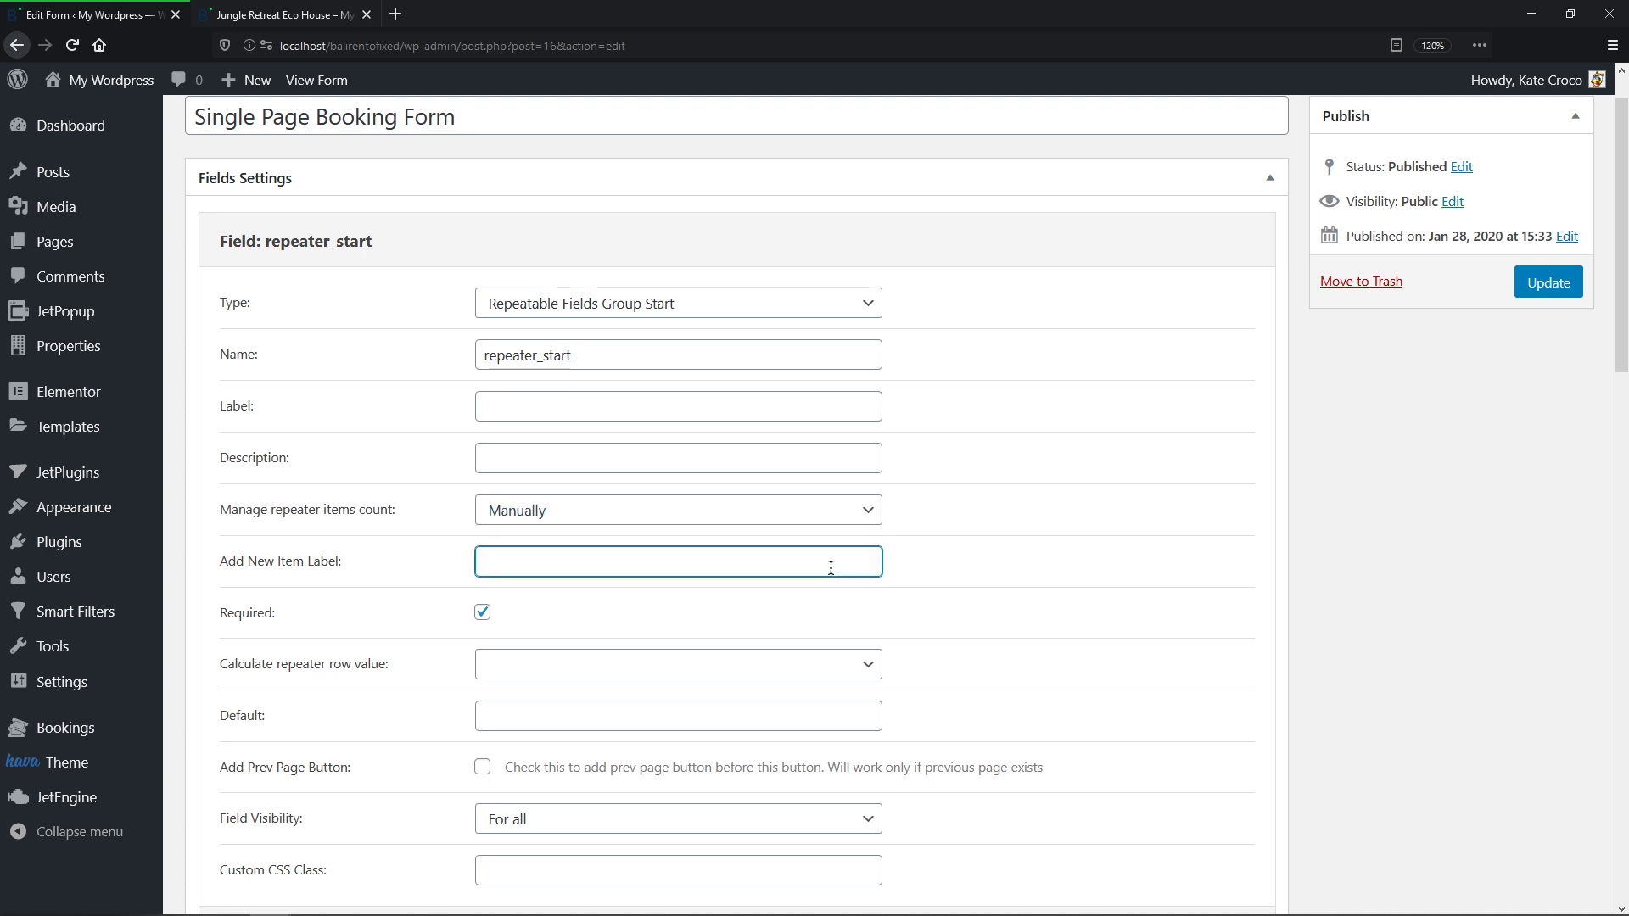
{"action": "type", "text": "Add Information"}
Step: Set a Custom row value with formula %FIELD::adults%+%FIELD::children% and apply the changes
{"action": "left_click", "coordinate": [871, 666]}
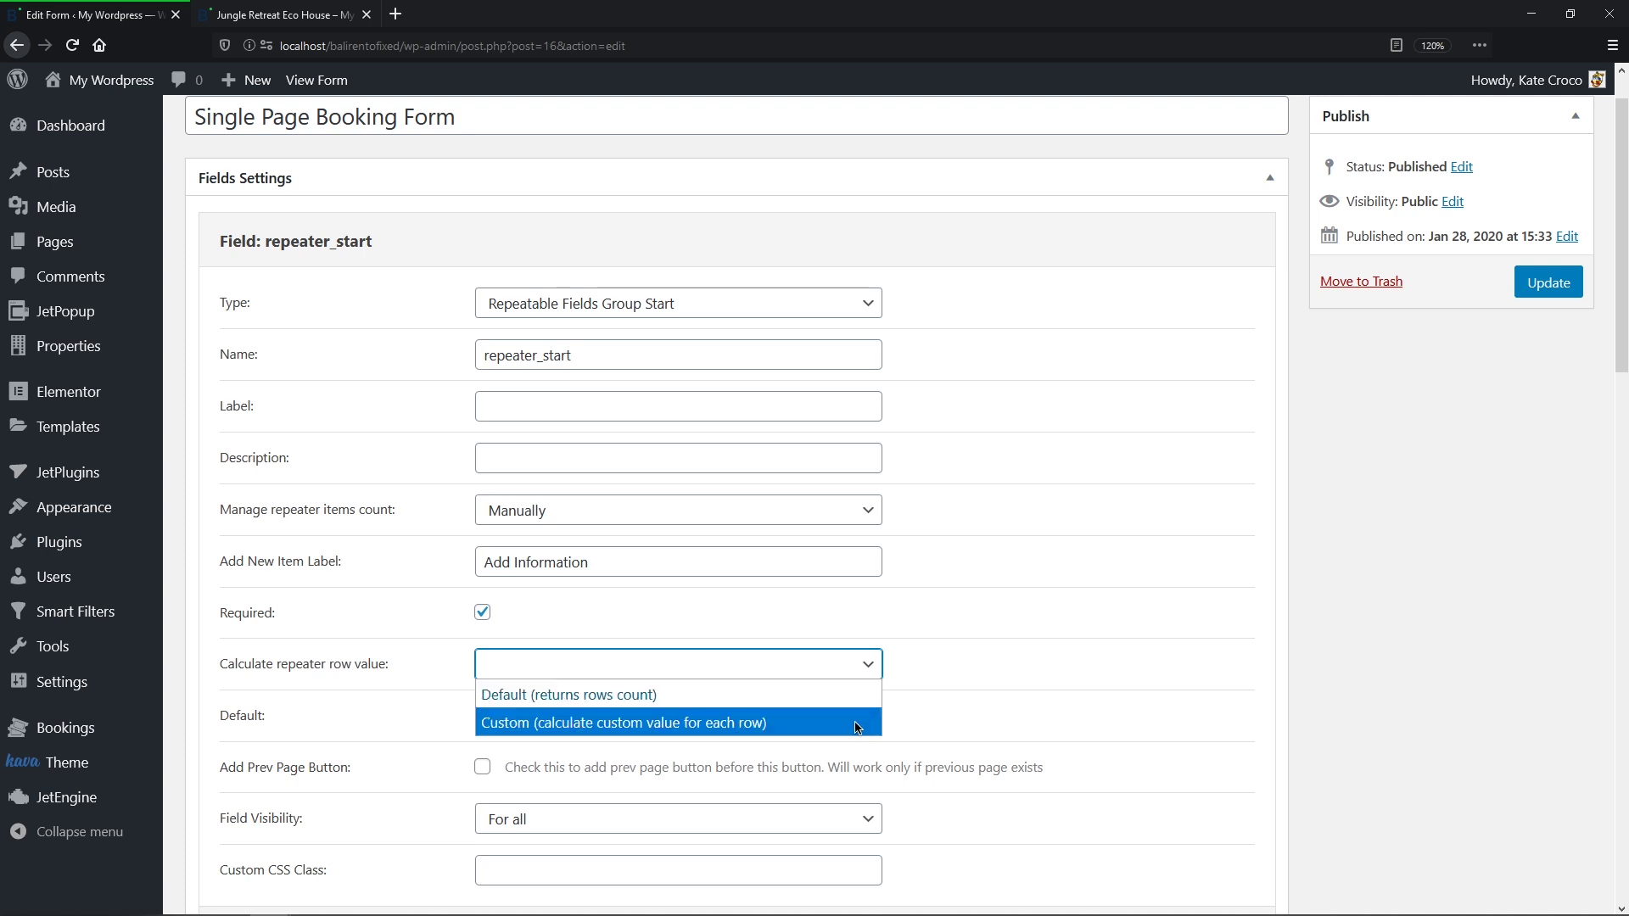
{"action": "left_click", "coordinate": [858, 726]}
{"action": "left_click", "coordinate": [854, 722]}
{"action": "left_click_drag", "start_coordinate": [1003, 828], "coordinate": [903, 829]}
{"action": "key", "text": "ctrl+c"}
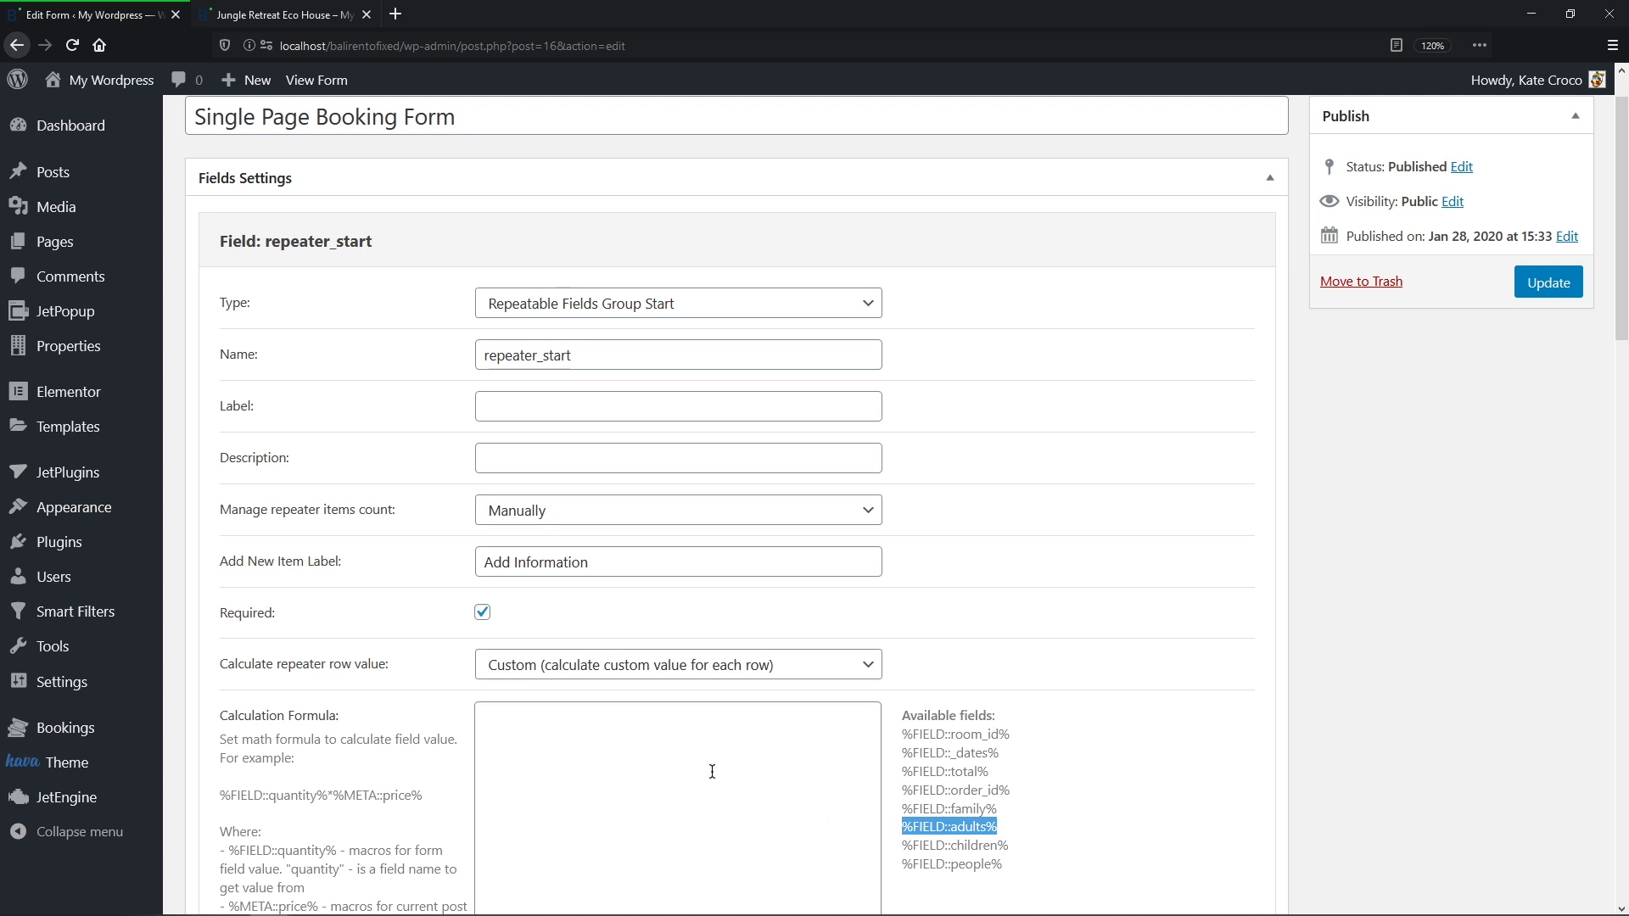
{"action": "left_click", "coordinate": [712, 771]}
{"action": "key", "text": "ctrl+v"}
{"action": "type", "text": "+"}
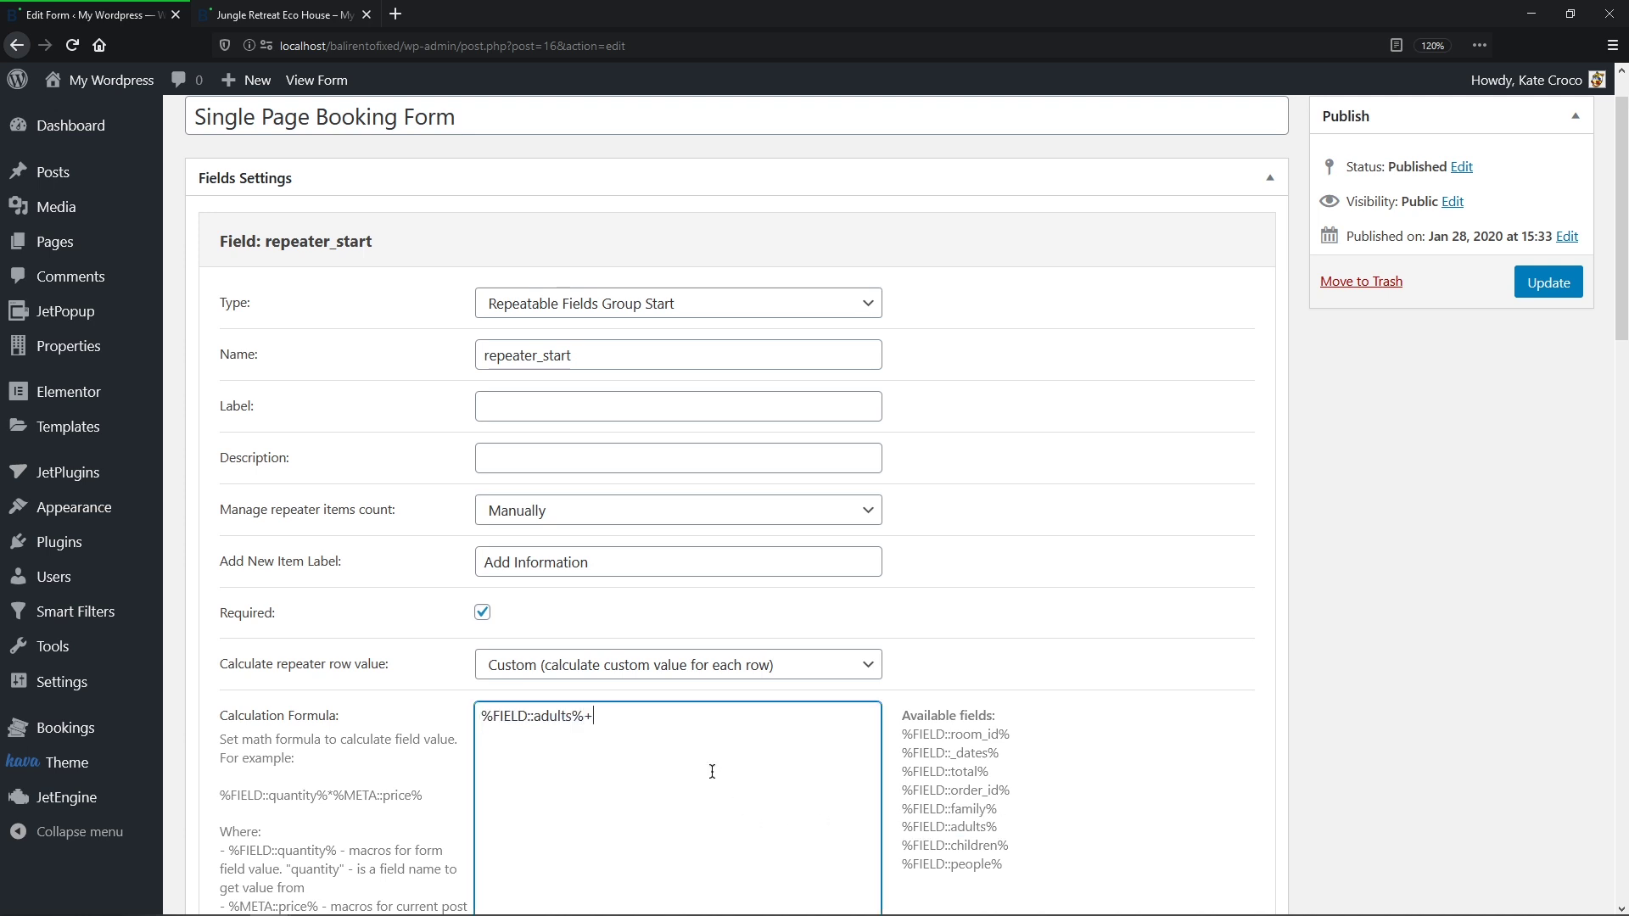
{"action": "left_click_drag", "start_coordinate": [1017, 847], "coordinate": [904, 848]}
{"action": "key", "text": "ctrl+c"}
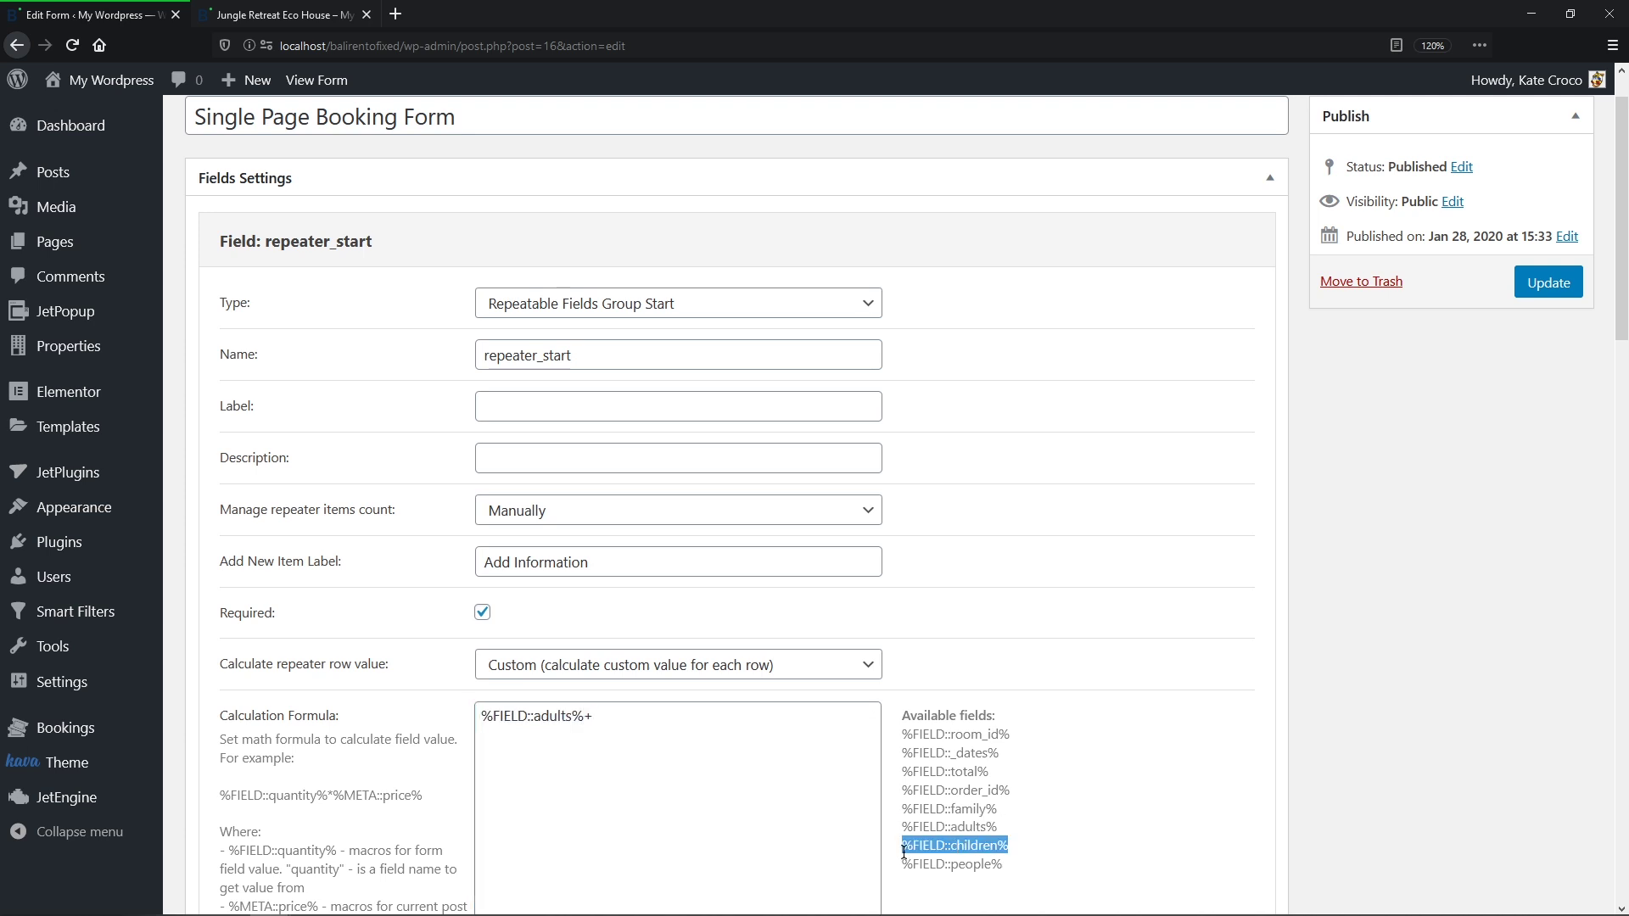
{"action": "left_click", "coordinate": [637, 761]}
{"action": "key", "text": "ctrl+v"}
{"action": "left_click", "coordinate": [1047, 722]}
{"action": "middle_click", "coordinate": [1046, 717]}
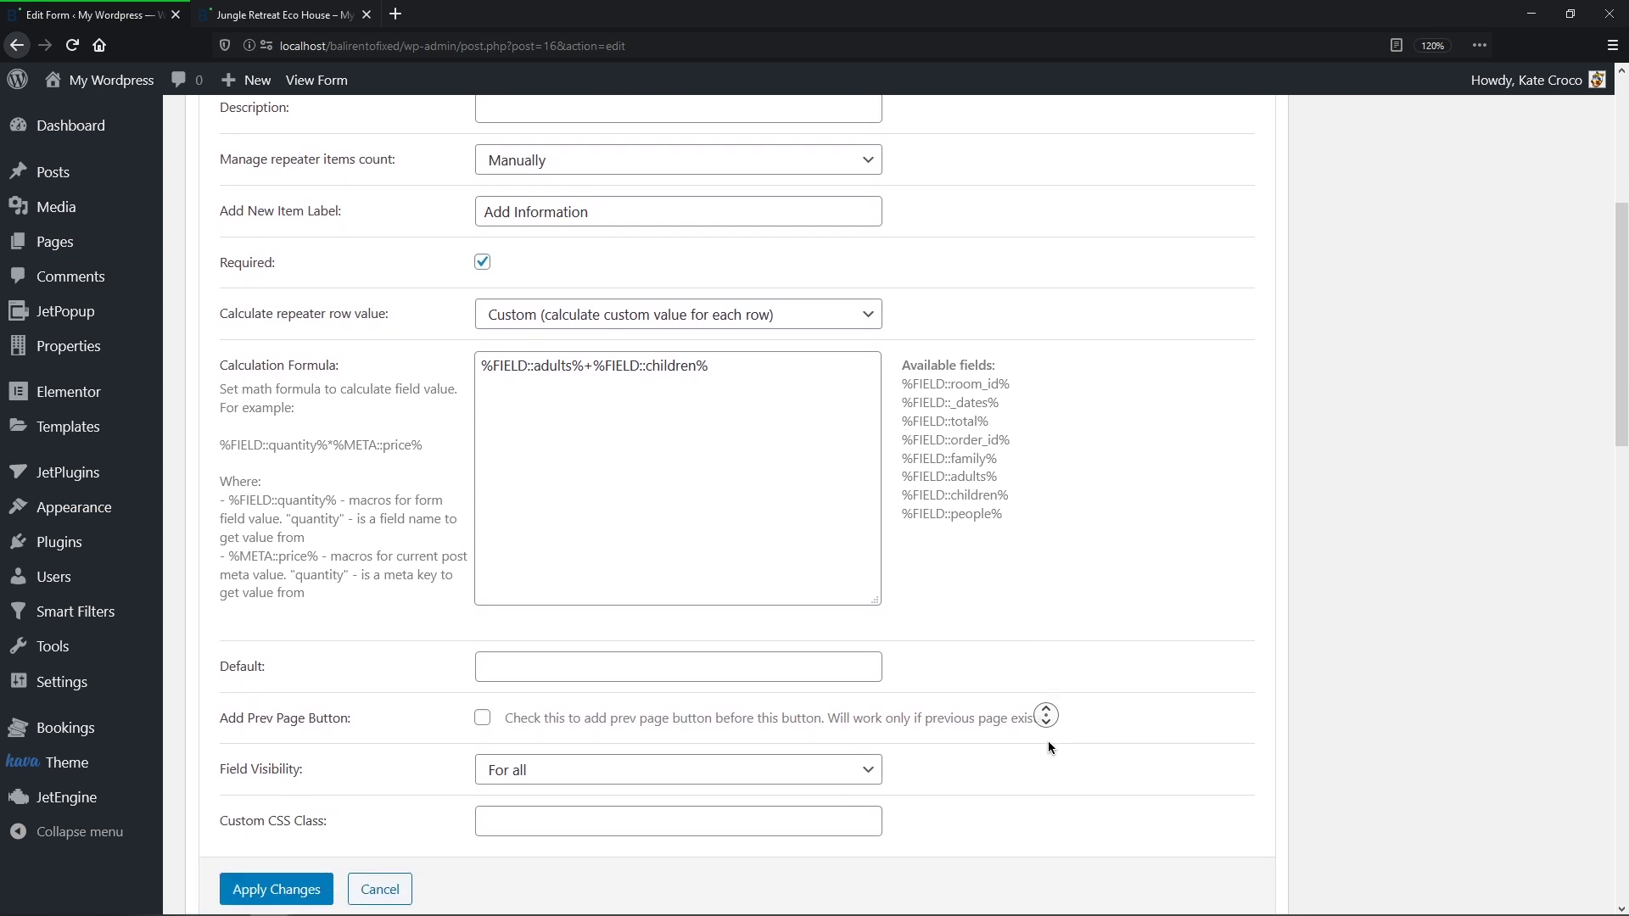
{"action": "middle_click", "coordinate": [1048, 743]}
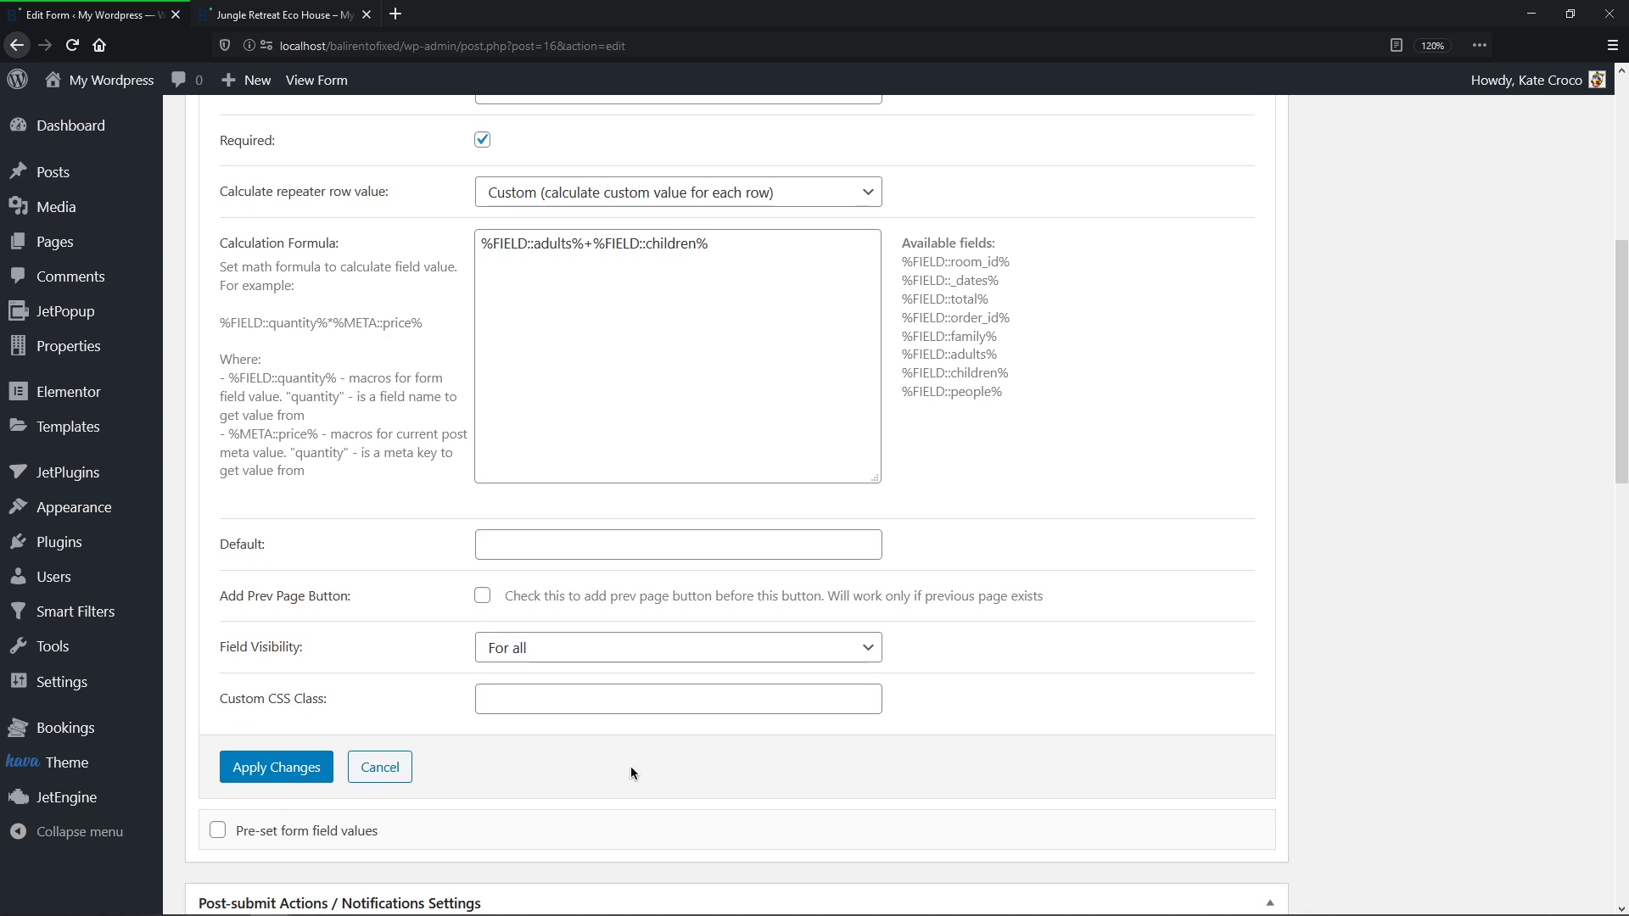
{"action": "left_click", "coordinate": [321, 768]}
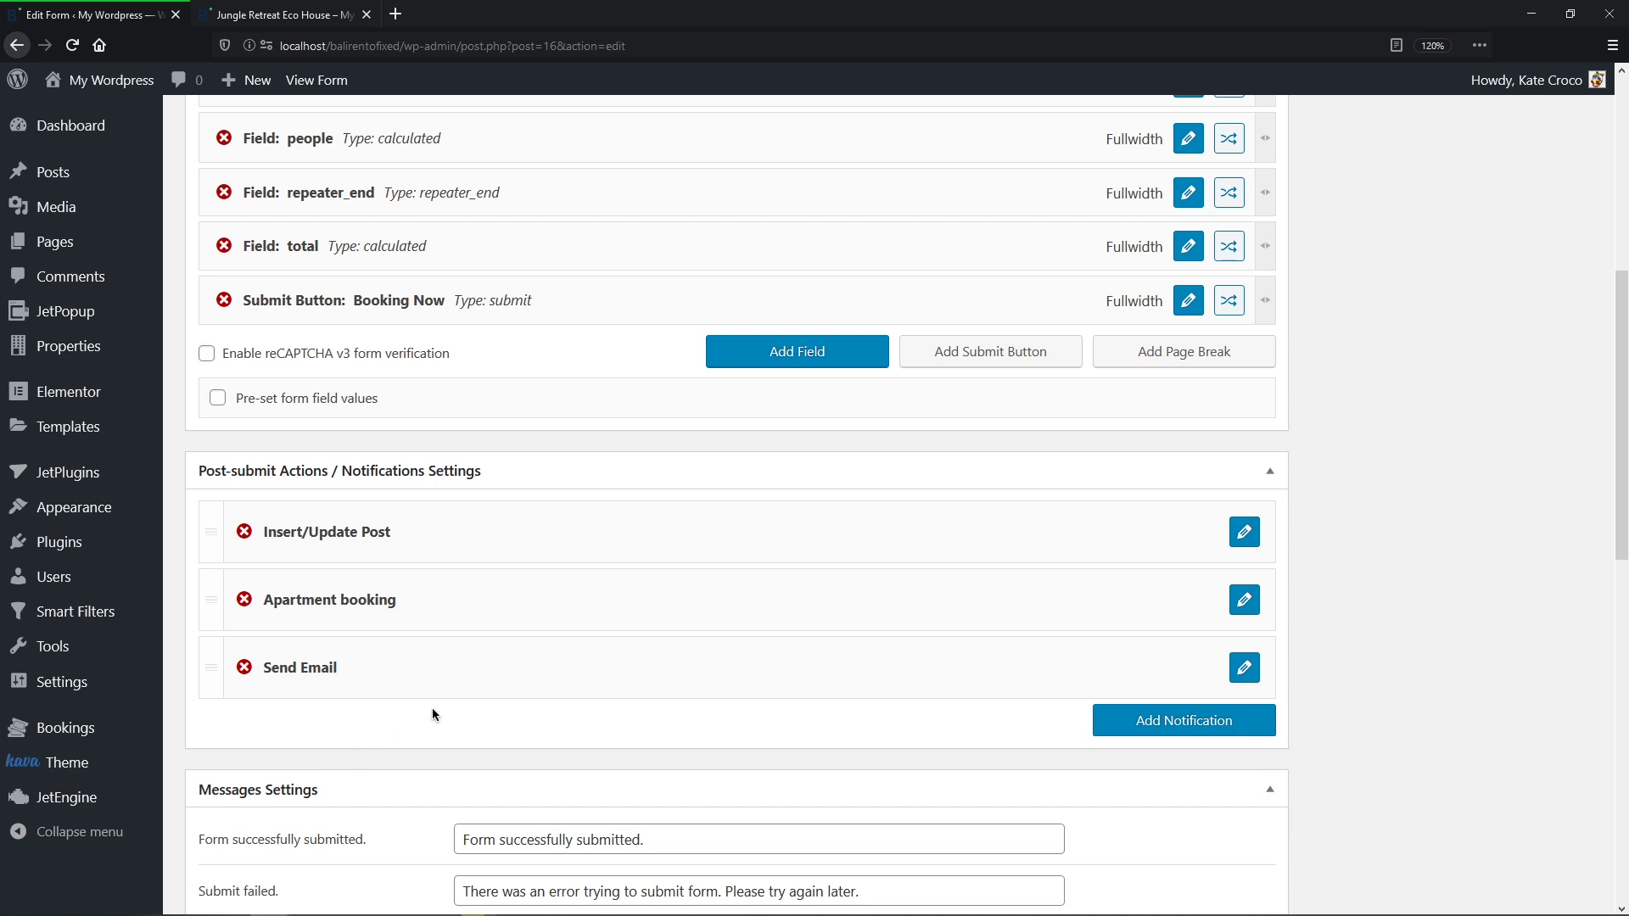
Step: Append * %FIELD::repeater_start% to the booking form's total field formula
{"action": "left_click", "coordinate": [1180, 289]}
{"action": "middle_click", "coordinate": [1184, 202]}
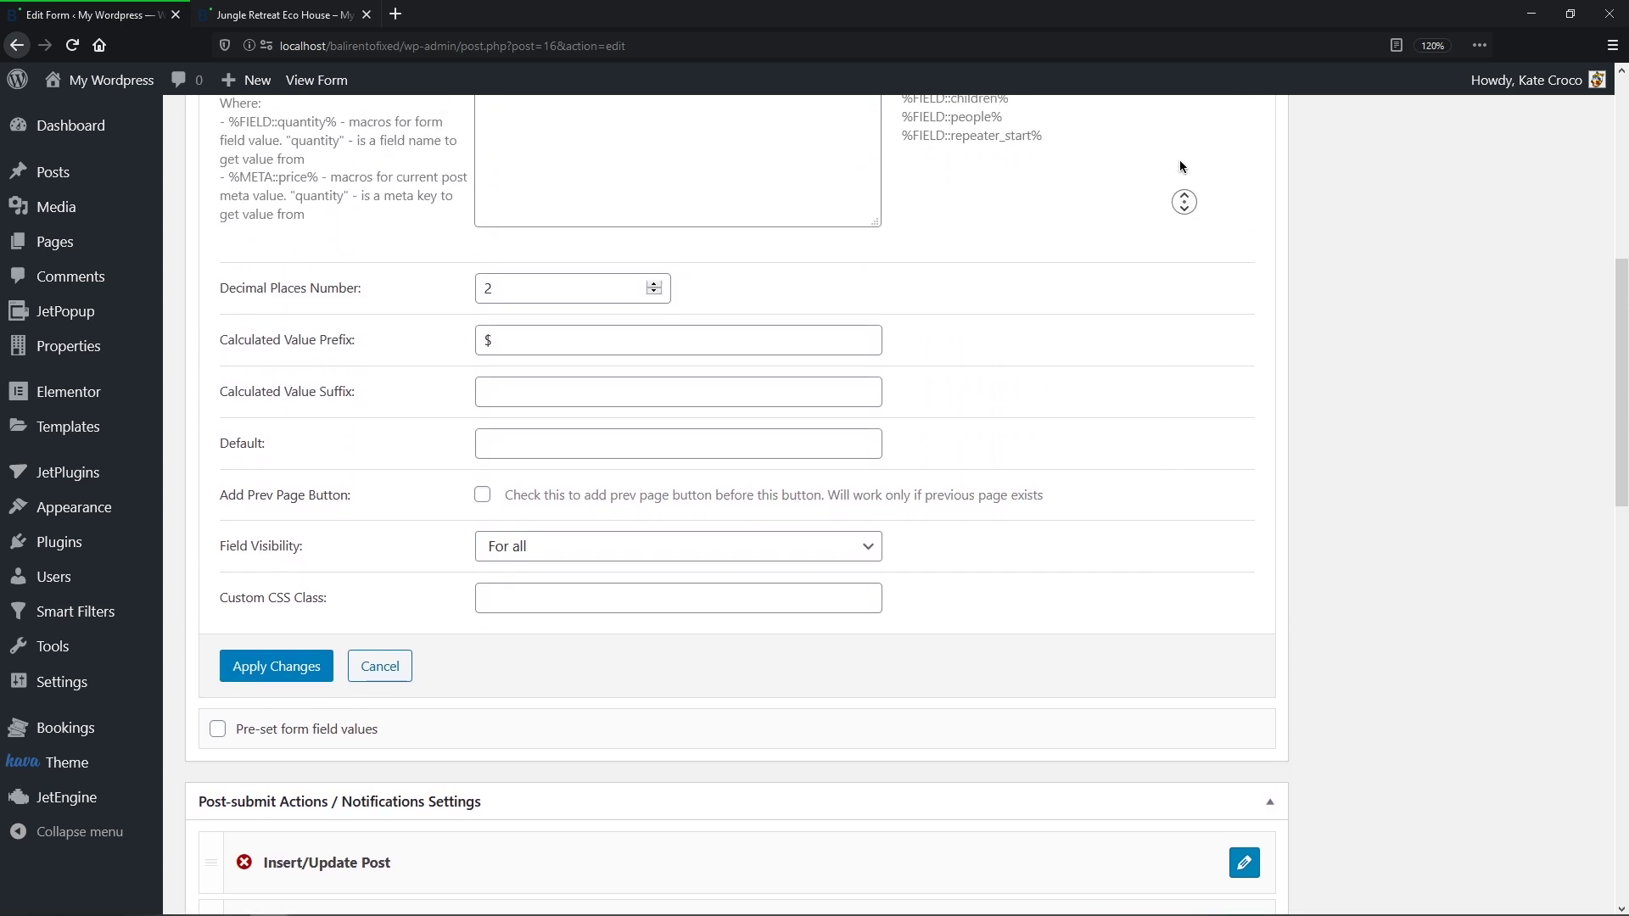
{"action": "middle_click", "coordinate": [1180, 161]}
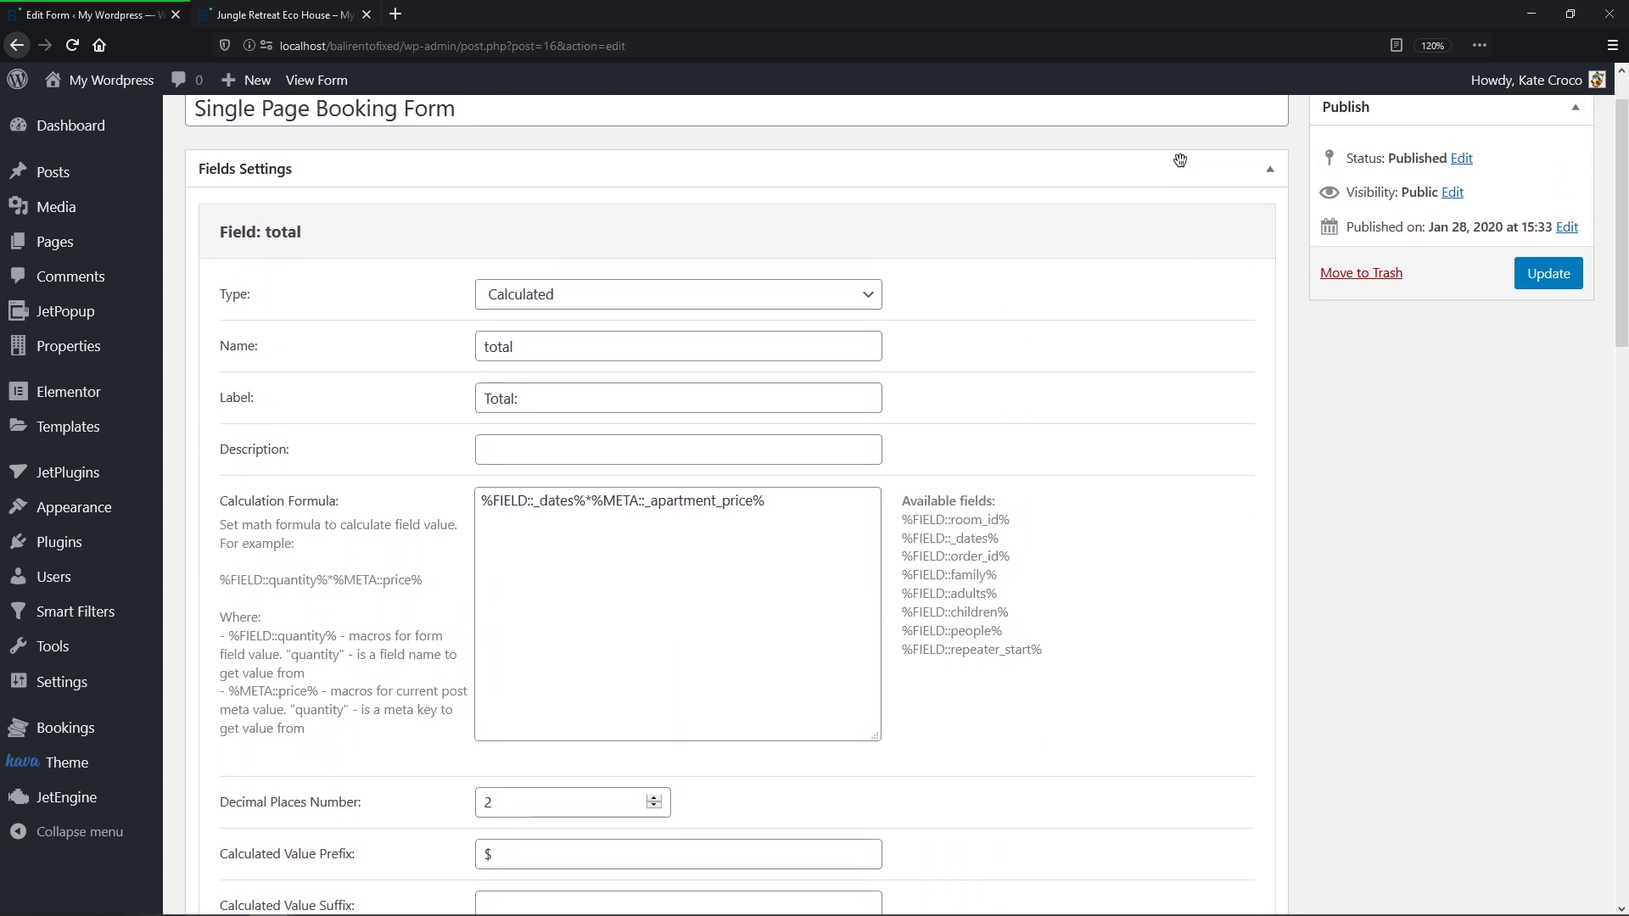
{"action": "left_click", "coordinate": [801, 512]}
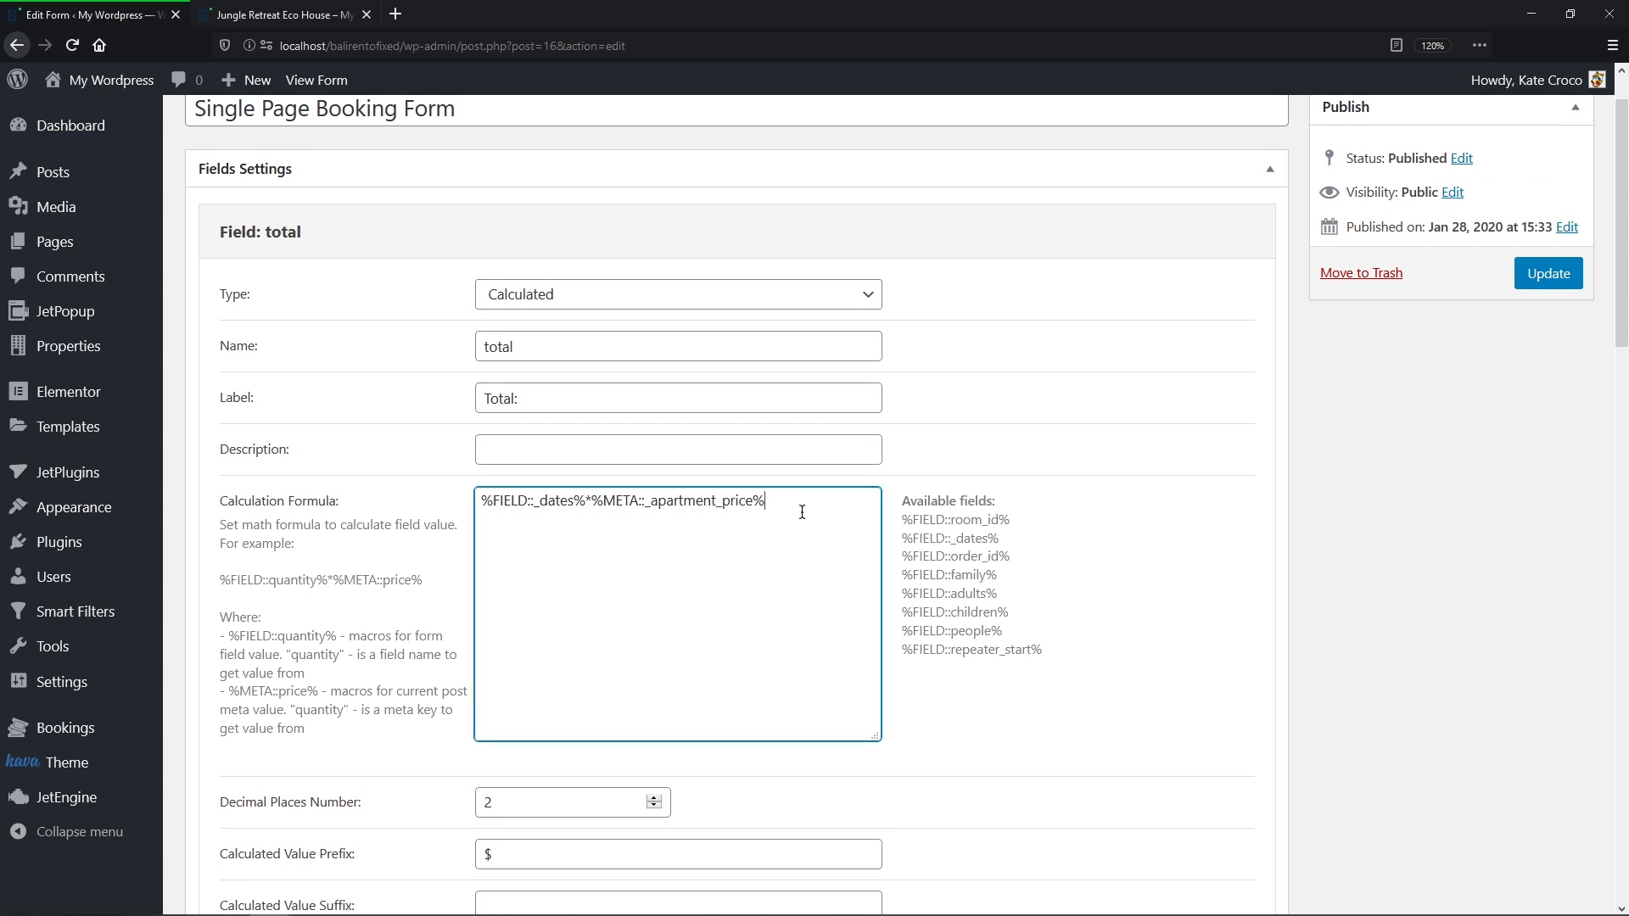
{"action": "type", "text": "*"}
{"action": "left_click_drag", "start_coordinate": [1043, 650], "coordinate": [903, 649]}
{"action": "key", "text": "ctrl+c"}
{"action": "left_click", "coordinate": [859, 578]}
{"action": "key", "text": "ctrl+v"}
{"action": "middle_click", "coordinate": [1061, 522]}
{"action": "middle_click", "coordinate": [1067, 588]}
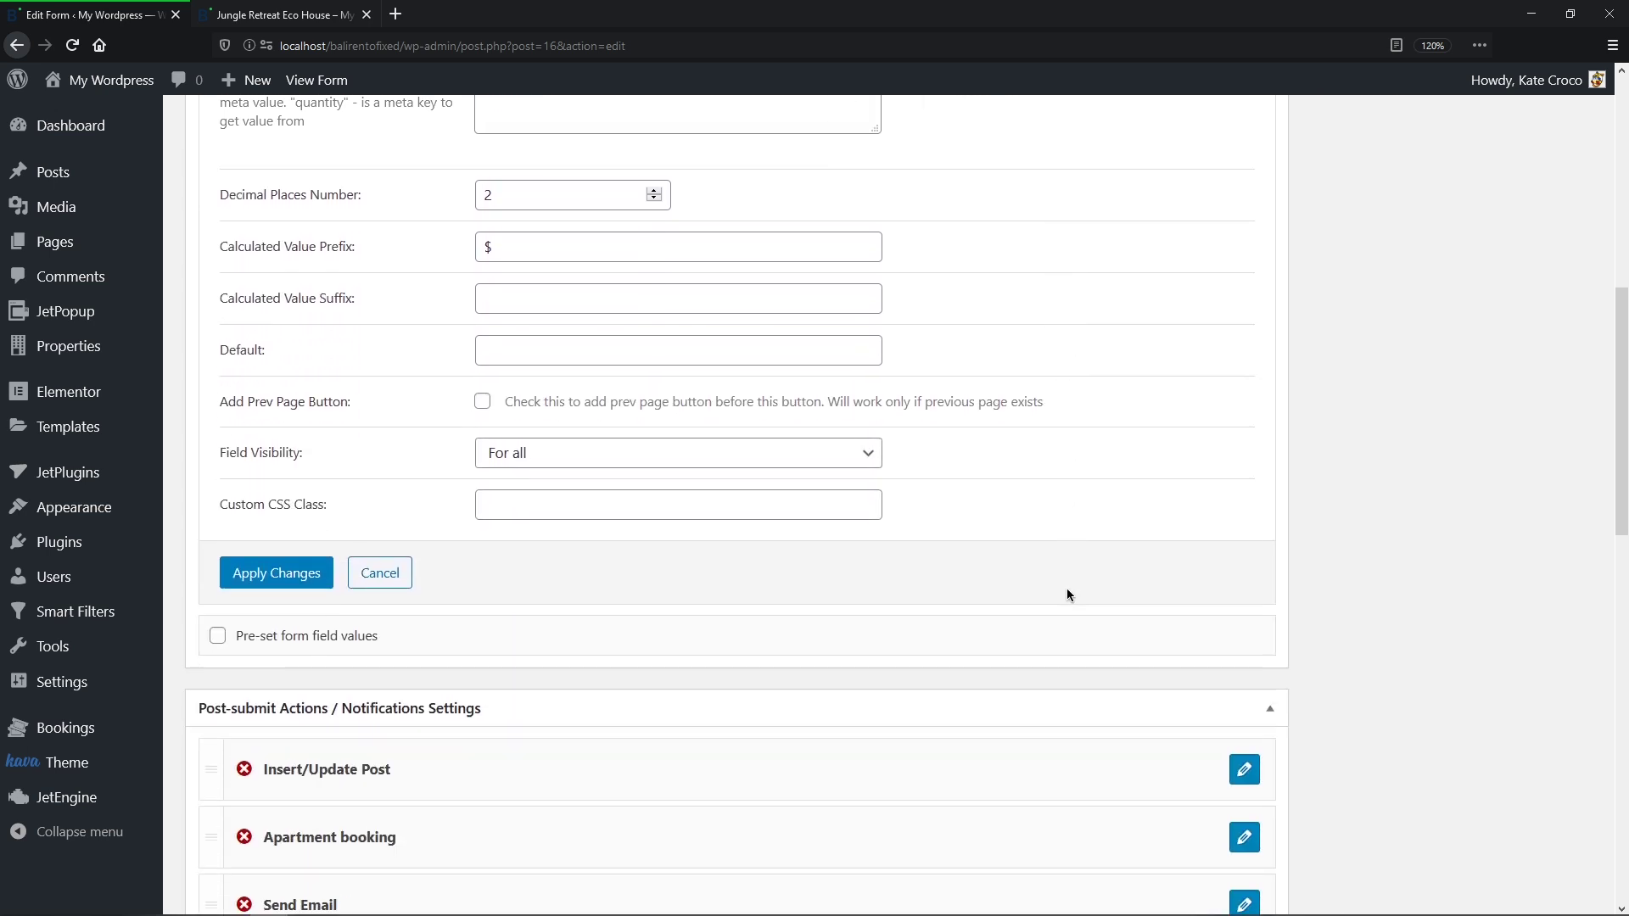
Step: Save the total field, update the booking form, and go to the Theme Parts list
{"action": "left_click", "coordinate": [254, 585]}
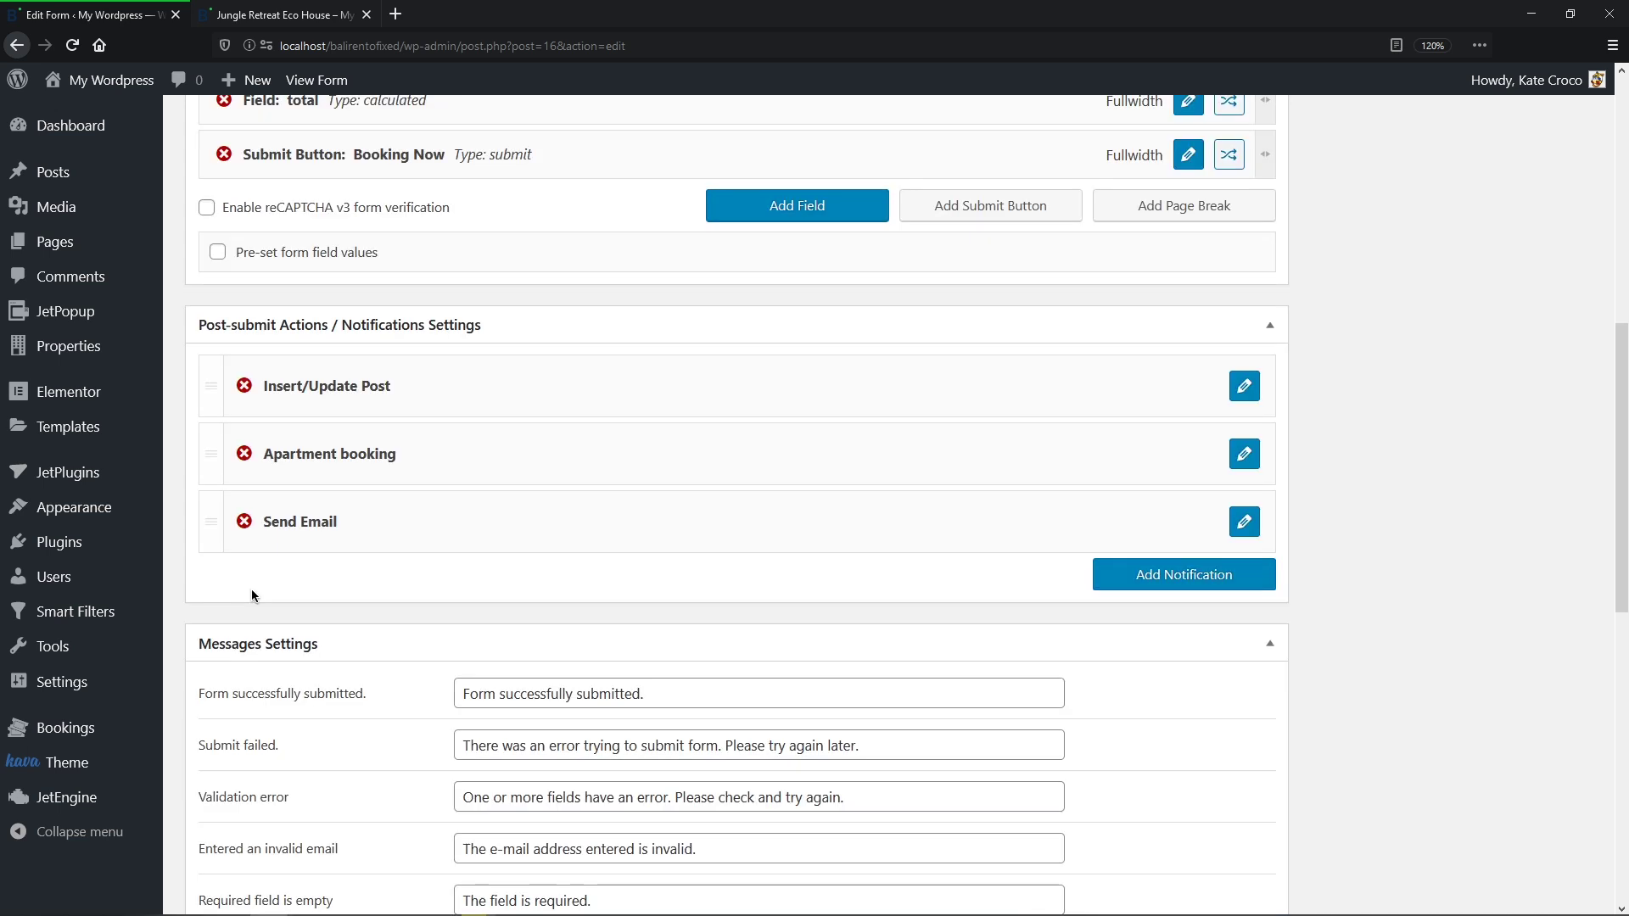
{"action": "middle_click", "coordinate": [251, 589]}
{"action": "middle_click", "coordinate": [254, 541]}
{"action": "left_click", "coordinate": [1538, 355]}
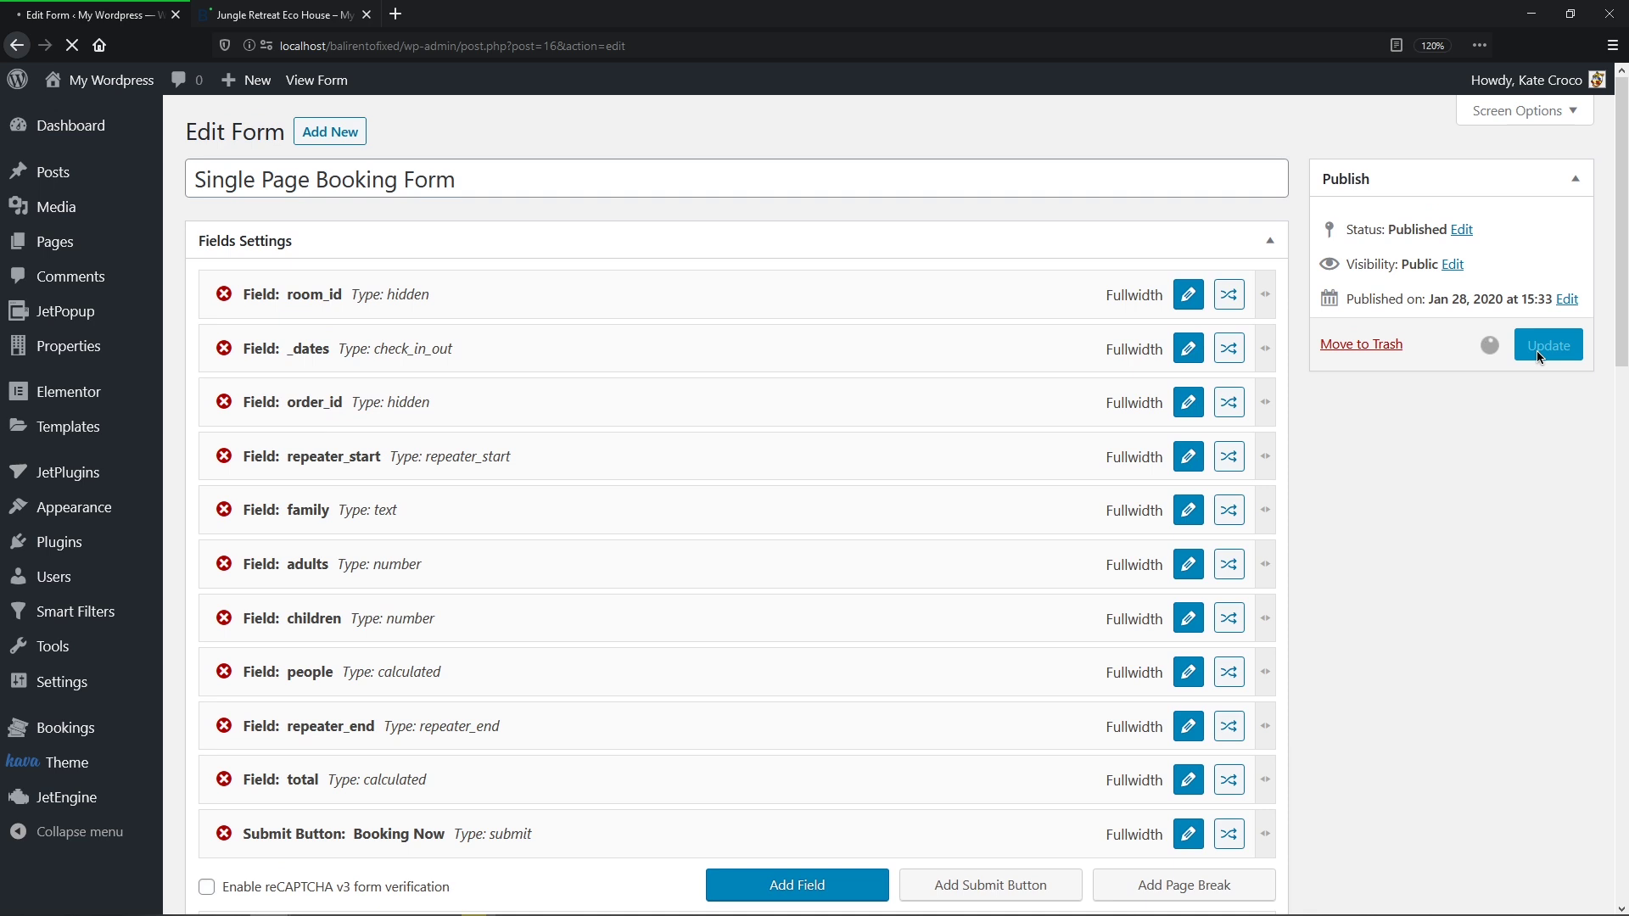
{"action": "mouse_move", "coordinate": [102, 472]}
{"action": "left_click", "coordinate": [169, 507]}
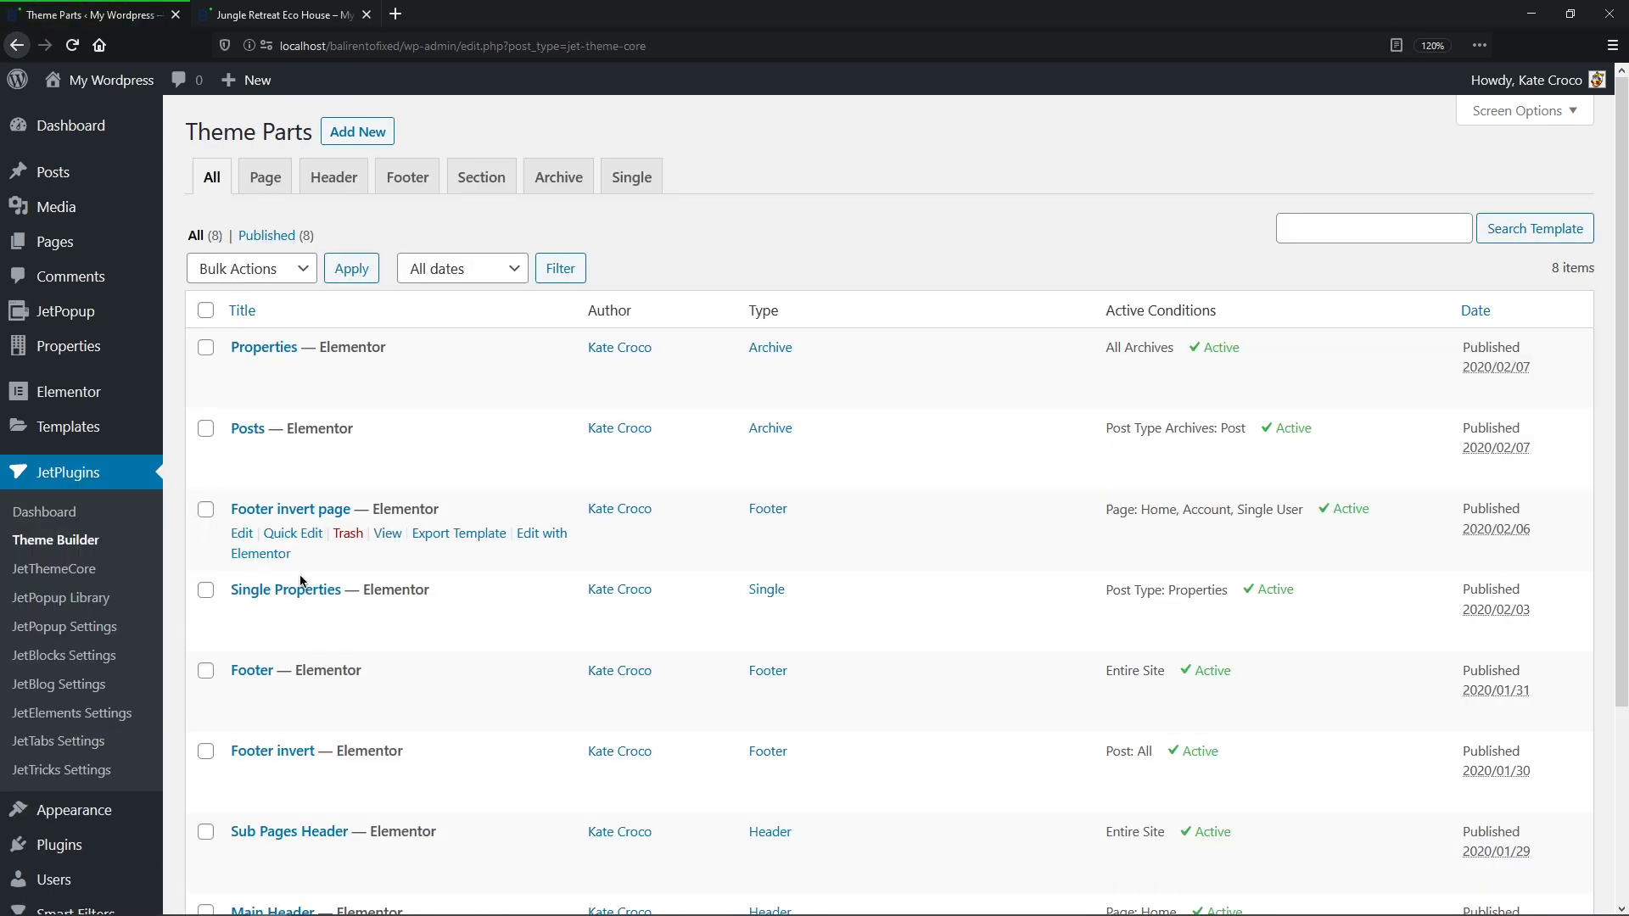
Step: Open the Single Properties template in Elementor
{"action": "left_click", "coordinate": [552, 624]}
{"action": "scroll", "coordinate": [549, 645], "scroll_direction": "down", "scroll_amount": 5}
{"action": "scroll", "coordinate": [549, 679], "scroll_direction": "down", "scroll_amount": 1}
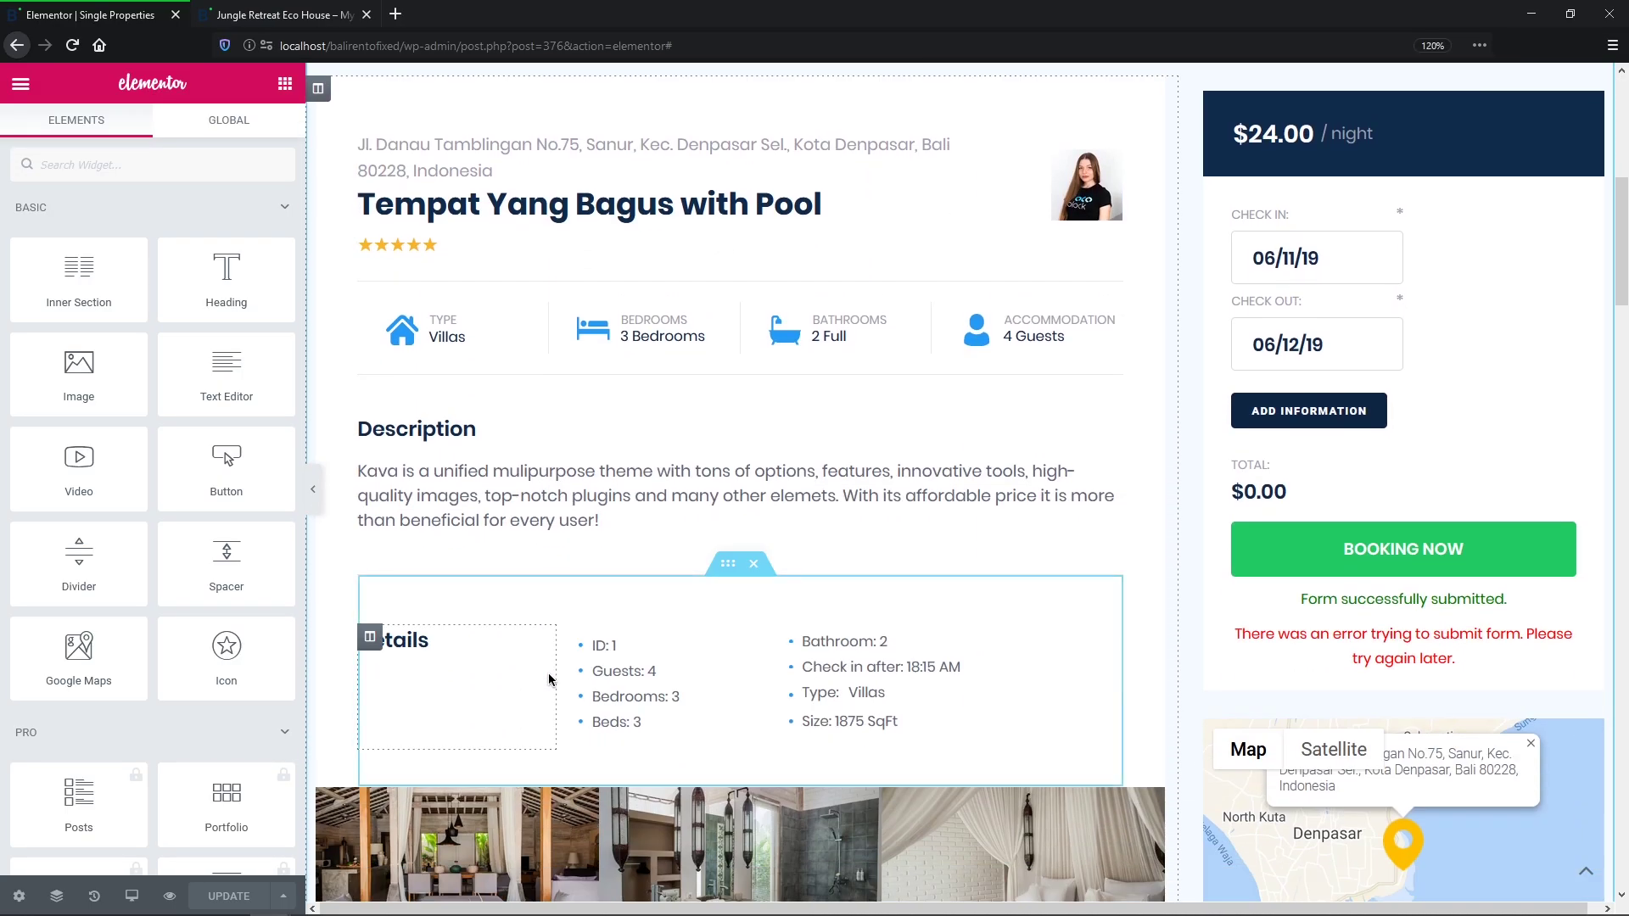
Step: Review the booking form's Repeater style settings, then switch to the Jungle Retreat Eco House page
{"action": "left_click", "coordinate": [1518, 491]}
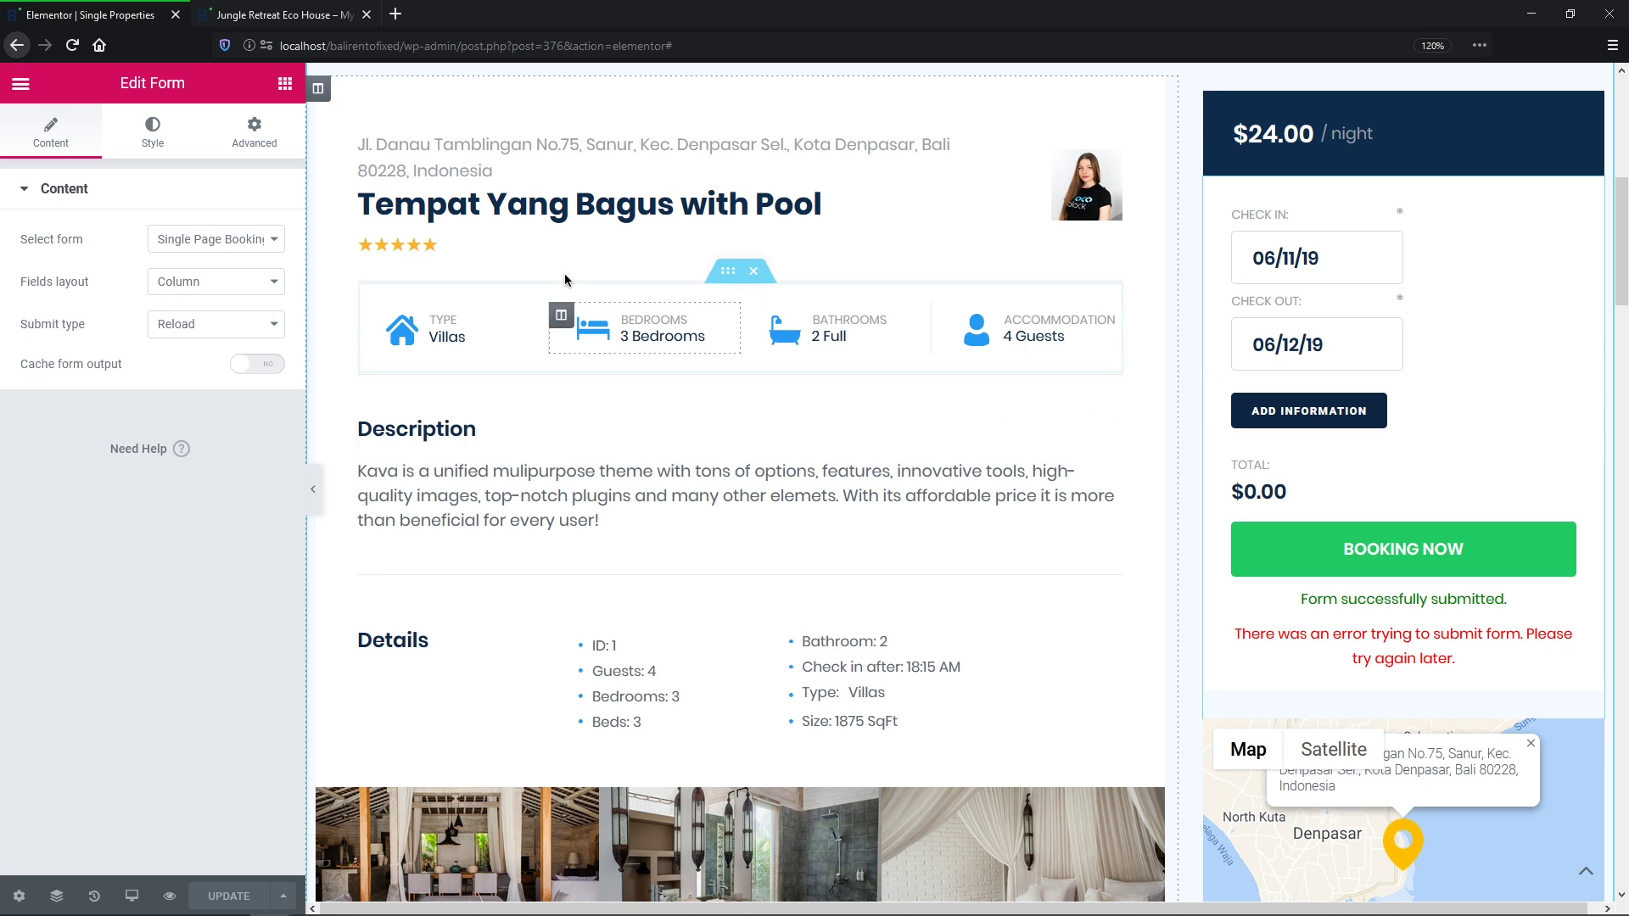
{"action": "left_click", "coordinate": [174, 133]}
{"action": "left_click", "coordinate": [174, 187]}
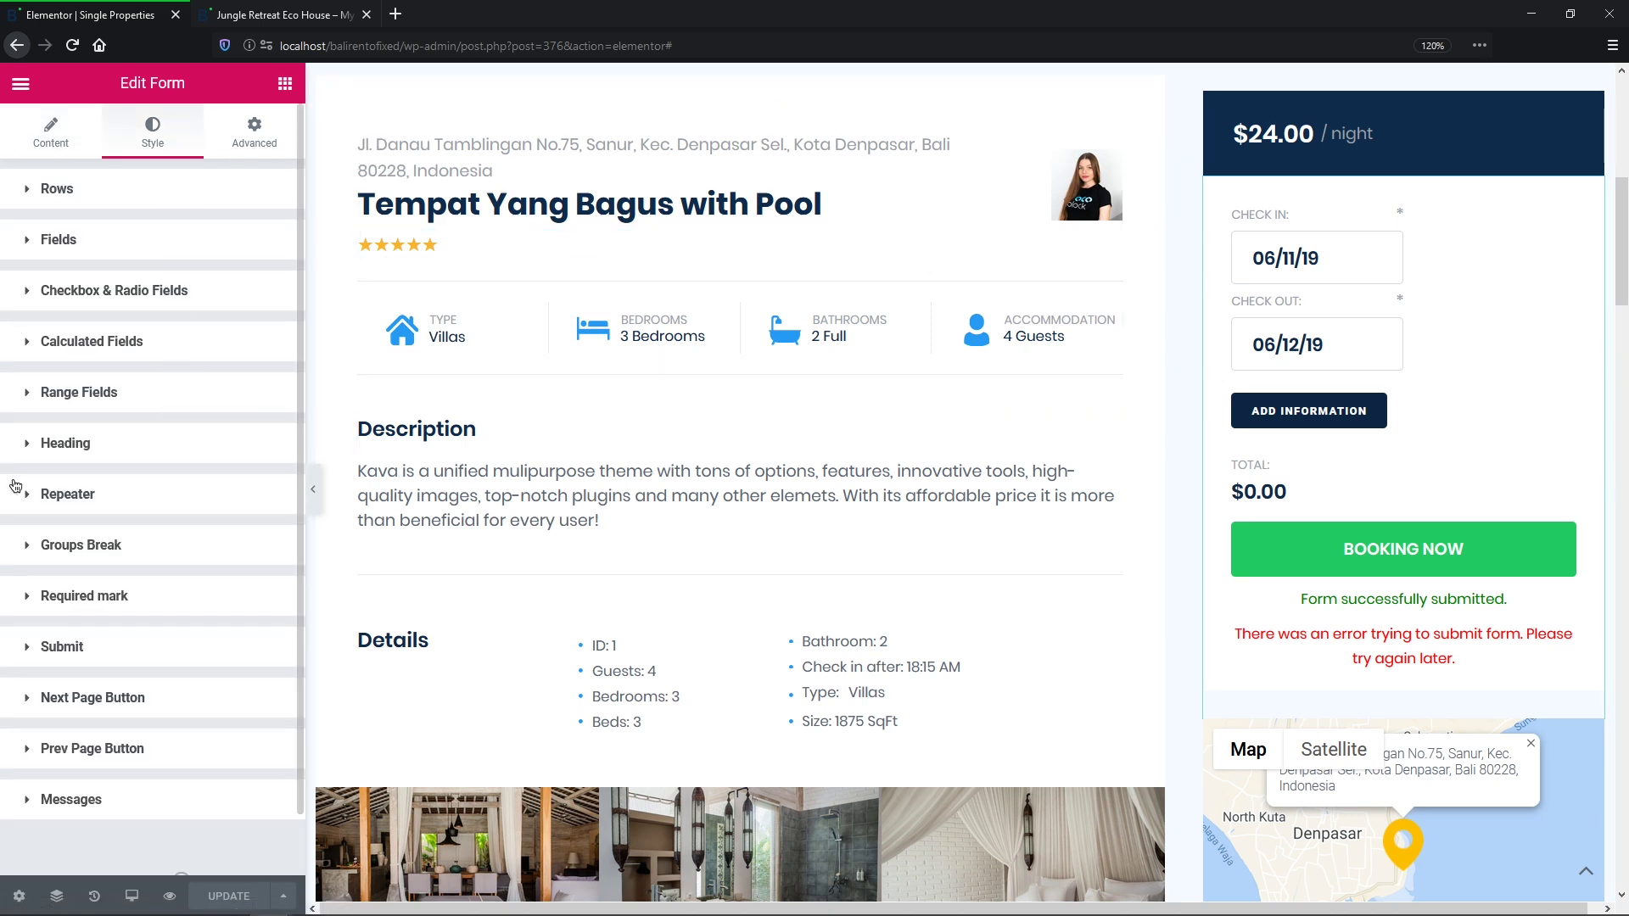
{"action": "left_click", "coordinate": [134, 497]}
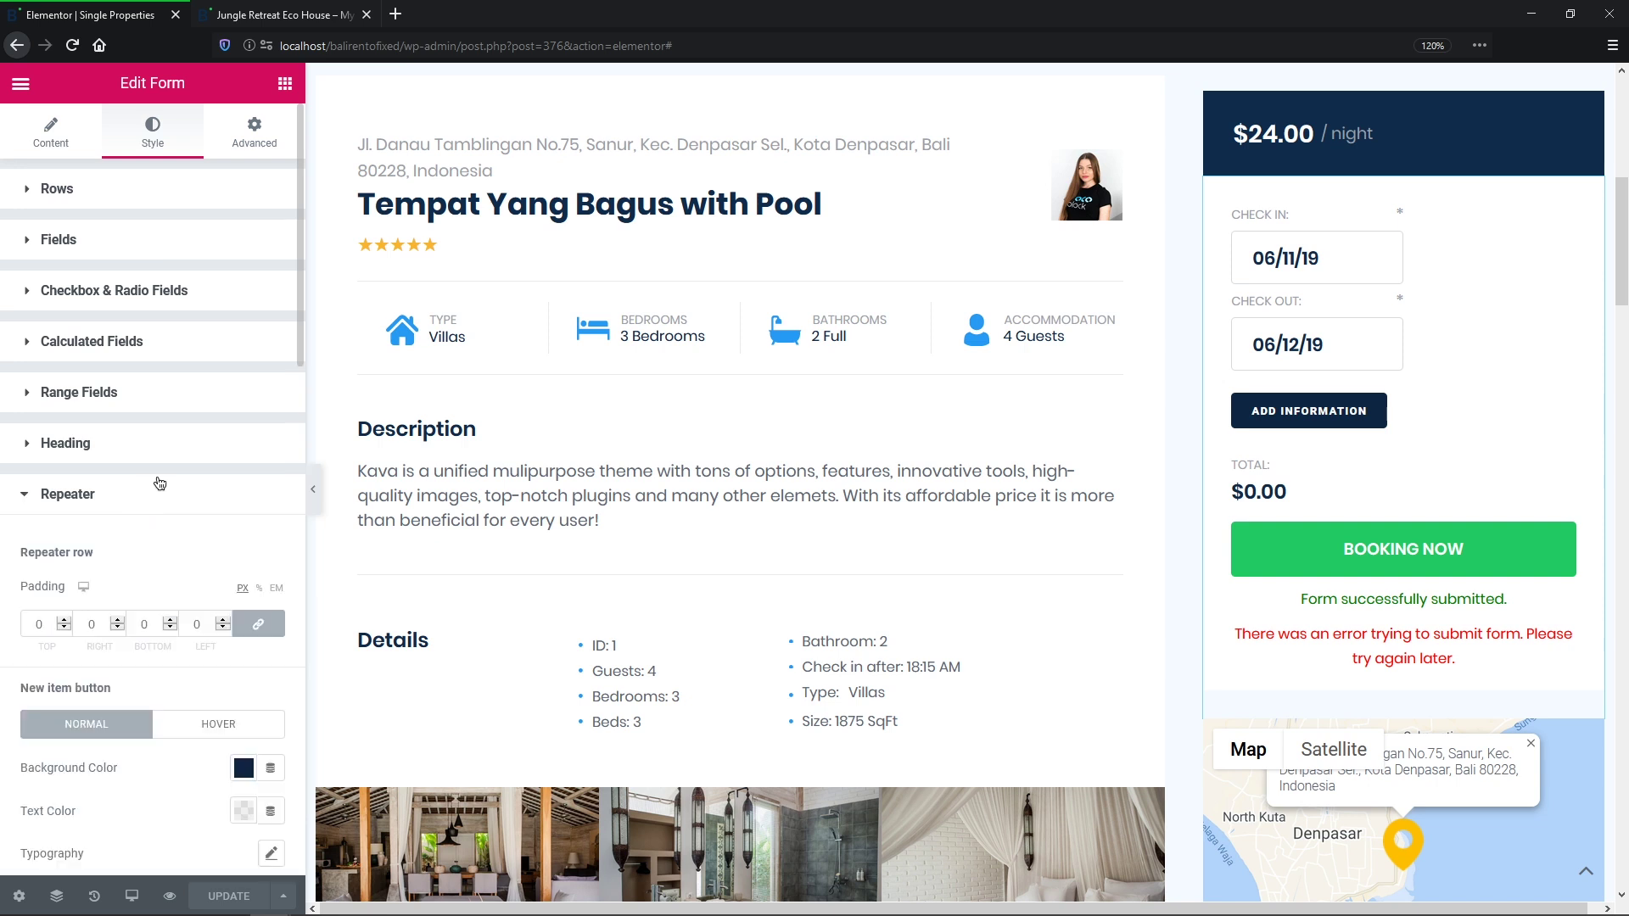
{"action": "left_click_drag", "start_coordinate": [300, 268], "coordinate": [290, 659]}
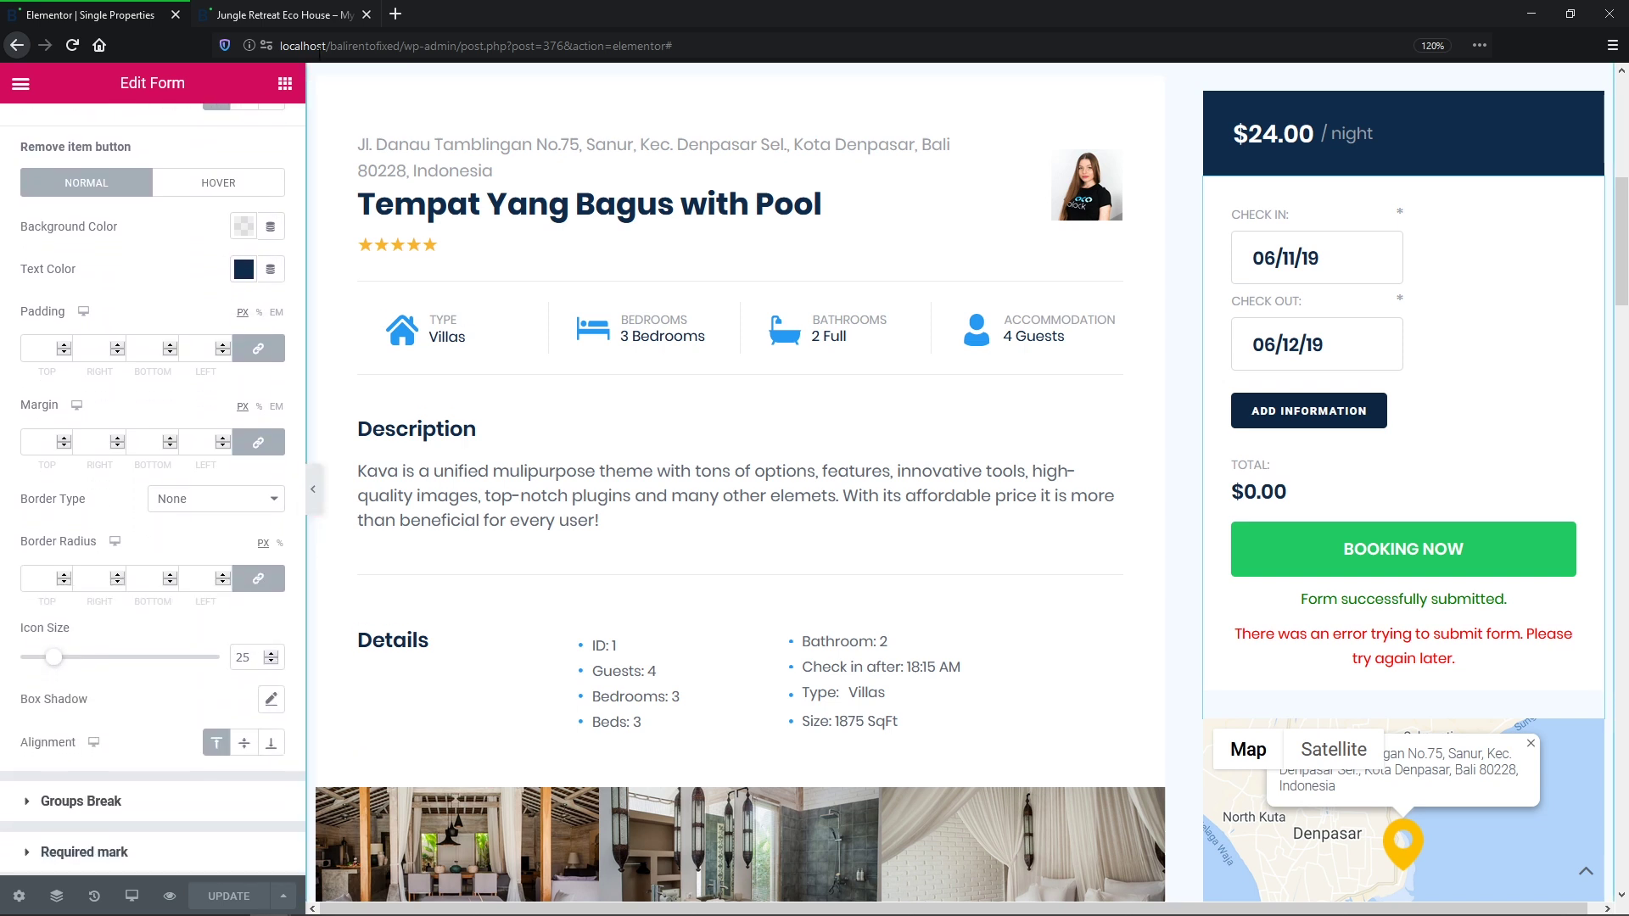
{"action": "left_click", "coordinate": [319, 25]}
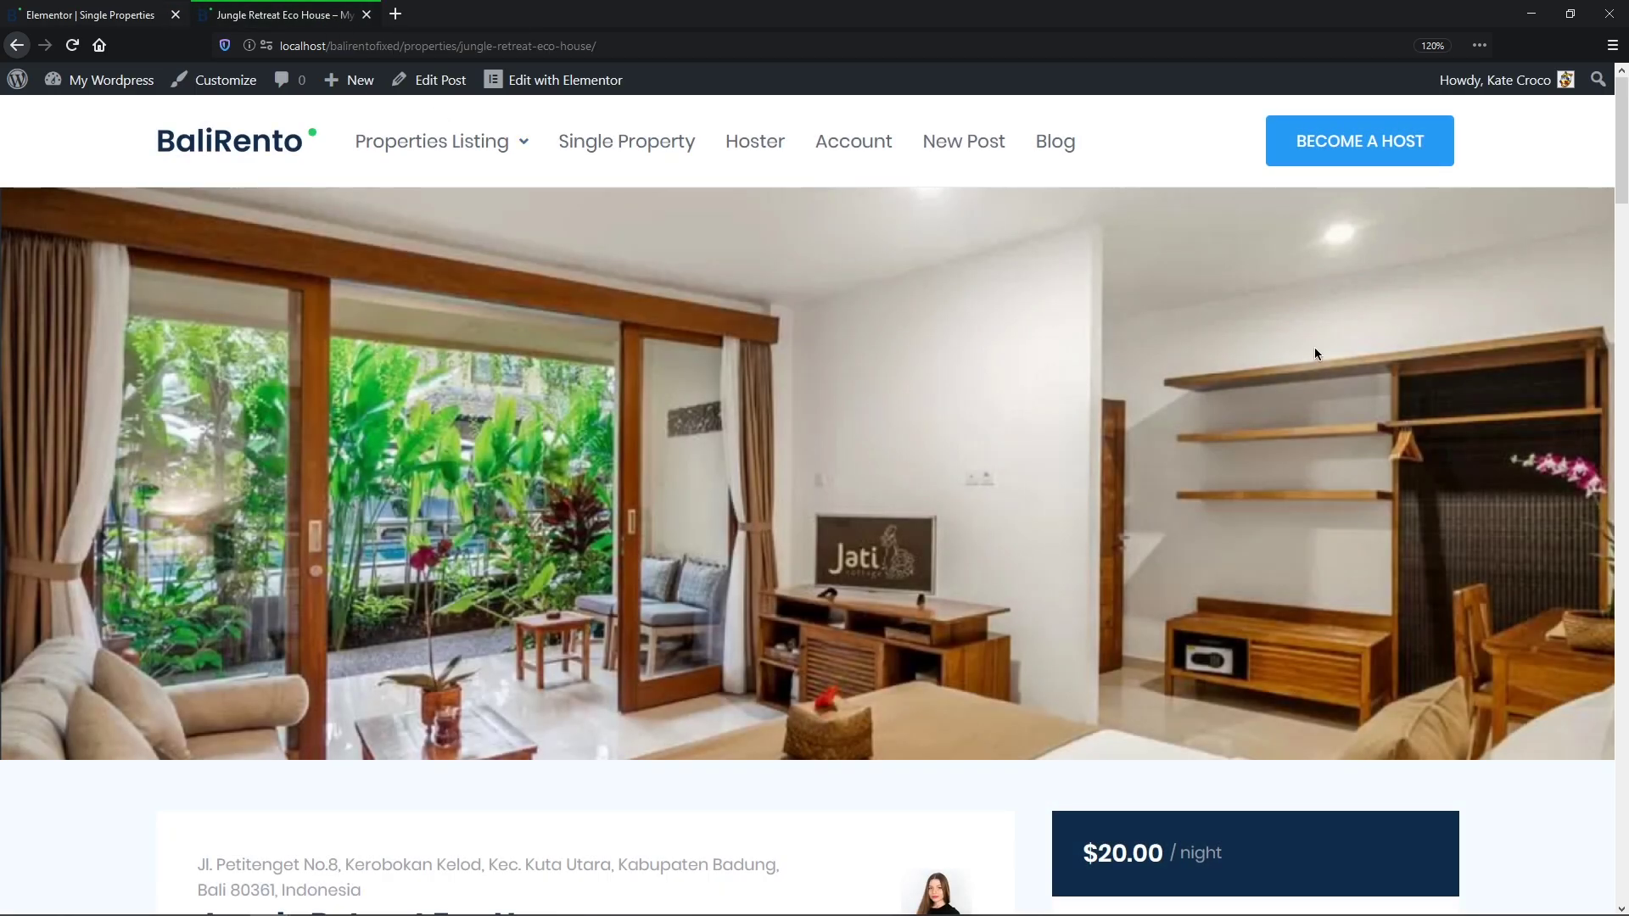
Step: Pick June 11 to June 13 as stay dates and enter the family name
{"action": "scroll", "coordinate": [1497, 352], "scroll_direction": "down", "scroll_amount": 8}
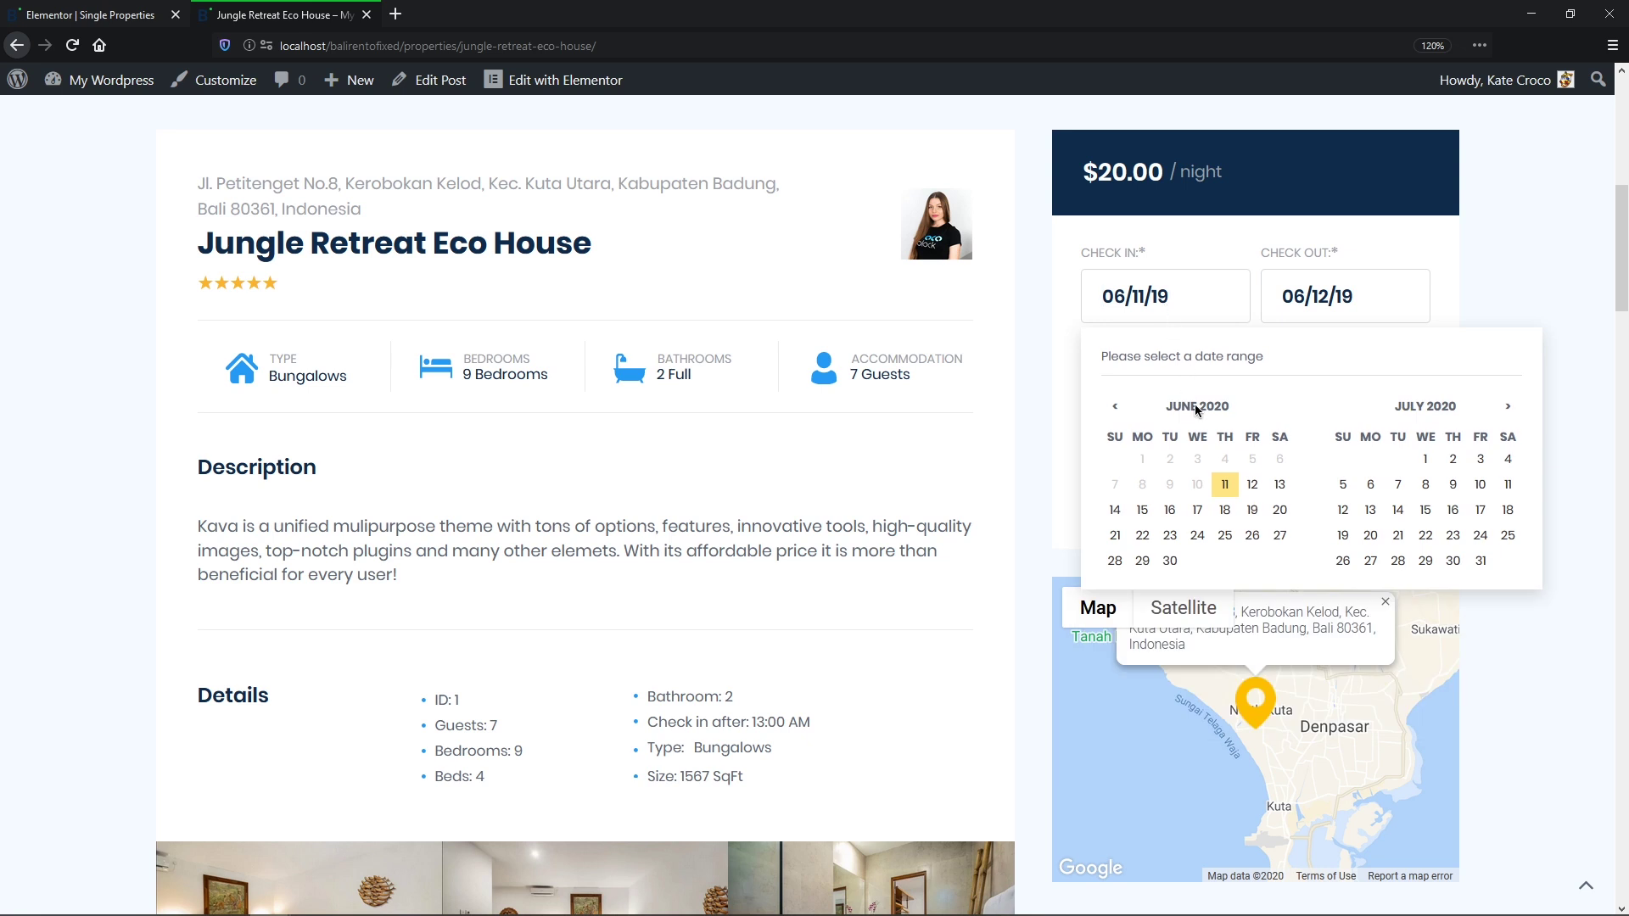
{"action": "left_click", "coordinate": [1225, 483]}
{"action": "left_click", "coordinate": [1280, 485]}
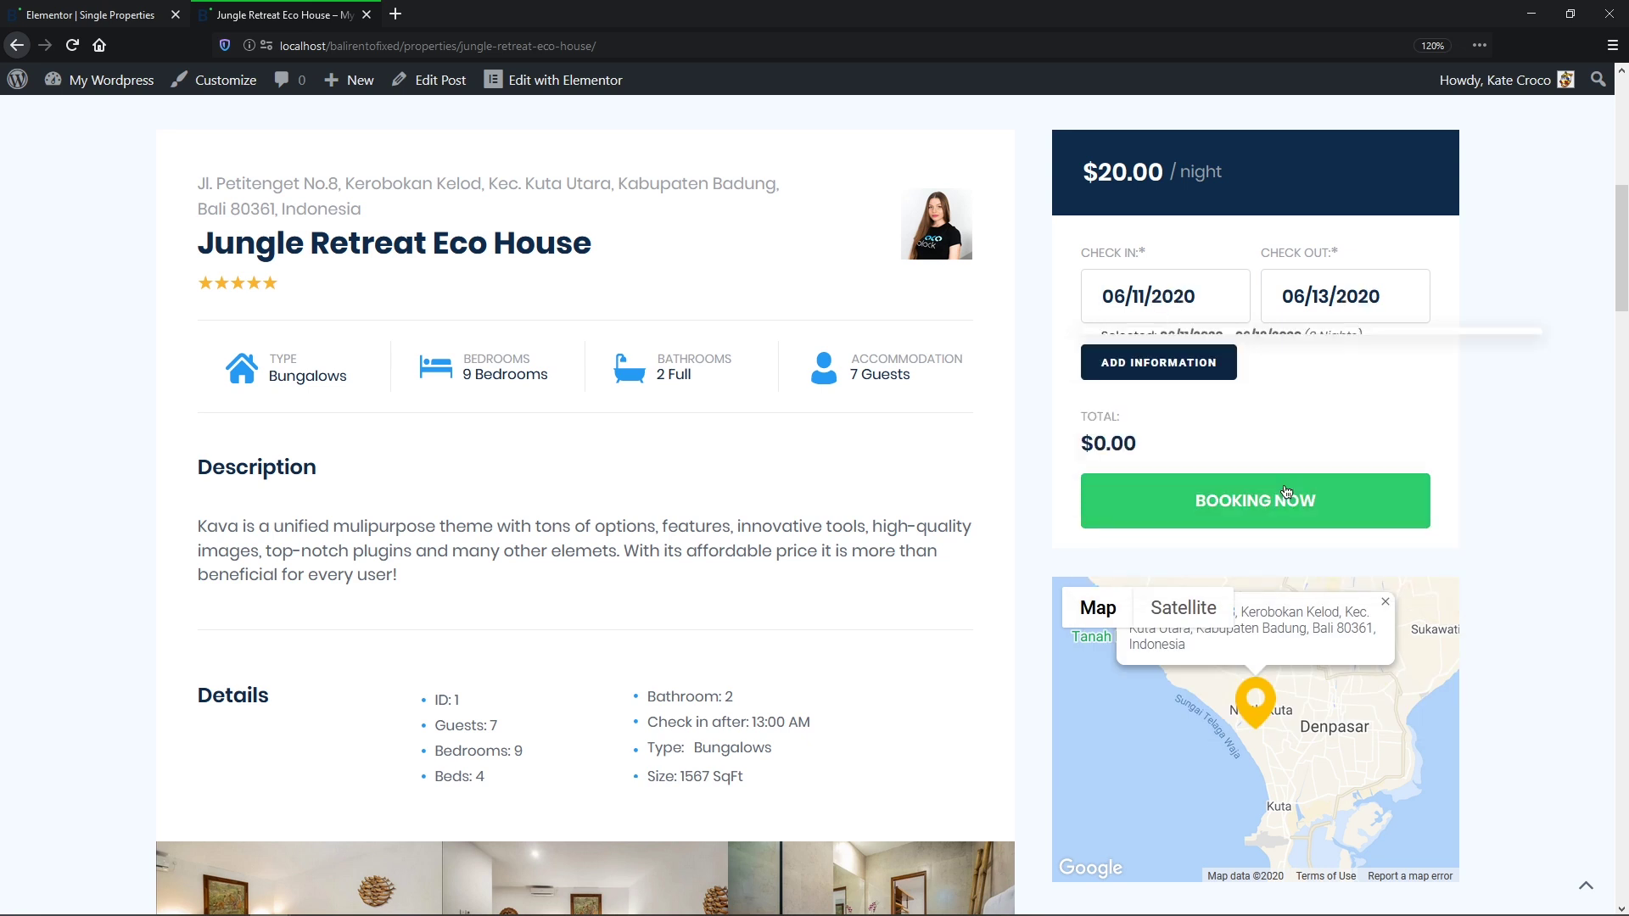
{"action": "left_click", "coordinate": [1206, 360]}
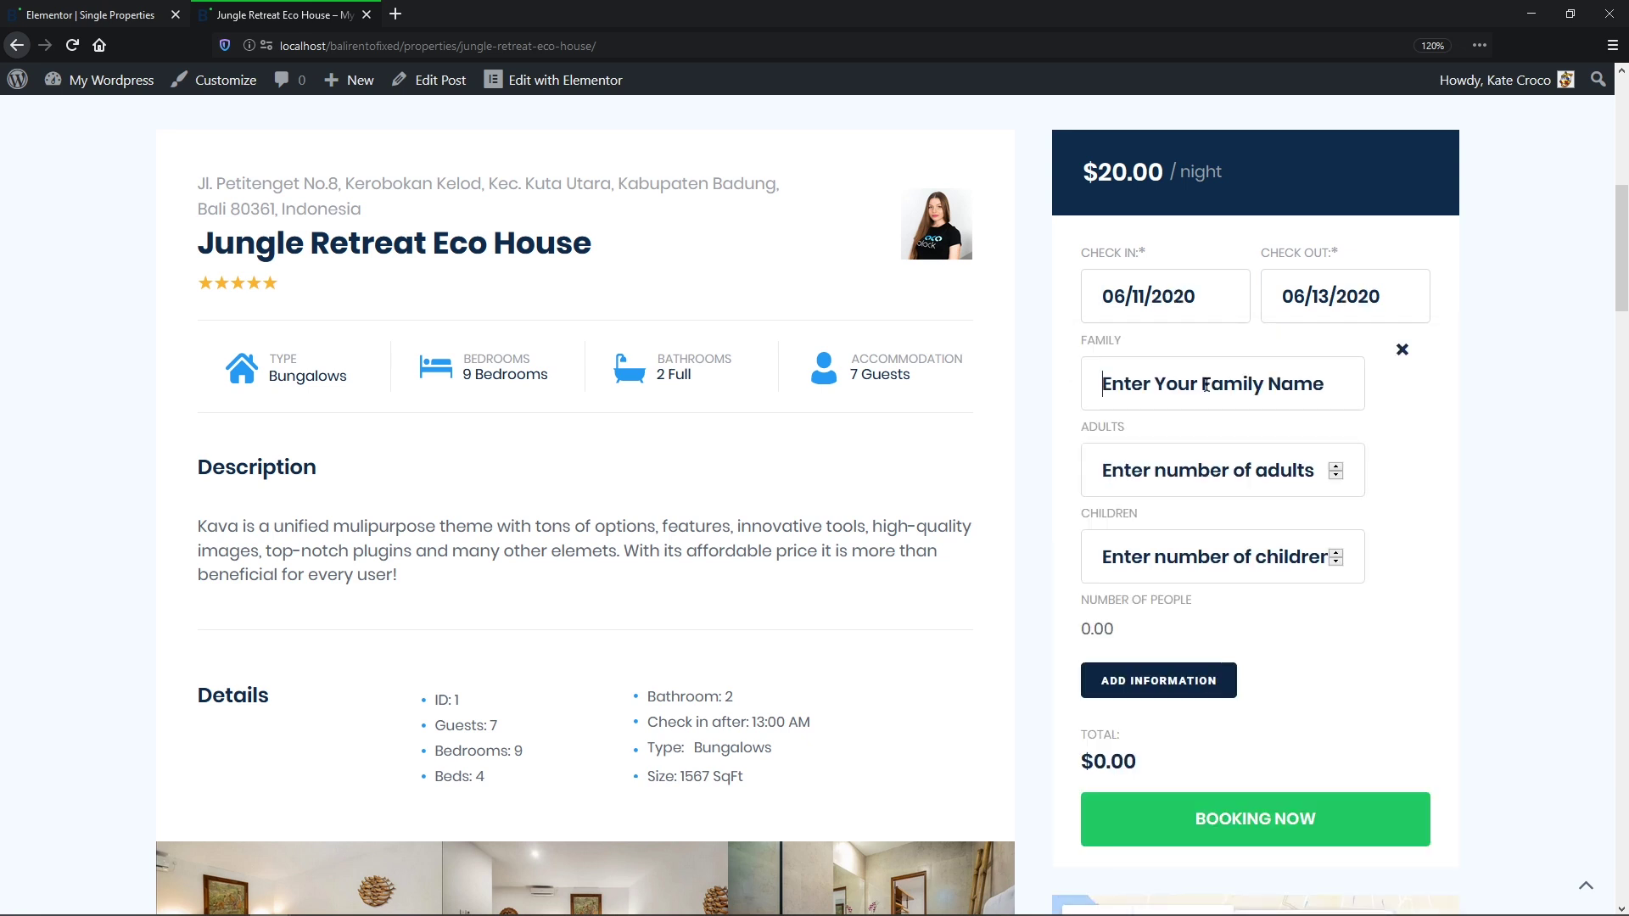
{"action": "type", "text": "Smith"}
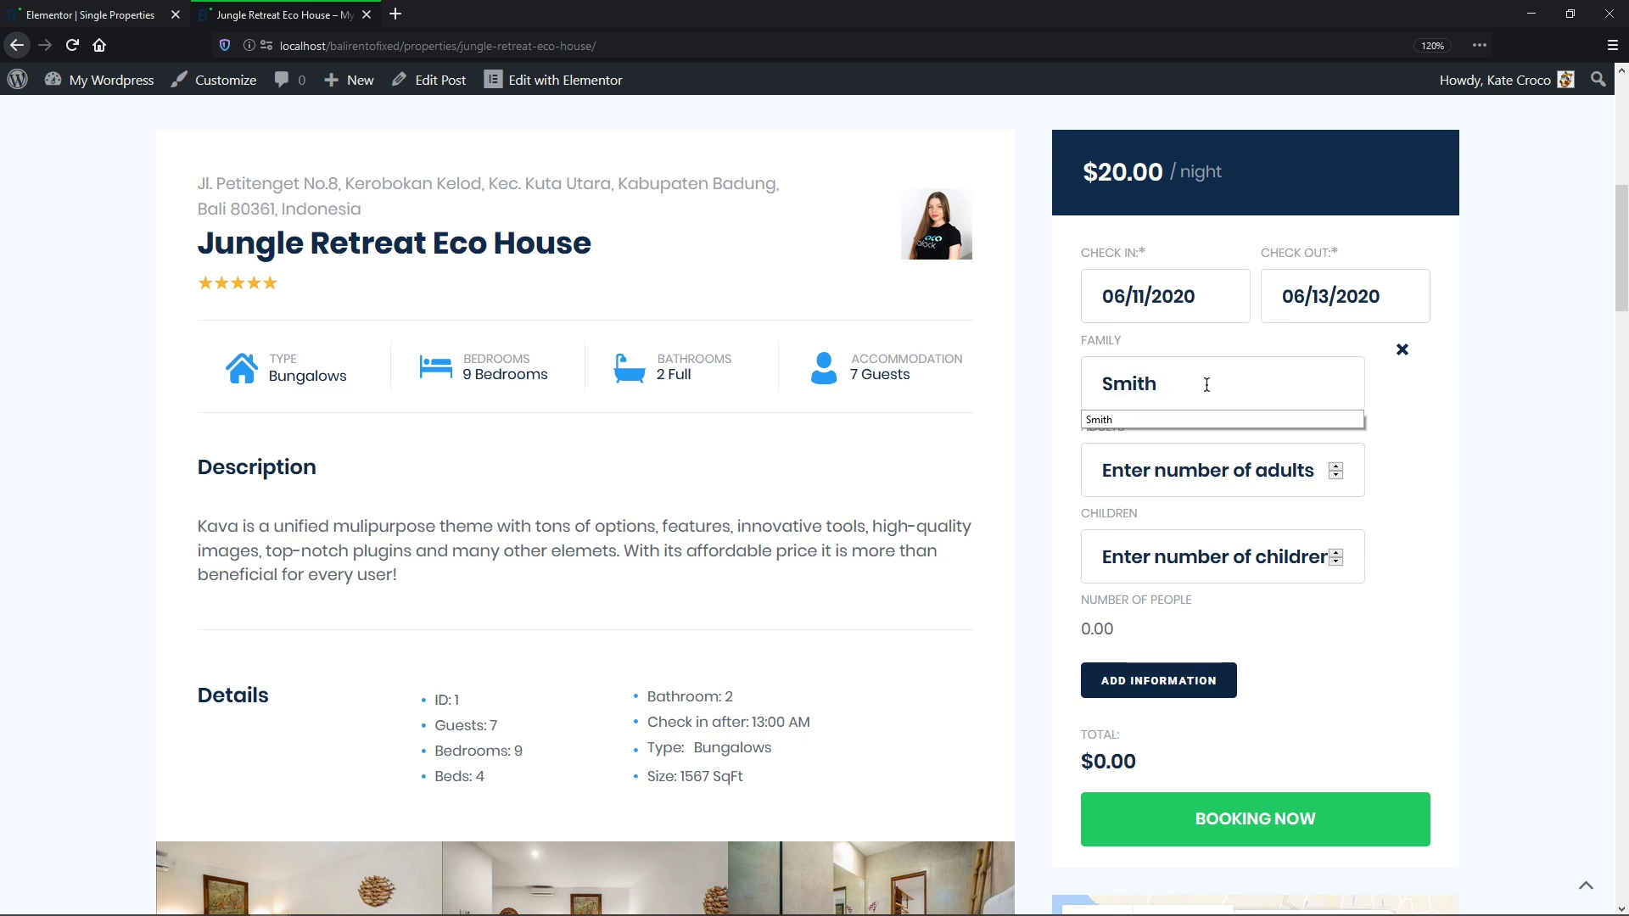
{"action": "left_click", "coordinate": [1208, 421]}
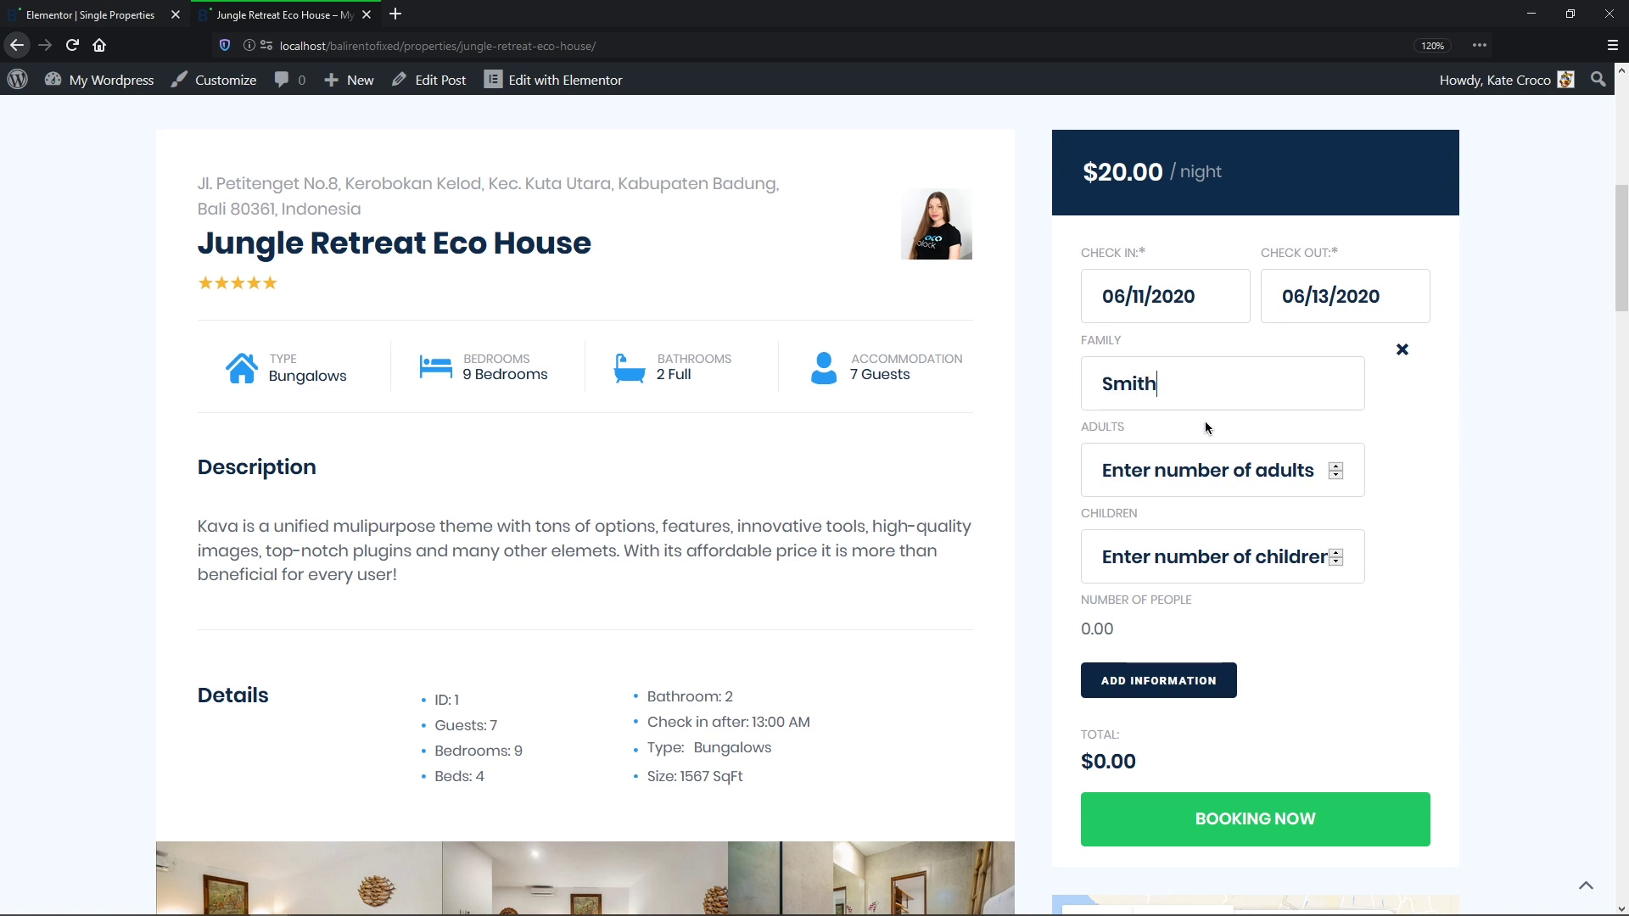
Step: Enter 2 adults and 3 children and submit the $200.00 booking
{"action": "left_click", "coordinate": [1198, 467]}
{"action": "type", "text": "2"}
{"action": "left_click", "coordinate": [1192, 553]}
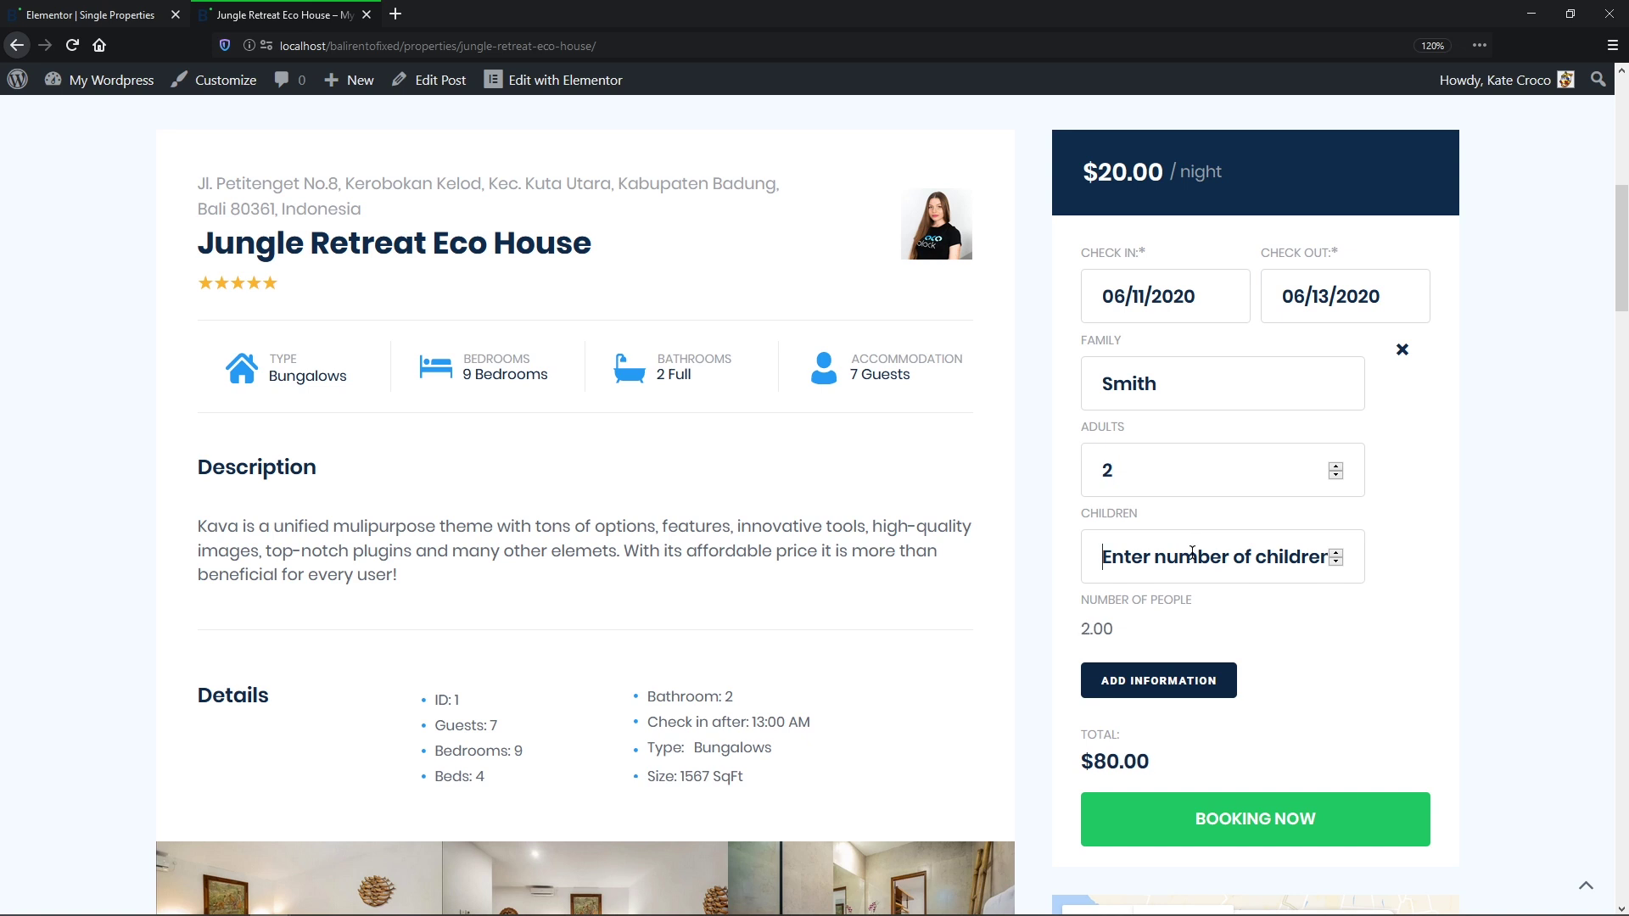
{"action": "type", "text": "3"}
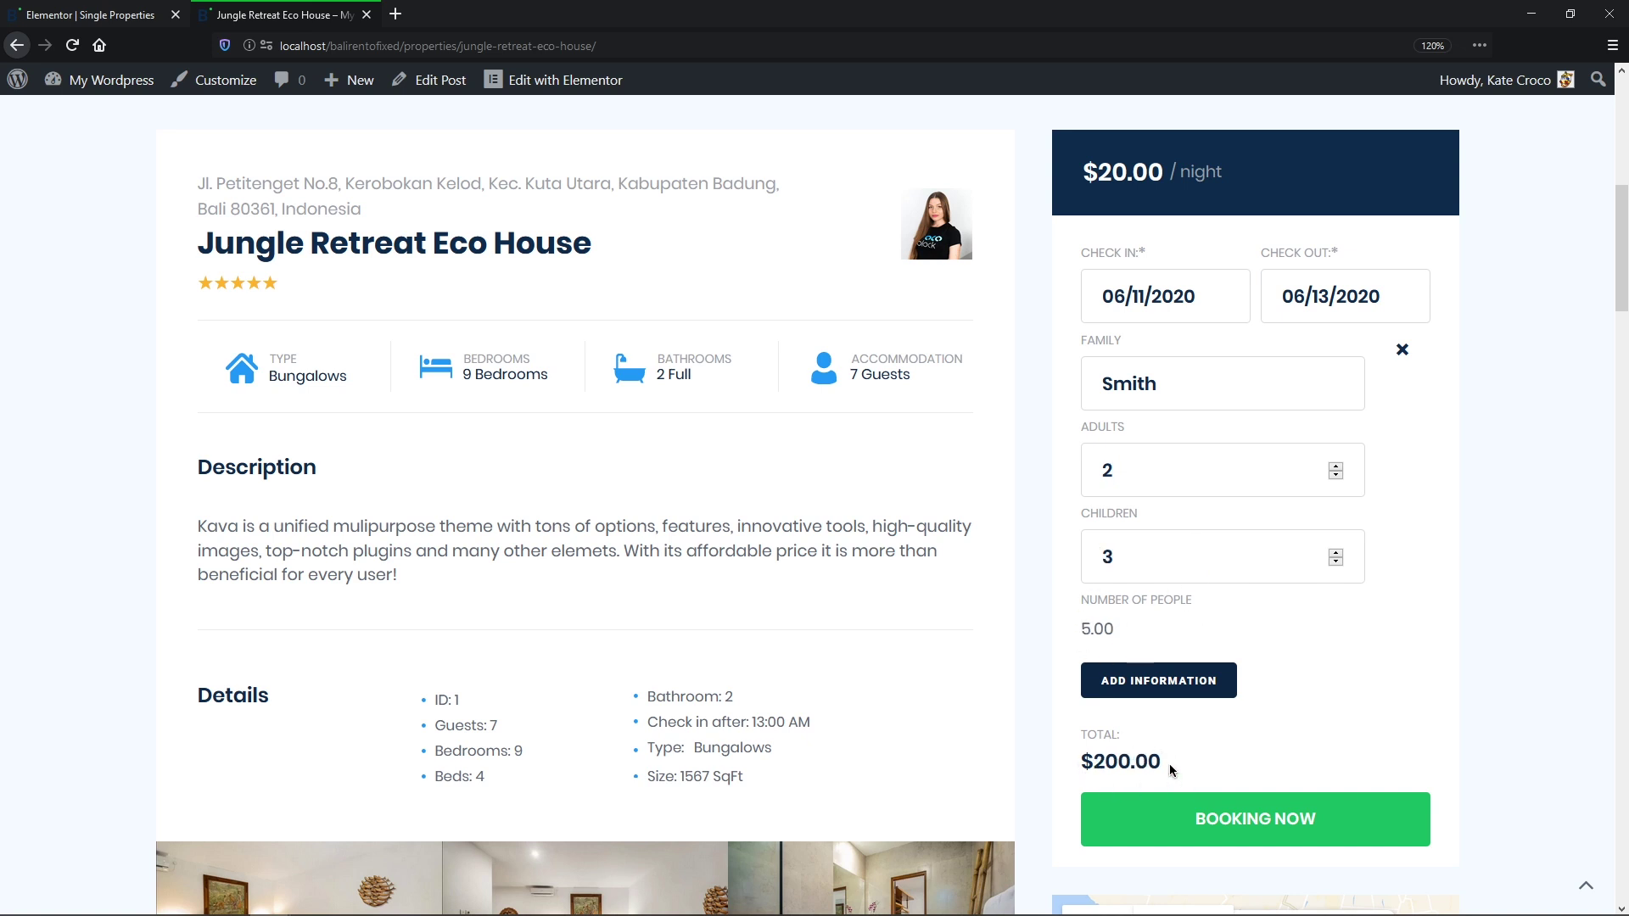
{"action": "left_click", "coordinate": [1219, 816]}
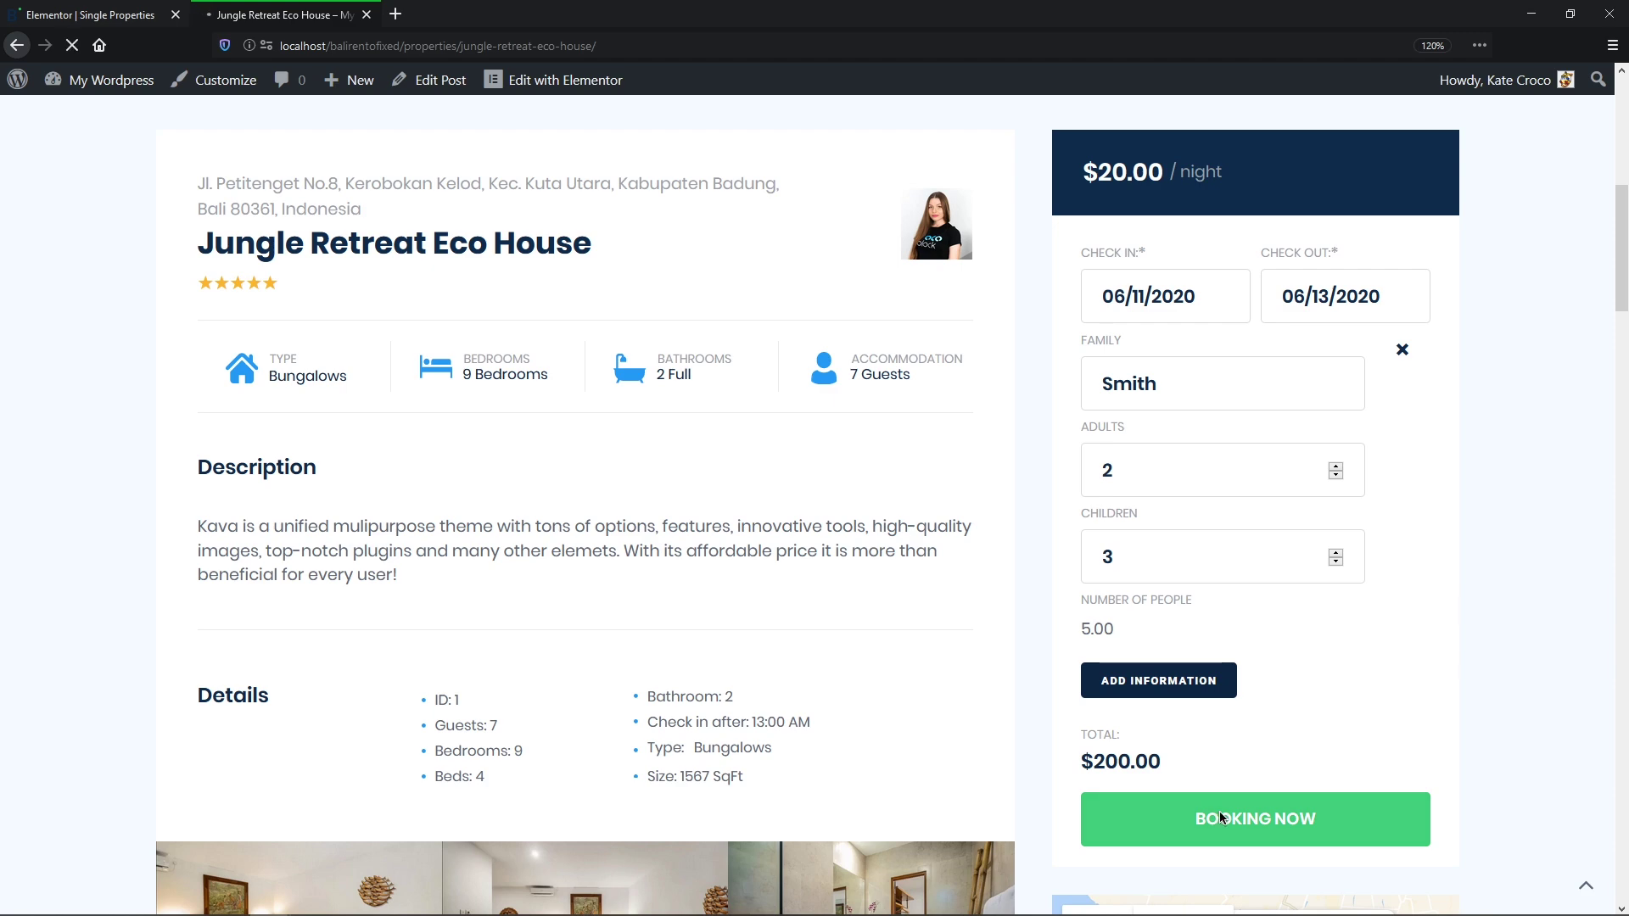
{"action": "scroll", "coordinate": [1218, 815], "scroll_direction": "down", "scroll_amount": 4}
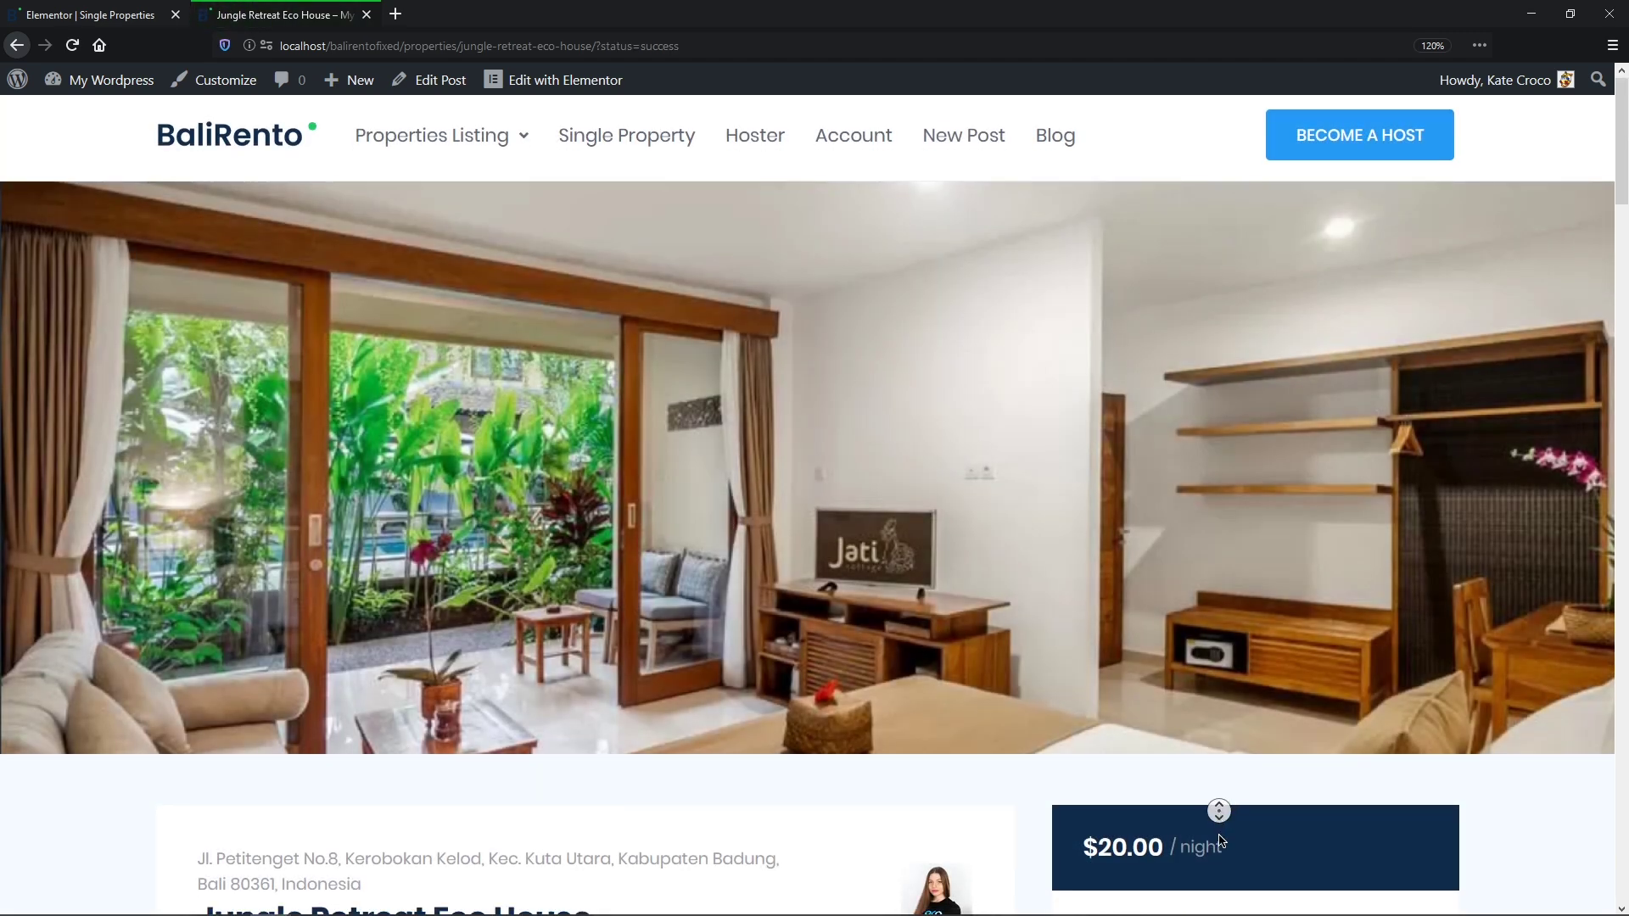
{"action": "scroll", "coordinate": [1218, 847], "scroll_direction": "down", "scroll_amount": 5}
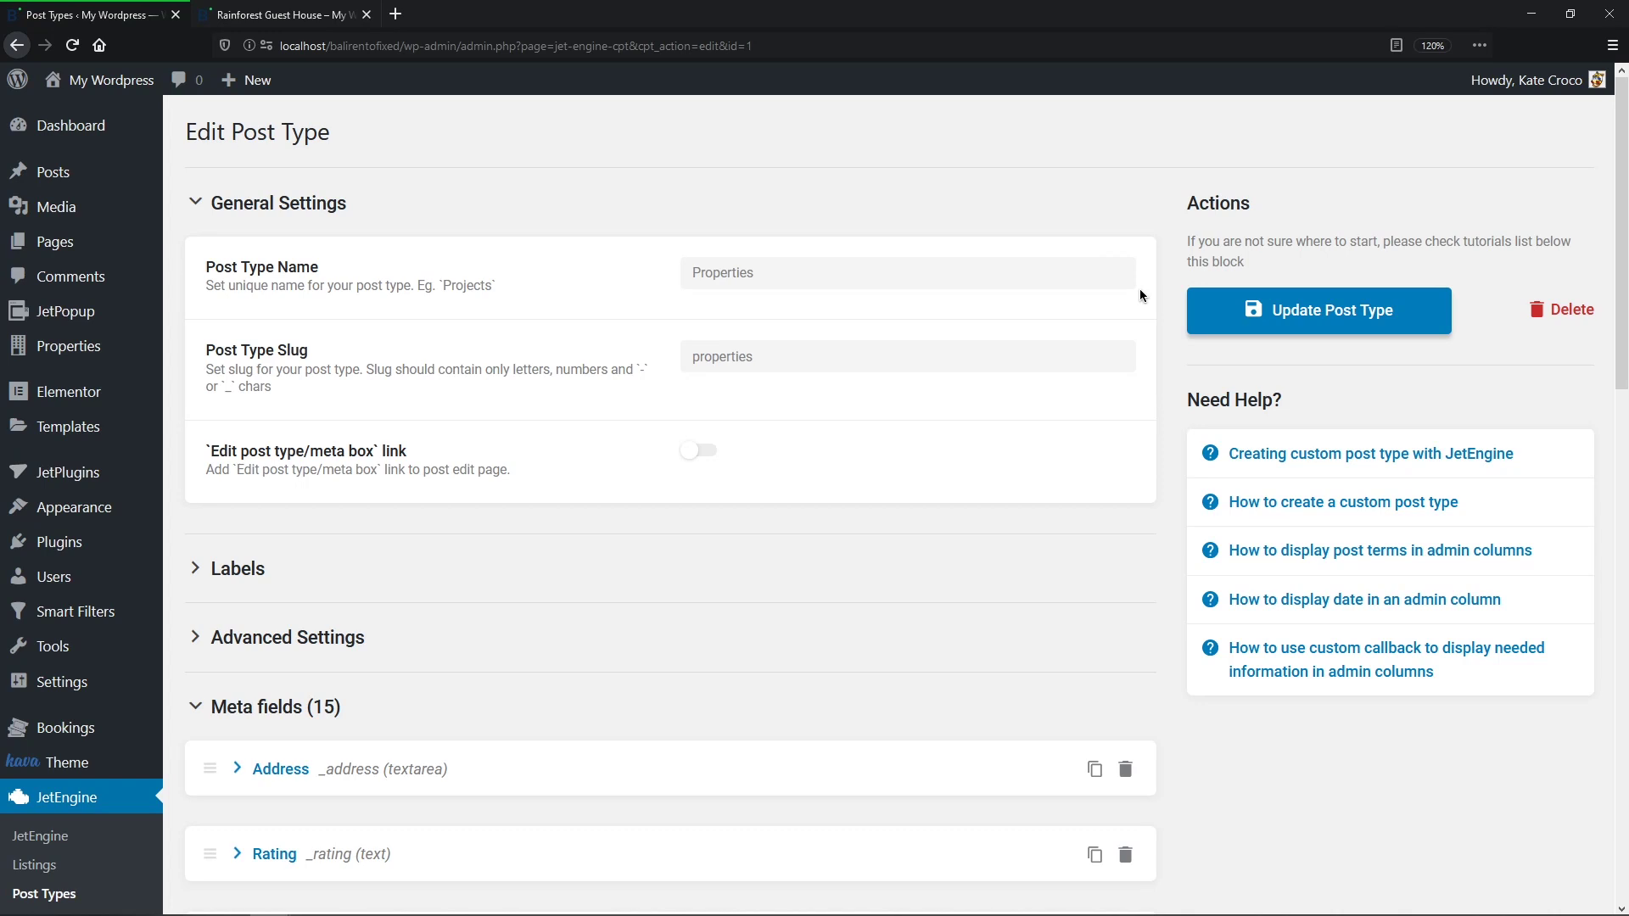
Step: Add a new meta field labelled Test Repeater with field type Repeater
{"action": "scroll", "coordinate": [1139, 290], "scroll_direction": "down", "scroll_amount": 15}
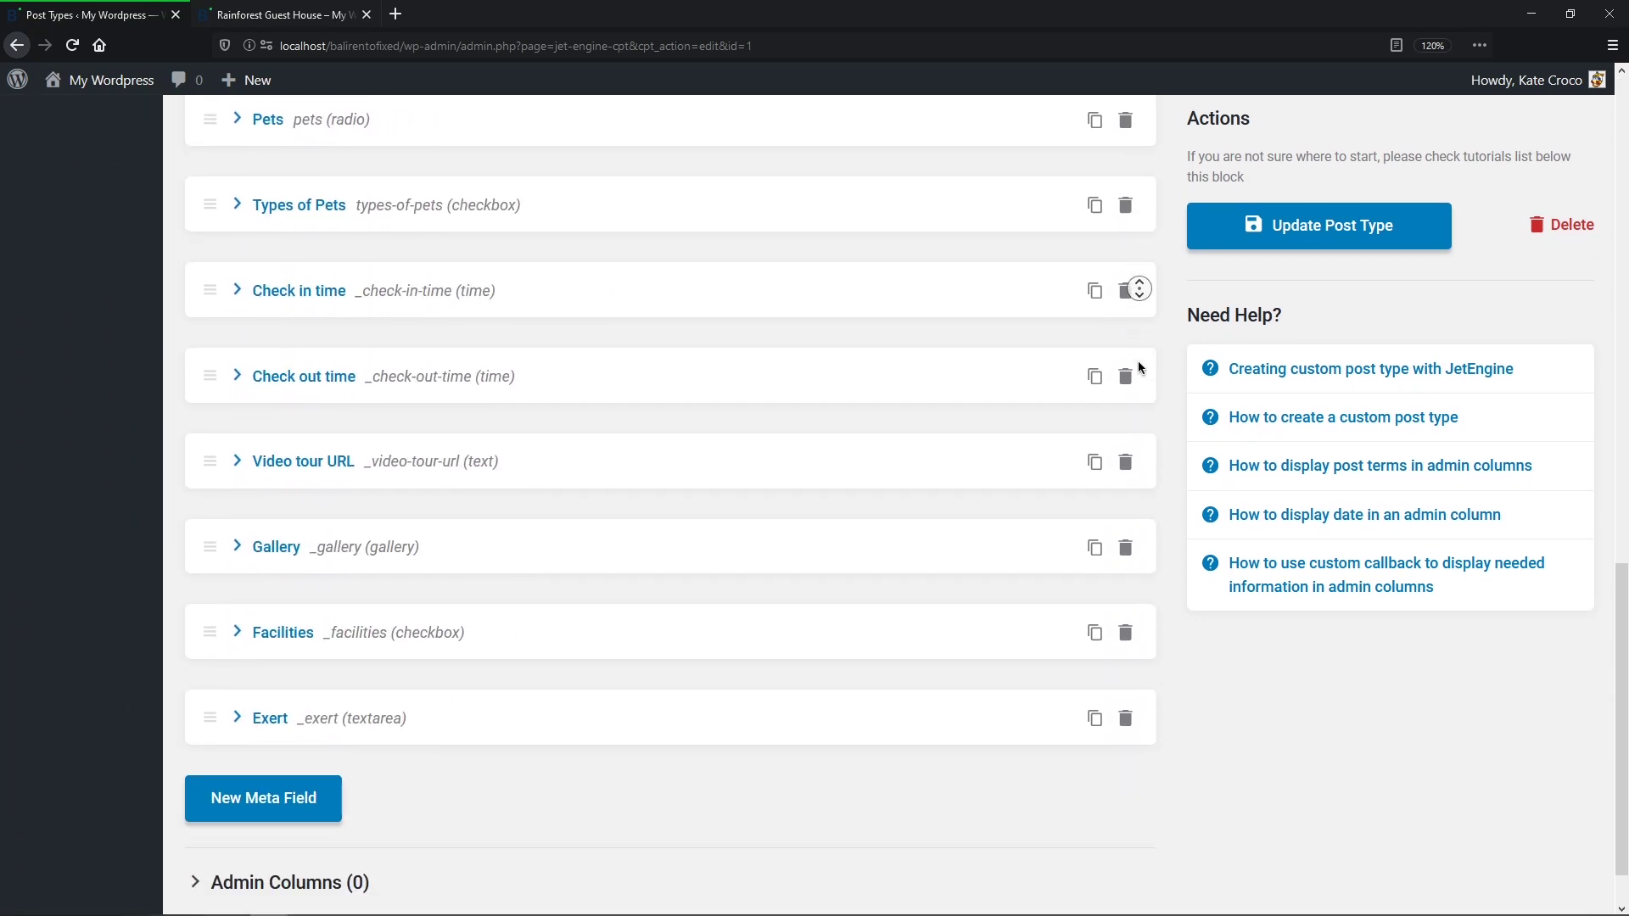
{"action": "left_click", "coordinate": [323, 733]}
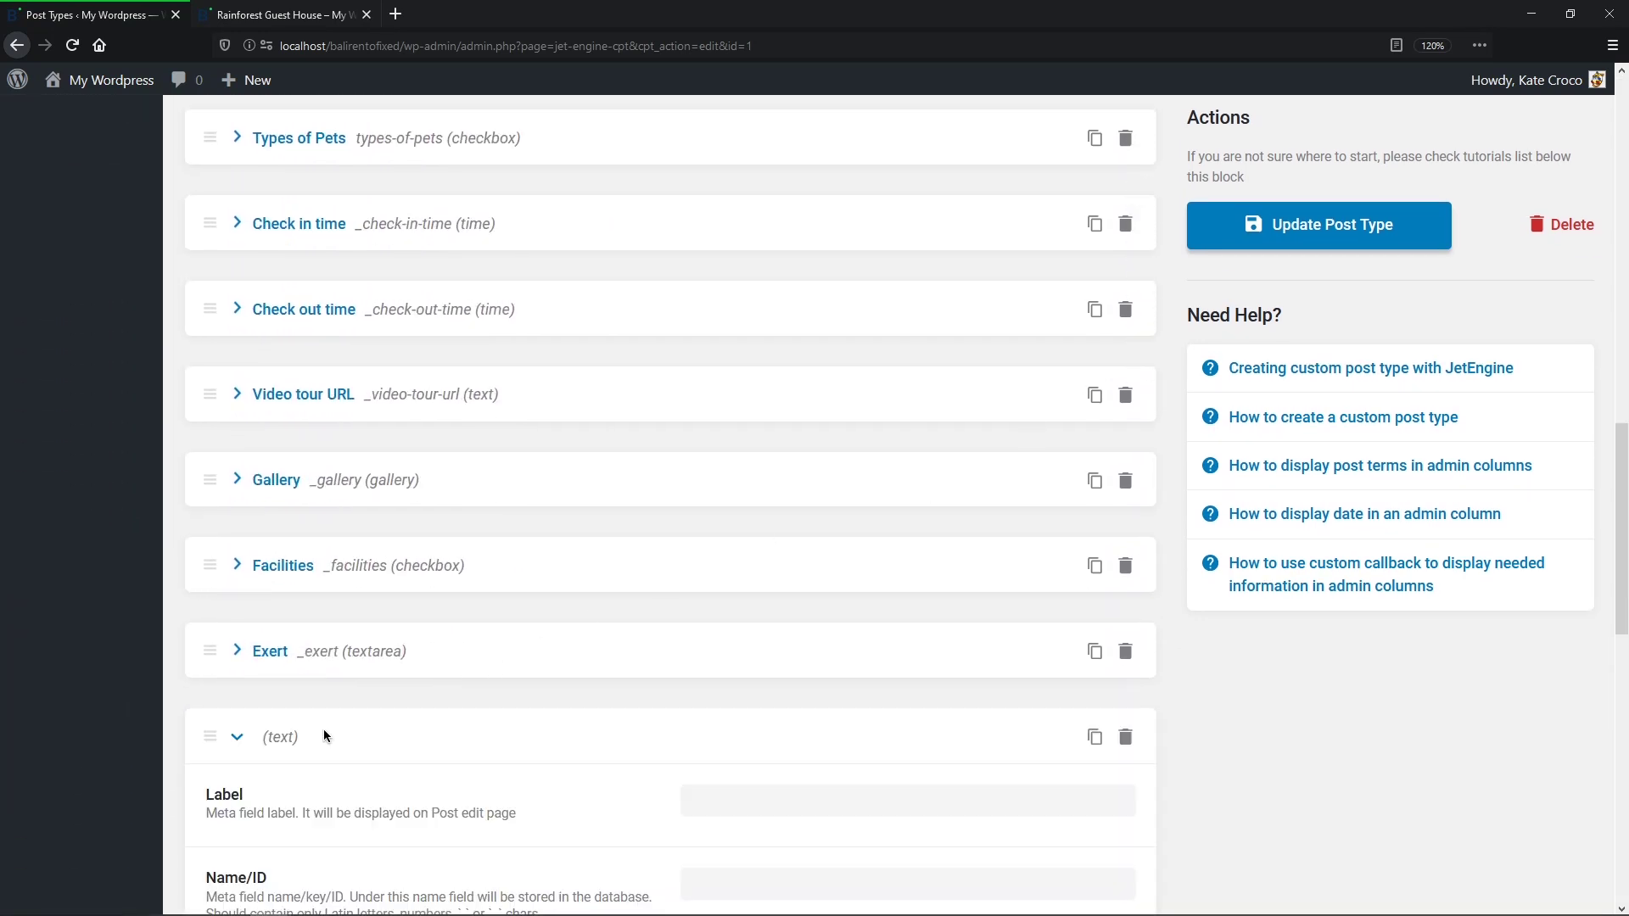
{"action": "scroll", "coordinate": [323, 735], "scroll_direction": "down", "scroll_amount": 7}
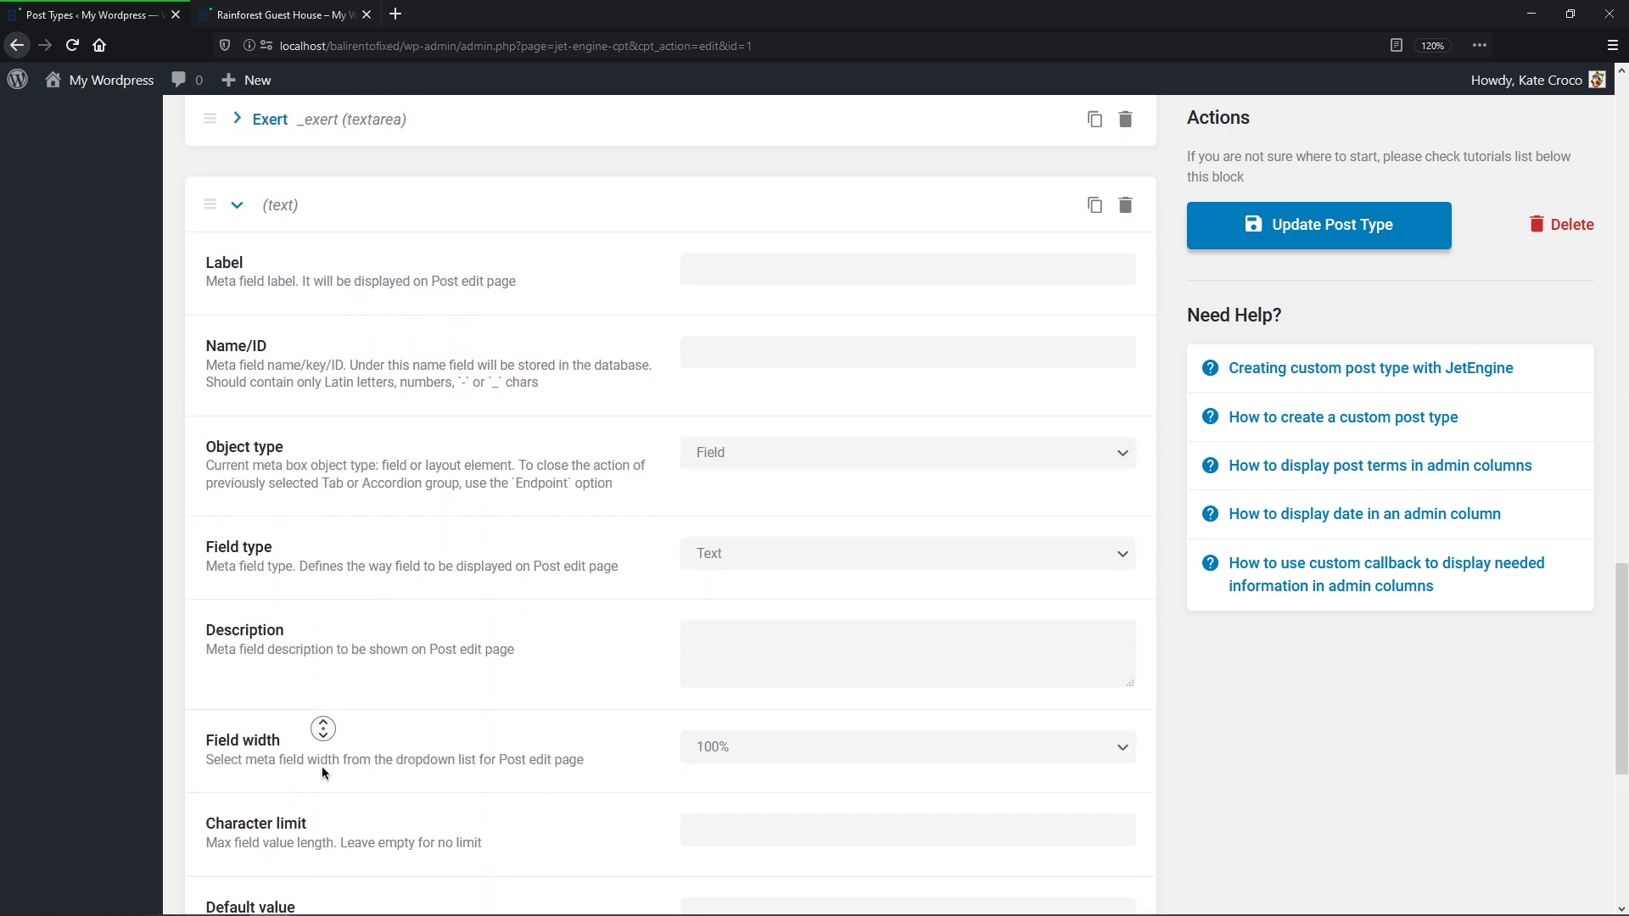
{"action": "left_click", "coordinate": [705, 239]}
{"action": "type", "text": "Test"}
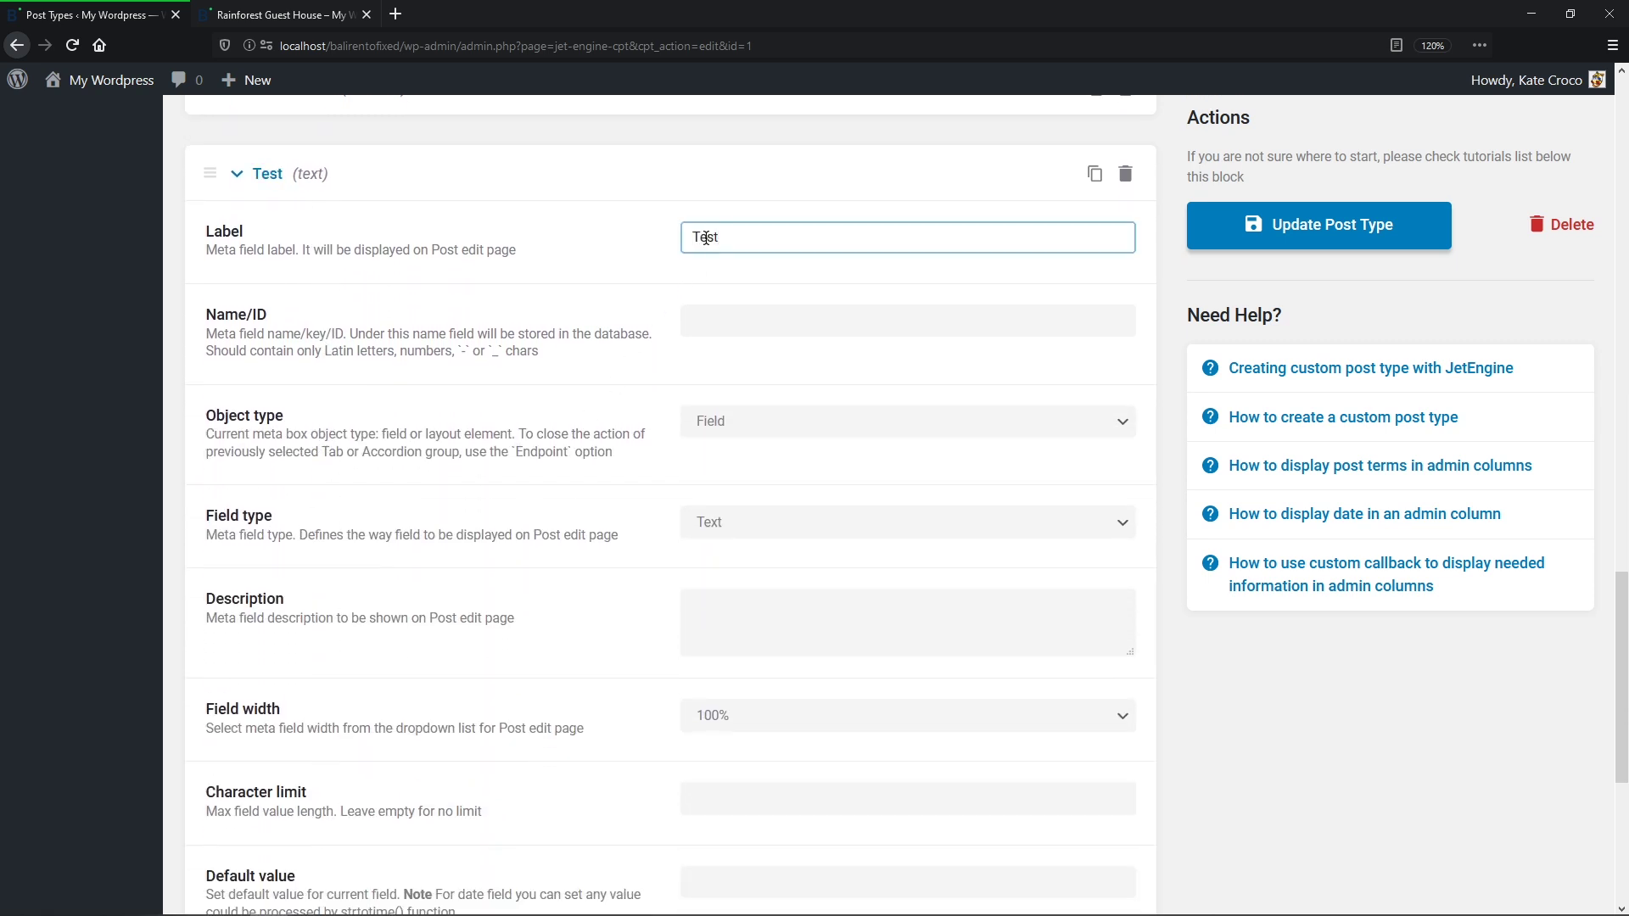
{"action": "type", "text": " Repeater"}
{"action": "left_click", "coordinate": [706, 315]}
{"action": "left_click", "coordinate": [745, 524]}
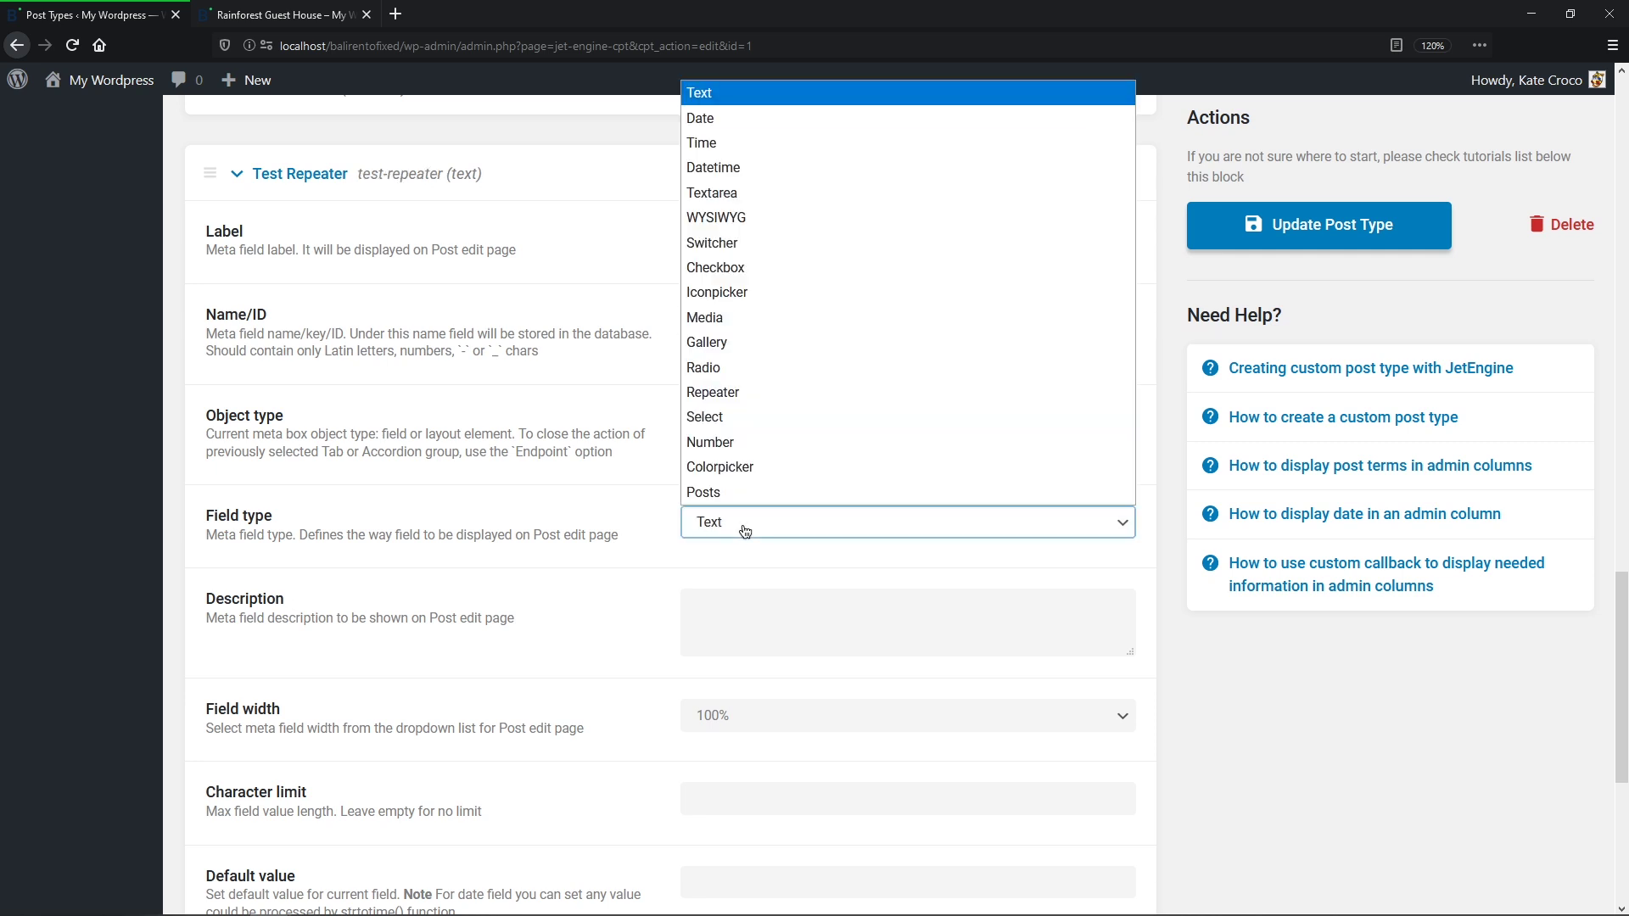
{"action": "left_click", "coordinate": [752, 394]}
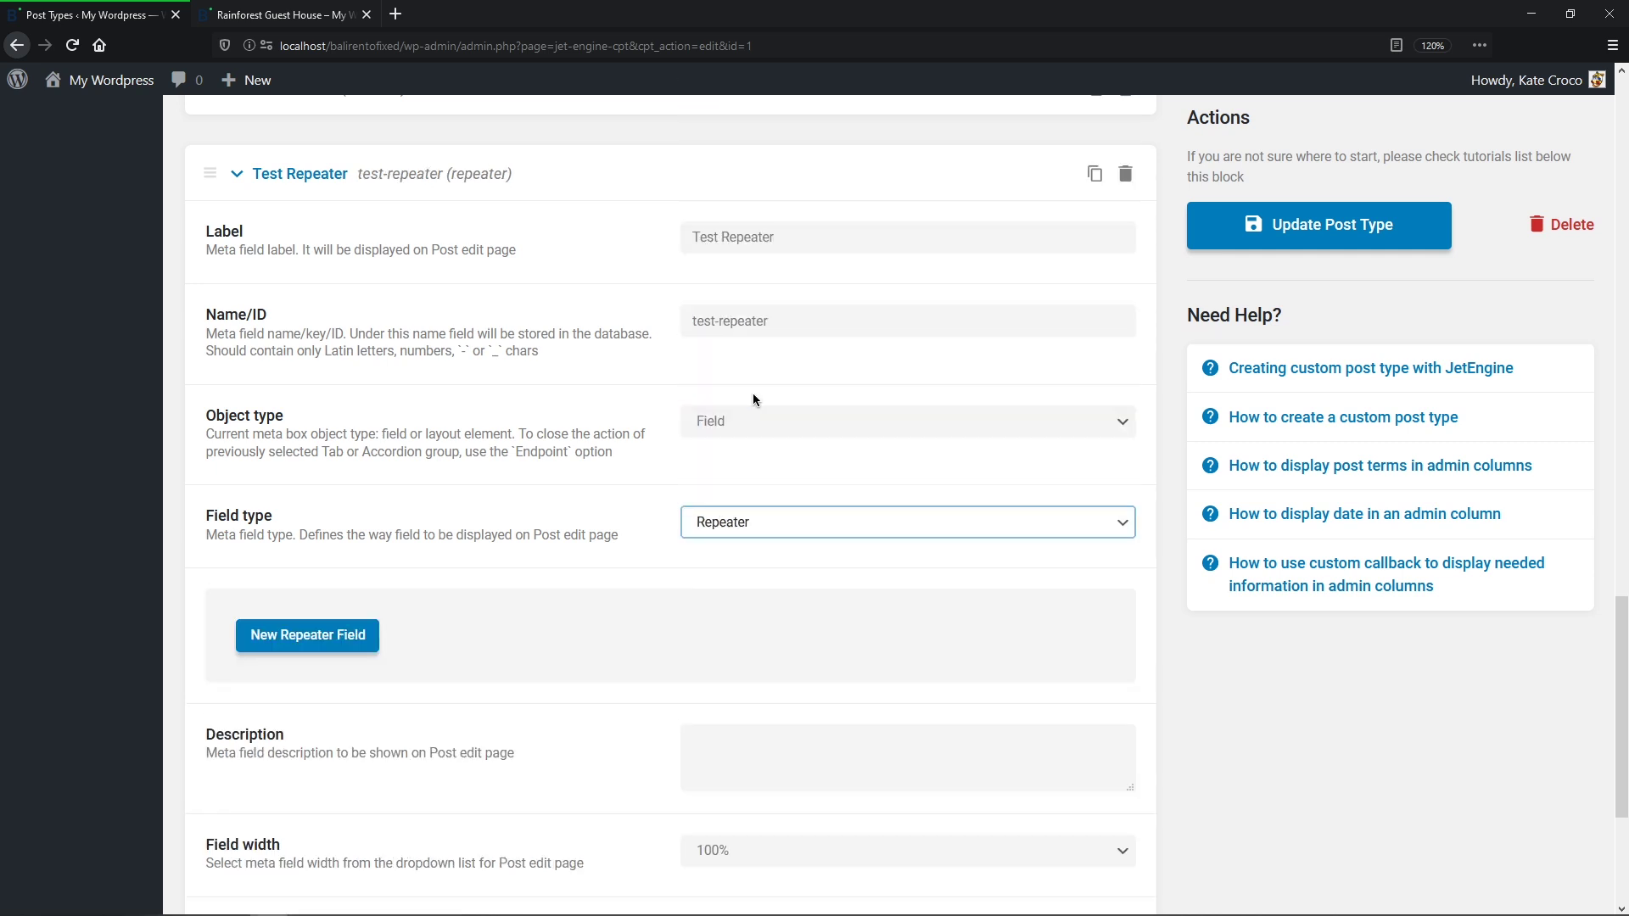
Step: Add an Amenities repeater sub-field with type Select
{"action": "left_click", "coordinate": [315, 642]}
{"action": "scroll", "coordinate": [314, 687], "scroll_direction": "down", "scroll_amount": 5}
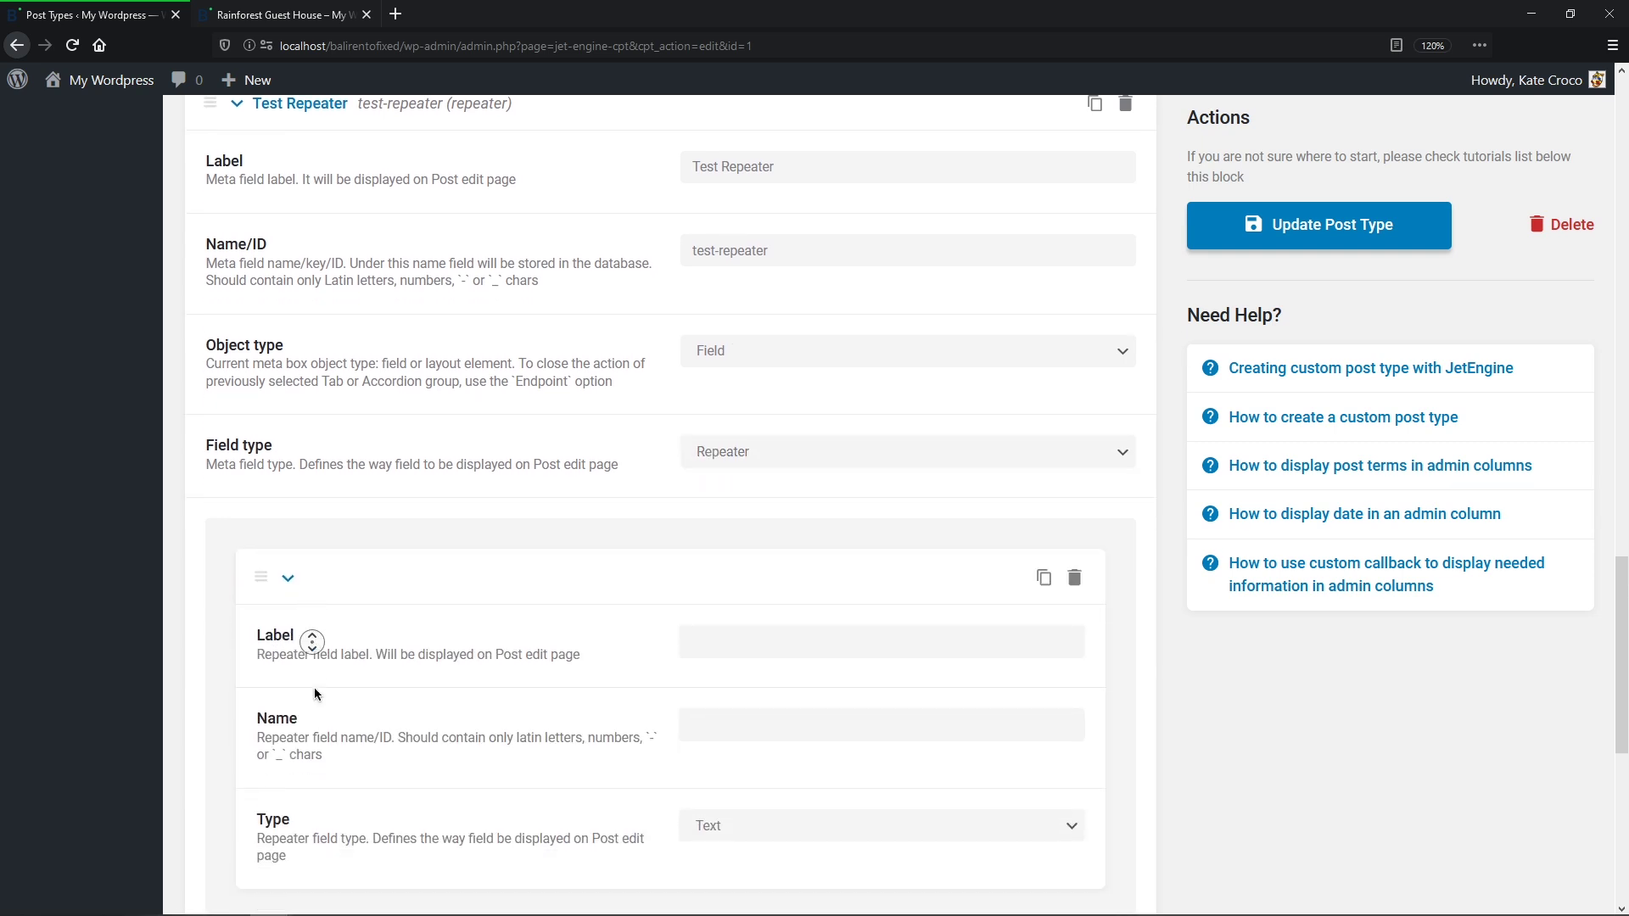
{"action": "left_click", "coordinate": [762, 286]}
{"action": "type", "text": "Amenitie"}
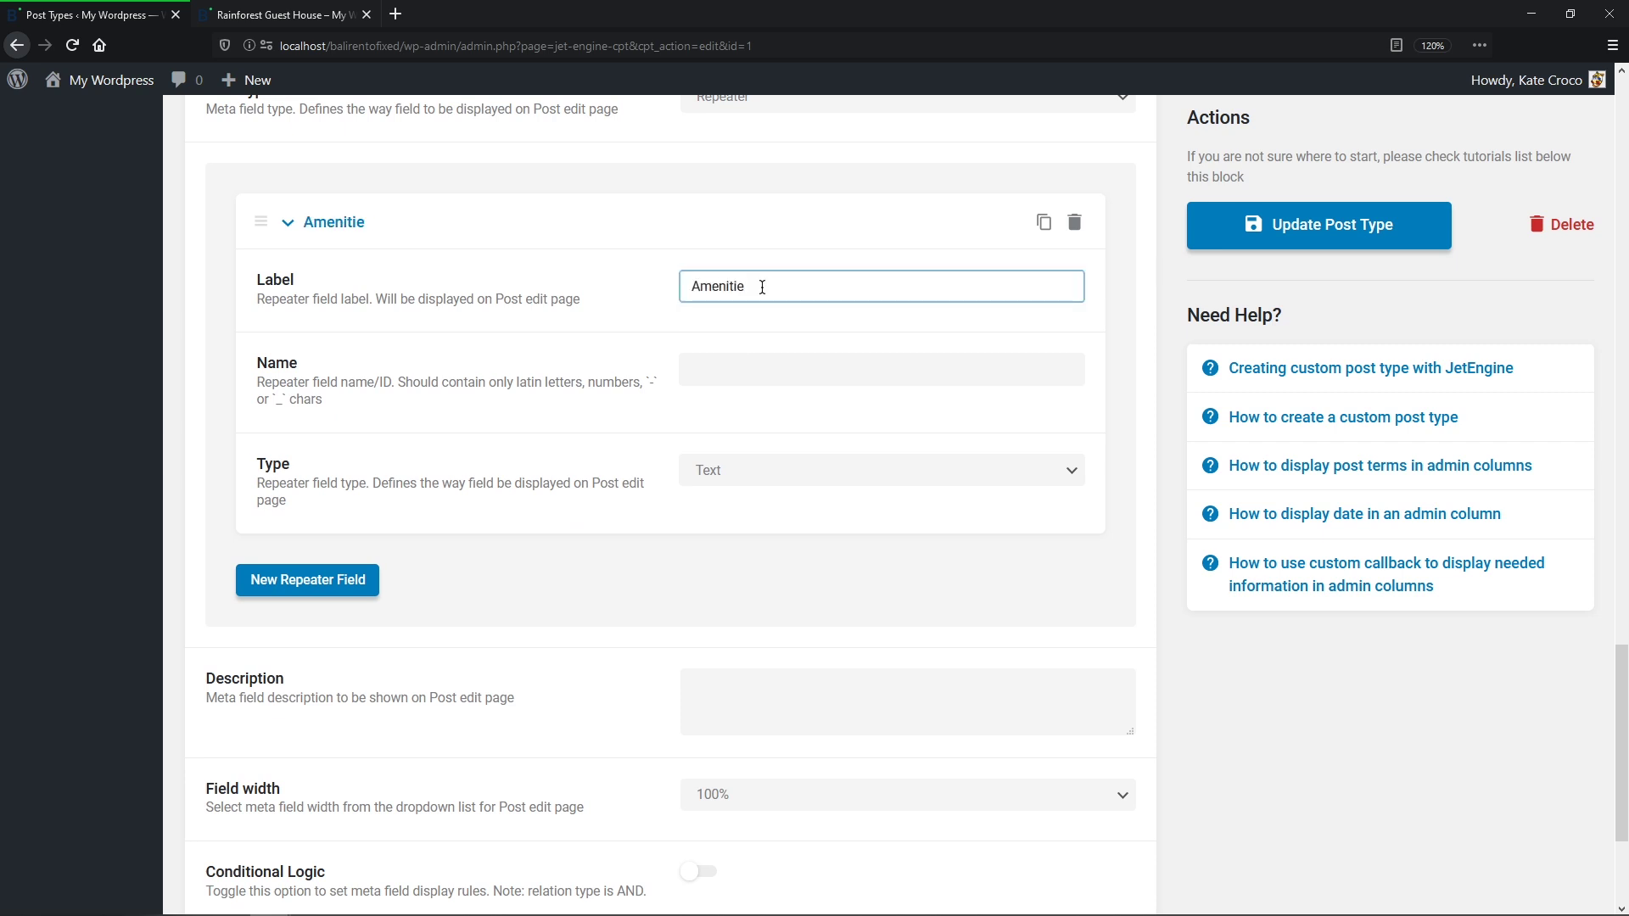
{"action": "type", "text": "s"}
{"action": "left_click", "coordinate": [740, 365]}
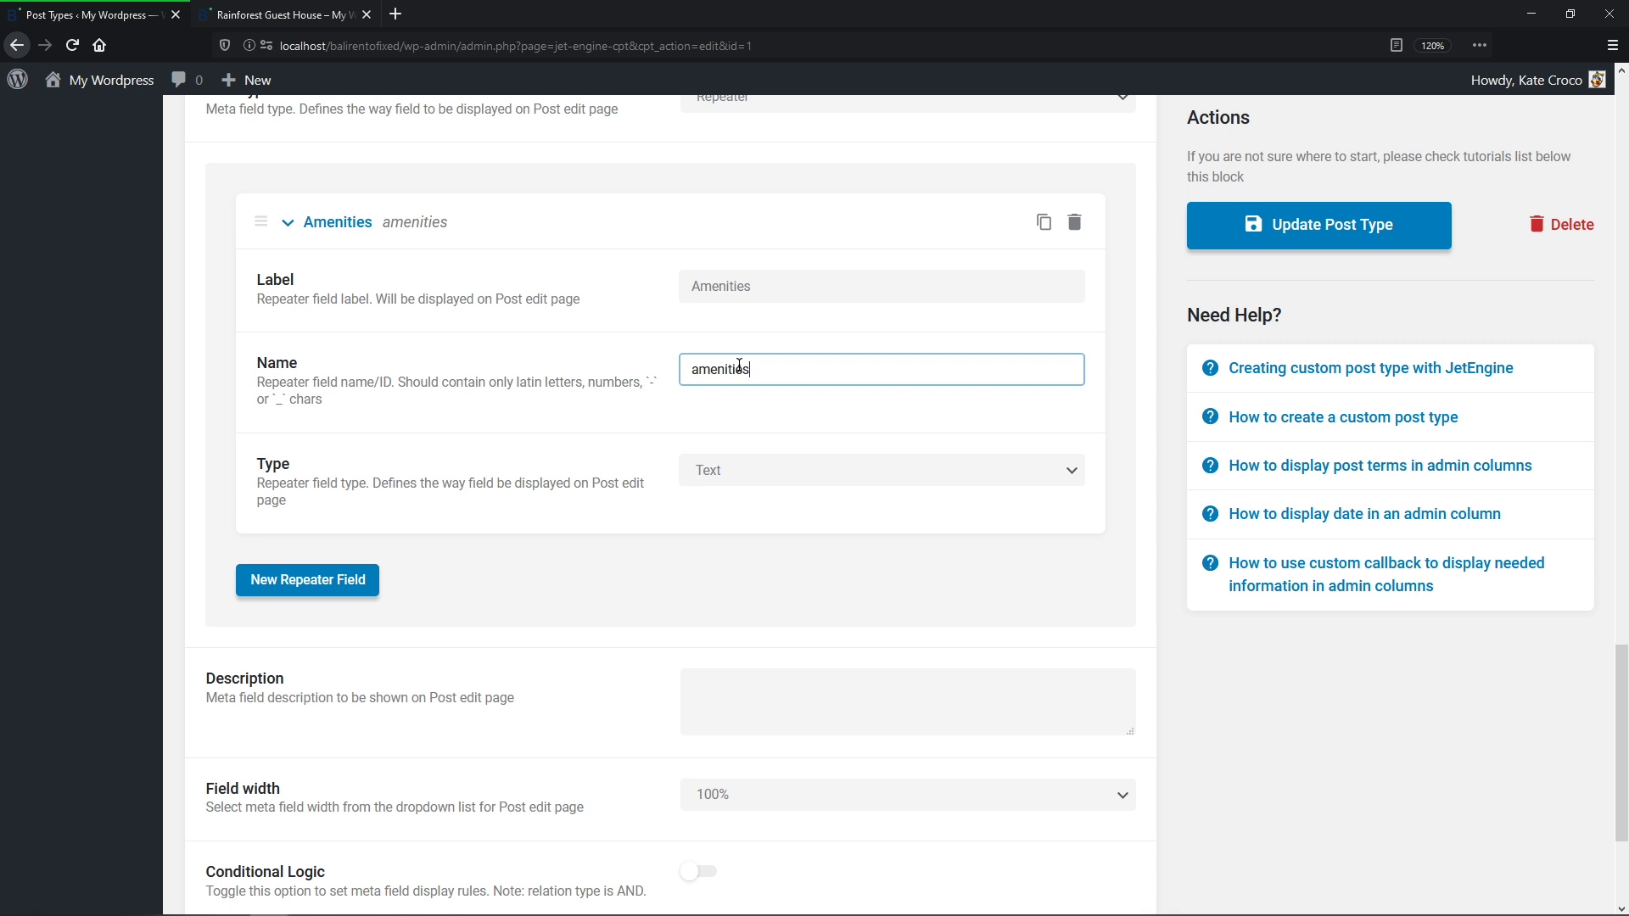
{"action": "left_click", "coordinate": [1056, 472]}
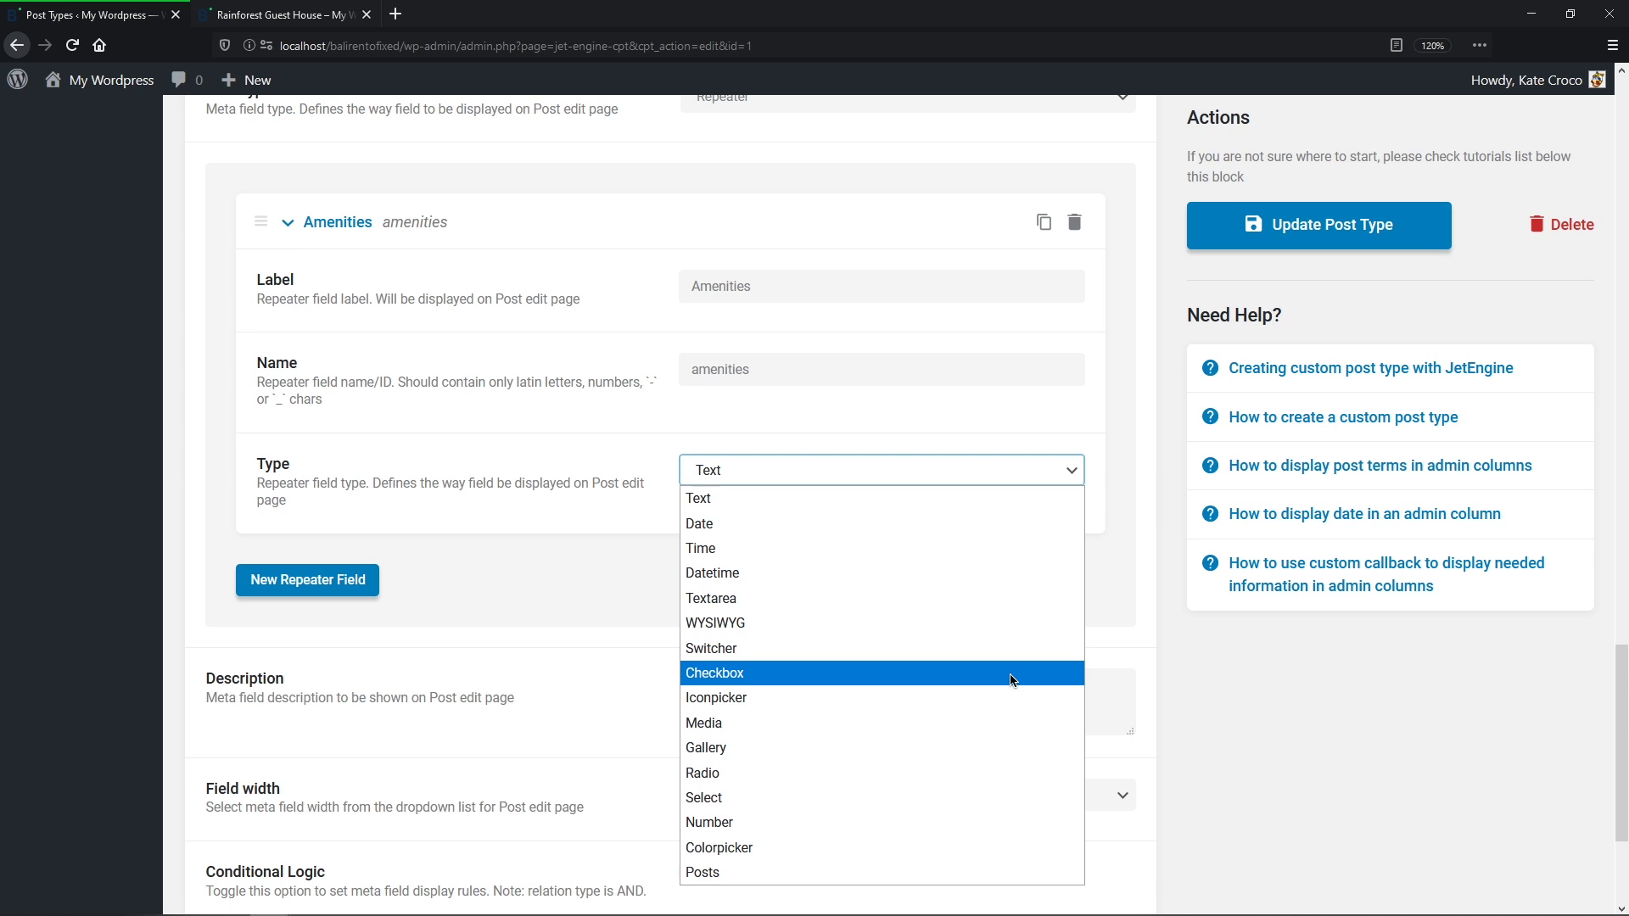
{"action": "left_click", "coordinate": [990, 805]}
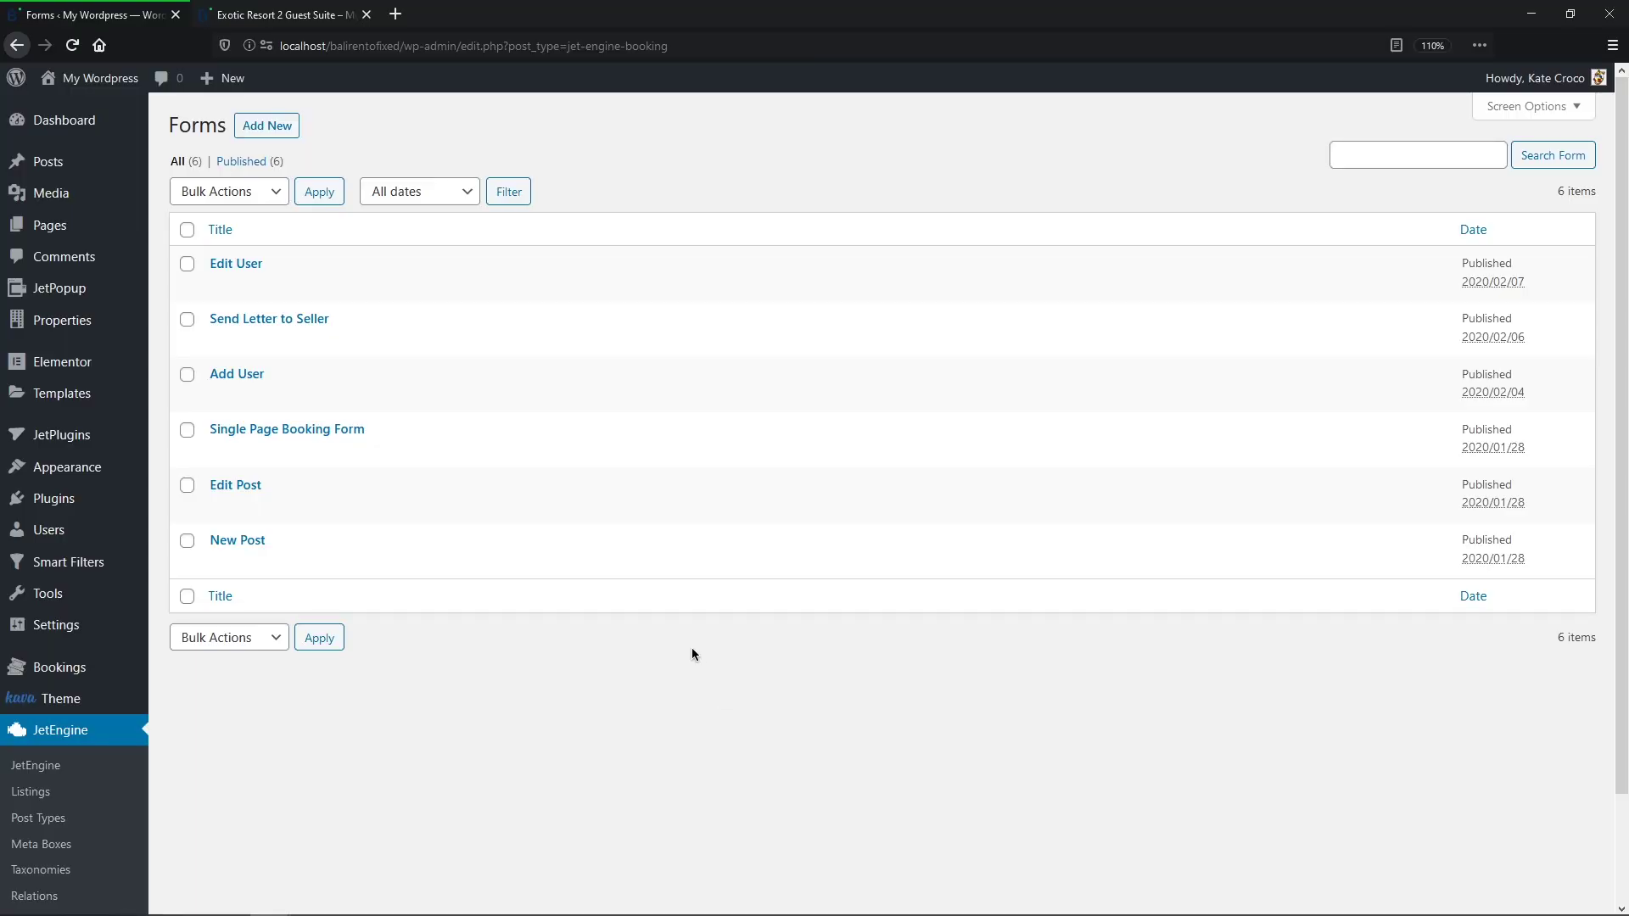
Step: Open the Send Letter to Seller form and enable an input mask on _phone_number
{"action": "mouse_move", "coordinate": [356, 349]}
{"action": "left_click", "coordinate": [321, 321]}
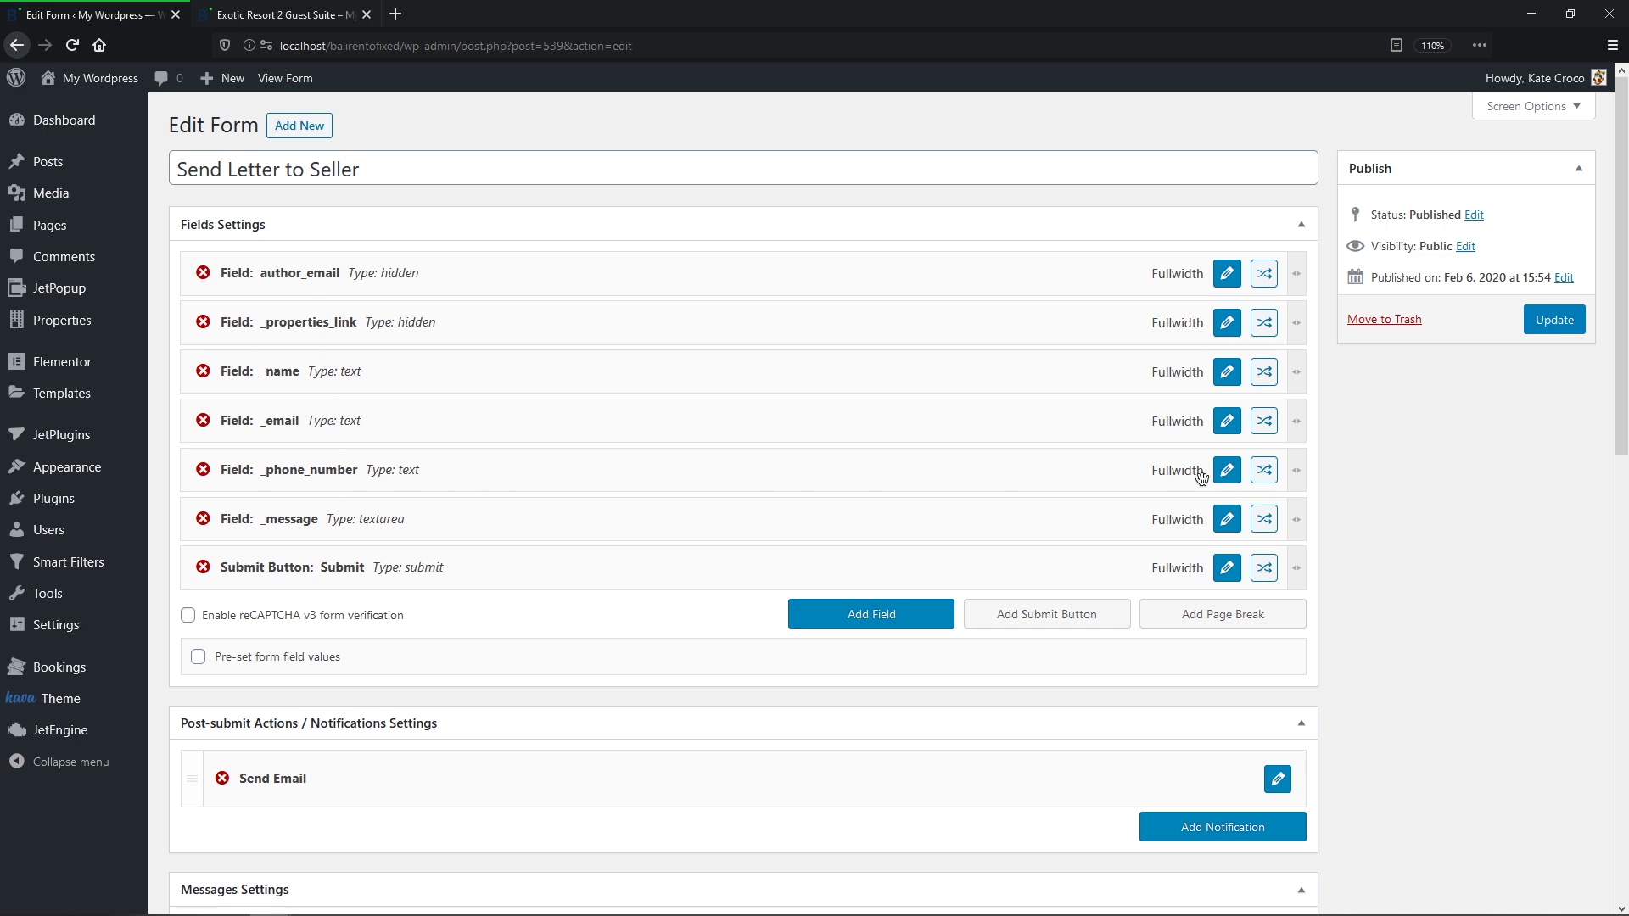
{"action": "left_click", "coordinate": [1228, 473]}
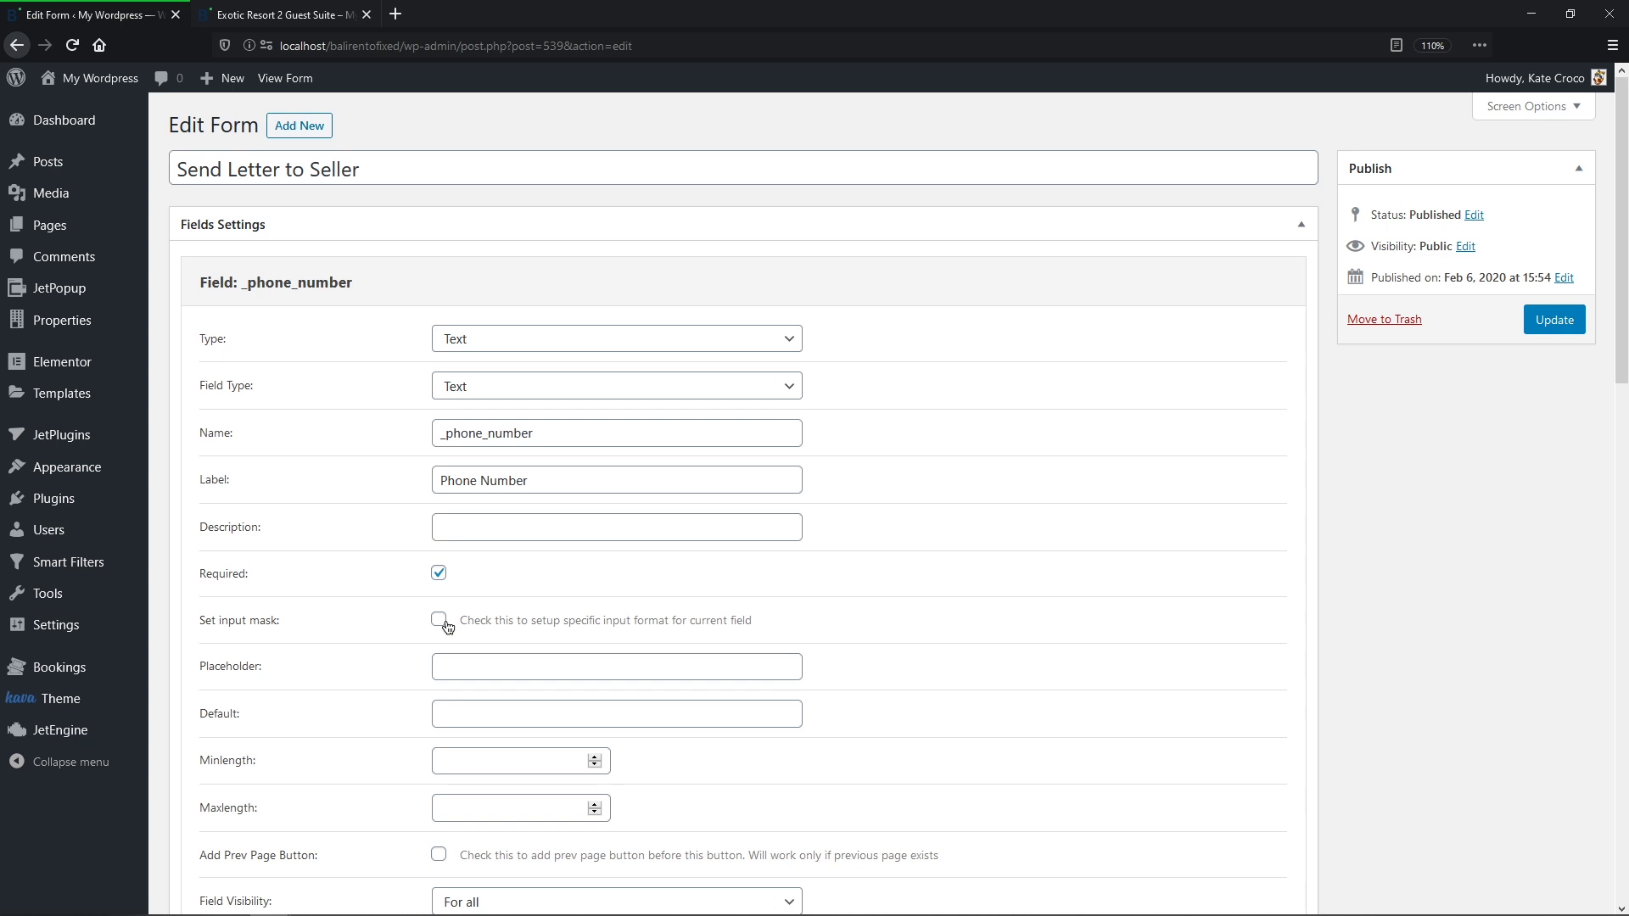
{"action": "left_click", "coordinate": [438, 621]}
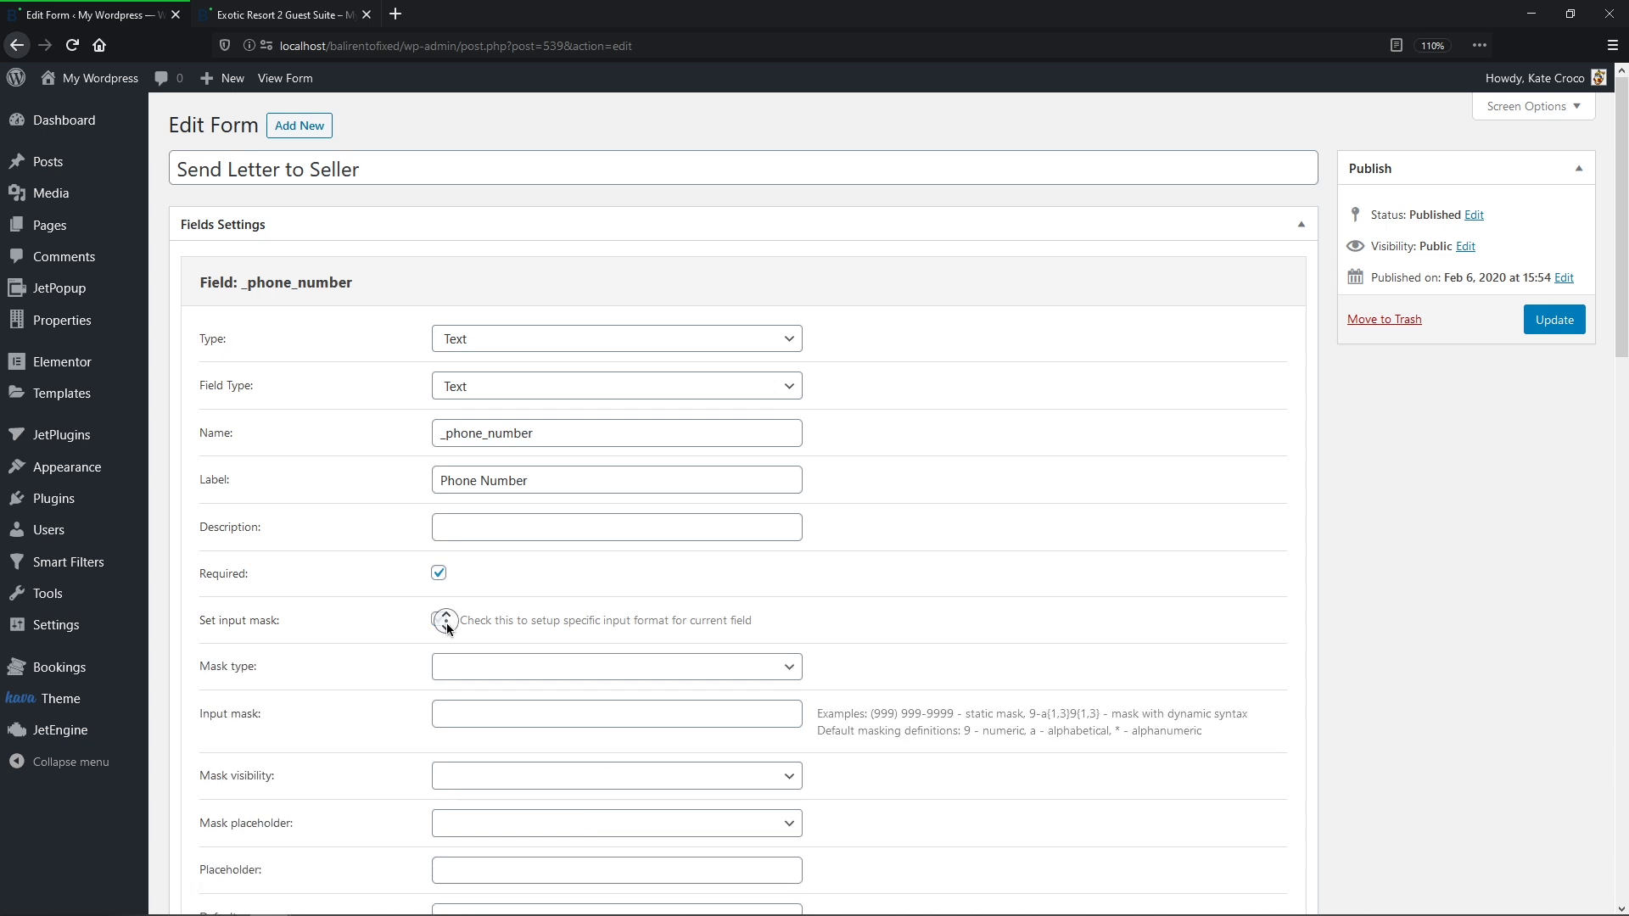
{"action": "middle_click", "coordinate": [446, 623]}
{"action": "middle_click", "coordinate": [449, 656]}
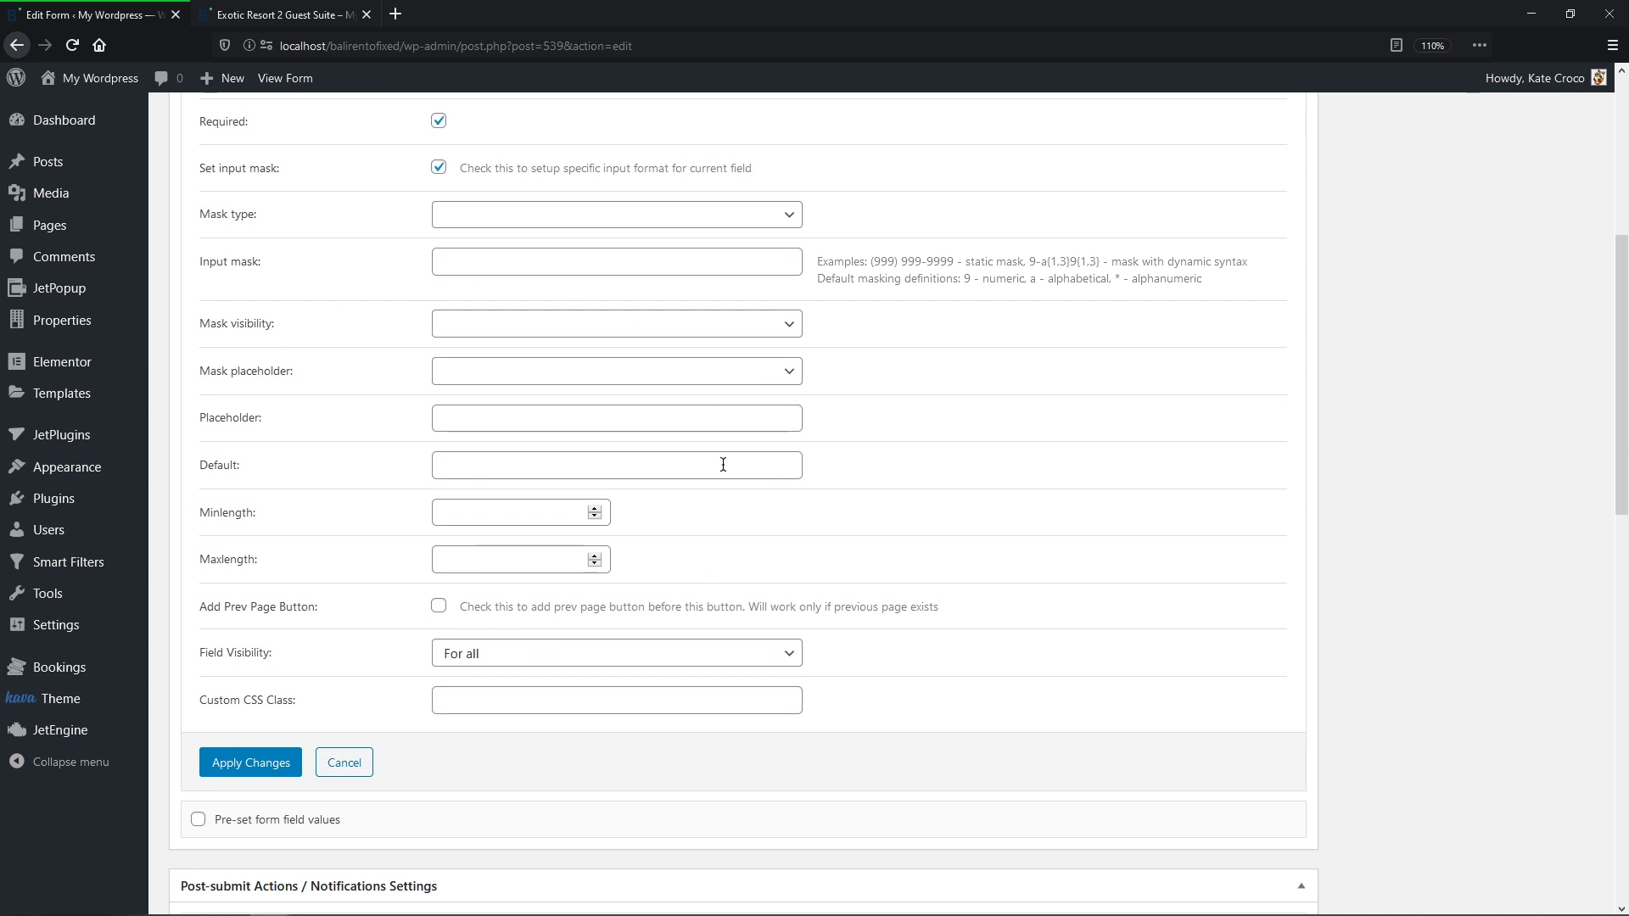
{"action": "left_click", "coordinate": [790, 214]}
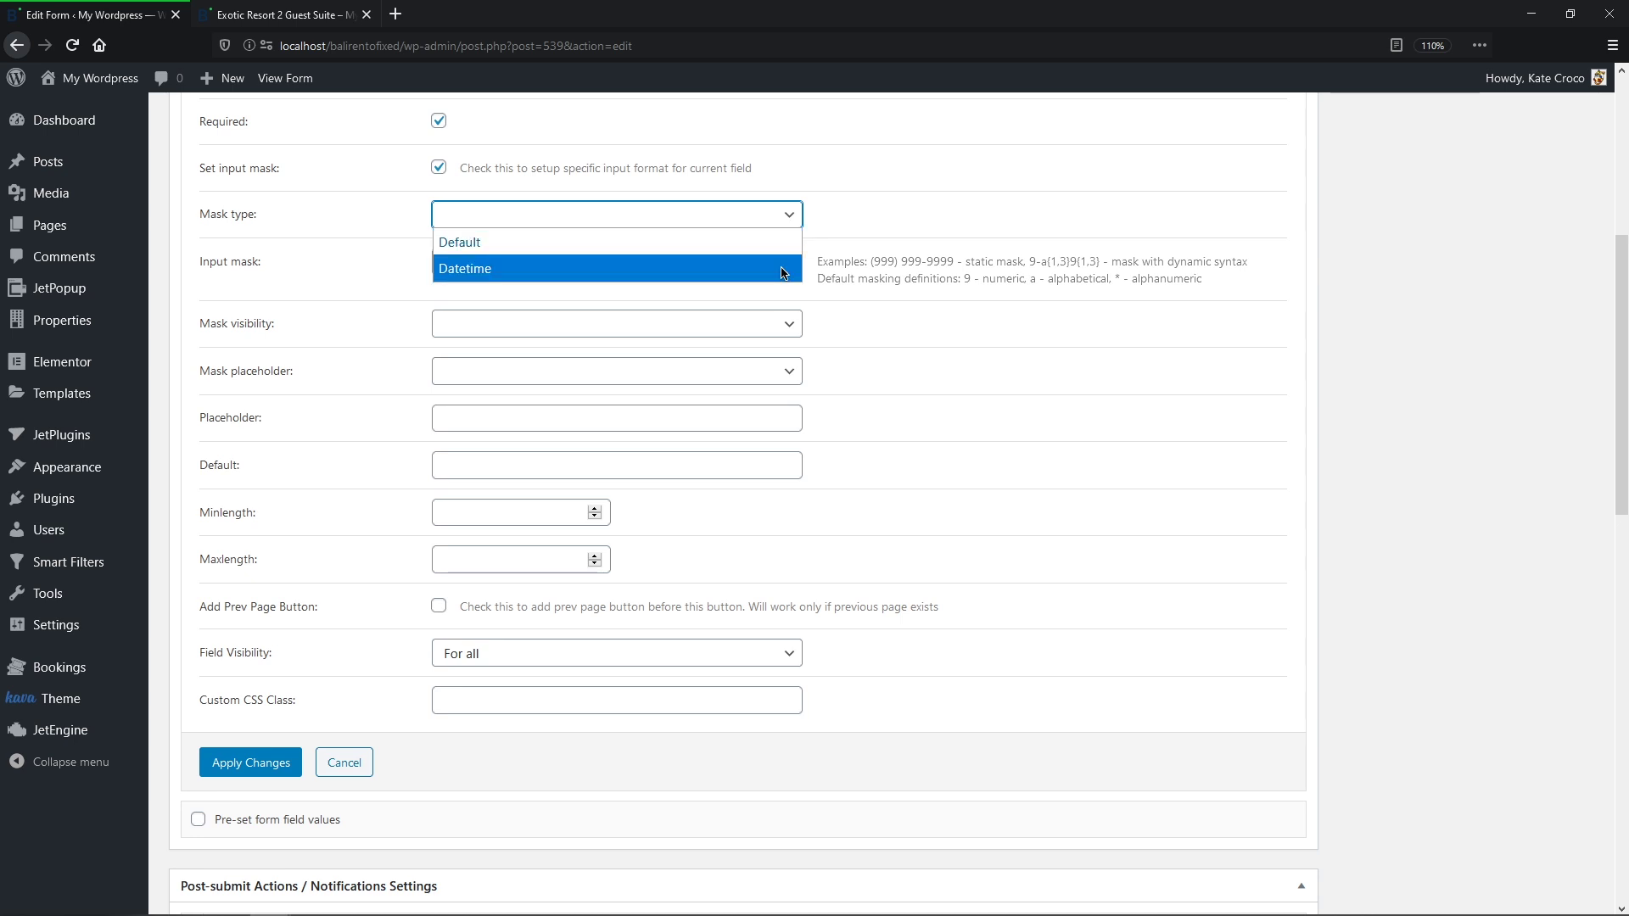
{"action": "left_click", "coordinate": [783, 242]}
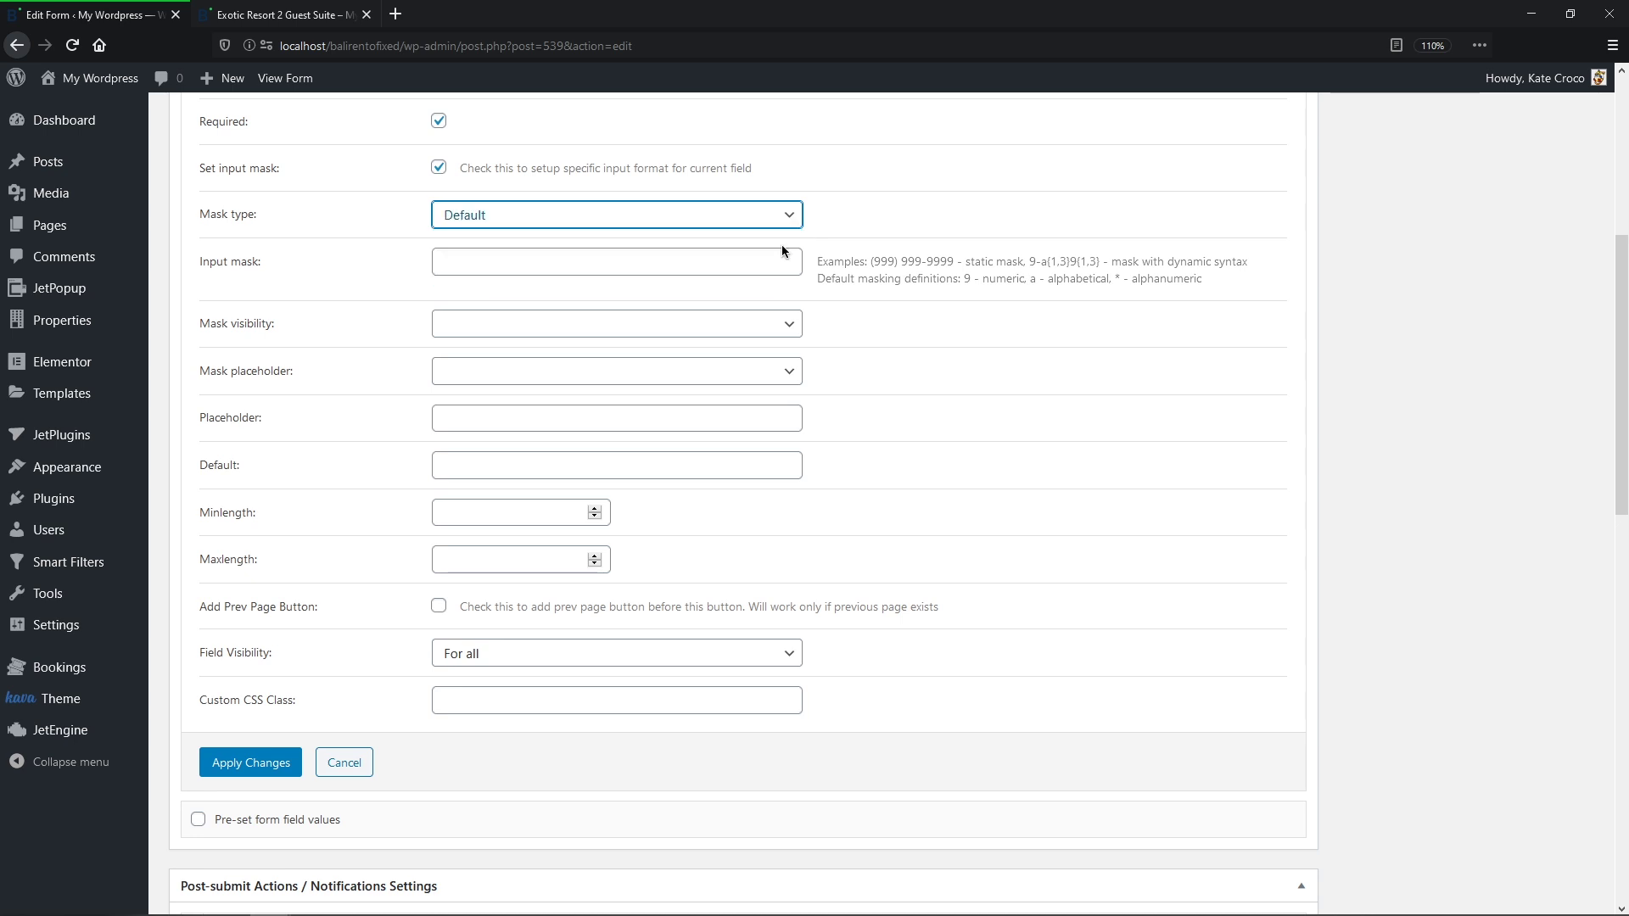
{"action": "left_click", "coordinate": [777, 263]}
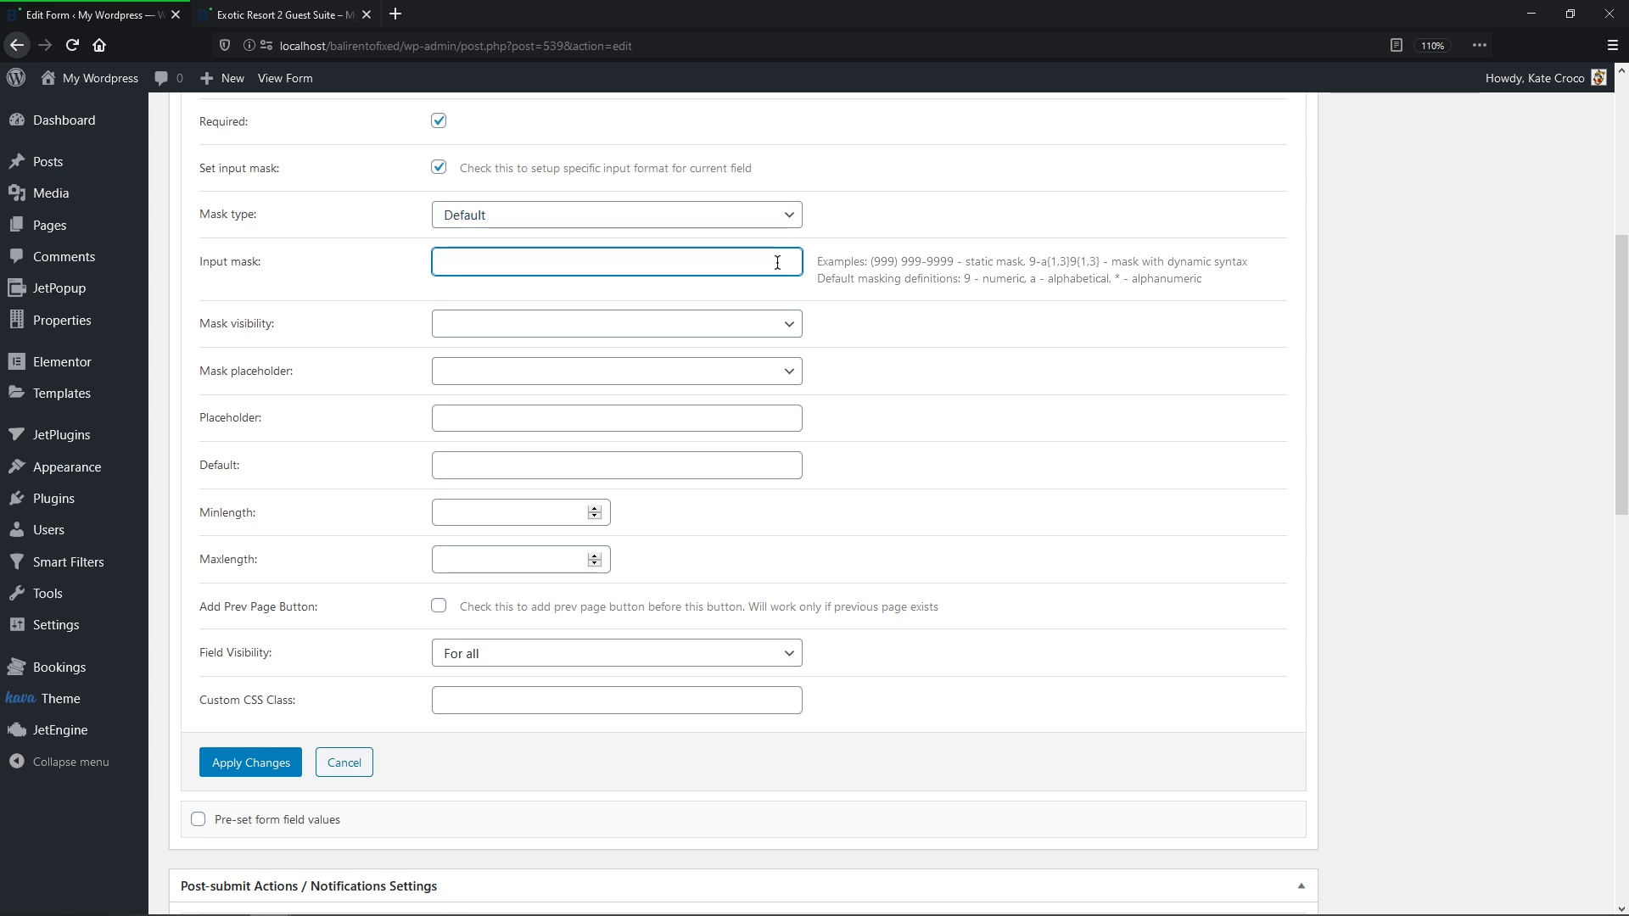
{"action": "left_click_drag", "start_coordinate": [871, 261], "coordinate": [951, 262]}
{"action": "key", "text": "ctrl+c"}
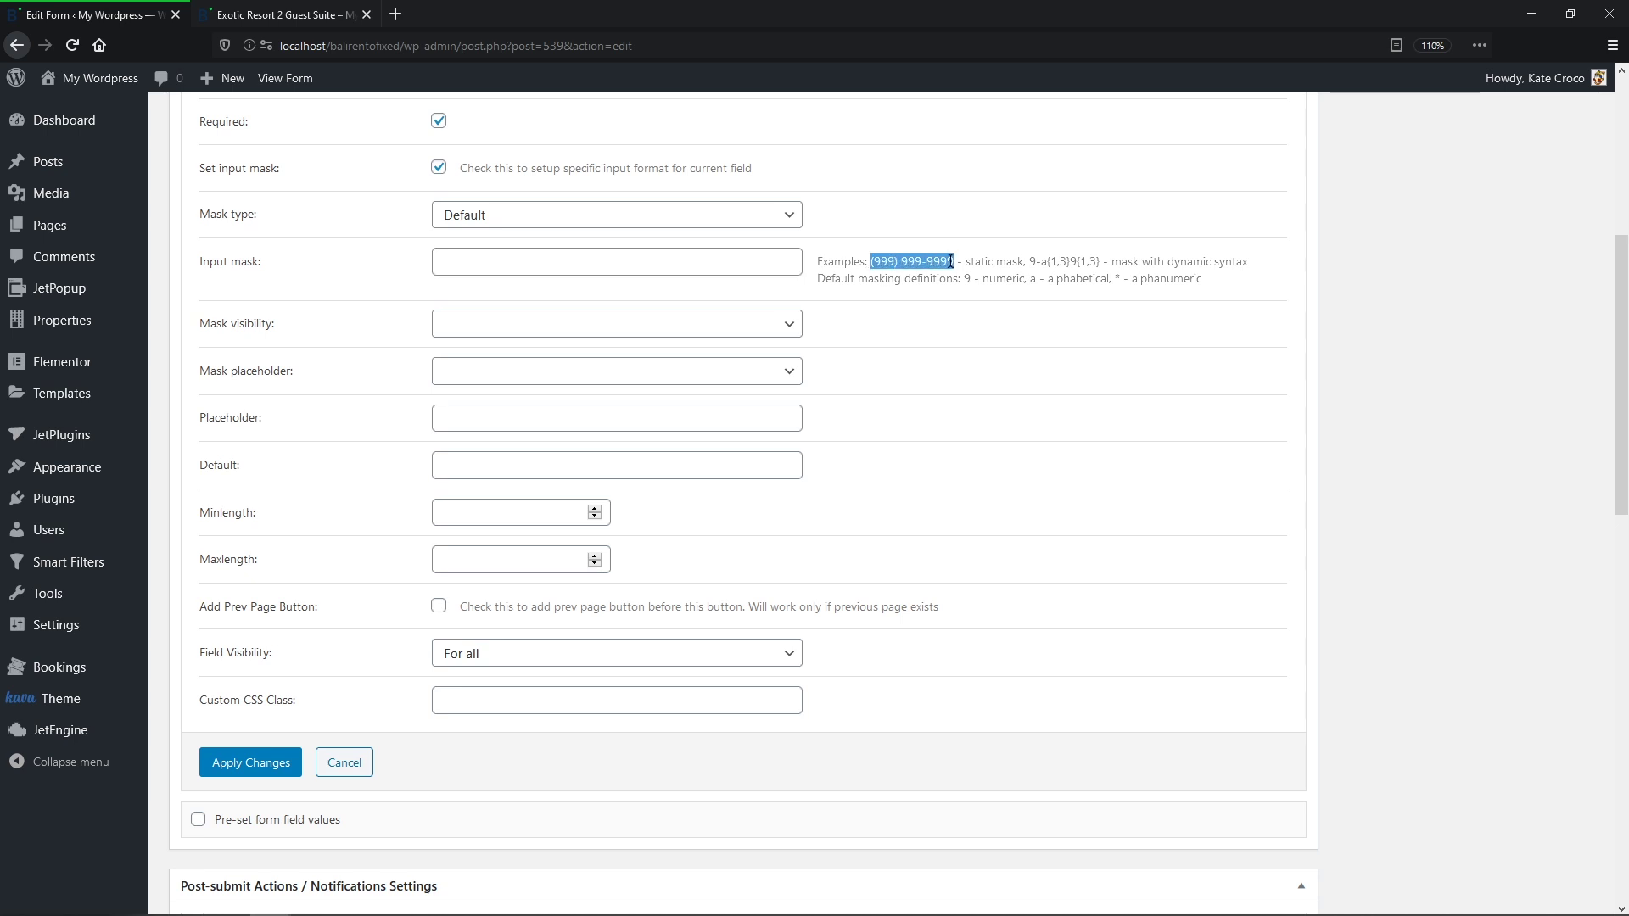
{"action": "left_click", "coordinate": [932, 261]}
{"action": "left_click", "coordinate": [754, 266]}
{"action": "key", "text": "ctrl+v"}
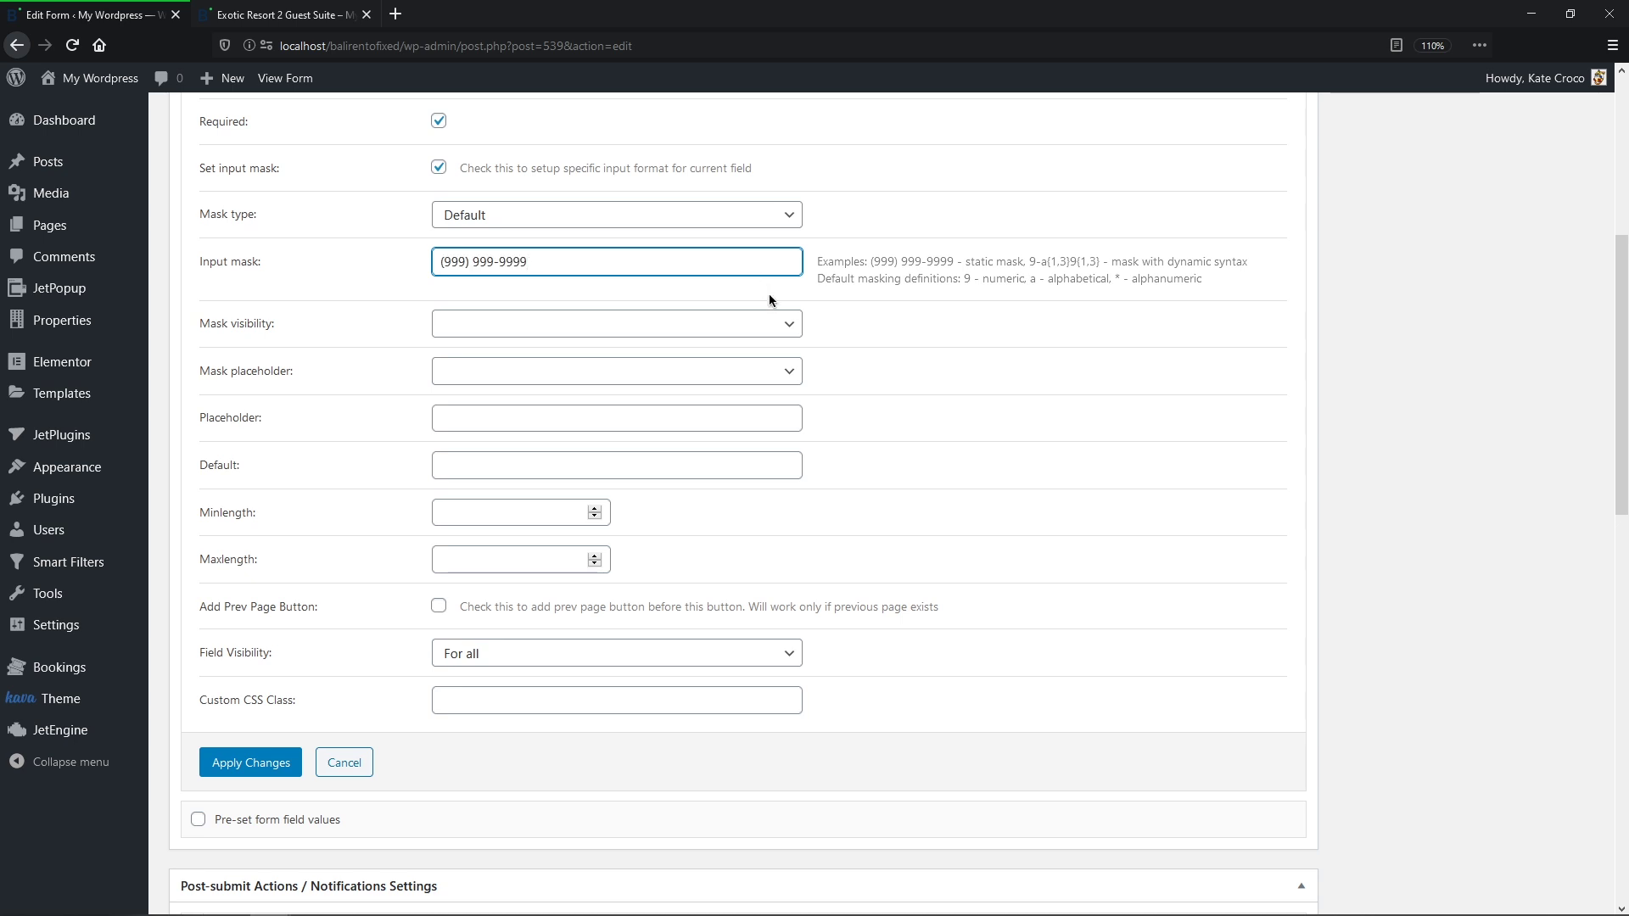
Step: Make the mask always visible with _ placeholders, apply, and update the form
{"action": "left_click", "coordinate": [790, 324]}
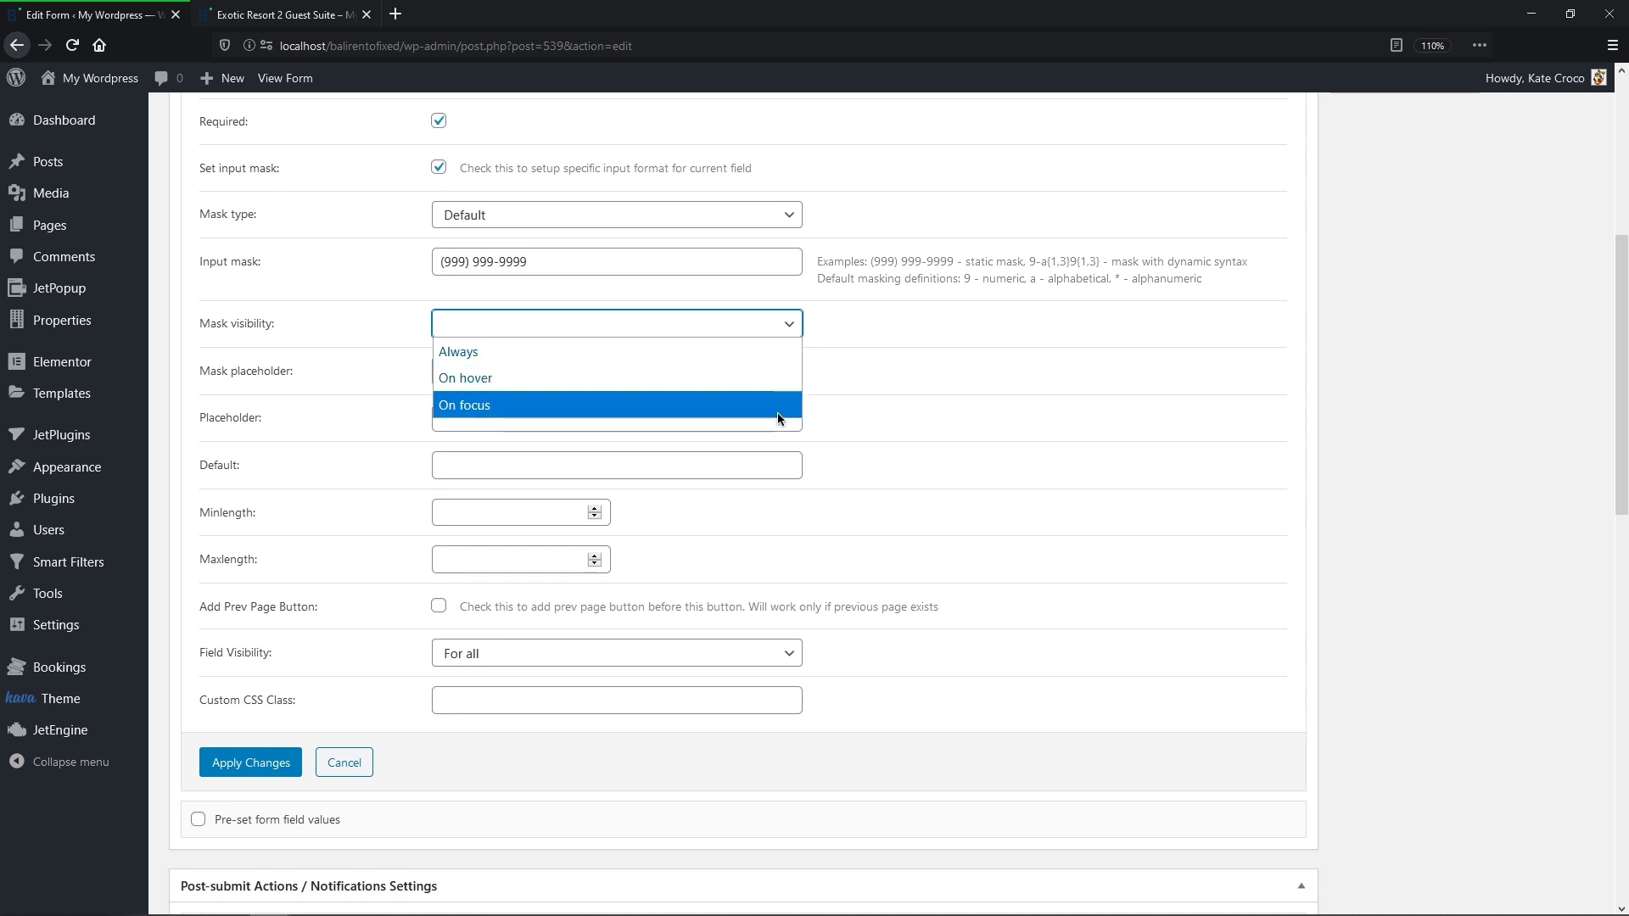
{"action": "left_click", "coordinate": [772, 355]}
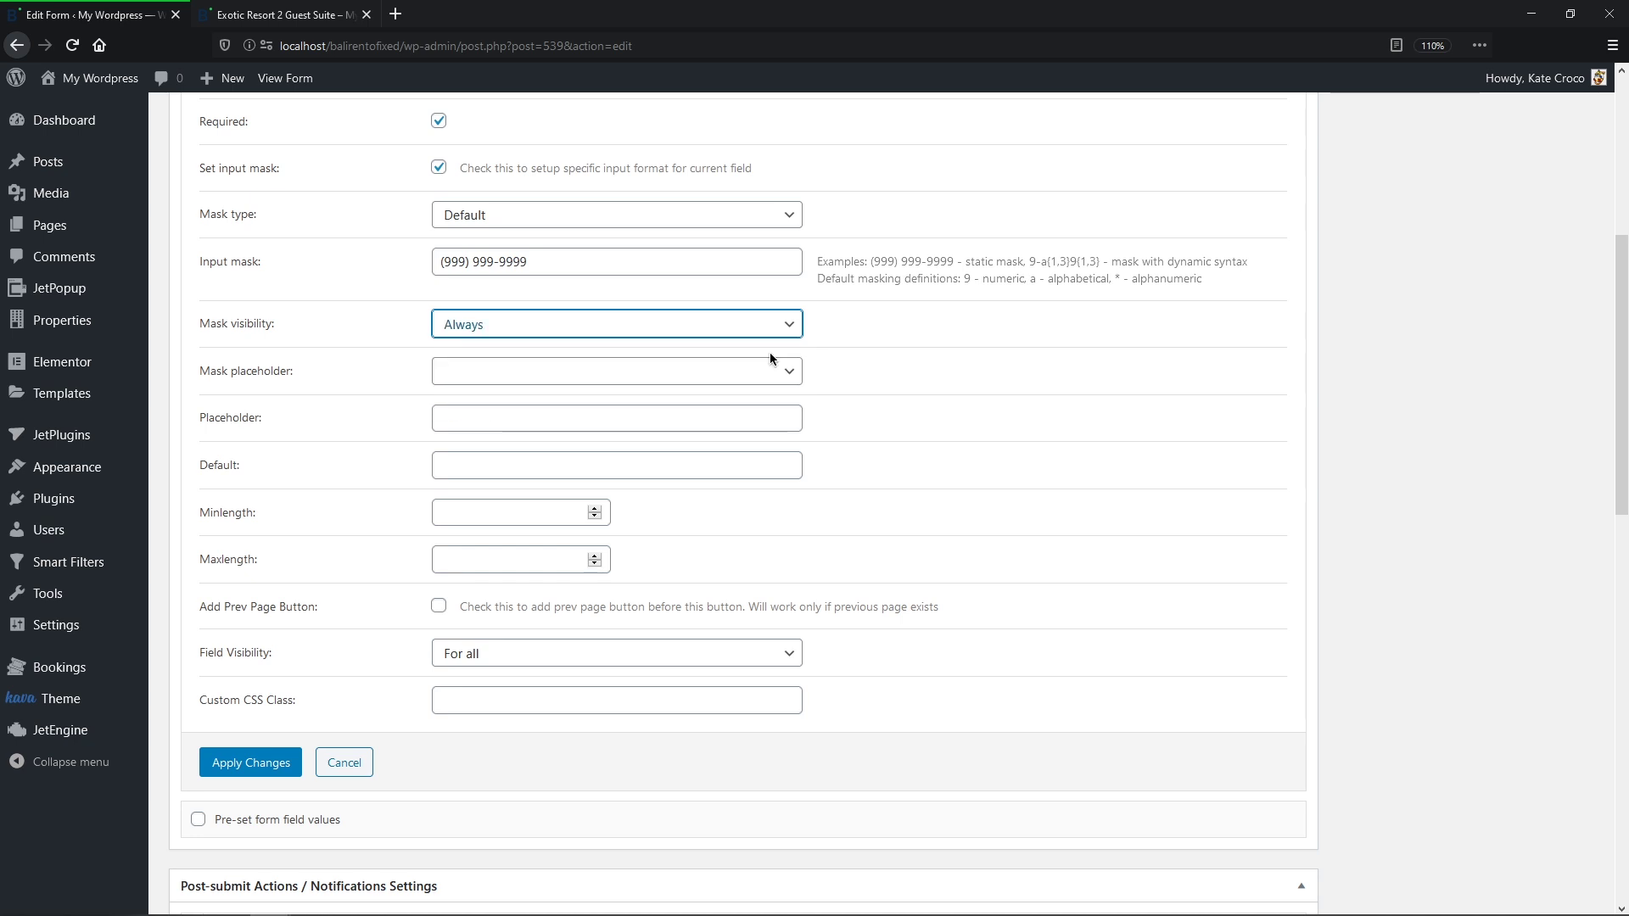
{"action": "left_click", "coordinate": [791, 372]}
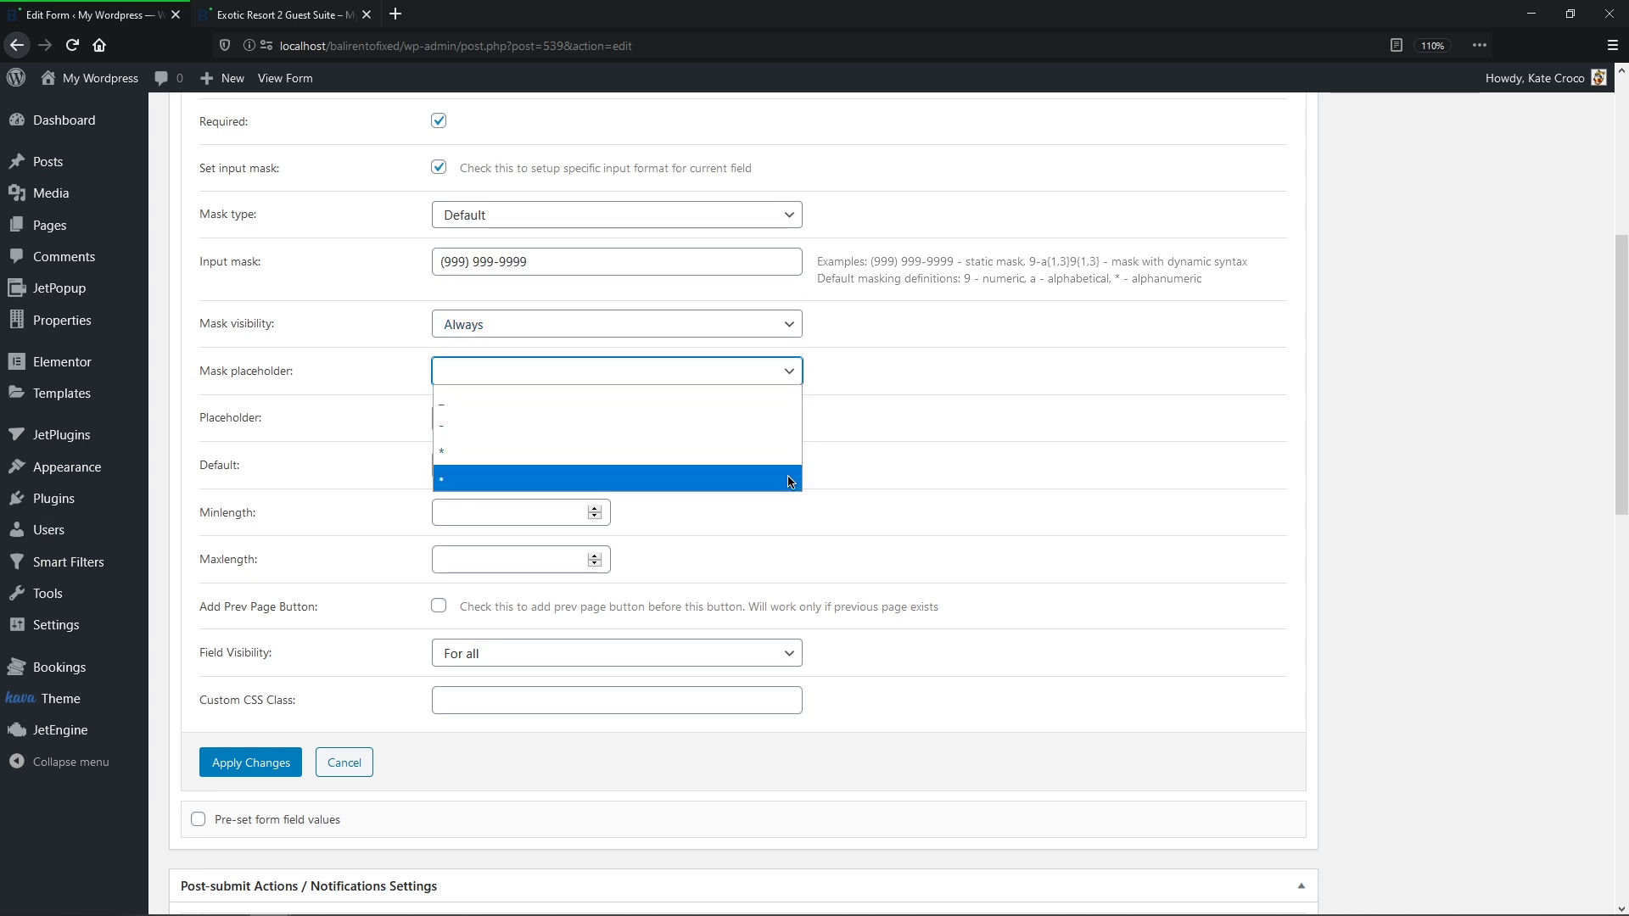
{"action": "left_click", "coordinate": [787, 398]}
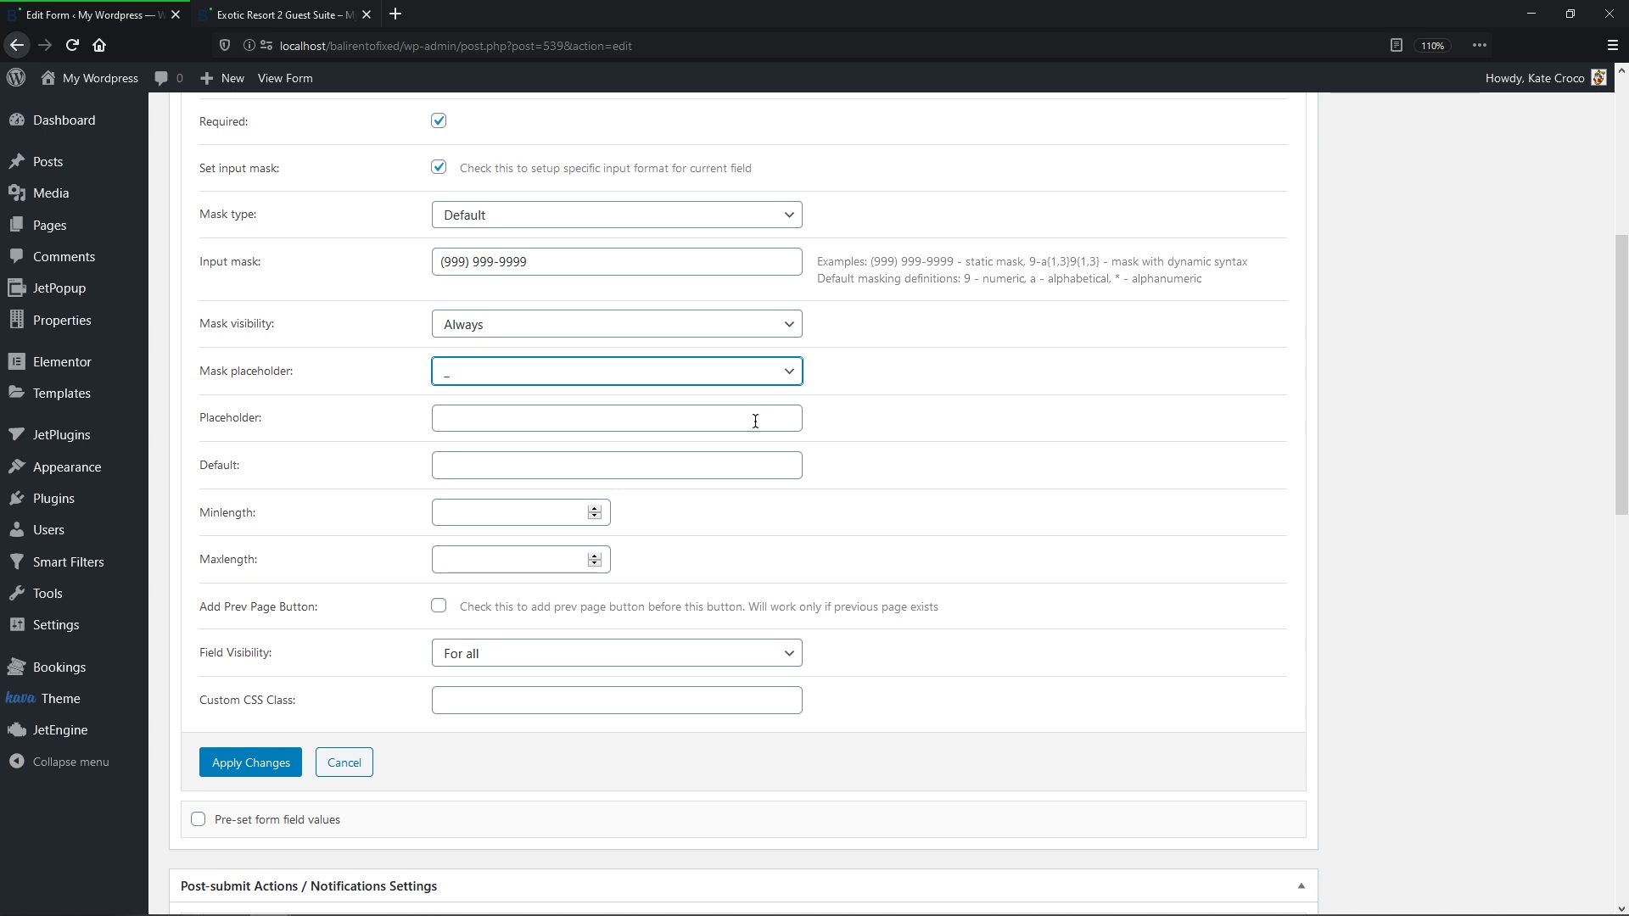
{"action": "left_click", "coordinate": [264, 765]}
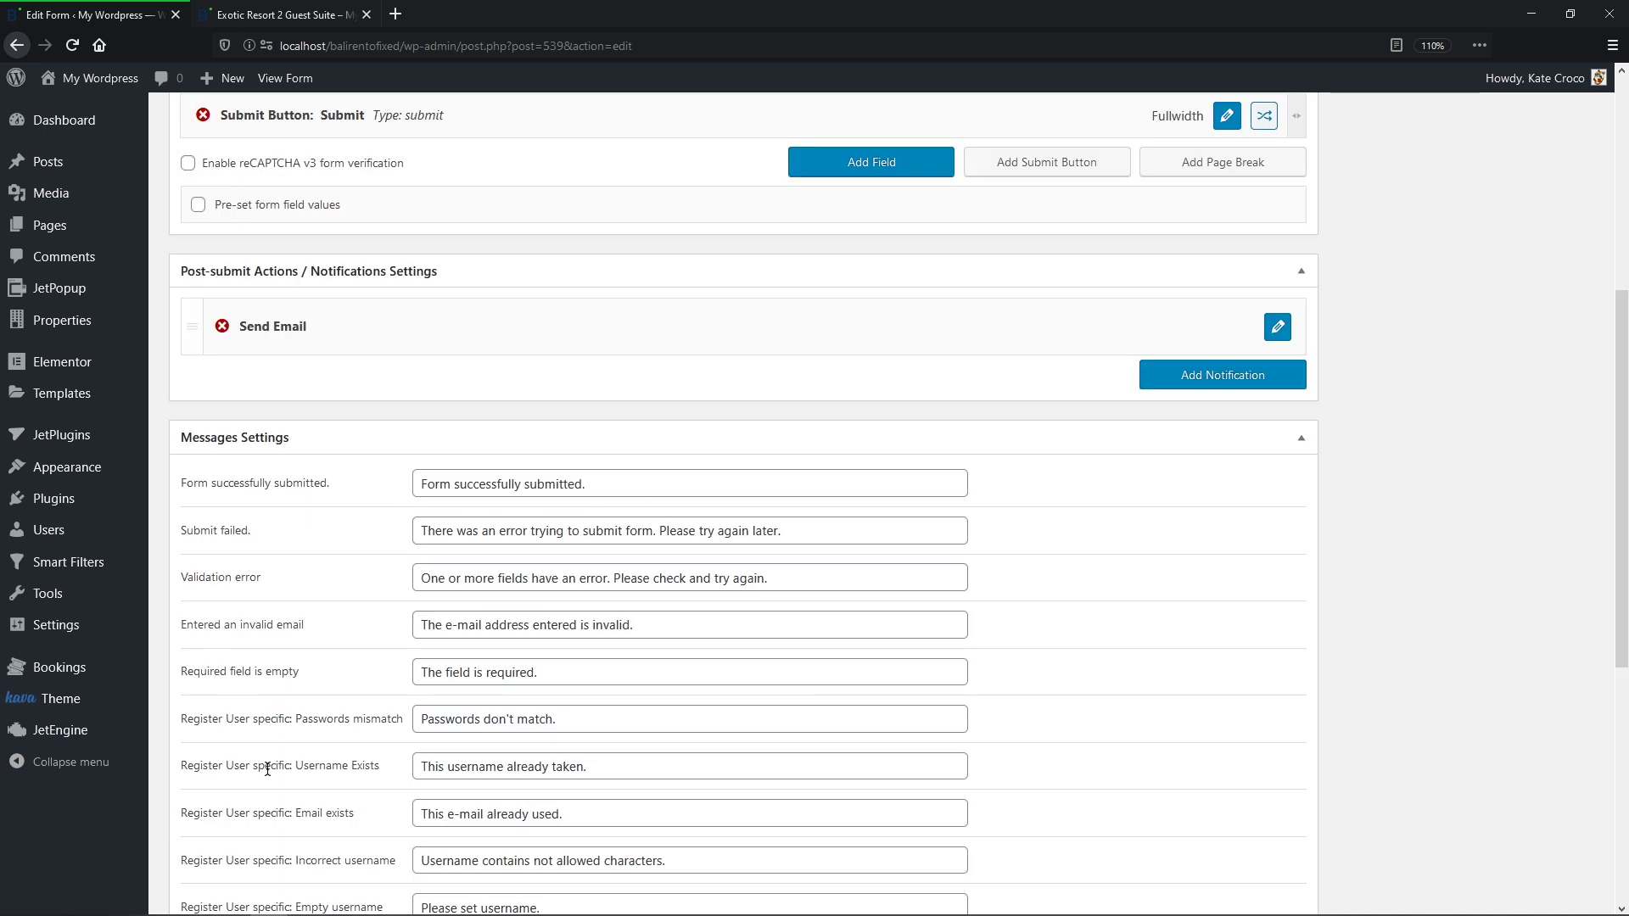
{"action": "scroll", "coordinate": [265, 767], "scroll_direction": "up", "scroll_amount": 6}
{"action": "left_click", "coordinate": [1554, 320]}
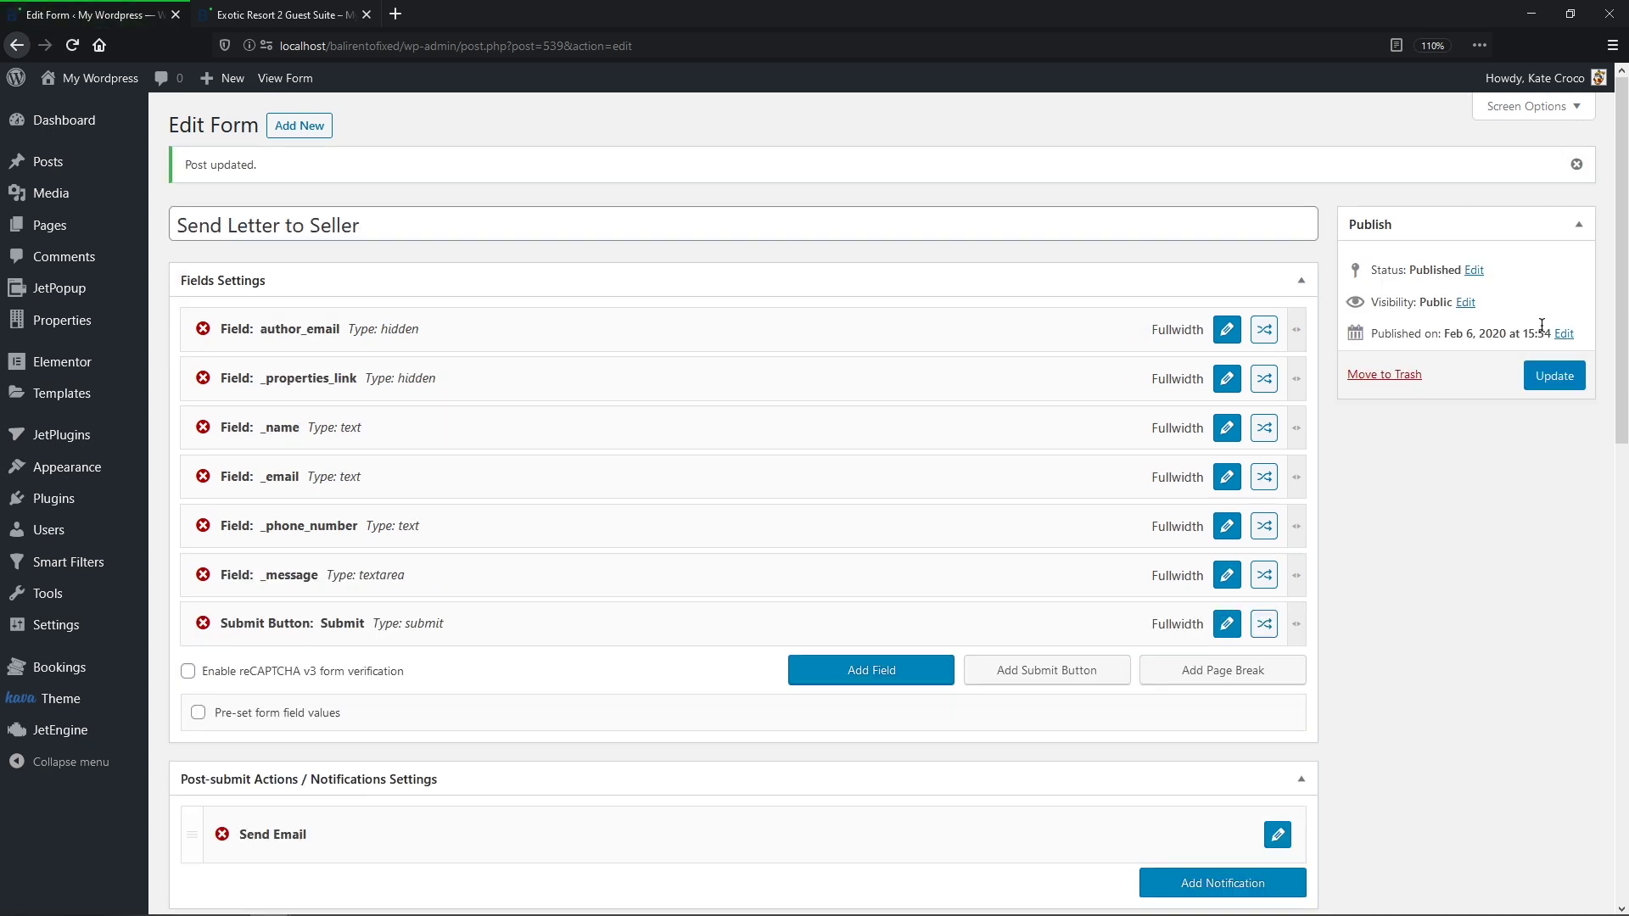
Step: On the Exotic Resort 2 Guest Suite page, enter the sender's name and e-mail
{"action": "left_click", "coordinate": [321, 16]}
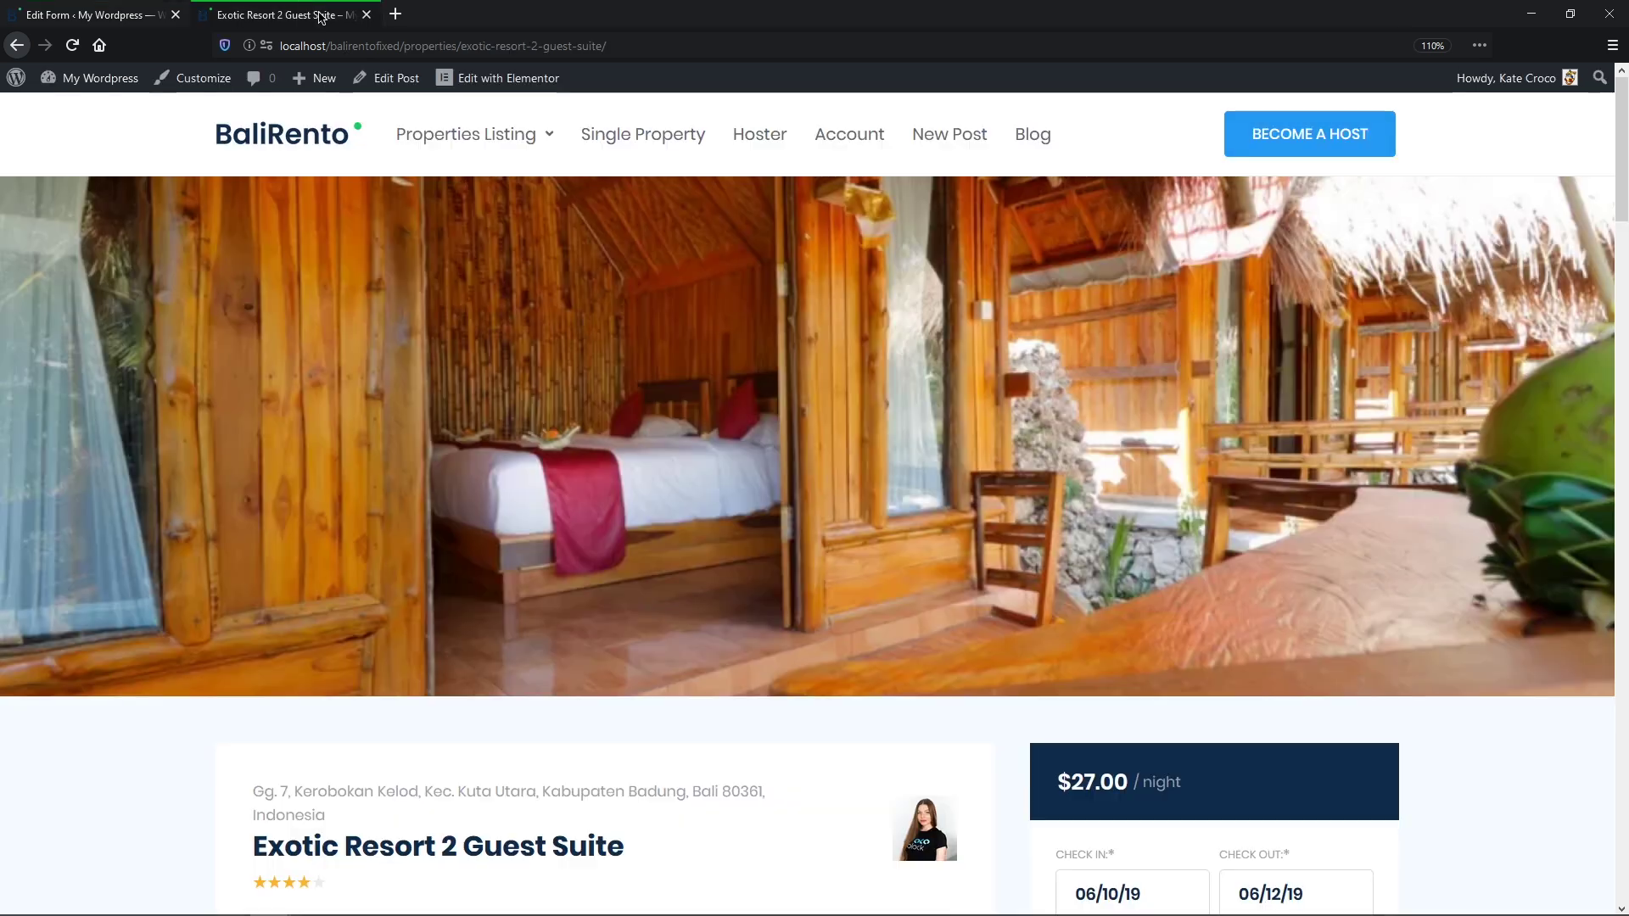
{"action": "middle_click", "coordinate": [1456, 273]}
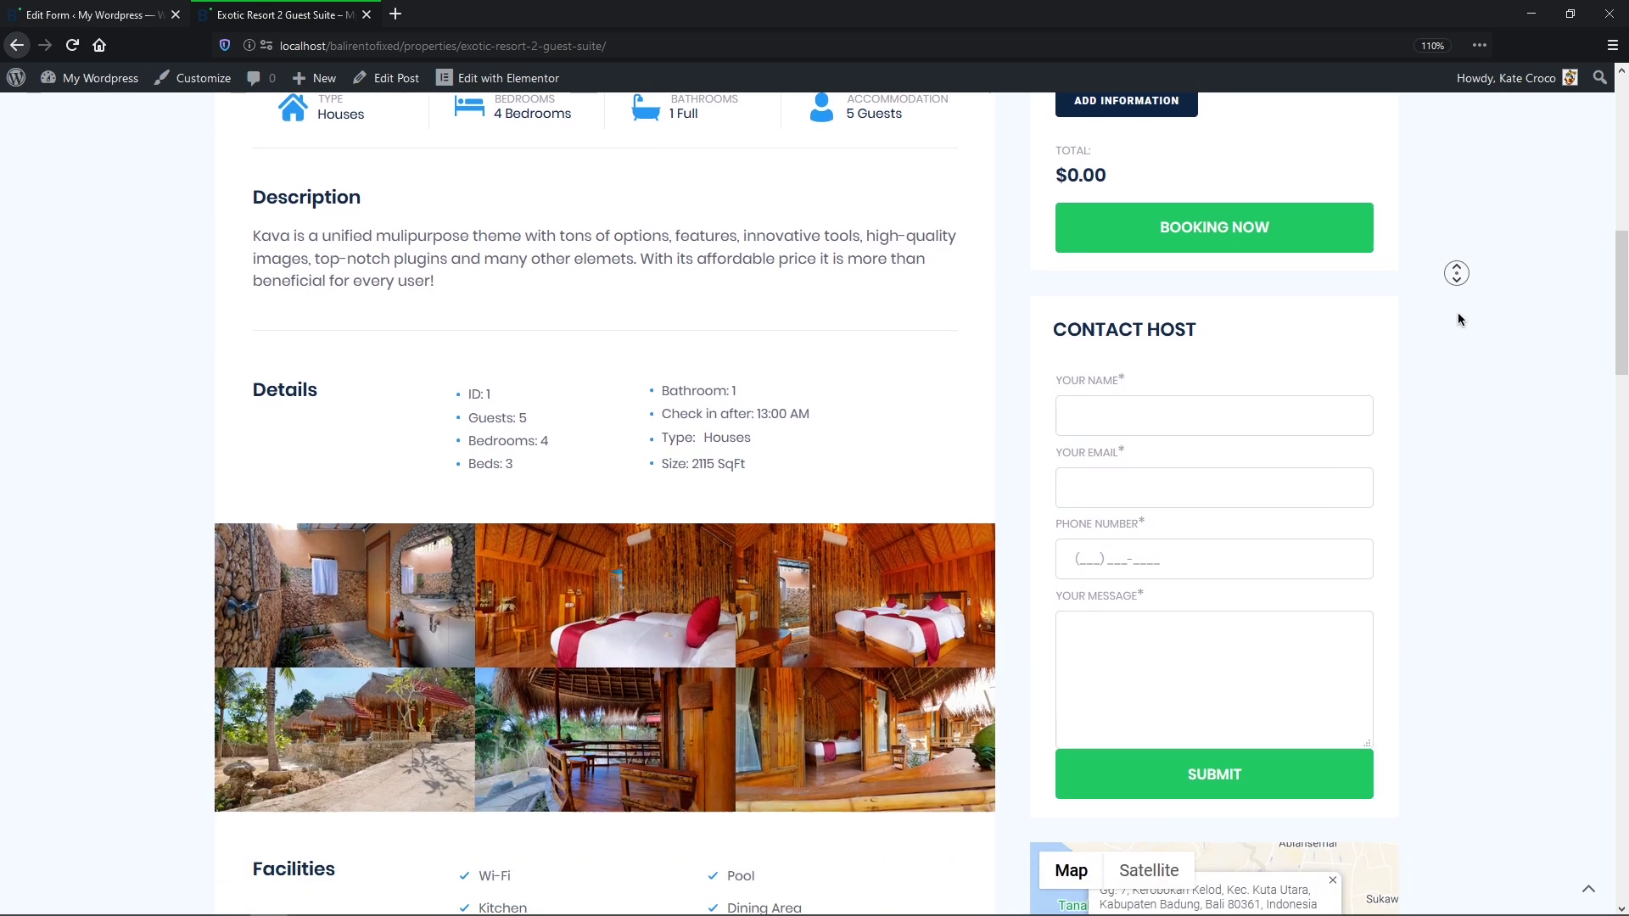
{"action": "middle_click", "coordinate": [1458, 314]}
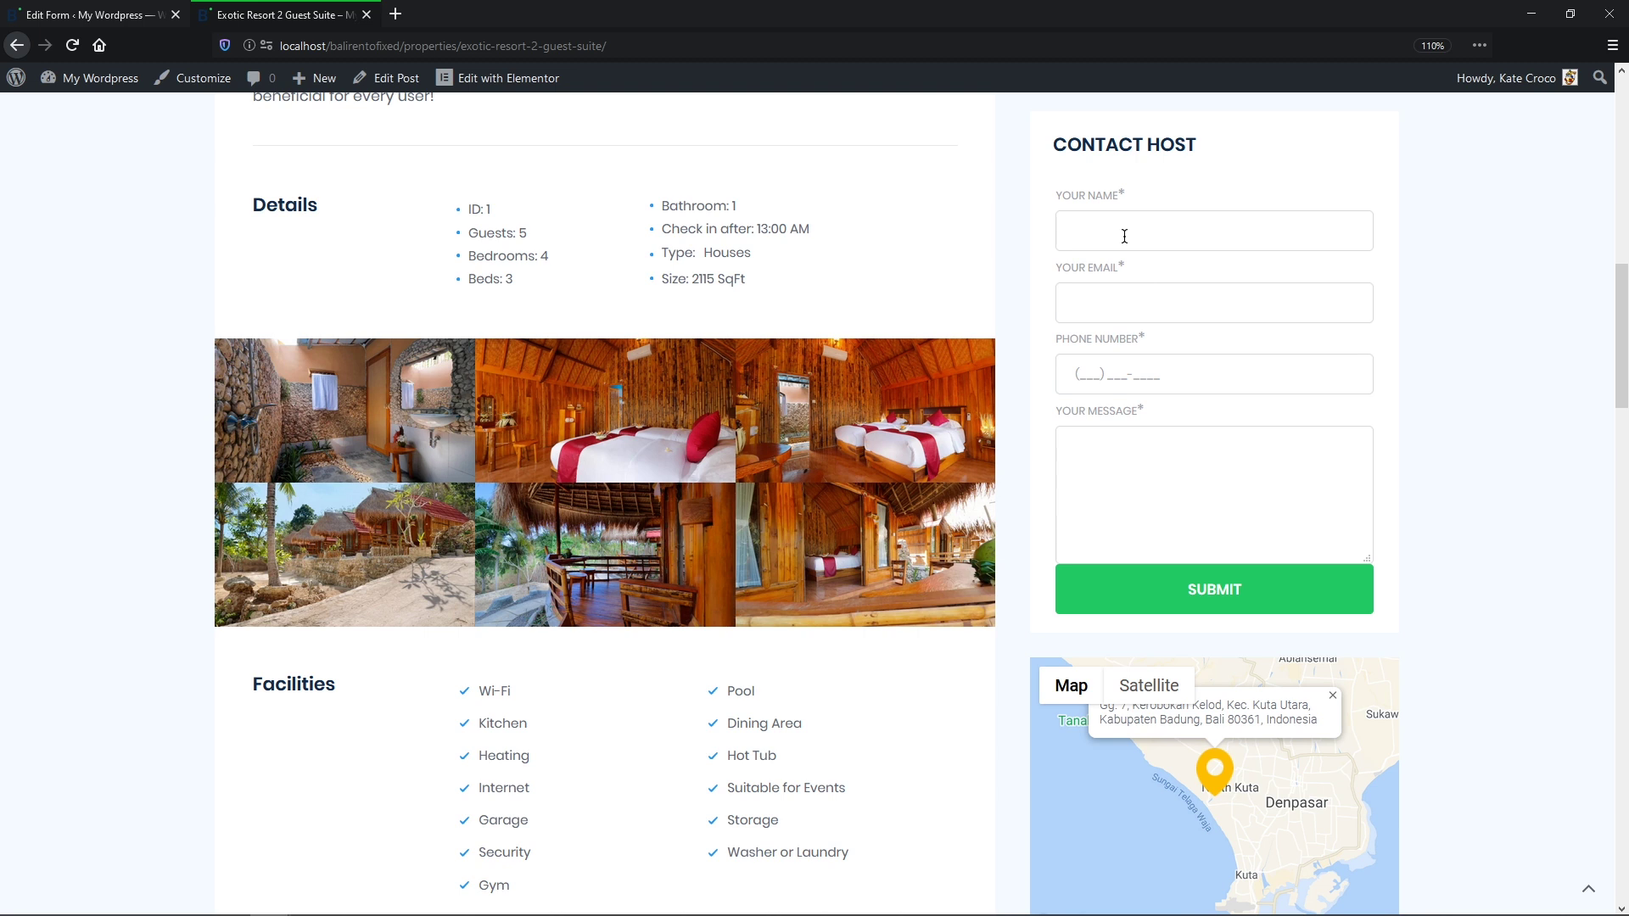
{"action": "type", "text": "KAT"}
Step: Enter a masked phone number and the message 'GUYS, YOU ARE AWESOM', then submit
{"action": "key", "text": "Tab"}
{"action": "left_click", "coordinate": [1136, 453]}
{"action": "type", "text": "GUYS, YOU ARE AWESOME <3"}
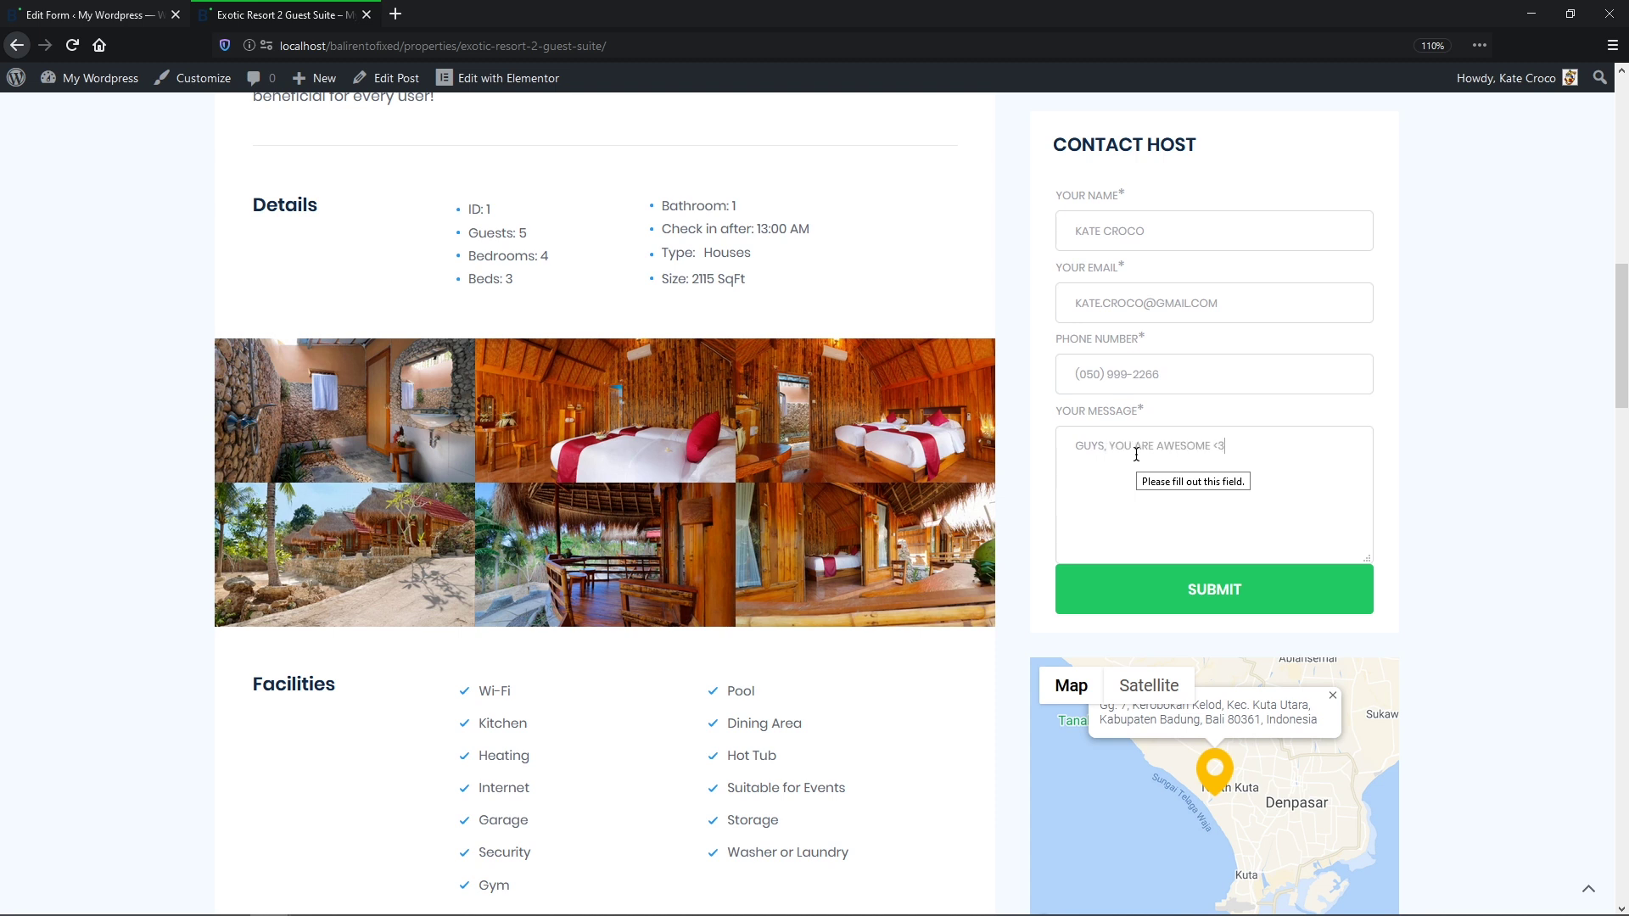
{"action": "left_click", "coordinate": [1271, 599]}
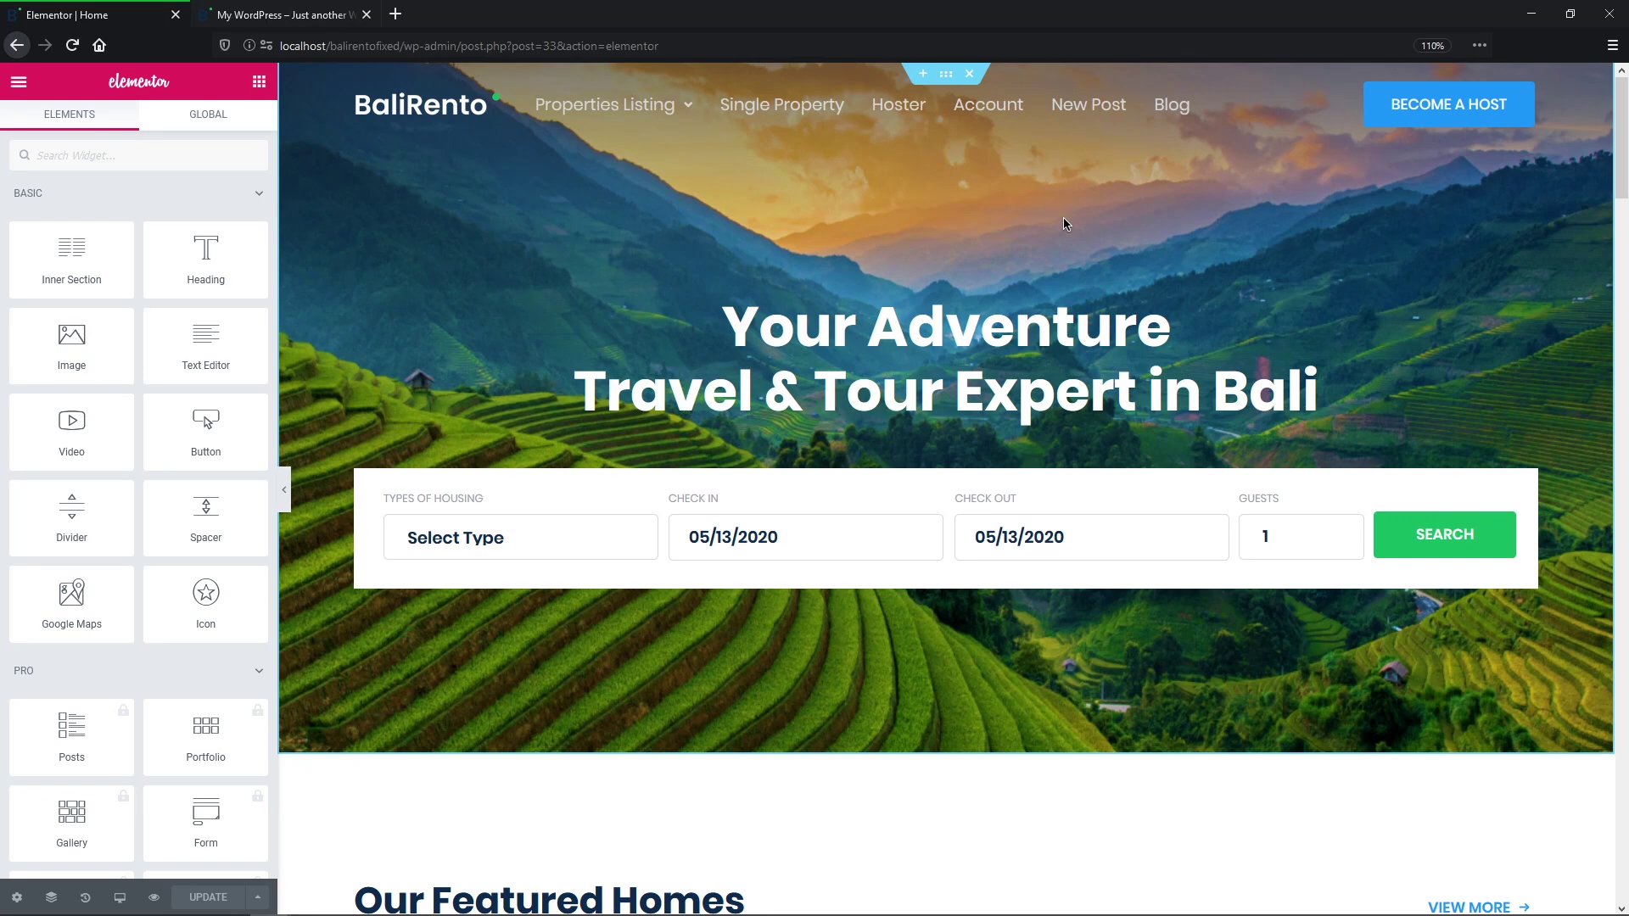
Step: Turn on random posts number in the listing grid with Posts number 3, max 9
{"action": "scroll", "coordinate": [1061, 244], "scroll_direction": "down", "scroll_amount": 3}
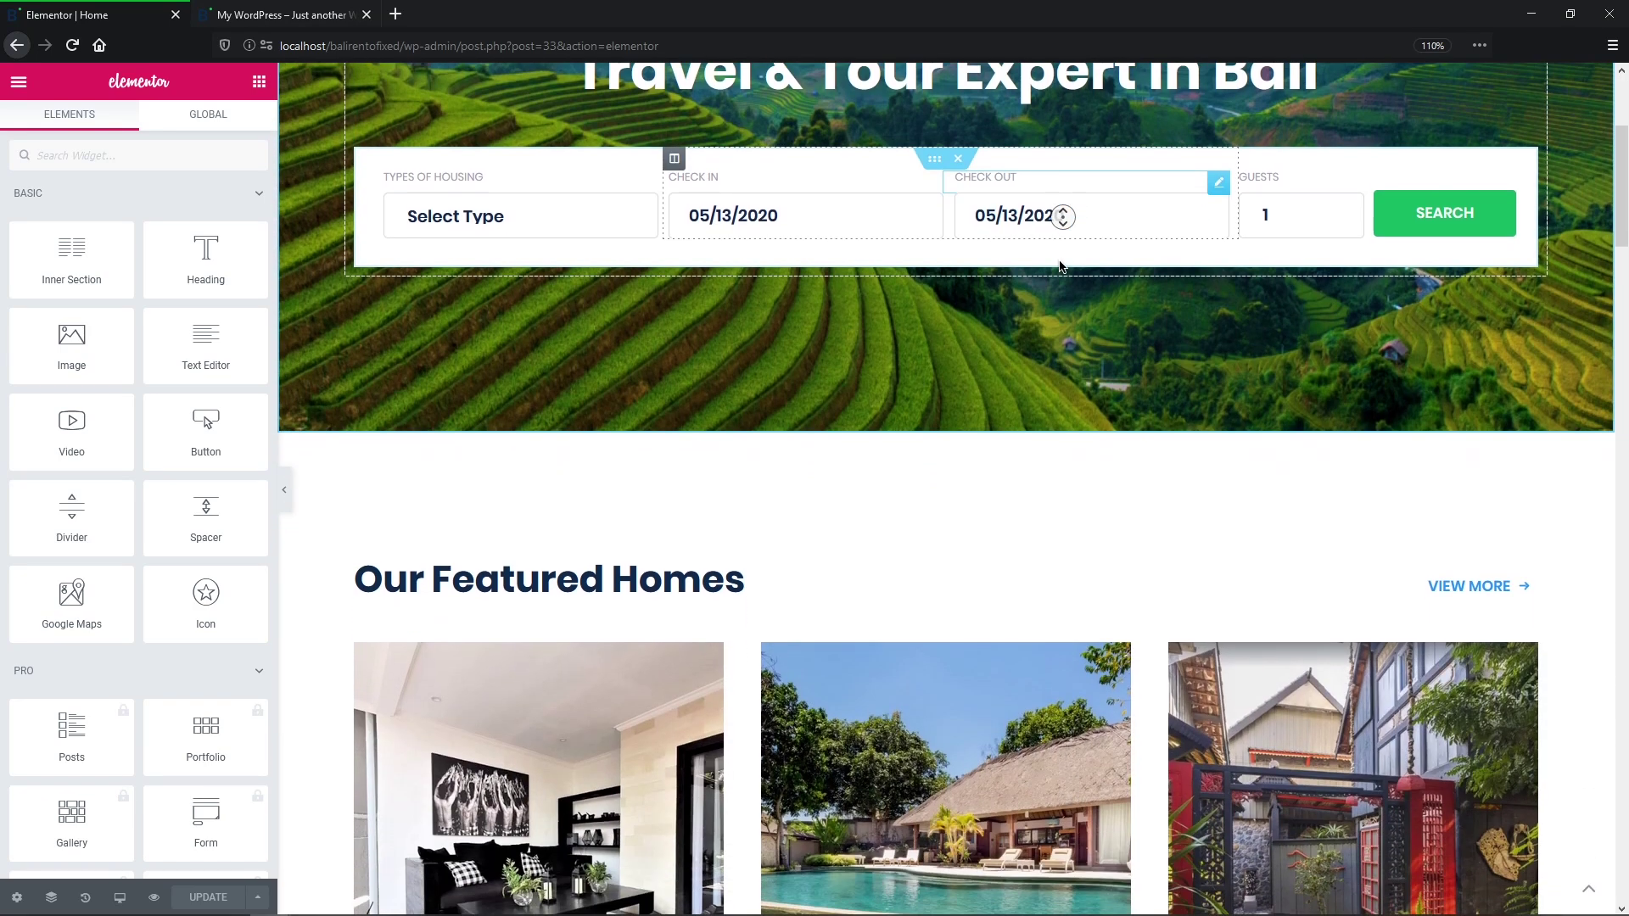
{"action": "scroll", "coordinate": [1061, 266], "scroll_direction": "down", "scroll_amount": 5}
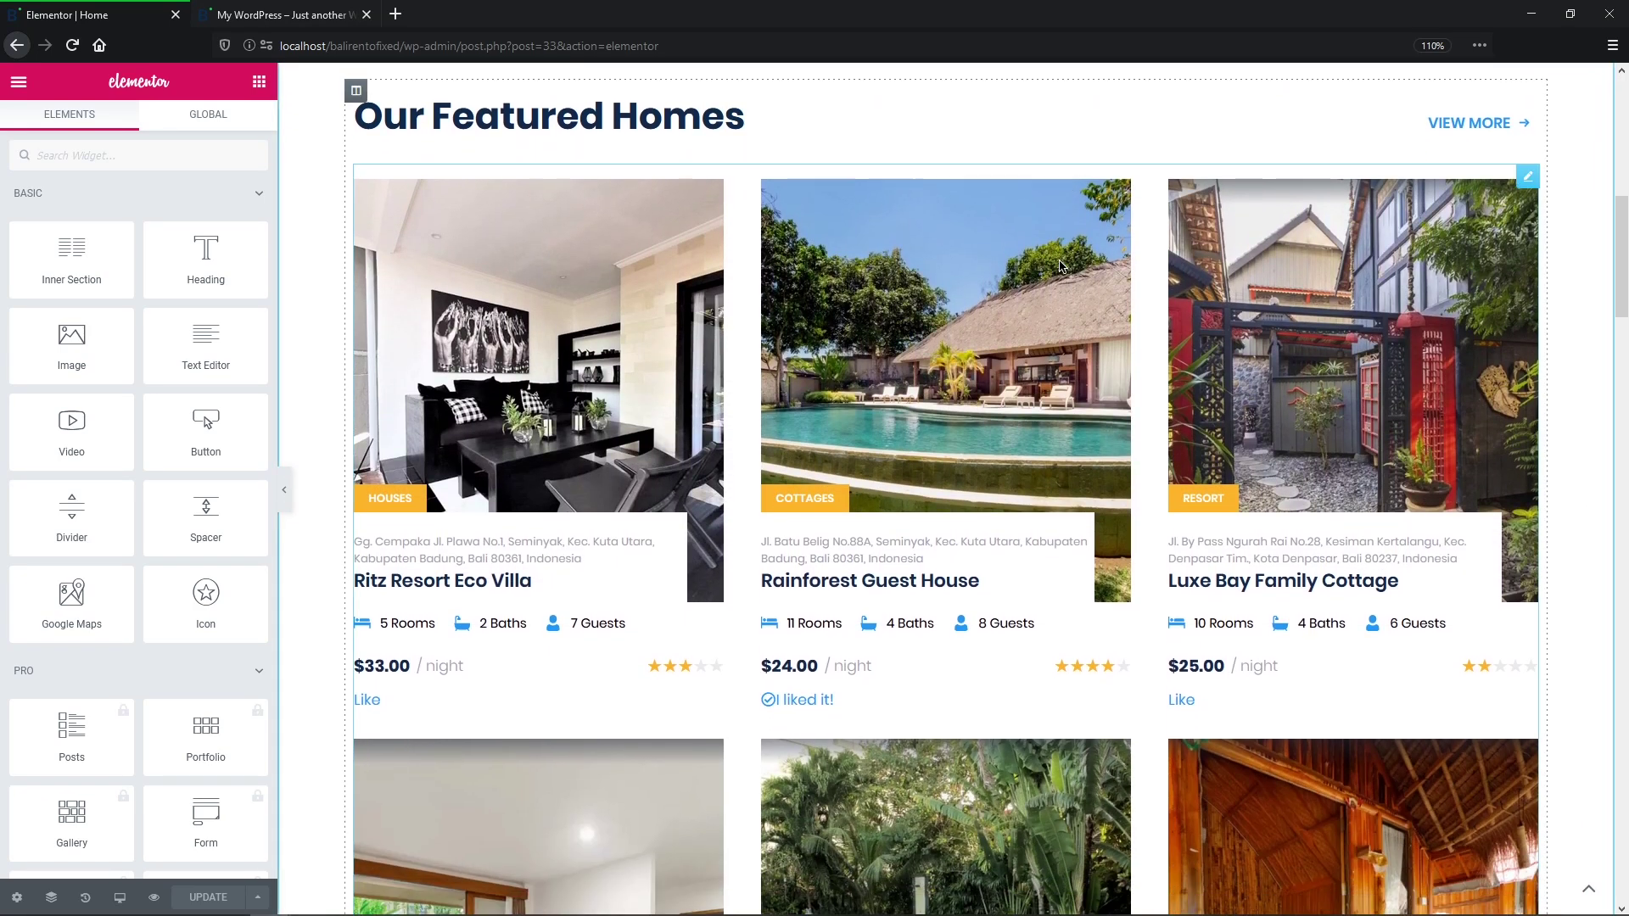
{"action": "left_click", "coordinate": [1525, 180]}
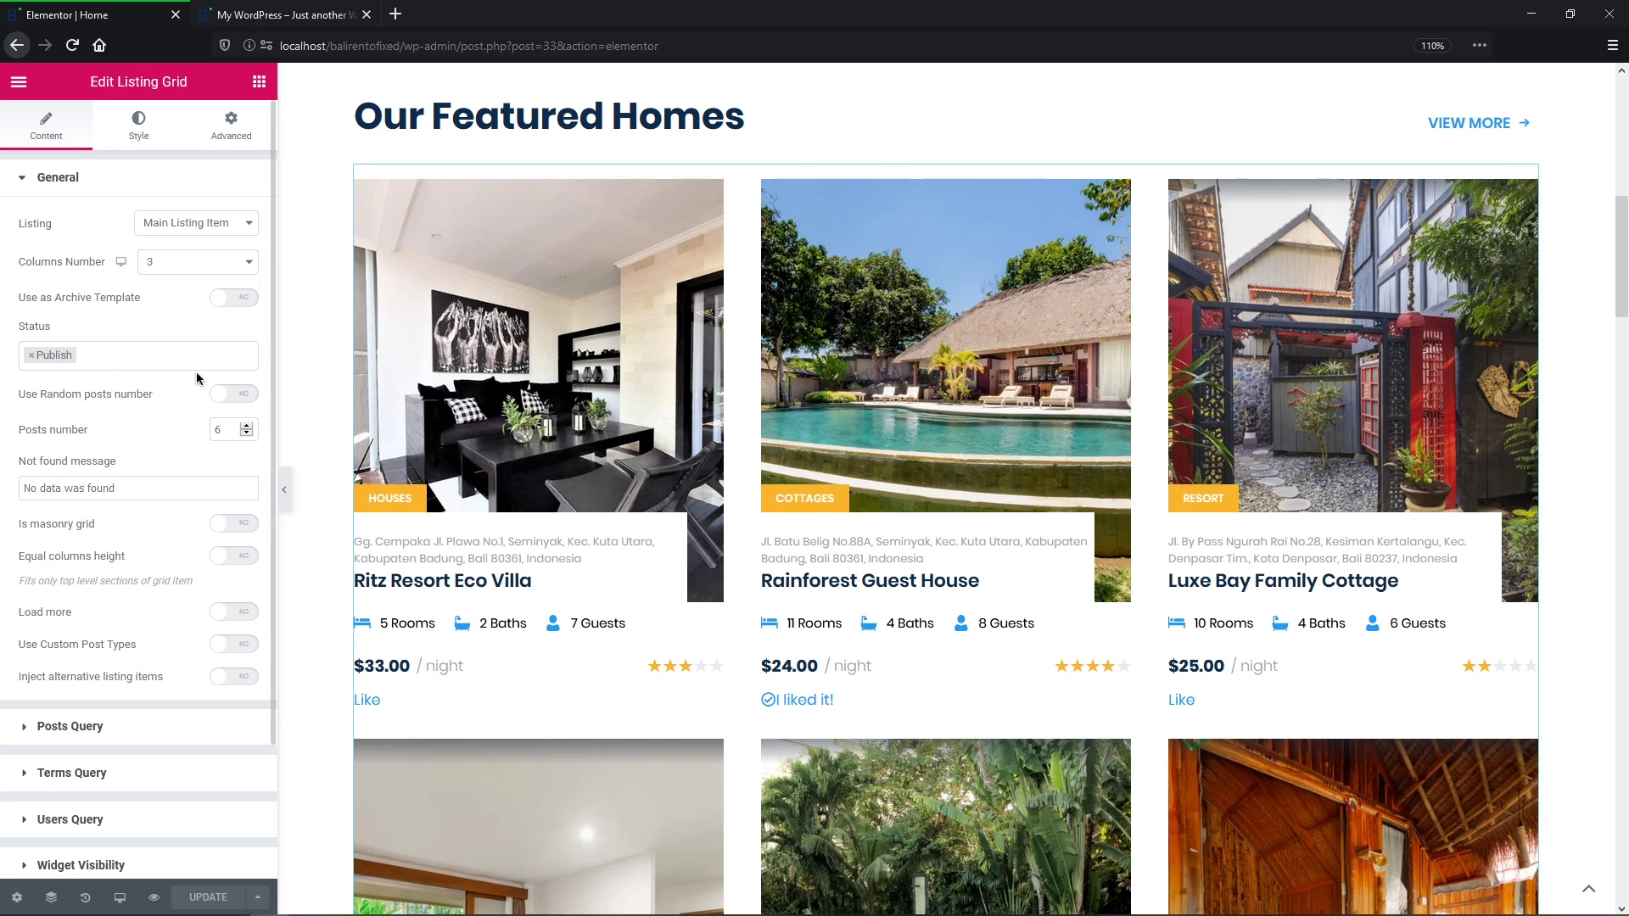
{"action": "left_click", "coordinate": [248, 402]}
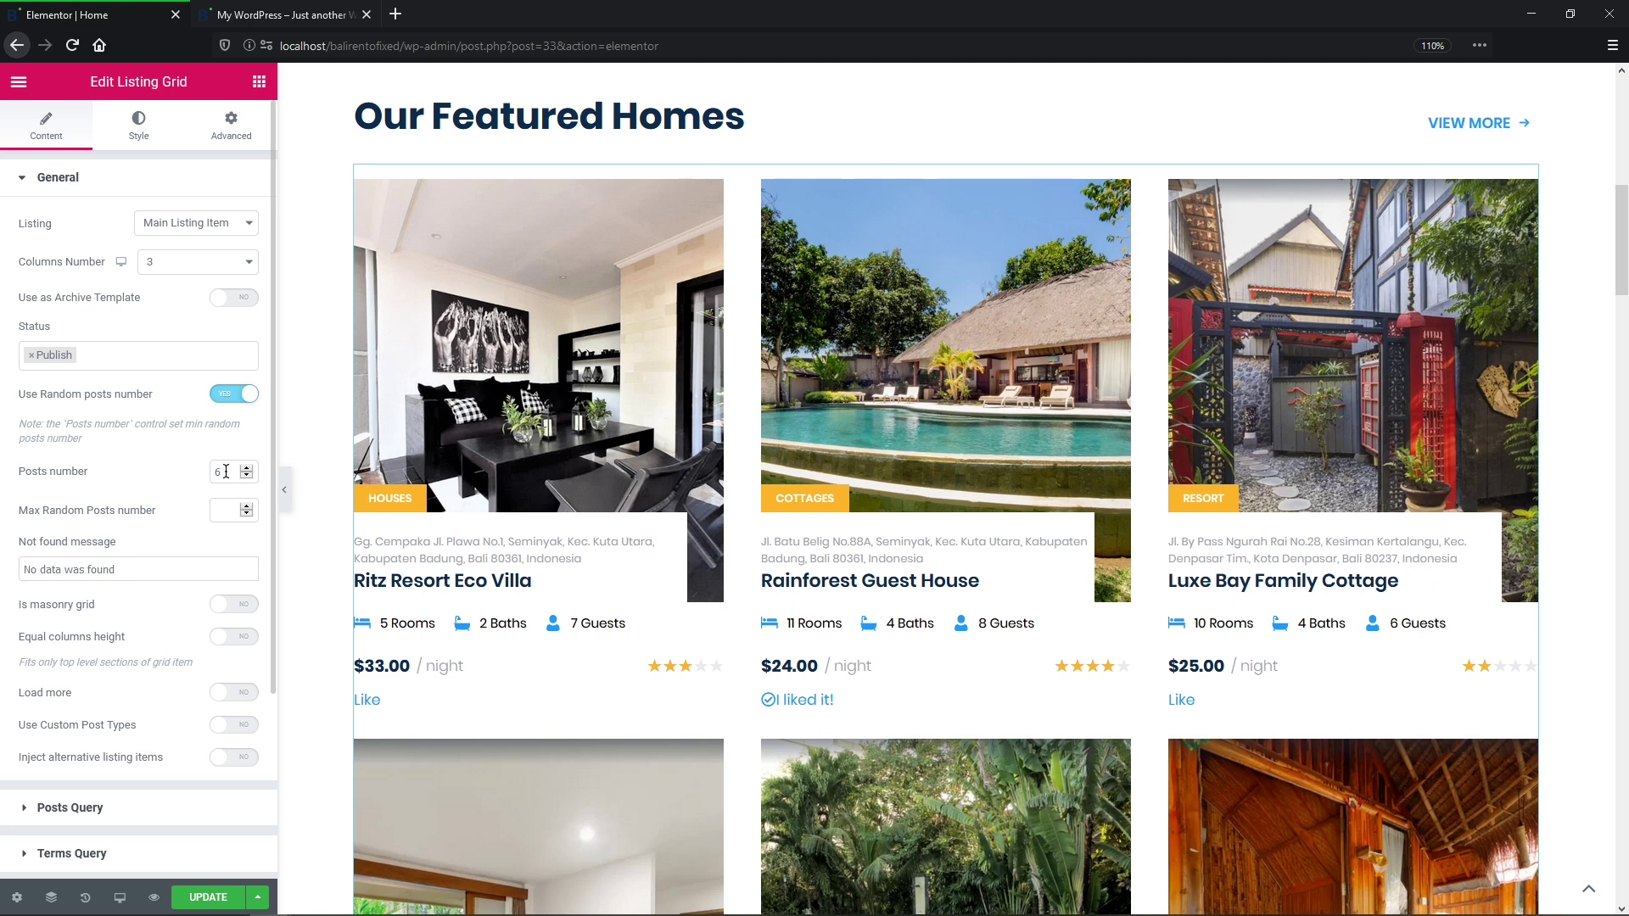
{"action": "double_click", "coordinate": [213, 471]}
{"action": "type", "text": "3"}
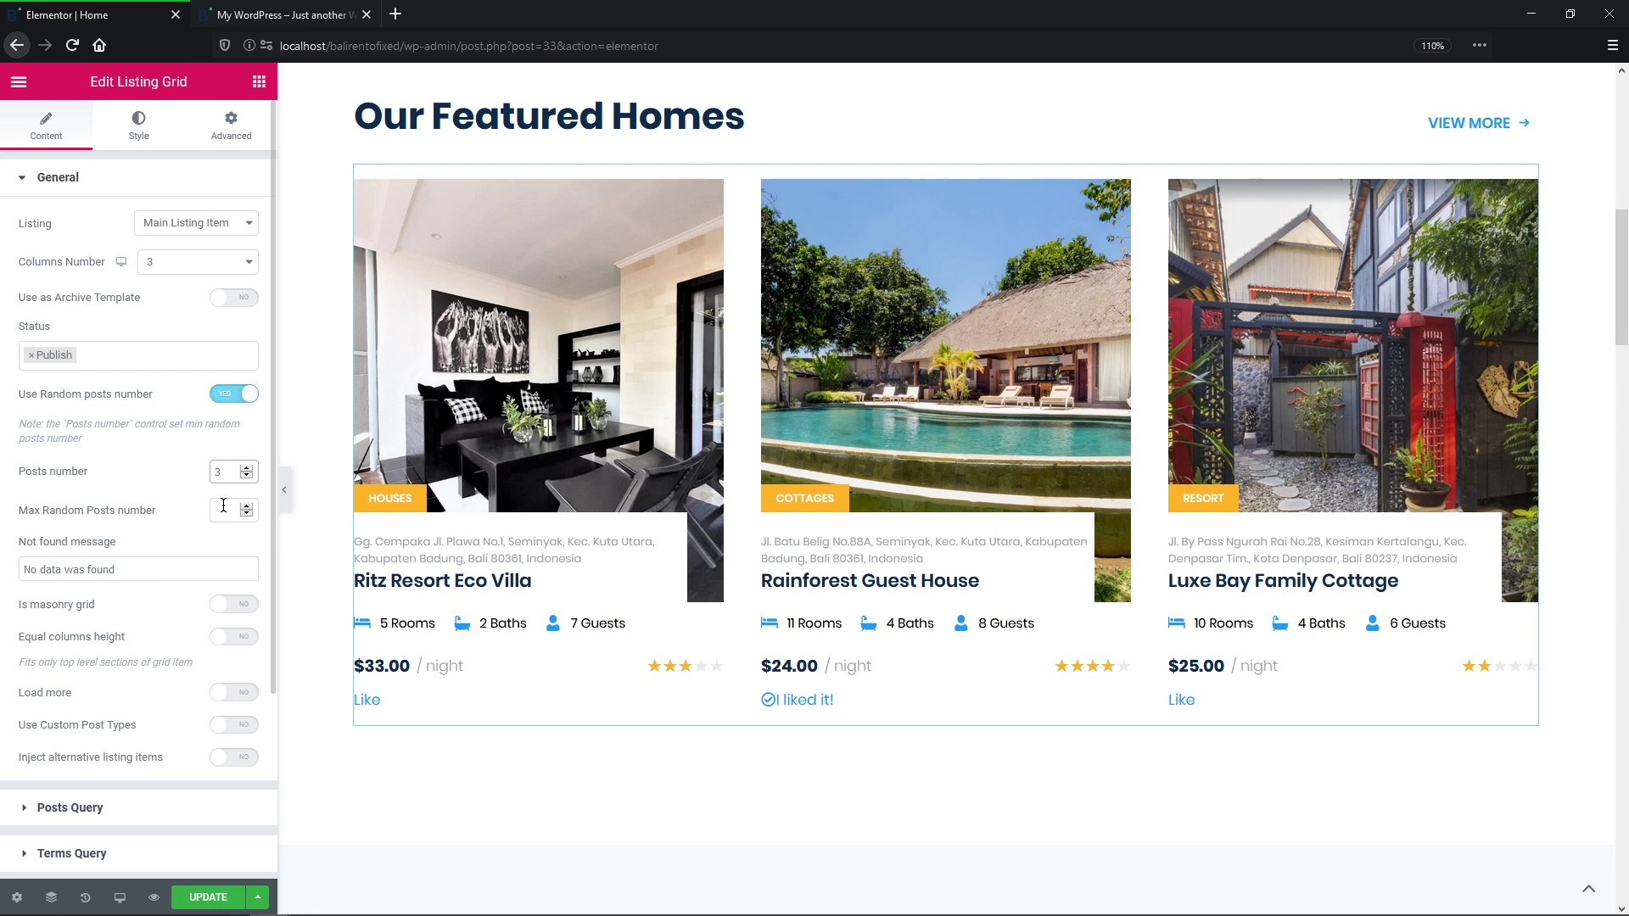
{"action": "left_click", "coordinate": [226, 508]}
{"action": "type", "text": "9"}
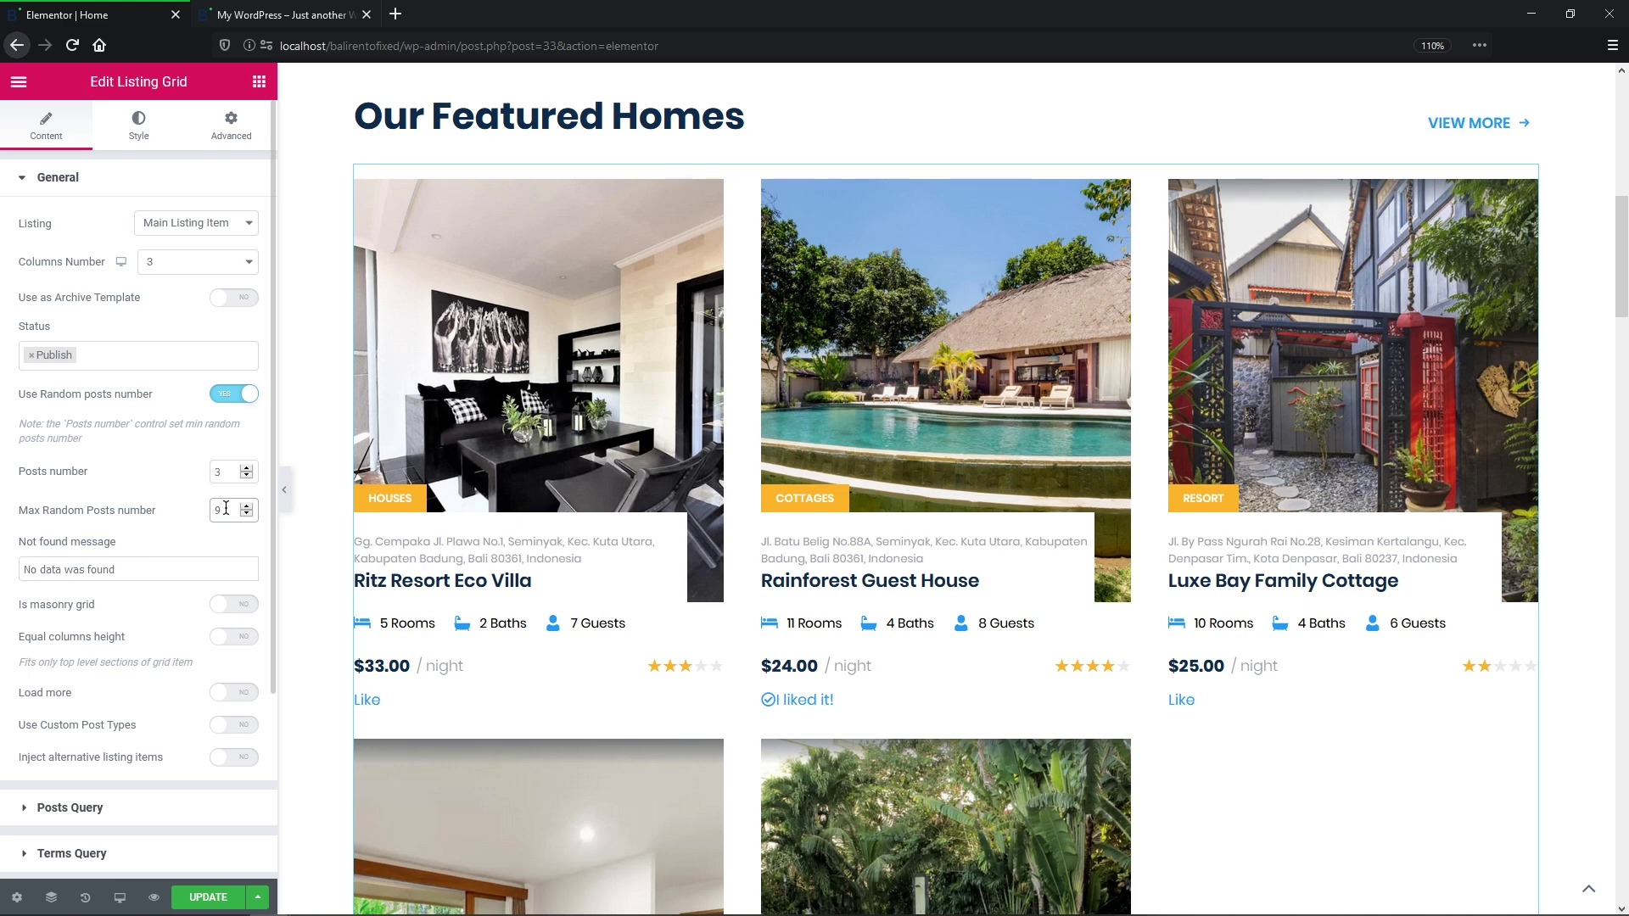
Step: Update the Home page and view the live front page
{"action": "left_click", "coordinate": [212, 902]}
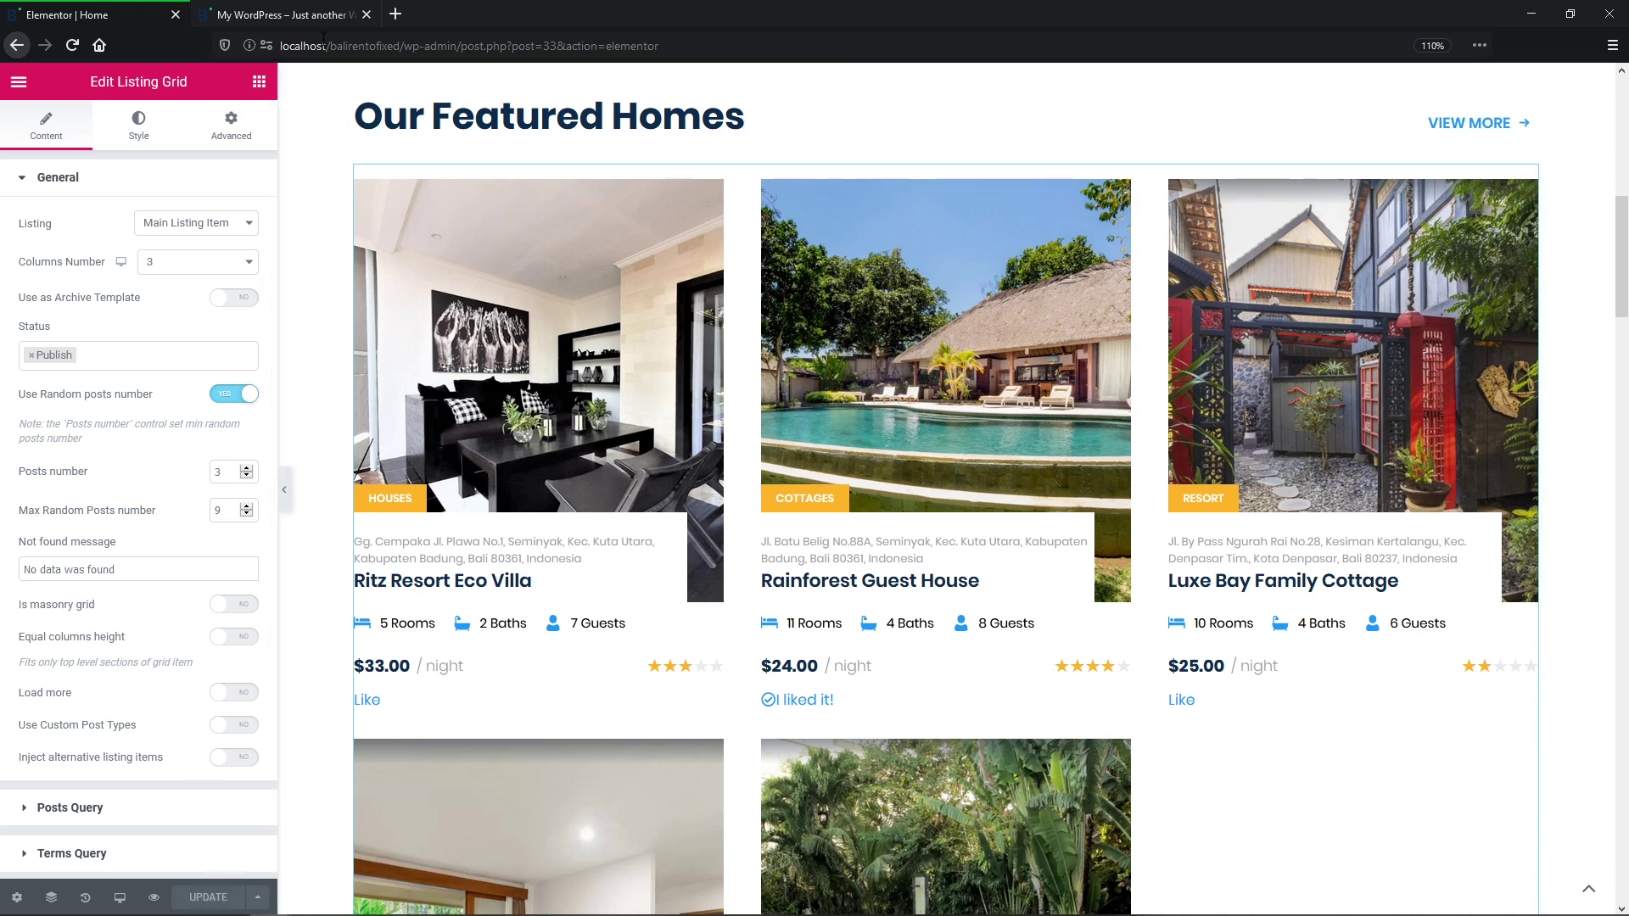
{"action": "left_click", "coordinate": [284, 14]}
{"action": "middle_click", "coordinate": [1507, 288]}
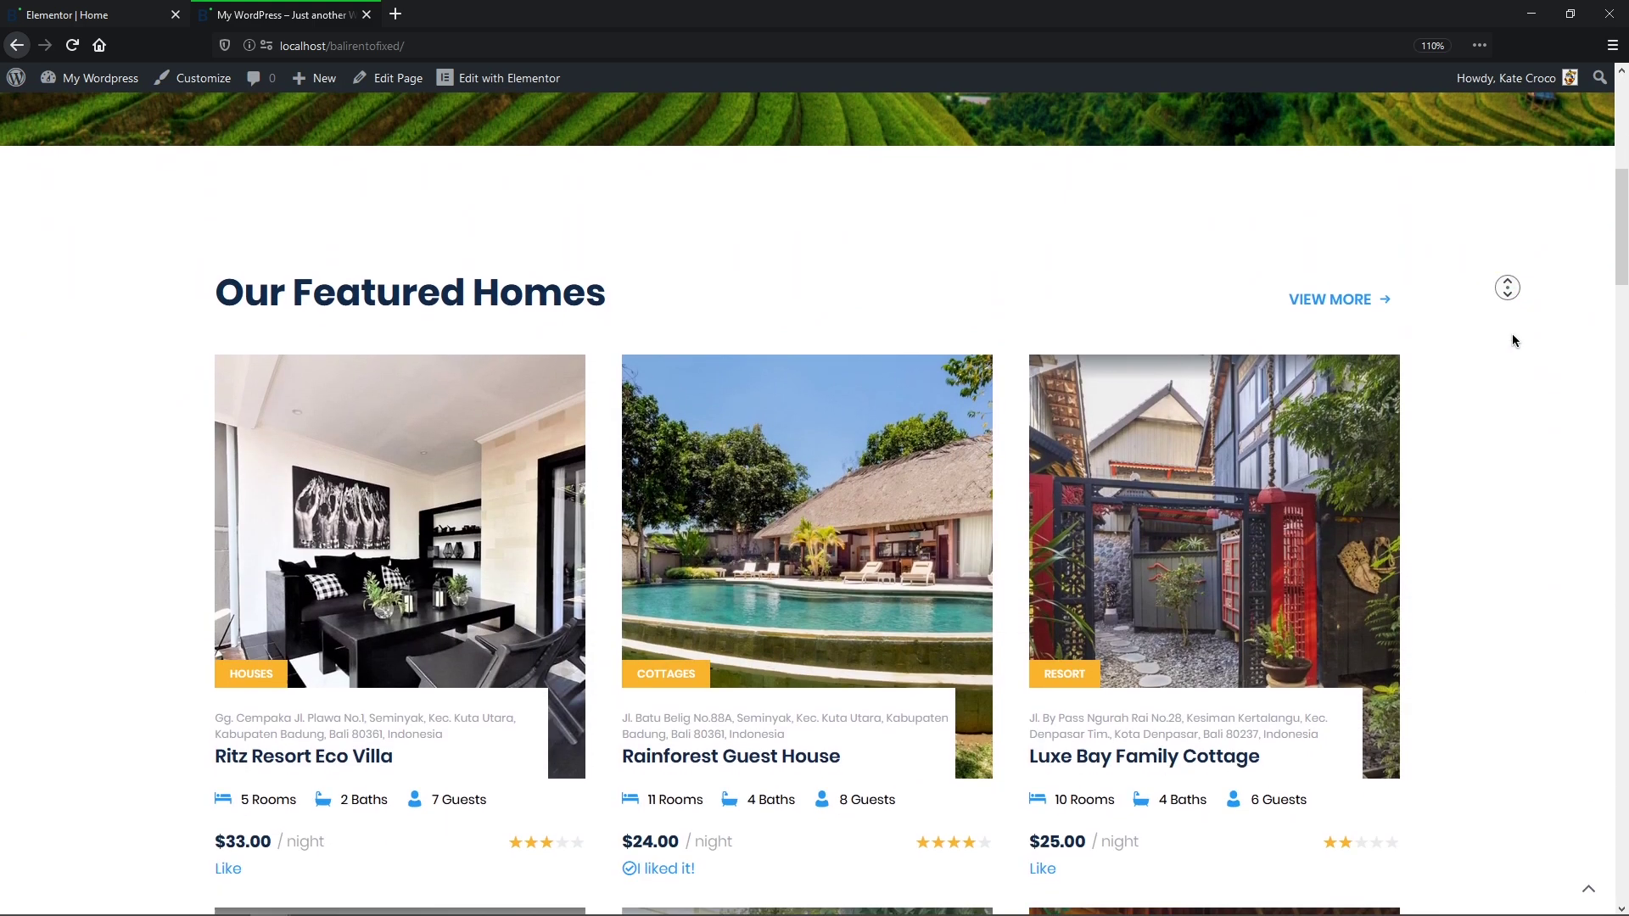
Step: Scroll back up the homepage to the Our Featured Homes heading
{"action": "middle_click", "coordinate": [1515, 340]}
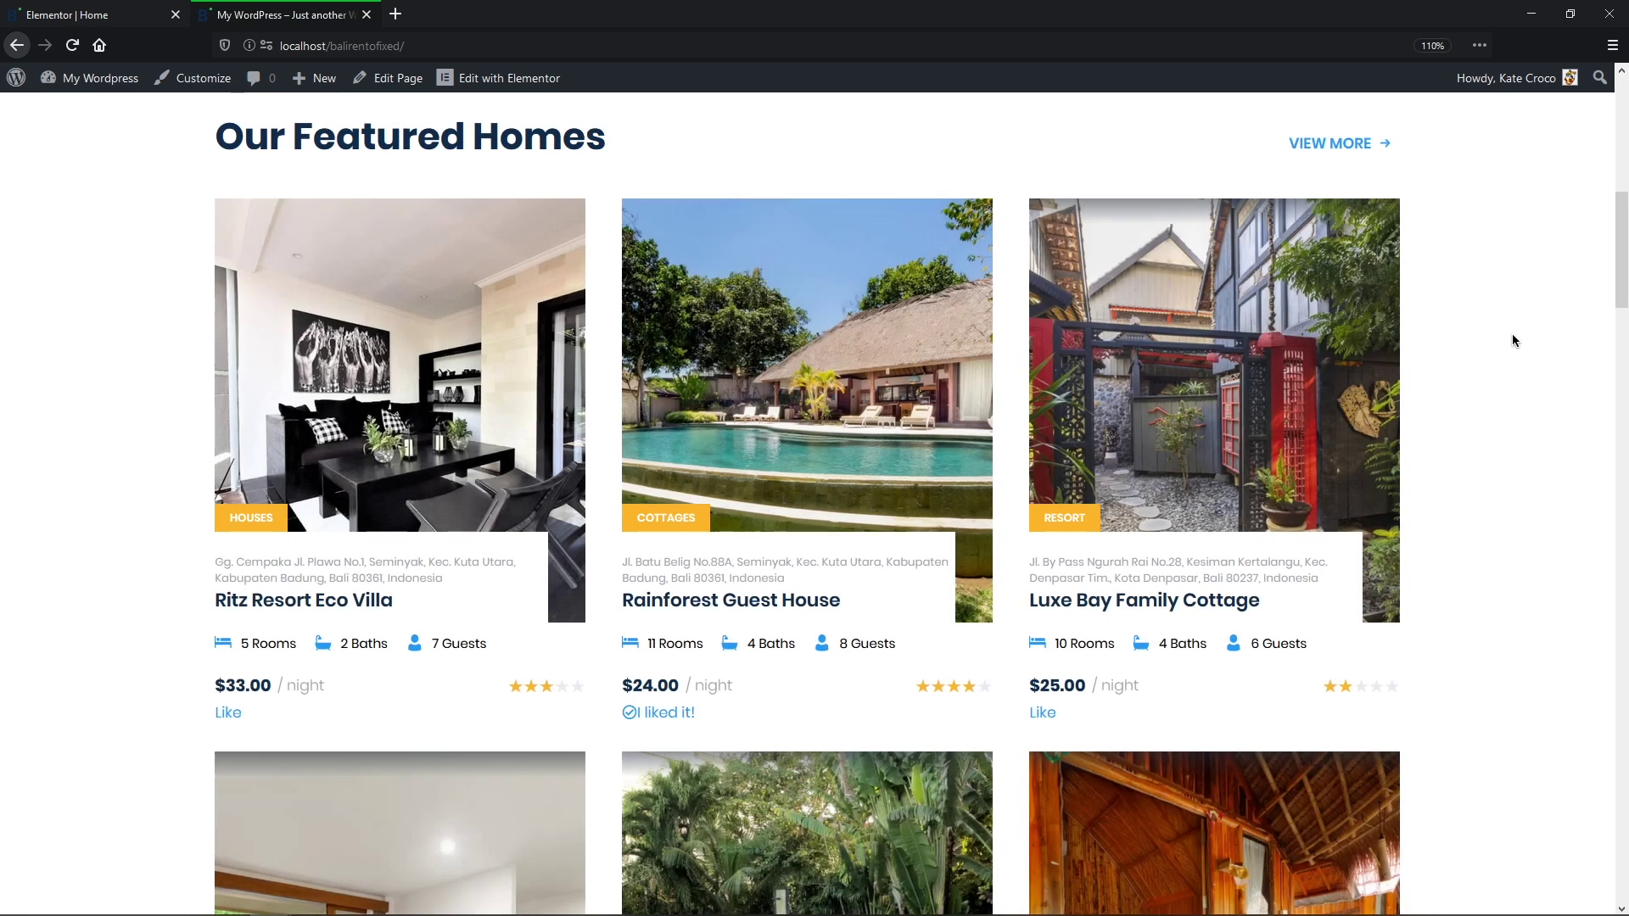
{"action": "middle_click", "coordinate": [1512, 334]}
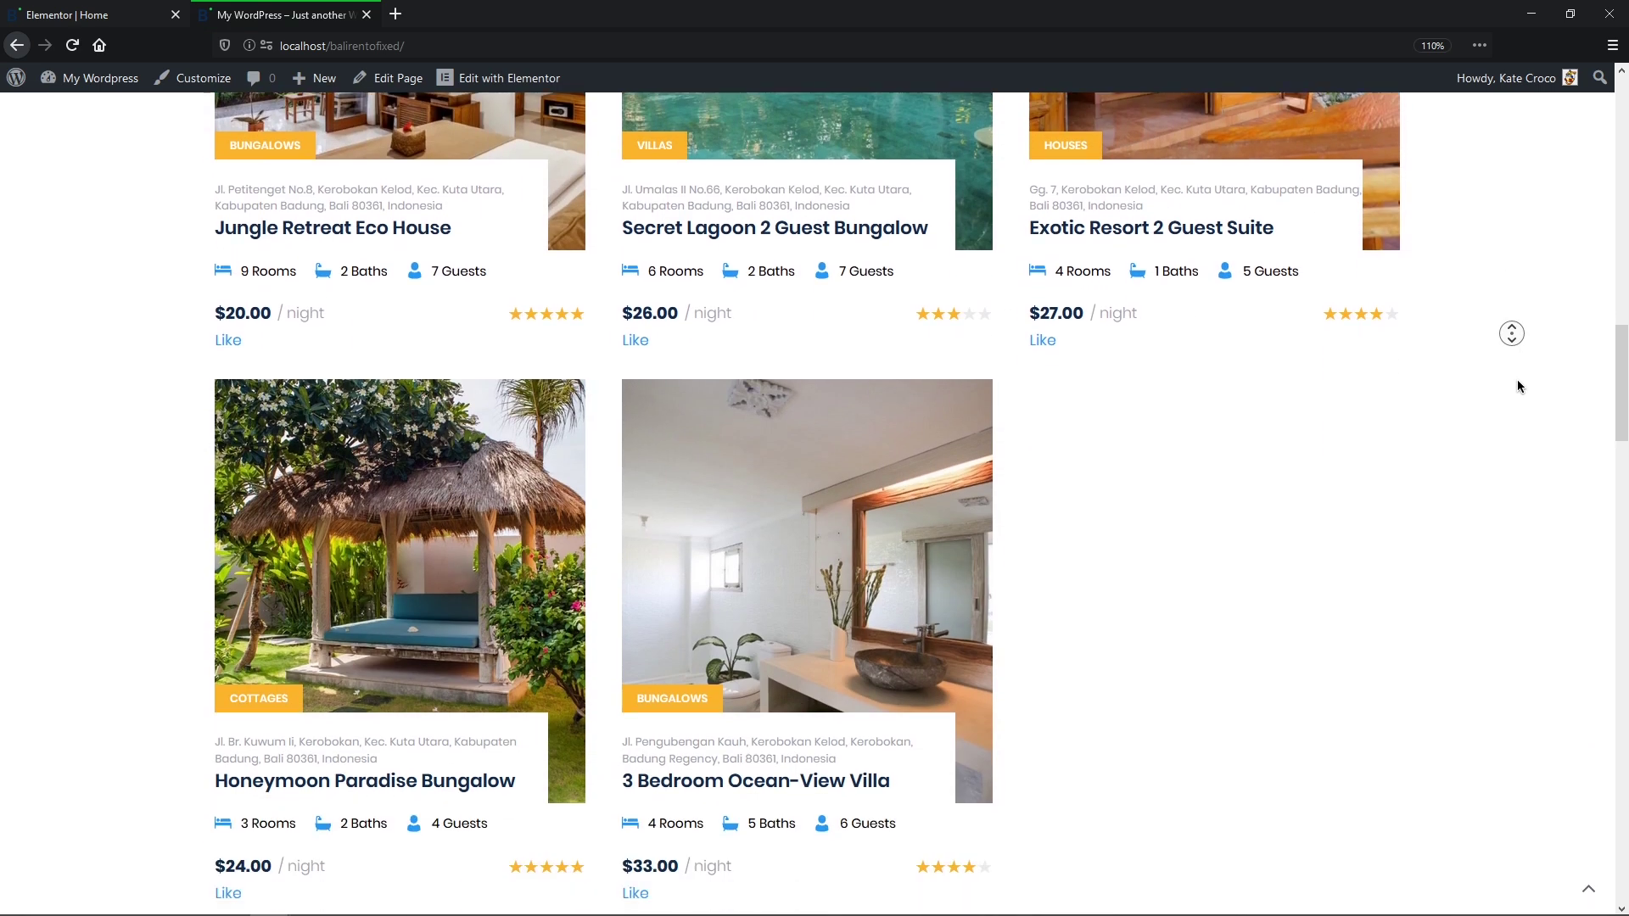
{"action": "middle_click", "coordinate": [1517, 382]}
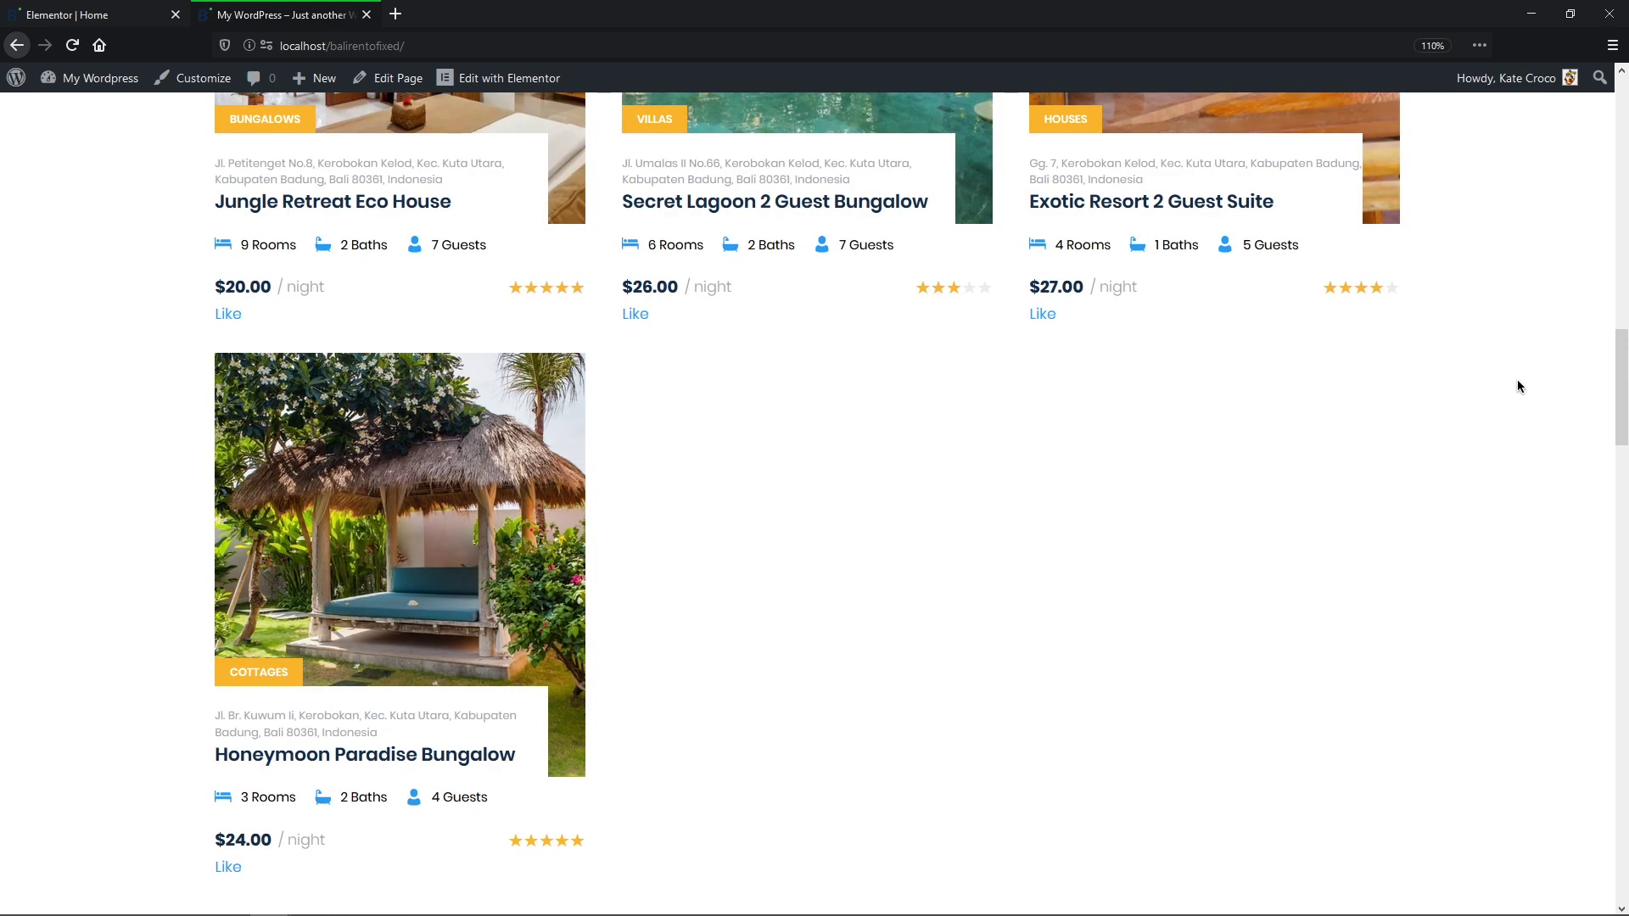
{"action": "middle_click", "coordinate": [1516, 380]}
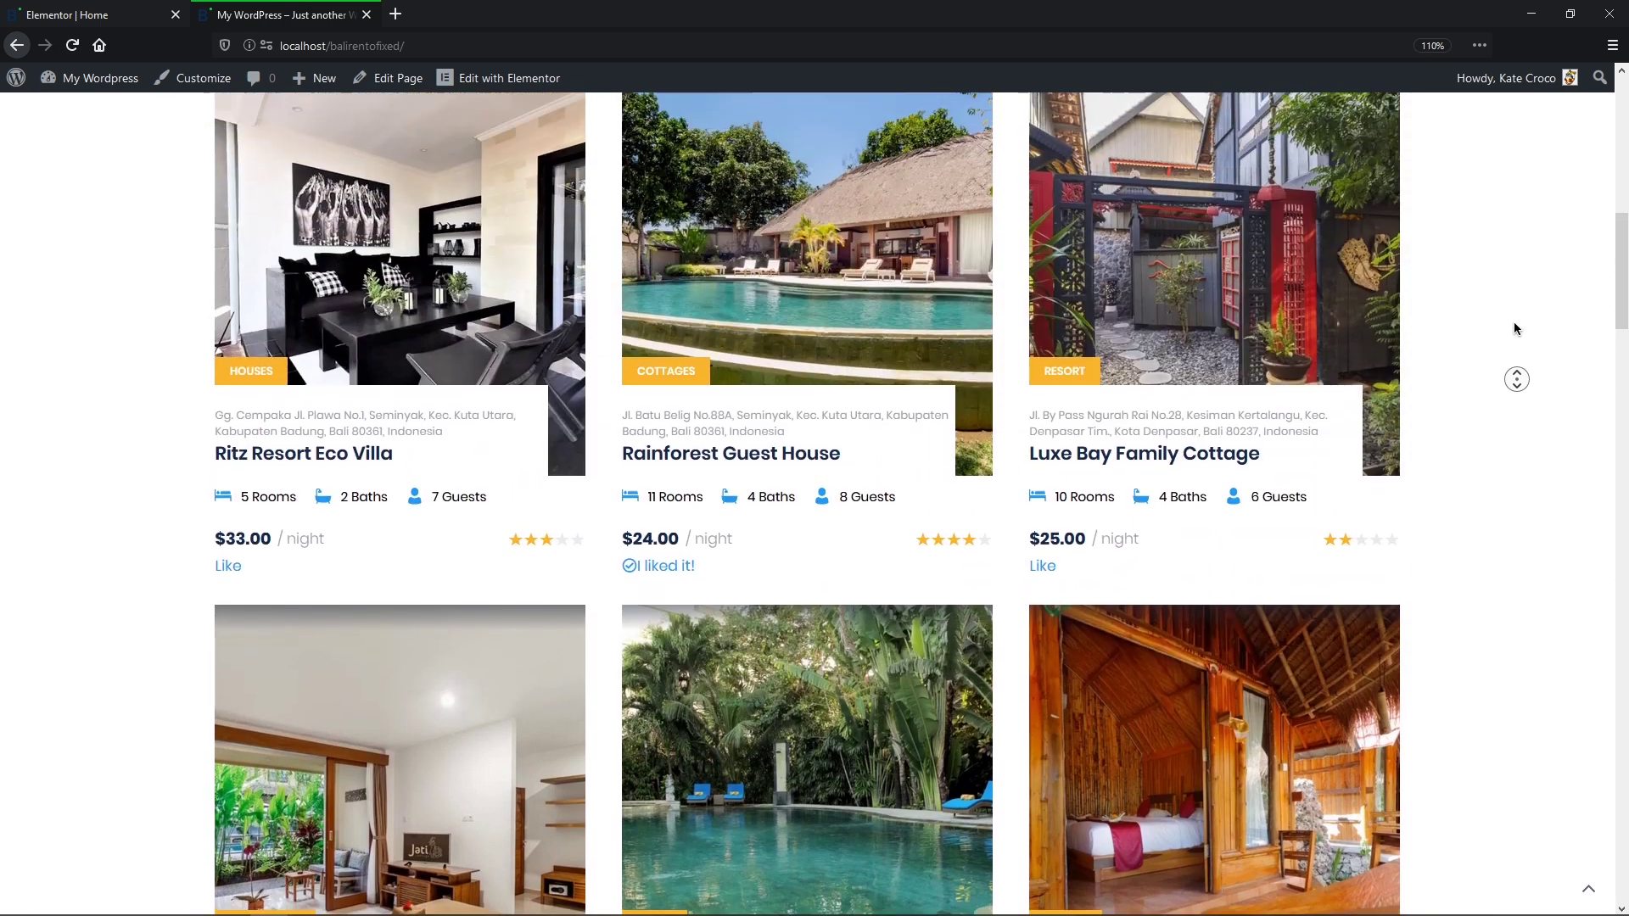
{"action": "middle_click", "coordinate": [1514, 329]}
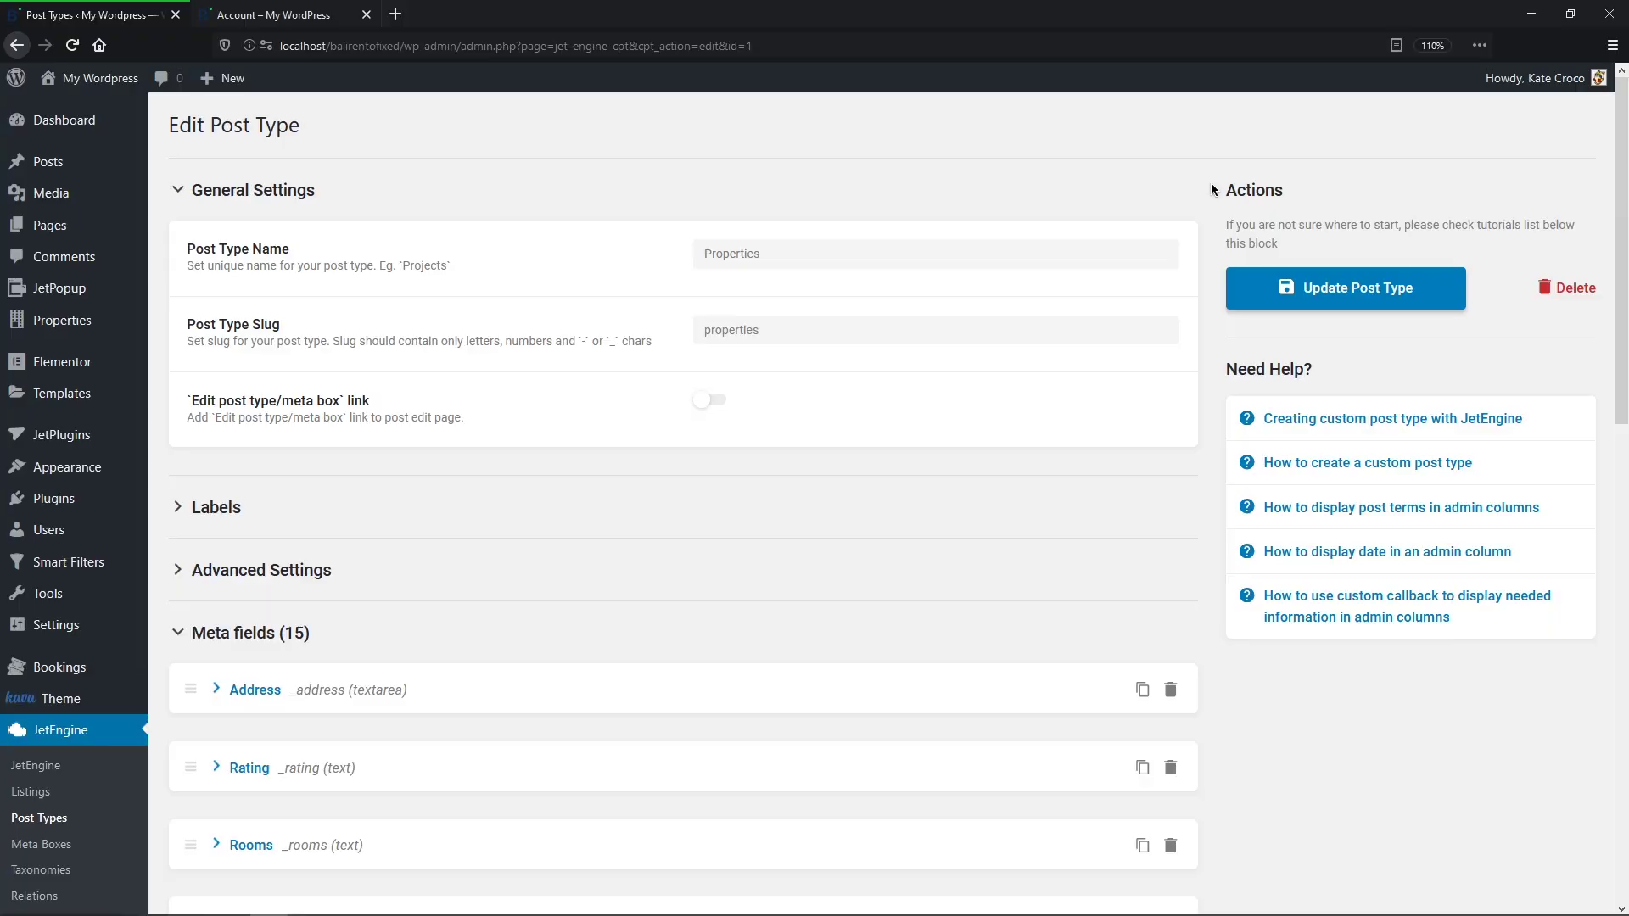
Step: Scroll through the Properties meta fields list from Pets down to Exert
{"action": "middle_click", "coordinate": [1209, 182]}
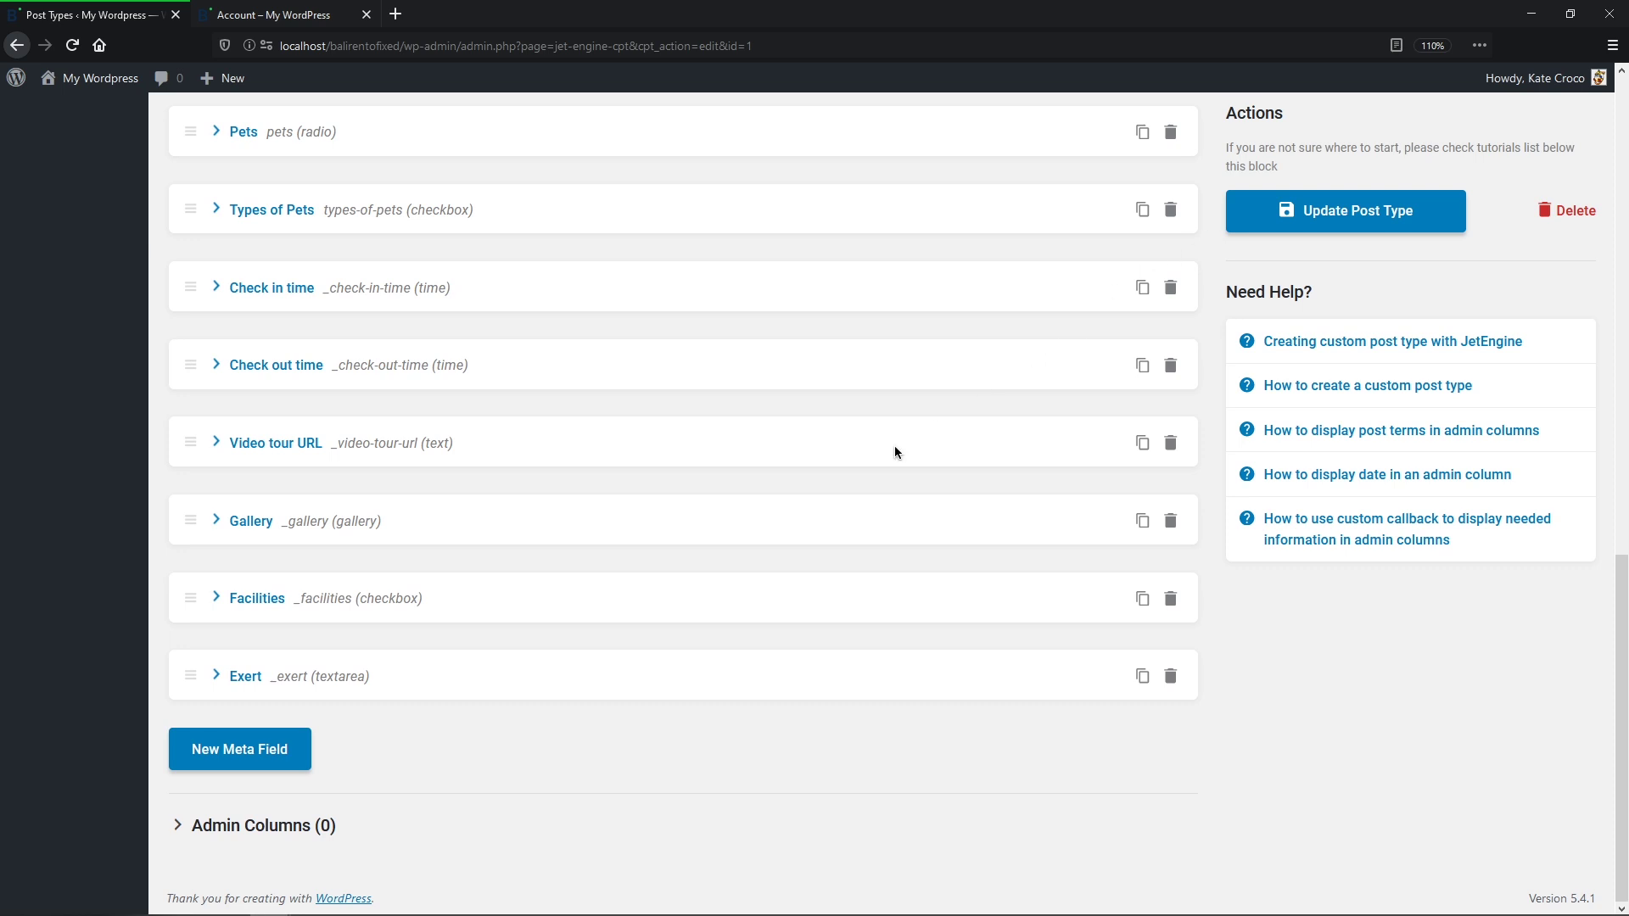
Step: Add a Number meta field labelled Guests with ID guests
{"action": "left_click", "coordinate": [270, 758]}
{"action": "middle_click", "coordinate": [271, 759]}
{"action": "left_click", "coordinate": [728, 274]}
{"action": "type", "text": "Guests"}
{"action": "left_click", "coordinate": [731, 349]}
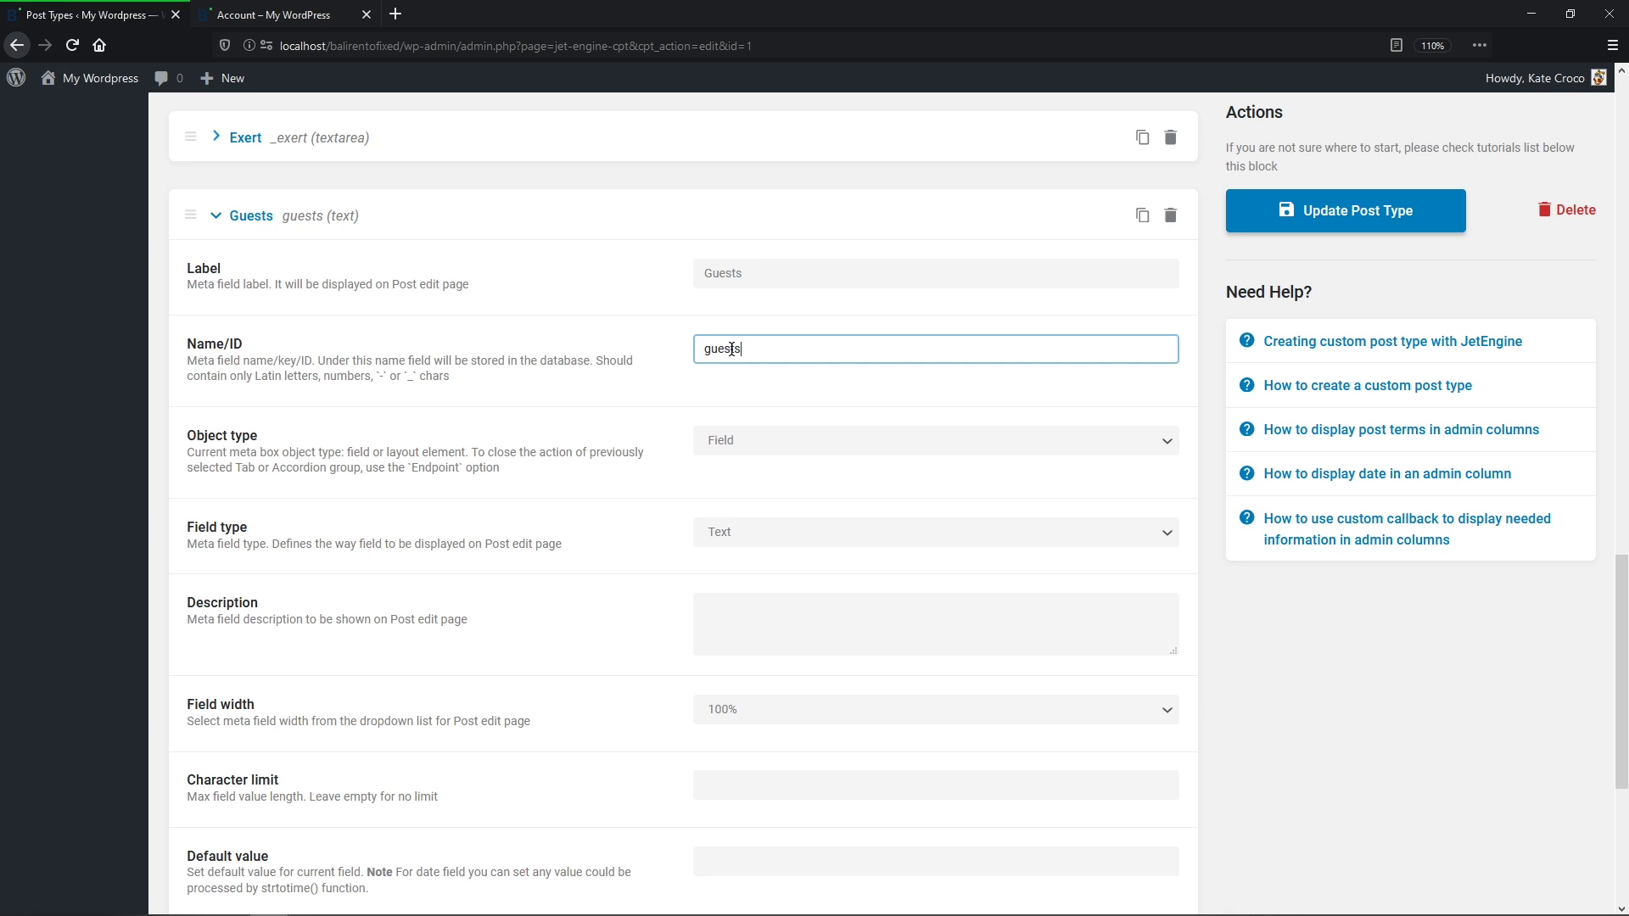
{"action": "left_click", "coordinate": [1167, 532]}
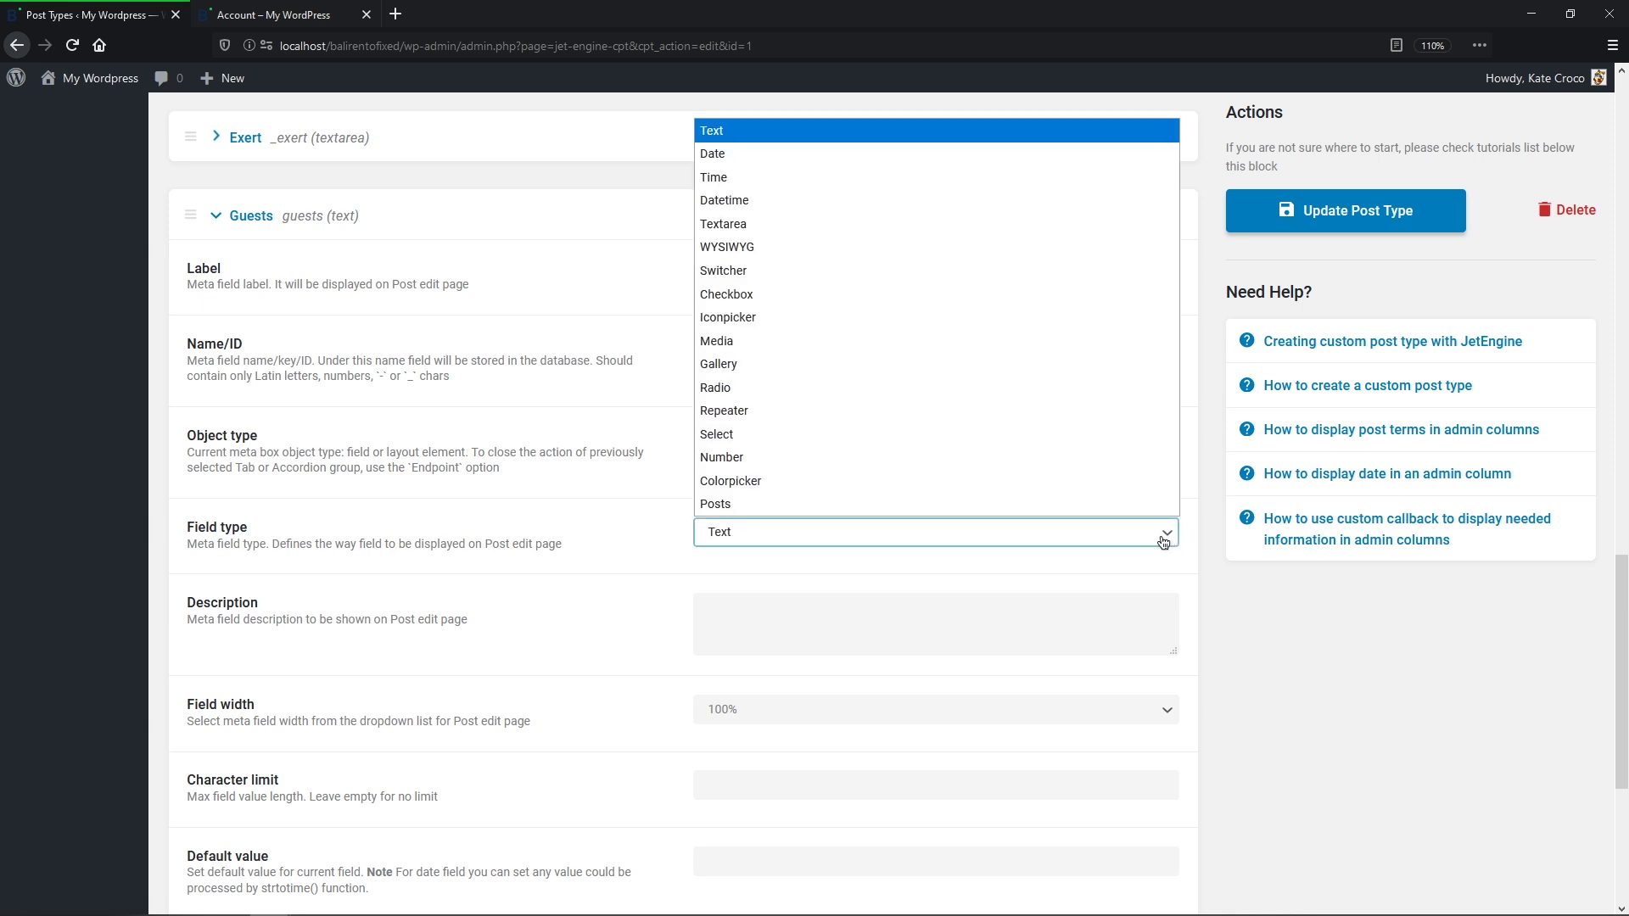
{"action": "key", "text": "Escape"}
{"action": "middle_click", "coordinate": [1115, 450]}
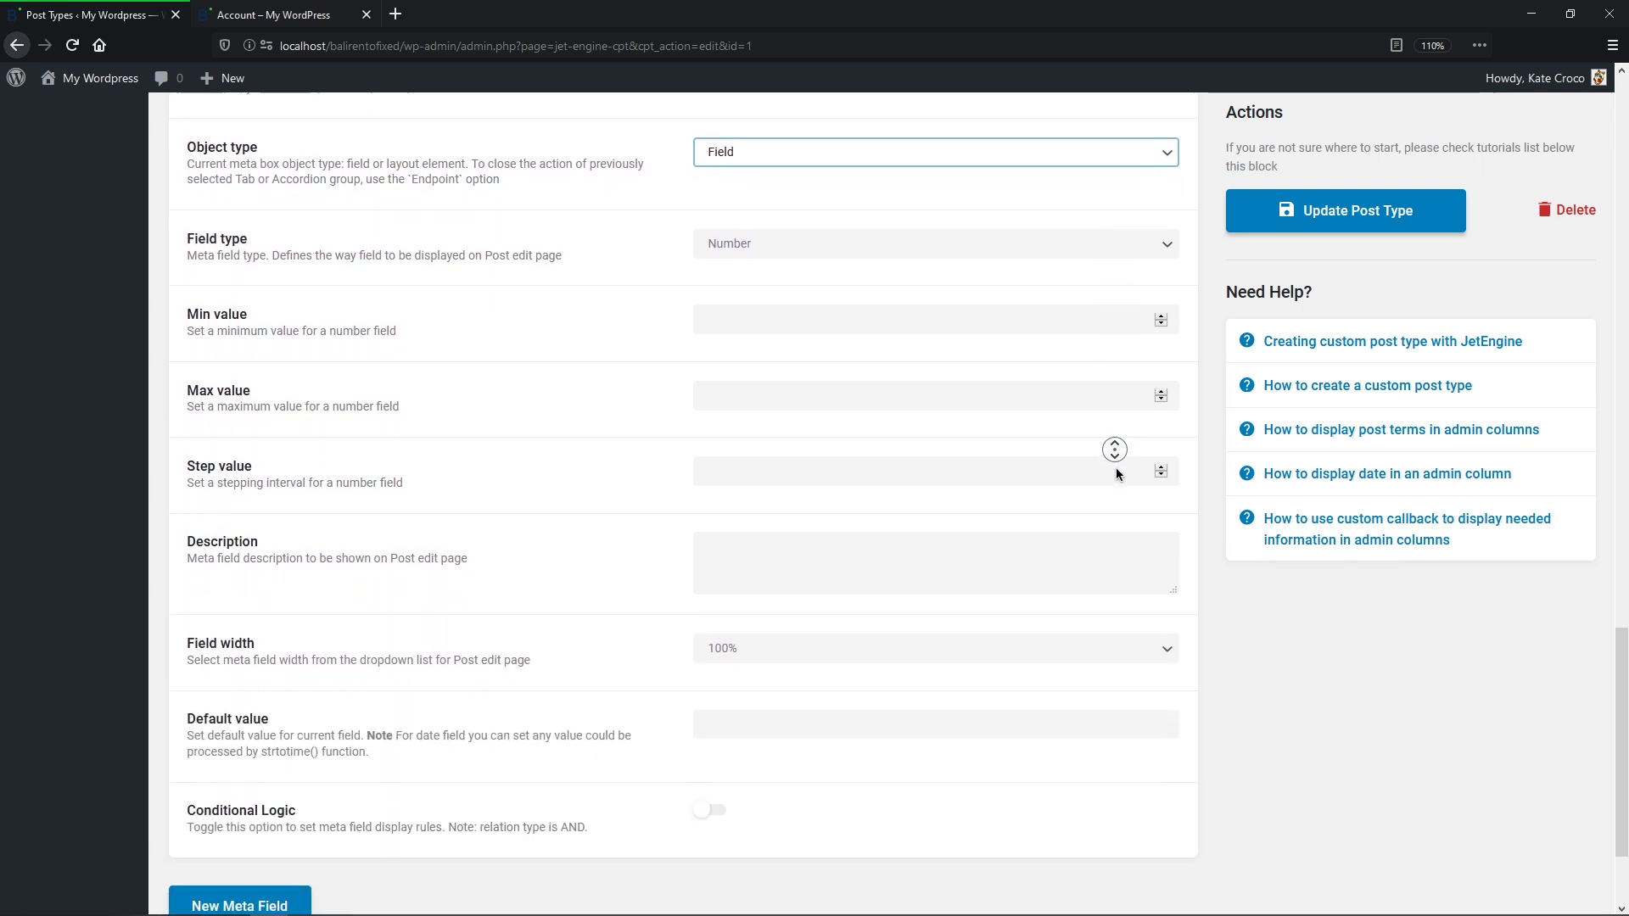
{"action": "left_click", "coordinate": [1116, 469]}
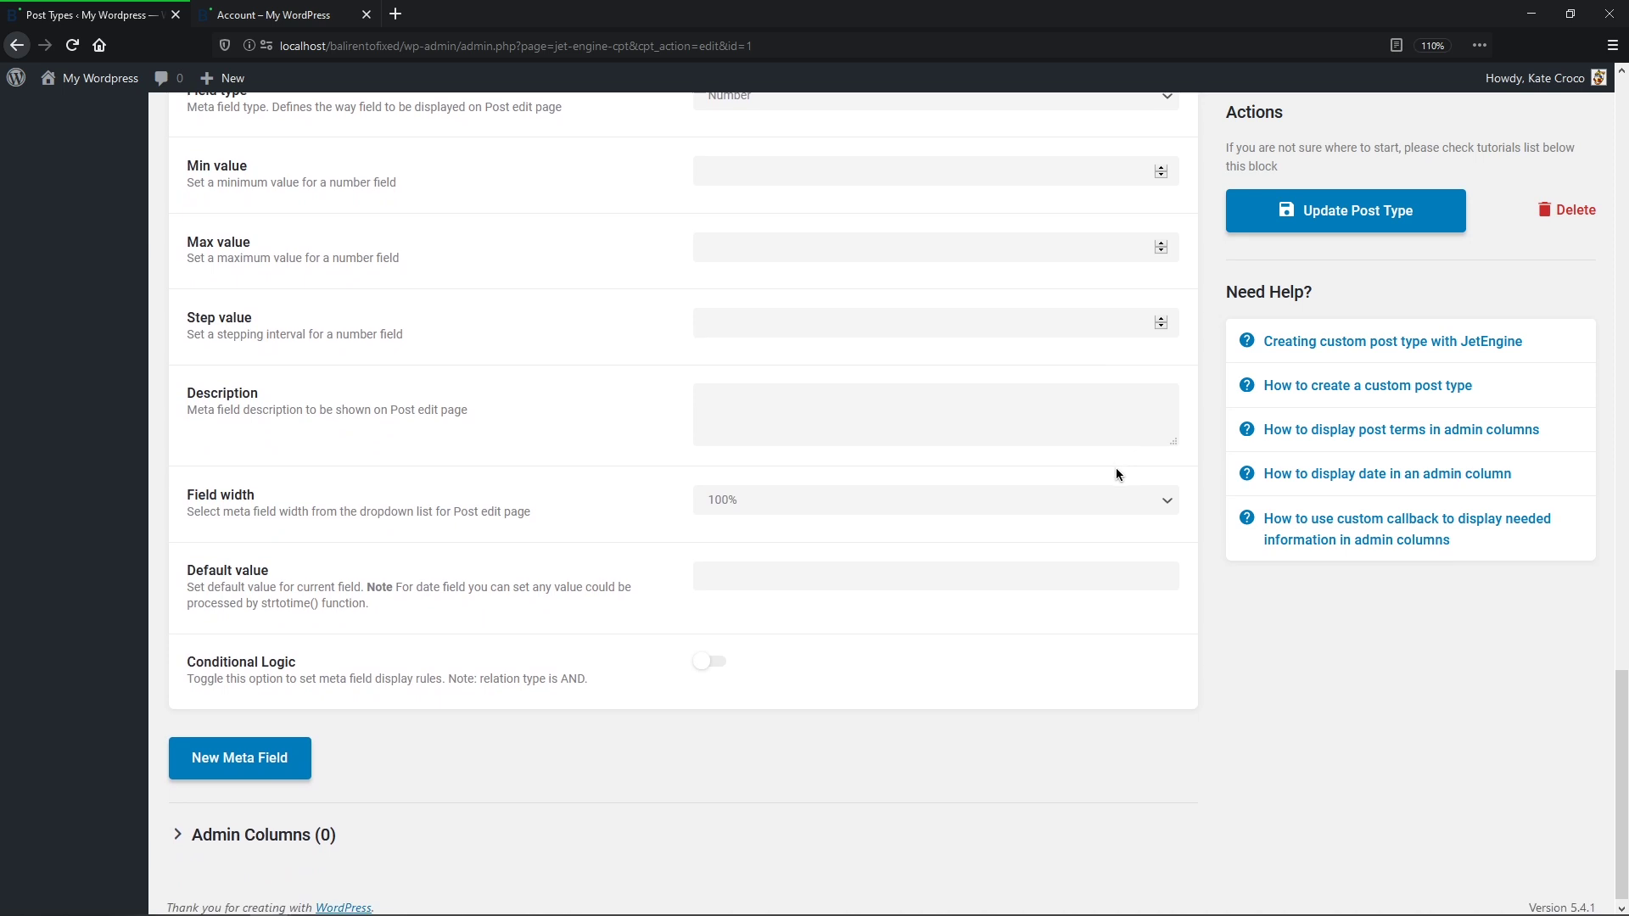
Step: Add a Text meta field labelled Адрес with the auto-filled ID adres
{"action": "left_click", "coordinate": [265, 757]}
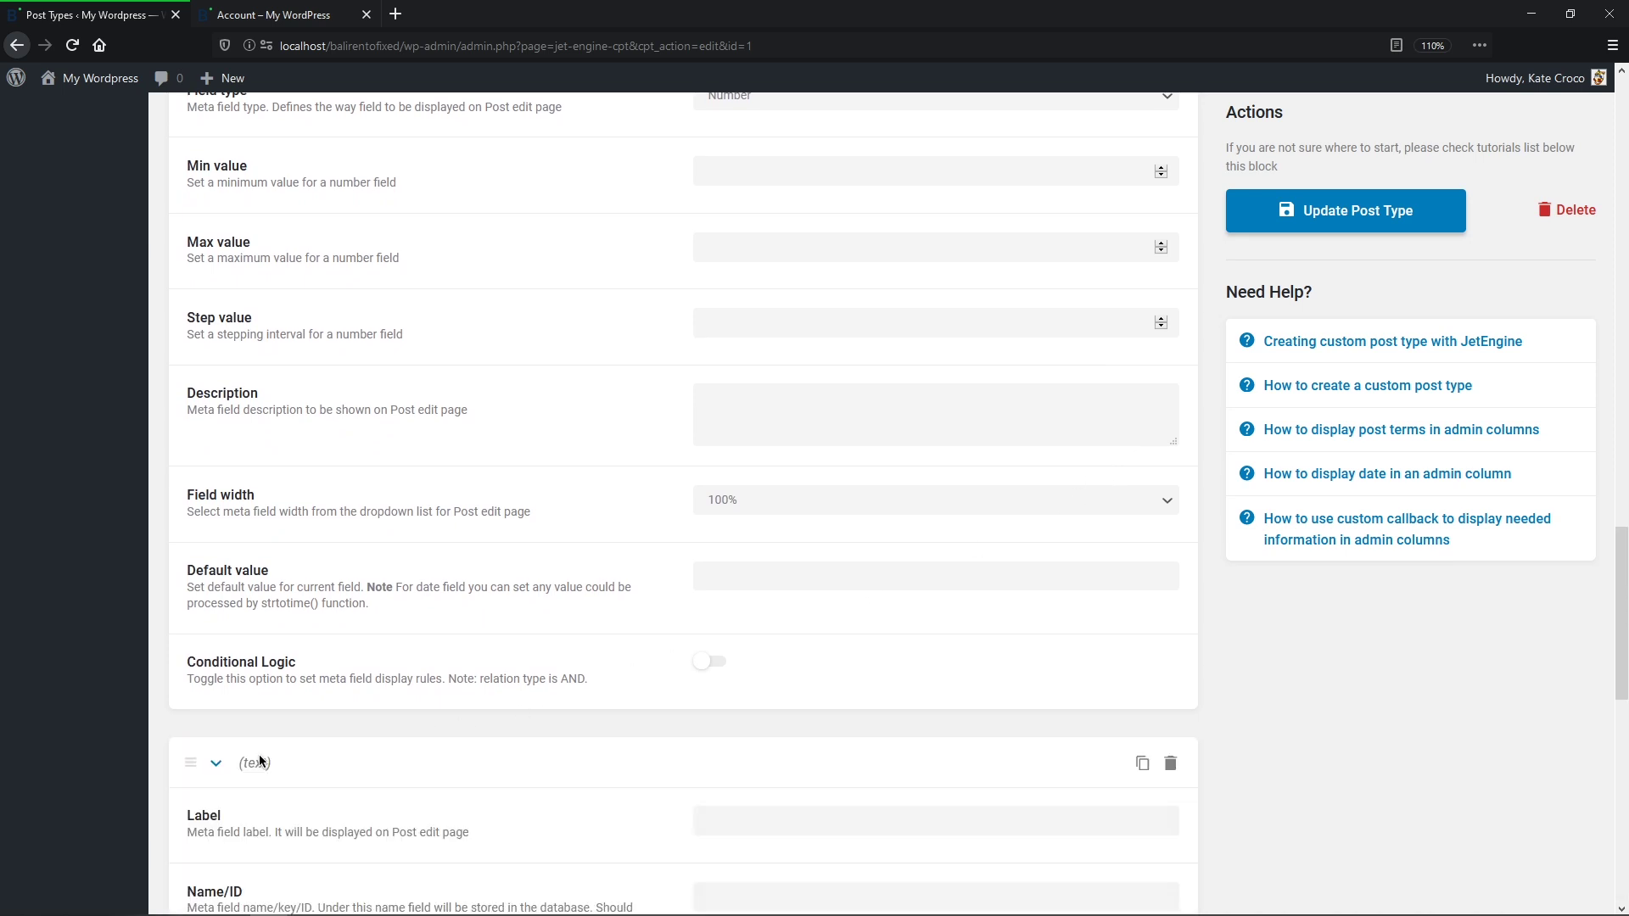
{"action": "scroll", "coordinate": [259, 761], "scroll_direction": "down", "scroll_amount": 7}
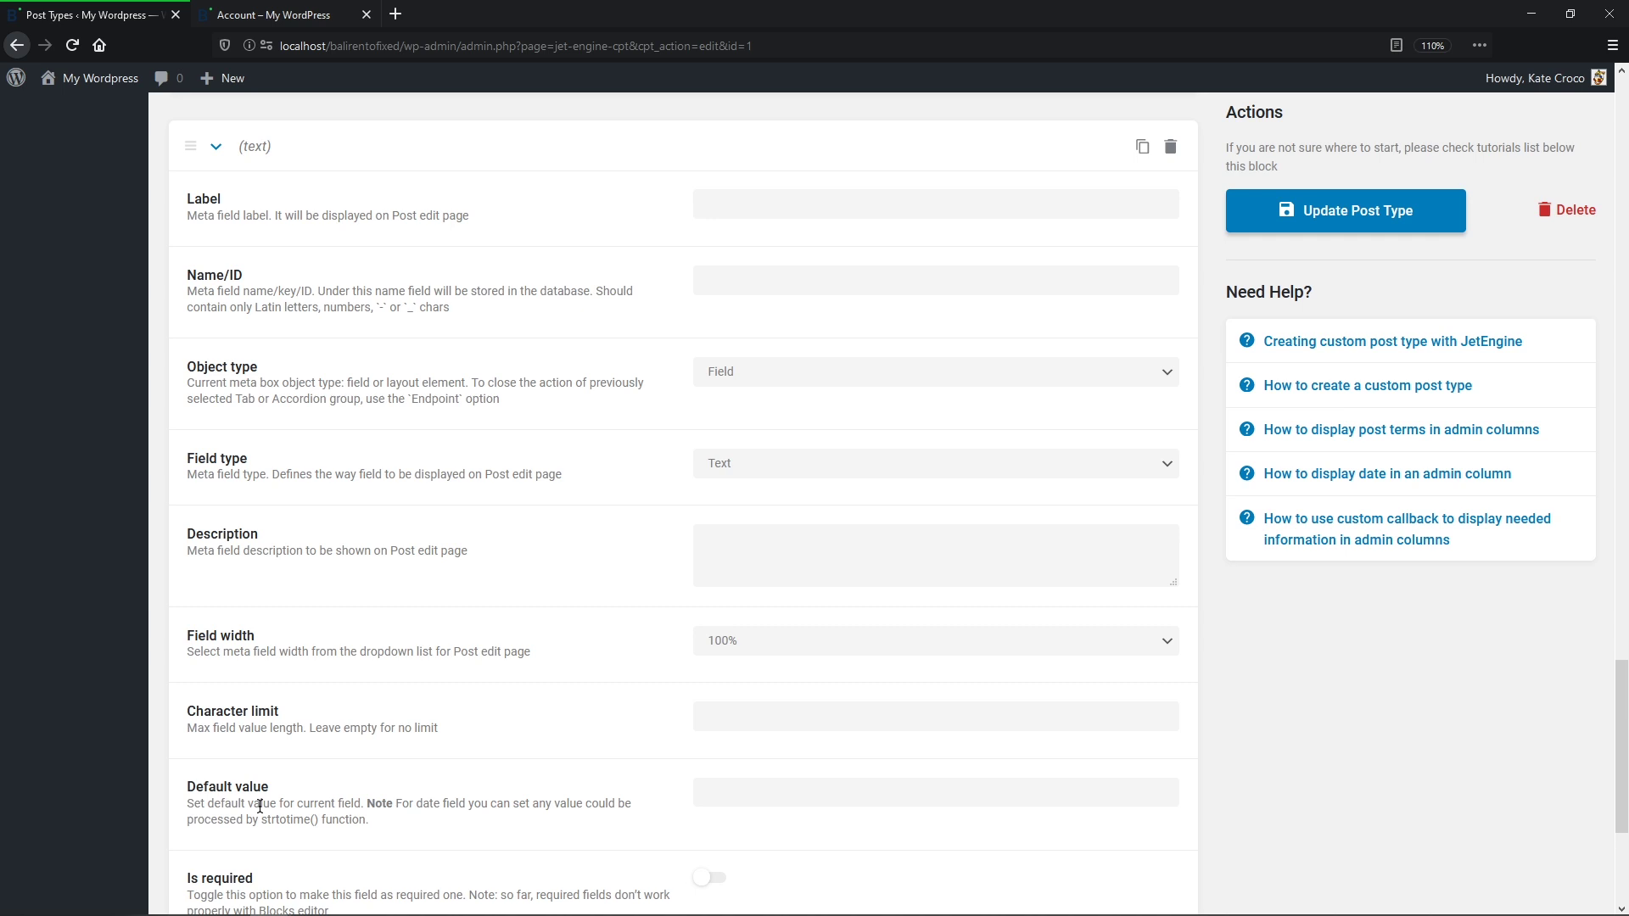
{"action": "left_click", "coordinate": [737, 203]}
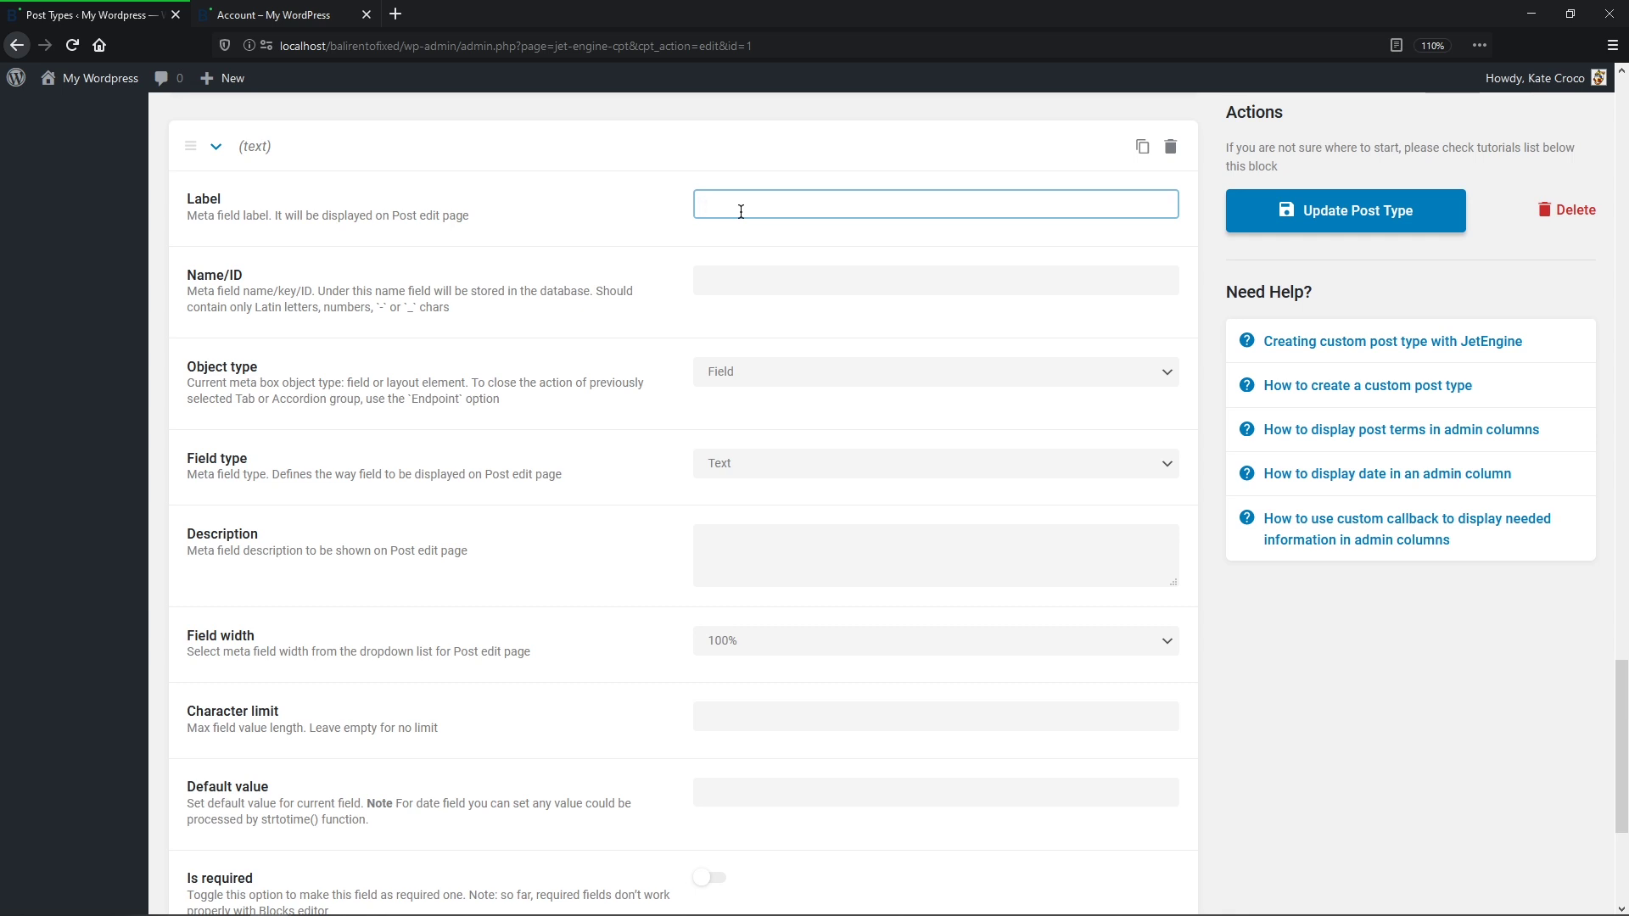
{"action": "type", "text": "Адрес"}
{"action": "key", "text": "Tab"}
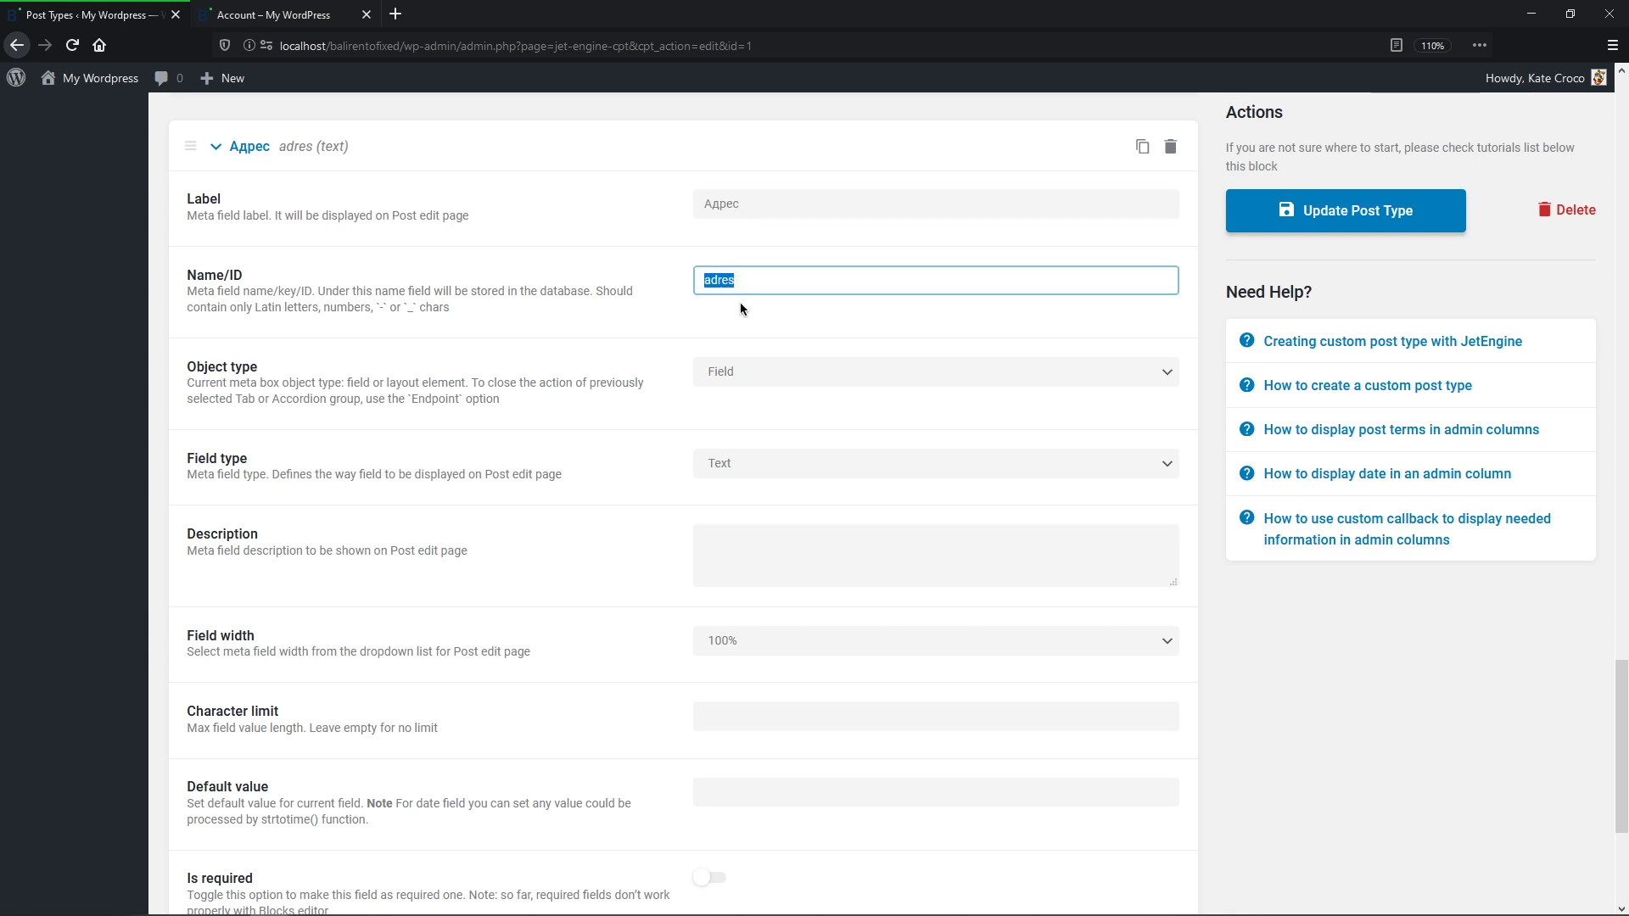
{"action": "left_click", "coordinate": [741, 321]}
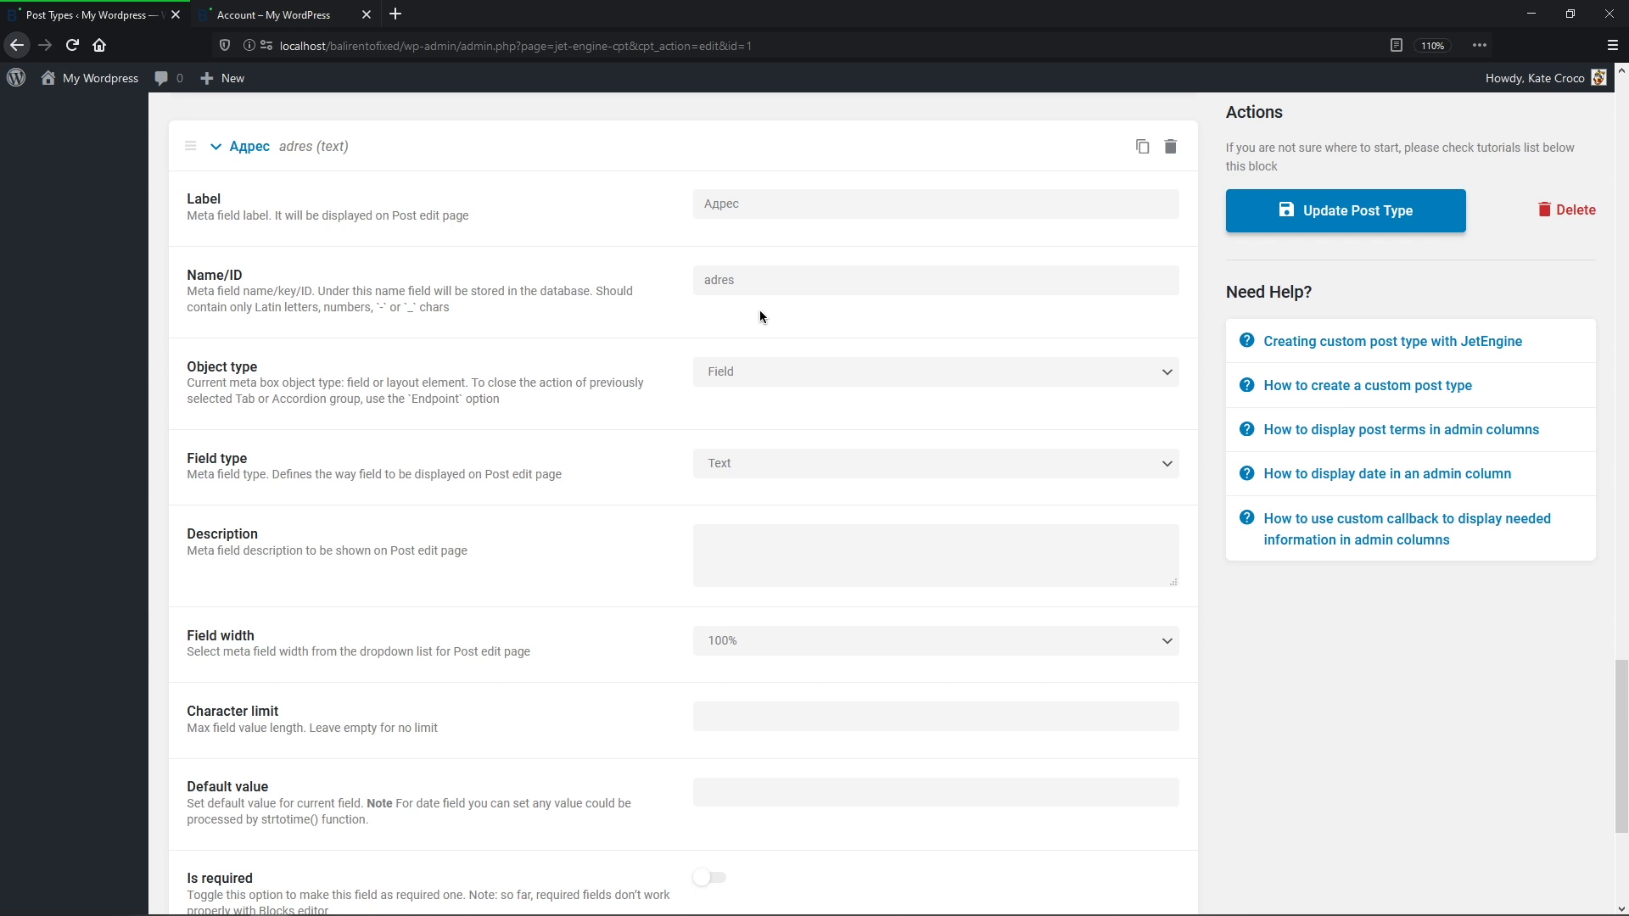
{"action": "middle_click", "coordinate": [760, 309]}
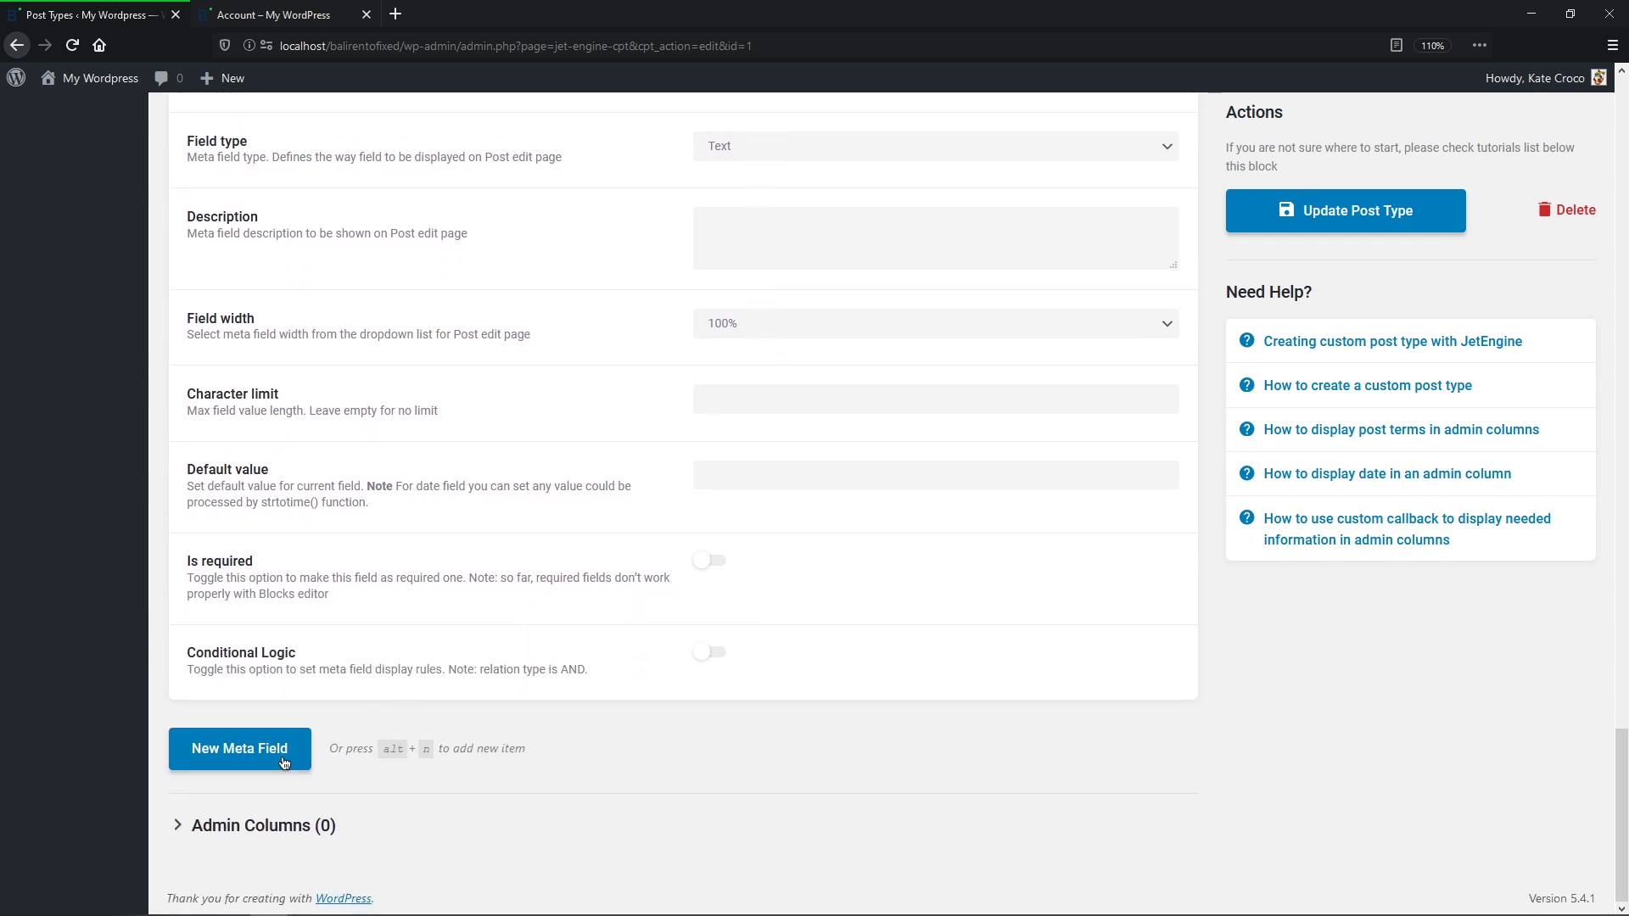
{"action": "left_click", "coordinate": [265, 754]}
Step: Add a new meta field labelled 'Gallery' and prefix its ID with an underscore to get _gallery_521
{"action": "middle_click", "coordinate": [267, 765]}
{"action": "scroll", "coordinate": [266, 766], "scroll_direction": "down", "scroll_amount": 7}
{"action": "left_click", "coordinate": [498, 690]}
{"action": "left_click", "coordinate": [816, 191]}
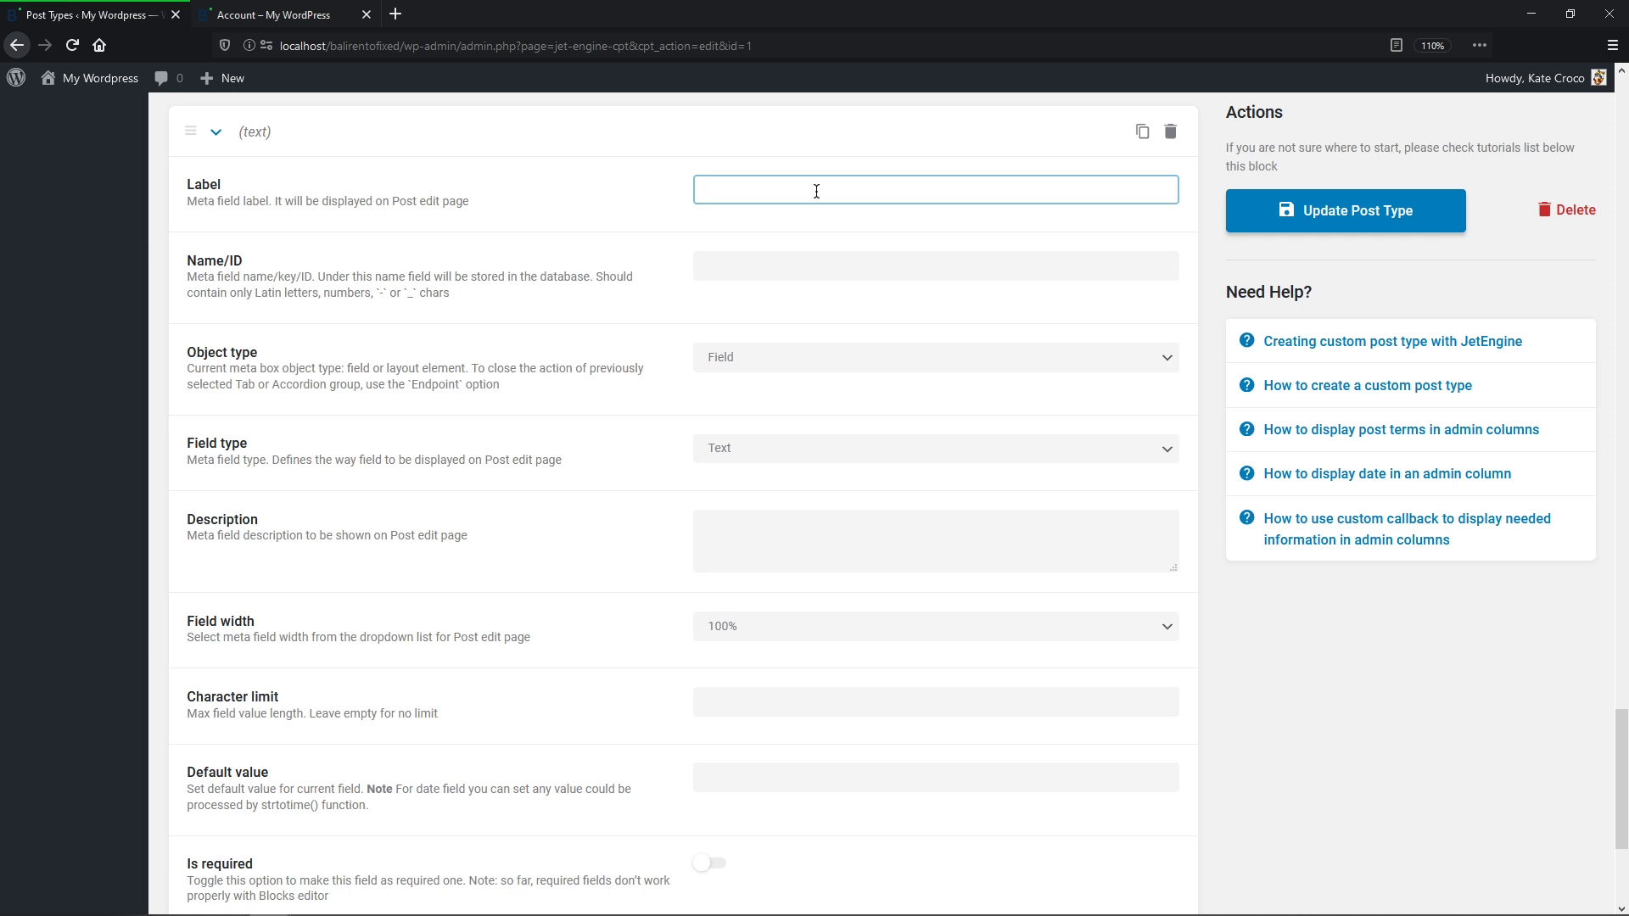
{"action": "type", "text": "Gallery"}
{"action": "left_click", "coordinate": [819, 229]}
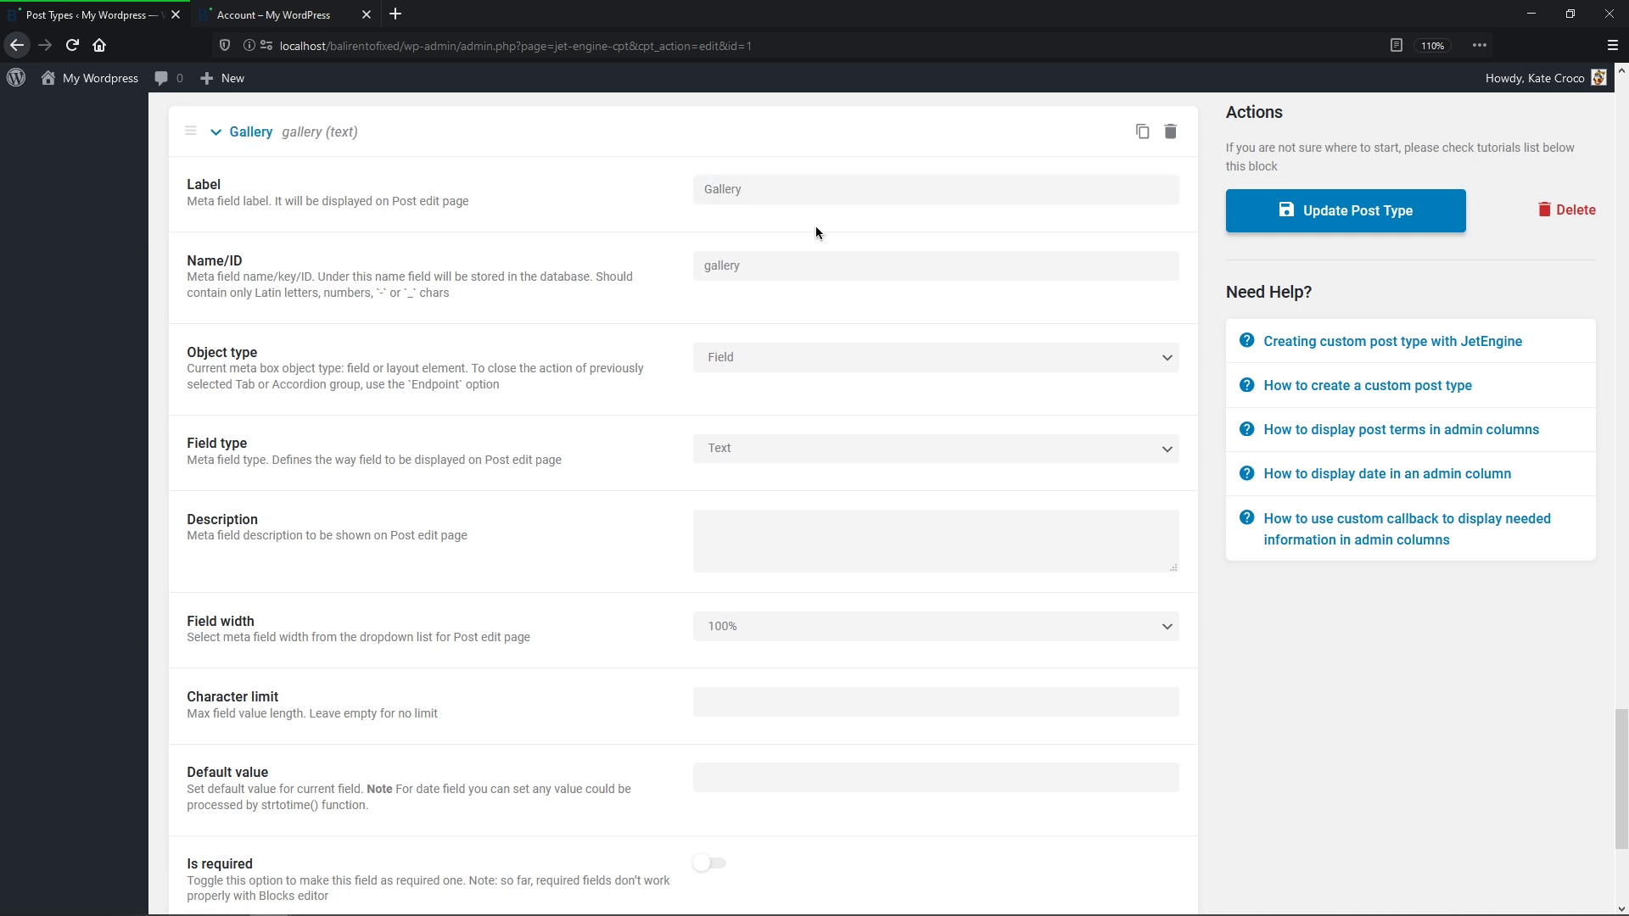
{"action": "left_click", "coordinate": [706, 270]}
{"action": "type", "text": "_"}
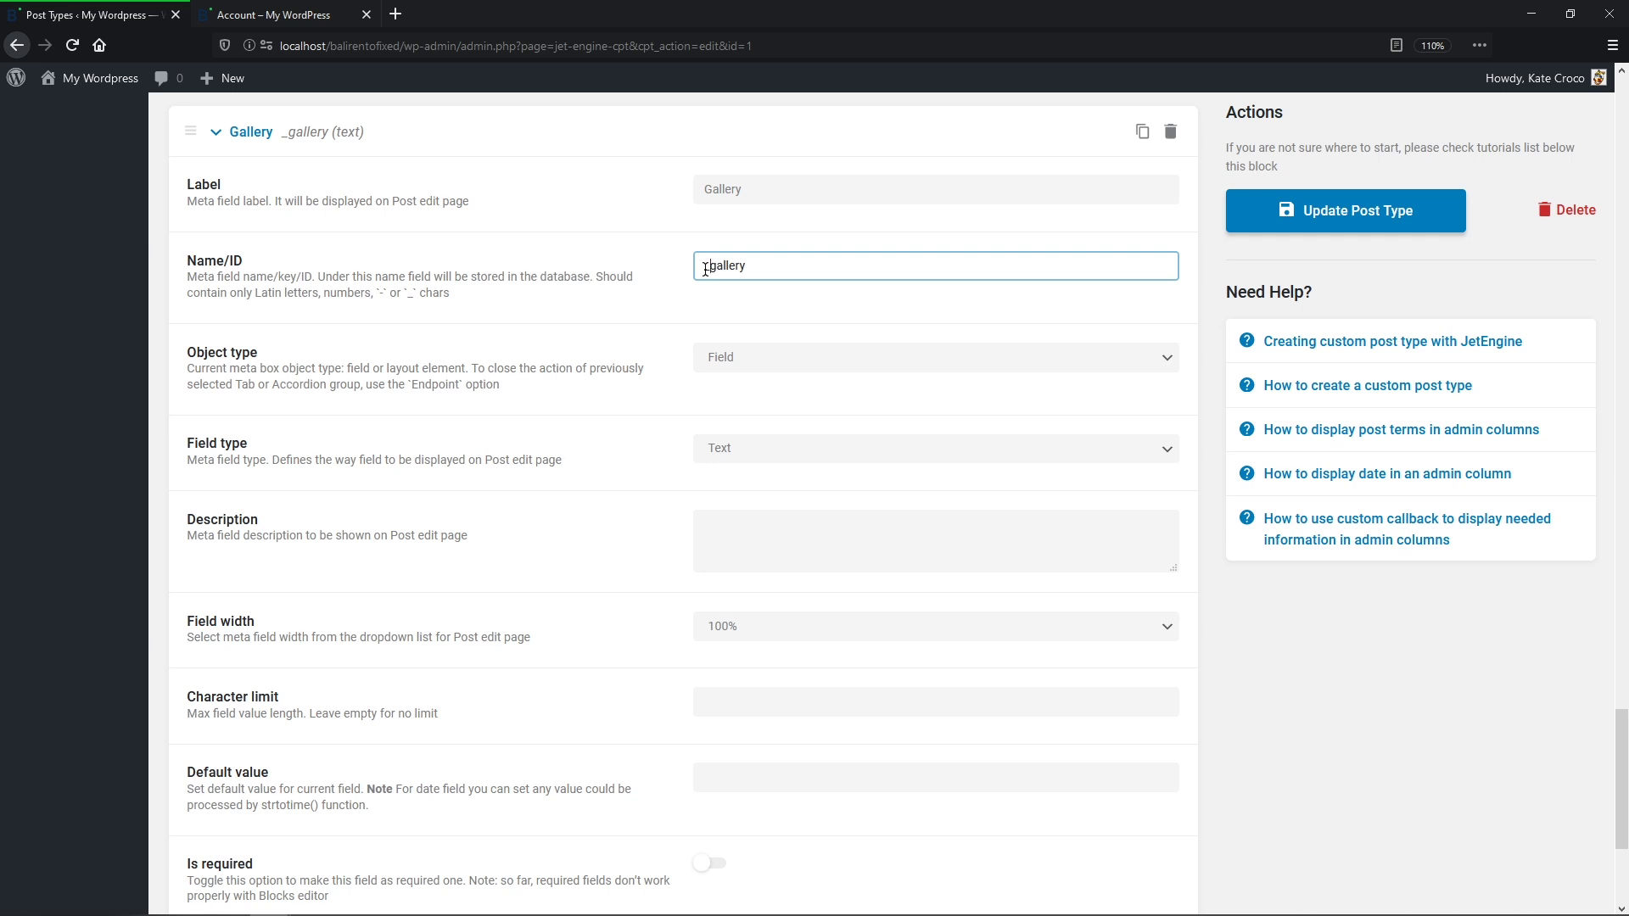
{"action": "left_click", "coordinate": [889, 304]}
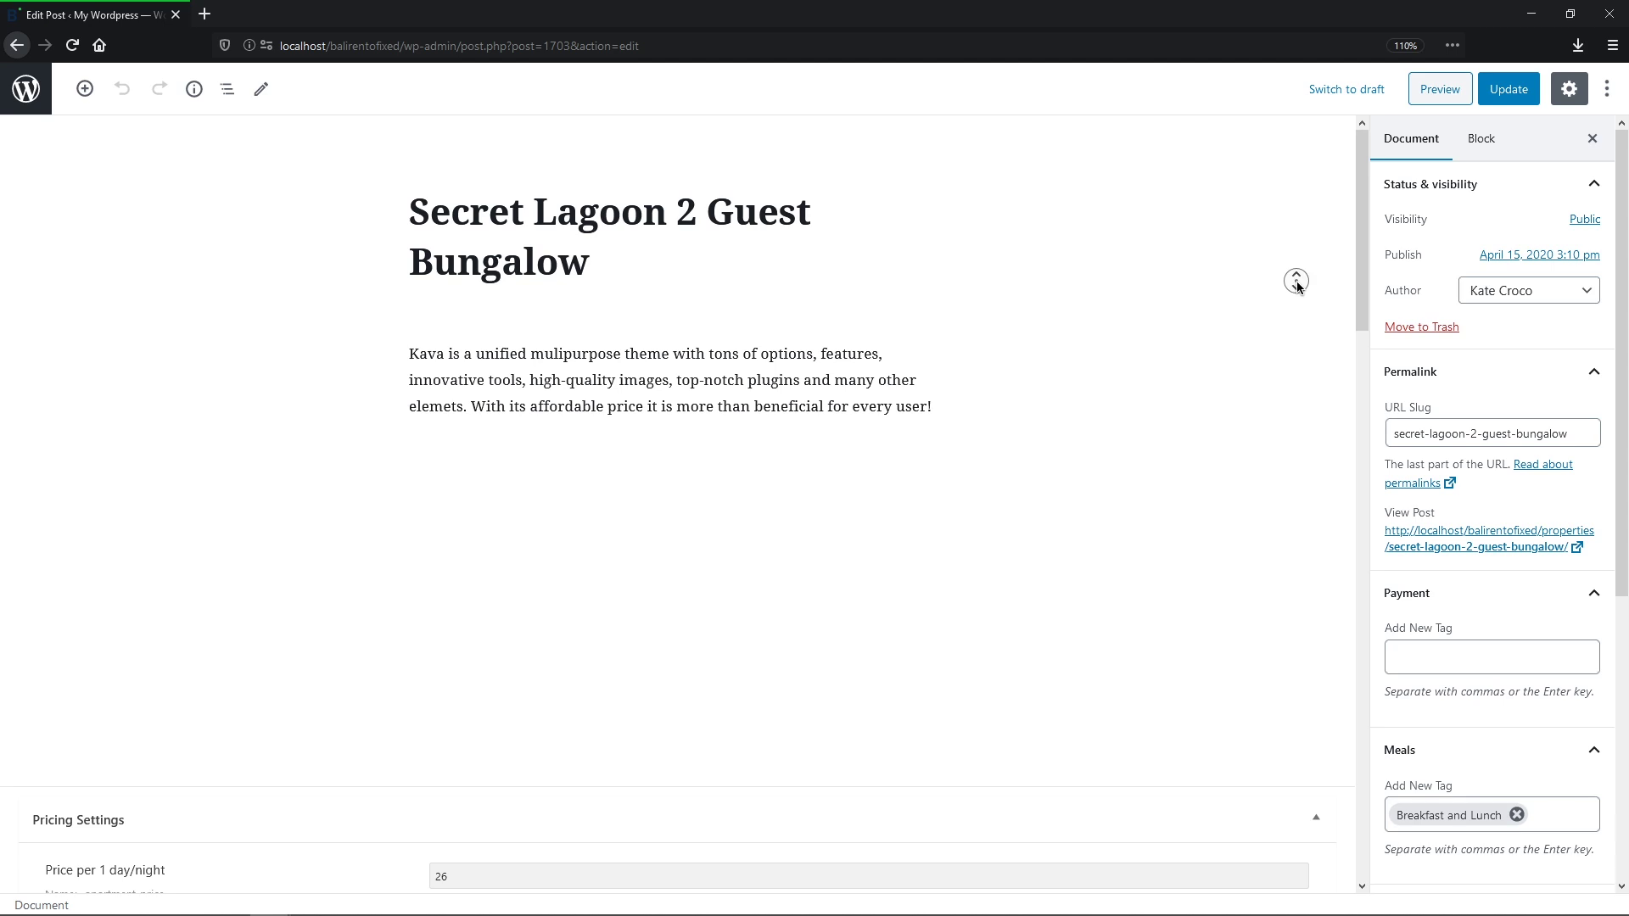
Step: Add the SVG icon file from the media library to the Gallery field
{"action": "scroll", "coordinate": [1297, 303], "scroll_direction": "down", "scroll_amount": 12}
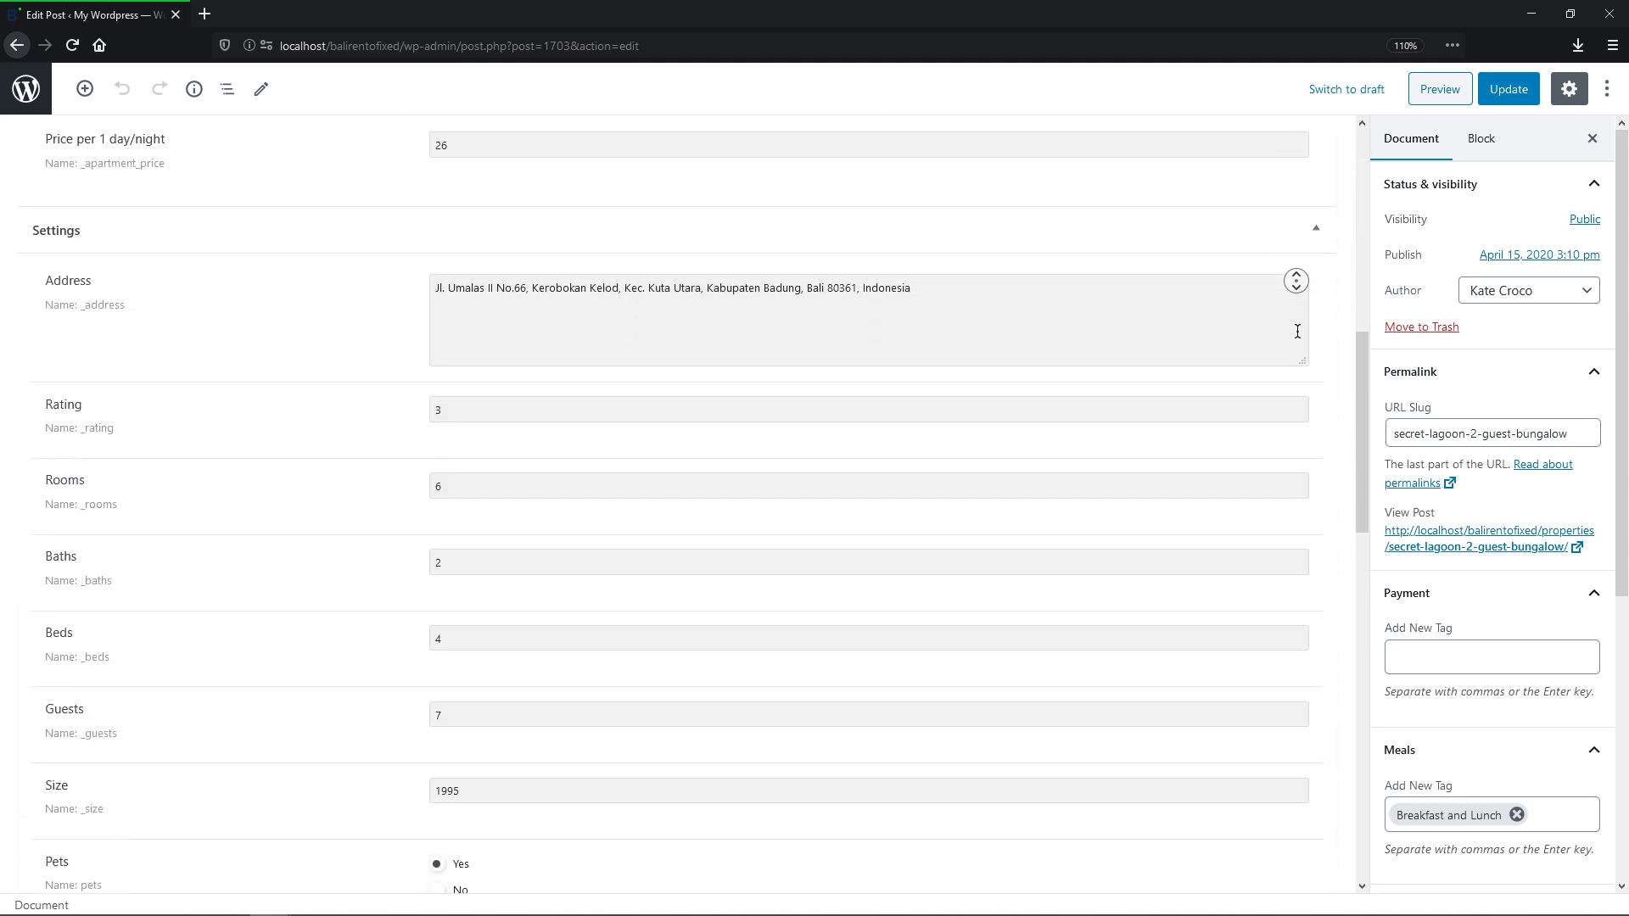
{"action": "scroll", "coordinate": [1297, 331], "scroll_direction": "down", "scroll_amount": 8}
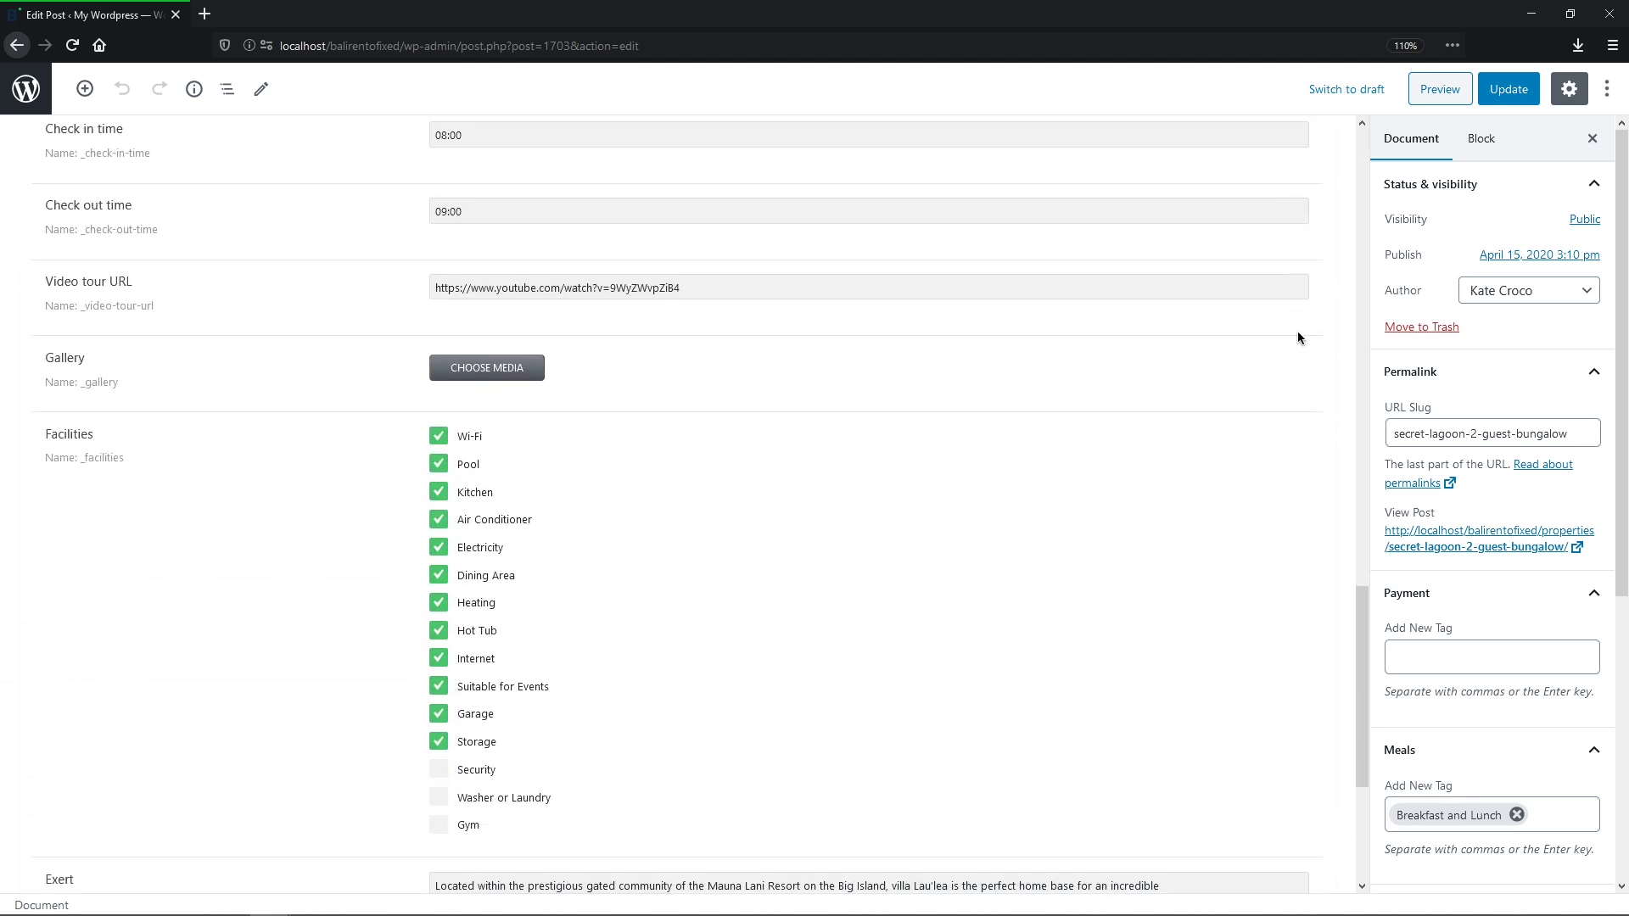
{"action": "left_click", "coordinate": [486, 367]}
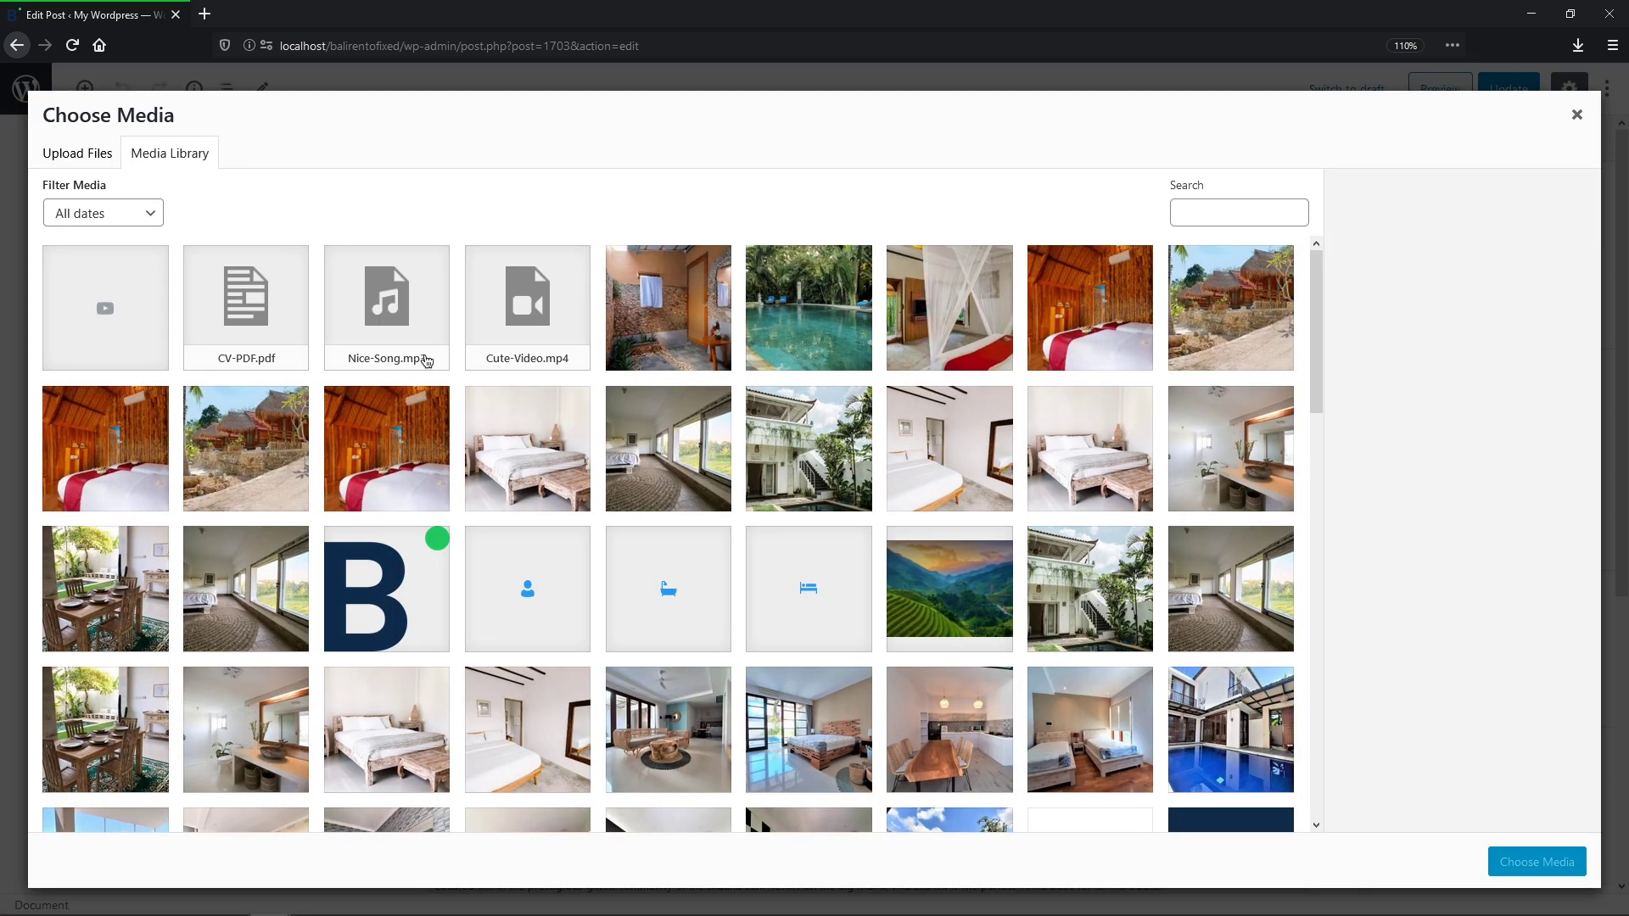
{"action": "left_click", "coordinate": [115, 314]}
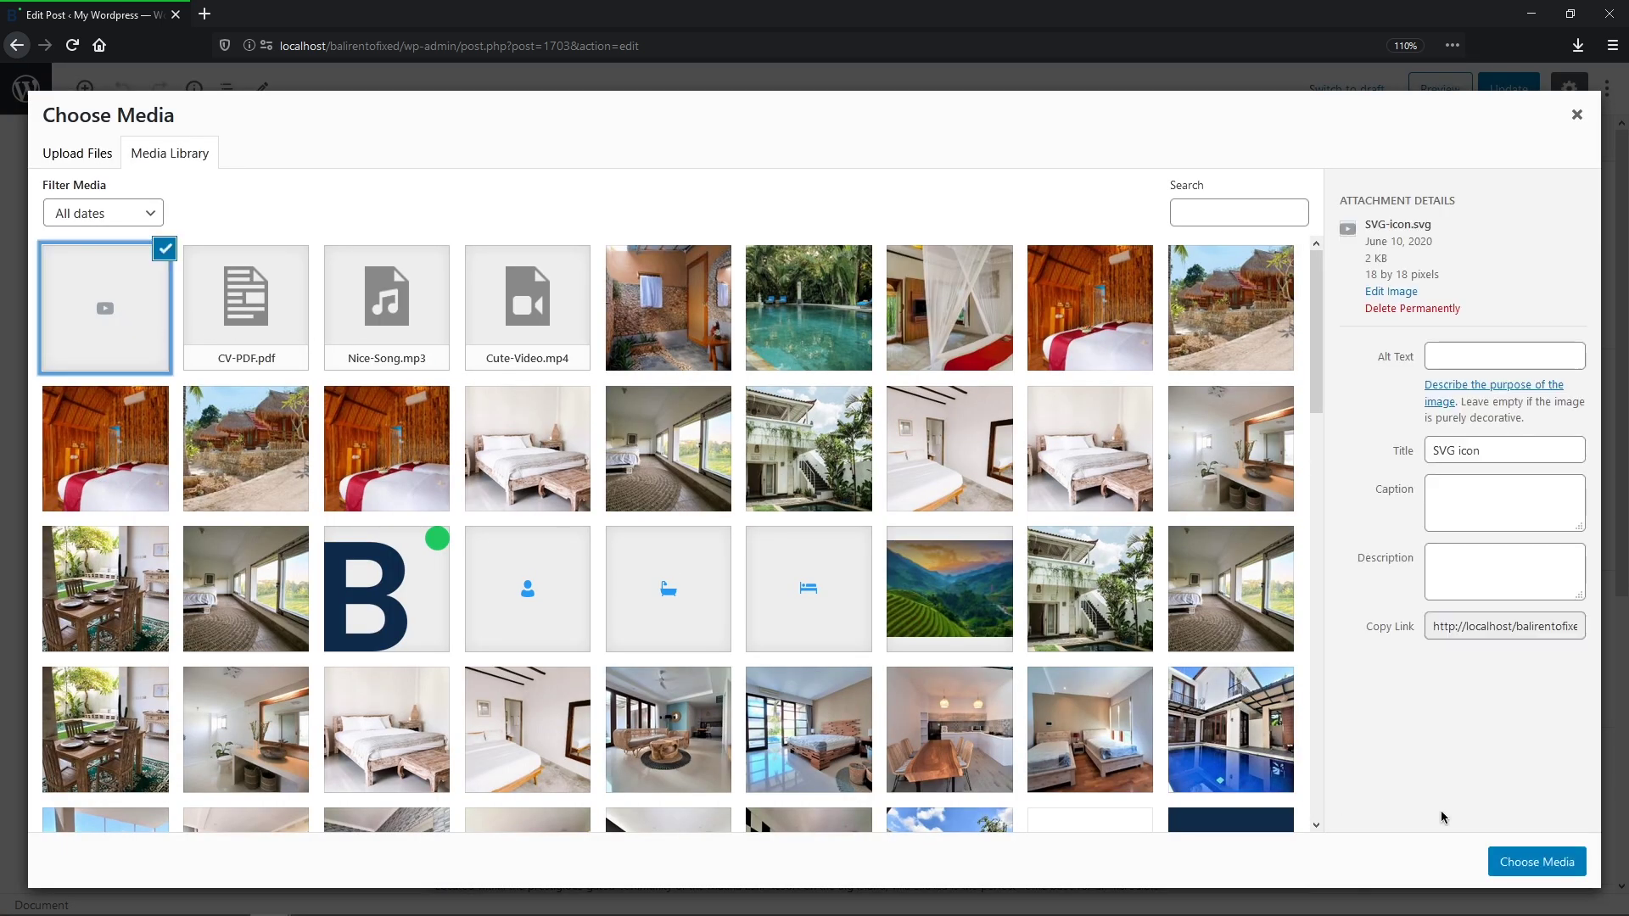
{"action": "left_click", "coordinate": [1536, 862]}
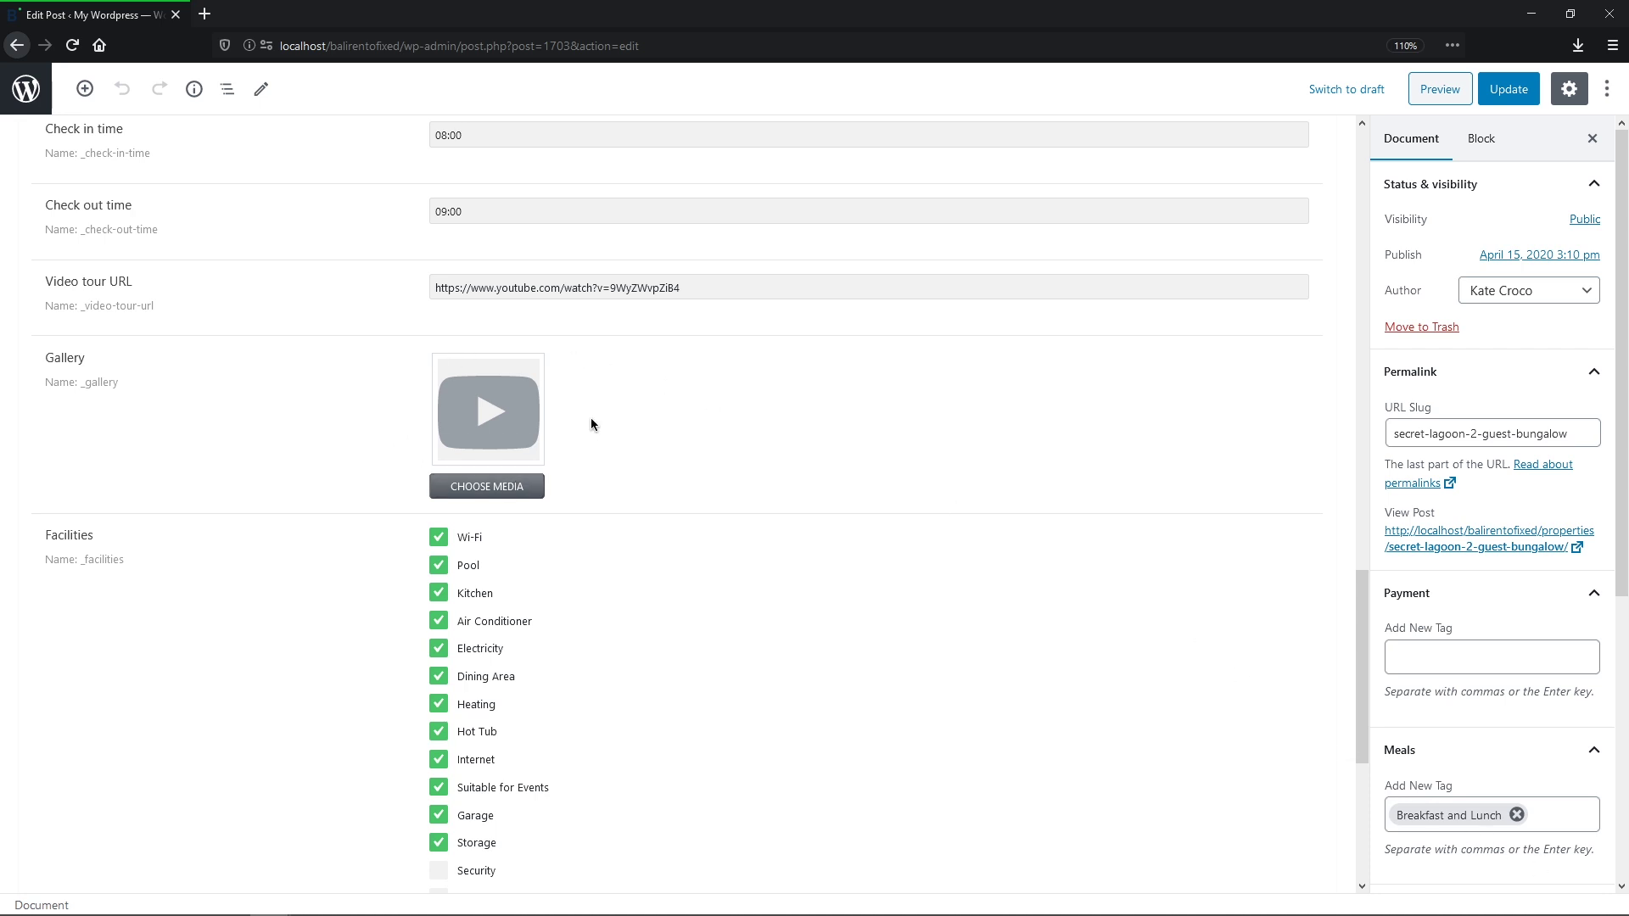
Step: Replace the Gallery selection with CV-PDF.pdf, Nice-Song.mp3 and Cute-Video.mp4
{"action": "left_click", "coordinate": [534, 492]}
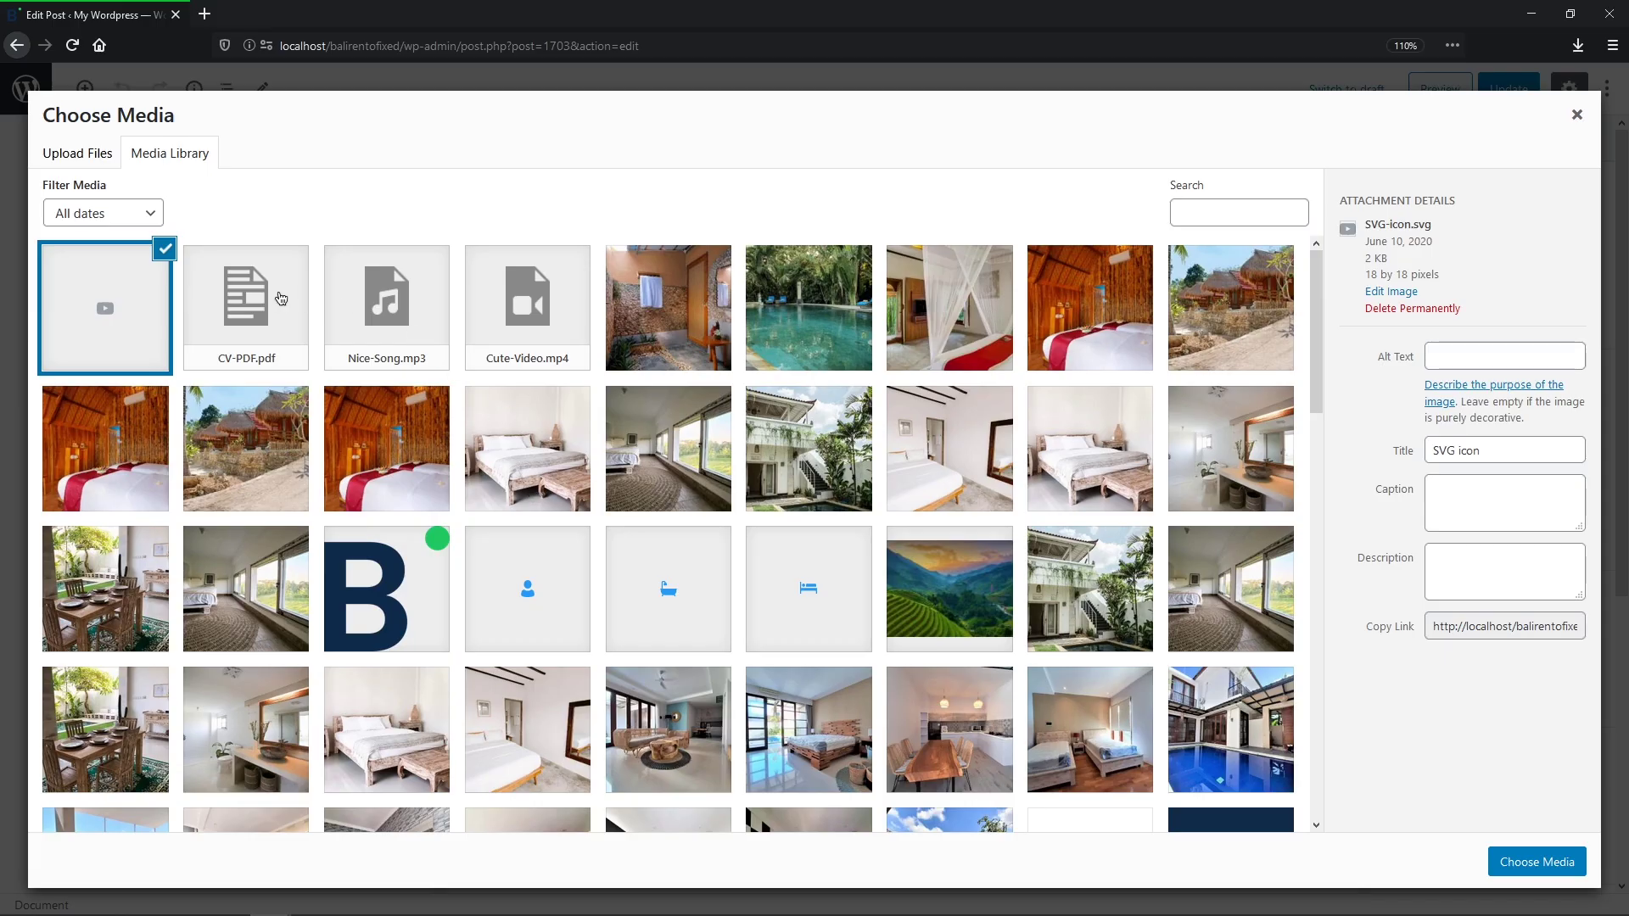
{"action": "left_click", "coordinate": [277, 305]}
{"action": "left_click", "coordinate": [424, 307]}
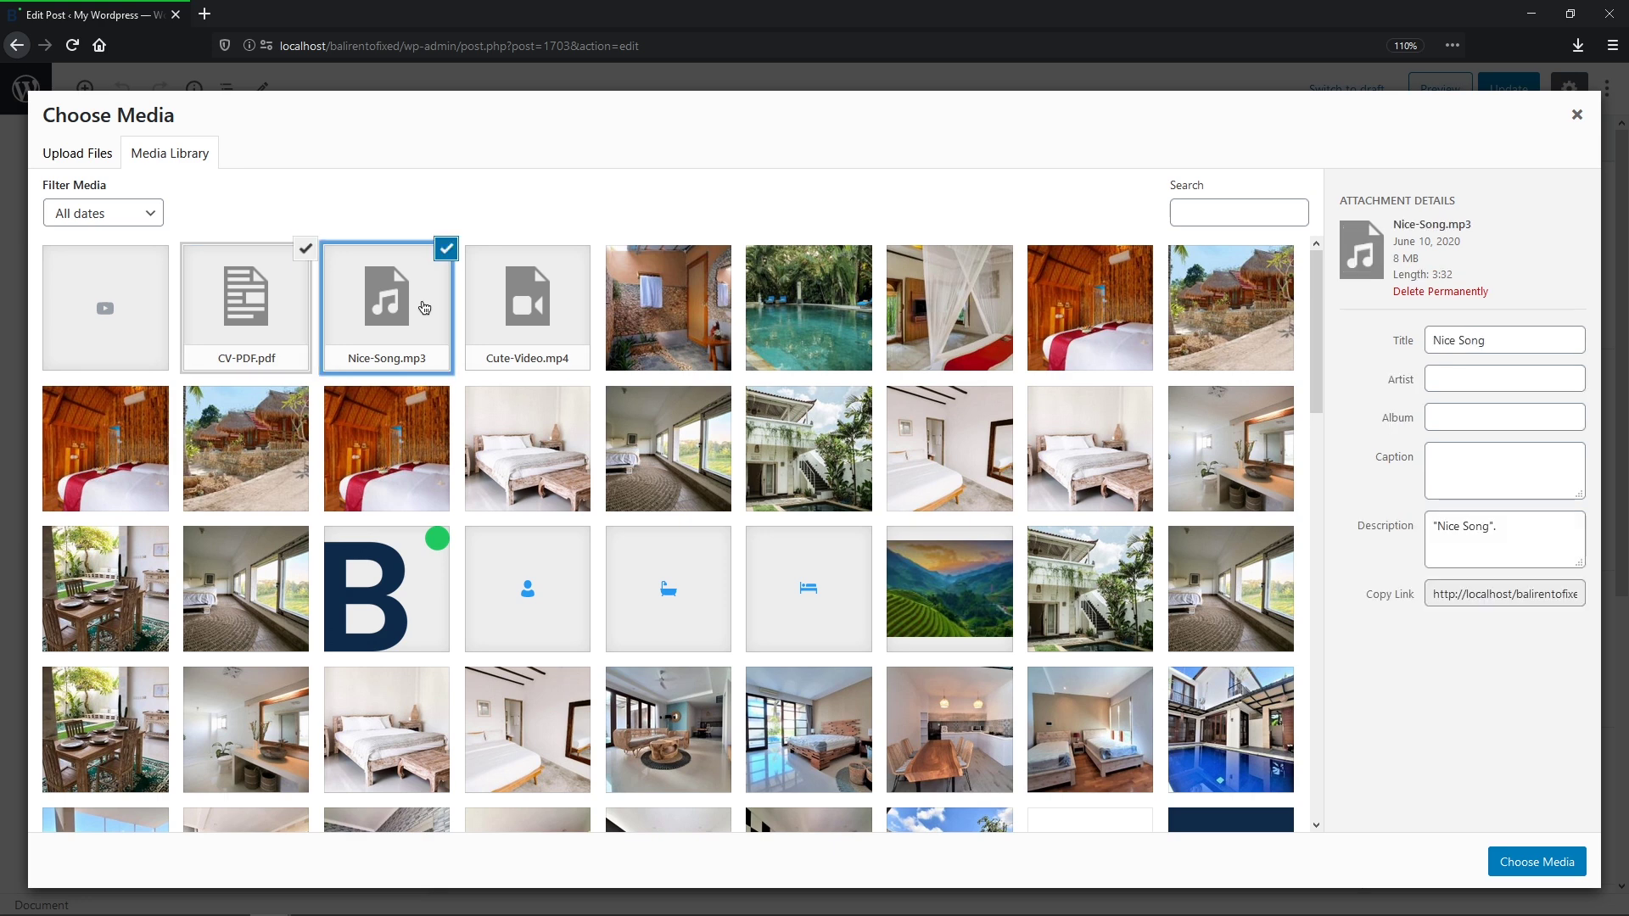
{"action": "left_click", "coordinate": [577, 314]}
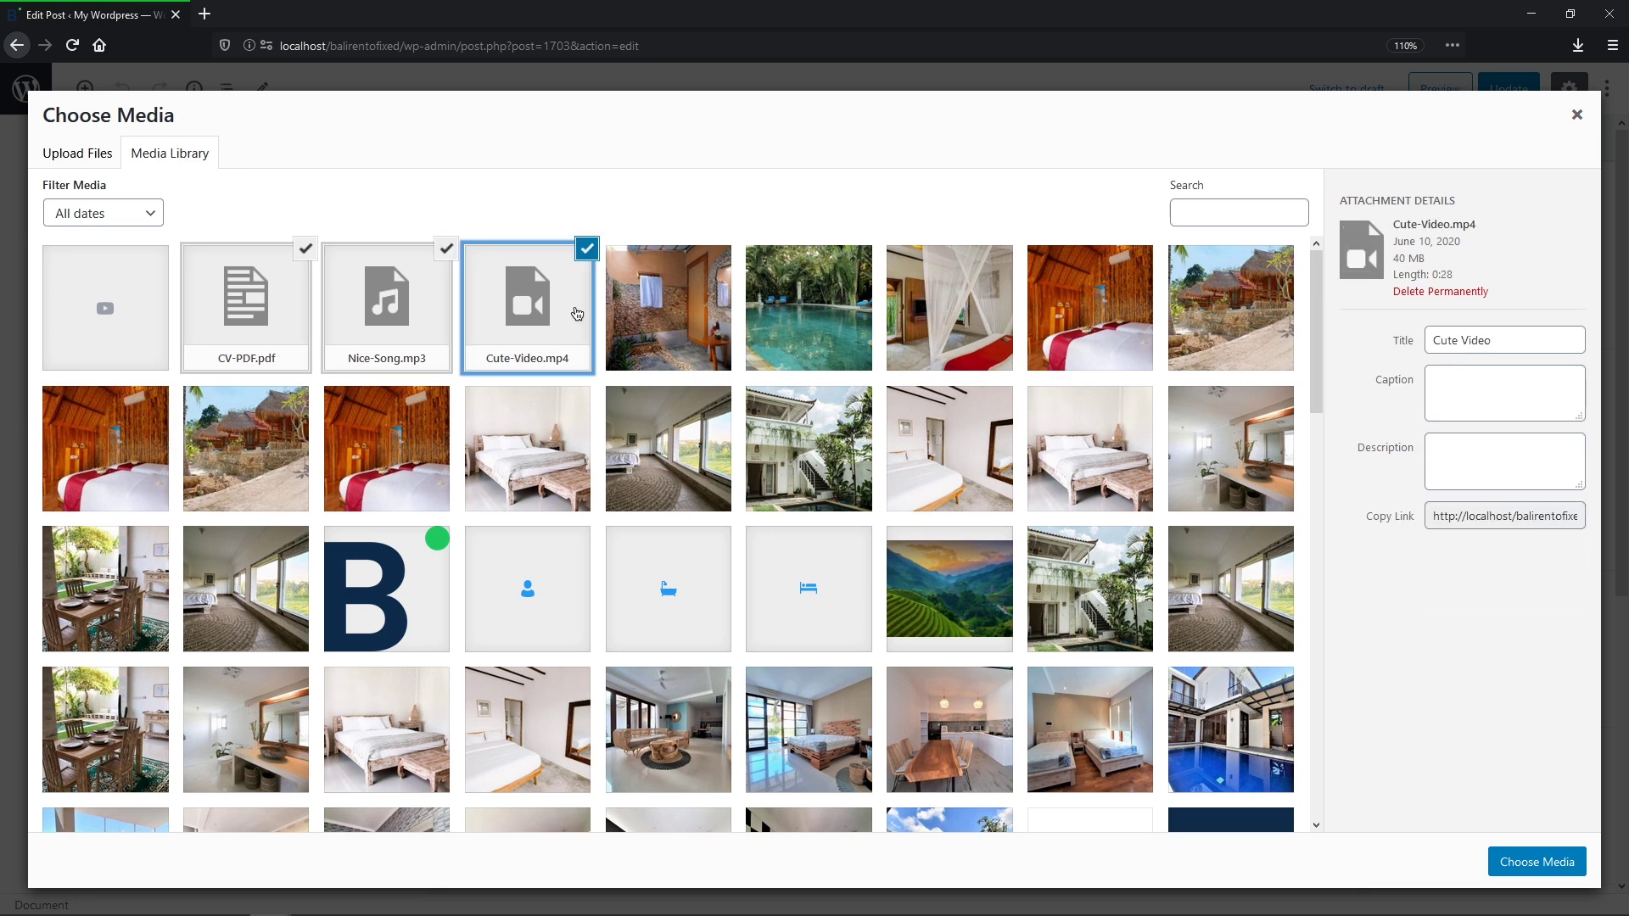
{"action": "left_click", "coordinate": [1576, 862]}
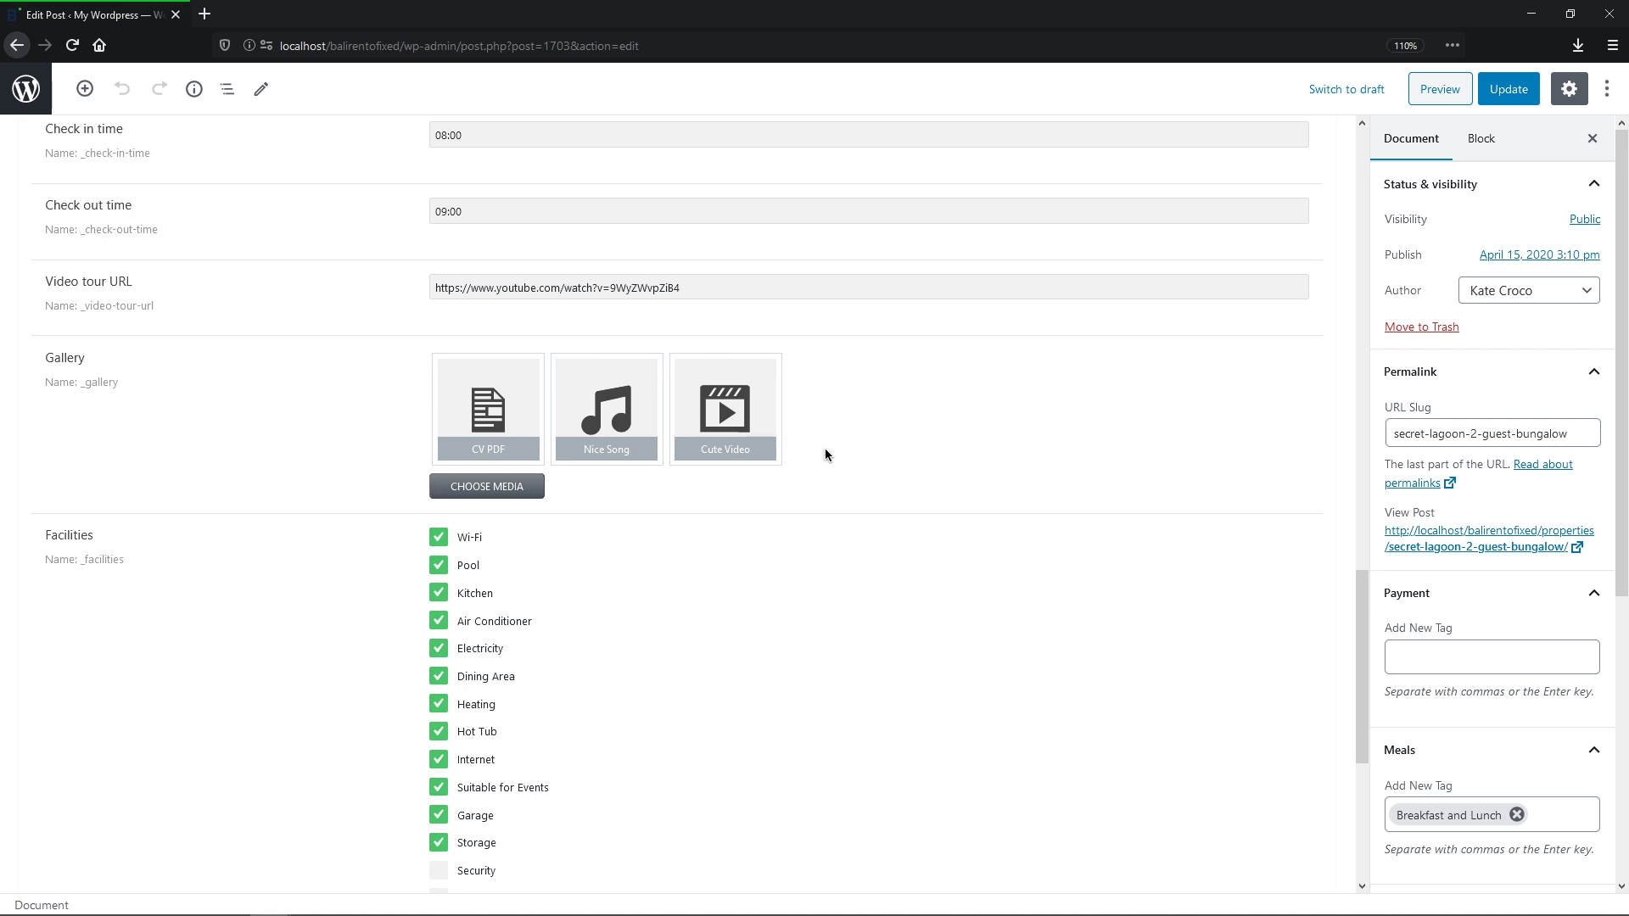
{"action": "mouse_move", "coordinate": [595, 461]}
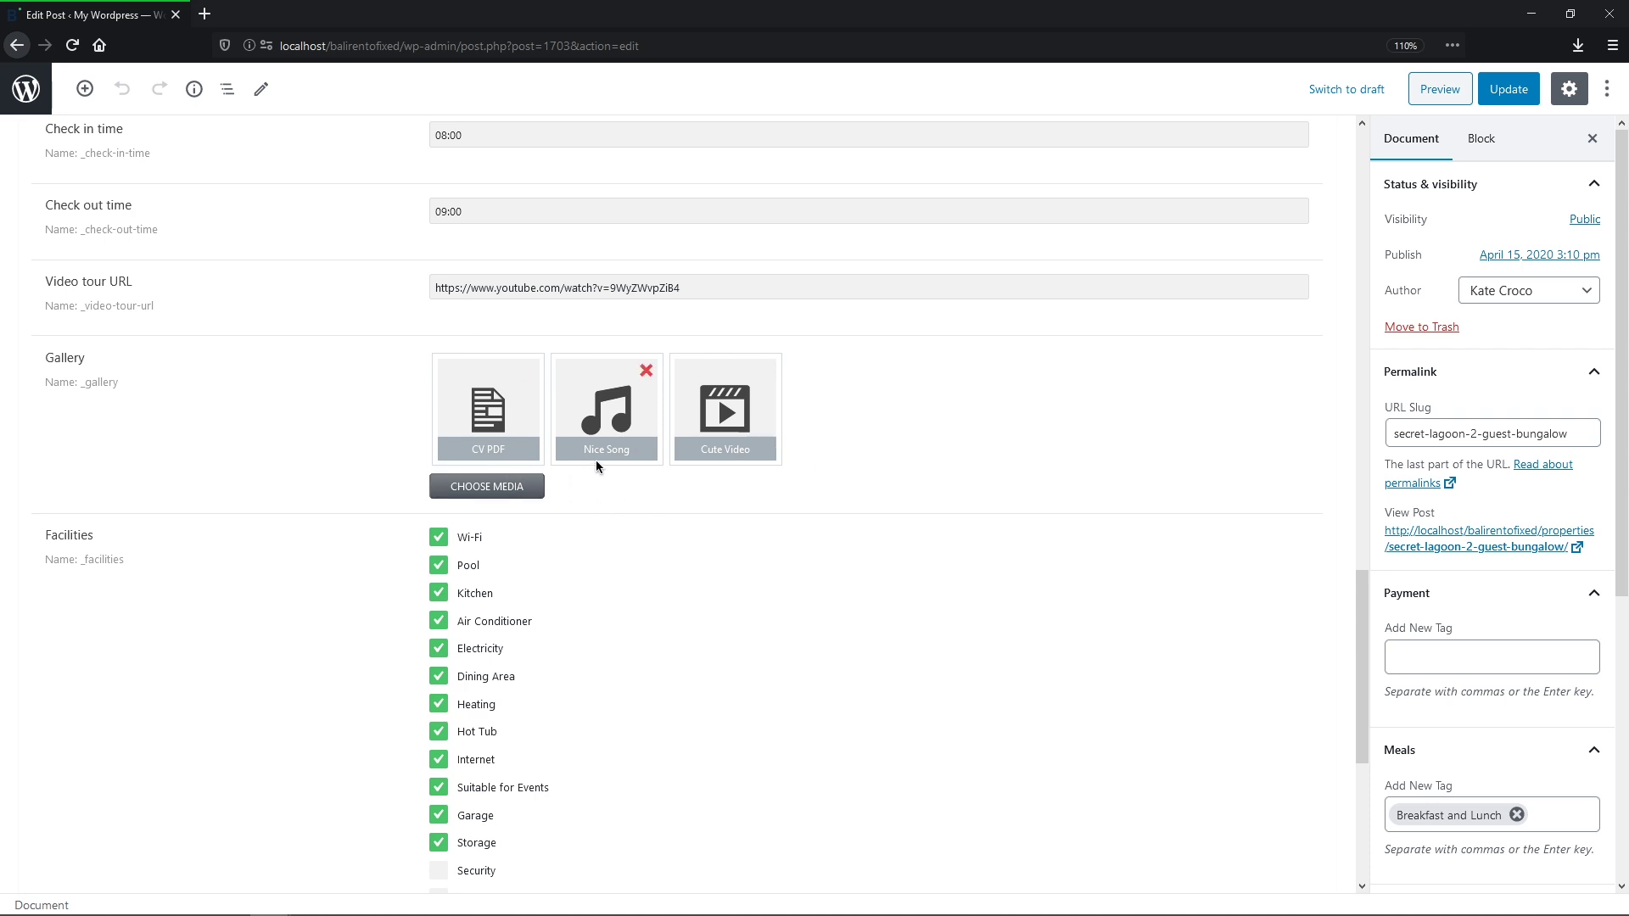